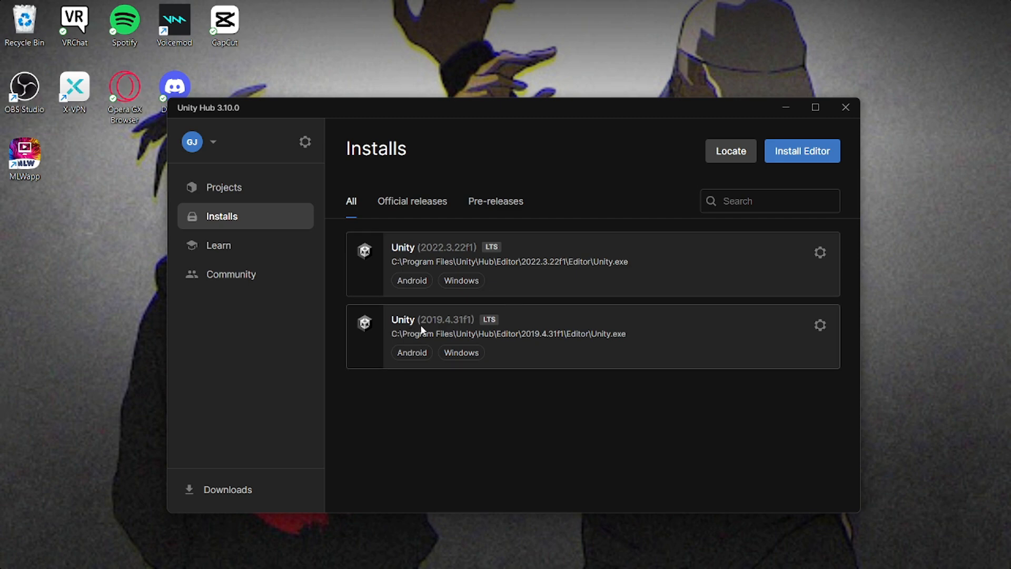
Step: Open the Unity download archive webpage from the hub's editor installation options
drag(422, 333, 488, 333)
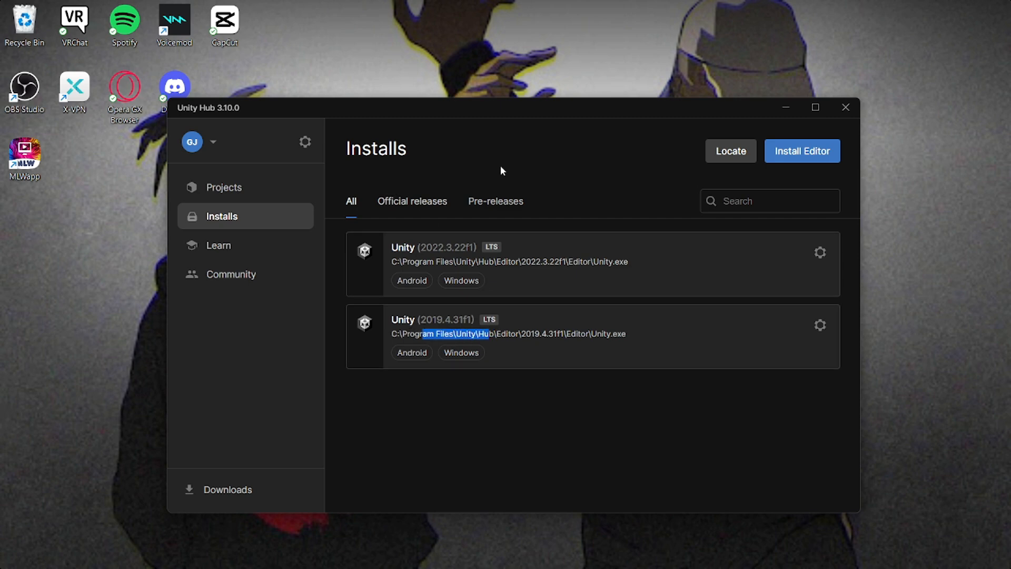
click(436, 207)
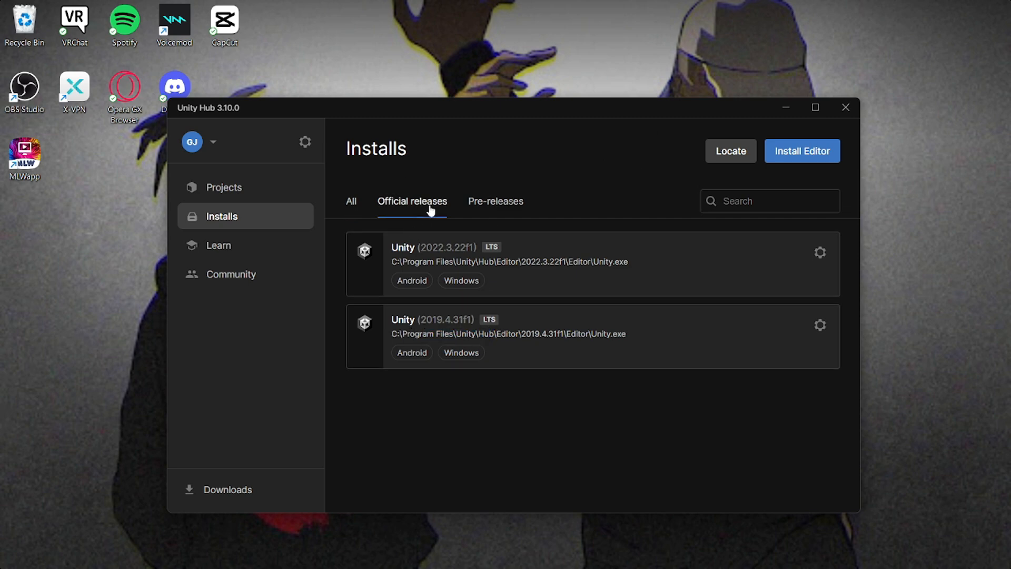
click(495, 201)
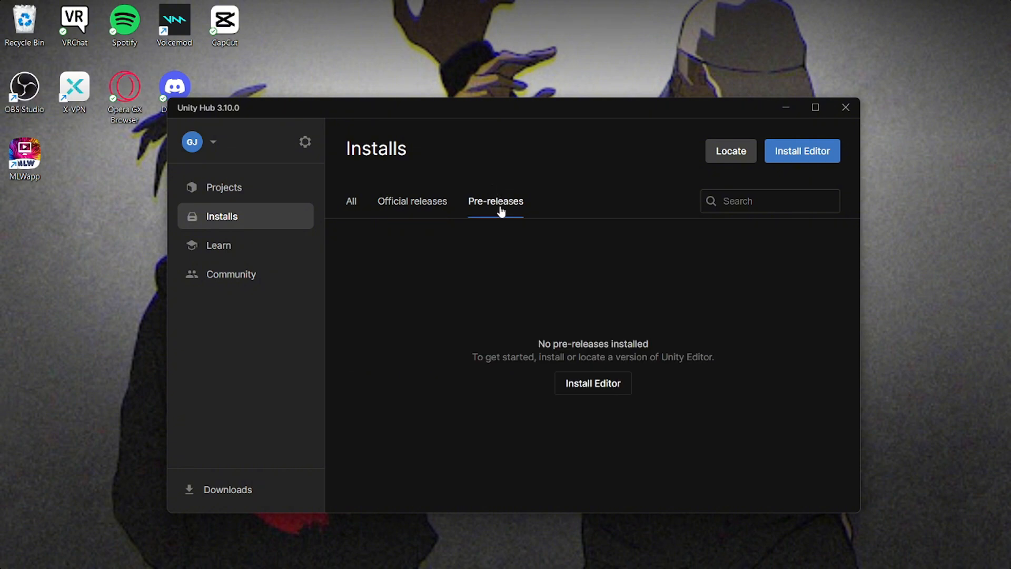
click(595, 390)
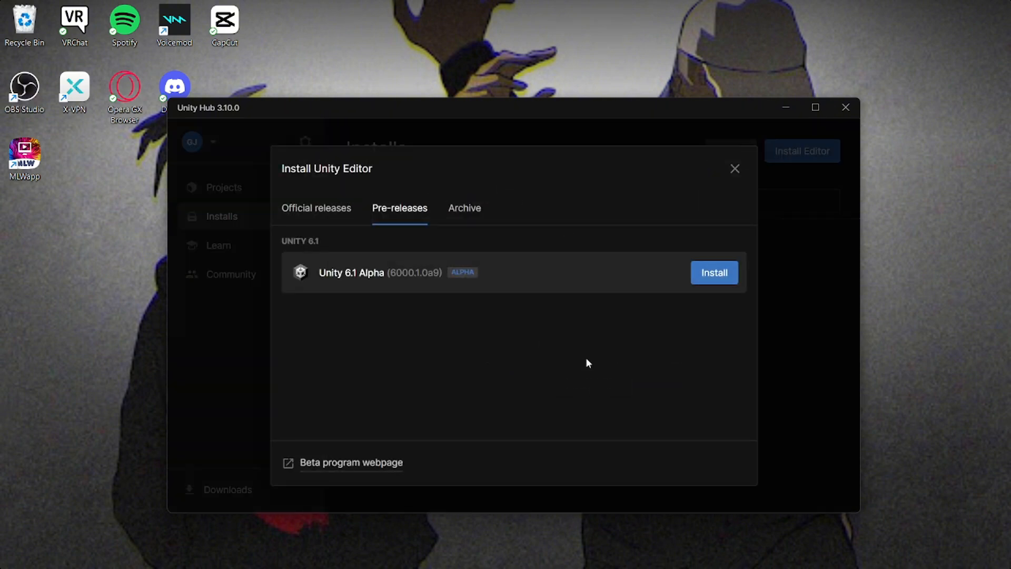
click(465, 209)
click(544, 253)
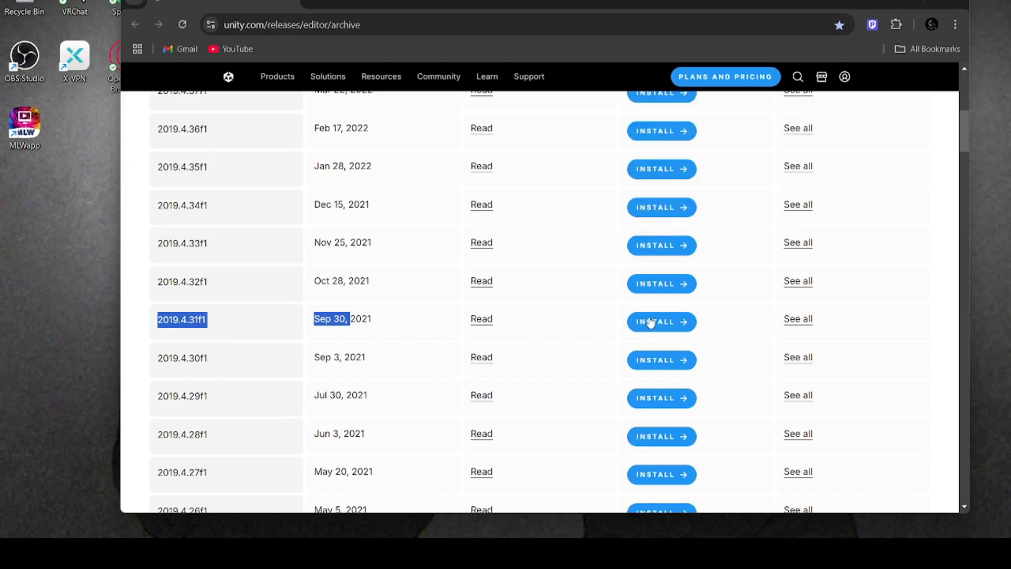
Step: Request the Unity 2019.4.31f1 install from the download archive, let the site open Unity Hub, and dismiss the resulting notice
click(651, 321)
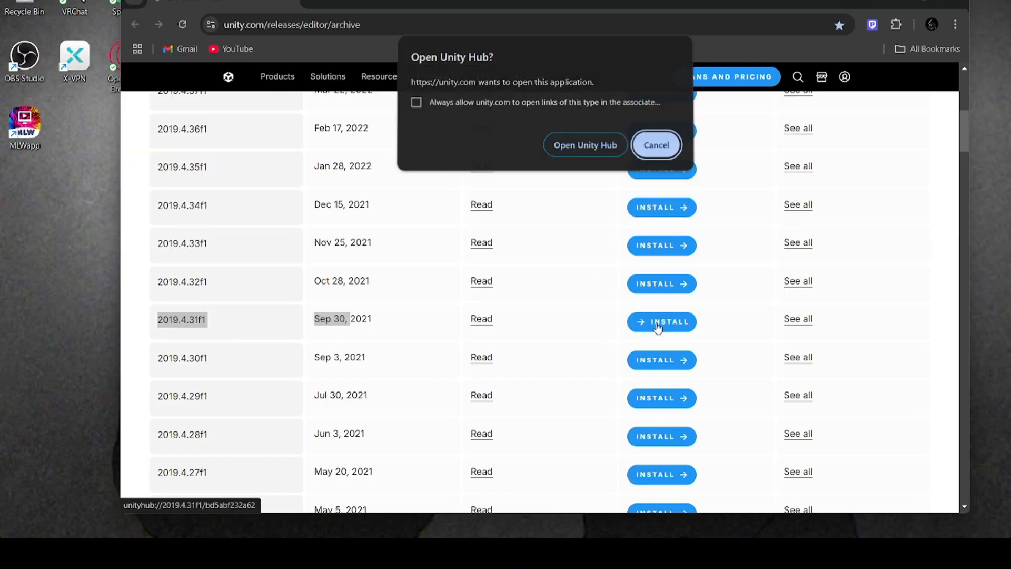
click(461, 105)
click(587, 146)
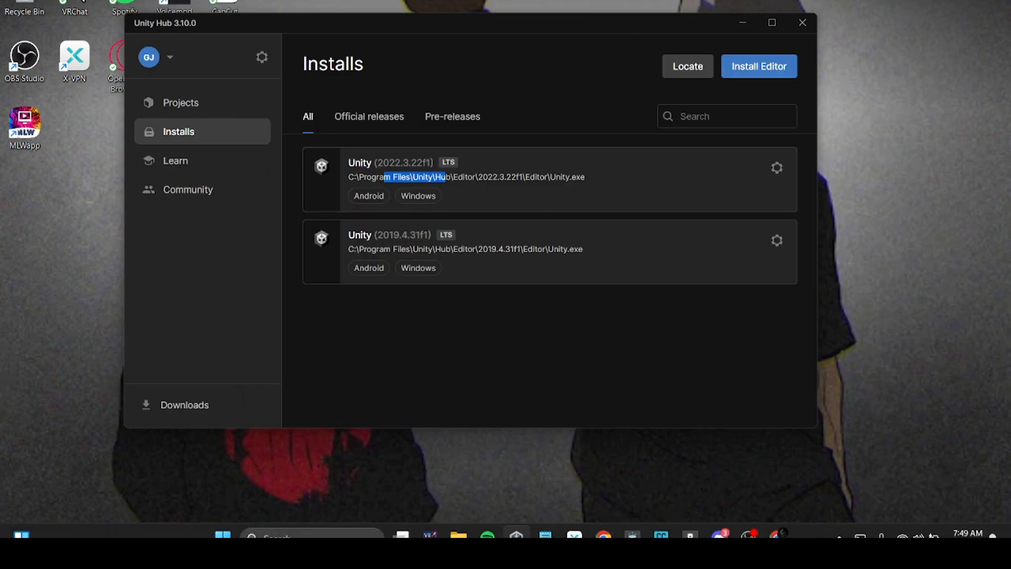
mouse_move(778, 522)
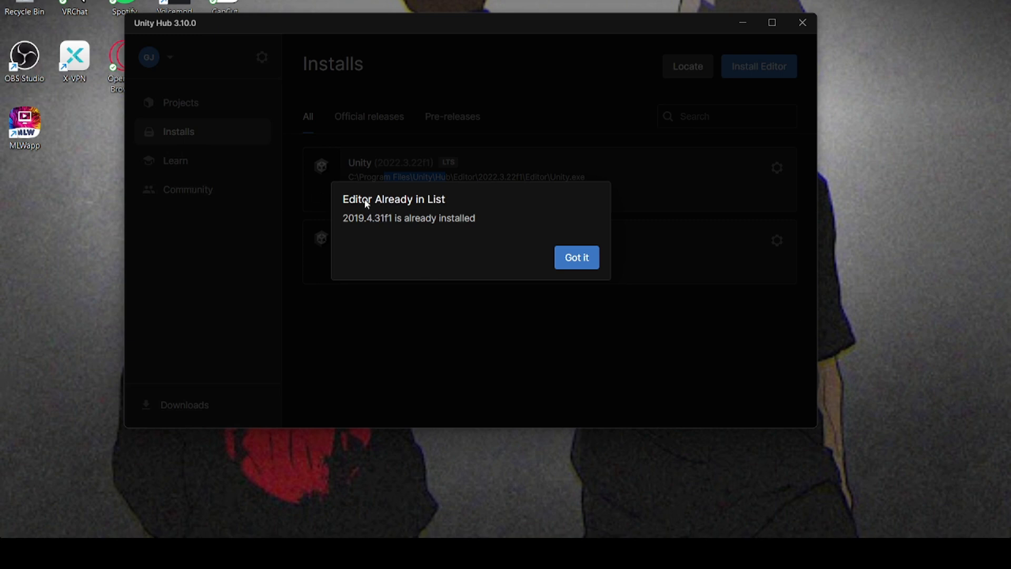
click(589, 262)
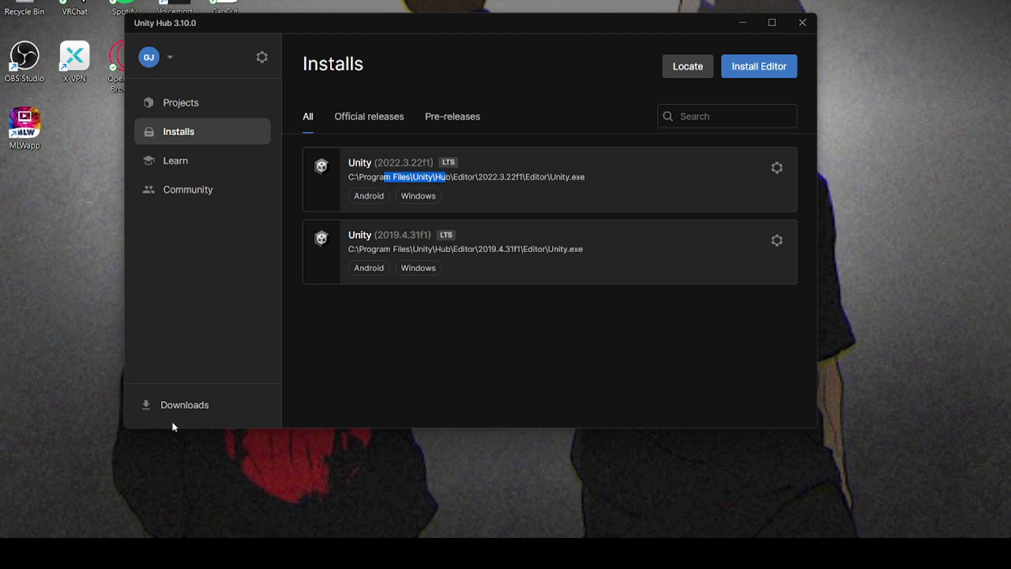
Step: Check the hub's downloads, then start a new project with editor version 2019.4.31f1
click(202, 403)
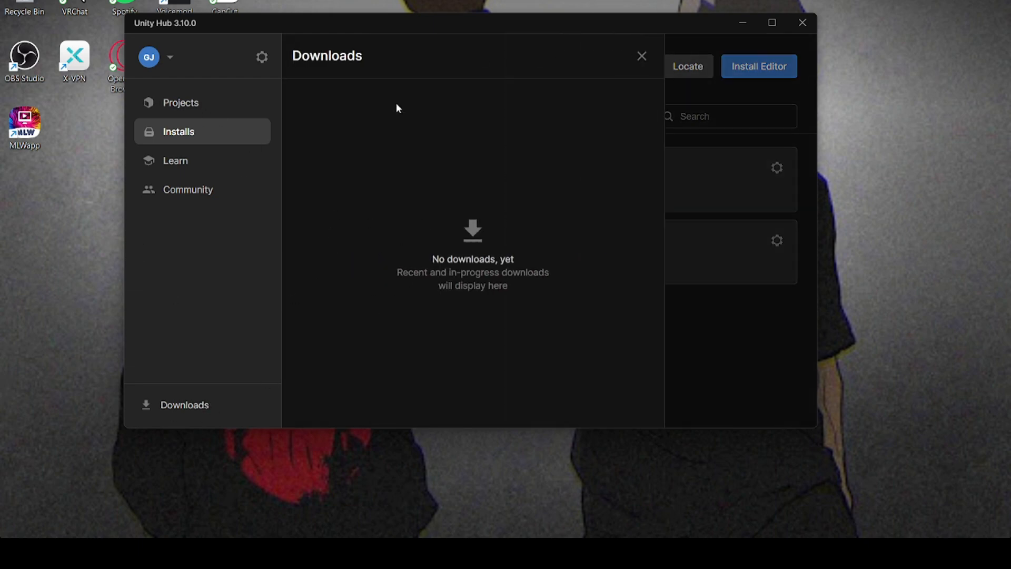
click(204, 105)
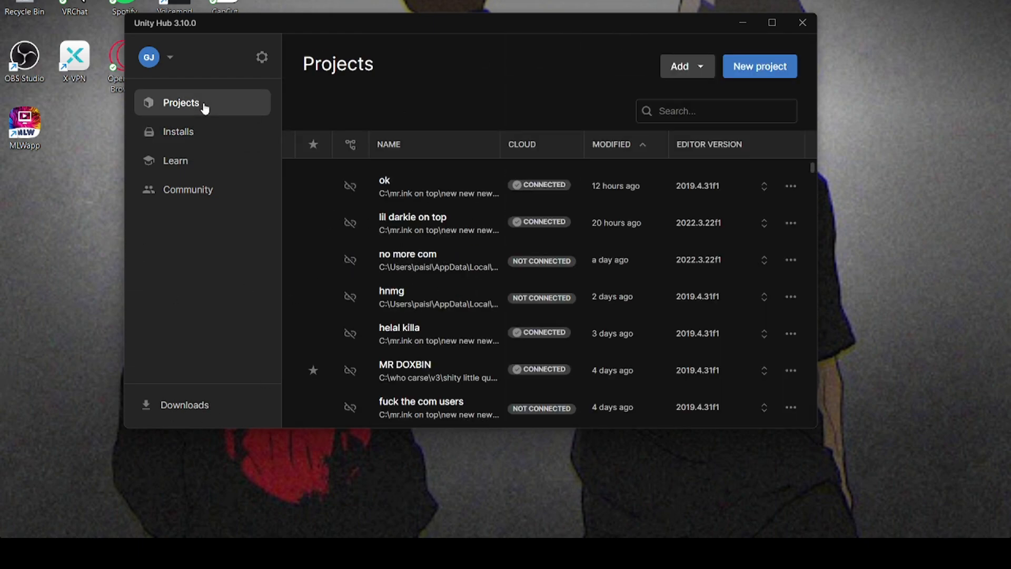
click(761, 66)
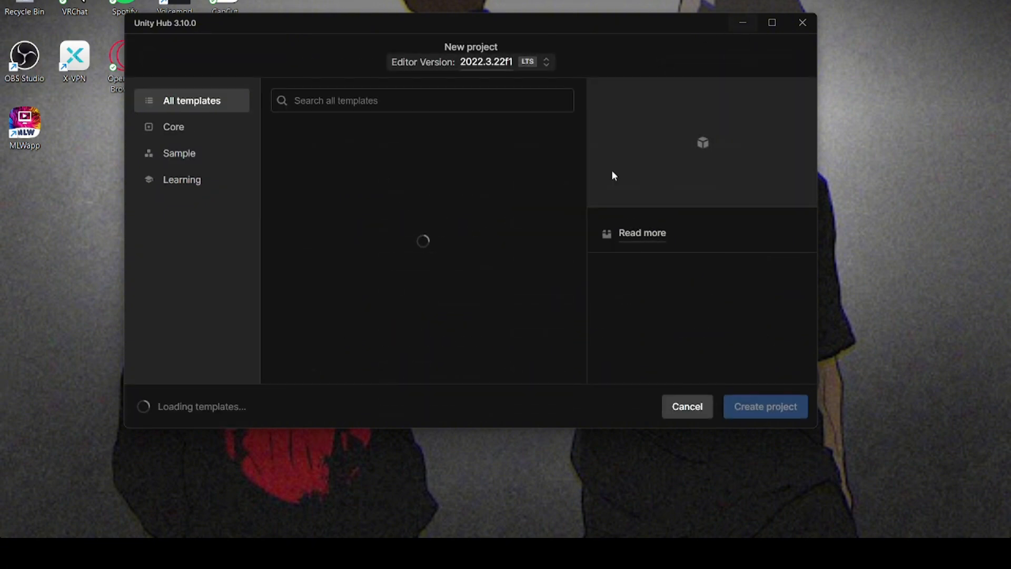
click(488, 63)
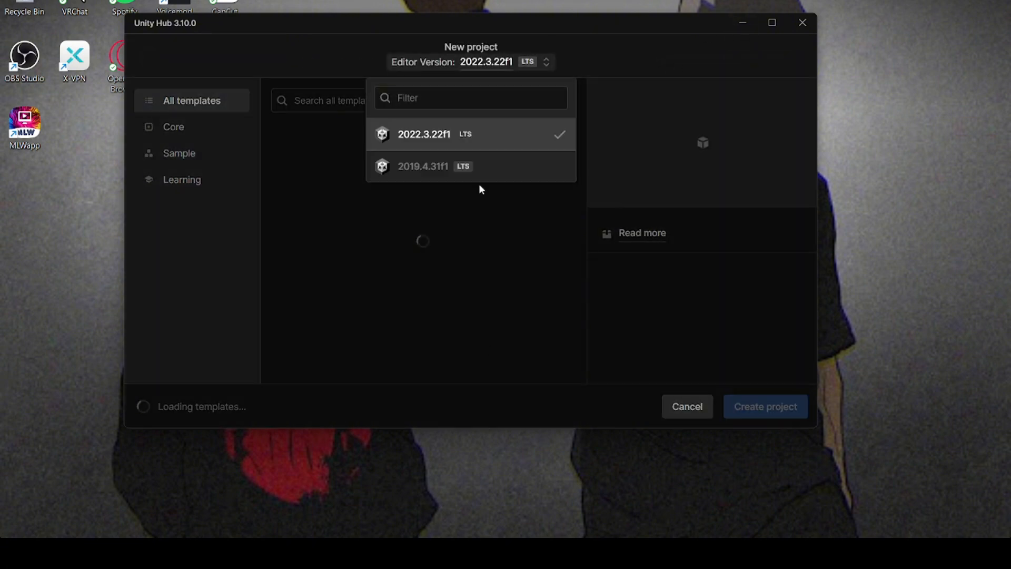
click(452, 166)
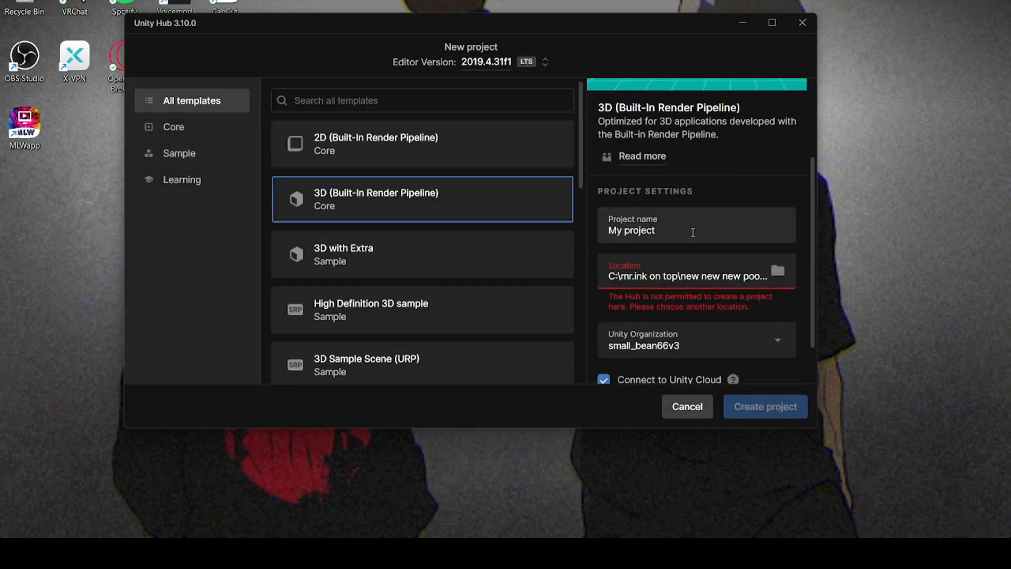
Step: Name the new project "for youtube"
drag(711, 230, 384, 240)
text(m)
key(BackSpace)
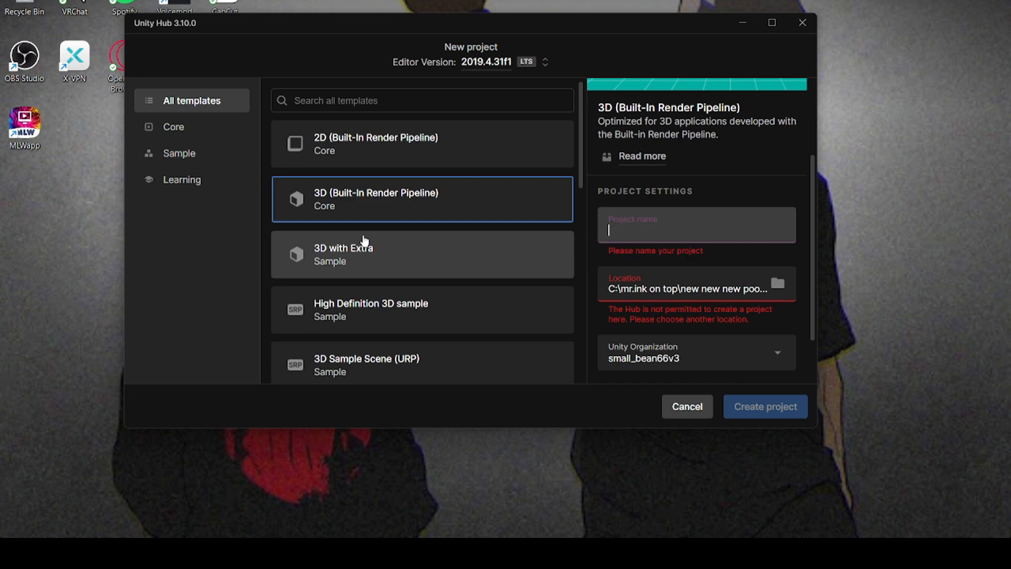
text(for youtube)
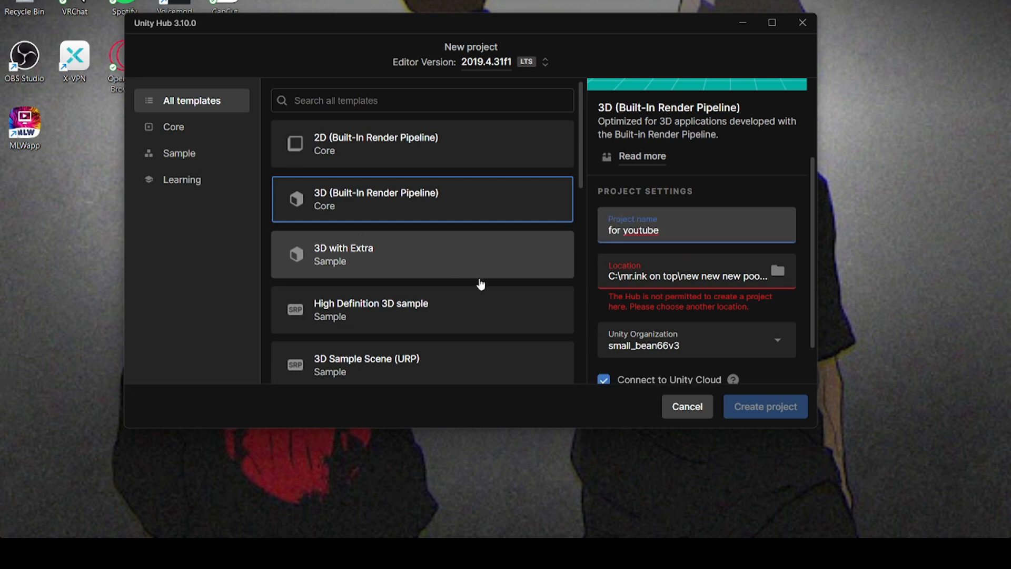
Step: Set the project location to a new folder "for youtube" inside d46 and create the project
click(642, 276)
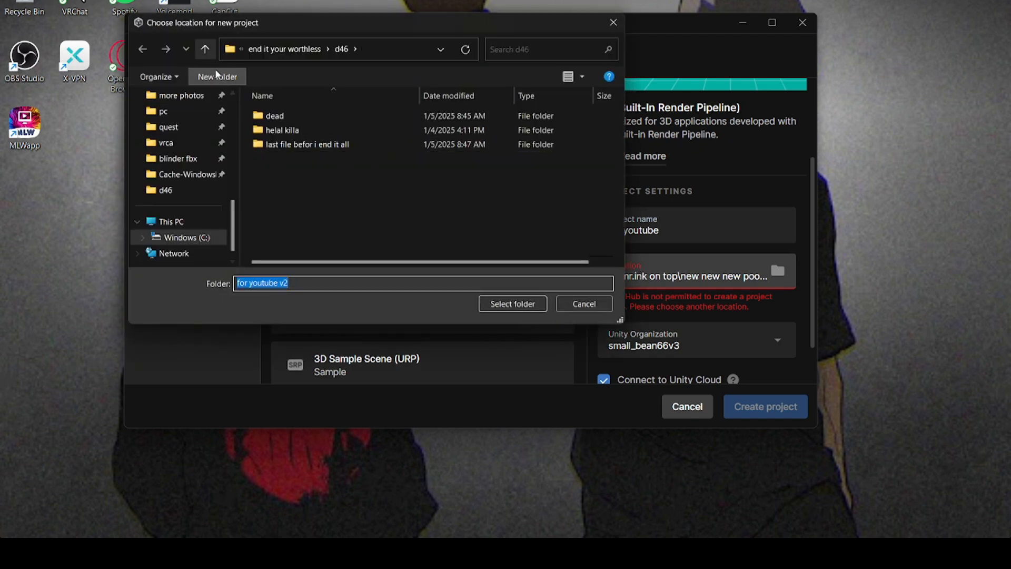
click(217, 76)
text(for youtube)
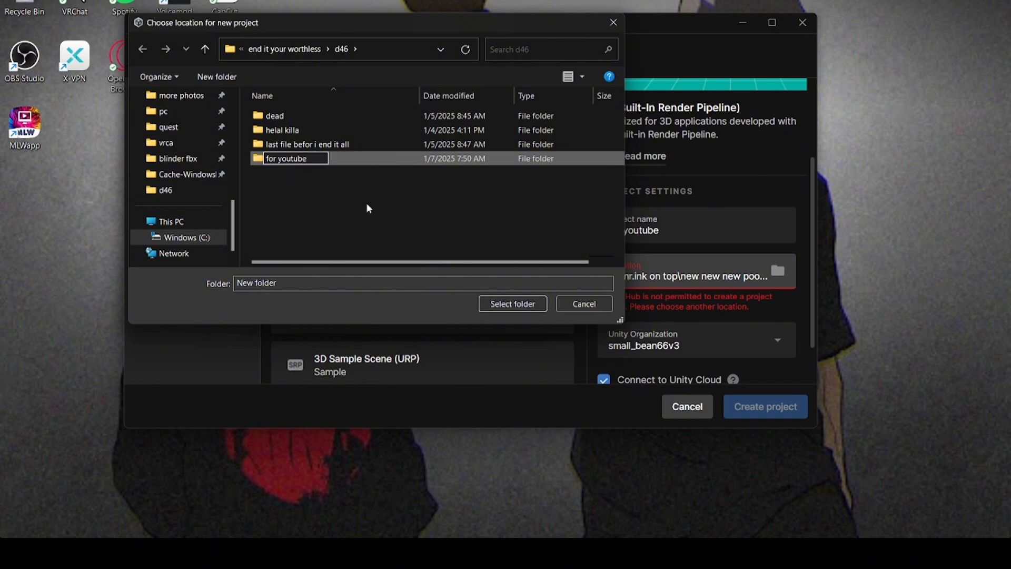
click(492, 310)
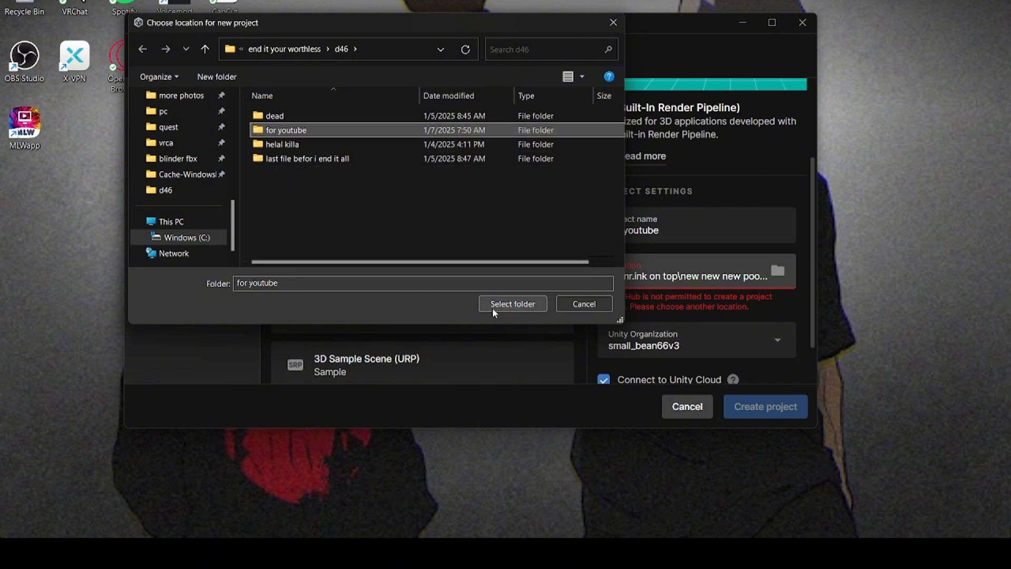
click(528, 307)
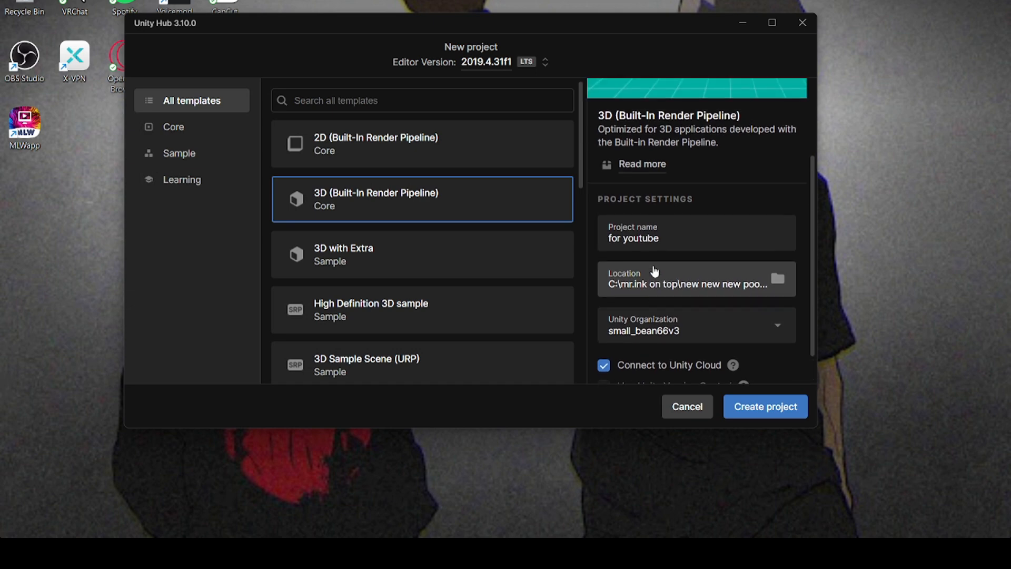
click(742, 407)
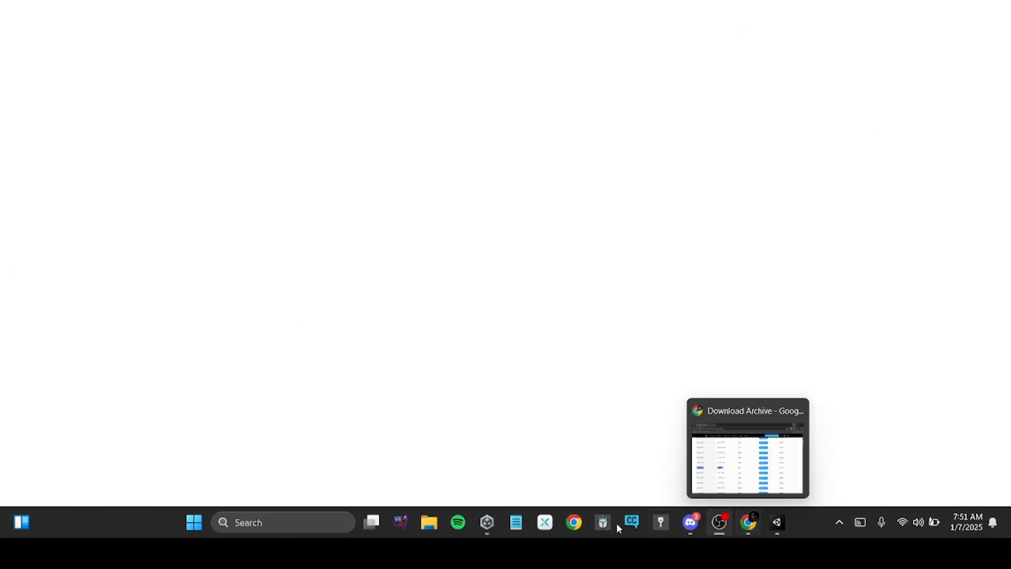
Step: Close the Unity Hub window
mouse_move(488, 521)
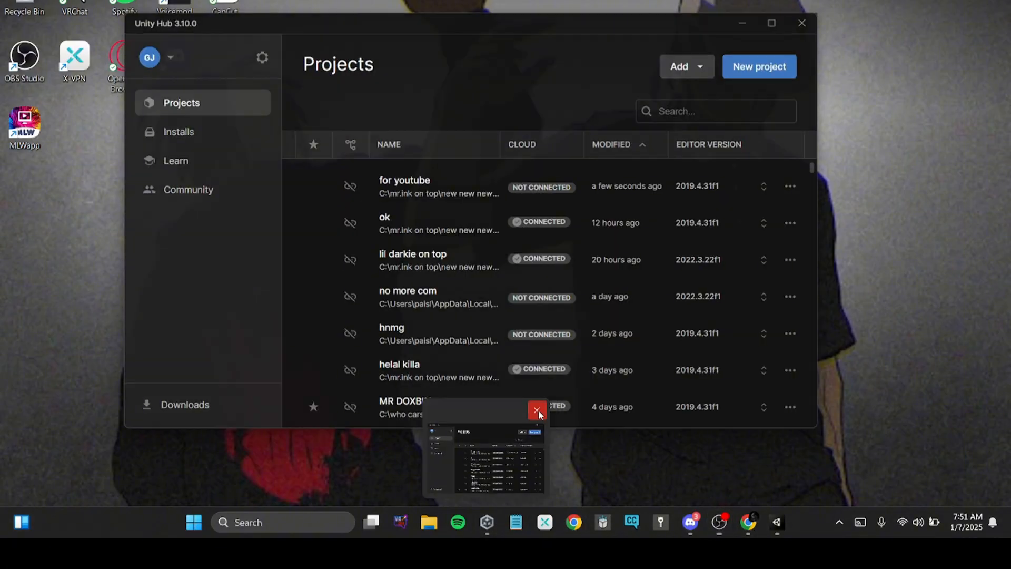
click(536, 410)
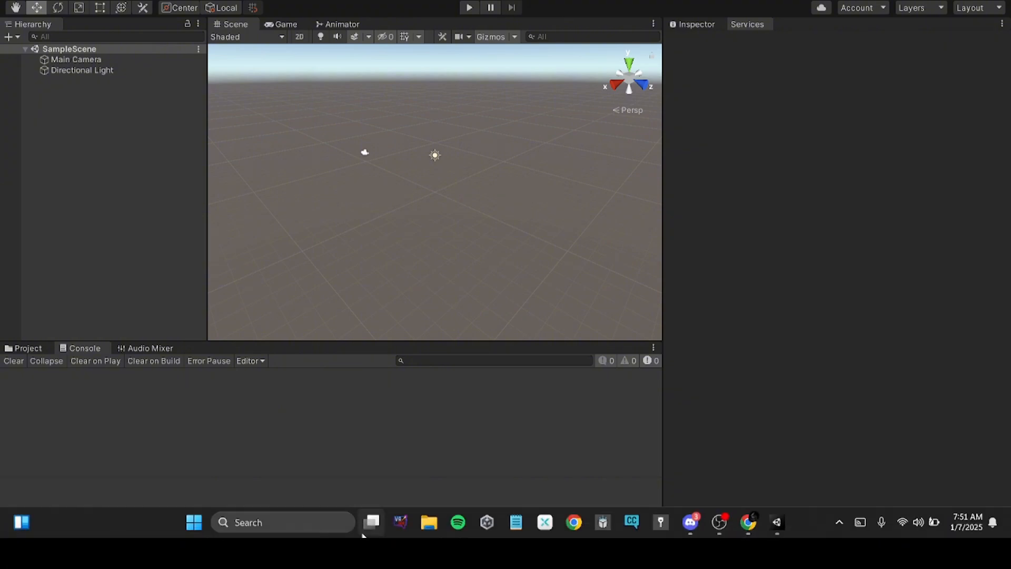
mouse_move(585, 522)
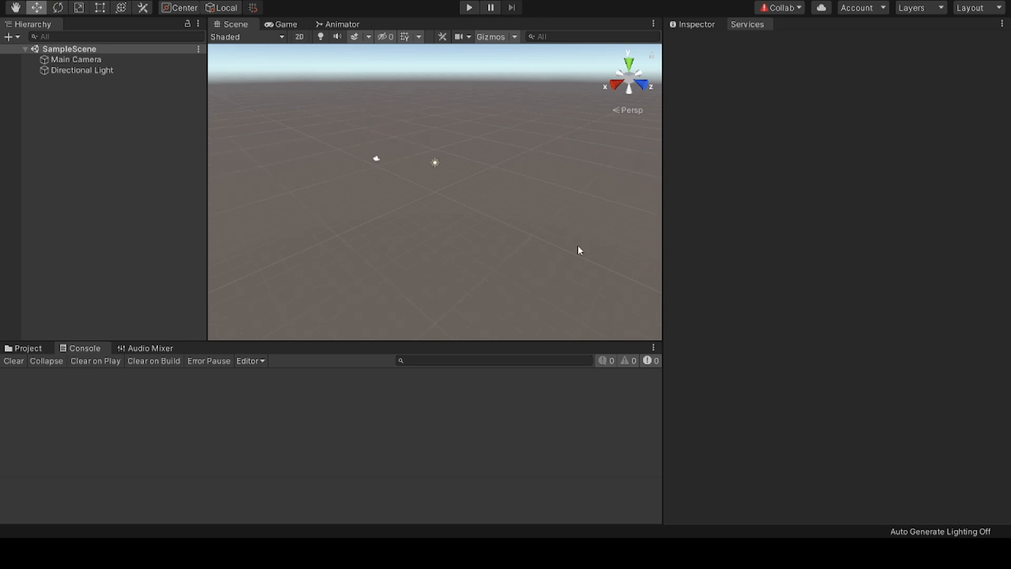
Step: Close the Services tab beside the Inspector
right_click(732, 32)
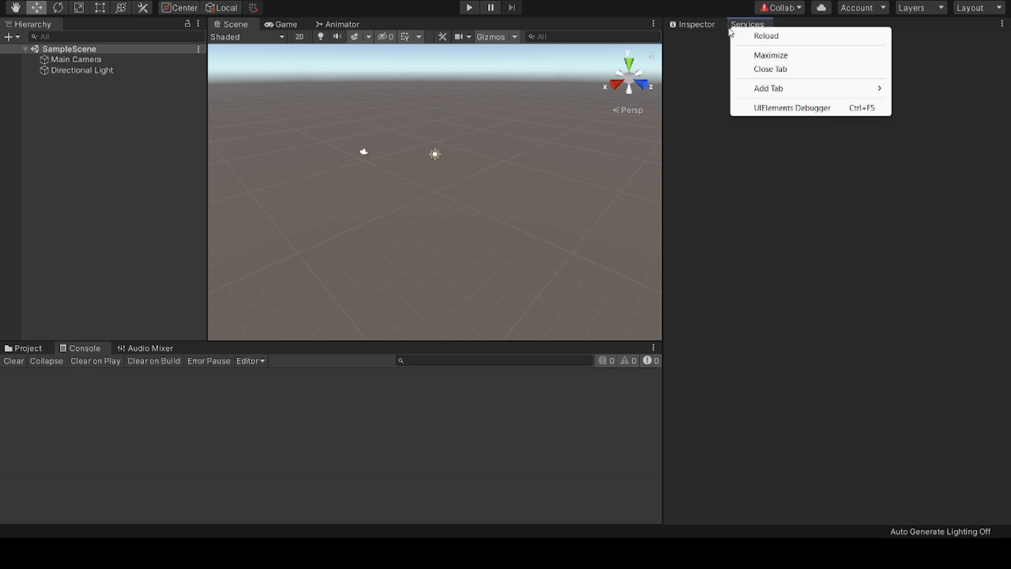
click(764, 71)
scroll(431, 237, up, 5)
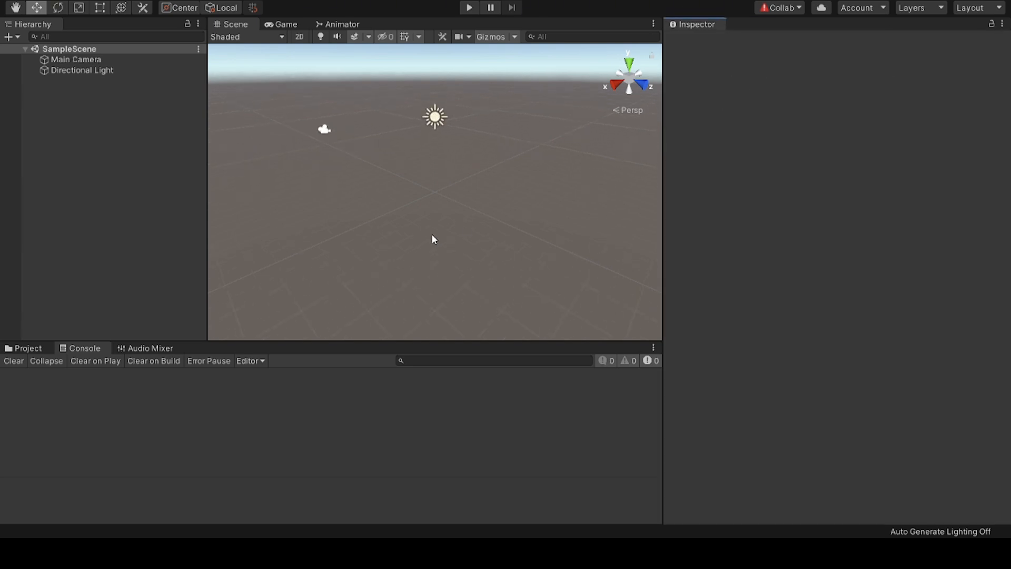
right_drag(431, 198, 430, 171)
scroll(431, 172, down, 2)
scroll(430, 171, up, 3)
mouse_move(421, 230)
right_down()
mouse_move(528, 180)
mouse_move(420, 241)
right_up()
key(s)
scroll(420, 242, up, 3)
Step: Show the project's Assets folder in place of the Console
click(47, 352)
click(43, 347)
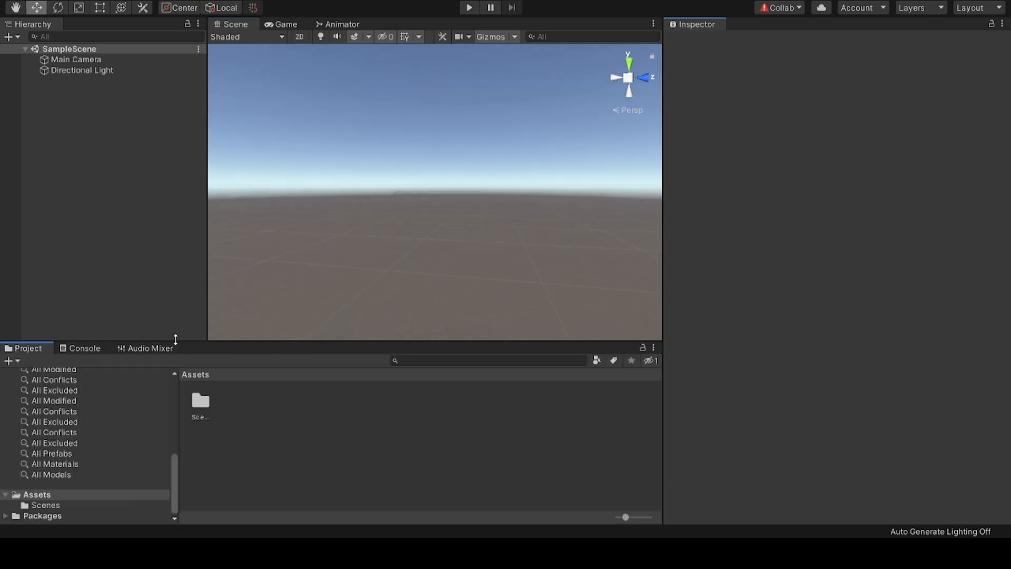
scroll(323, 254, up, 2)
right_drag(461, 166, 432, 159)
scroll(422, 215, up, 2)
scroll(441, 163, up, 3)
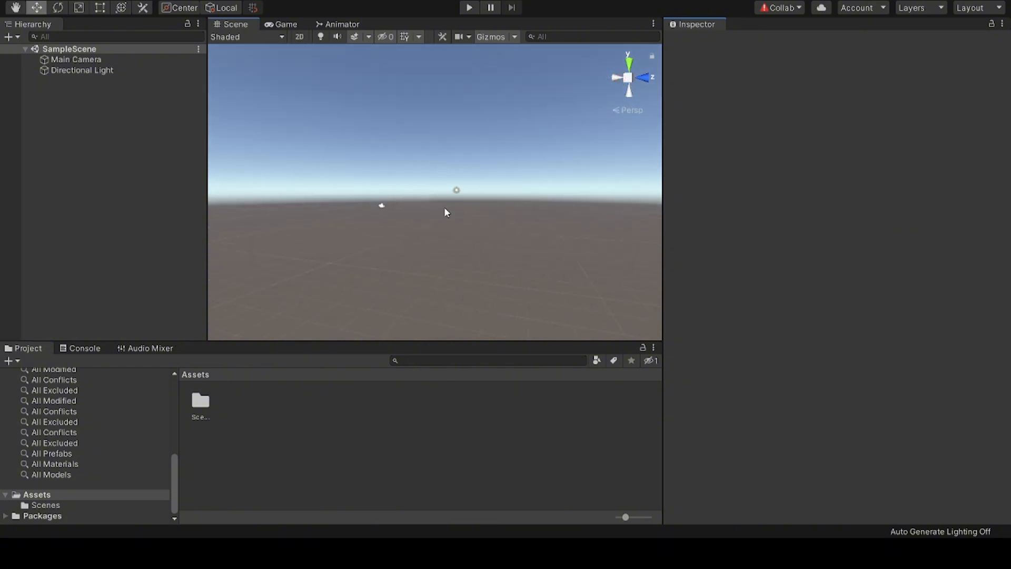
scroll(445, 212, up, 5)
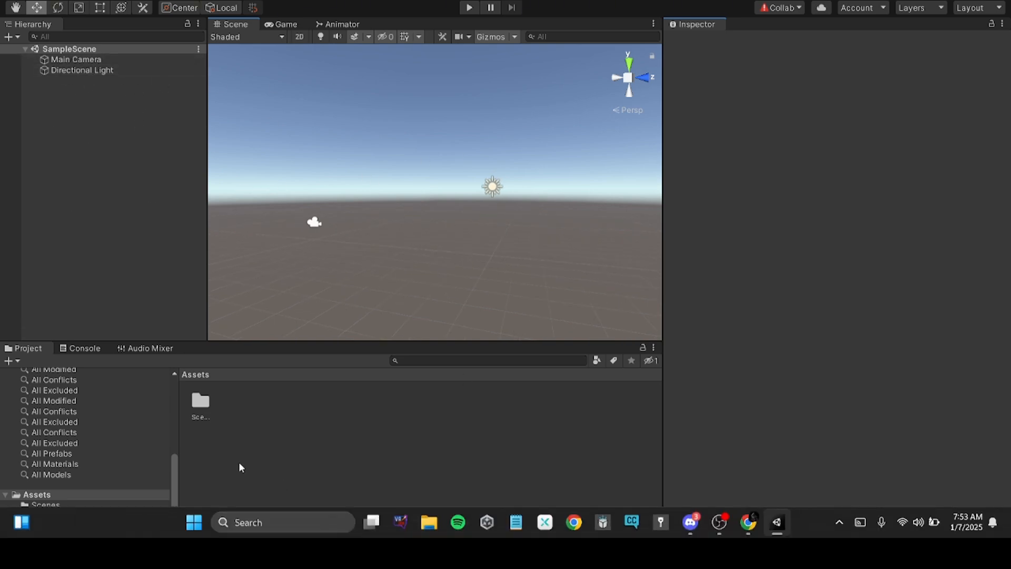
Step: Close the Audio Mixer and Animator tabs
right_click(166, 351)
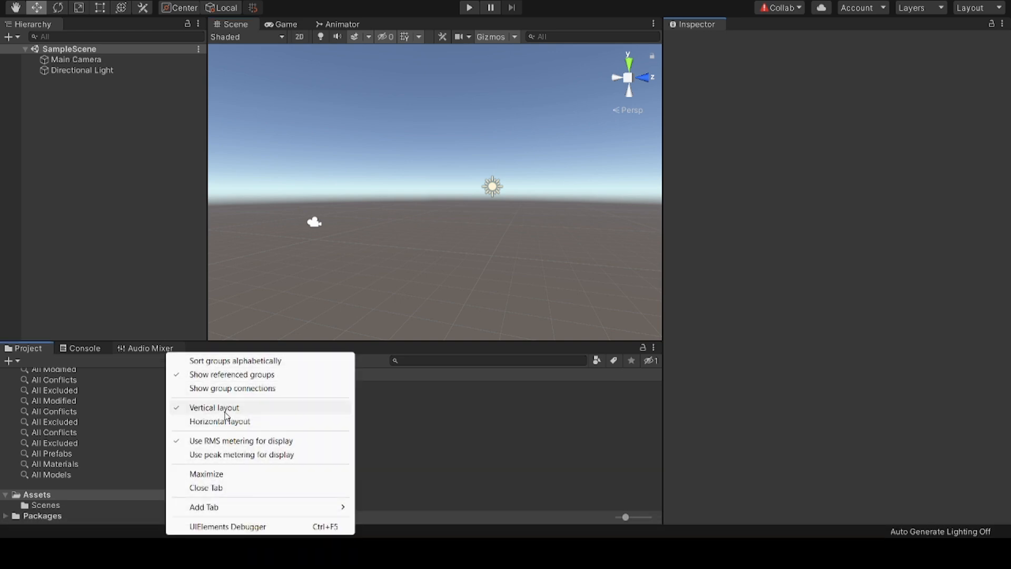
click(211, 488)
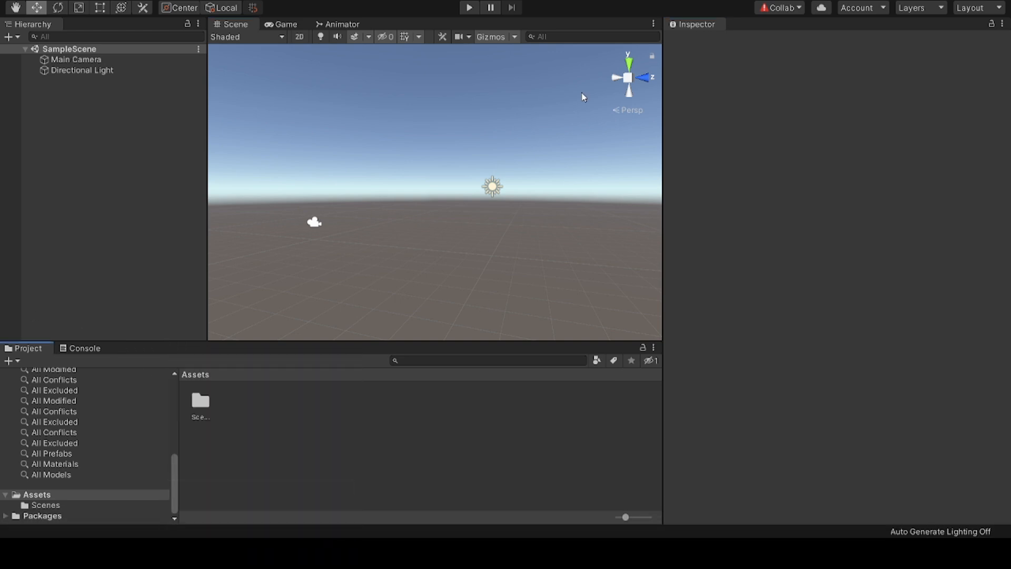
right_click(335, 27)
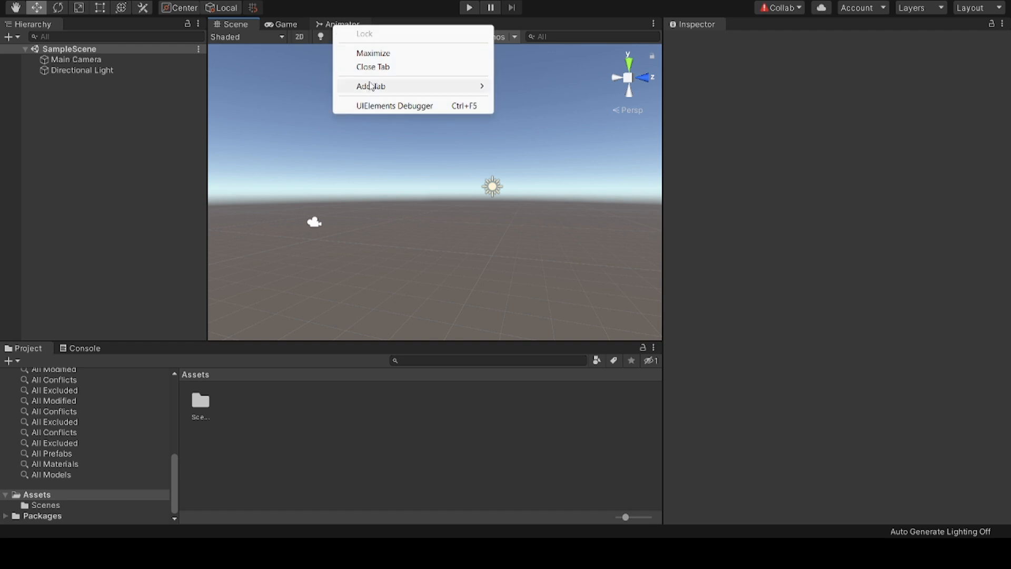
click(378, 66)
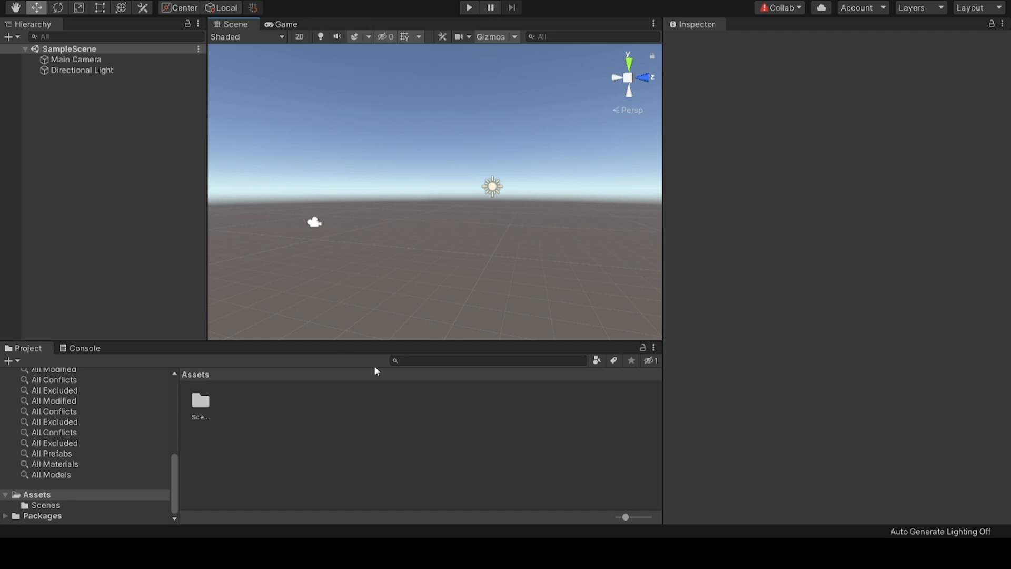
scroll(452, 273, up, 3)
scroll(451, 272, down, 1)
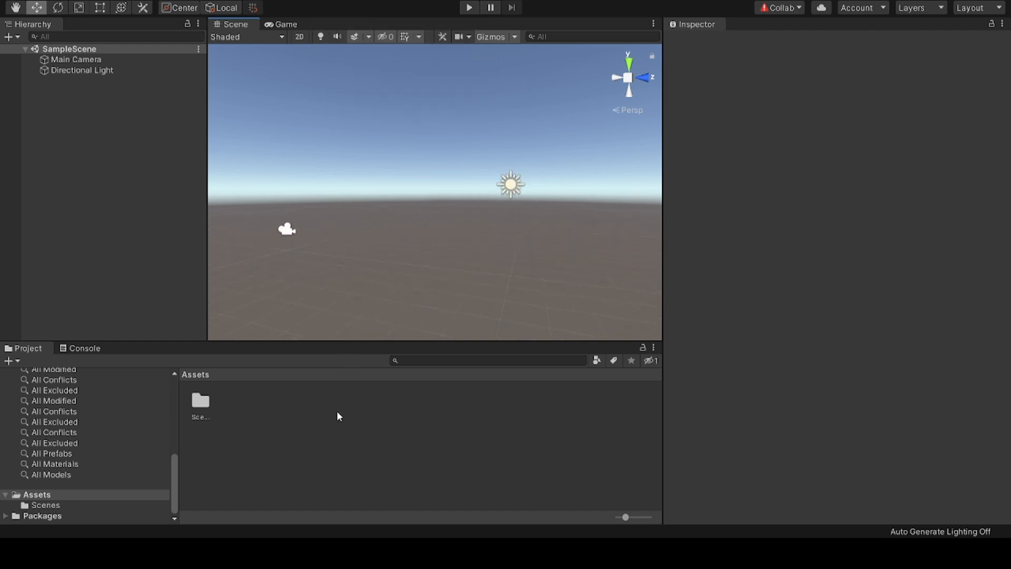
mouse_move(549, 530)
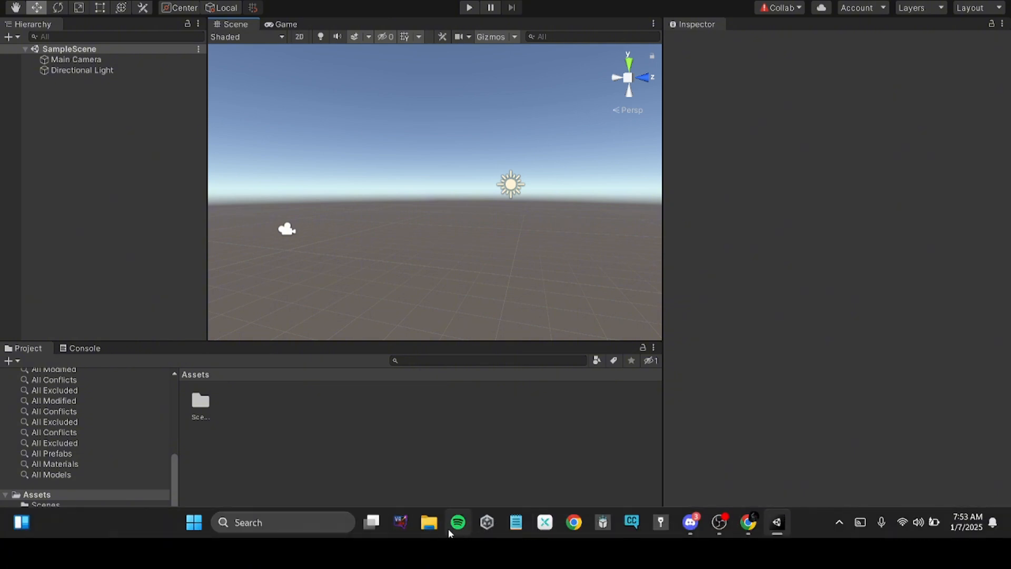
Step: Switch to File Explorer, open the "unity shit v2" folder, and move the window so Unity's Assets area is exposed
click(429, 523)
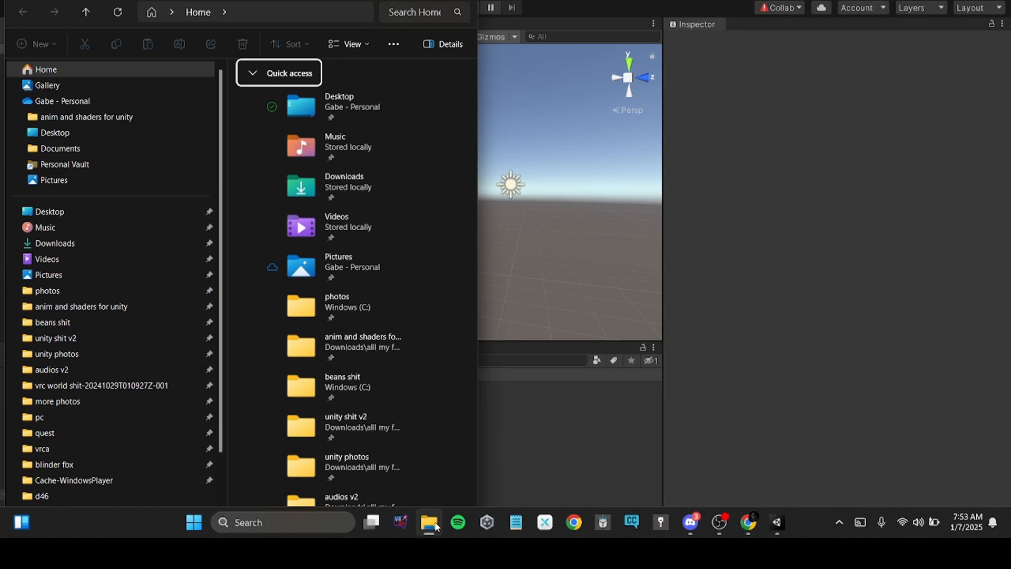
click(60, 322)
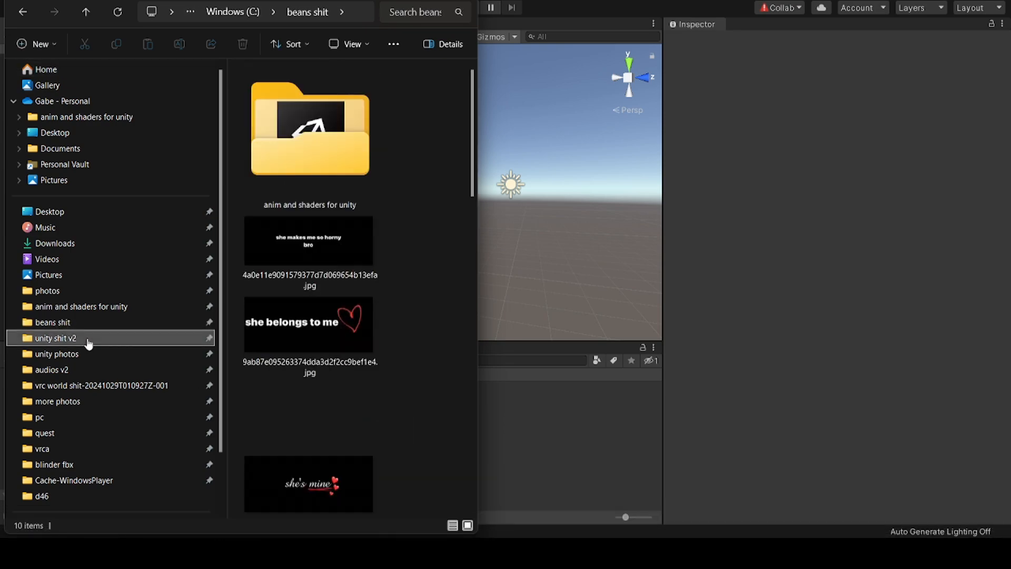
click(89, 344)
drag(221, 3, 741, 15)
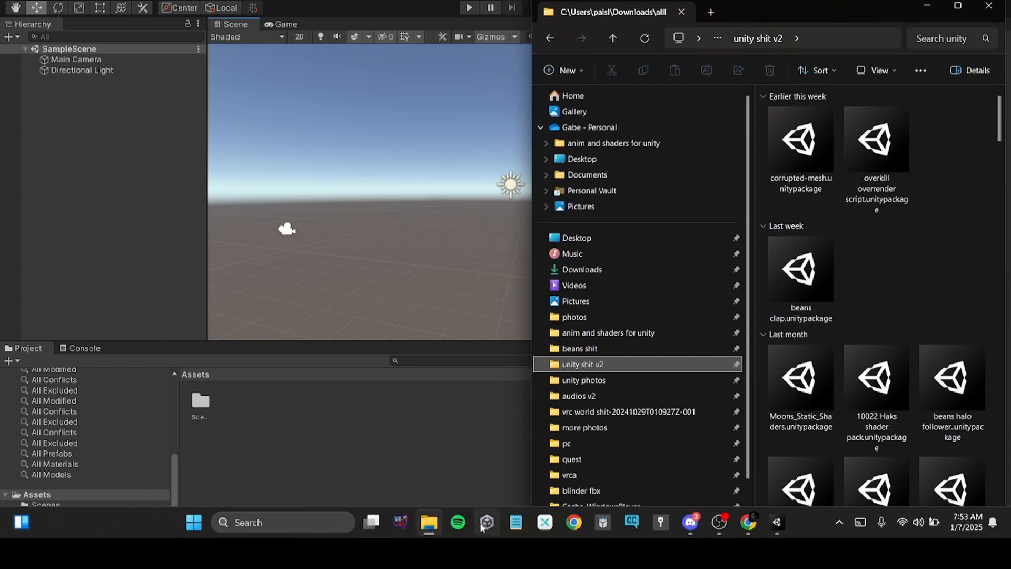
Step: Search the folder for "fan" and add IAGOXRS_FAN_SDK_v2_PQF.unitypackage to the project's Assets
mouse_move(429, 523)
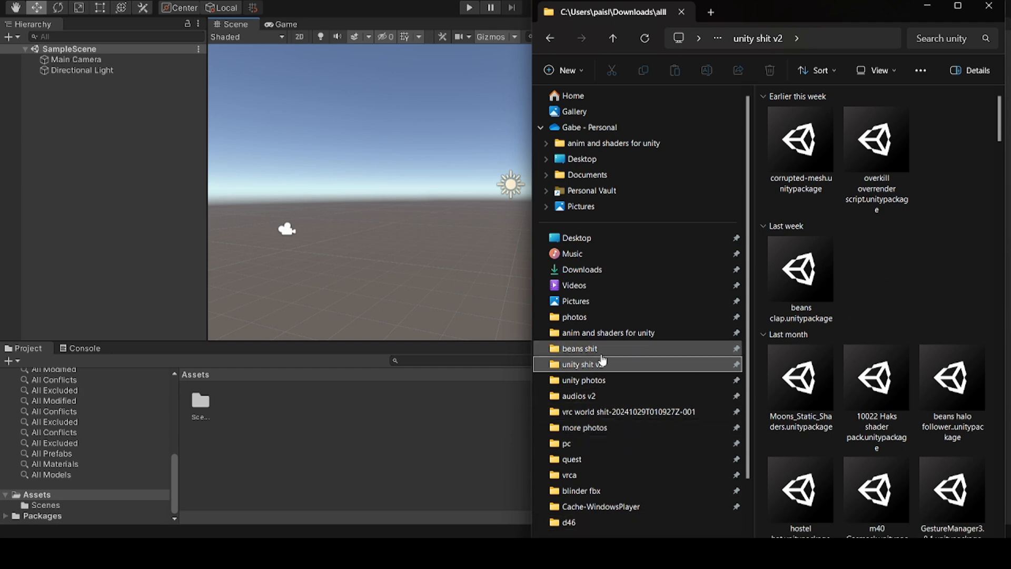
click(934, 42)
text(fa)
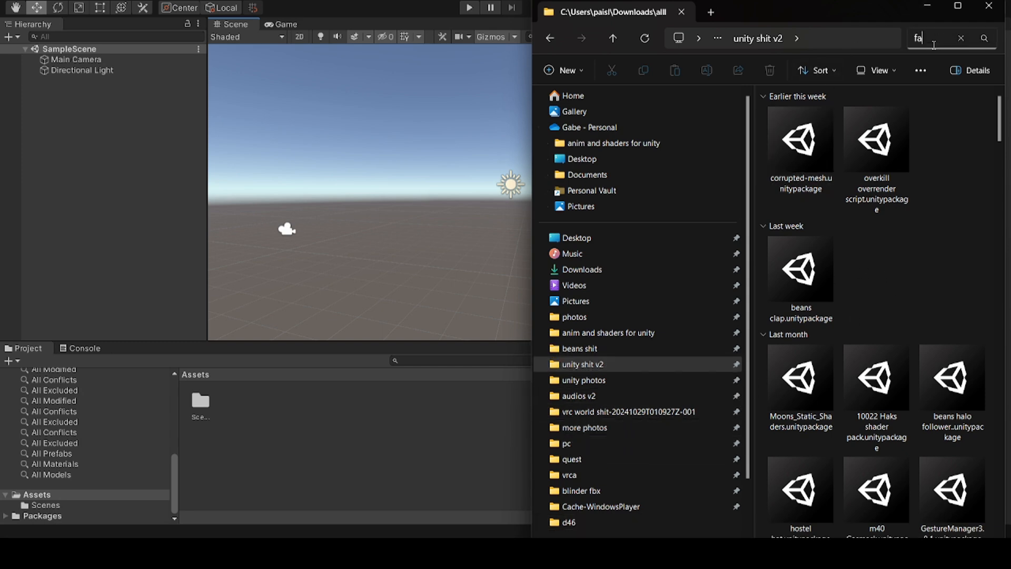
text(n)
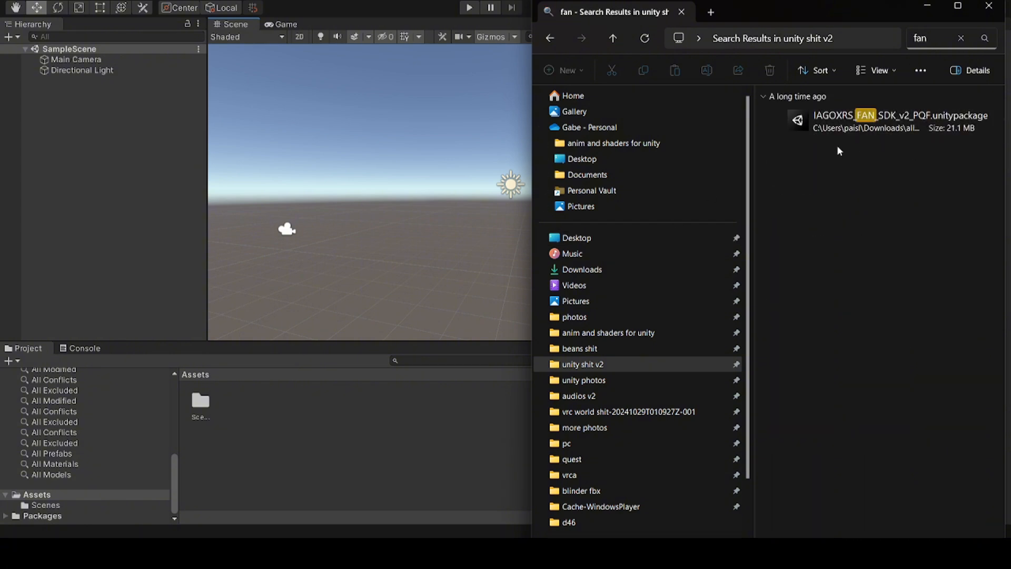
drag(888, 130, 253, 433)
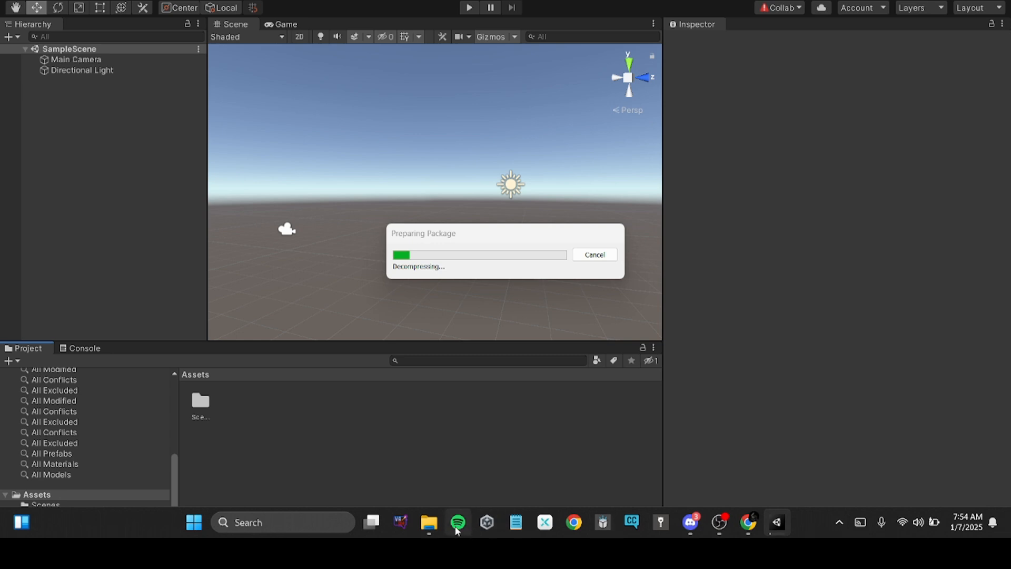
Step: Browse the packages of the "unity shit v2" folder in a new File Explorer tab, and minimize the window
click(429, 523)
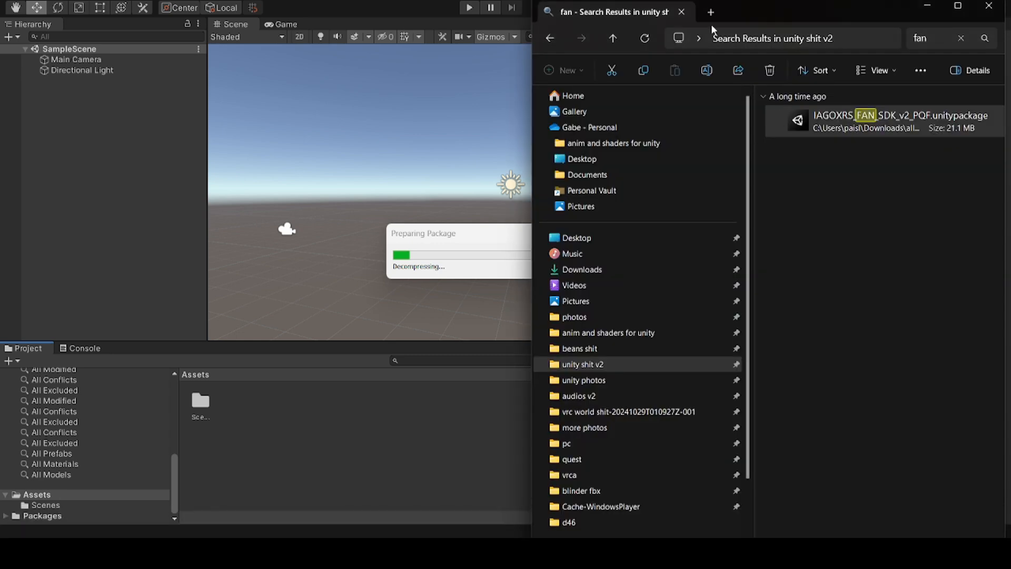
click(429, 524)
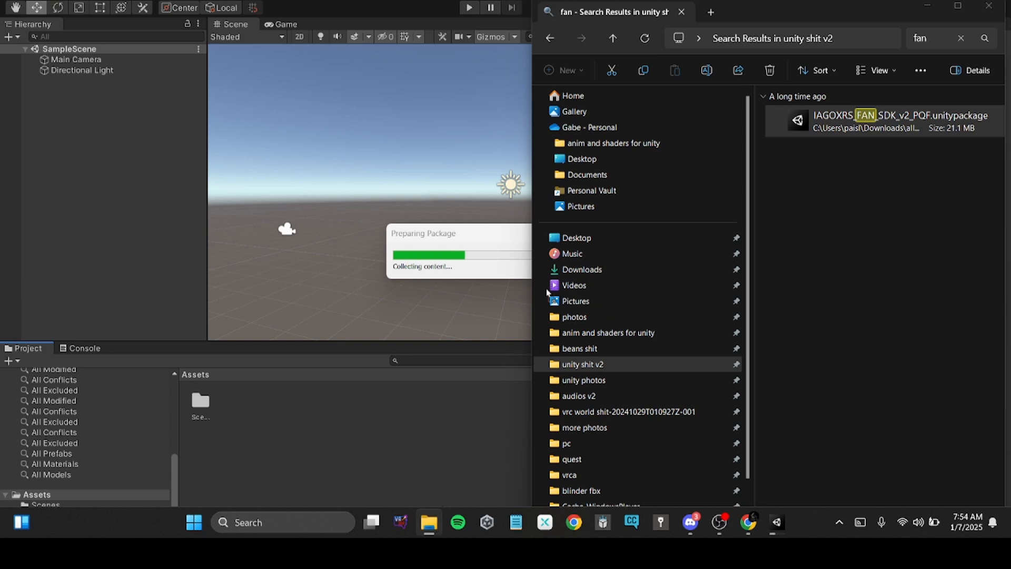
click(534, 84)
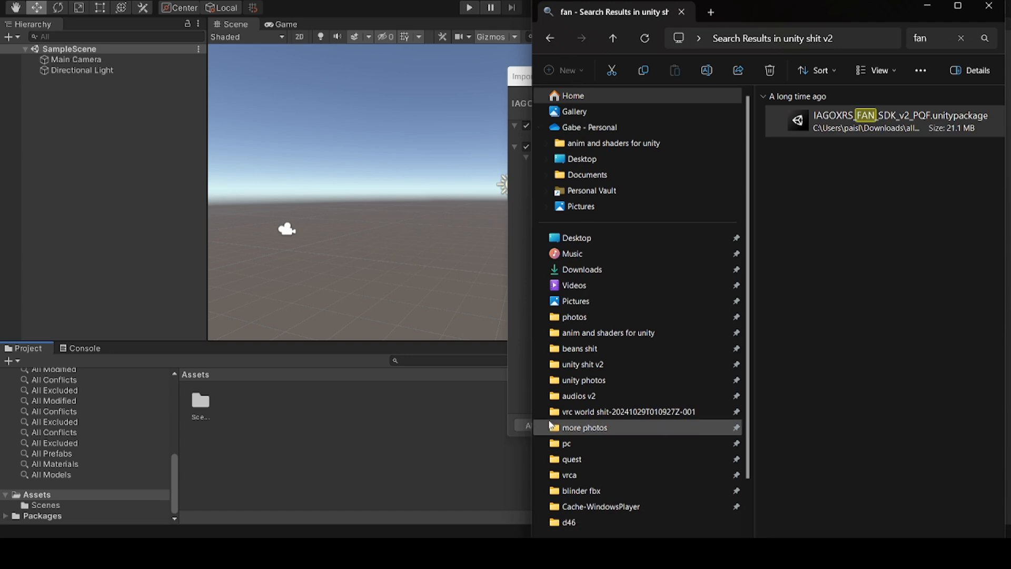
key(ctrl+t)
click(579, 363)
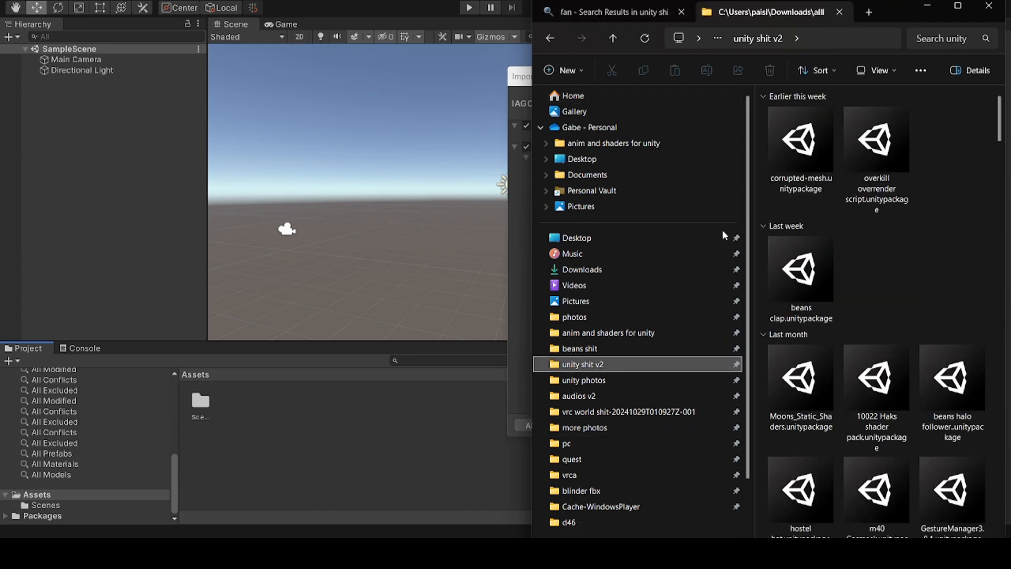
scroll(917, 198, down, 3)
scroll(928, 368, down, 3)
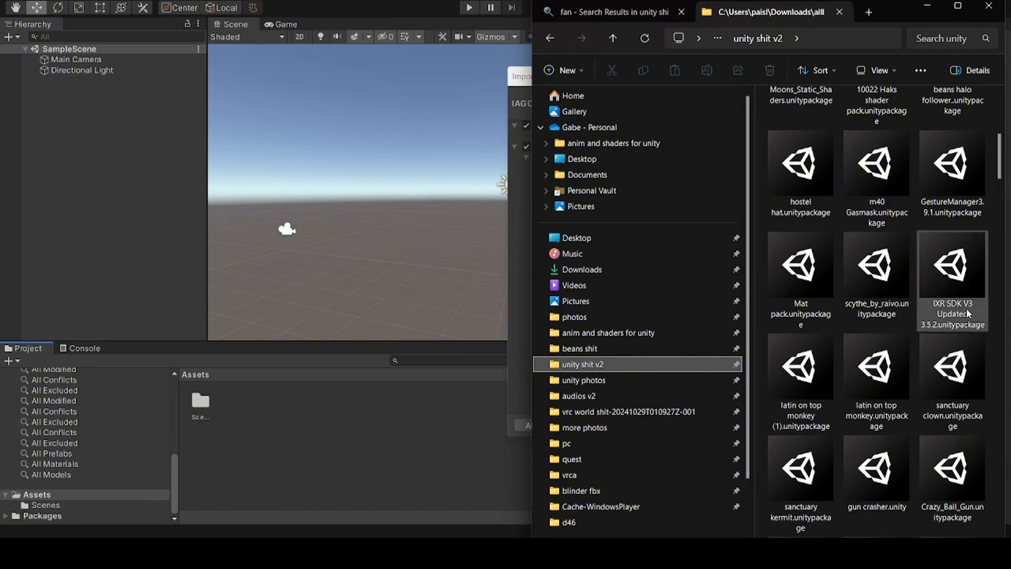
click(927, 7)
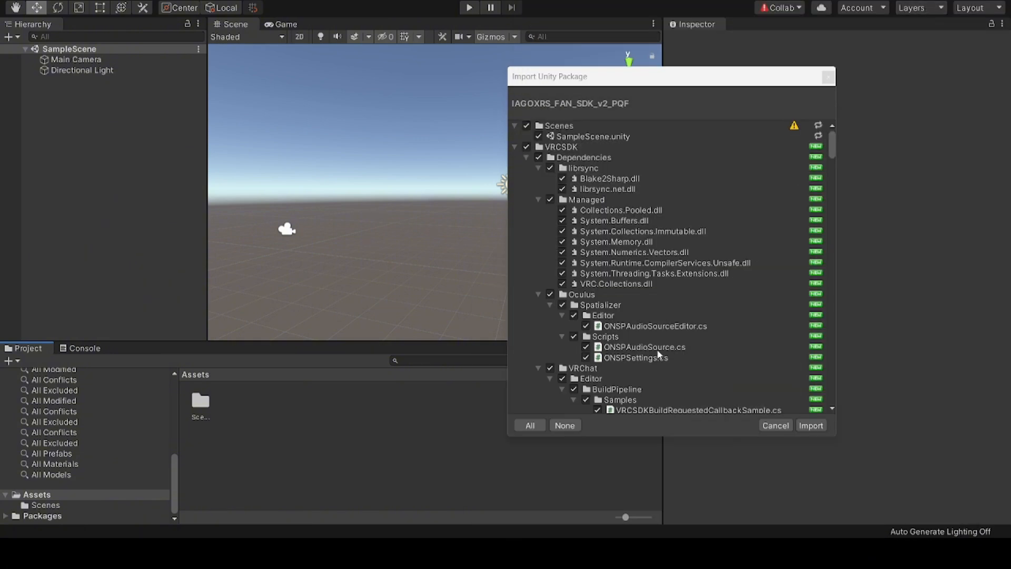
Step: Review the package contents and import all items of IAGOXRS_FAN_SDK_v2_PQF into the project
scroll(564, 247, down, 20)
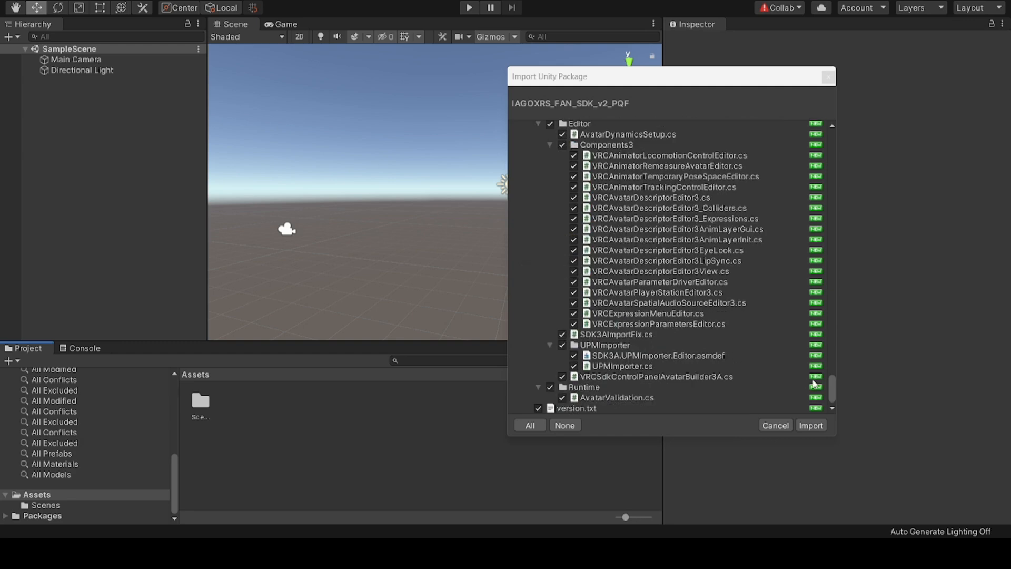
click(811, 425)
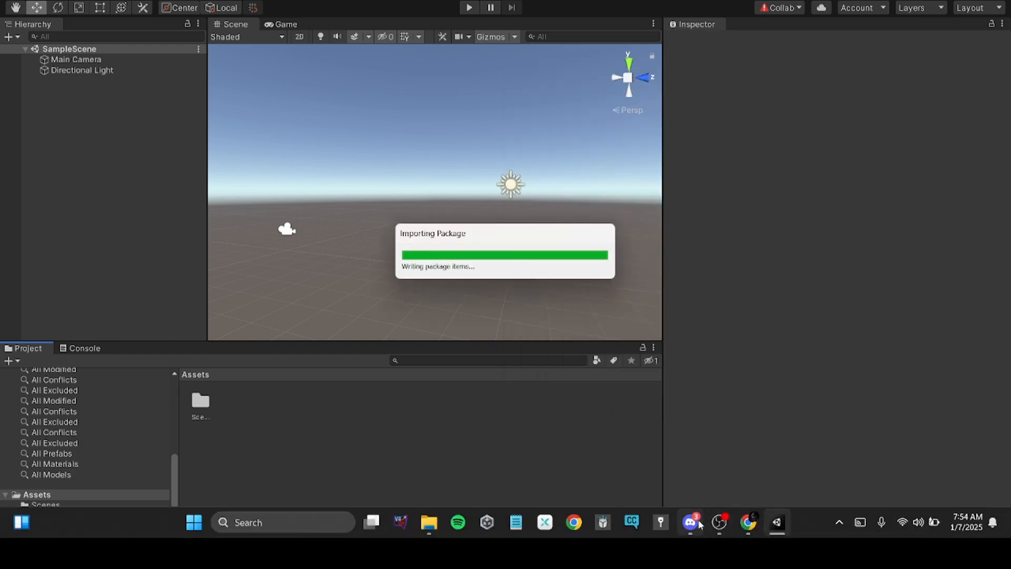
Step: Switch to Discord and open the tools-for-unity channel of the Unity stuff backup server
click(699, 524)
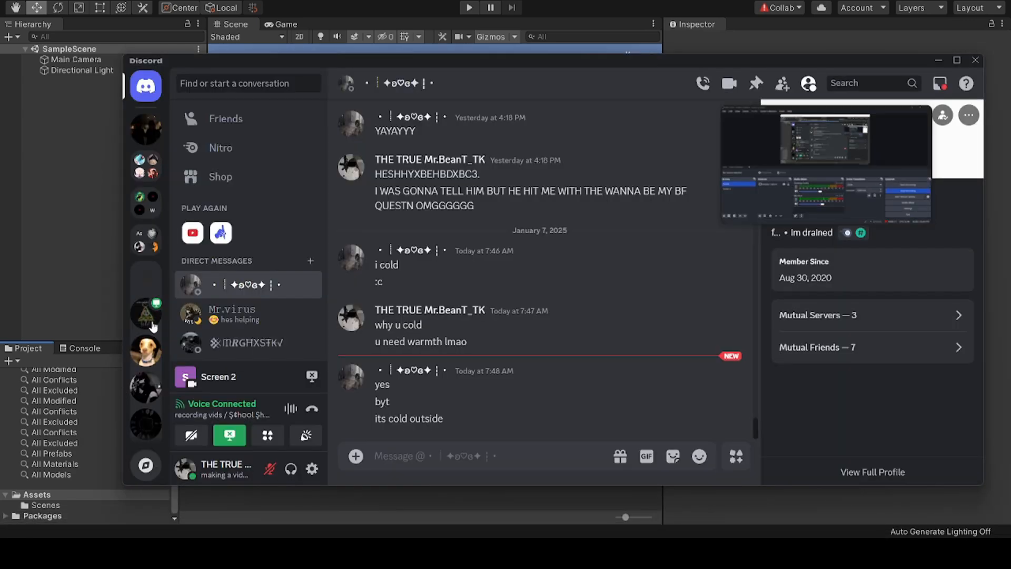
click(152, 394)
scroll(257, 168, down, 5)
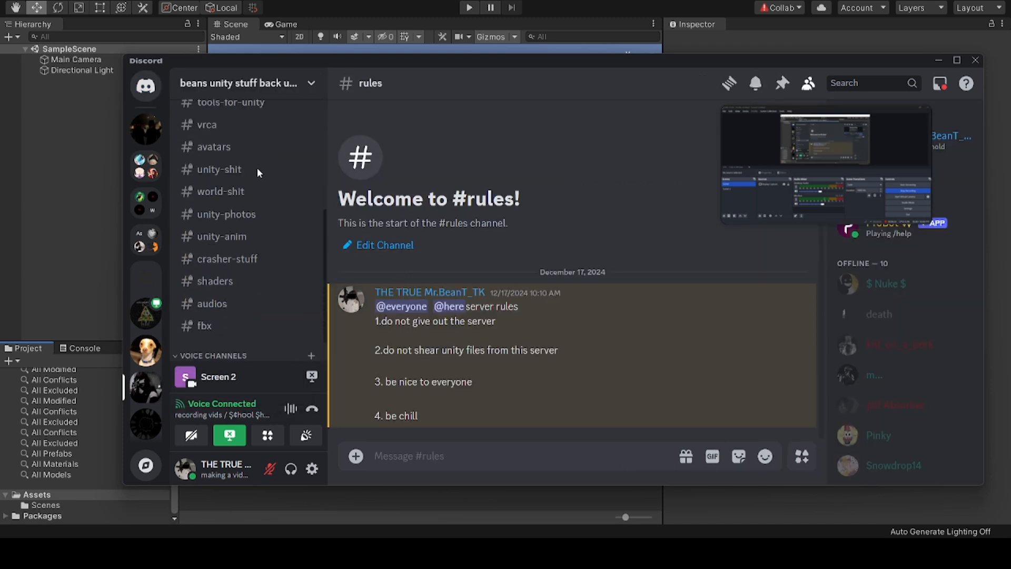
scroll(245, 232, up, 3)
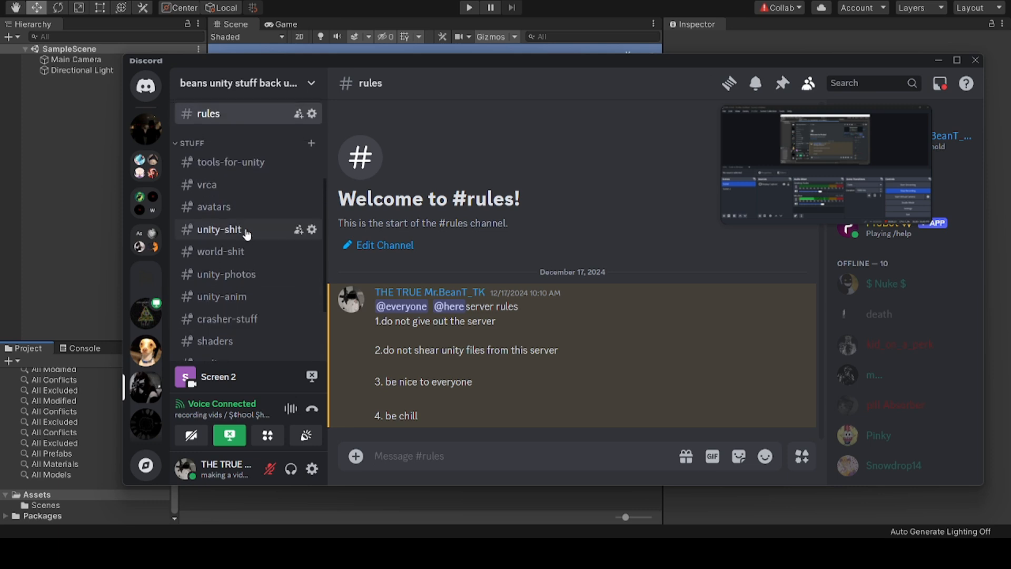
scroll(237, 216, up, 1)
click(228, 220)
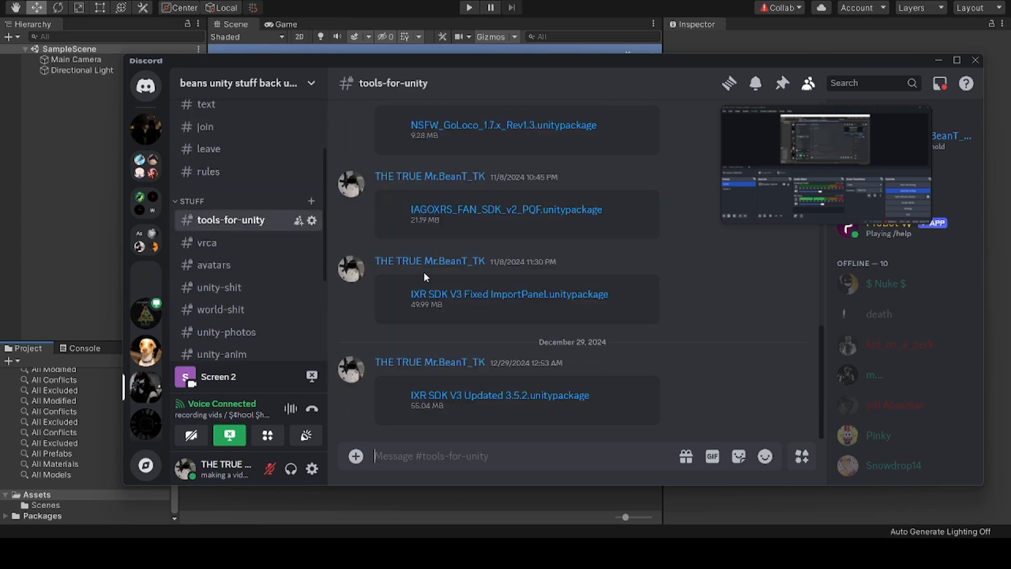
Step: Look through the Unity packages shared in the tools-for-unity channel, from the oldest post to the newest
scroll(428, 401, up, 10)
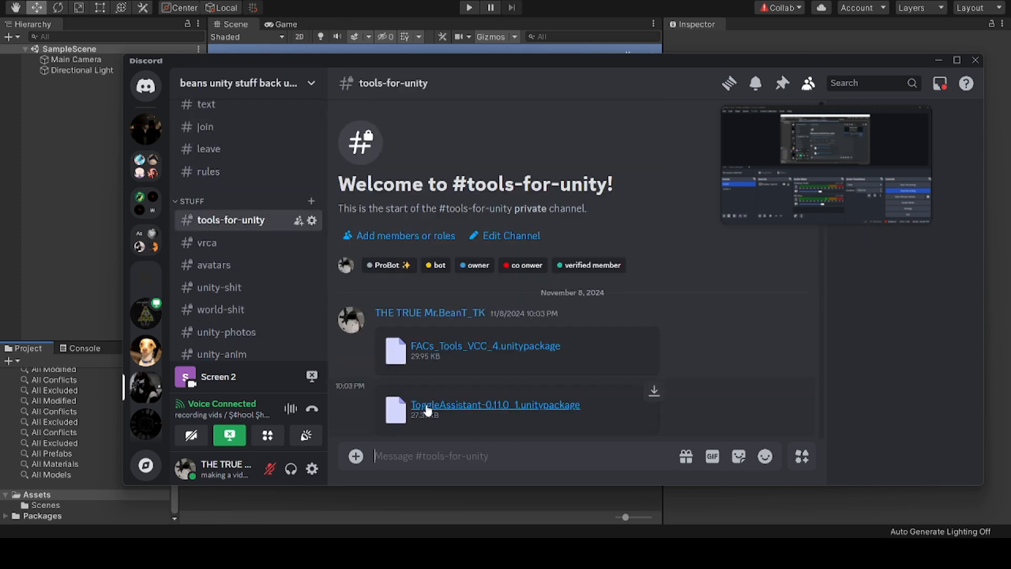
scroll(411, 295, down, 3)
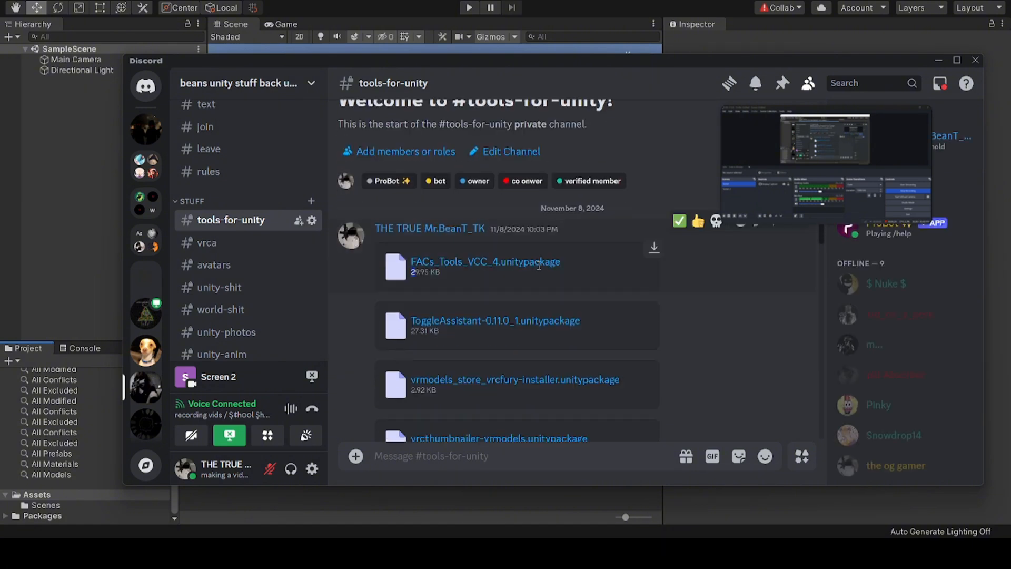
scroll(573, 273, down, 2)
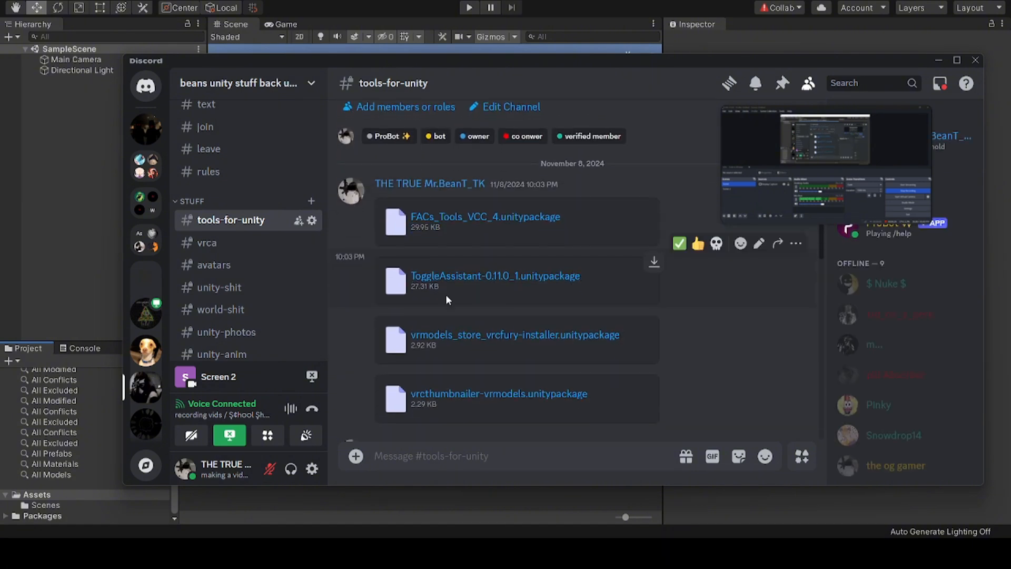
scroll(514, 290, down, 1)
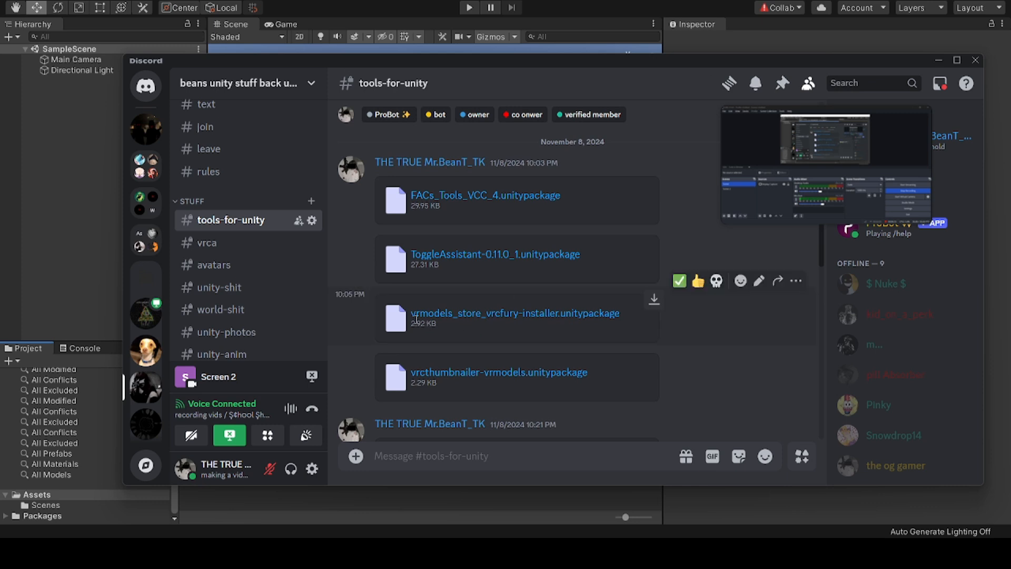
scroll(526, 315, down, 1)
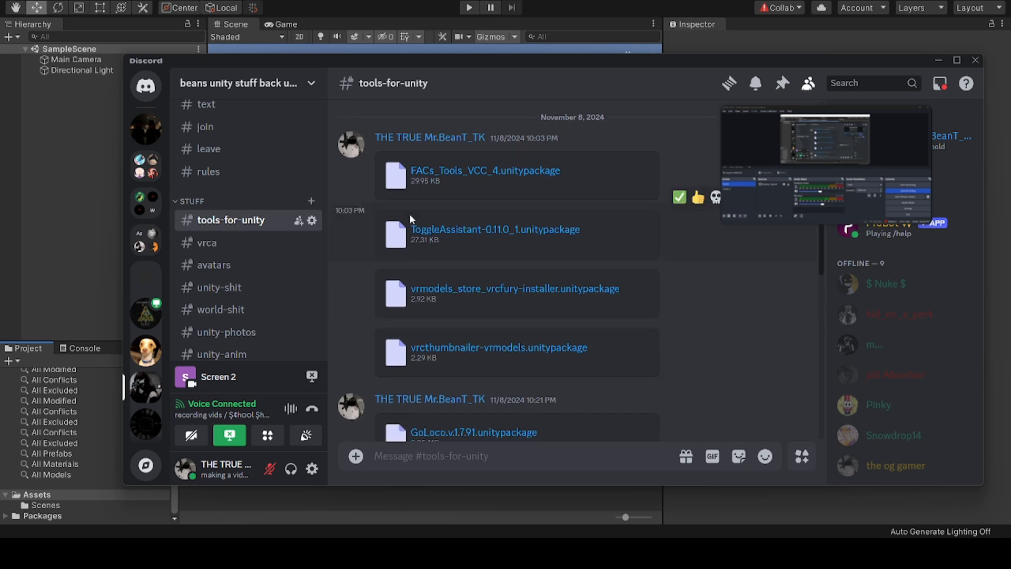
scroll(444, 276, down, 7)
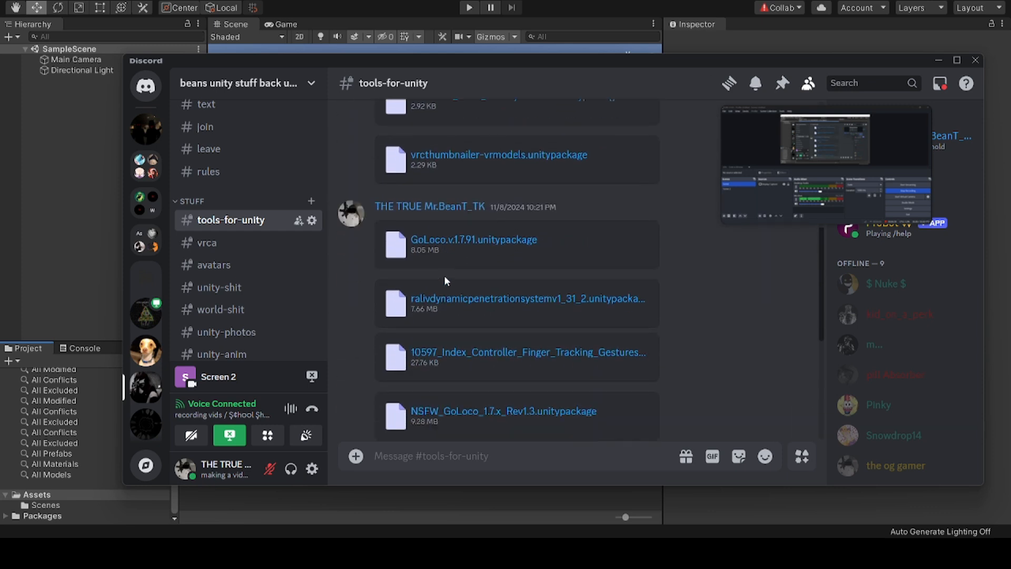
scroll(444, 276, down, 2)
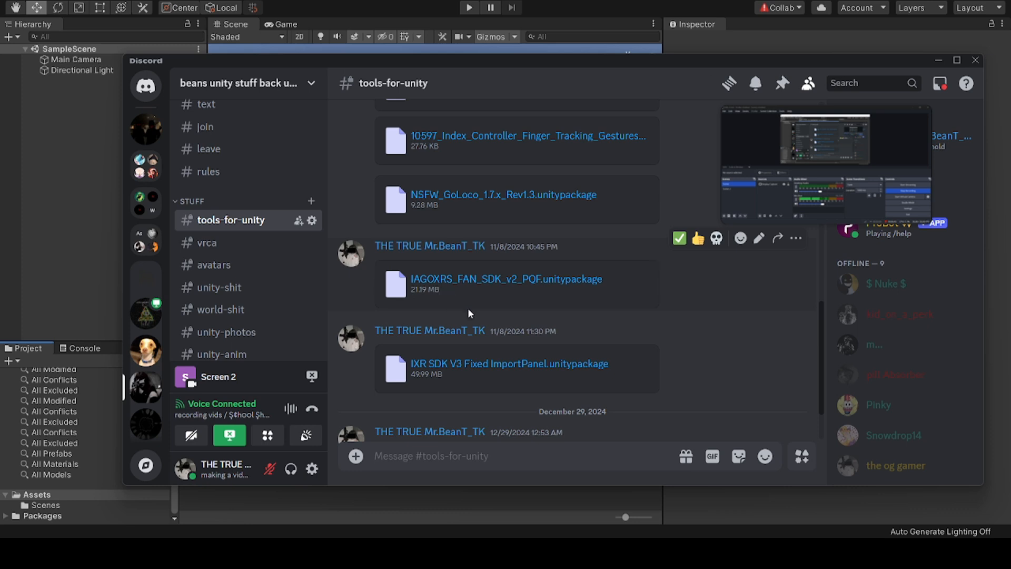
scroll(468, 308, down, 3)
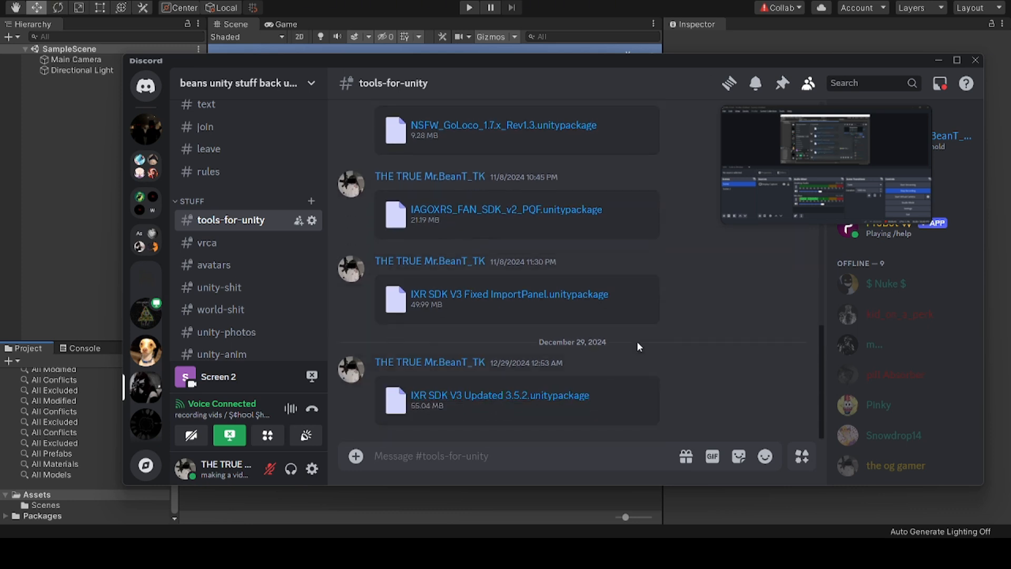
Step: Delete the message containing "IXR SDK V3 Fixed ImportPanel.unitypackage" and minimize Discord
scroll(637, 343, up, 1)
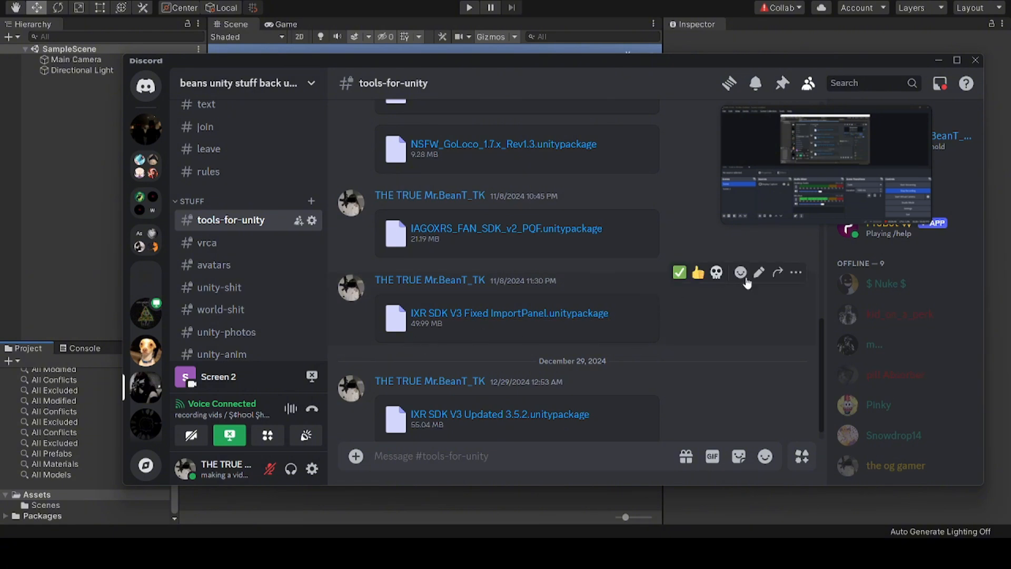
click(796, 272)
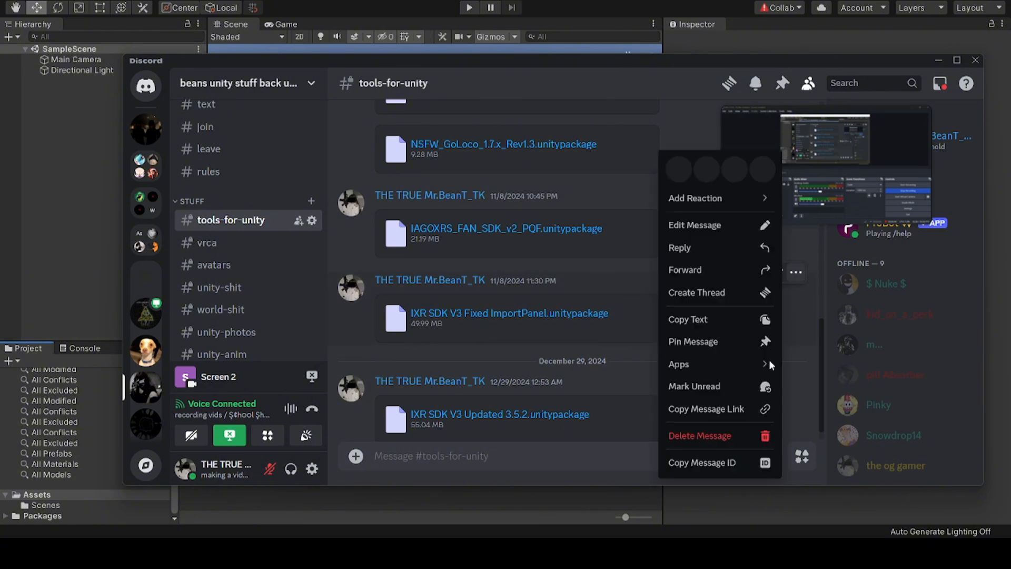
click(700, 436)
click(631, 375)
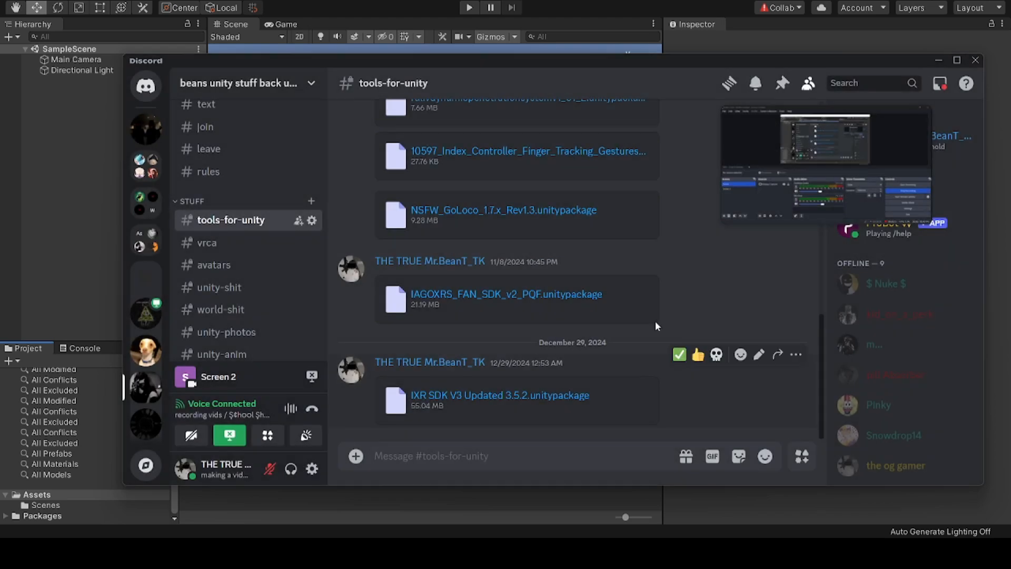
click(939, 60)
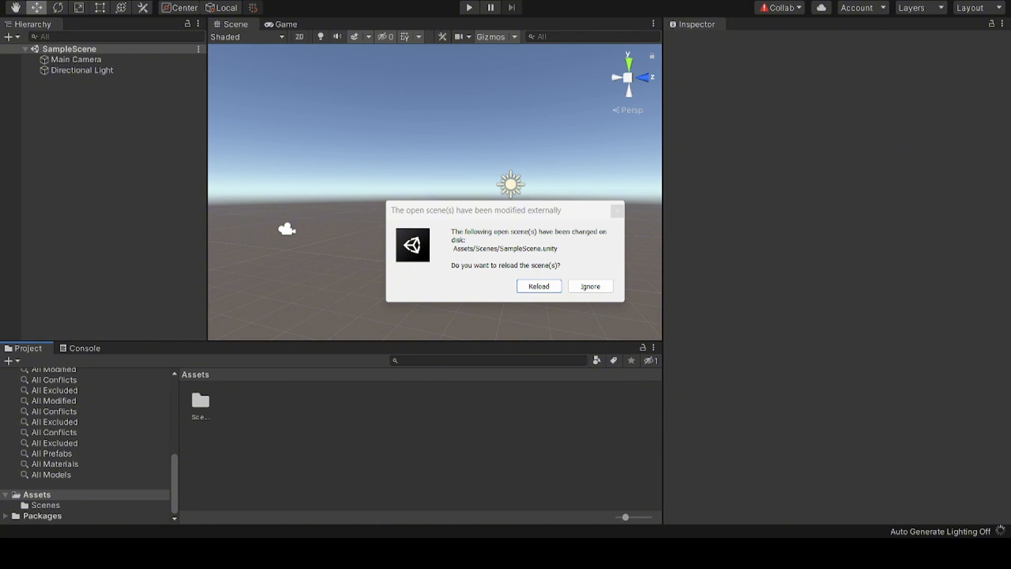
Step: Ignore the request to reload the externally modified SampleScene
drag(396, 212, 339, 178)
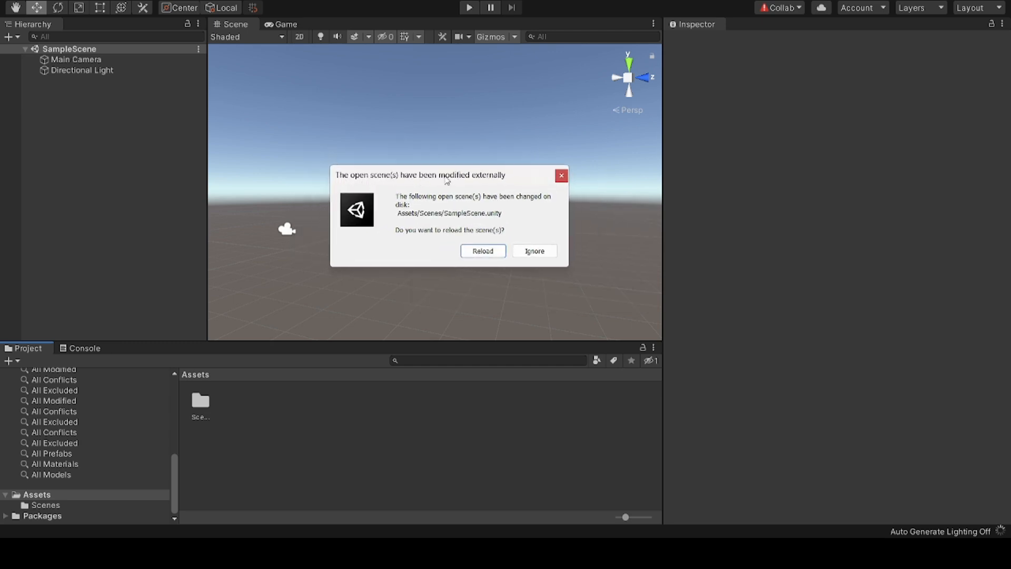
click(549, 251)
click(532, 251)
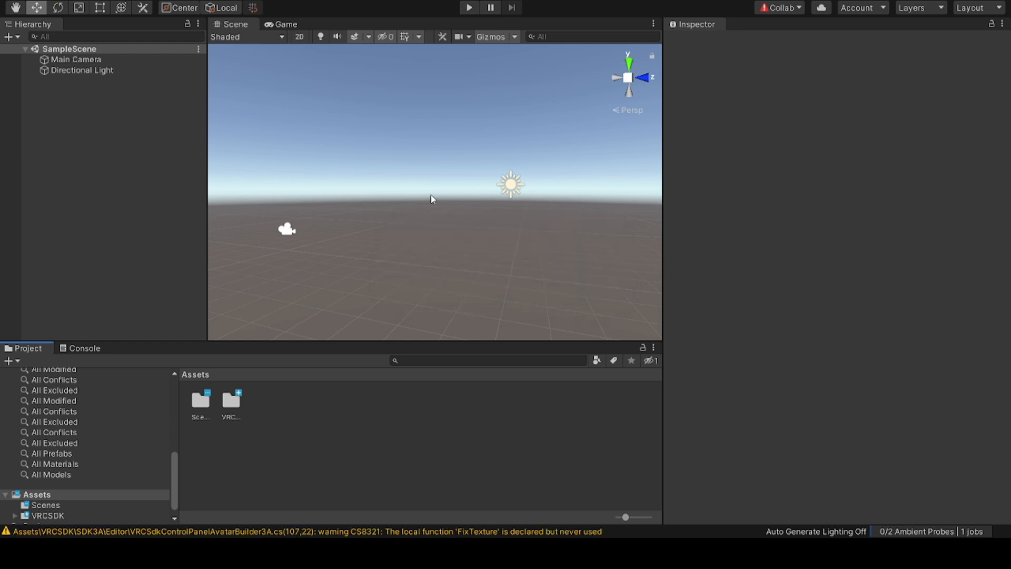
Step: Show the Console messages in place of the project's Assets folder
scroll(431, 196, down, 3)
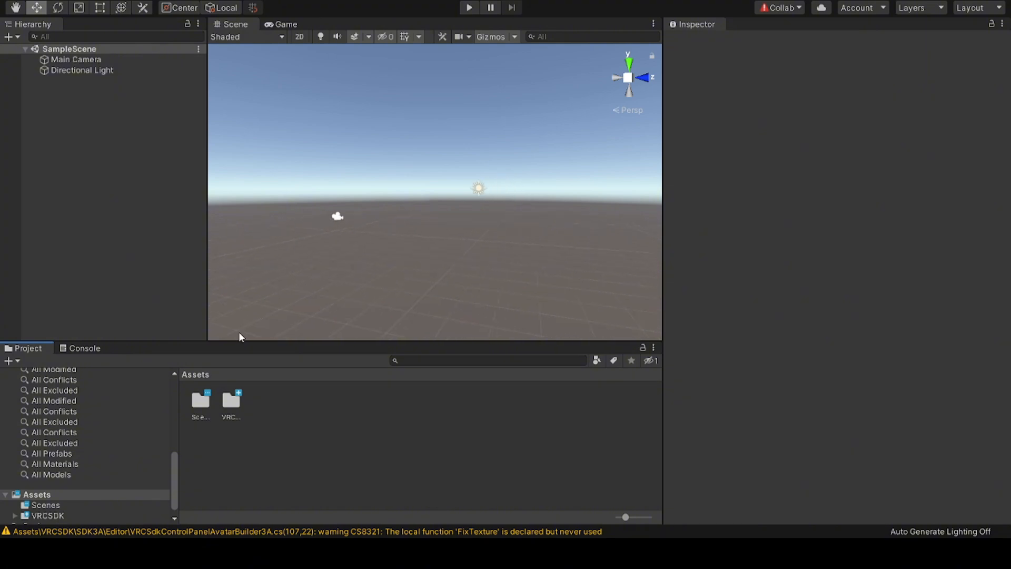
click(80, 347)
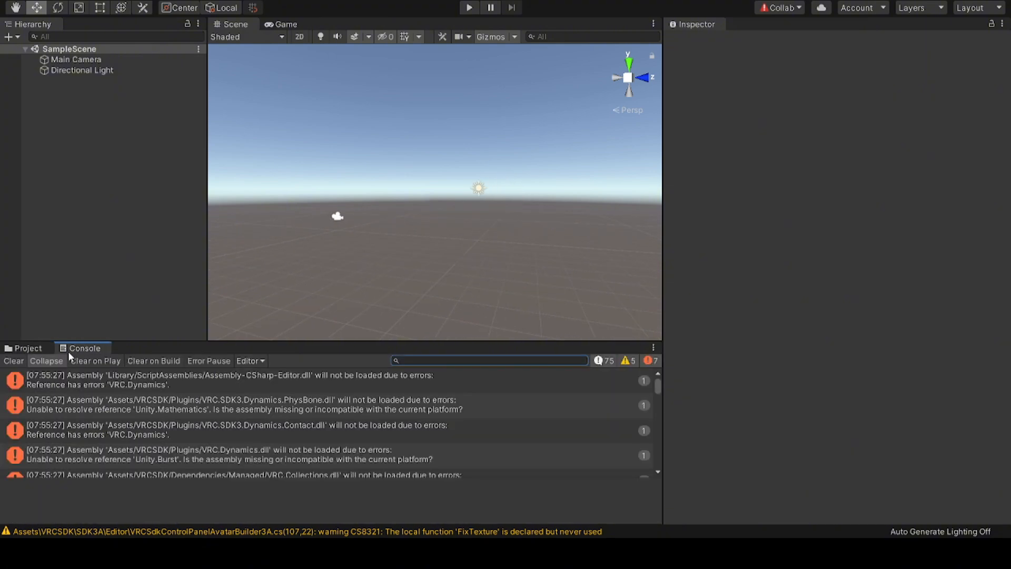
Step: Look through the Console messages, clear them all, and return to the project's Assets folder
scroll(84, 426, down, 5)
scroll(84, 424, up, 10)
click(9, 361)
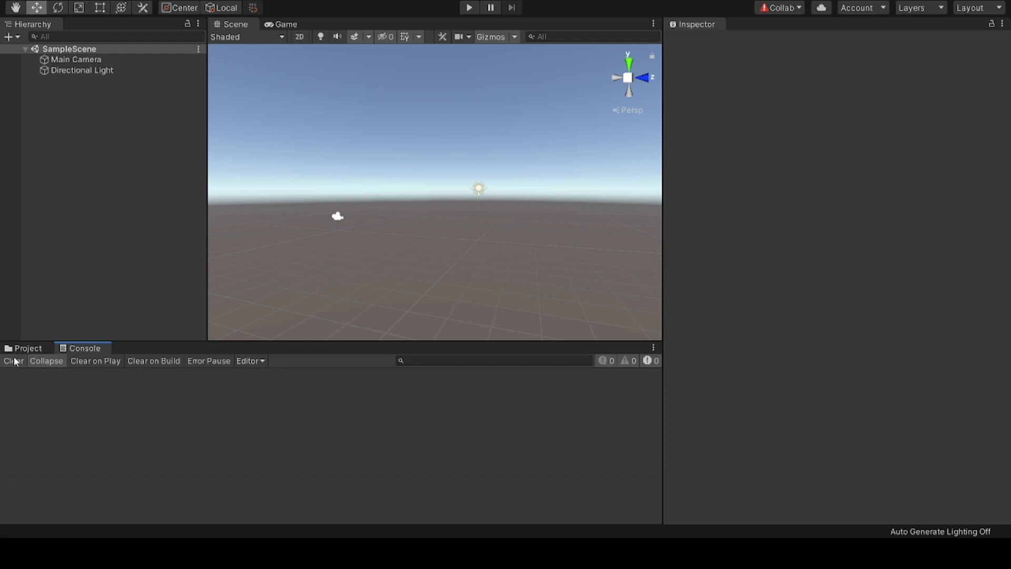
click(21, 348)
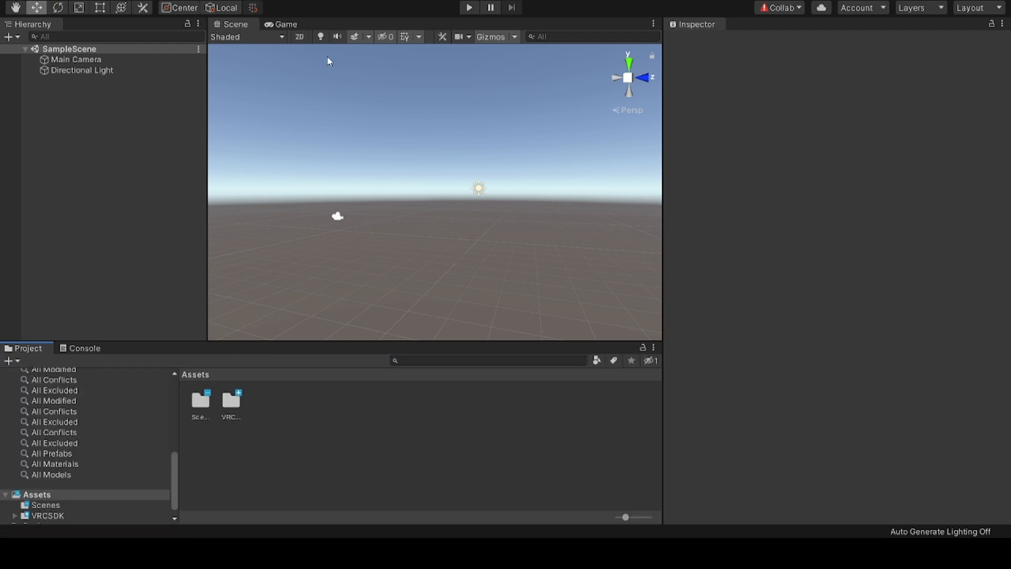
Step: Open the SDK control panel, dock it beside the Inspector, and bring the Inspector back to the front
click(254, 1)
click(290, 25)
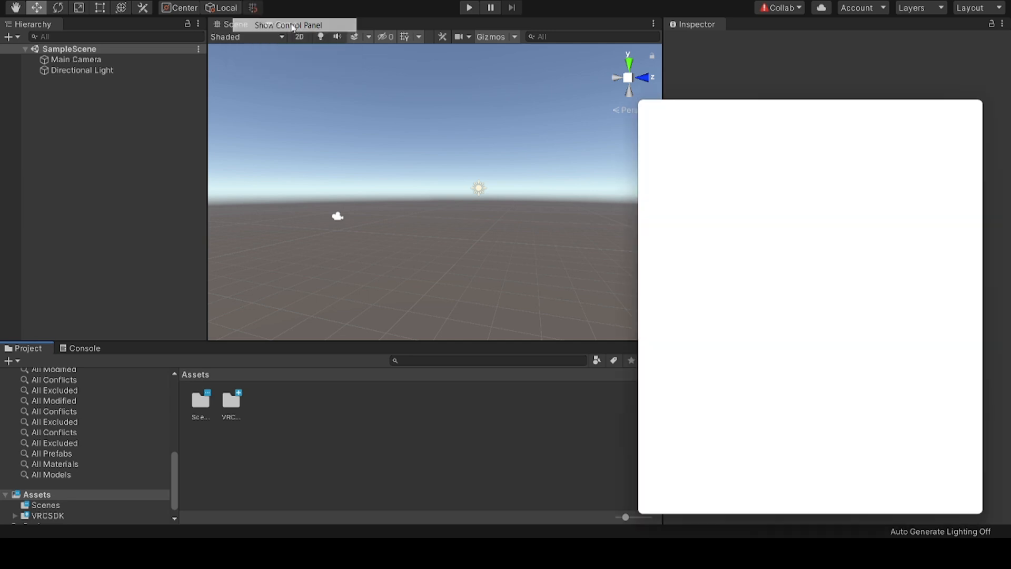
drag(685, 108, 746, 27)
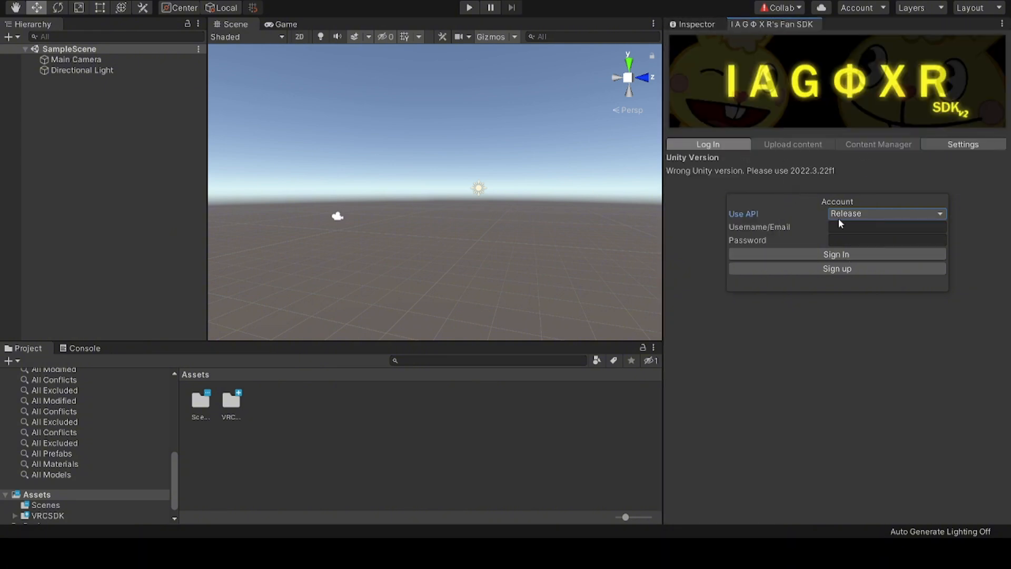
click(843, 232)
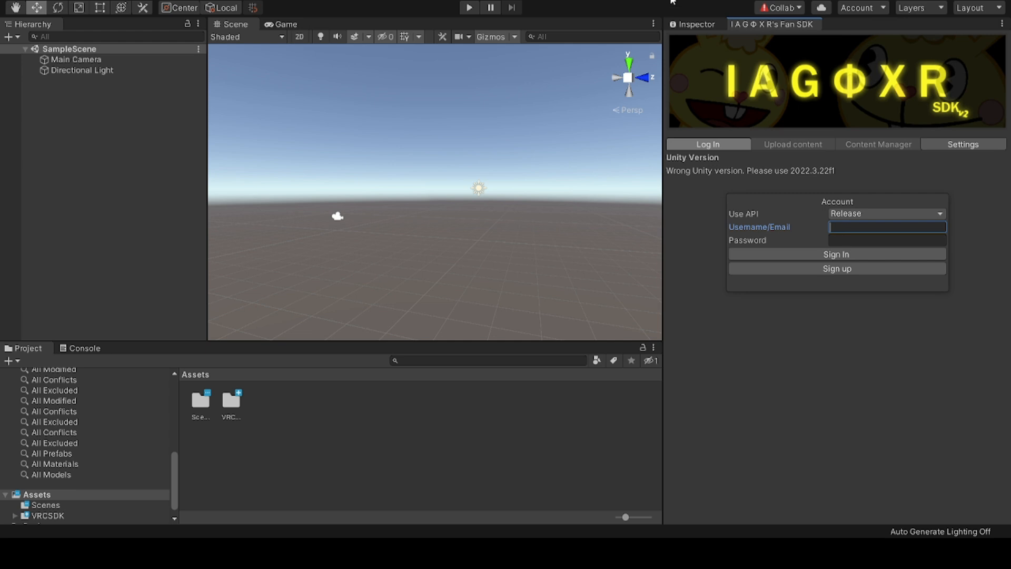
click(694, 25)
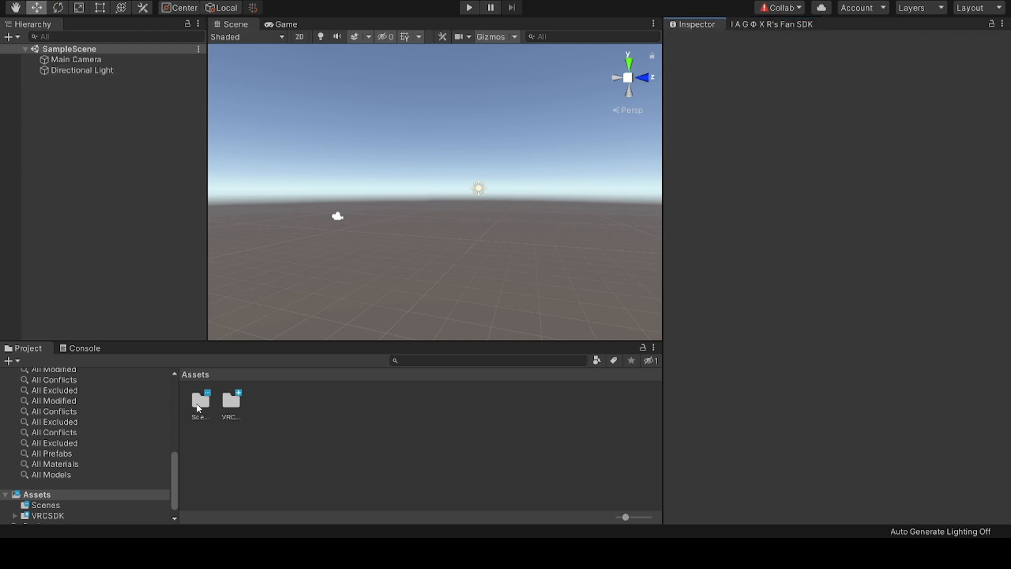
click(71, 356)
click(70, 351)
click(26, 349)
Step: Search the "unity shit v2" folder for "fac" and import all files of FACs_Tools_VCC_4.unitypackage into the project's Assets
mouse_move(471, 535)
click(429, 522)
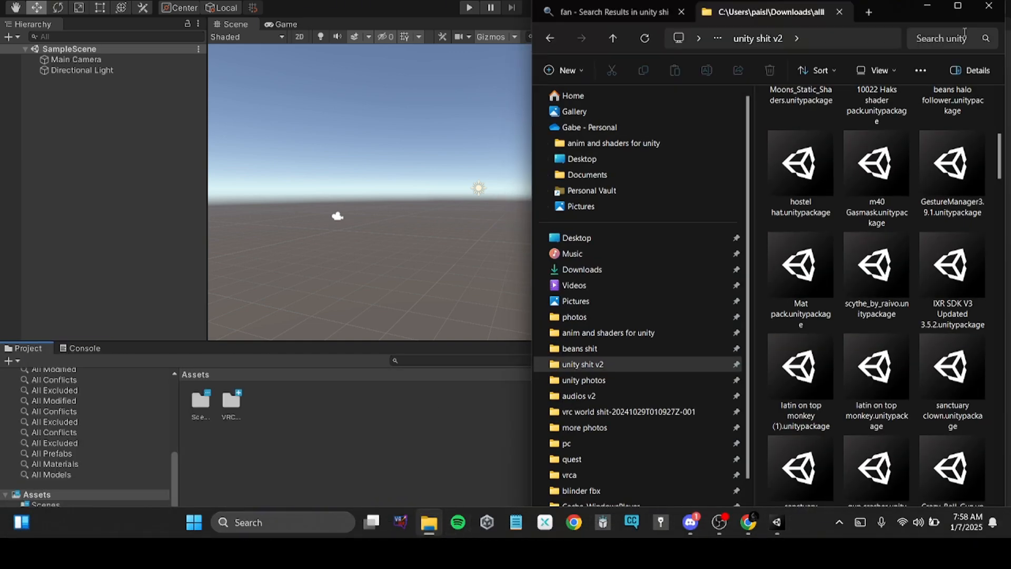
text(fac)
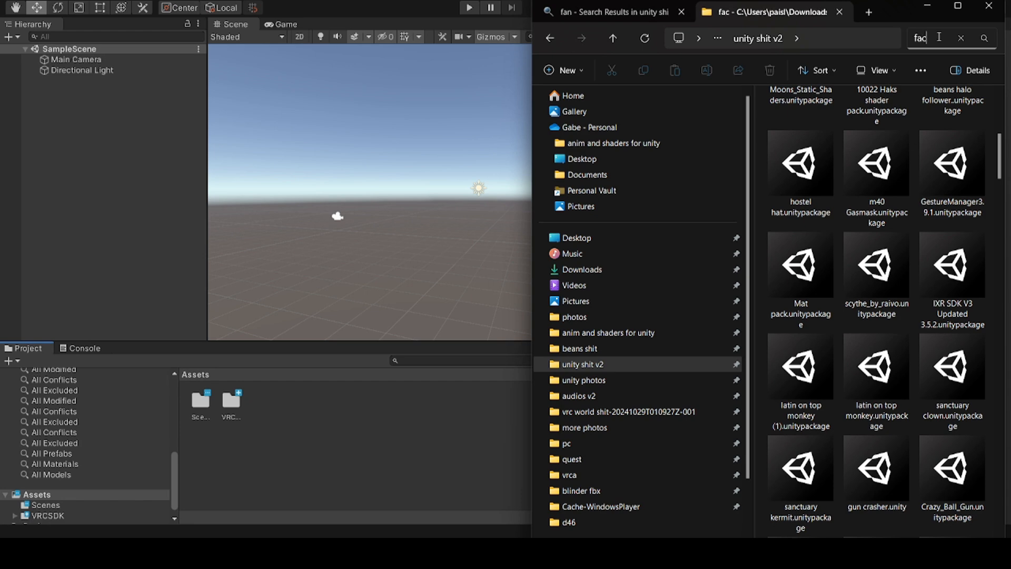
drag(842, 224, 410, 428)
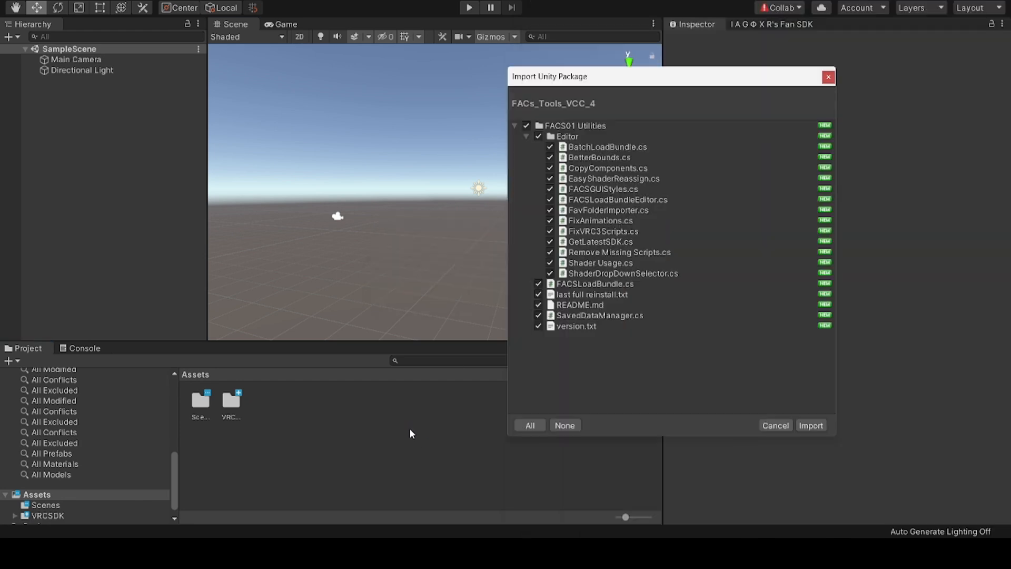
click(806, 428)
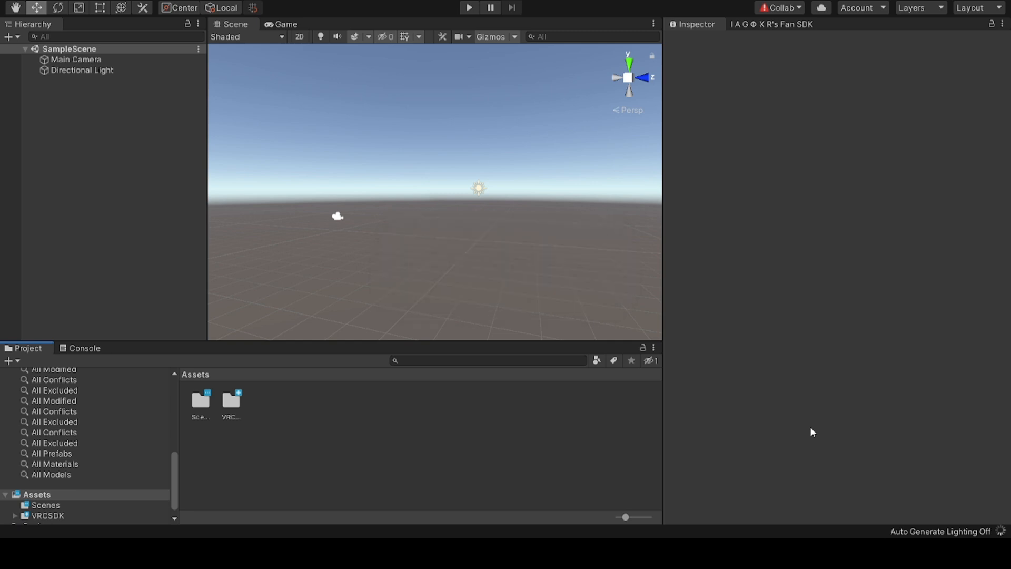
Step: Open the Easy Shader Reassign tool from the avatar repair utilities and dock it beside the SDK control panel
right_drag(415, 189, 427, 141)
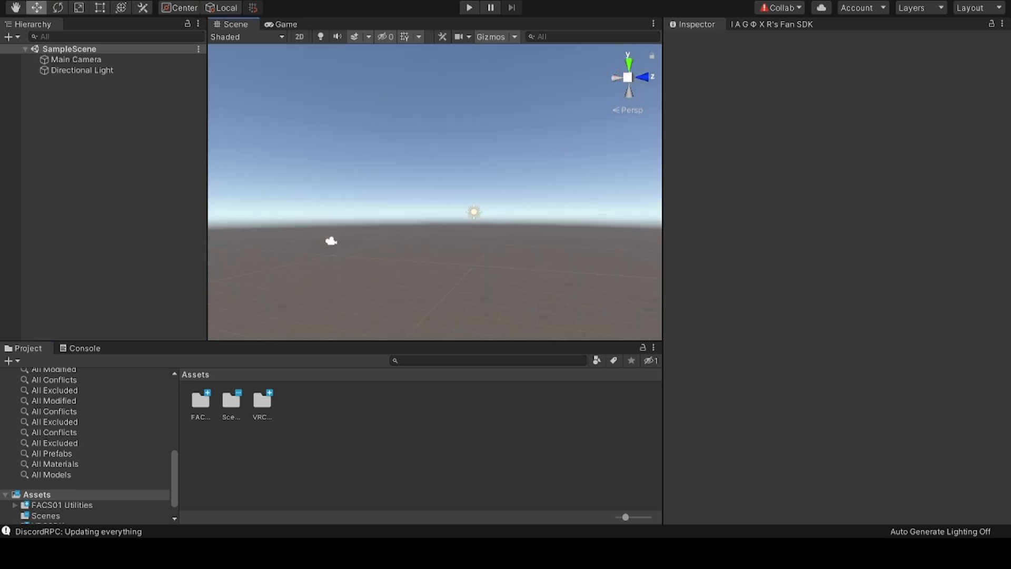
click(363, 1)
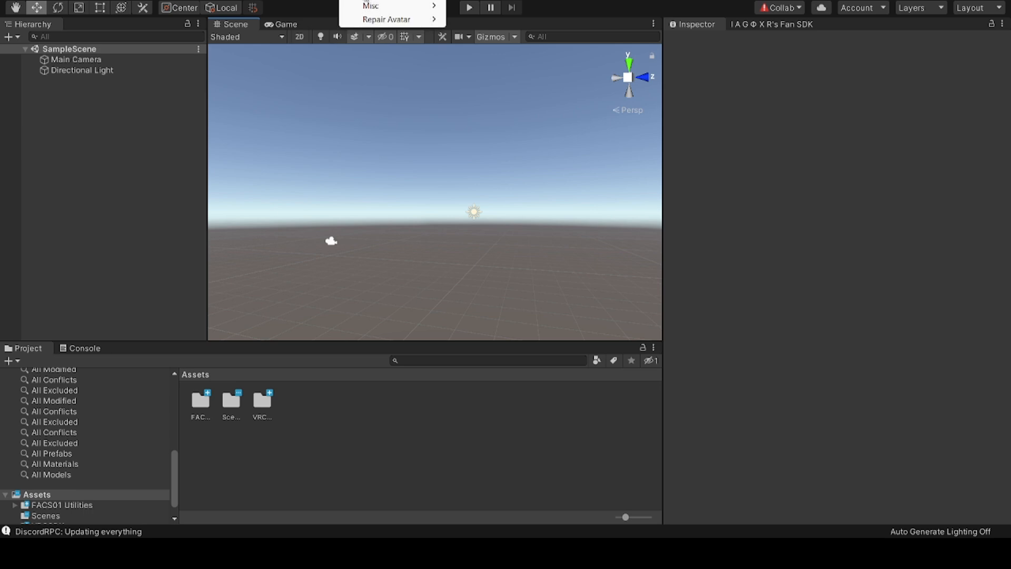
mouse_move(377, 7)
mouse_move(405, 20)
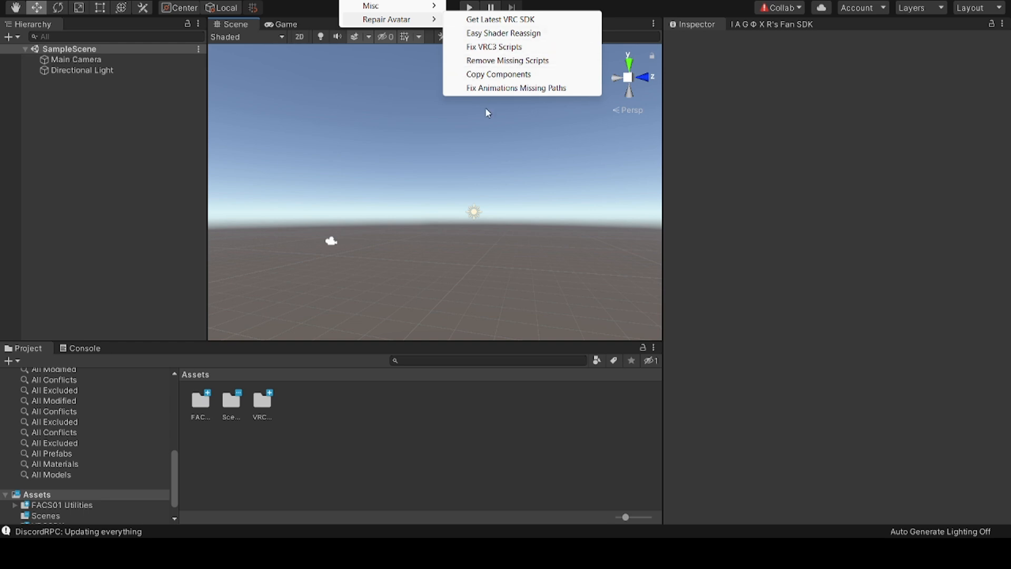
click(523, 33)
drag(179, 108, 848, 24)
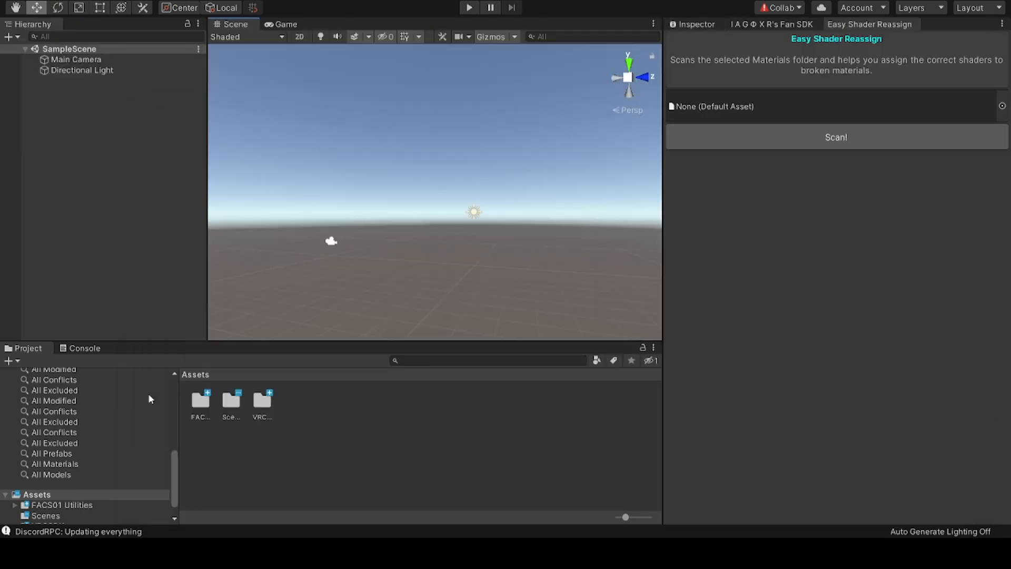
Step: Clear the Console messages left by the FACS tools import and show the project's Assets folder again
click(76, 349)
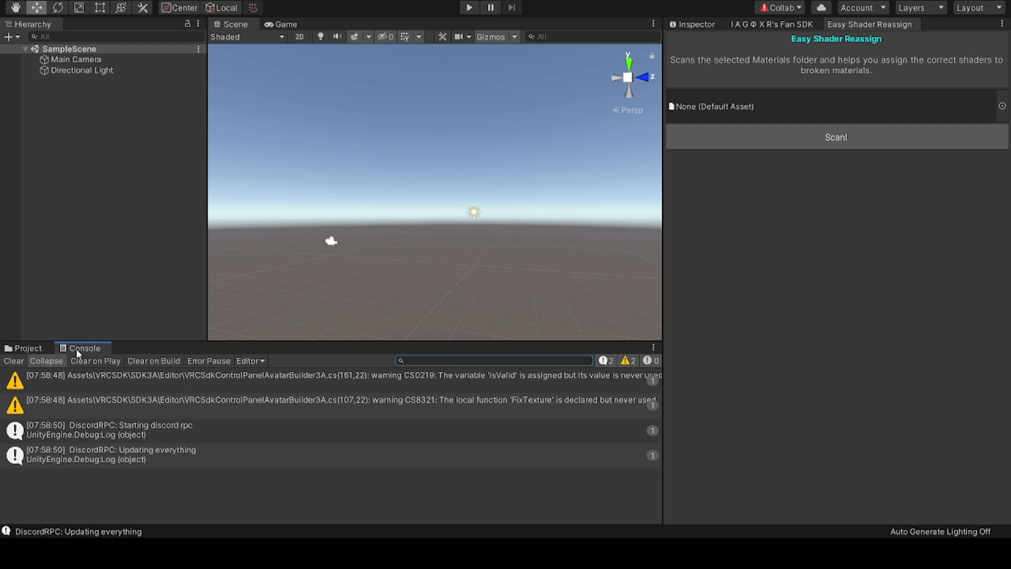
click(14, 361)
scroll(302, 275, up, 2)
right_drag(334, 257, 371, 286)
scroll(371, 286, up, 4)
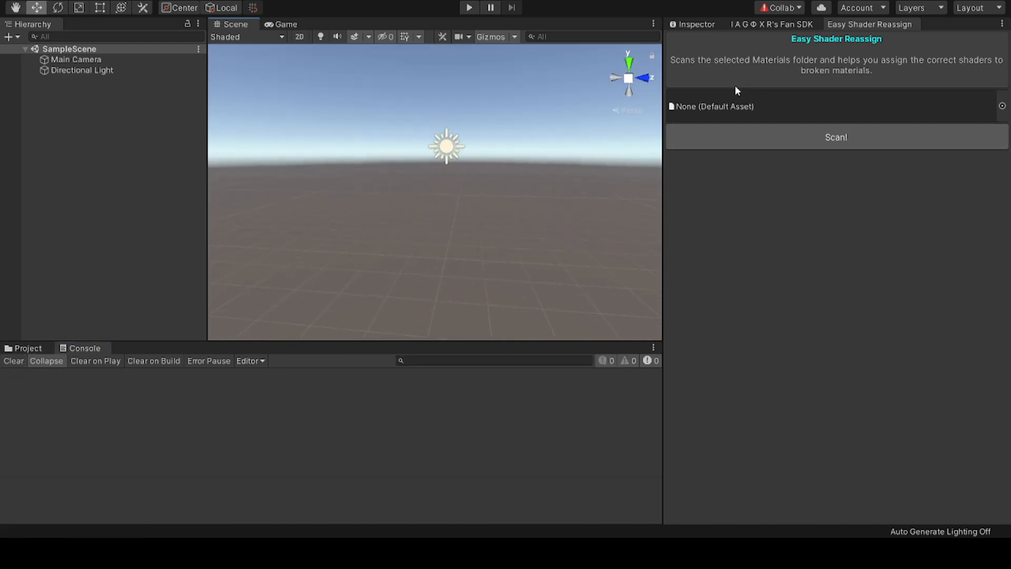
click(27, 349)
Step: Close the docked Easy Shader Reassign tool
scroll(58, 458, down, 1)
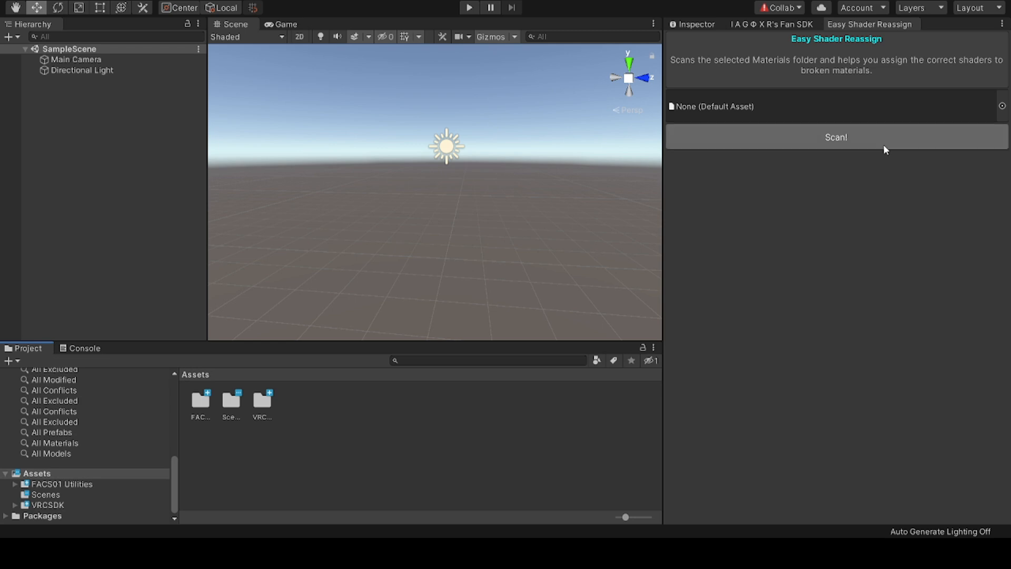
click(749, 115)
right_click(850, 24)
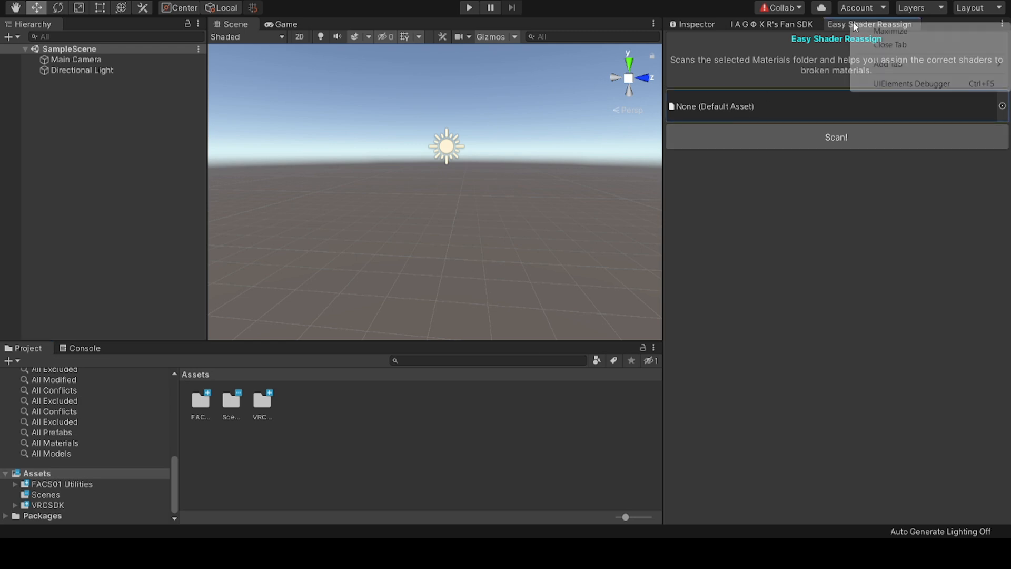
click(894, 48)
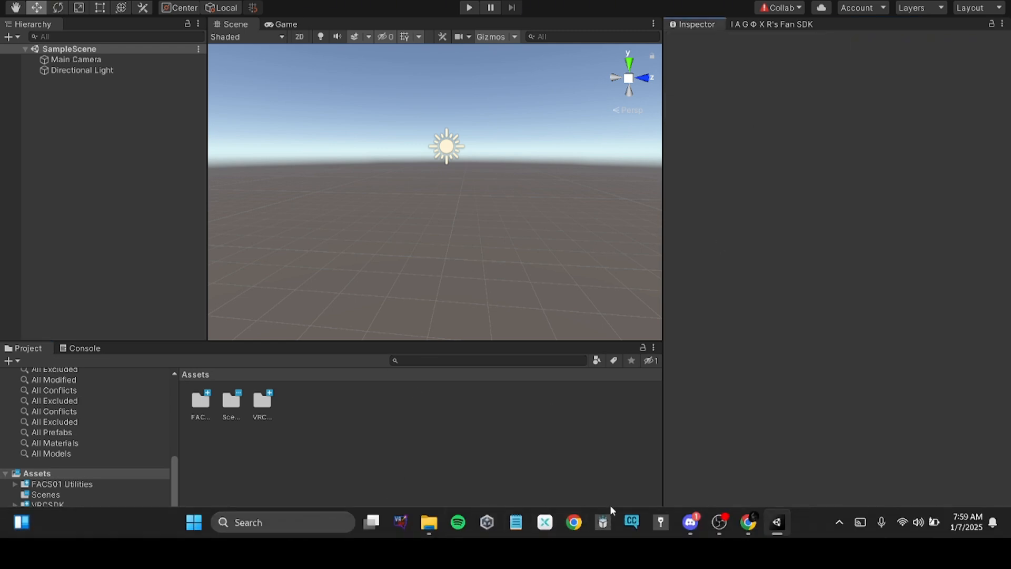
Step: Search the "unity shit v2" folder for "togg" and import the ToggleAssistant-0.11.0_1 package with ToggleAssistant.dll into Assets
click(428, 533)
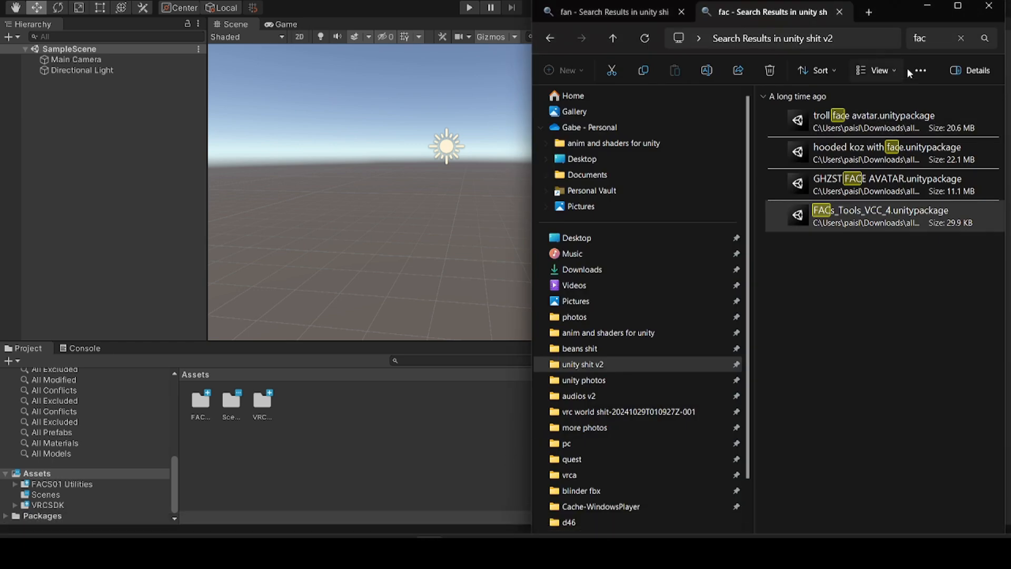
click(953, 38)
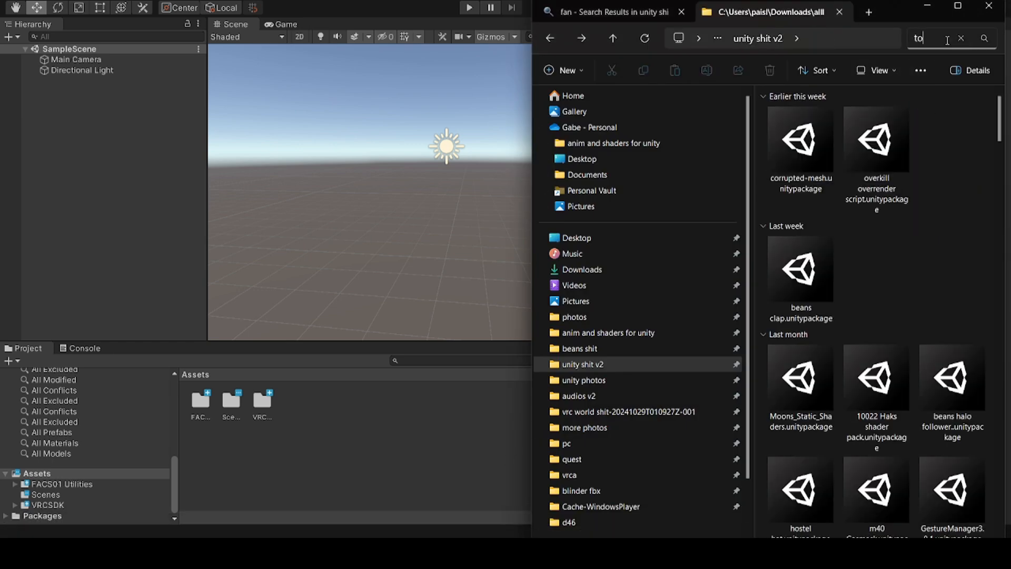
text(toog)
key(BackSpace)
key(BackSpace)
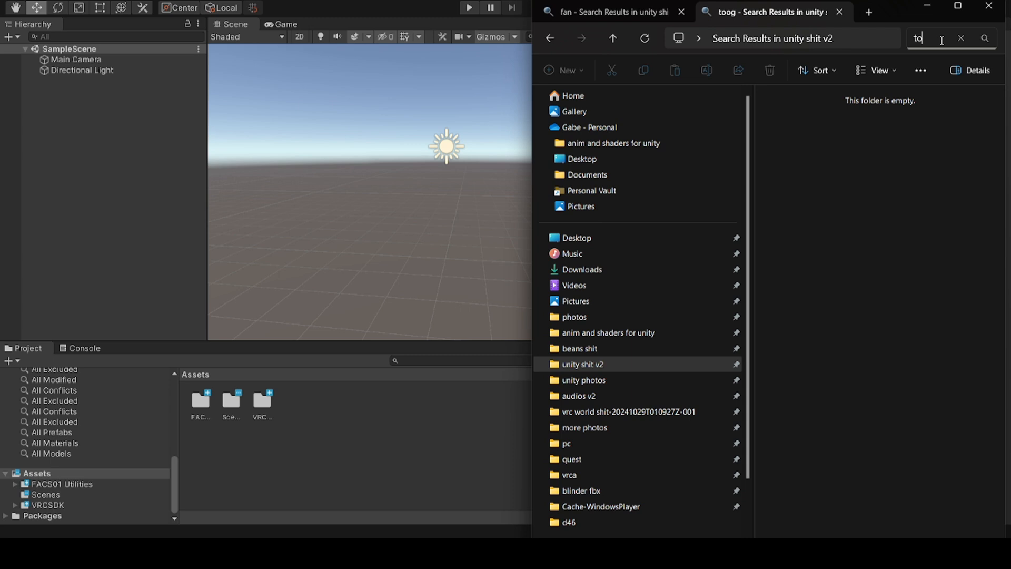
text(gg)
drag(878, 115, 416, 395)
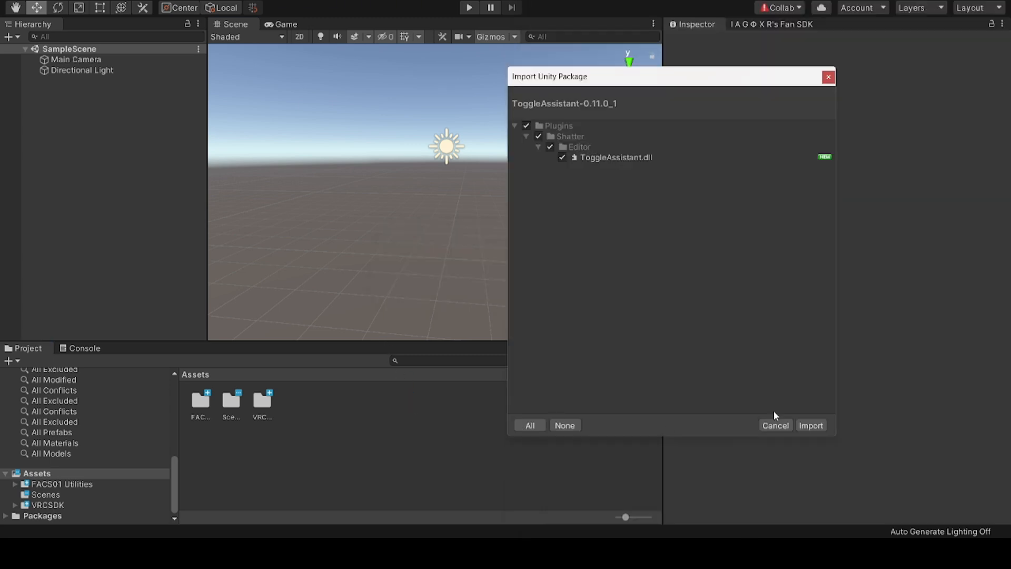
click(810, 426)
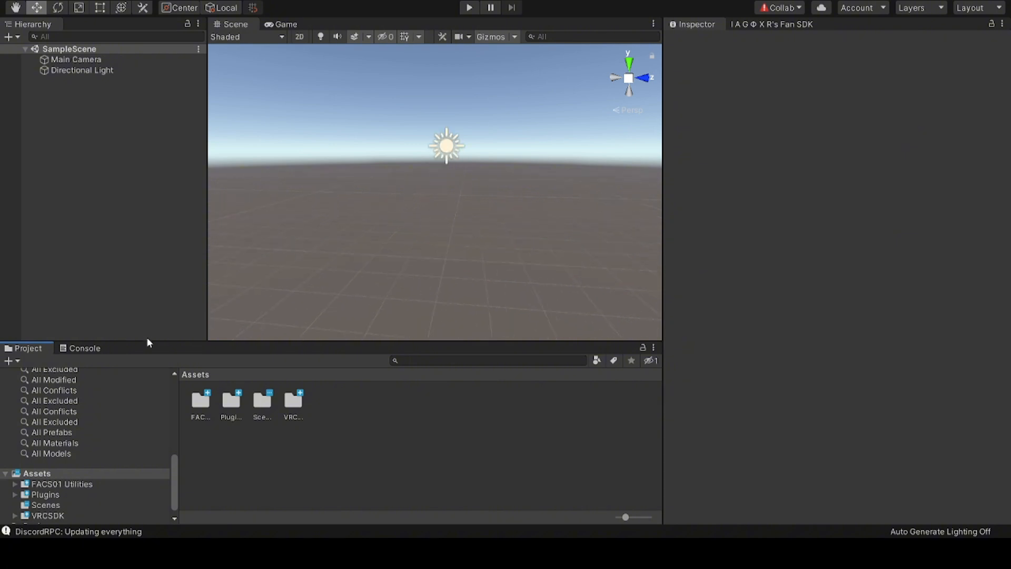
Step: Clear the Console messages left by the ToggleAssistant import and return to the Assets folder
click(79, 349)
click(16, 360)
click(22, 350)
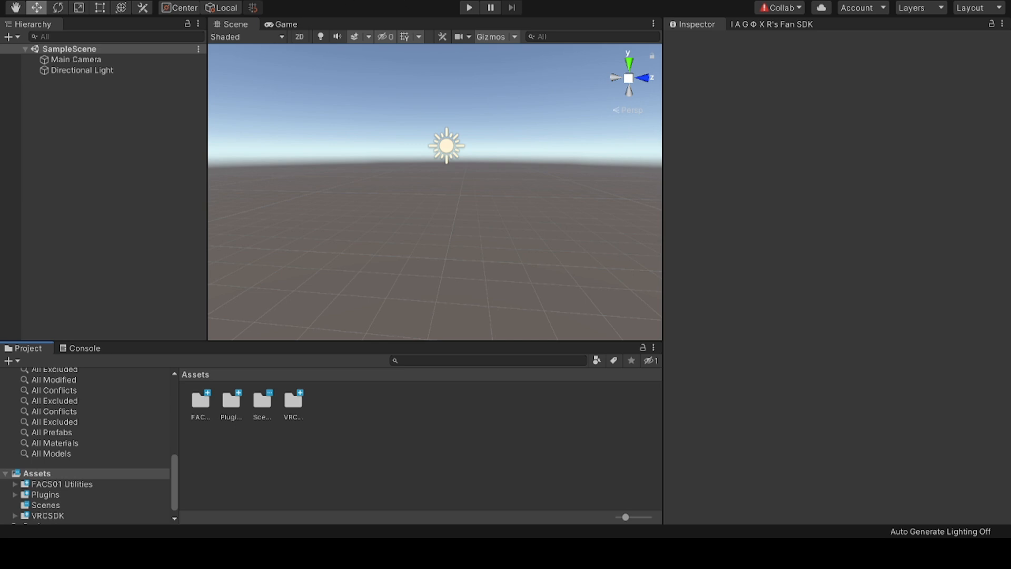
Step: Open the Toggle Remover tool, dock it beside the Console, and bring the project's Assets folder back to the front
click(400, 1)
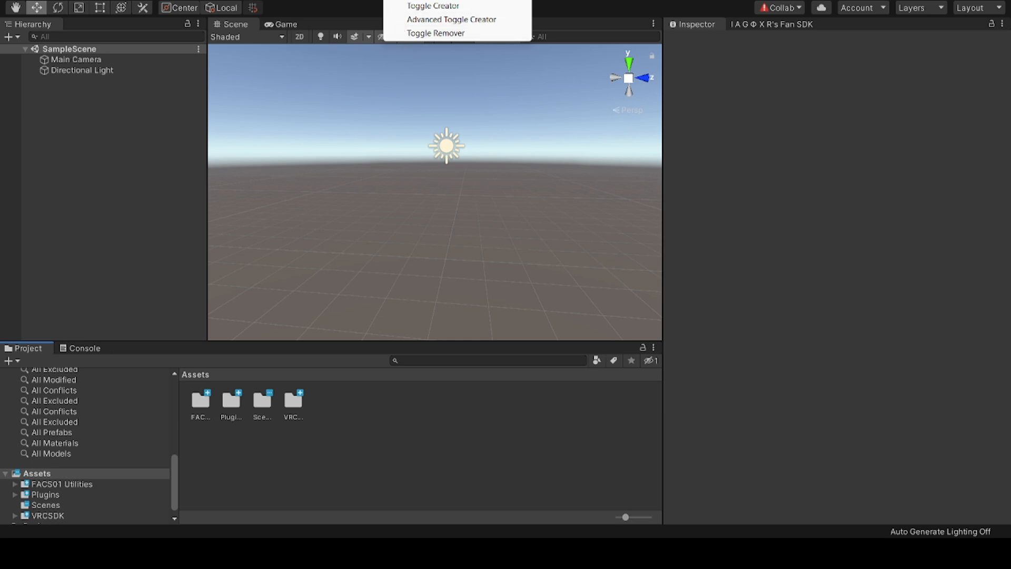
click(421, 33)
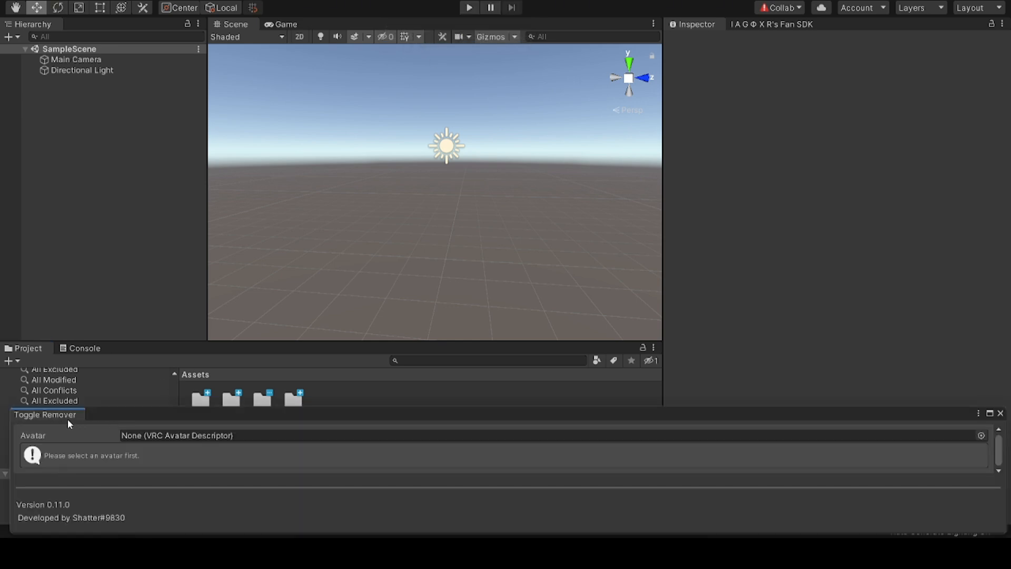
drag(68, 419, 156, 342)
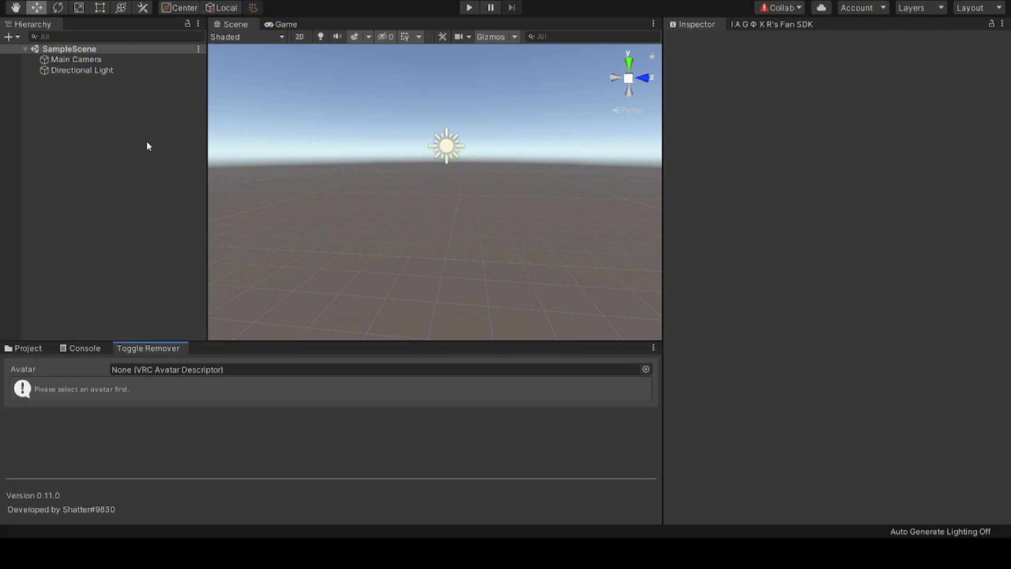
right_click(123, 135)
click(71, 93)
click(23, 349)
Step: Close the File Explorer window holding the package search results
mouse_move(385, 536)
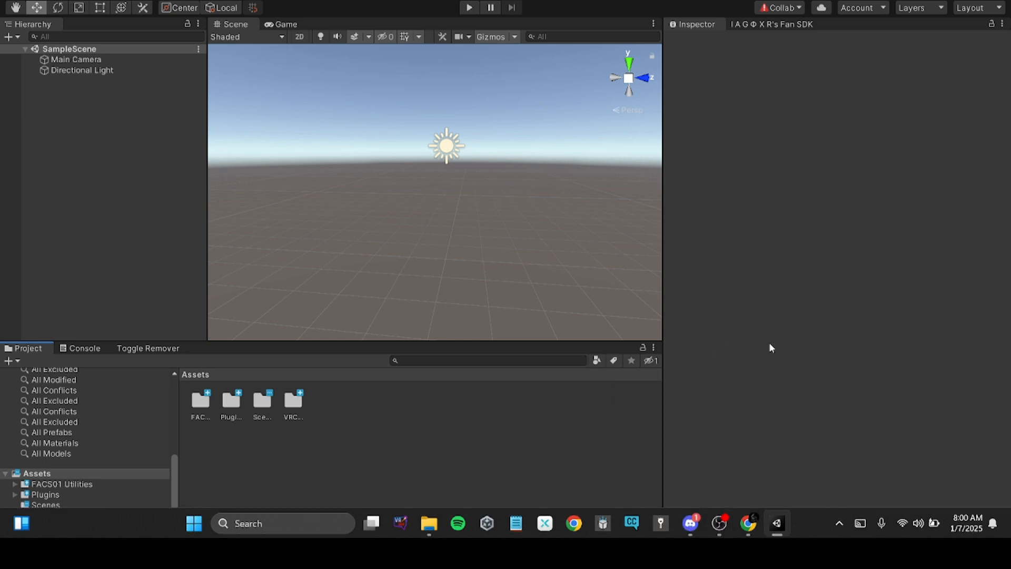
mouse_move(691, 535)
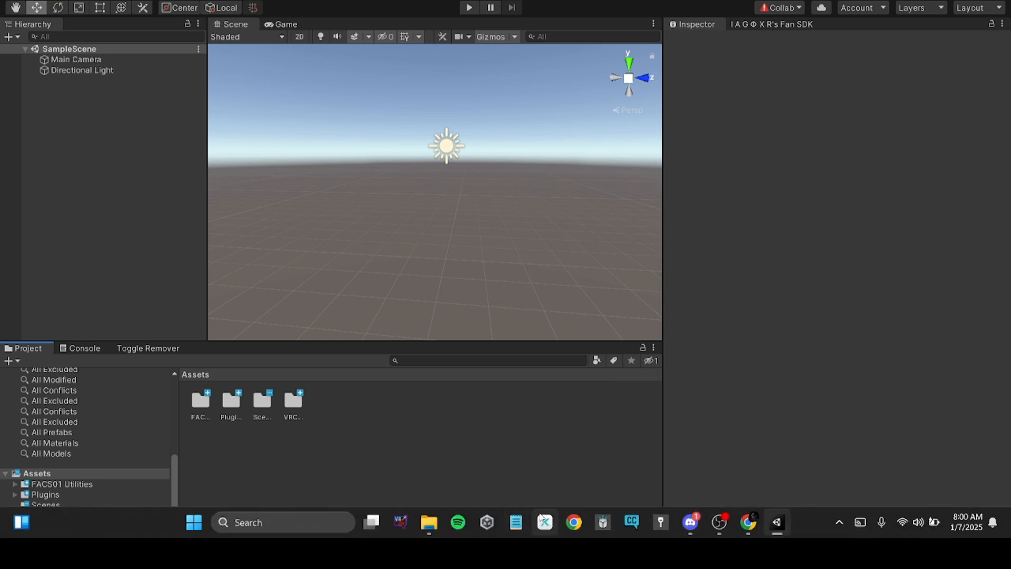
mouse_move(429, 522)
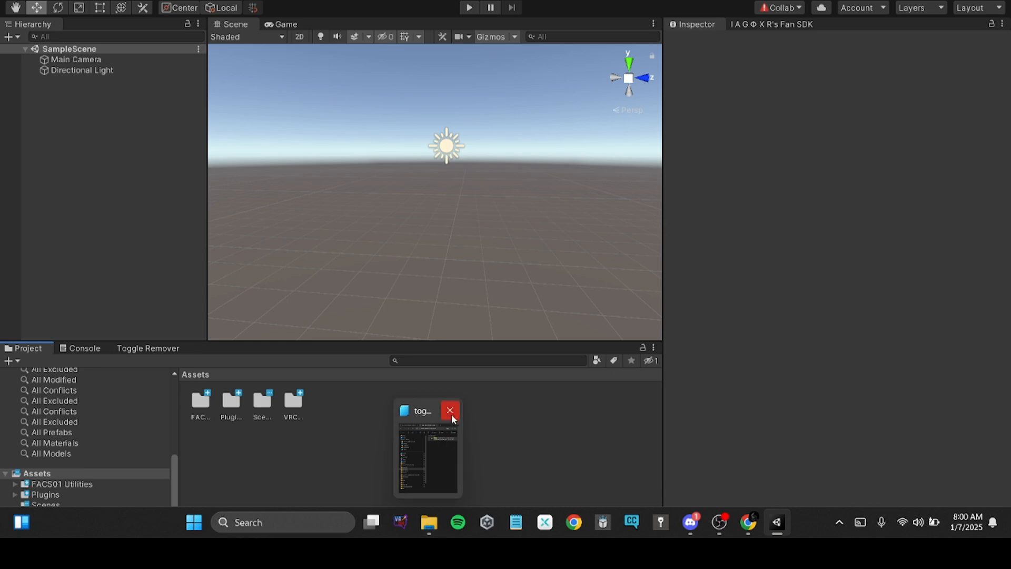
mouse_move(448, 416)
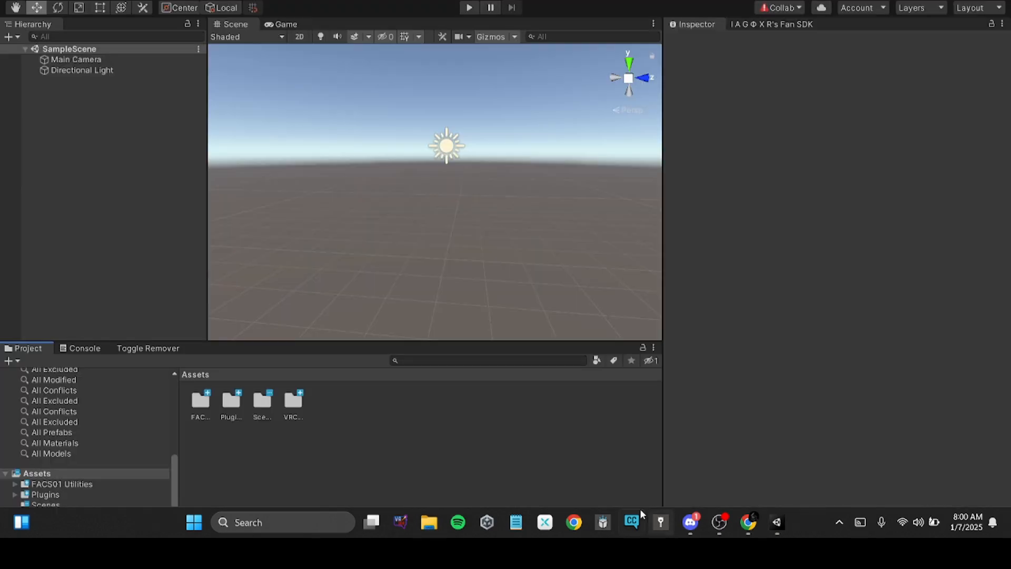
Step: Switch to Chrome, search Google for "vrcmods", and open the VRCMods website from the results
click(574, 522)
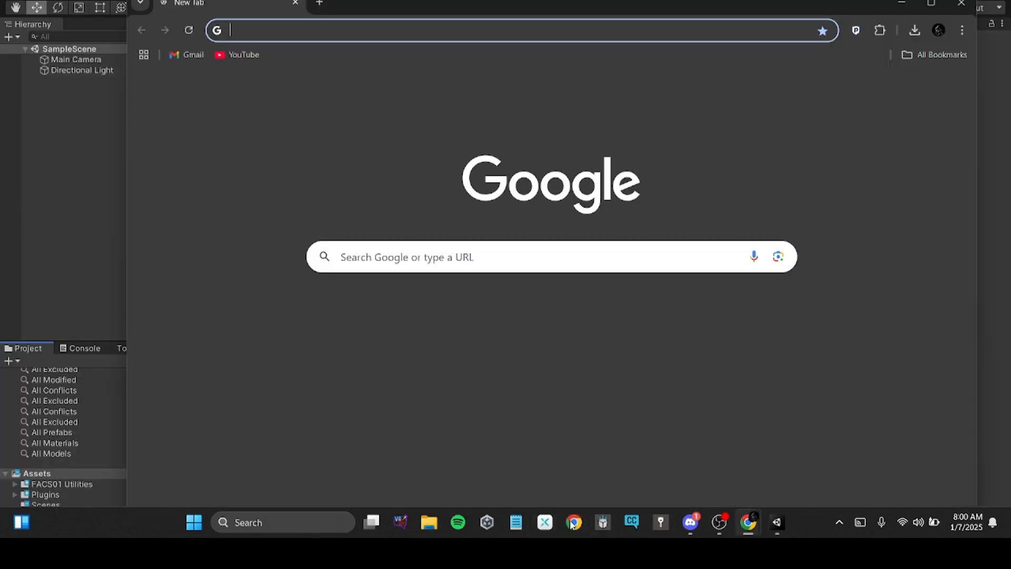
drag(274, 1, 330, 75)
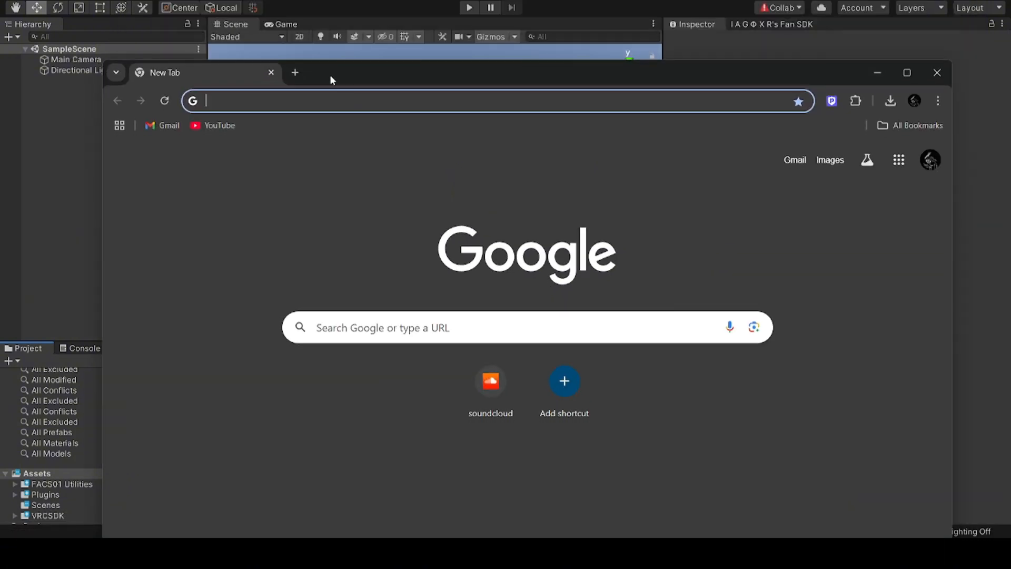
text(f)
key(BackSpace)
text(f)
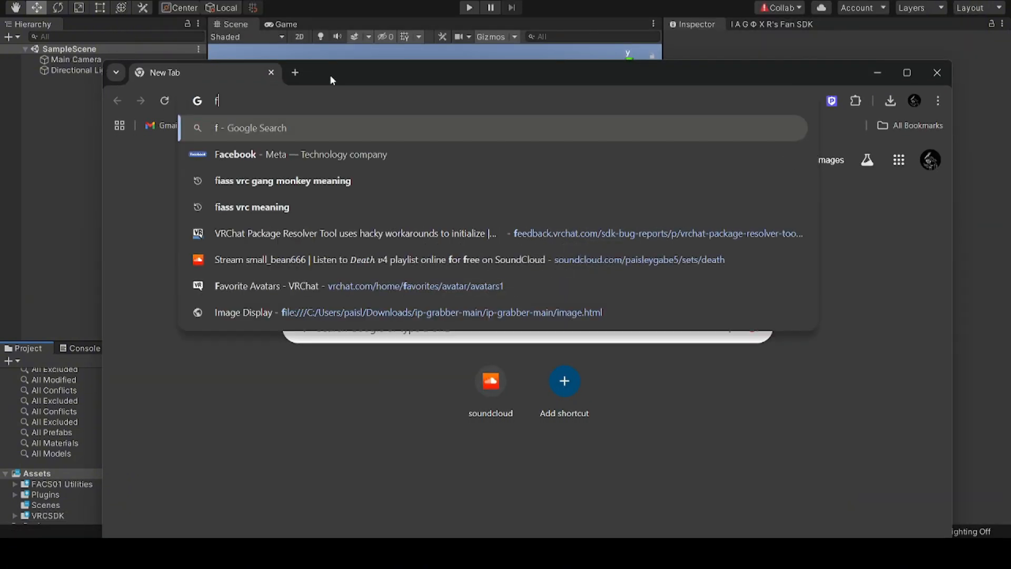
key(BackSpace)
text(vr)
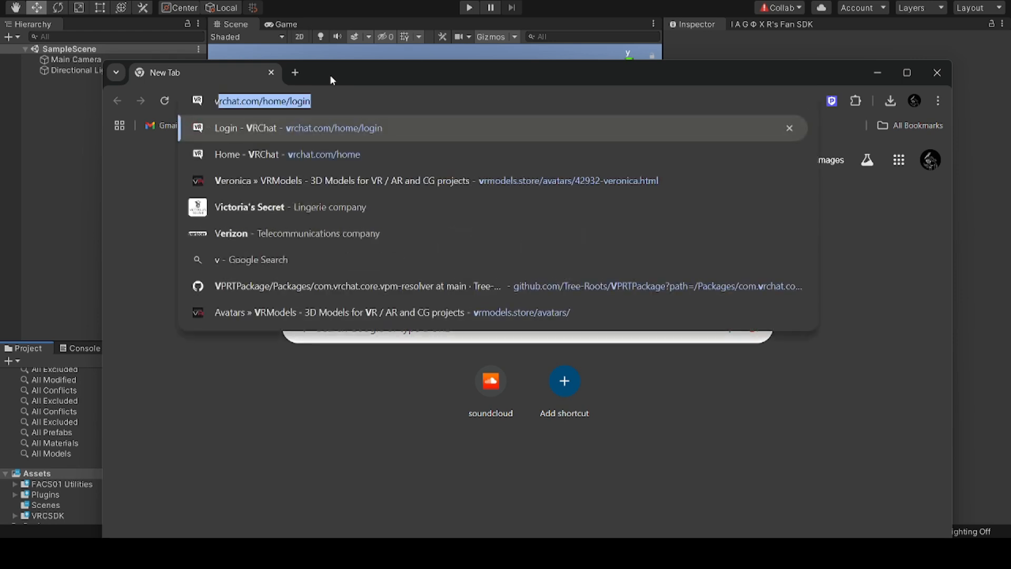
text(c)
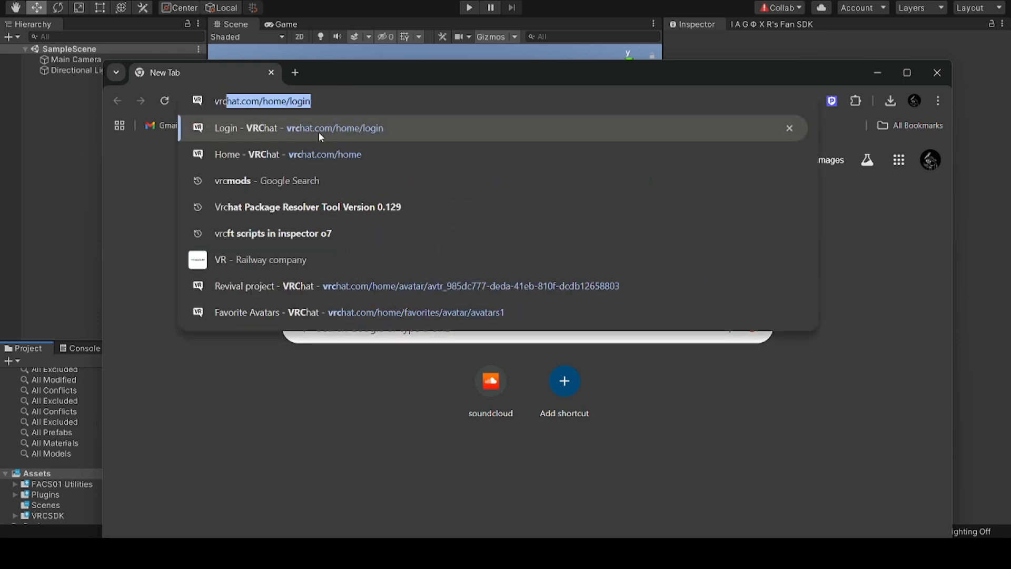
click(321, 178)
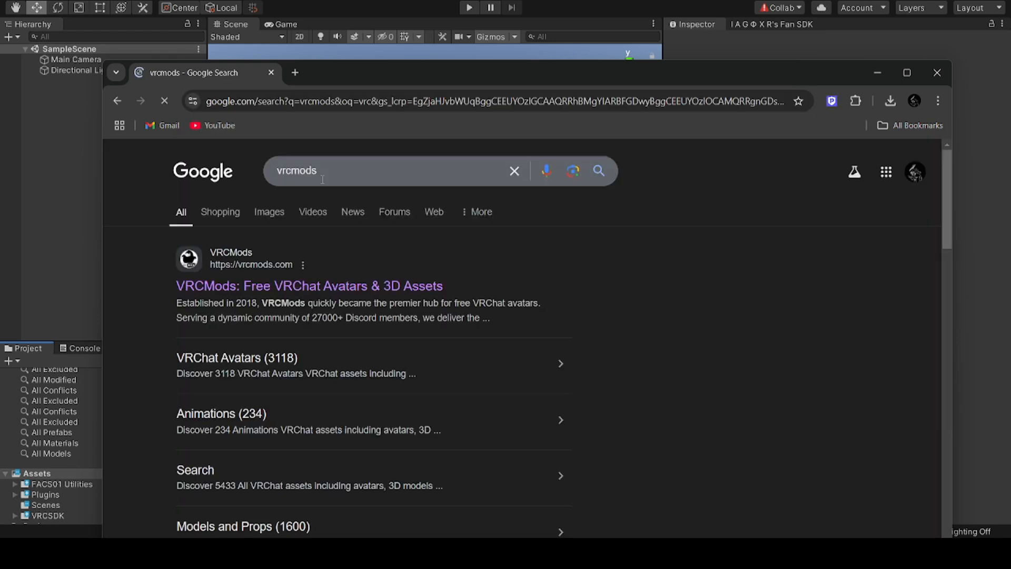
click(331, 290)
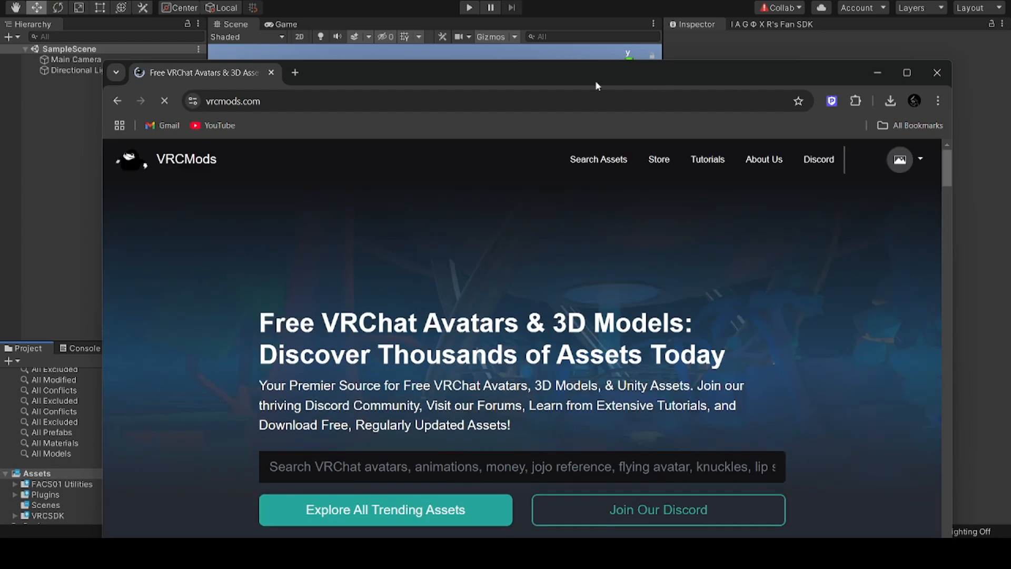
Step: Search the VRCMods site for "ybot"
scroll(447, 247, down, 10)
scroll(447, 250, up, 10)
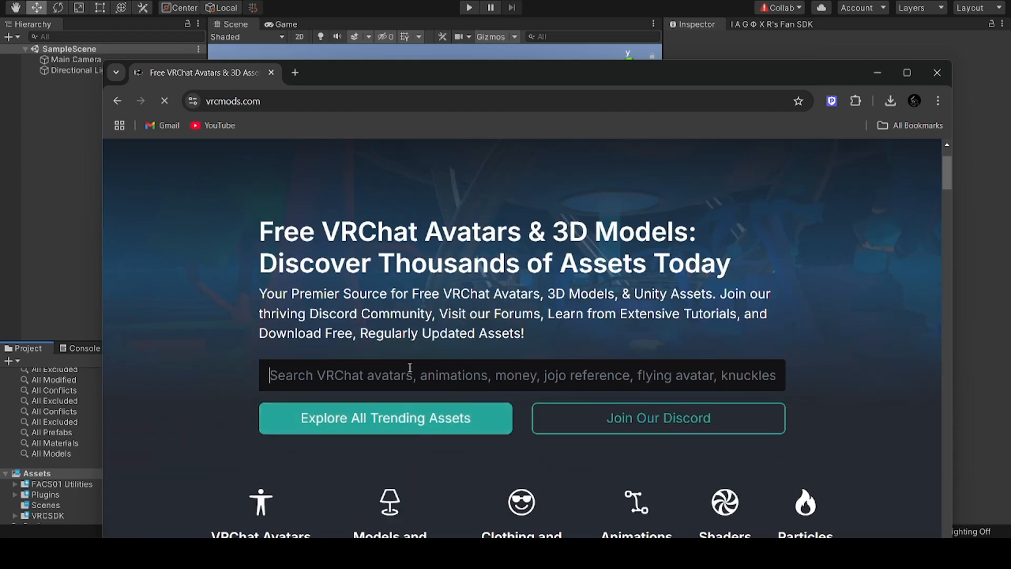
click(410, 367)
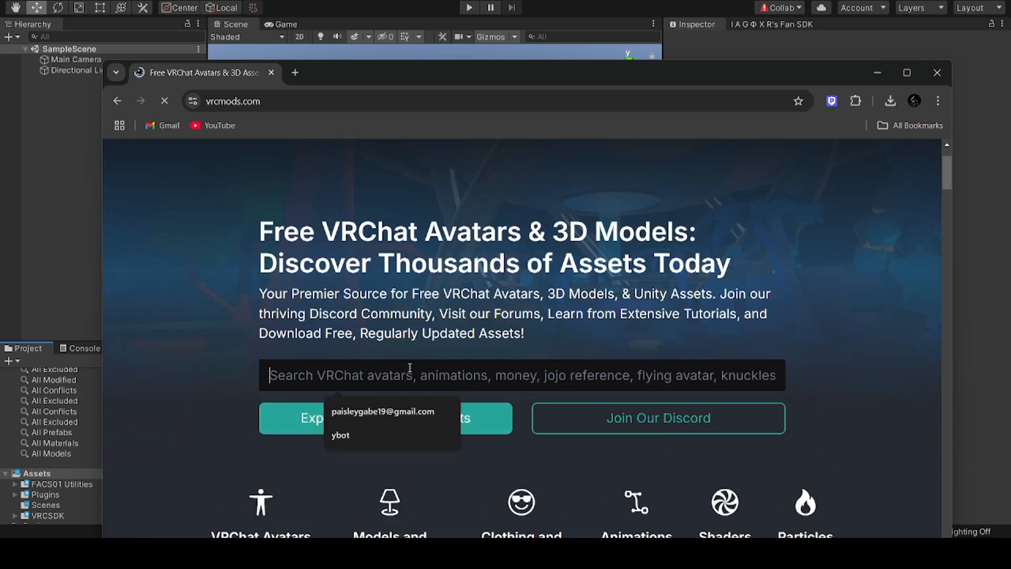
text(yo)
key(BackSpace)
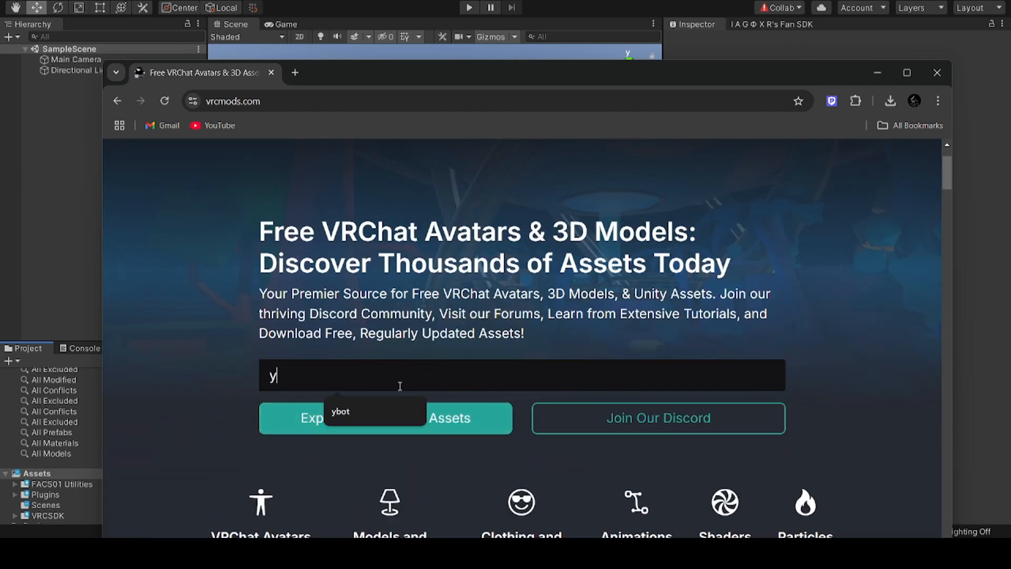
click(369, 413)
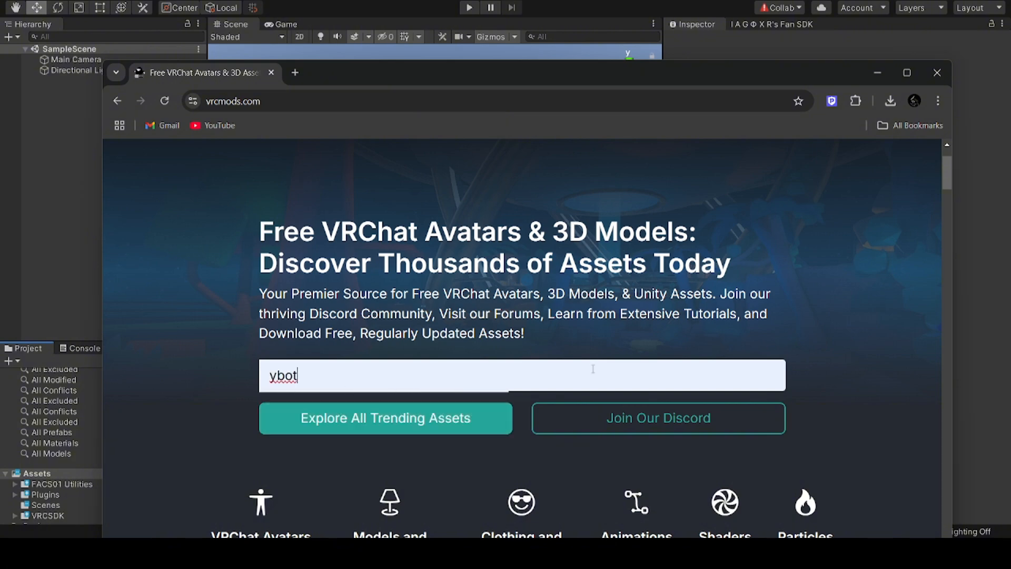
scroll(579, 393, down, 2)
key(Return)
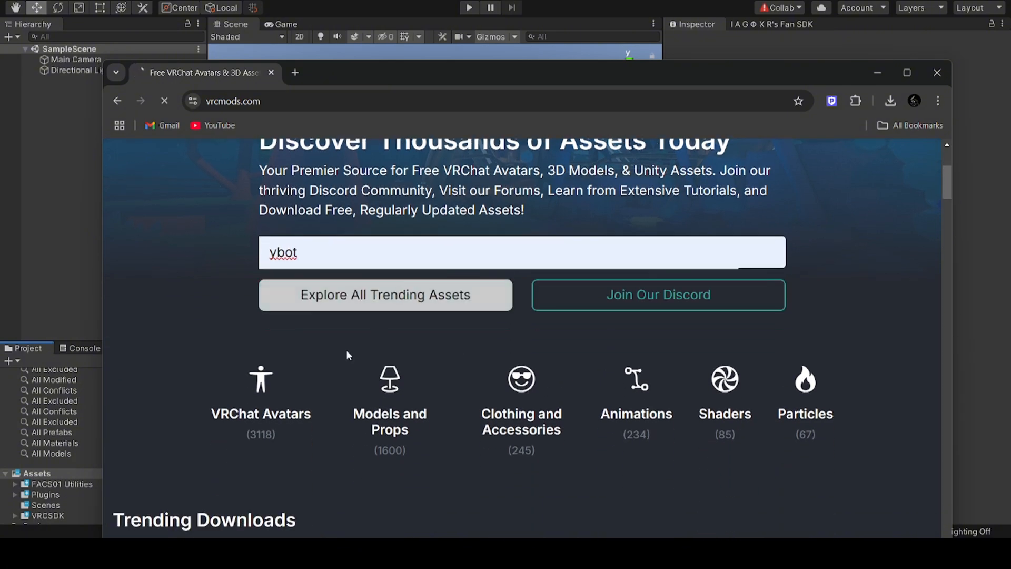
Step: Open the Ybot avatar from the search results and go to its download page
scroll(332, 297, down, 6)
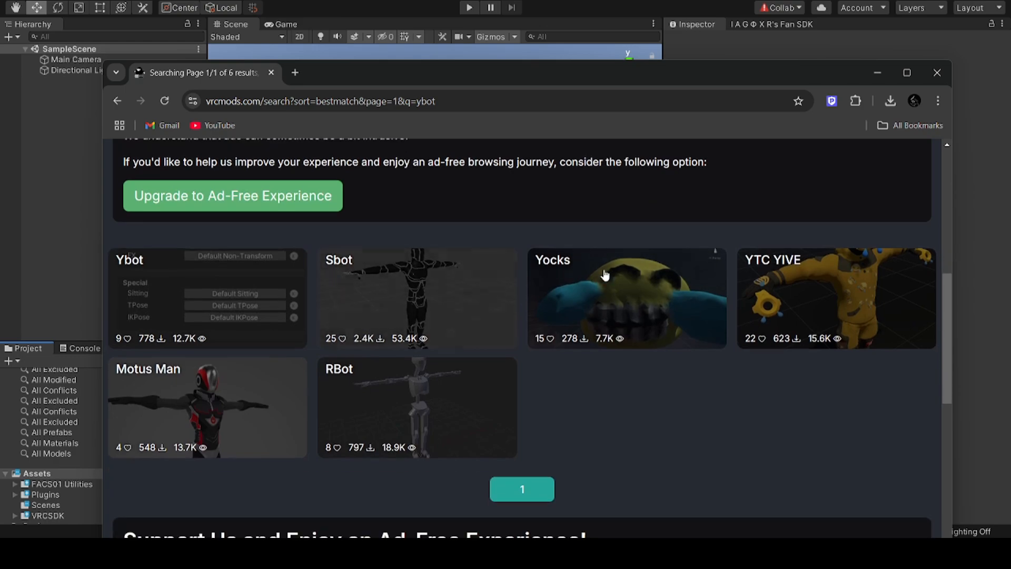
scroll(458, 364, down, 5)
scroll(447, 374, up, 2)
scroll(421, 371, up, 5)
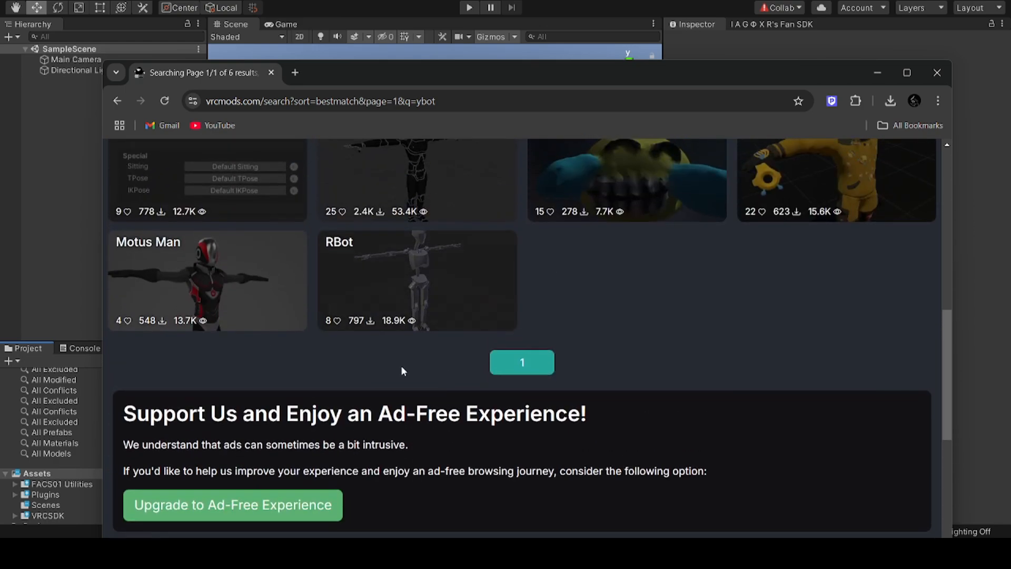
click(259, 394)
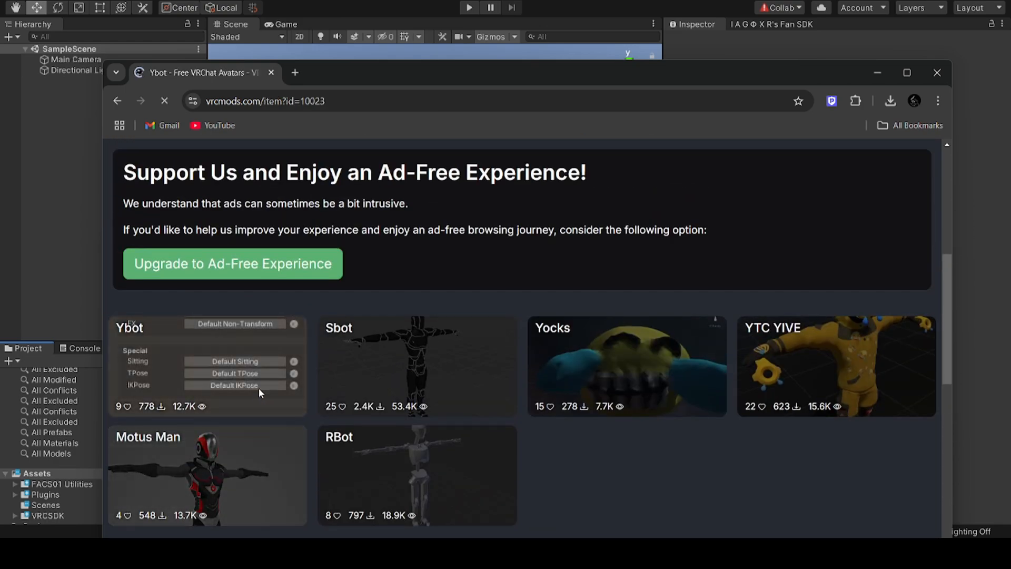
scroll(258, 388, down, 2)
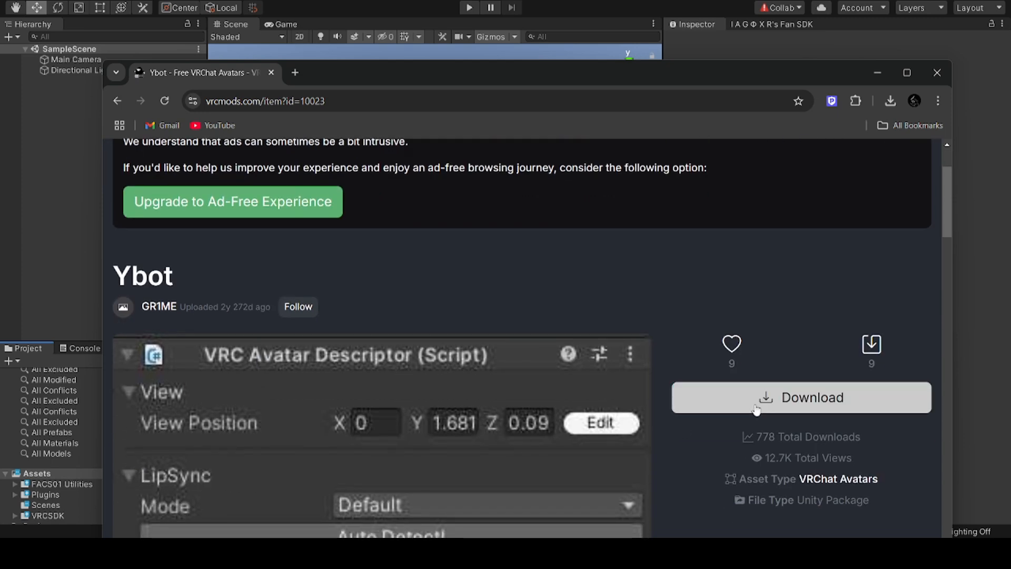
click(752, 402)
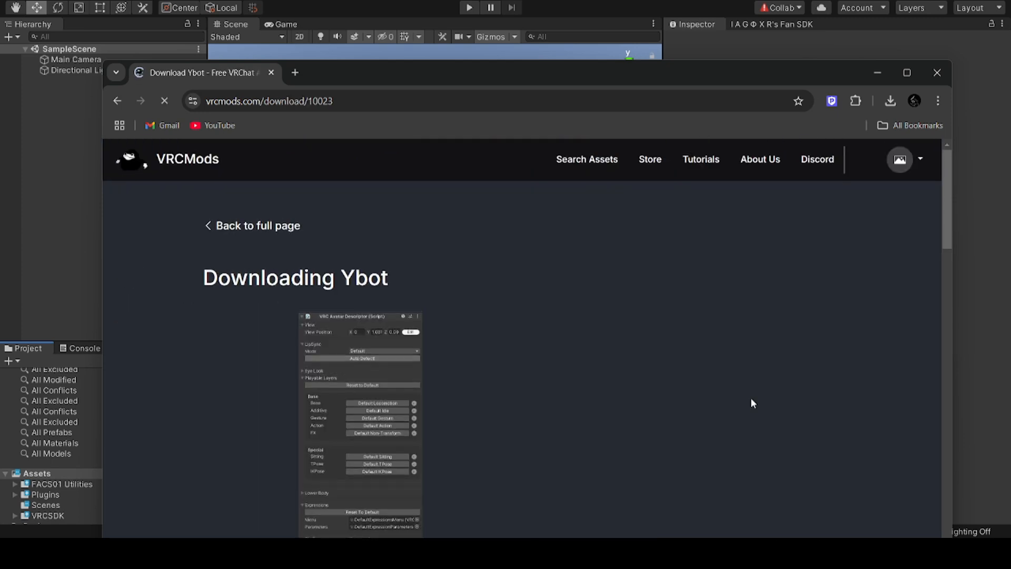
Step: Check the Ybot preview image, complete the captcha, and download the Ybot Unity package
scroll(589, 343, down, 10)
scroll(590, 345, down, 5)
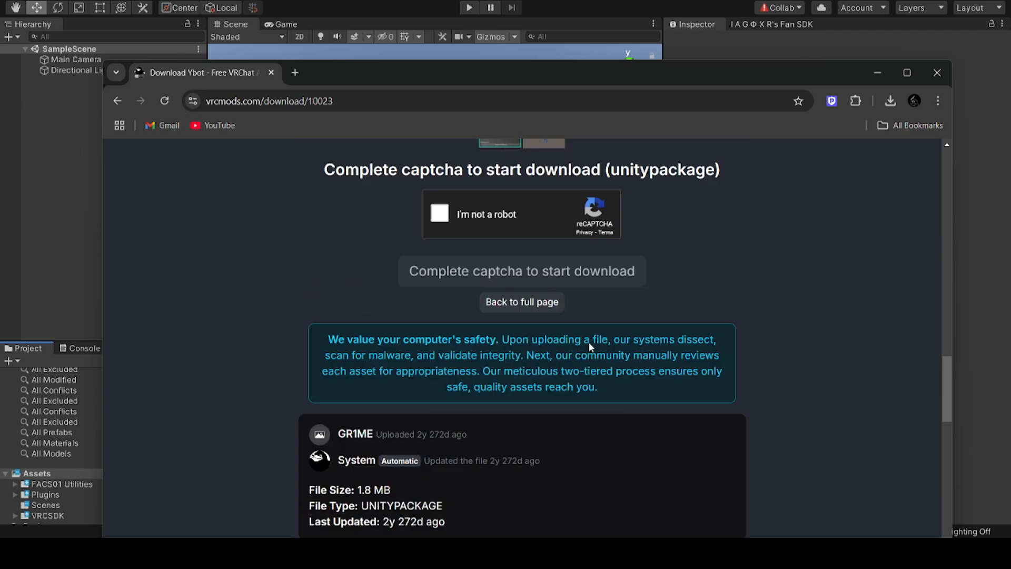
scroll(529, 197, up, 6)
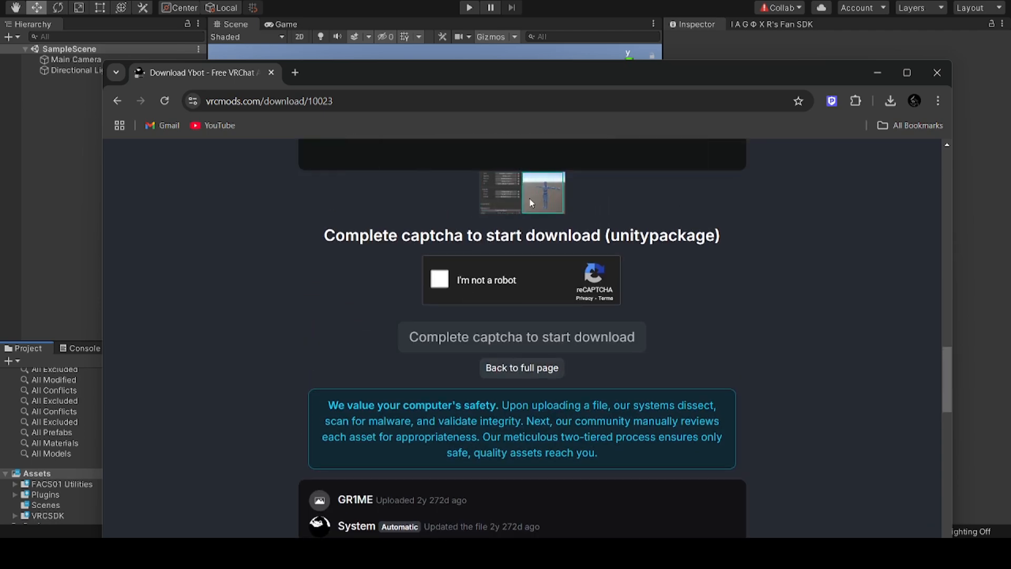
scroll(529, 202, up, 6)
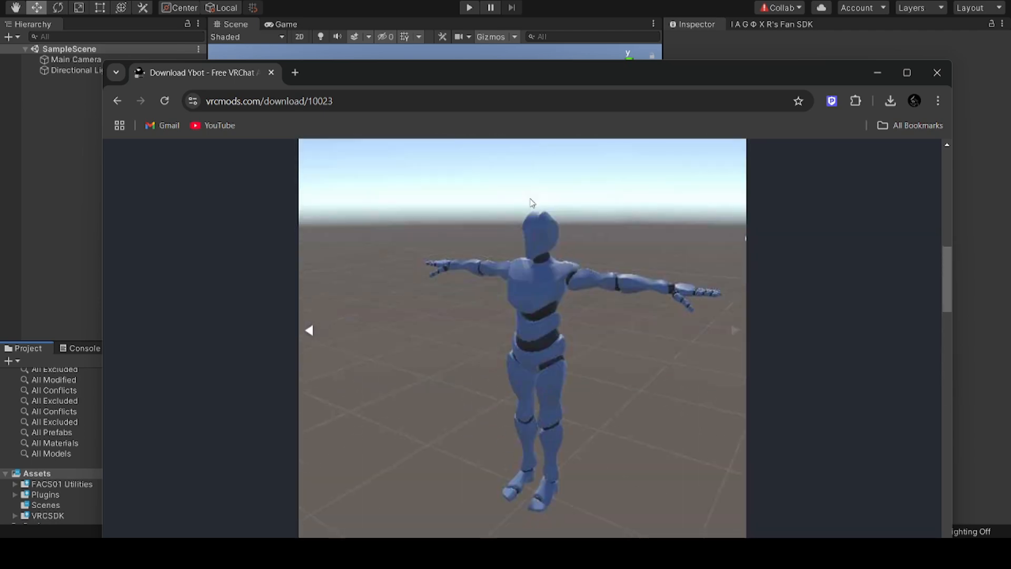
scroll(552, 267, down, 10)
scroll(551, 267, up, 2)
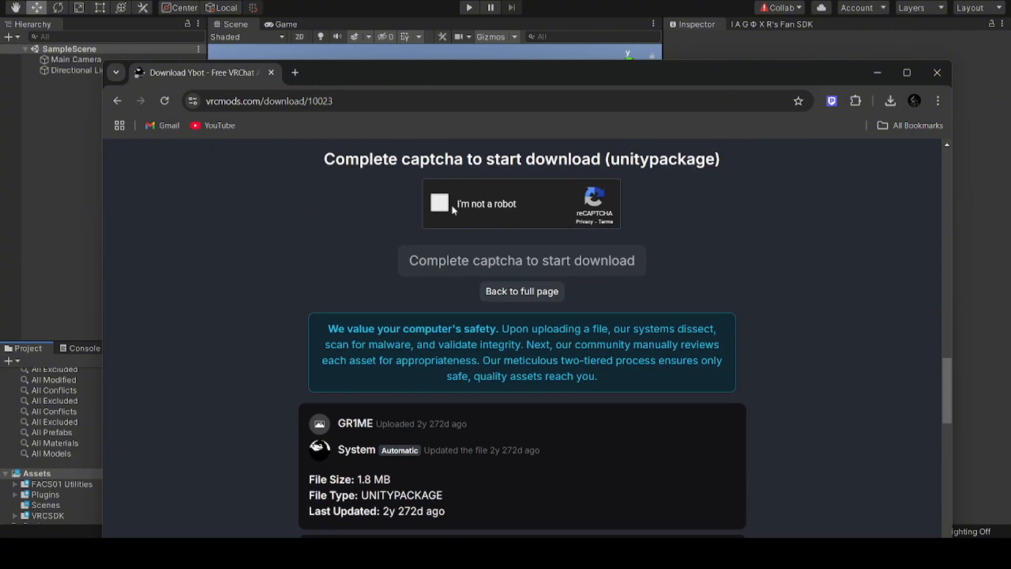
click(444, 206)
click(507, 261)
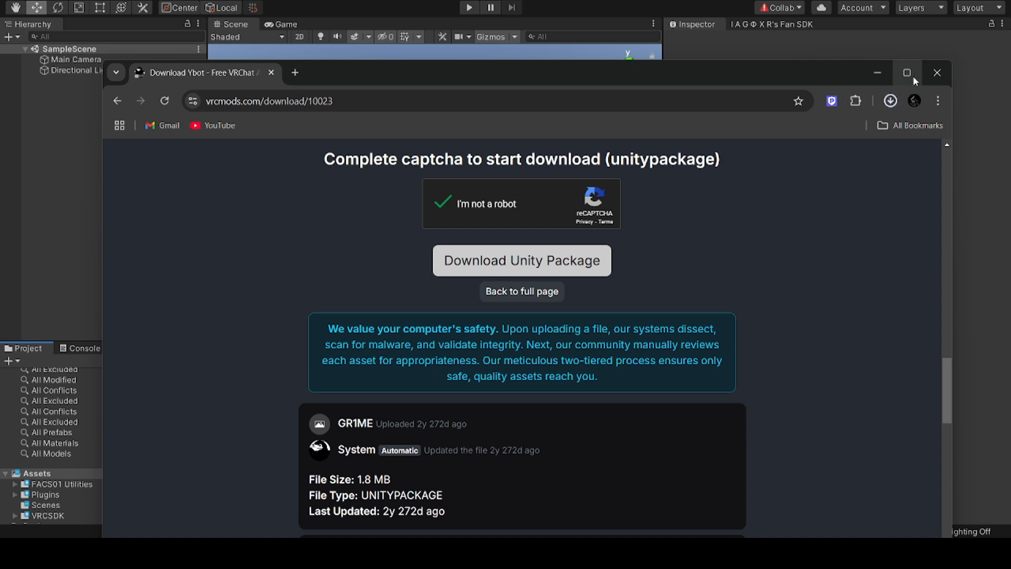
click(890, 103)
click(889, 104)
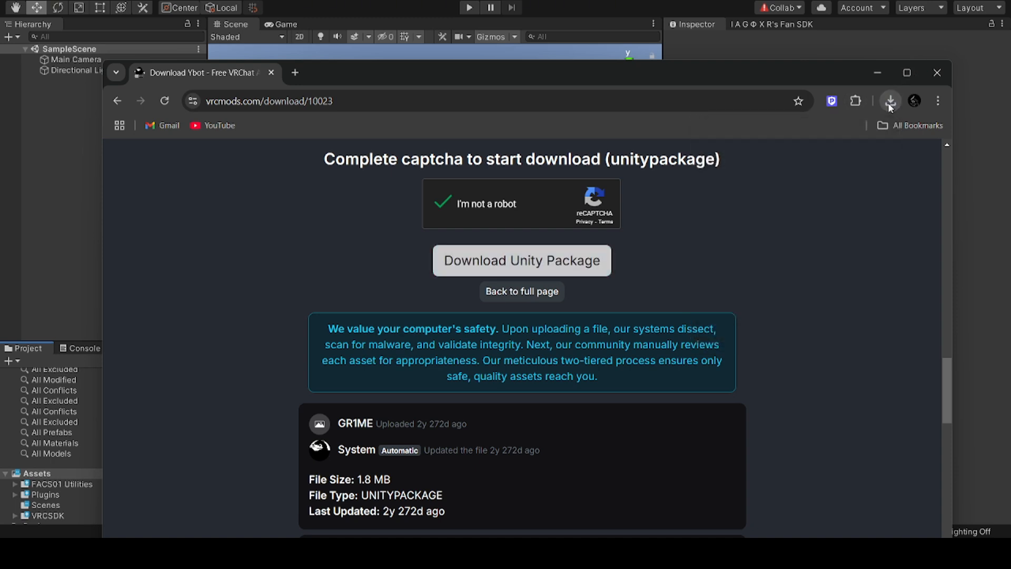
Step: Close the browser and show the Downloads folder in File Explorer
click(931, 73)
mouse_move(266, 513)
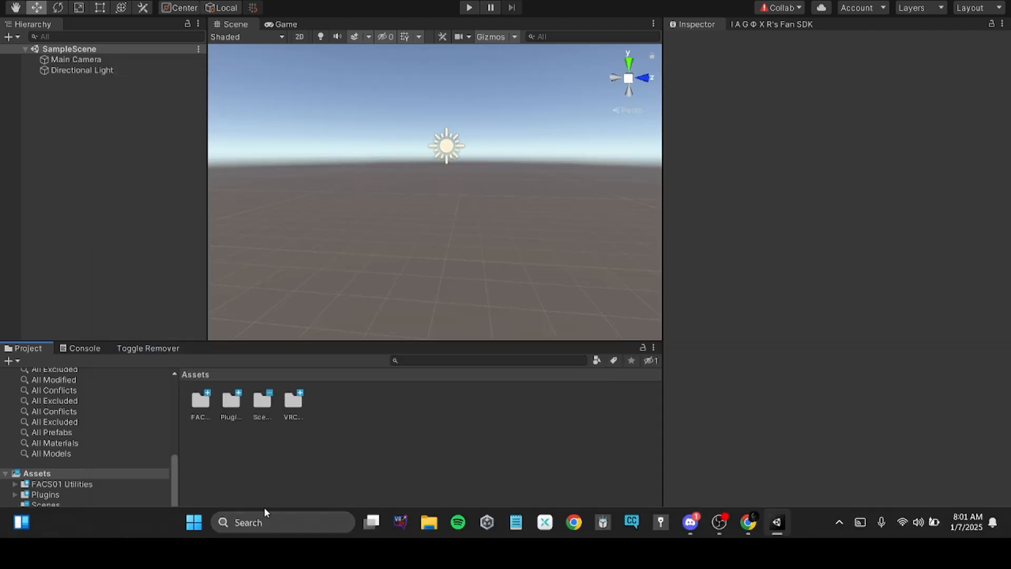
click(430, 523)
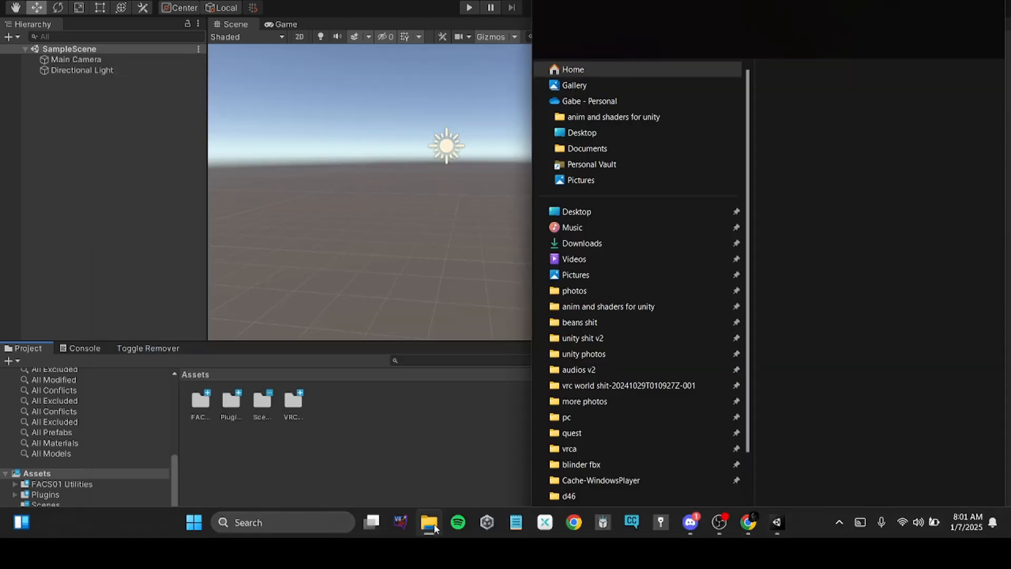
click(582, 243)
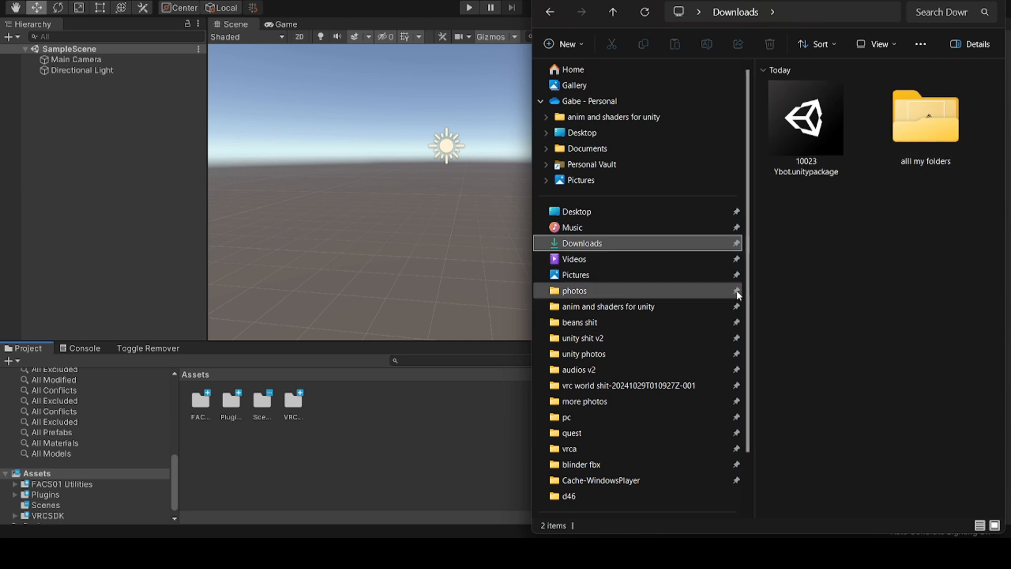
Step: Import the downloaded 10023 Ybot.unitypackage into the Unity project's Assets with all of its items included
drag(800, 121, 290, 468)
drag(336, 414, 335, 415)
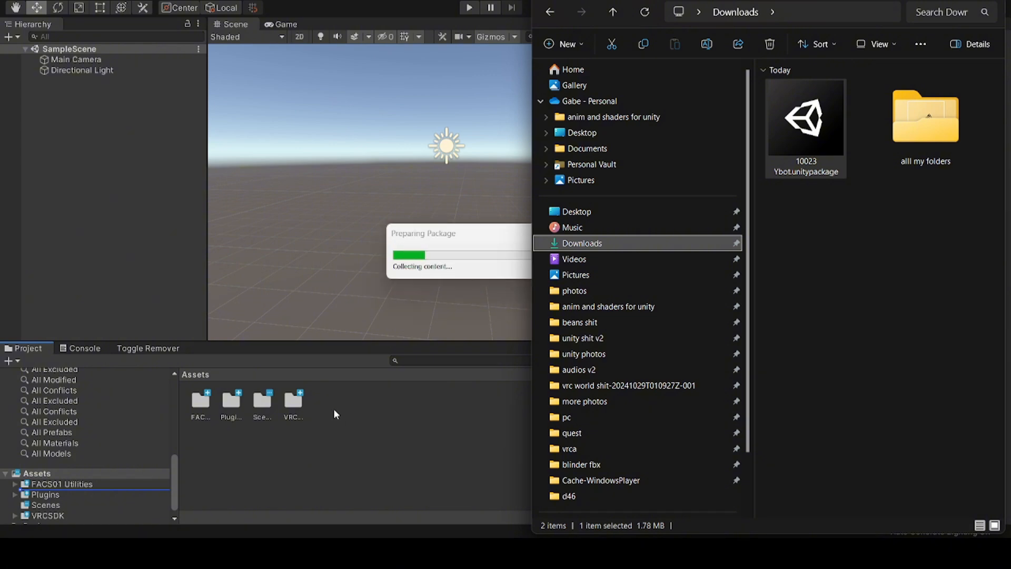
click(521, 304)
scroll(529, 155, down, 10)
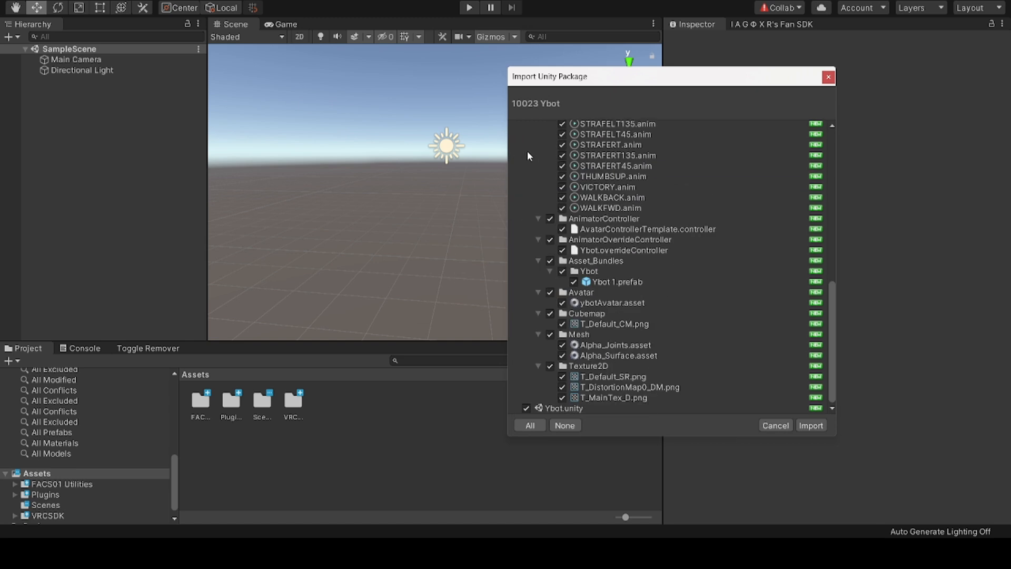
click(805, 425)
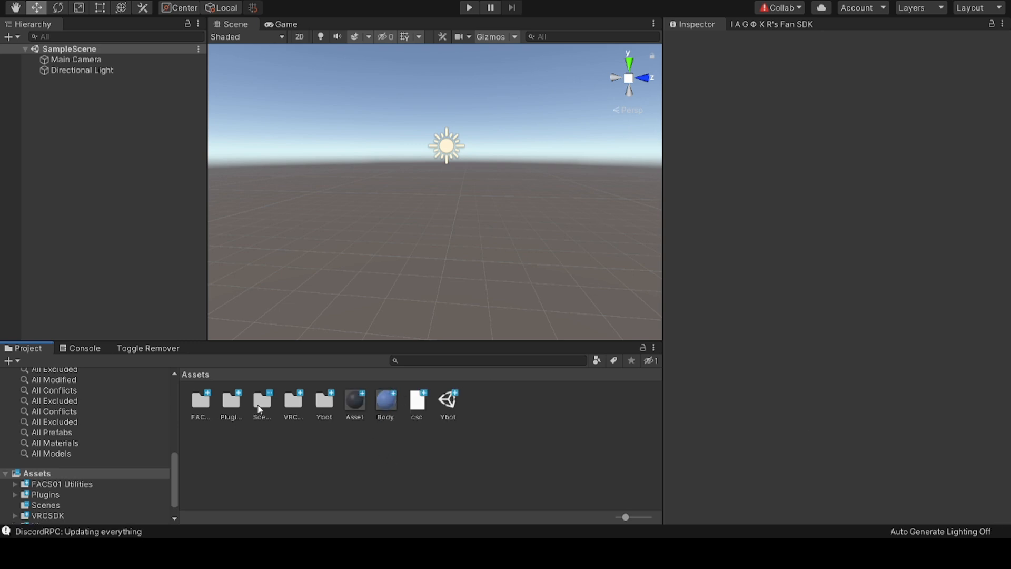
Step: Clear the Console messages left by the Ybot import and return to the project's Assets folder
click(97, 347)
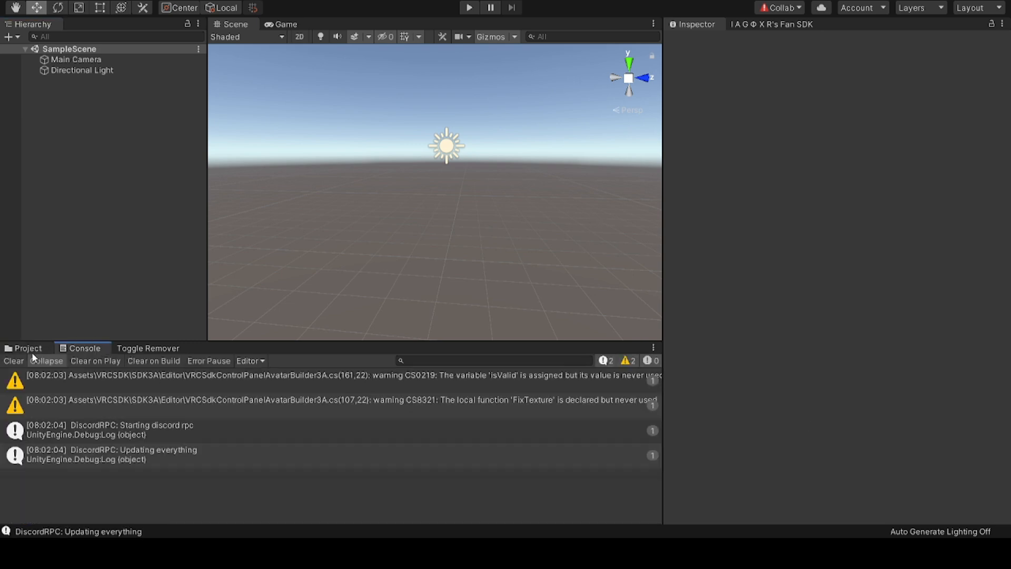
click(13, 358)
click(11, 351)
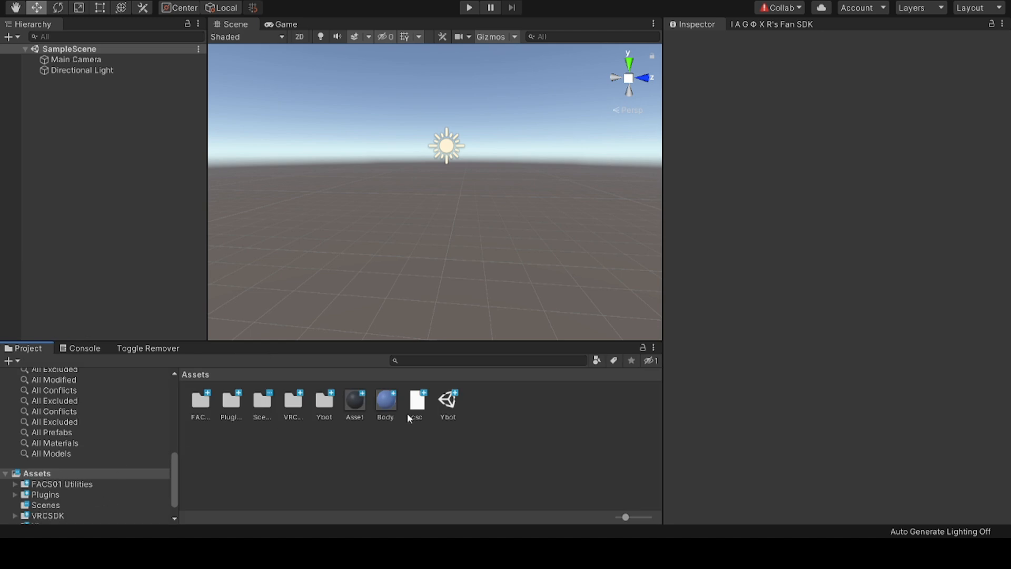
Step: Look through the subfolders of Ybot's Assets folder, including Texture2D, Mesh, Cubemap, Avatar and AnimatorController
scroll(82, 476, down, 1)
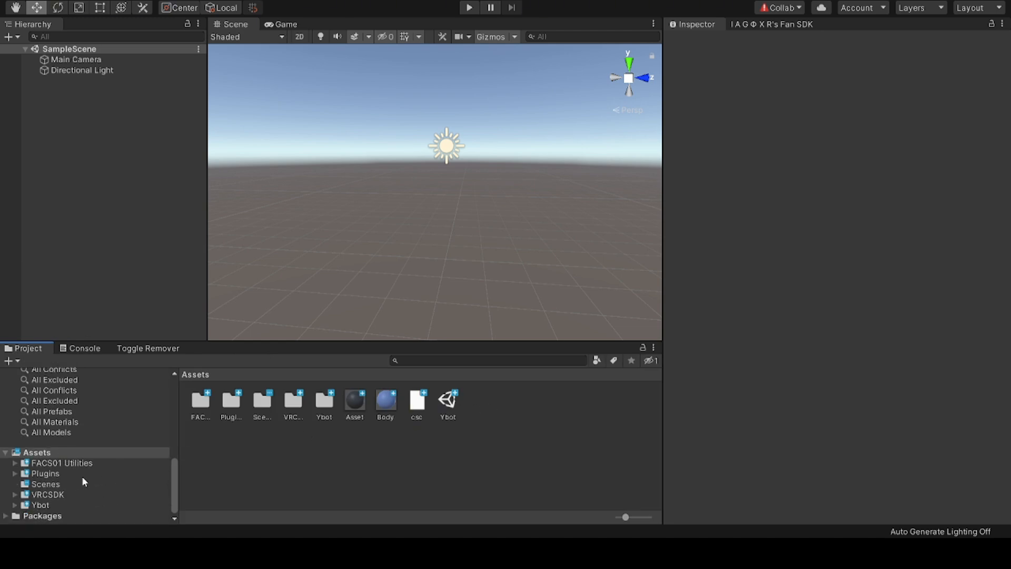
click(61, 503)
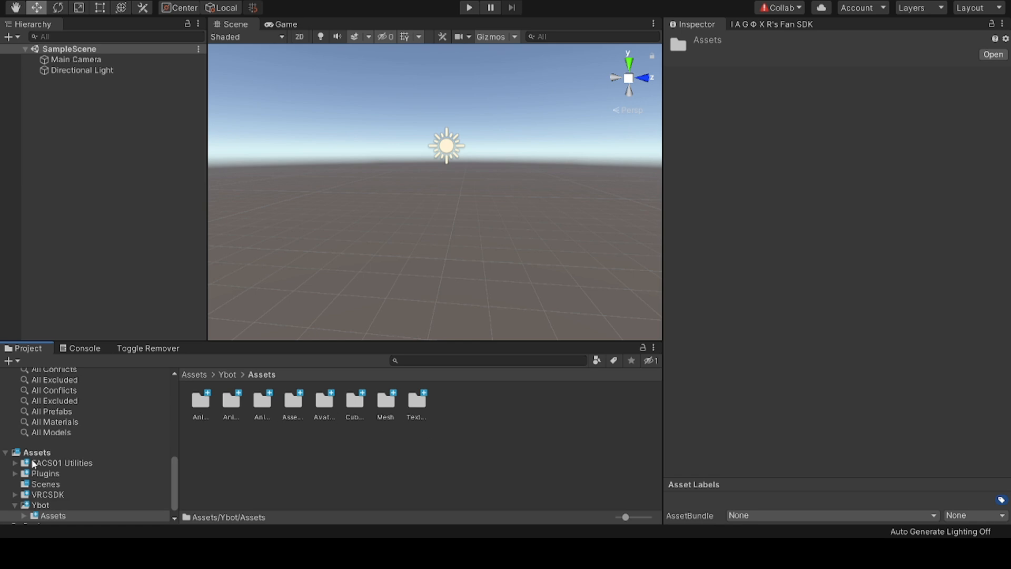
scroll(33, 463, down, 1)
click(24, 505)
click(61, 504)
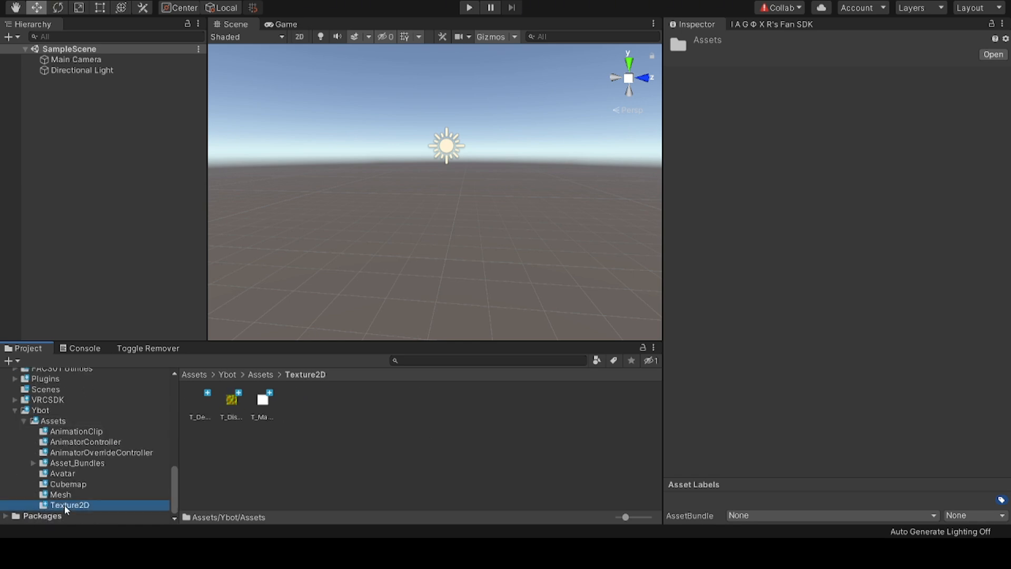
click(63, 496)
click(68, 484)
click(63, 473)
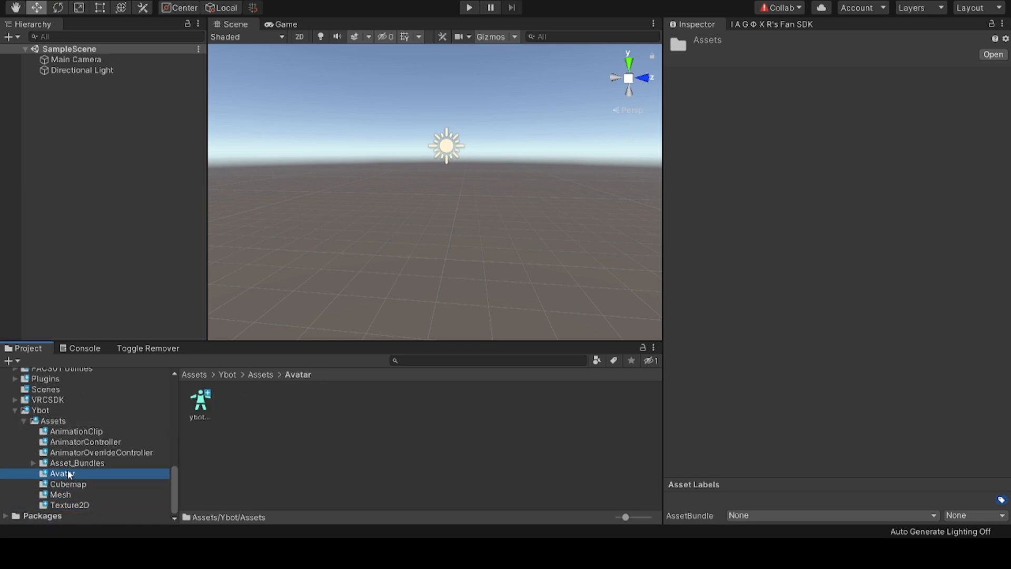
click(79, 452)
click(89, 434)
click(93, 440)
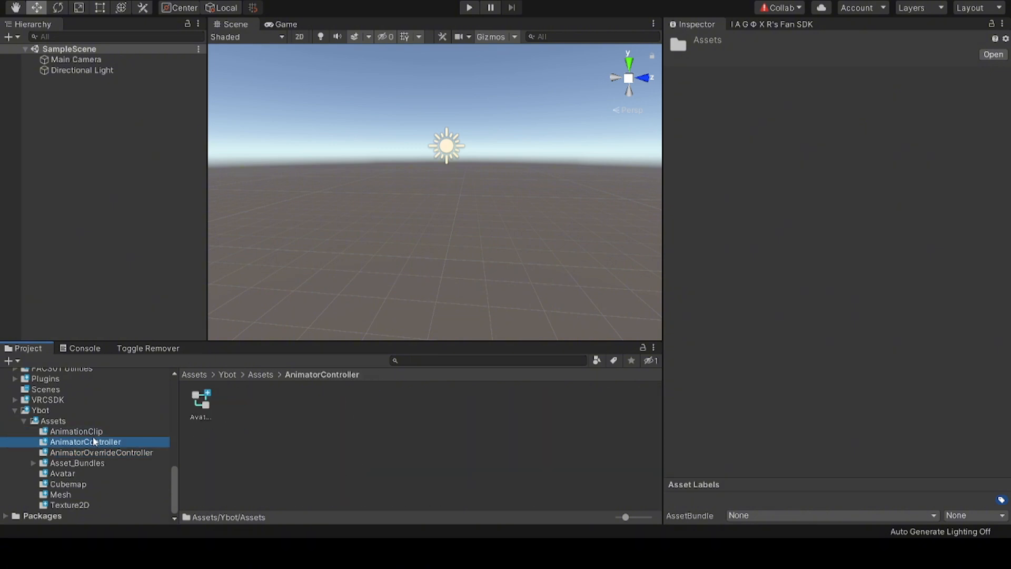
Step: Enlarge the asset thumbnails, examine Ybot's AnimationClip and AnimatorController folders, and collapse the Ybot folder tree
click(93, 433)
drag(633, 515, 648, 516)
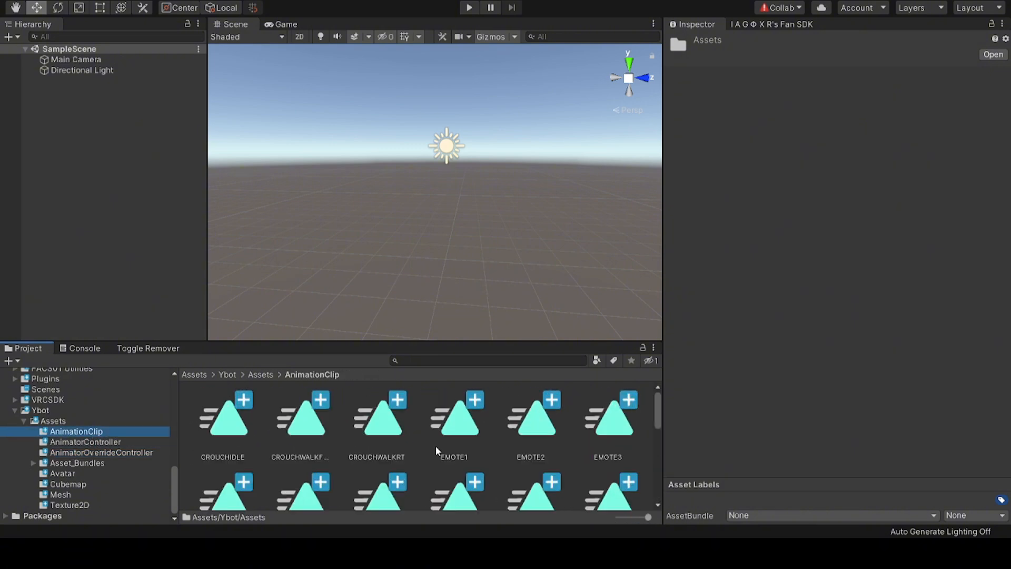
scroll(436, 450, down, 5)
click(85, 441)
scroll(45, 478, up, 4)
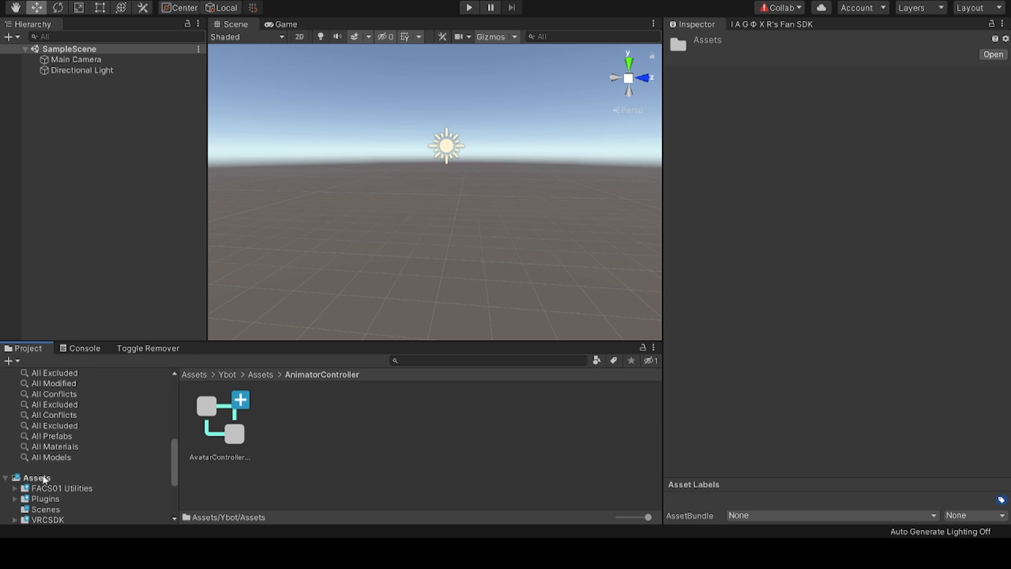
scroll(30, 509, down, 3)
click(19, 459)
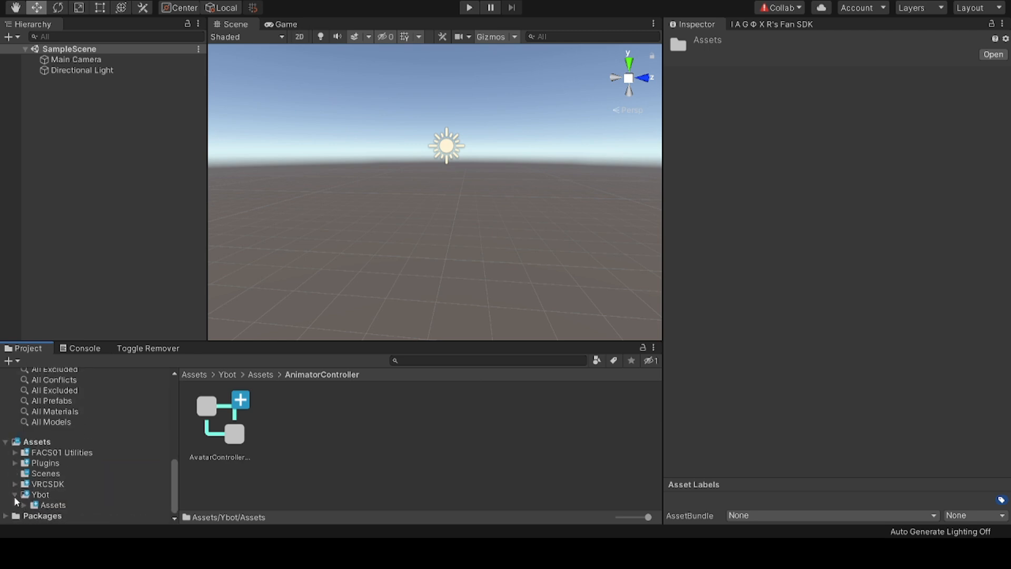
click(15, 495)
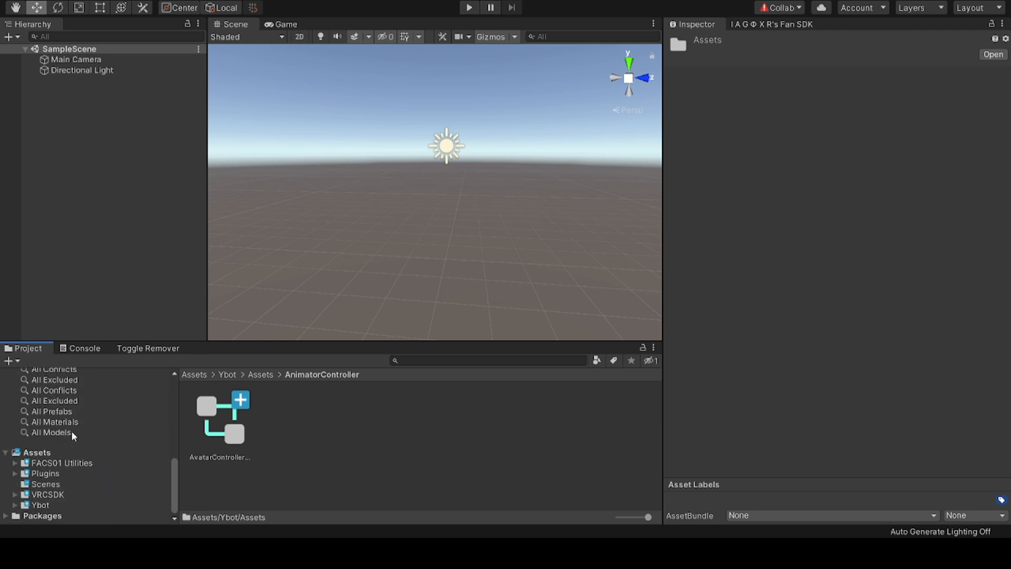
Step: Find the Ybot 1 prefab among all of the project's prefabs and add it to SampleScene
click(38, 453)
scroll(499, 400, down, 2)
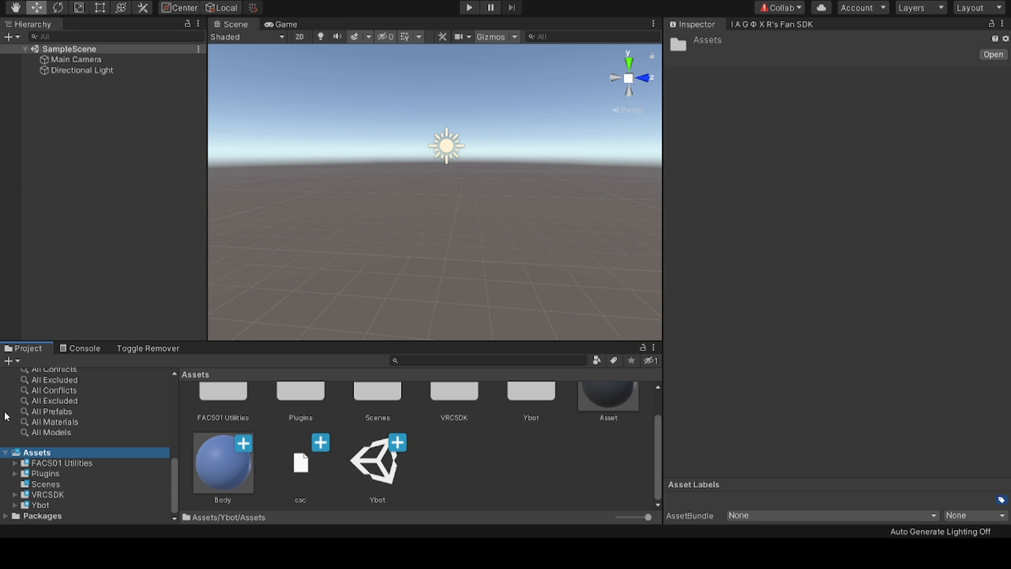
click(70, 411)
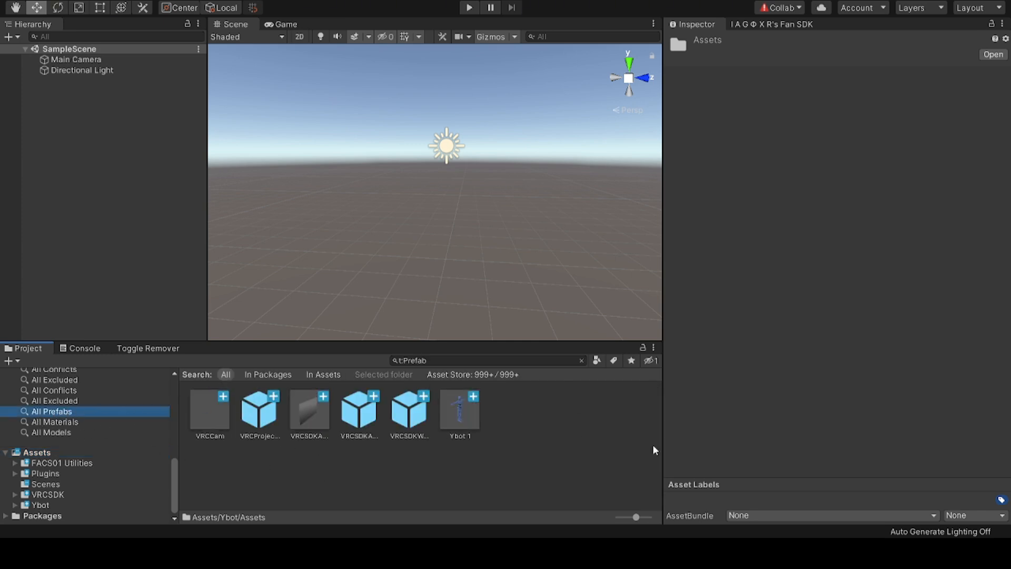
drag(459, 414, 92, 234)
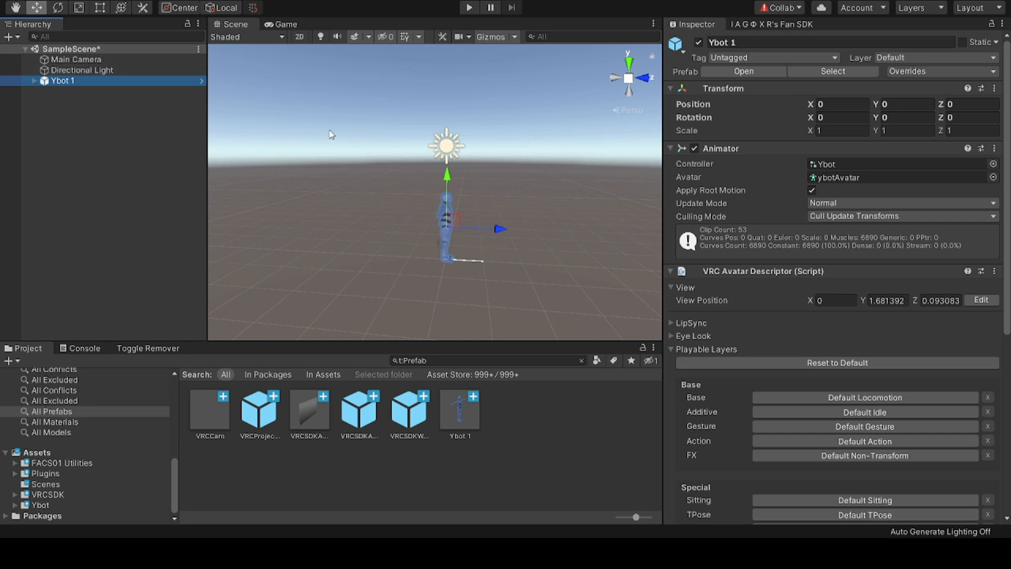
Step: Set the Ybot 1 object's position to 0 on X, Y and Z
right_drag(329, 131, 15, 157)
key(w)
key(q)
key(s)
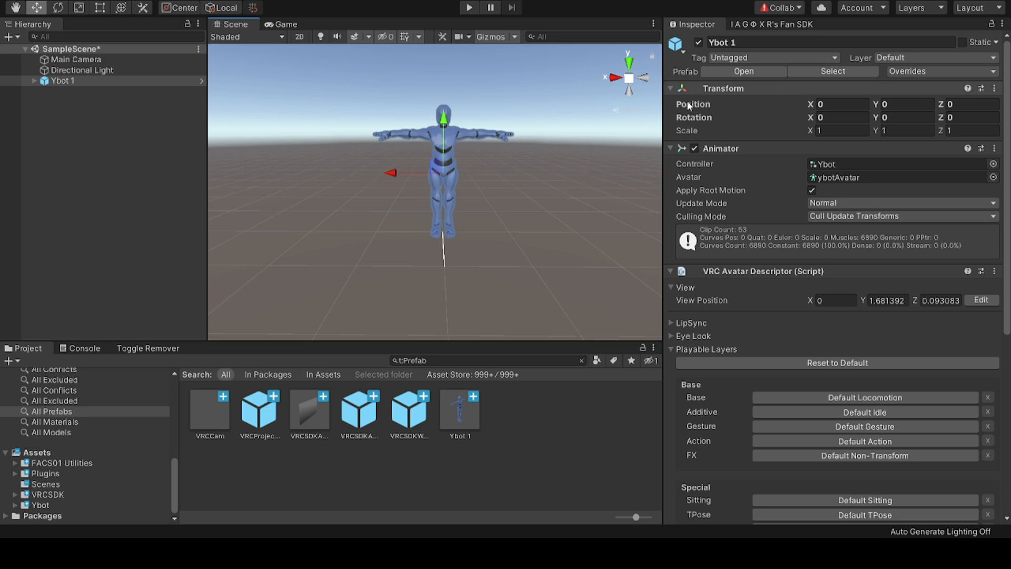
click(829, 105)
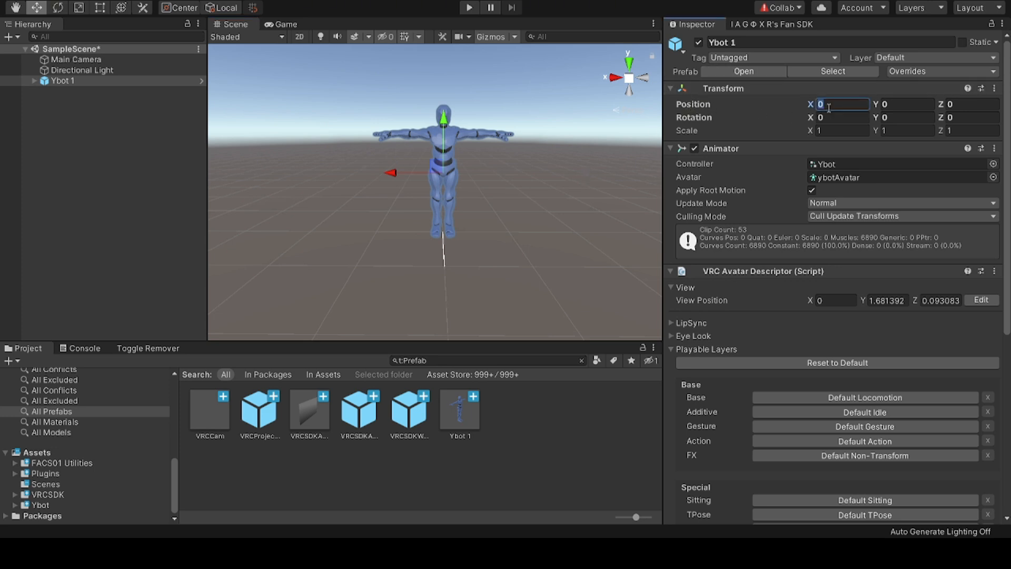
click(890, 105)
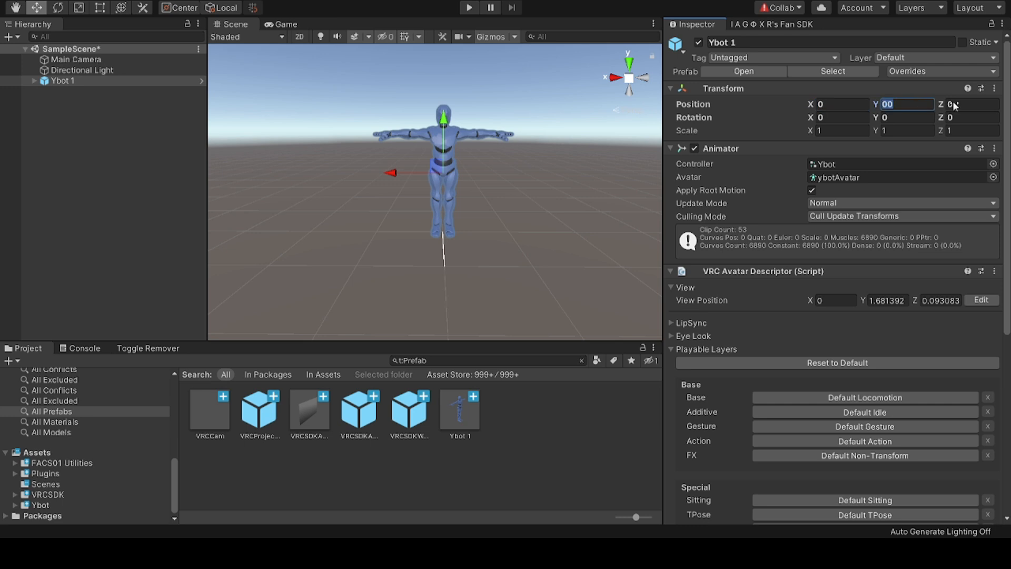
click(963, 106)
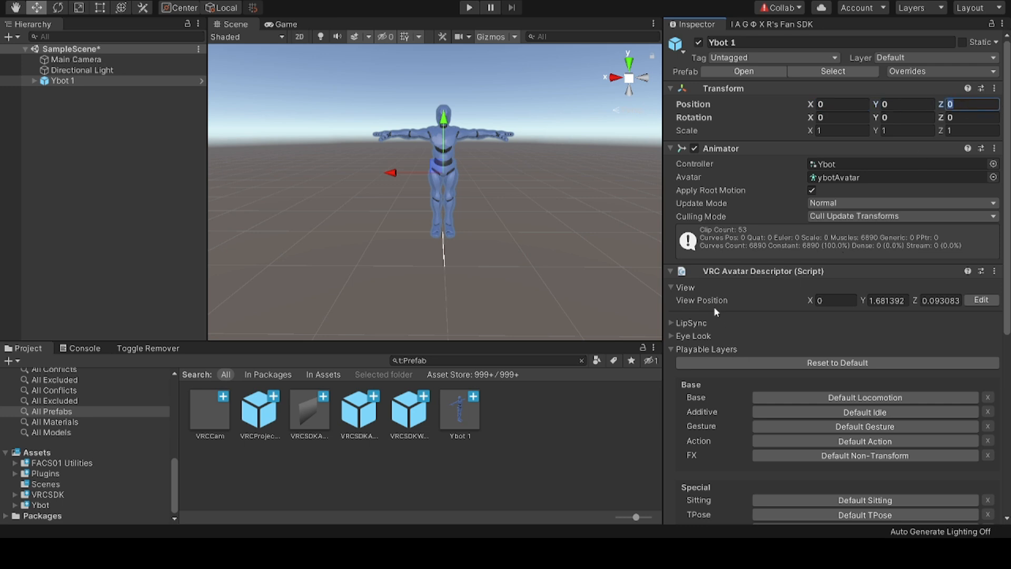
Step: Remove the VRC Avatar Descriptor and Pipeline Manager components from Ybot 1
right_click(739, 272)
click(766, 299)
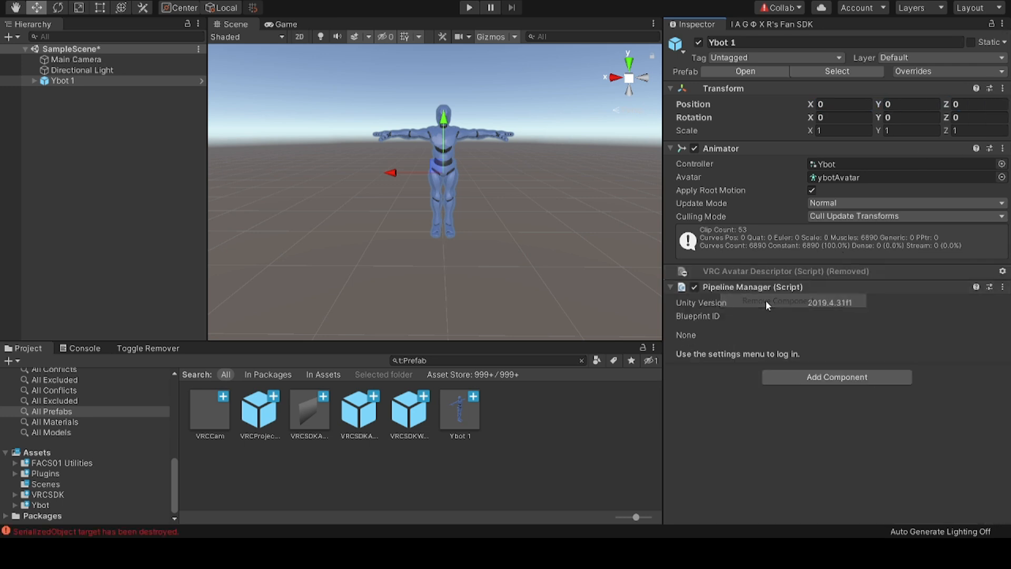
right_click(740, 288)
click(737, 319)
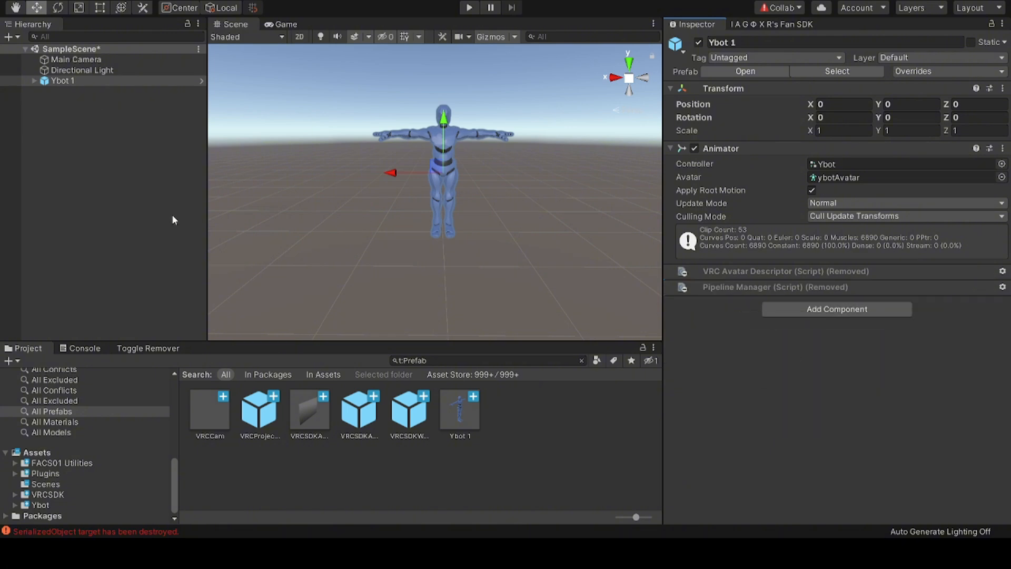
Step: Unpack the Ybot 1 prefab completely in the scene hierarchy
click(67, 72)
right_click(67, 71)
right_click(59, 80)
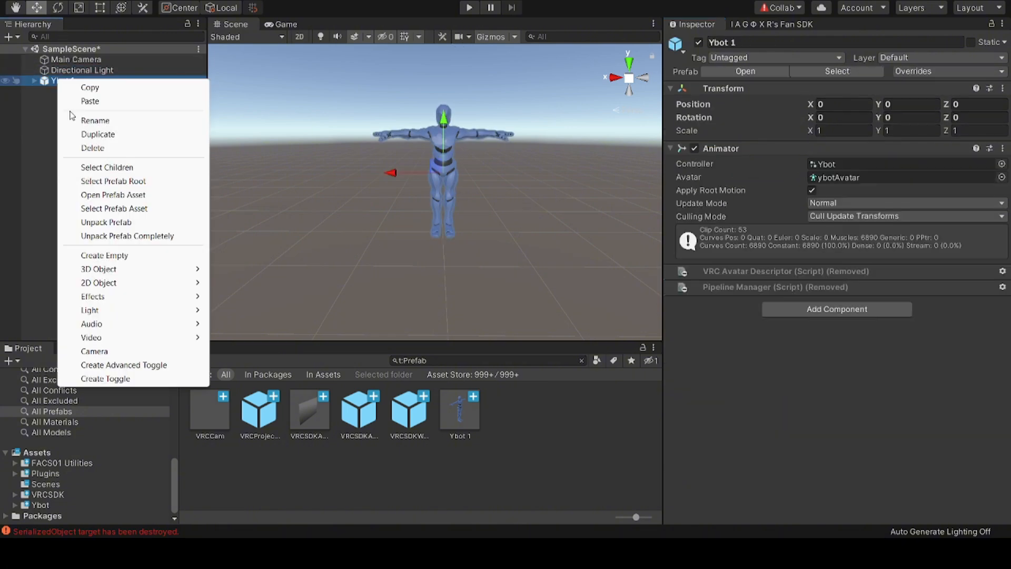
click(111, 236)
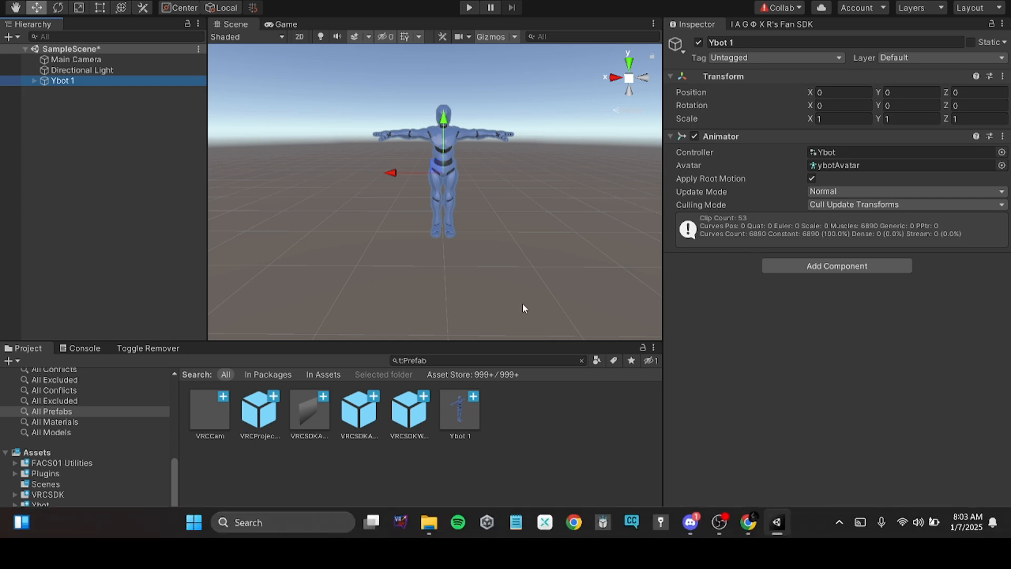
Step: Run the Remove Missing Scripts fix from the avatar repair tools on Ybot 1 and close its window
click(368, 1)
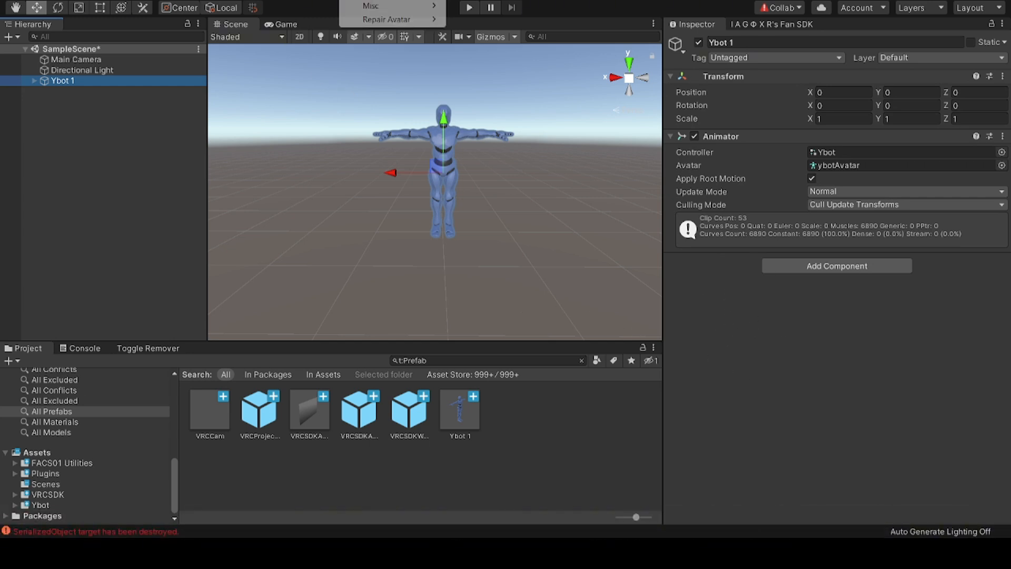
mouse_move(403, 20)
click(505, 61)
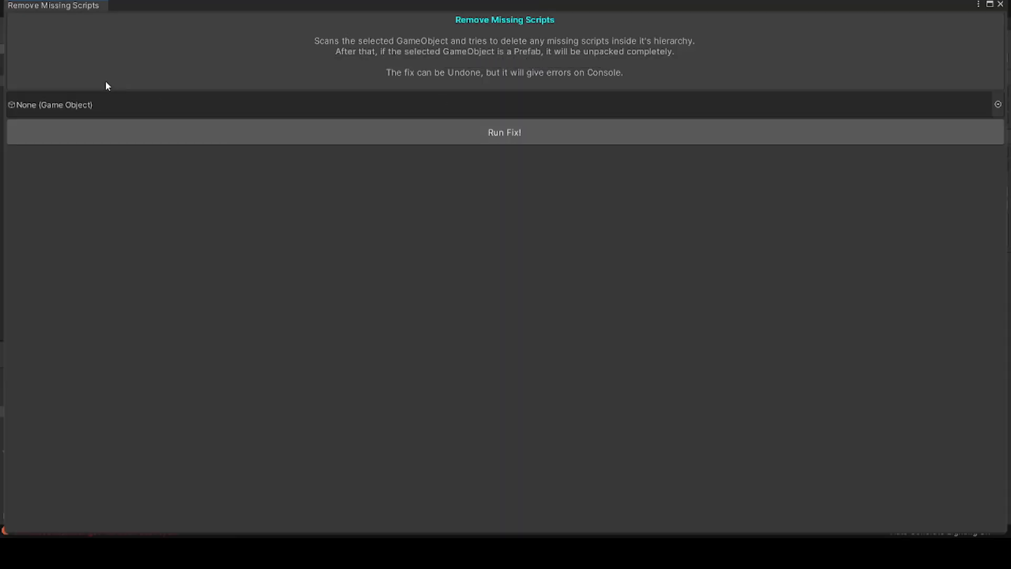
drag(130, 9, 402, 71)
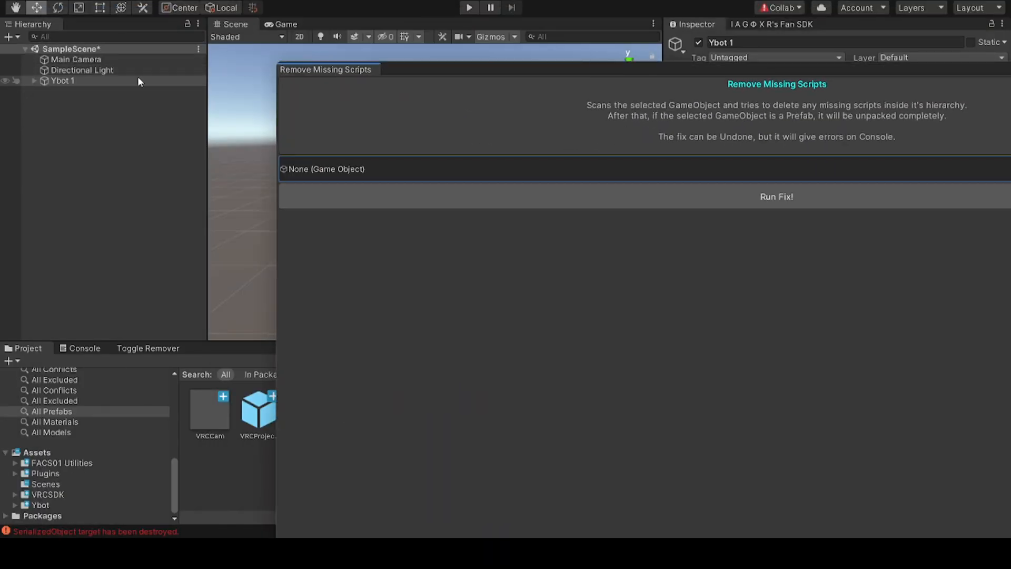
drag(137, 79, 358, 179)
click(392, 203)
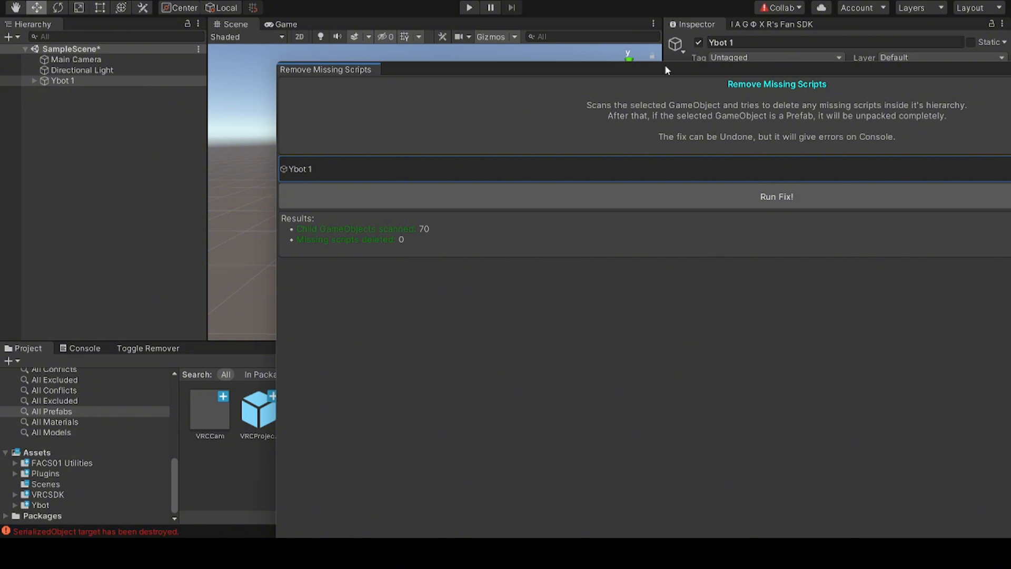
drag(667, 70, 323, 94)
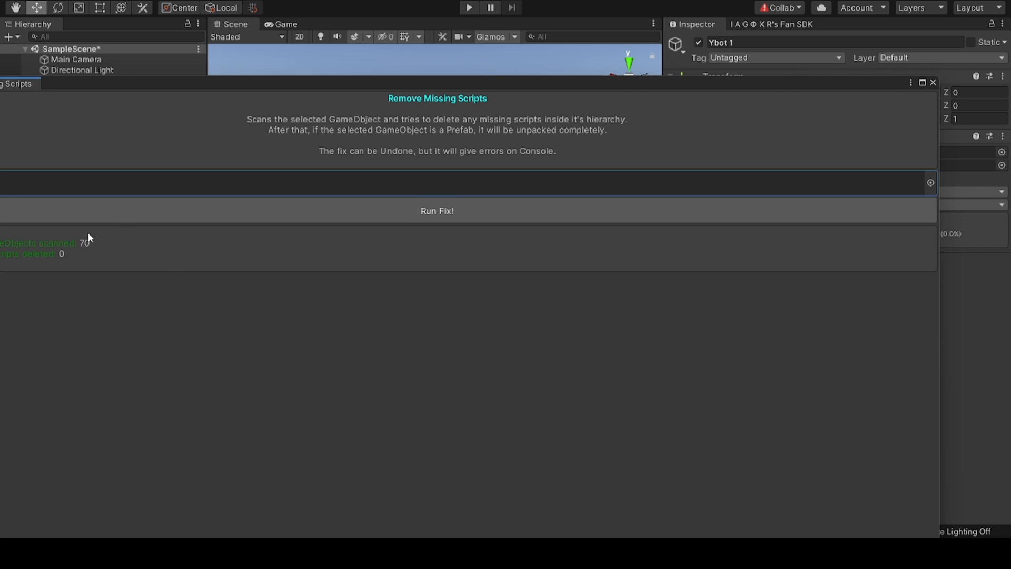
click(933, 83)
Step: Inspect the Ybot 1 avatar from the front at close range in the scene
click(814, 266)
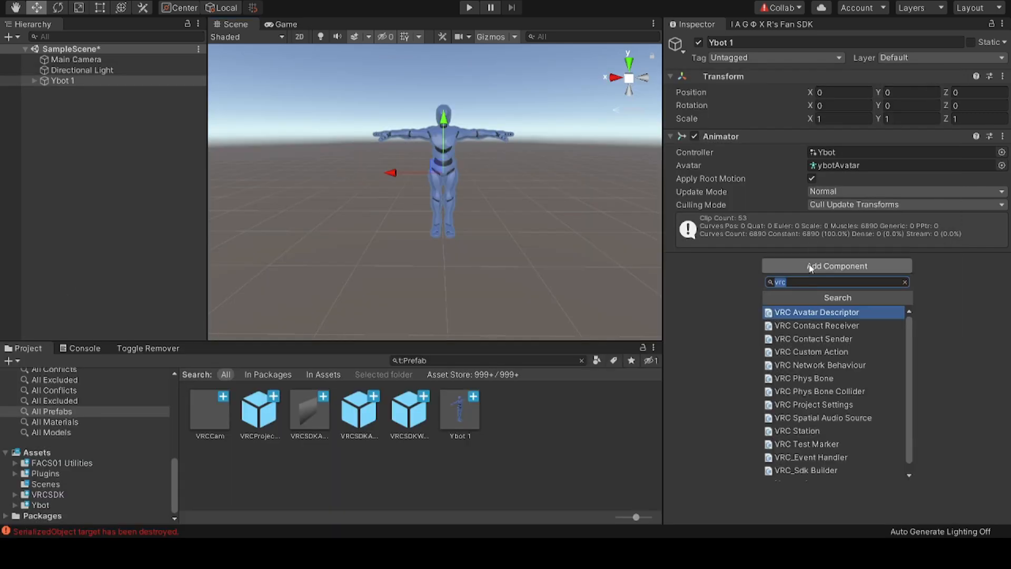
click(709, 321)
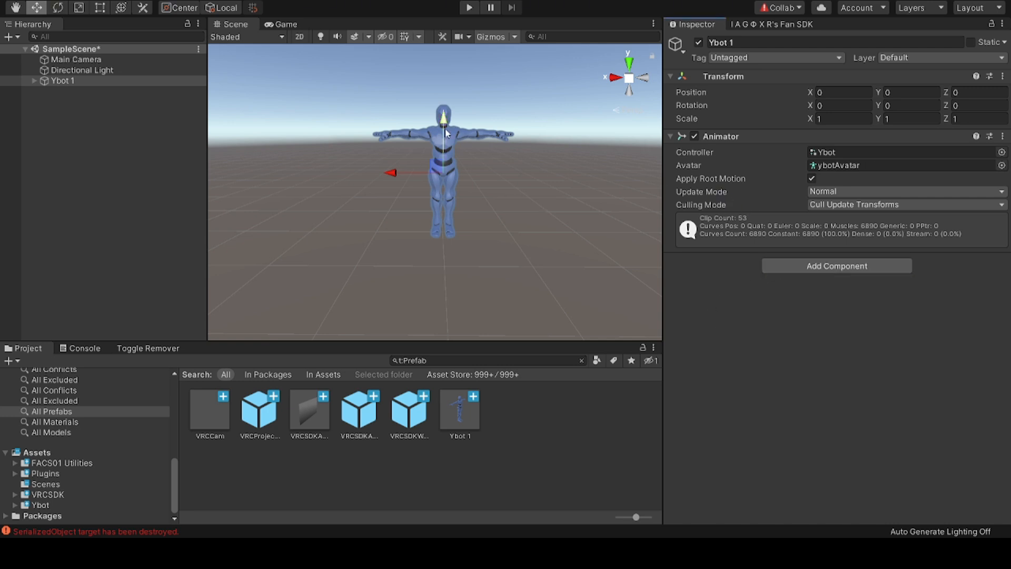
key(w)
right_drag(473, 198, 554, 266)
key(s)
key(w)
key(e)
key(a)
key(q)
key(s)
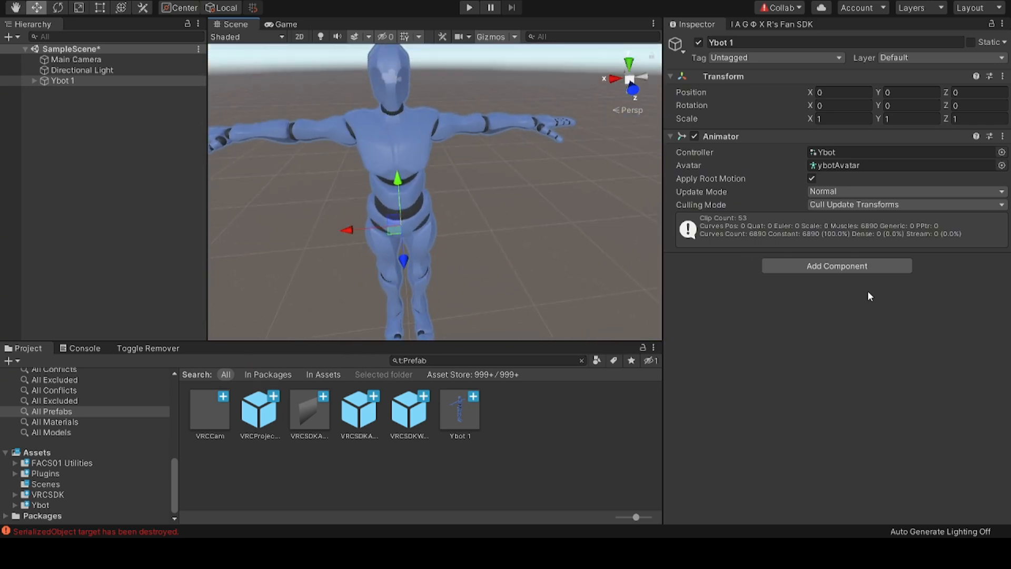
Step: Search the components for "vrc" and add a VRC Avatar Descriptor to Ybot 1
click(851, 271)
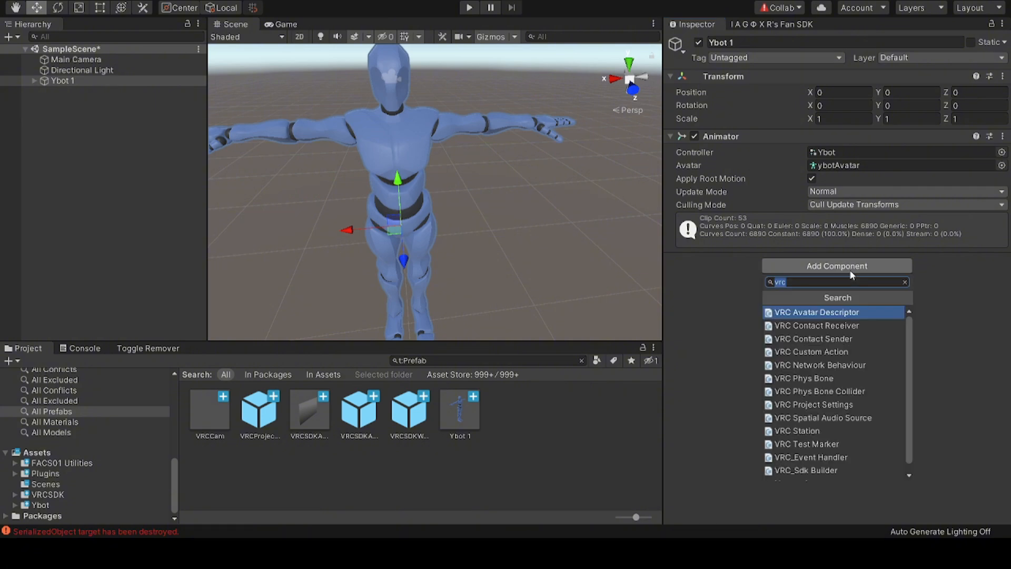
click(41, 106)
click(57, 84)
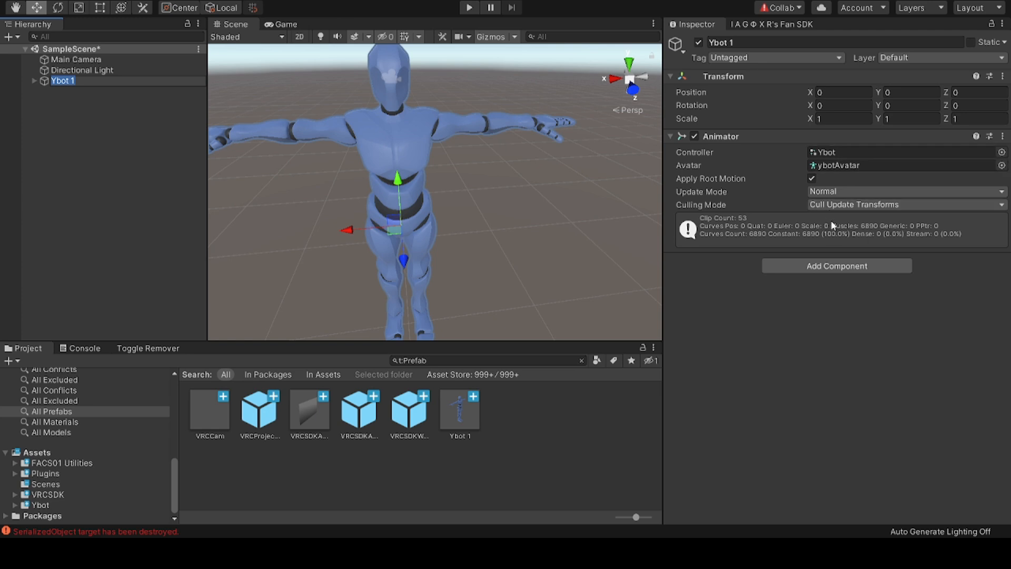
click(789, 263)
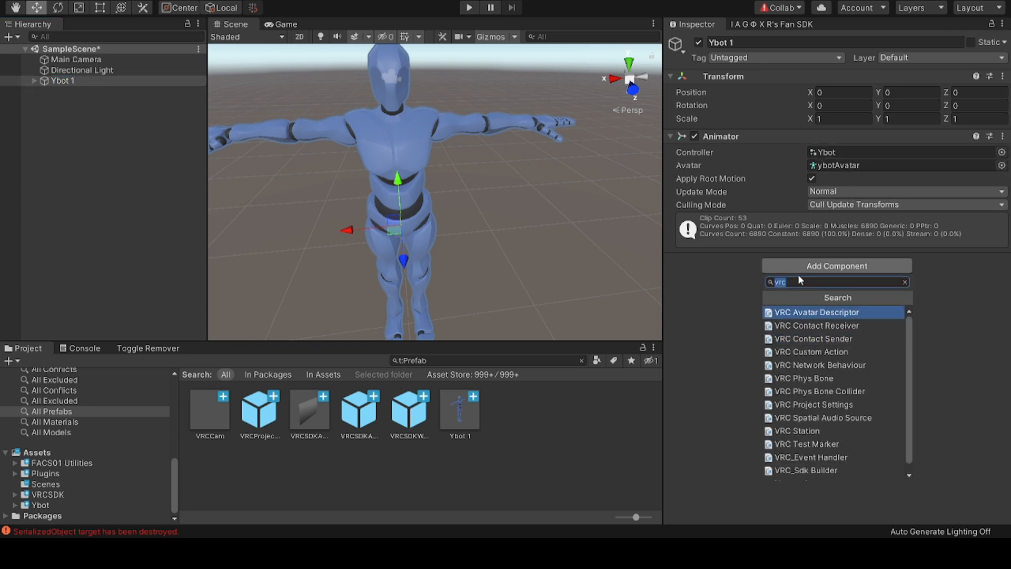
key(BackSpace)
text(vrc)
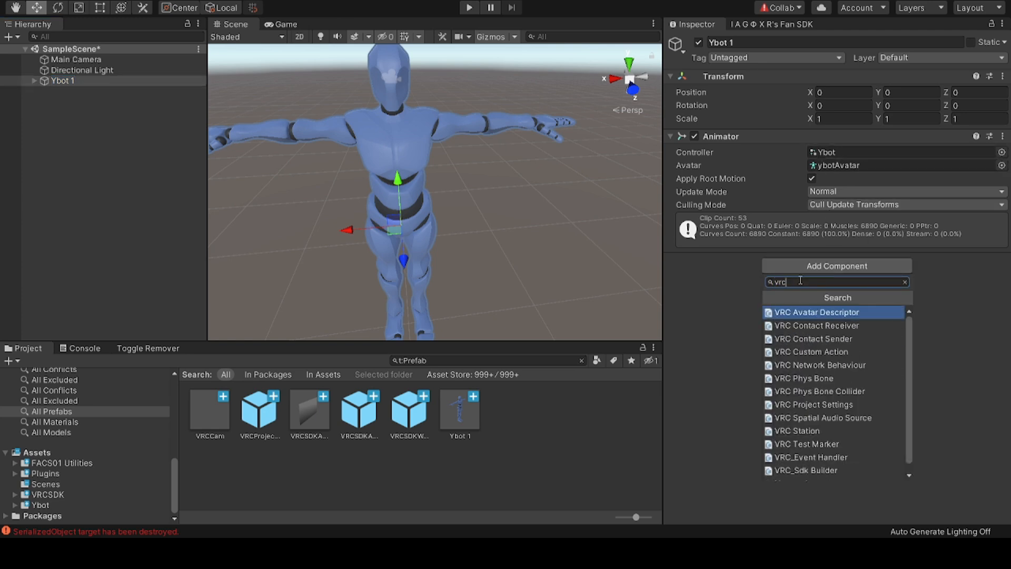
click(811, 313)
Step: Turn off Force Locomotion animations for 6 point tracking in the VRC Avatar Descriptor, keeping the Playable Layers section expanded
scroll(809, 313, down, 3)
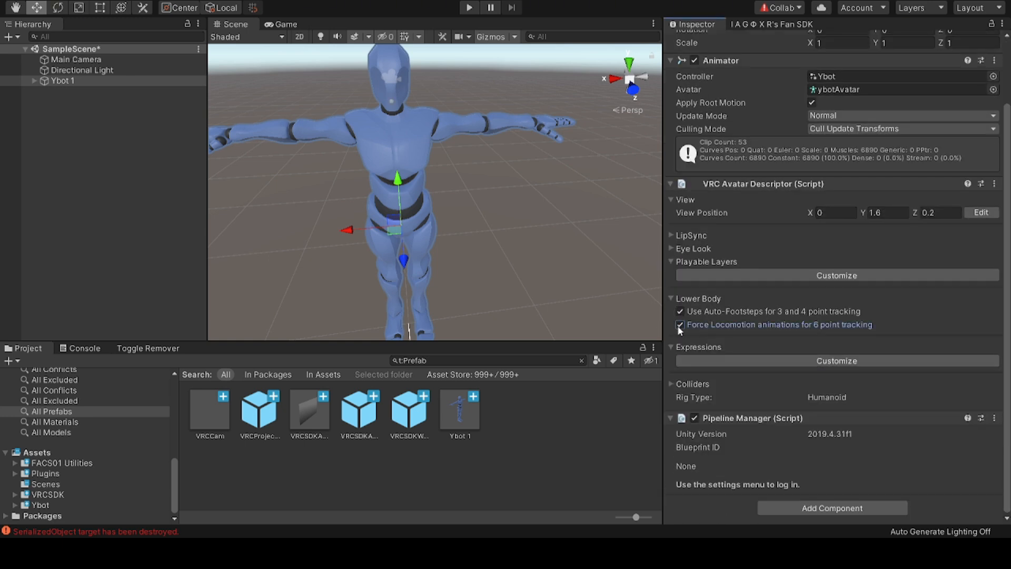
click(674, 262)
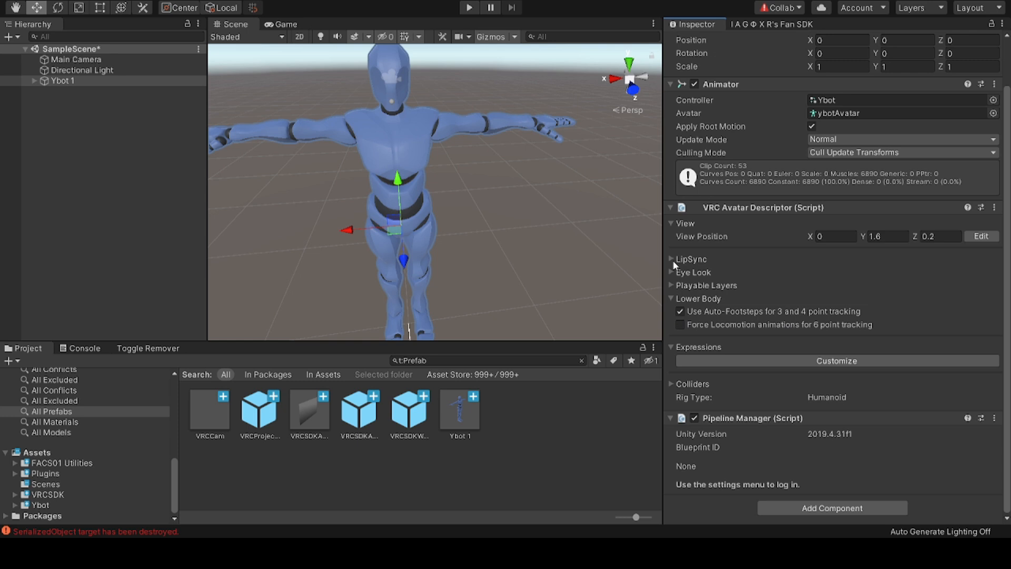
click(670, 286)
Step: Collapse every section of the VRC Avatar Descriptor and the Pipeline Manager component on Ybot 1
right_drag(587, 305, 684, 247)
key(s)
key(a)
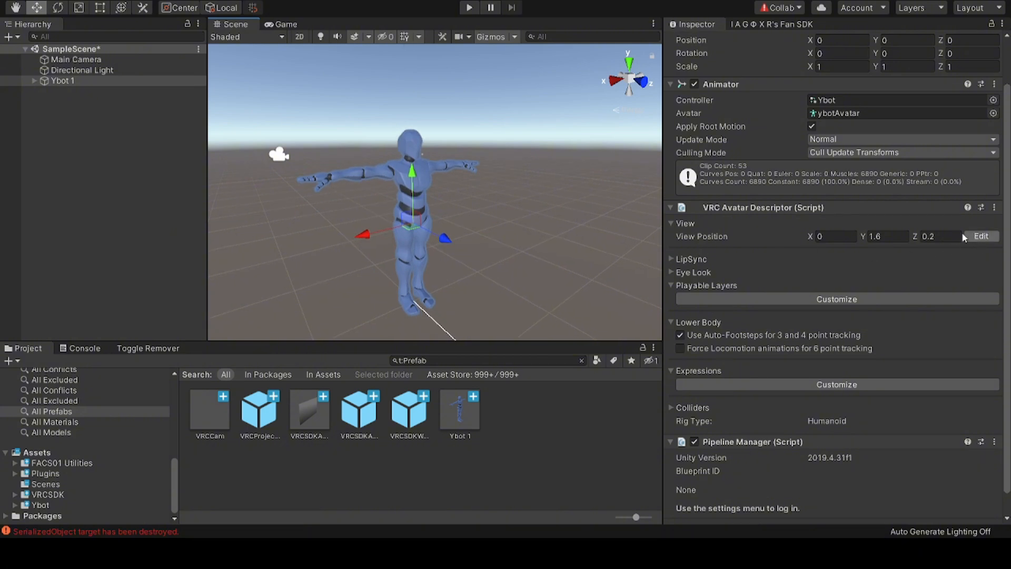
click(668, 225)
click(671, 251)
click(671, 252)
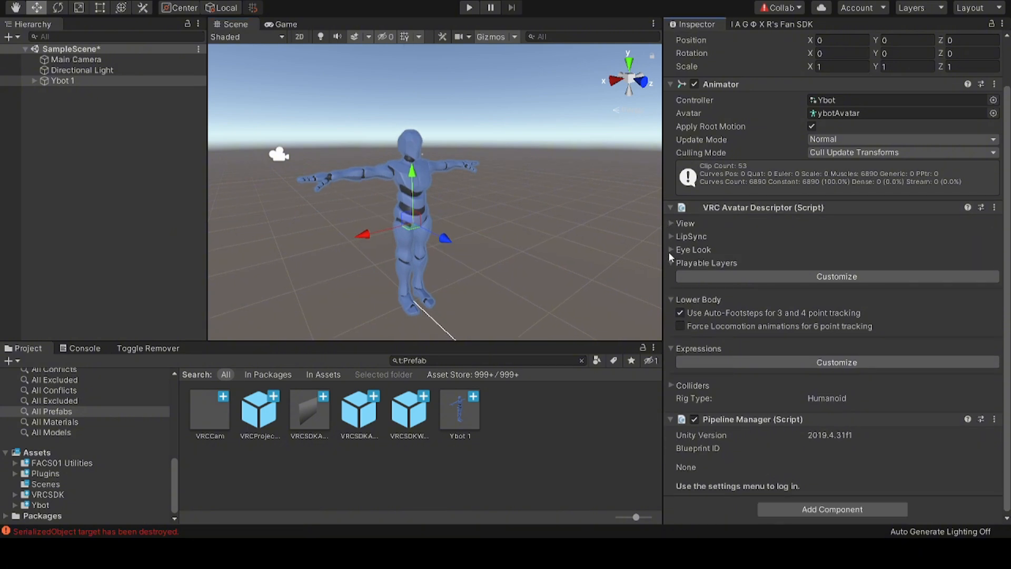
click(670, 262)
click(671, 299)
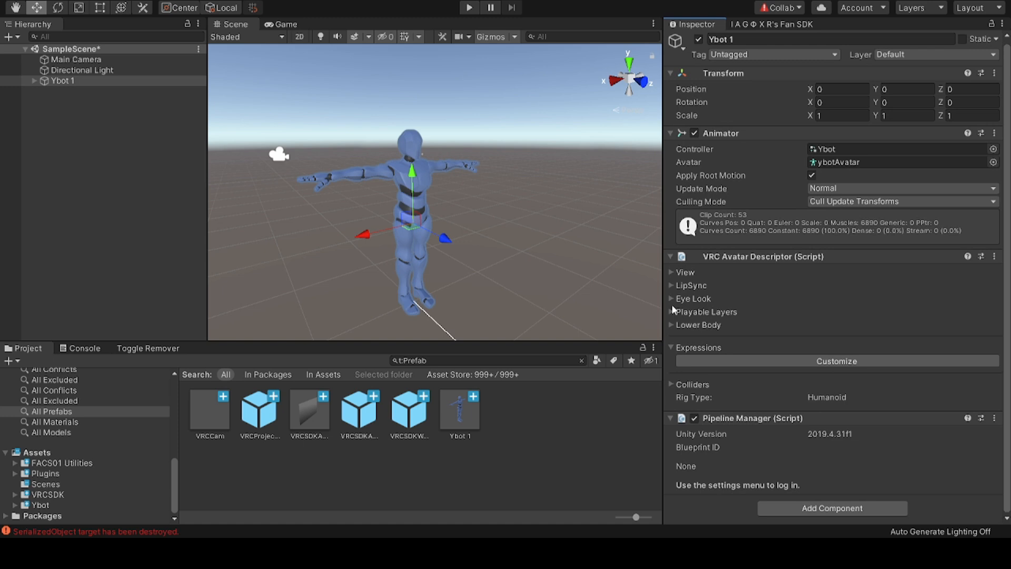
click(670, 347)
click(671, 363)
click(671, 363)
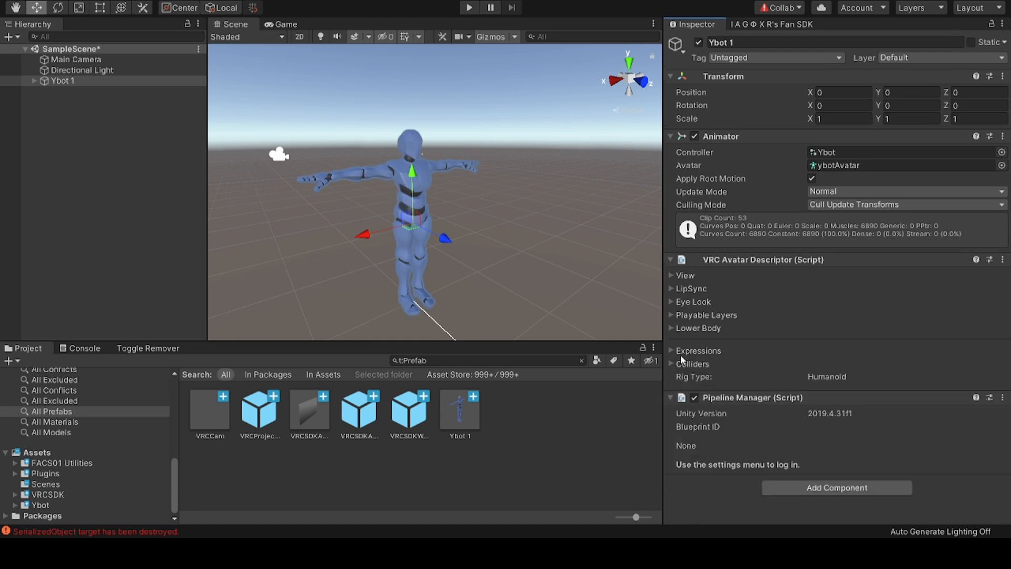
click(671, 399)
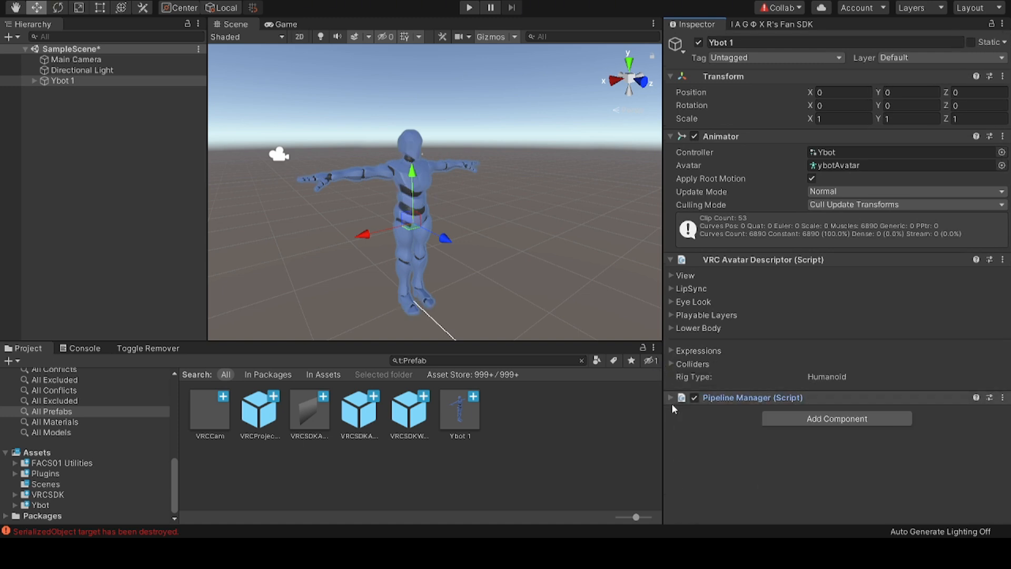
Step: Move the avatar's view position to eye level just in front of the face, about Y 1.65 and Z 0.13
click(671, 275)
click(989, 288)
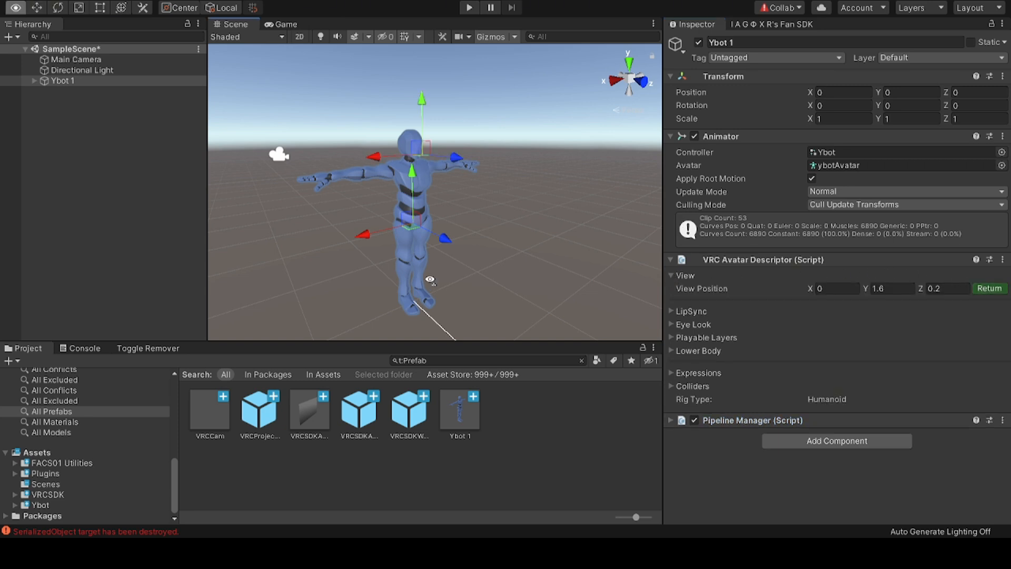
alt+drag(430, 279, 548, 251)
drag(477, 208, 476, 160)
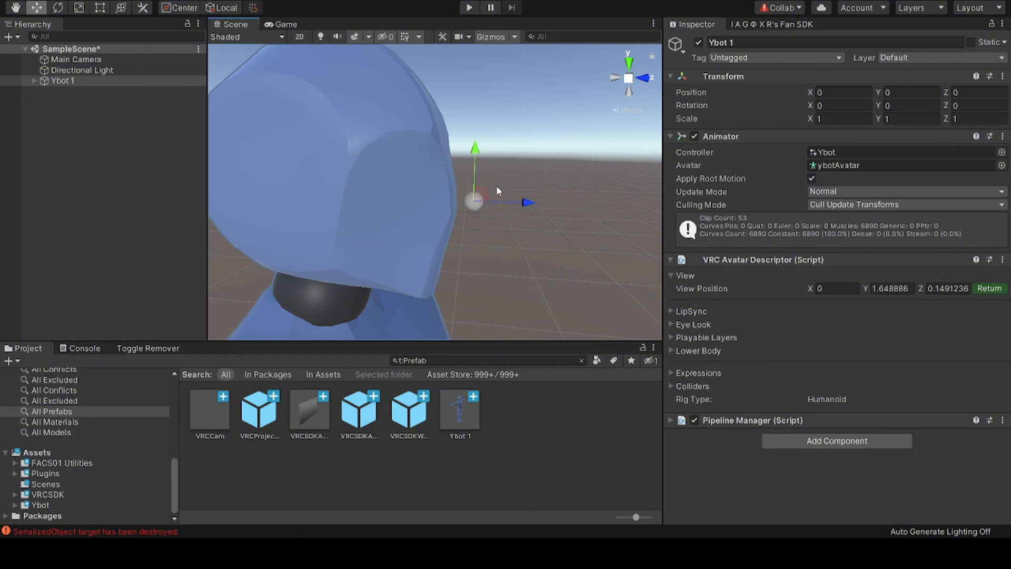
drag(537, 205, 151, 210)
key(s)
right_drag(152, 210, 279, 185)
key(q)
key(w)
key(e)
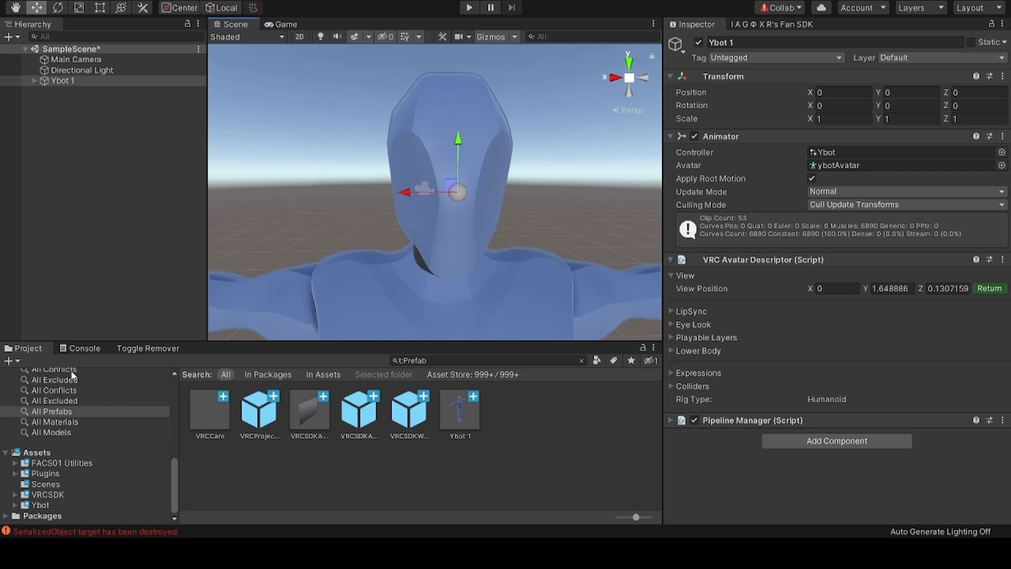
Step: Check the Console, return to the project files and finish editing the view position
click(79, 348)
click(23, 349)
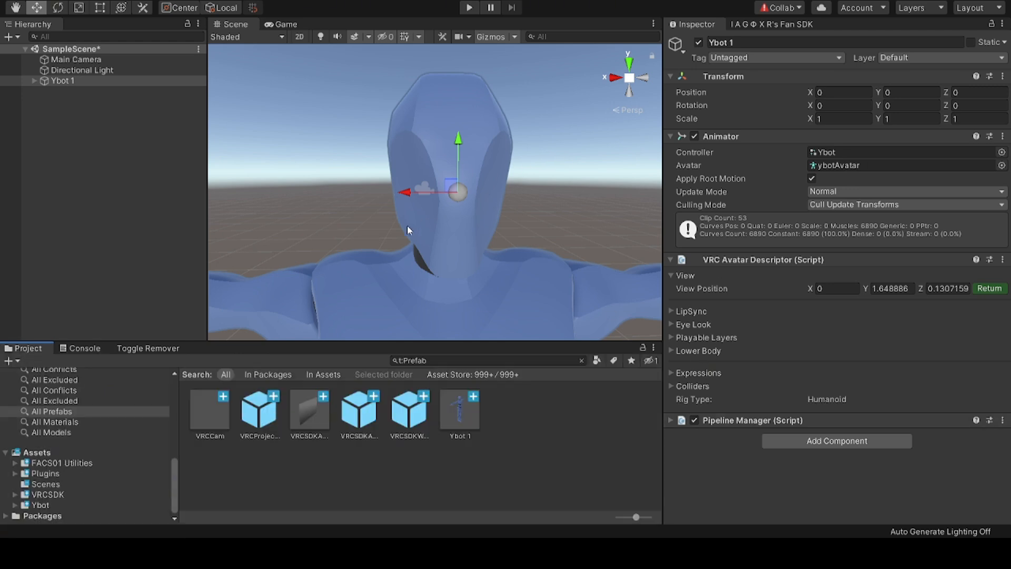
right_drag(408, 230, 479, 204)
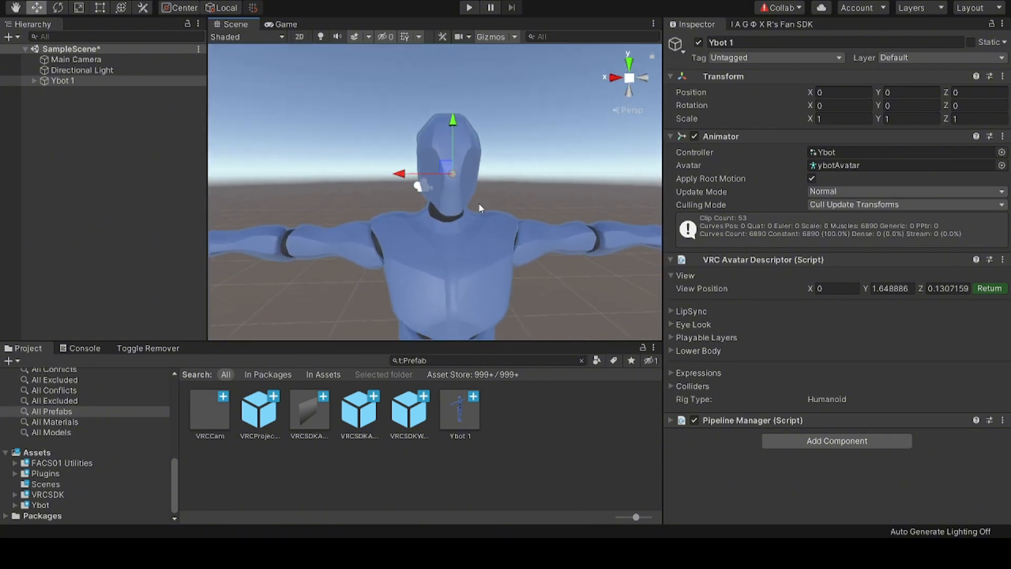
click(986, 288)
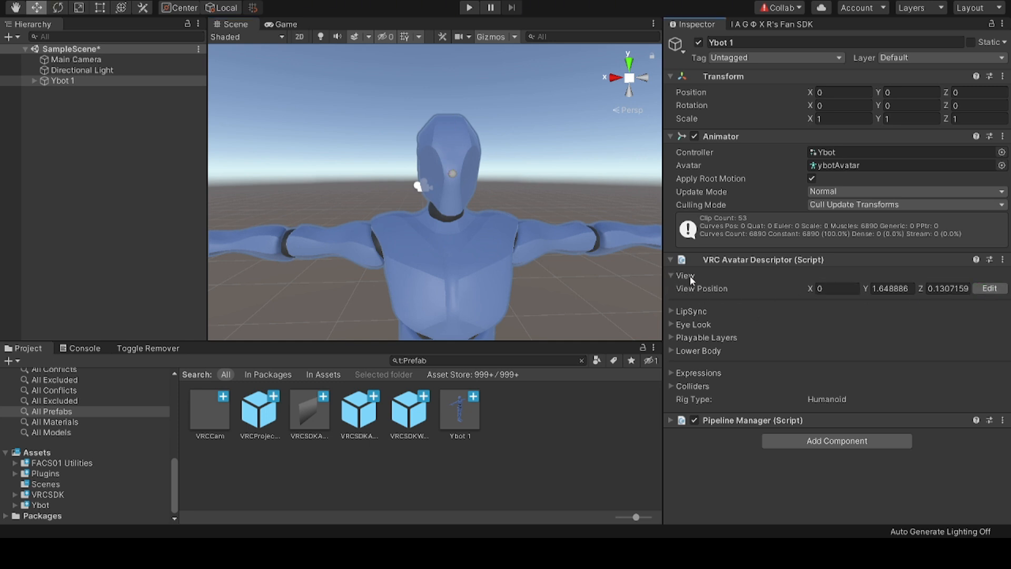
Step: Examine the View, LipSync and Eye Look settings of the VRC Avatar Descriptor, leaving the sections collapsed
click(674, 275)
click(670, 275)
click(989, 288)
click(989, 288)
click(670, 276)
click(671, 288)
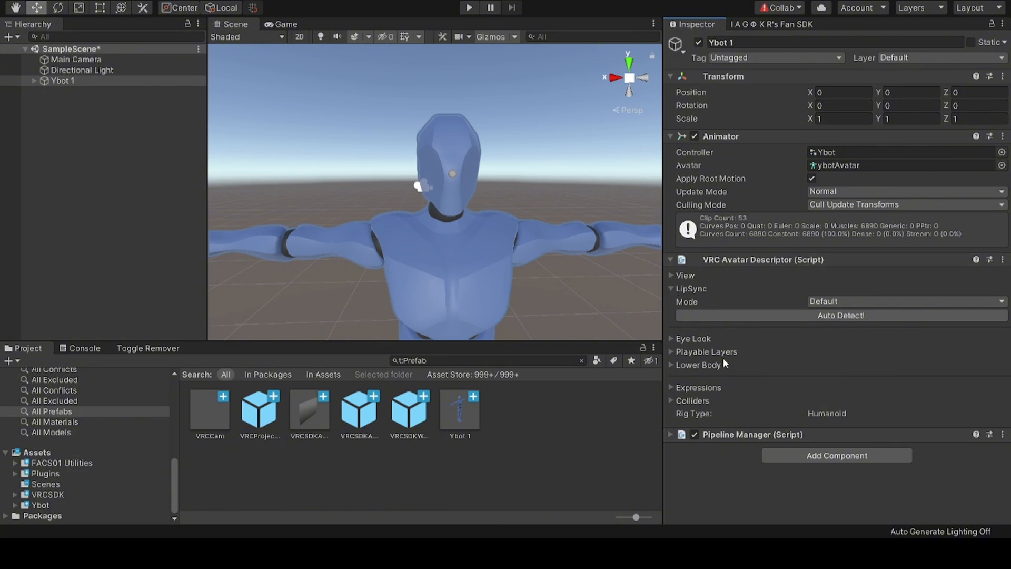
click(671, 289)
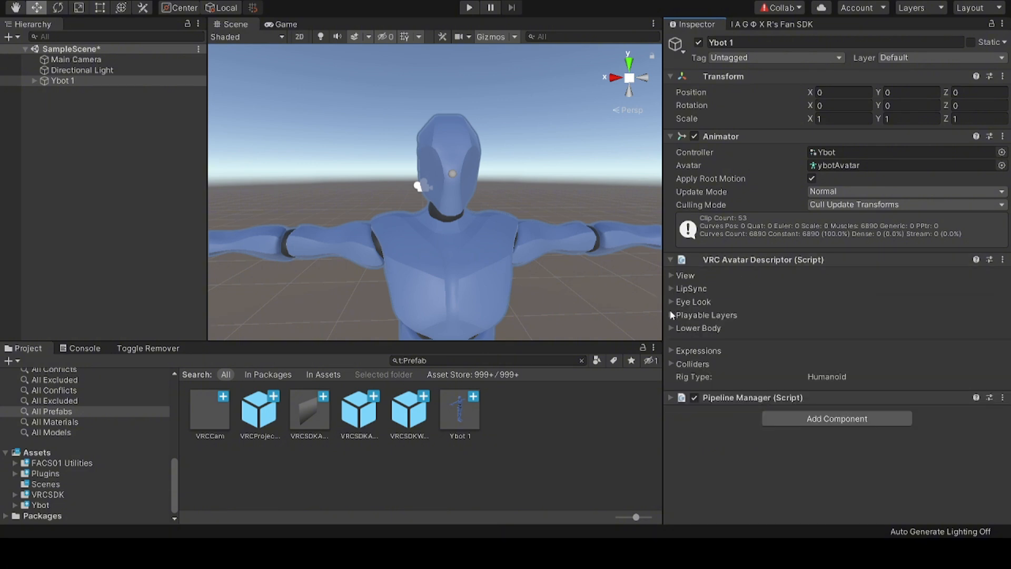
click(671, 312)
click(671, 312)
click(671, 302)
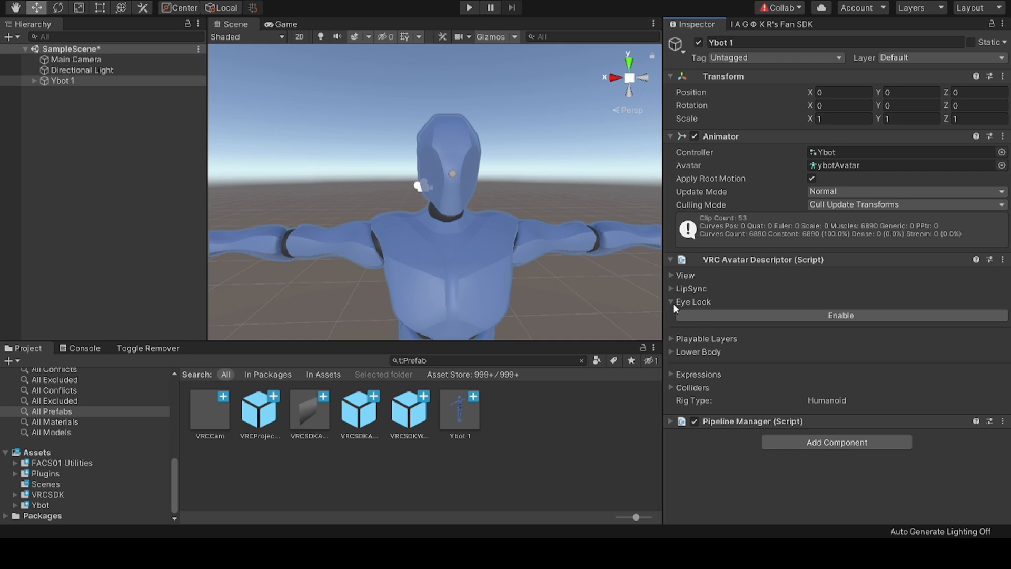
click(673, 303)
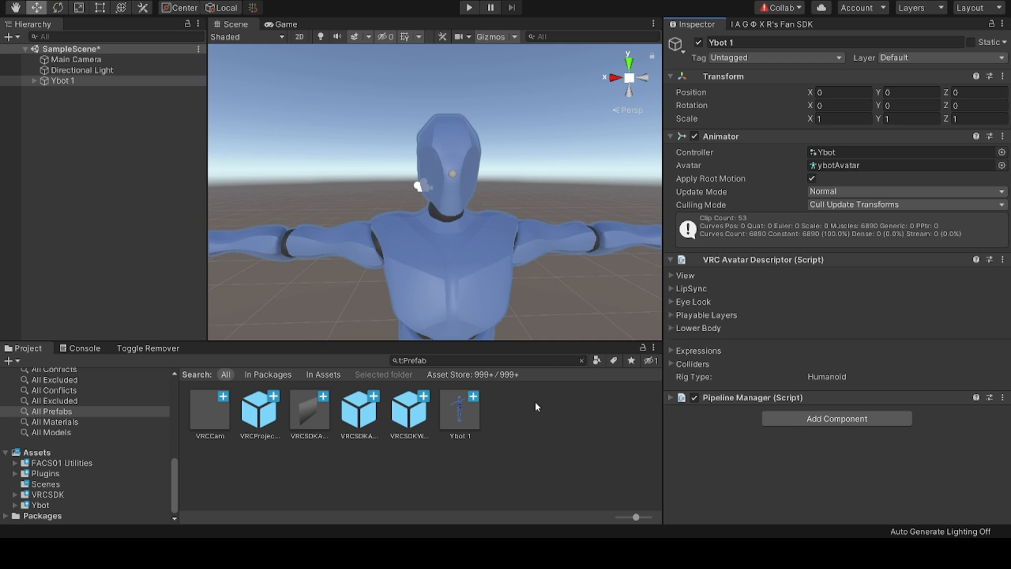
Step: Switch to File Explorer and search the "unity shit v2" folder for "cool"
mouse_move(603, 535)
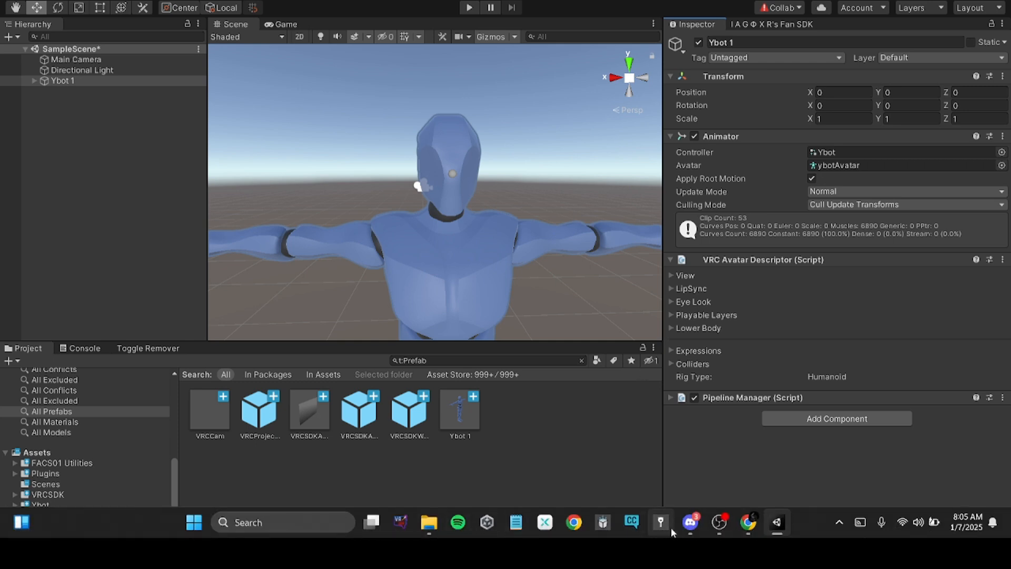
click(437, 525)
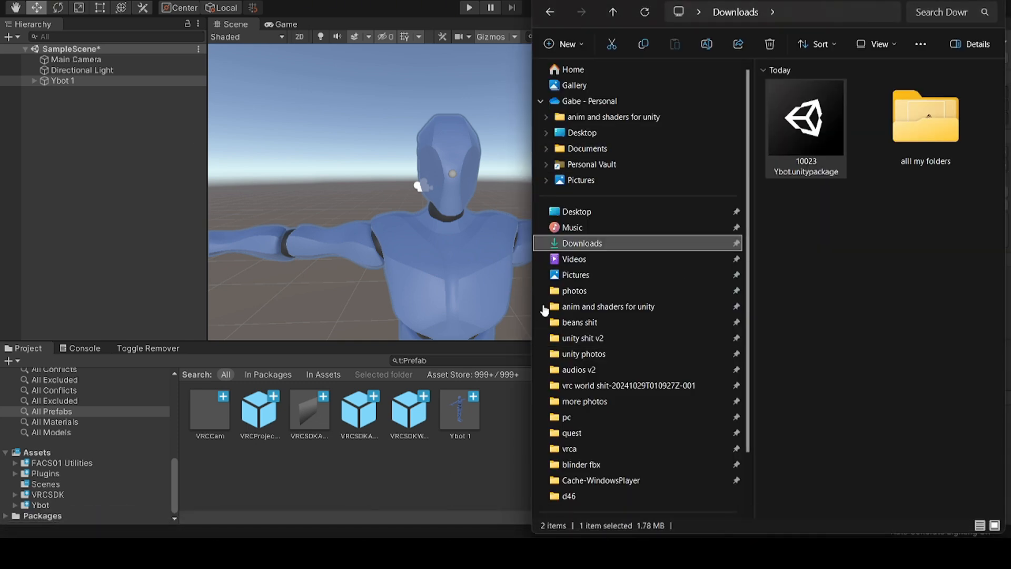
scroll(666, 158, down, 1)
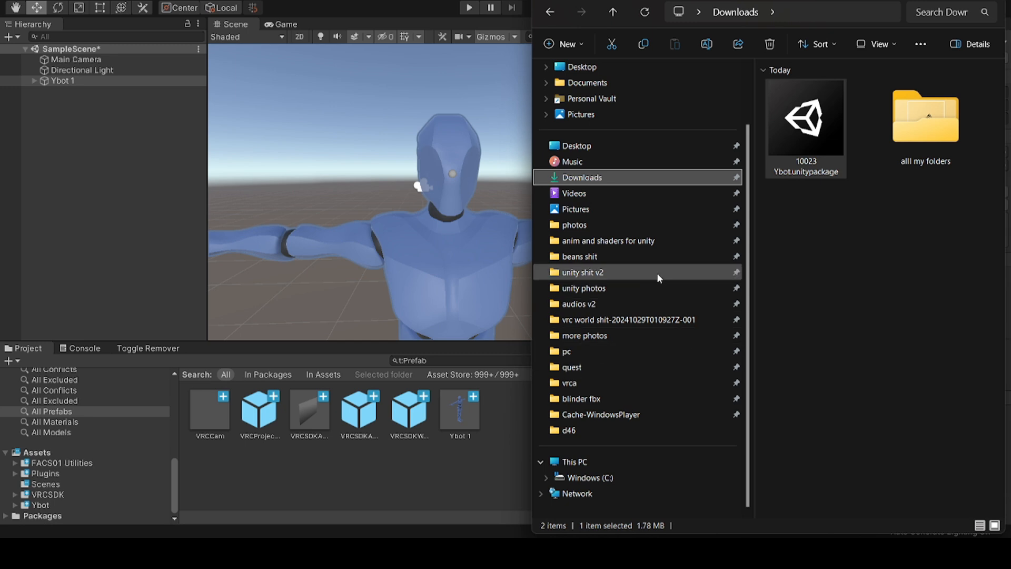
click(650, 257)
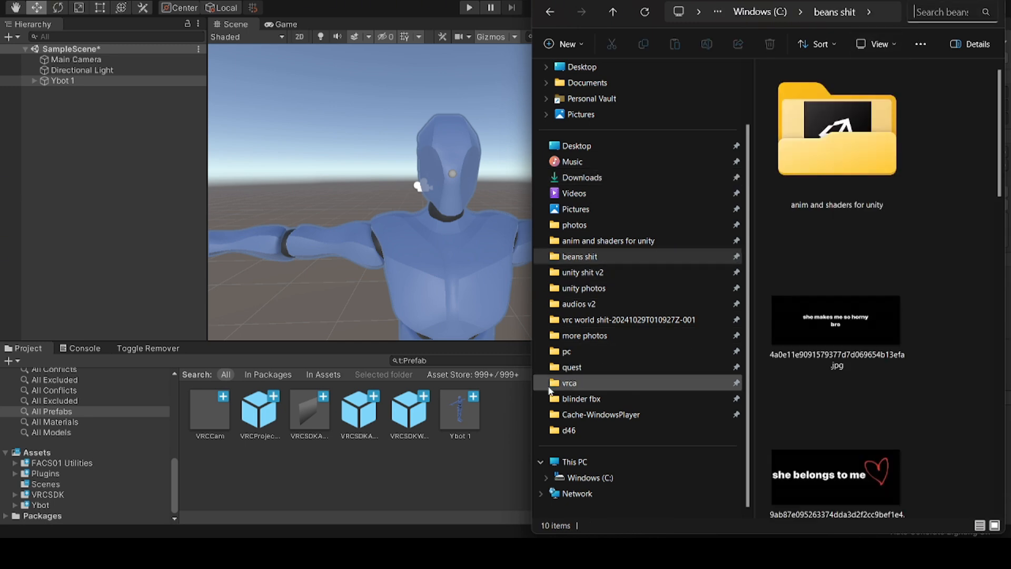
click(601, 272)
click(942, 13)
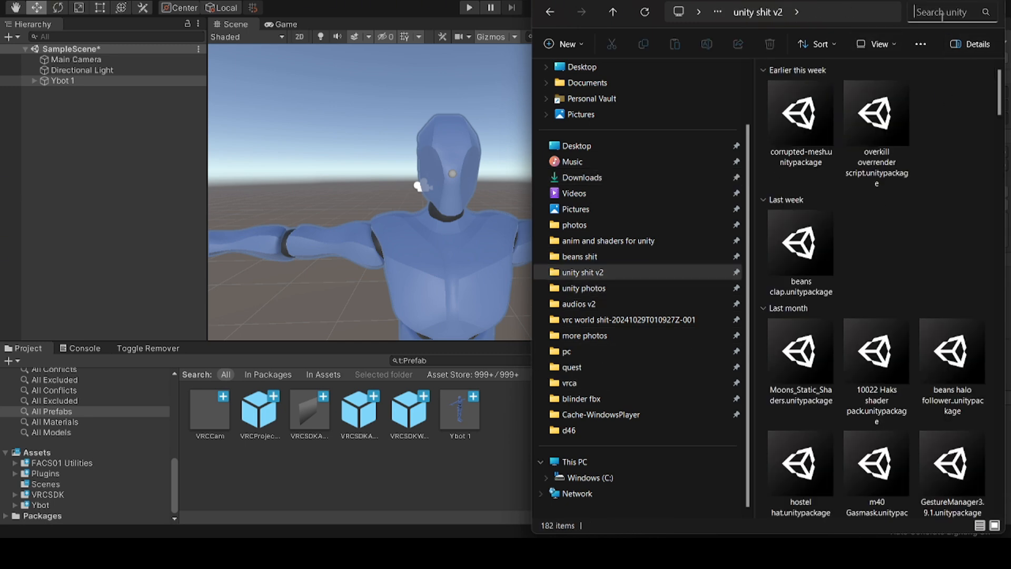
text(cool)
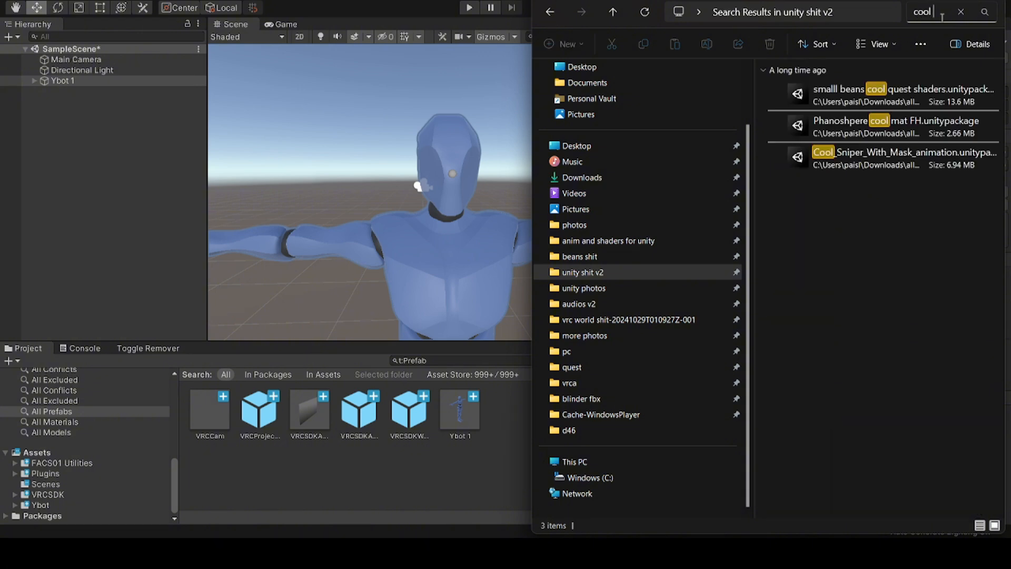
Step: Import the "smalll beans cool quest shaders" package from the search results into the Unity project with its preselected items
drag(895, 95, 346, 476)
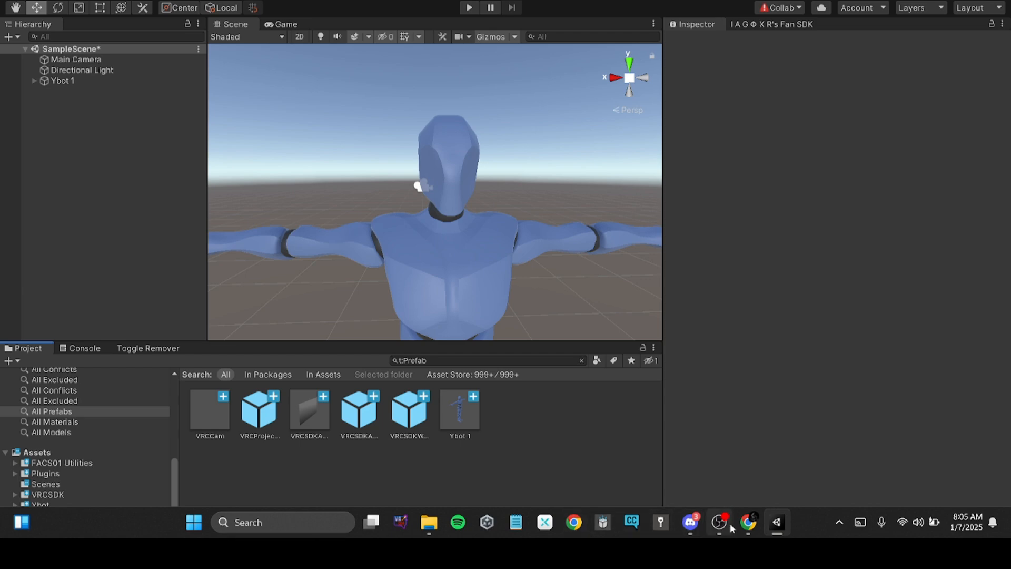
click(748, 522)
click(961, 2)
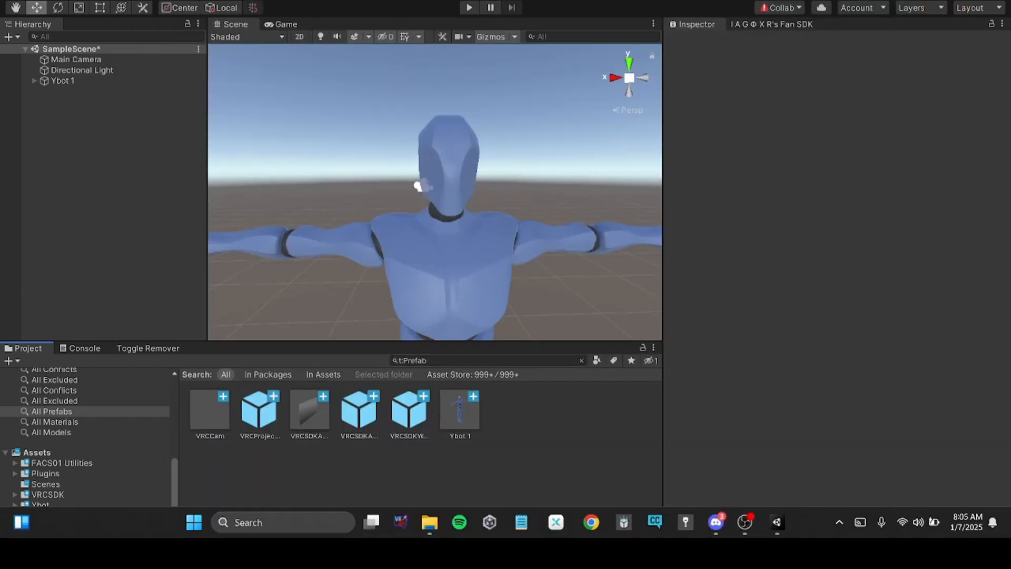
click(458, 522)
drag(848, 103, 351, 456)
drag(94, 439, 77, 451)
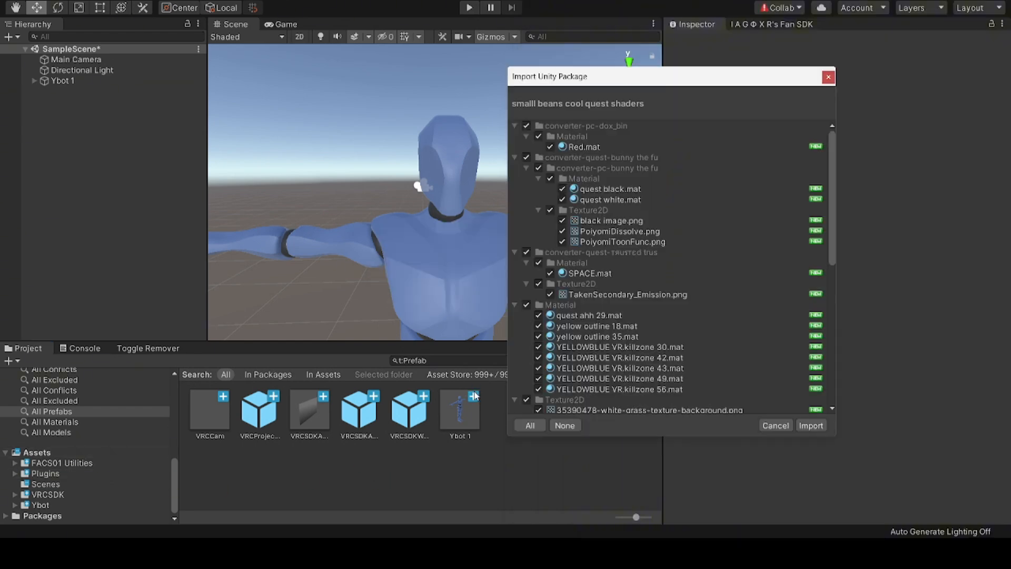
scroll(734, 365, down, 10)
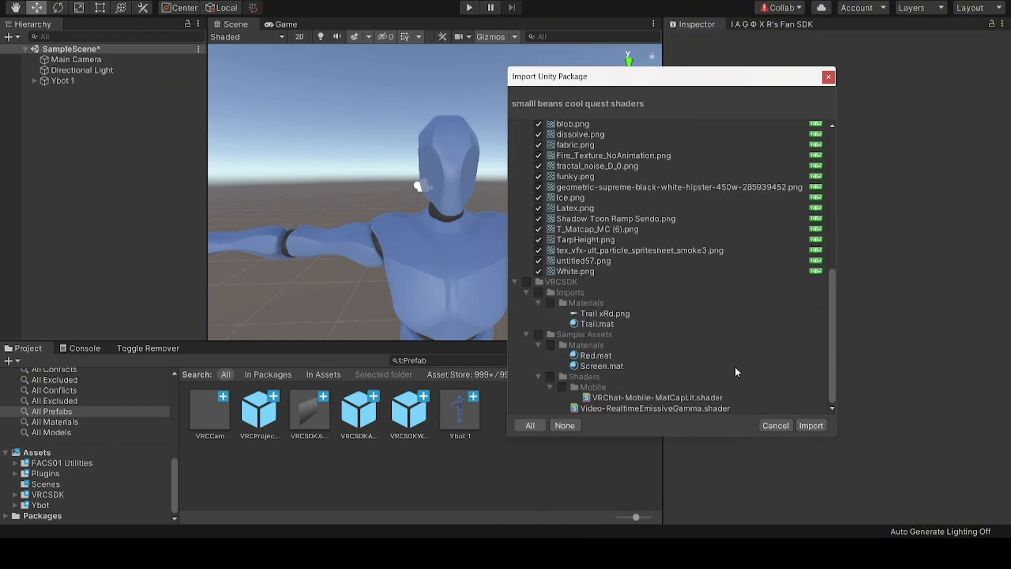
click(811, 425)
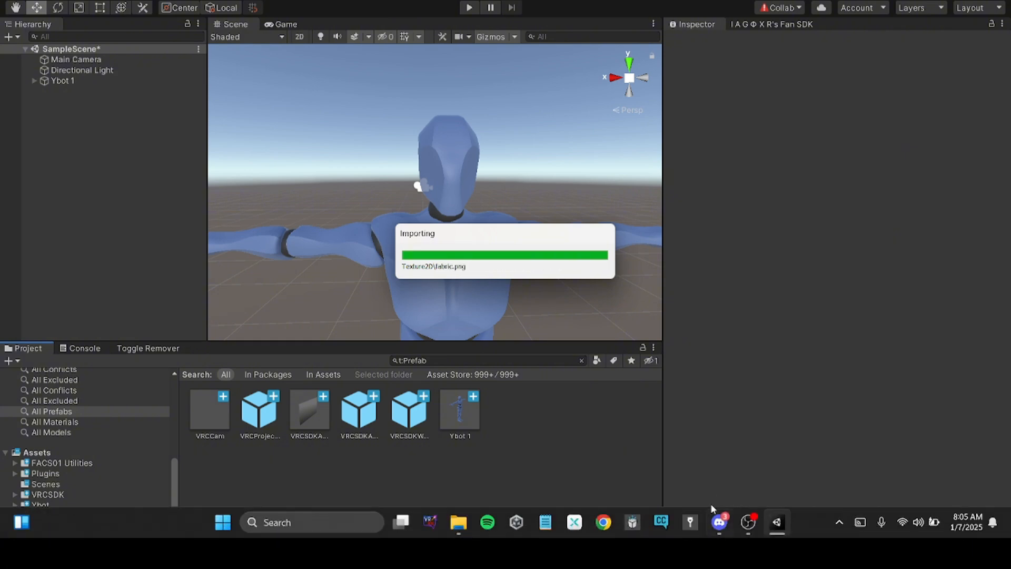
Step: Switch to Discord and look through the shared shader packages in the shaders channel back to its first posts
click(719, 523)
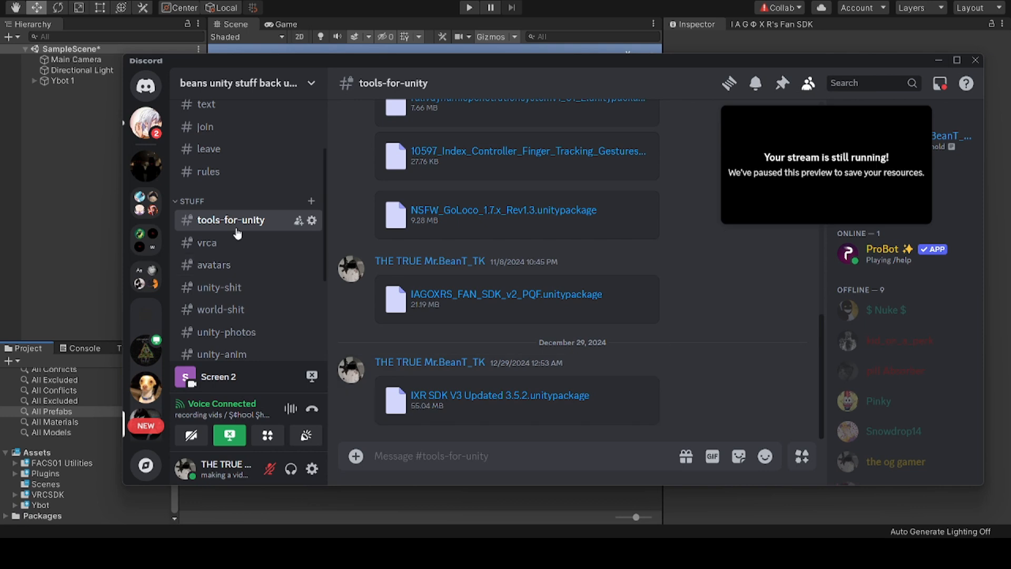
scroll(234, 308, down, 2)
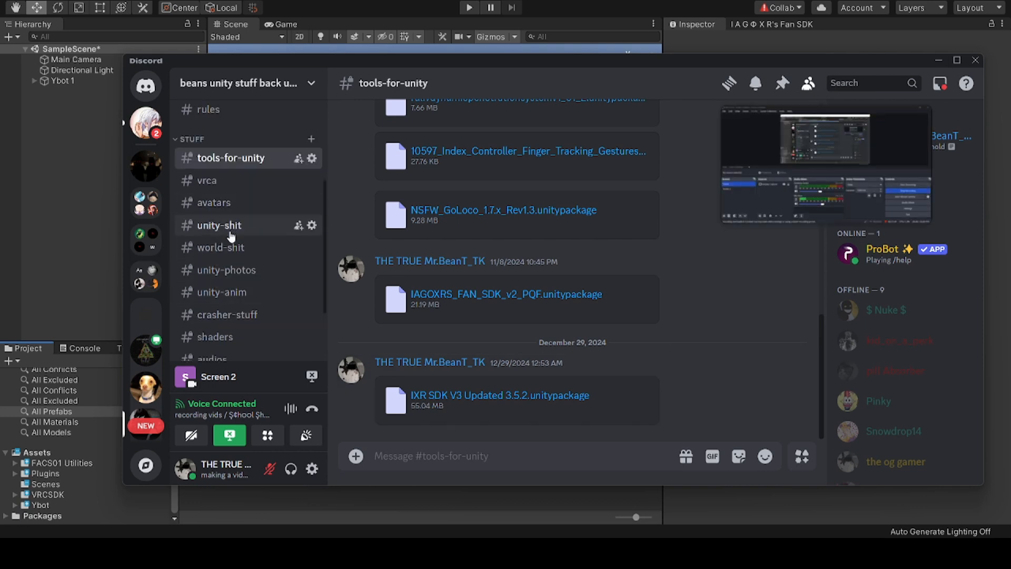
scroll(227, 332, down, 2)
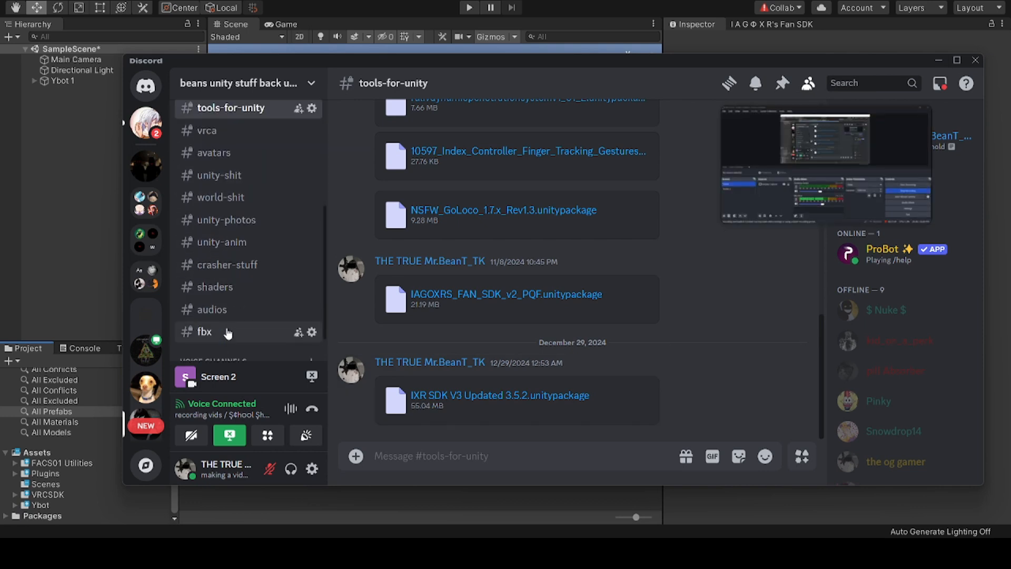
click(225, 293)
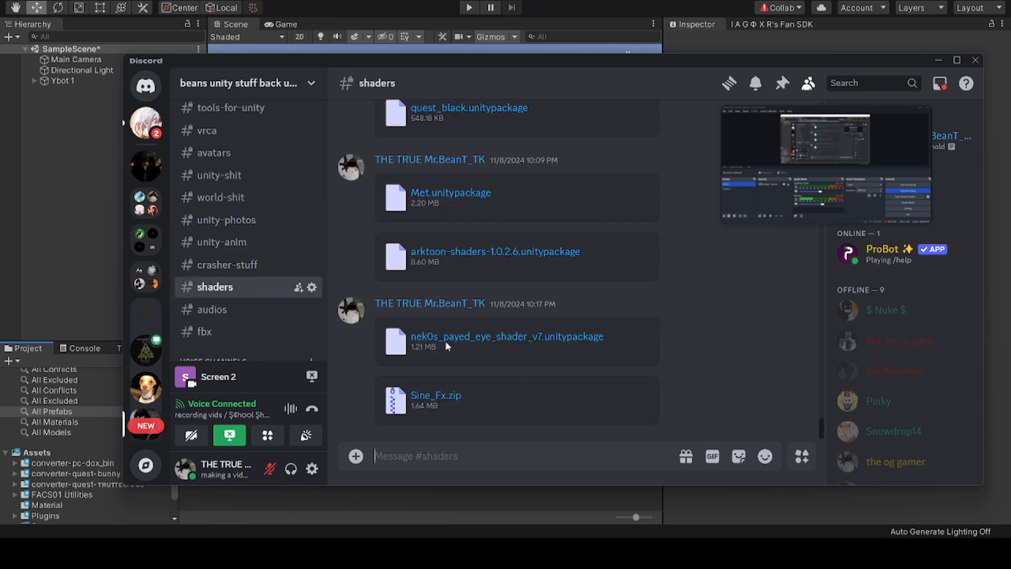
scroll(478, 235, up, 15)
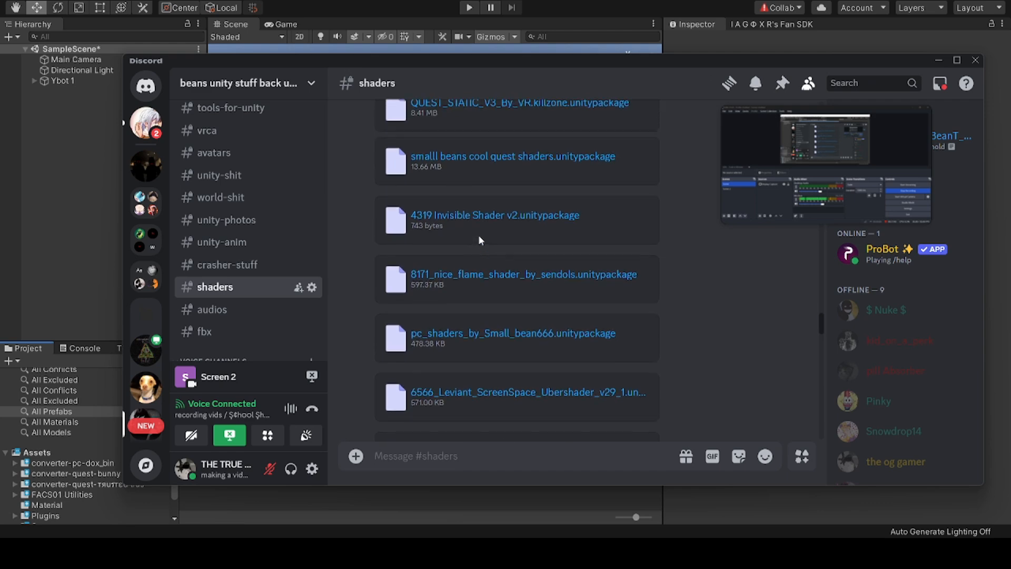
scroll(479, 238, up, 10)
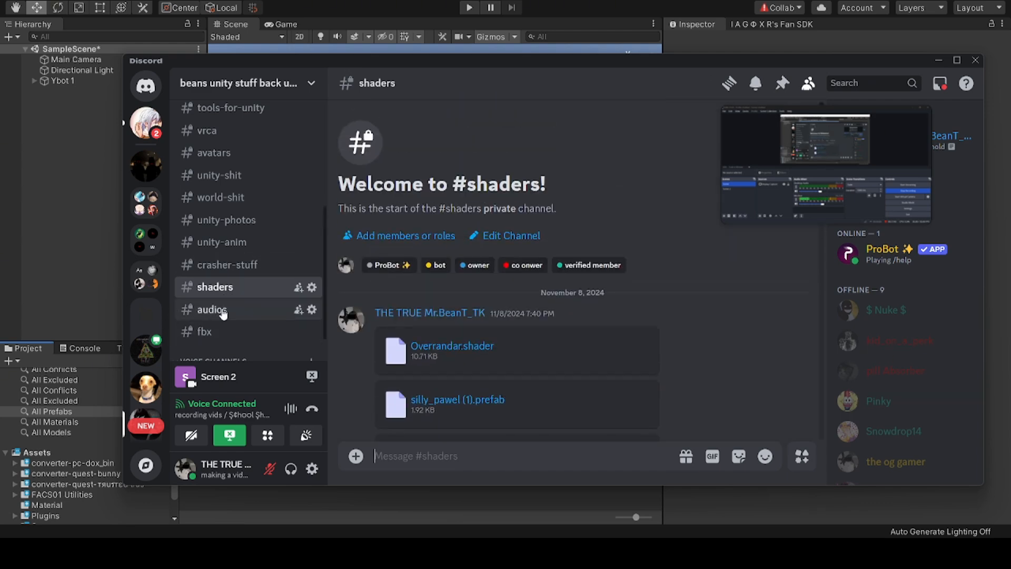
Step: Look through the crasher-stuff channel back to its first posts and move the Discord window away from the Unity project
click(226, 266)
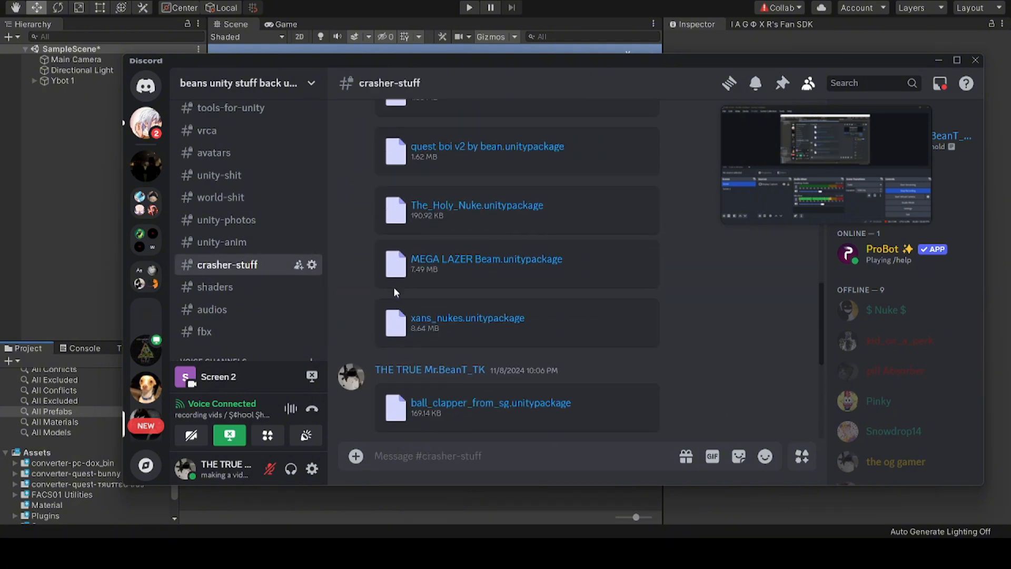
scroll(395, 291, up, 5)
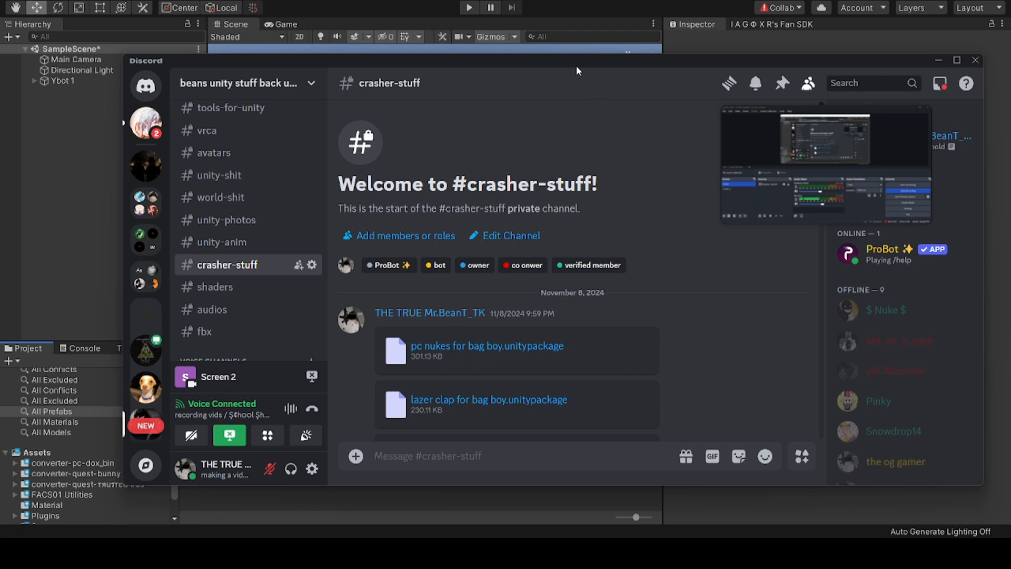
drag(576, 65, 352, 0)
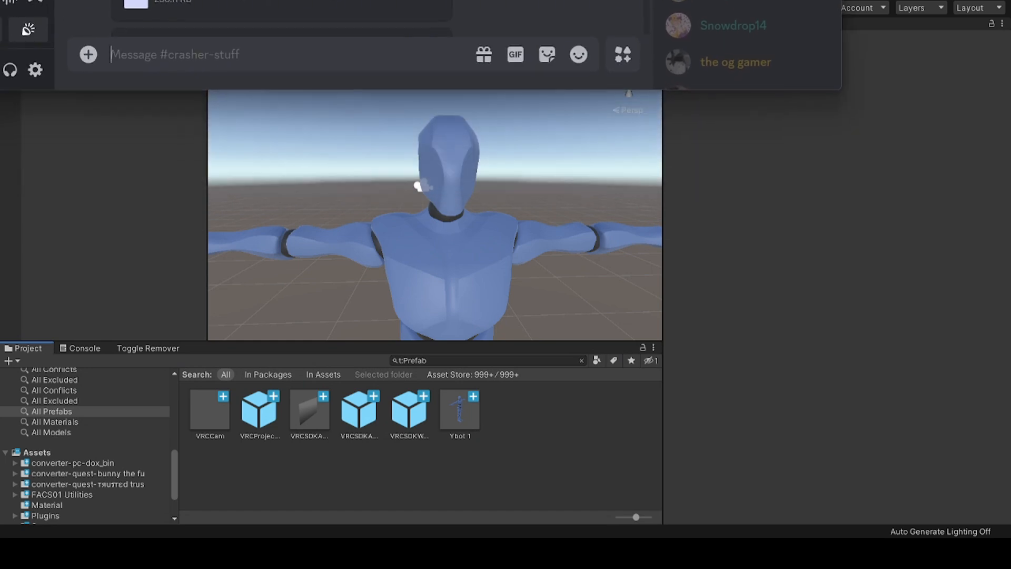
Step: Return to the Unity project and list all of its materials, down to the imported quest shader materials
drag(353, 0, 351, 0)
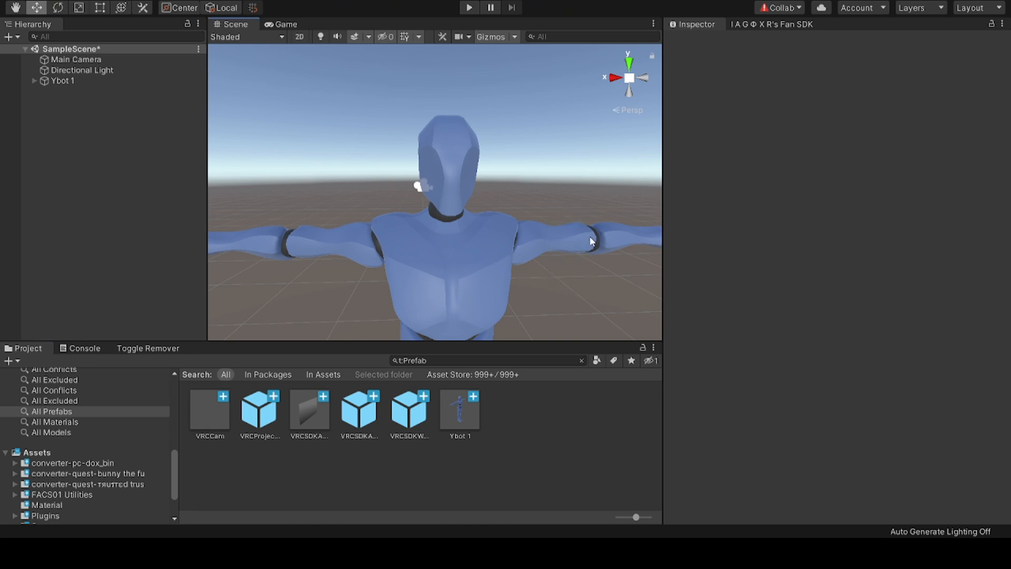
click(49, 423)
click(52, 431)
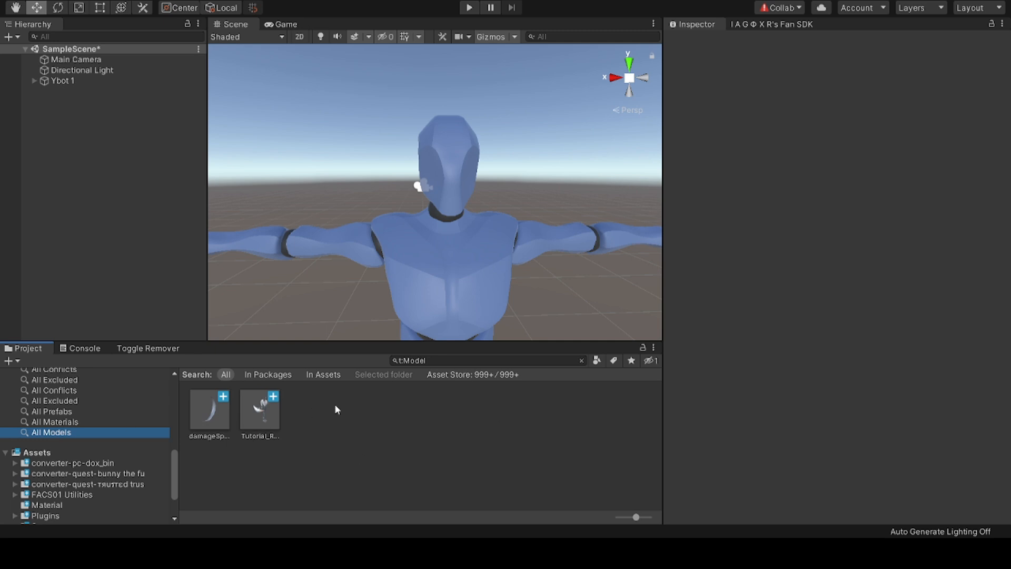
click(92, 422)
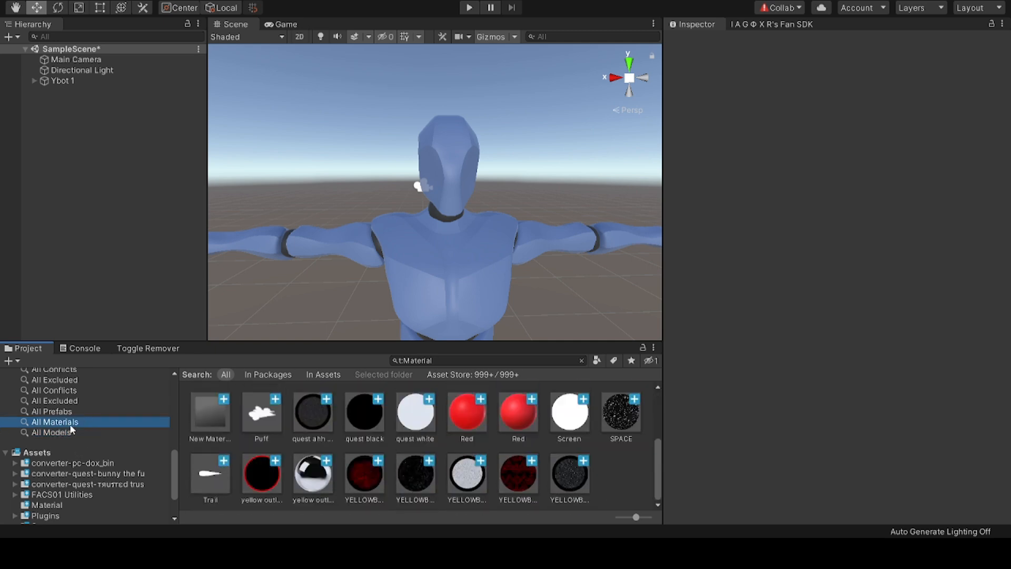
scroll(80, 499, down, 3)
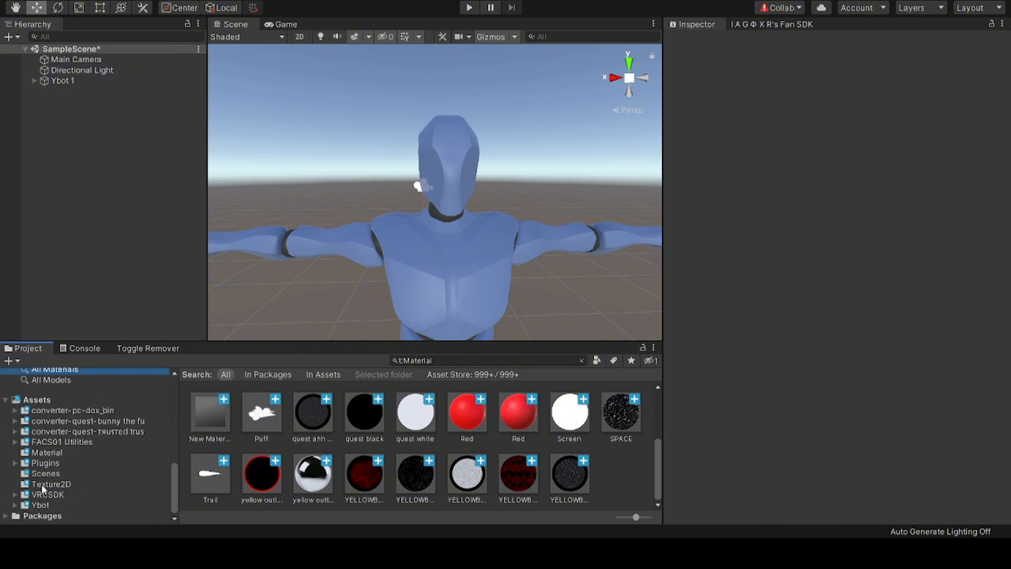
click(30, 401)
click(78, 372)
scroll(474, 298, down, 5)
scroll(490, 228, up, 3)
Step: Try the dark red speckled material and the "quest black" material on the Ybot's body
right_drag(515, 148, 487, 228)
drag(365, 473, 339, 213)
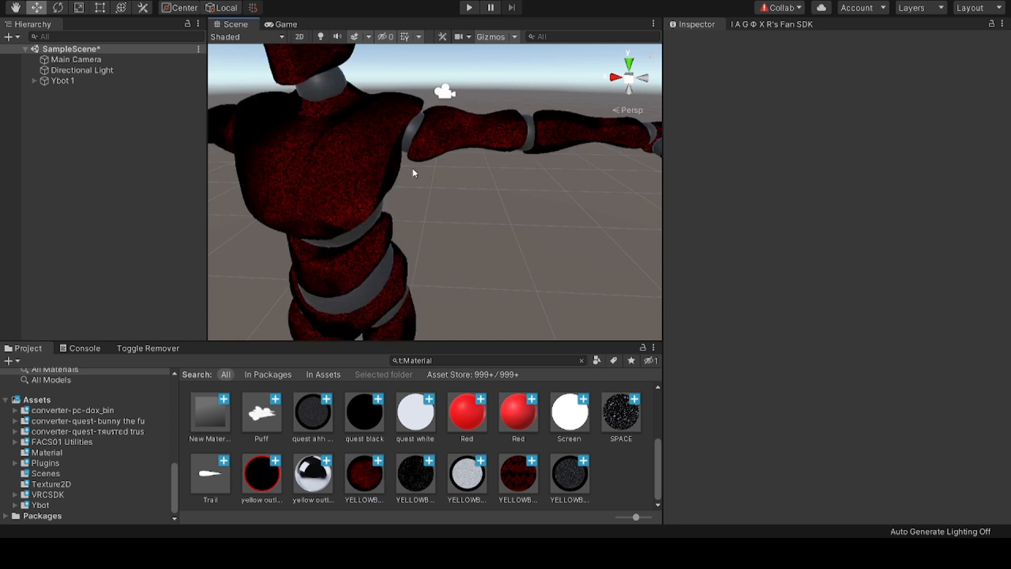
right_drag(413, 173, 406, 258)
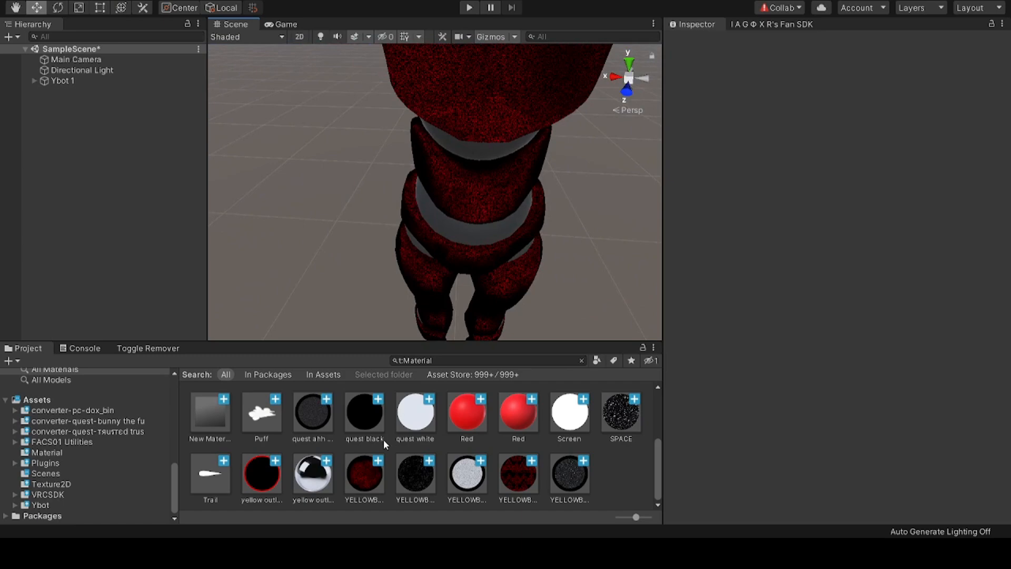
drag(364, 416, 426, 267)
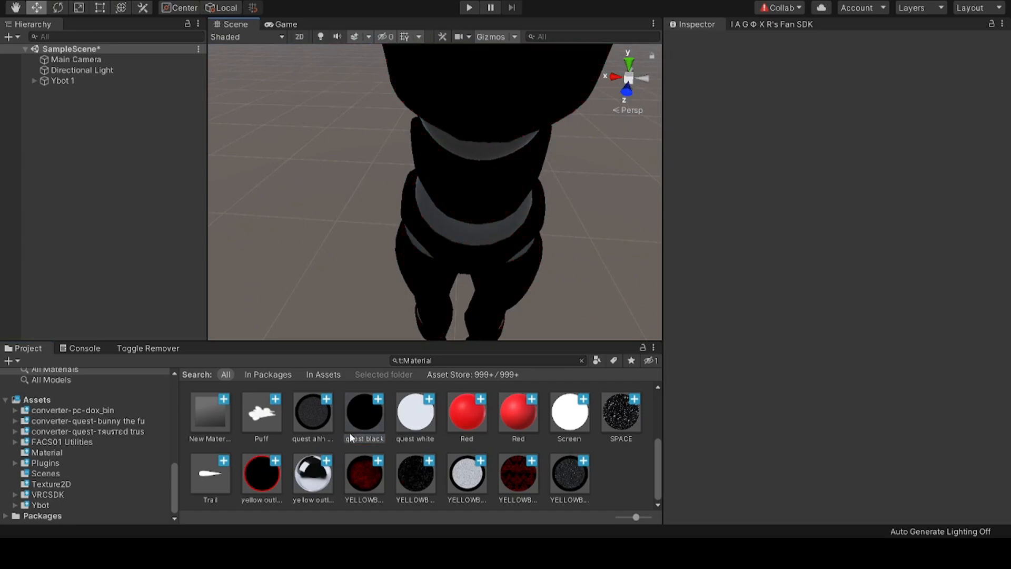
right_drag(452, 226, 323, 168)
key(s)
key(d)
key(w)
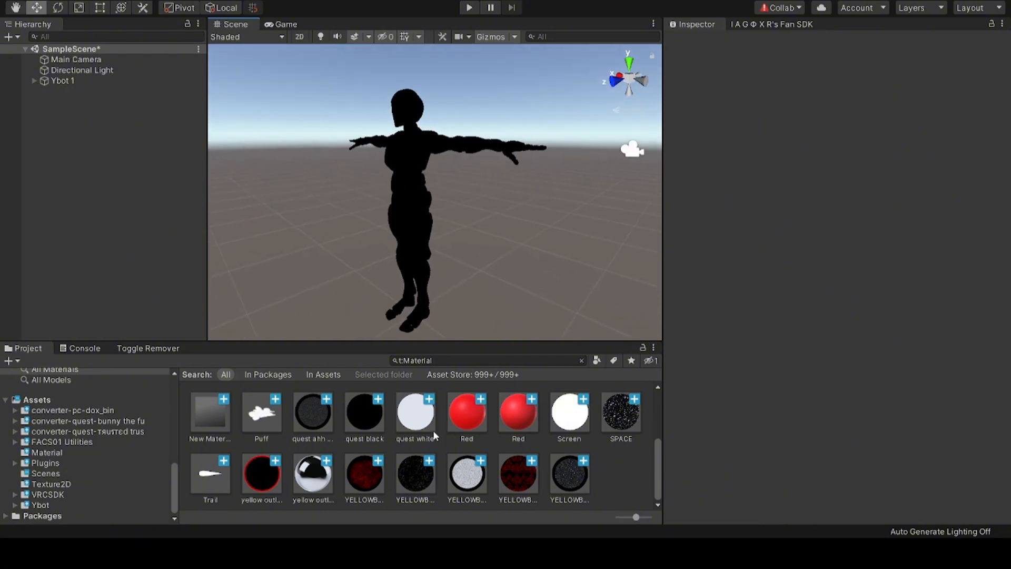
Step: Try the "quest white" and "YELLOWBLUE VR.killzone 43" materials on the Ybot's body and joints
drag(434, 435, 419, 287)
drag(419, 420, 406, 200)
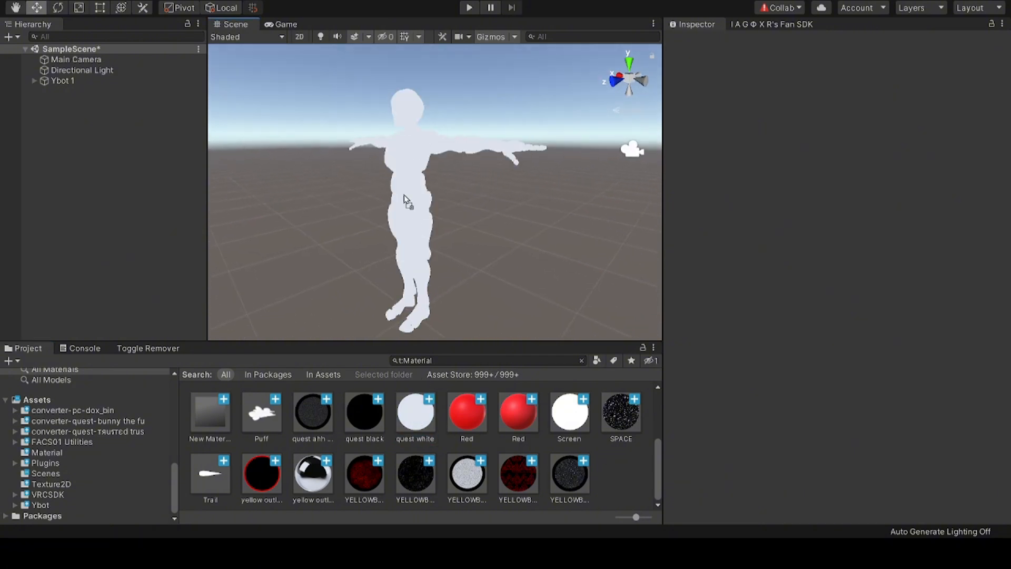
click(467, 473)
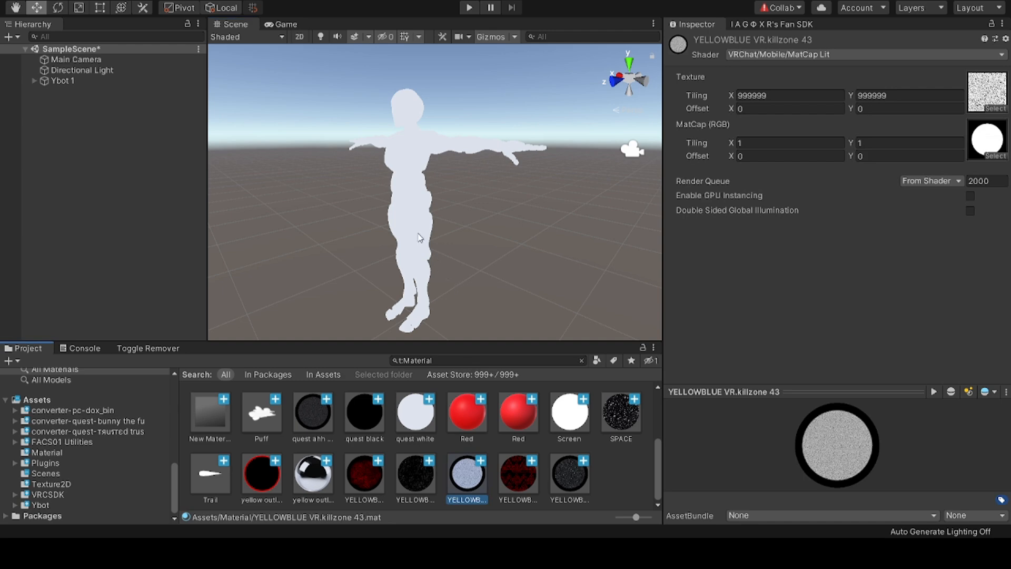
drag(453, 446, 407, 227)
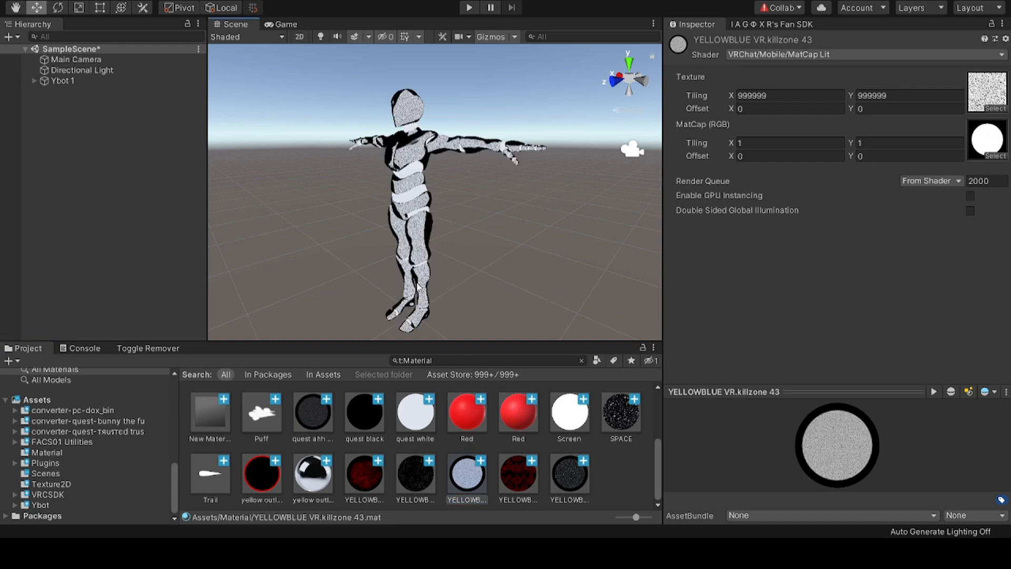
drag(465, 478, 413, 211)
Step: Apply the red-and-black patterned material to the Ybot's joints and the dark grey "quest ahh" material to its body surface
drag(529, 477, 417, 202)
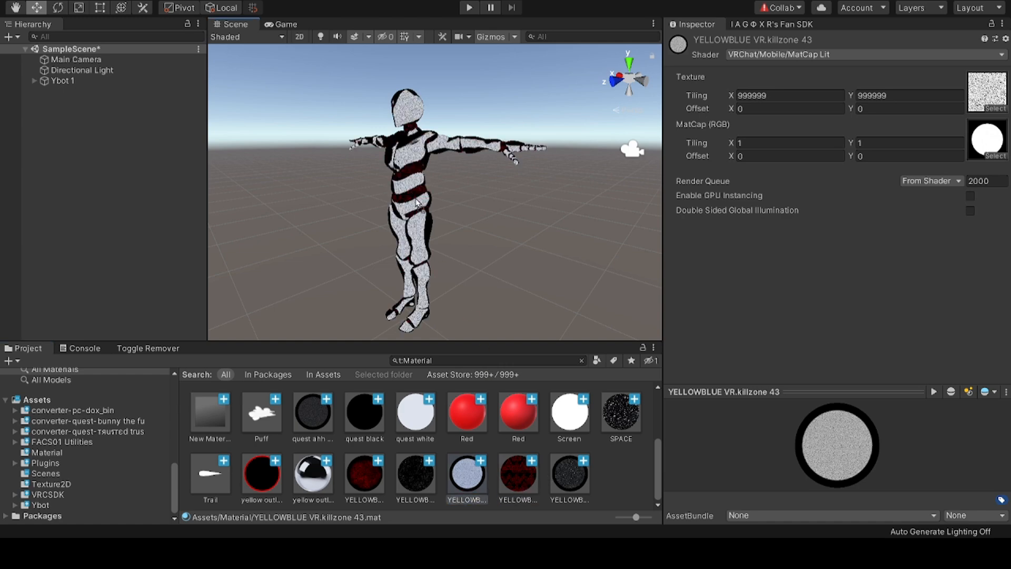
drag(522, 477, 433, 244)
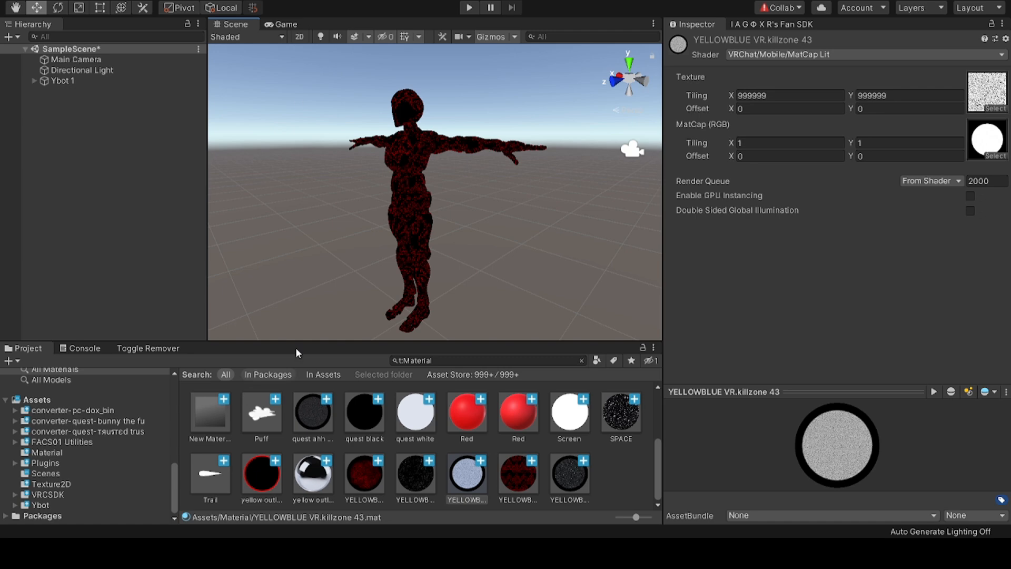
right_drag(295, 316, 357, 330)
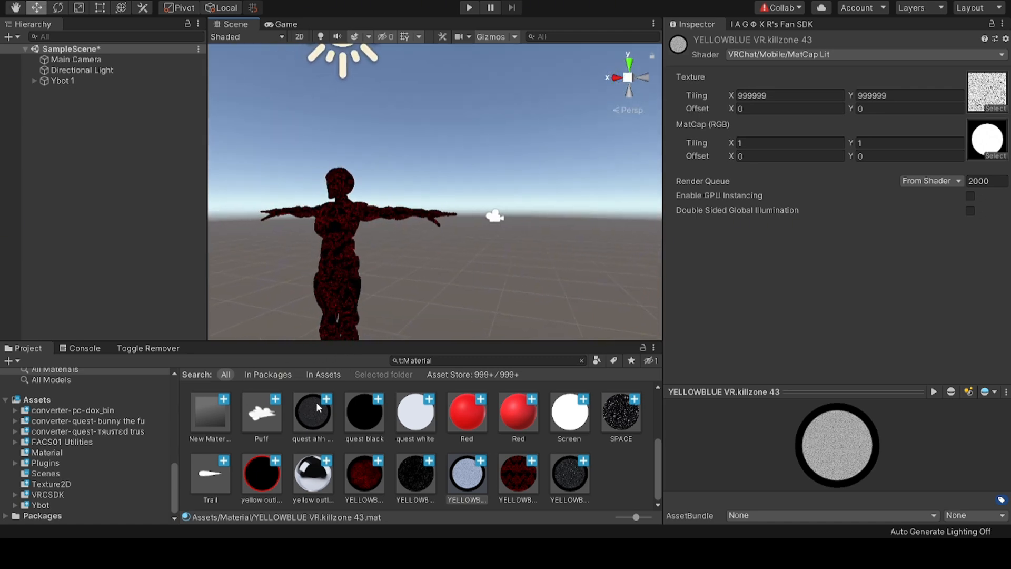
drag(316, 405, 346, 273)
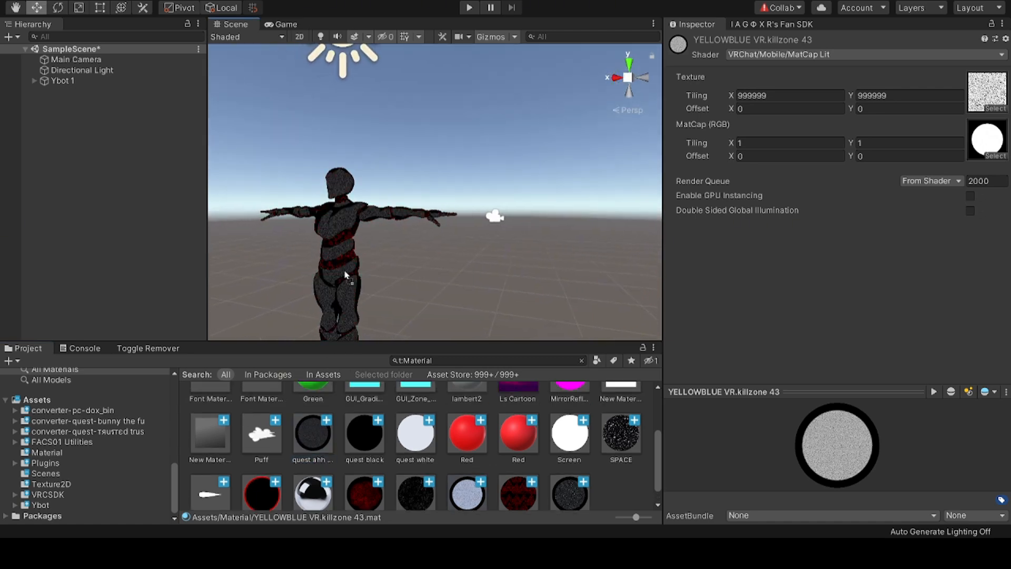
right_drag(346, 274, 470, 282)
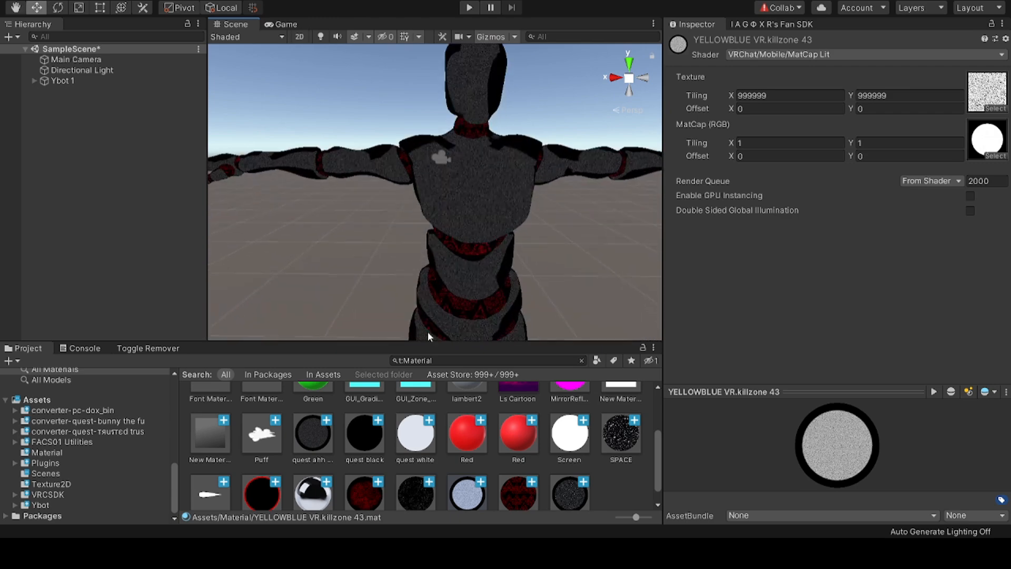
Step: Show the contents of the project's root Assets folder and view the whole Ybot with its new materials
click(66, 350)
click(25, 347)
click(37, 400)
scroll(348, 459, up, 2)
scroll(347, 459, down, 2)
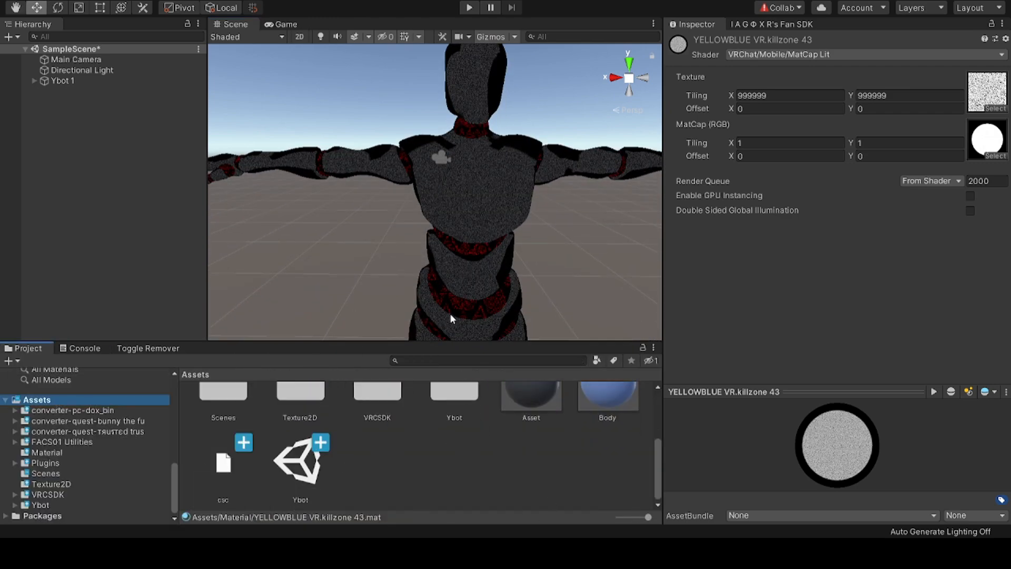
click(349, 270)
key(s)
right_drag(349, 270, 389, 287)
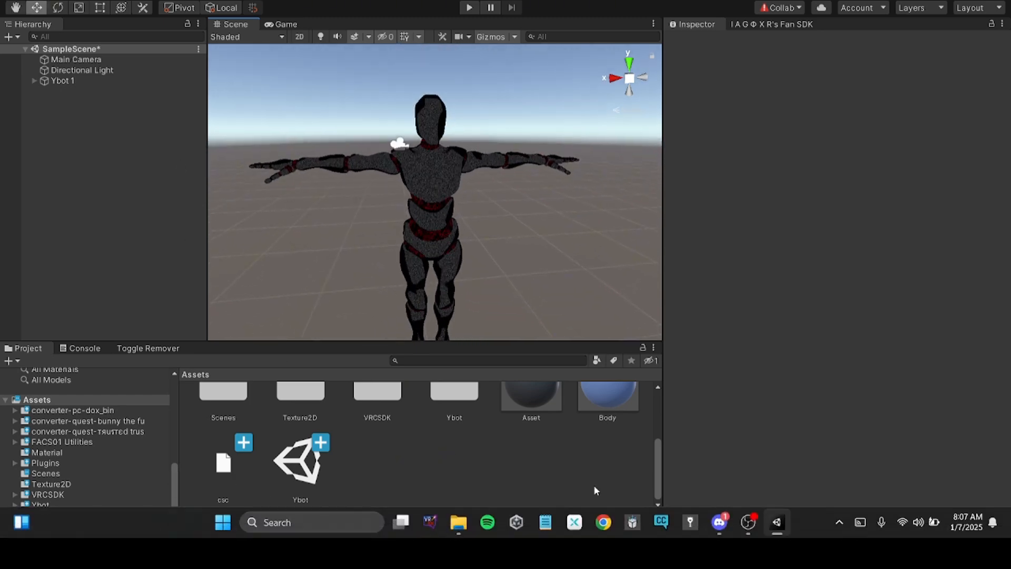
Step: Switch to File Explorer, clear the "cool" search and look through the Unity packages in the "unity shit v2" folder
click(459, 522)
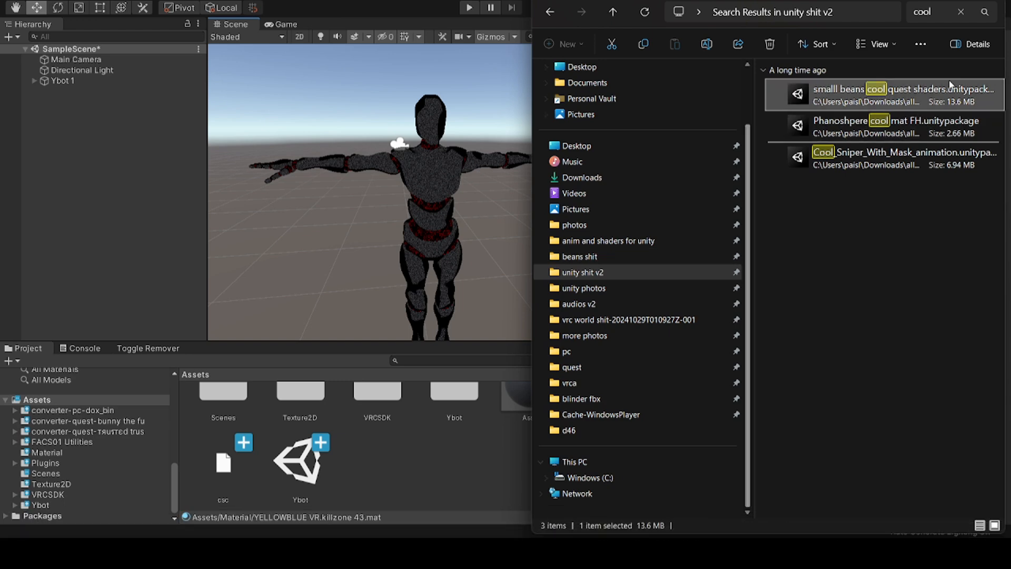
click(960, 11)
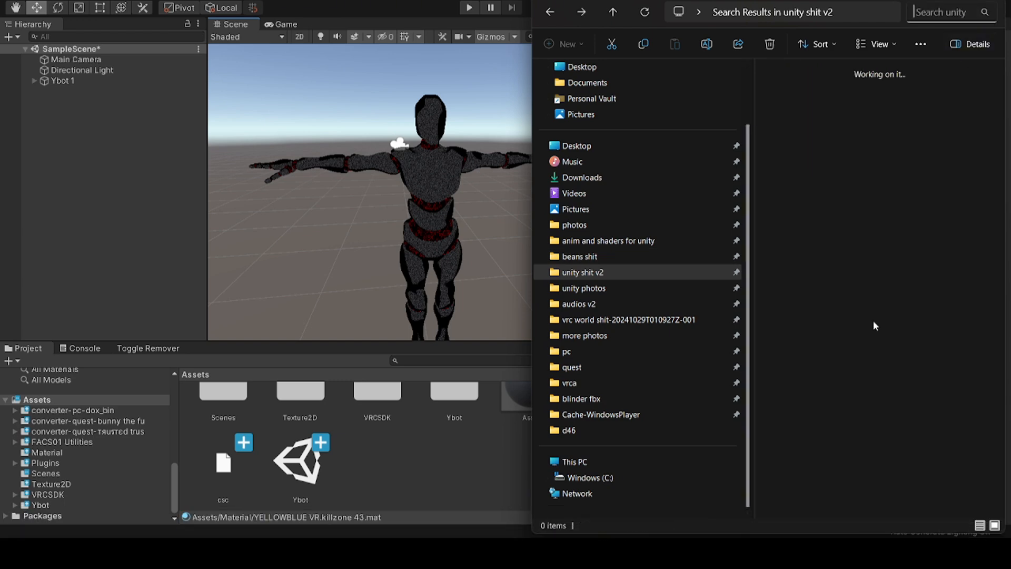
scroll(870, 210, down, 3)
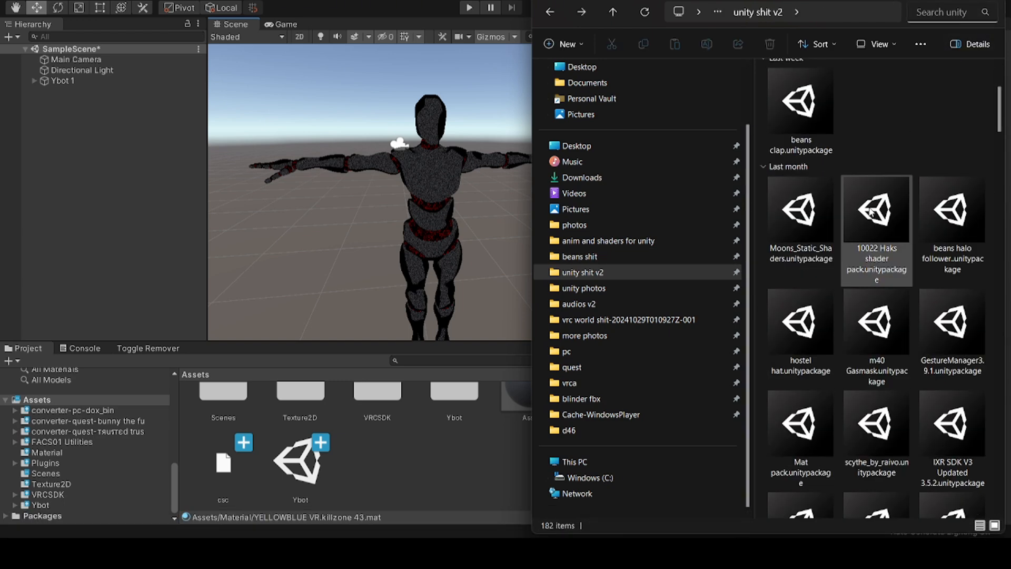
scroll(840, 174, down, 1)
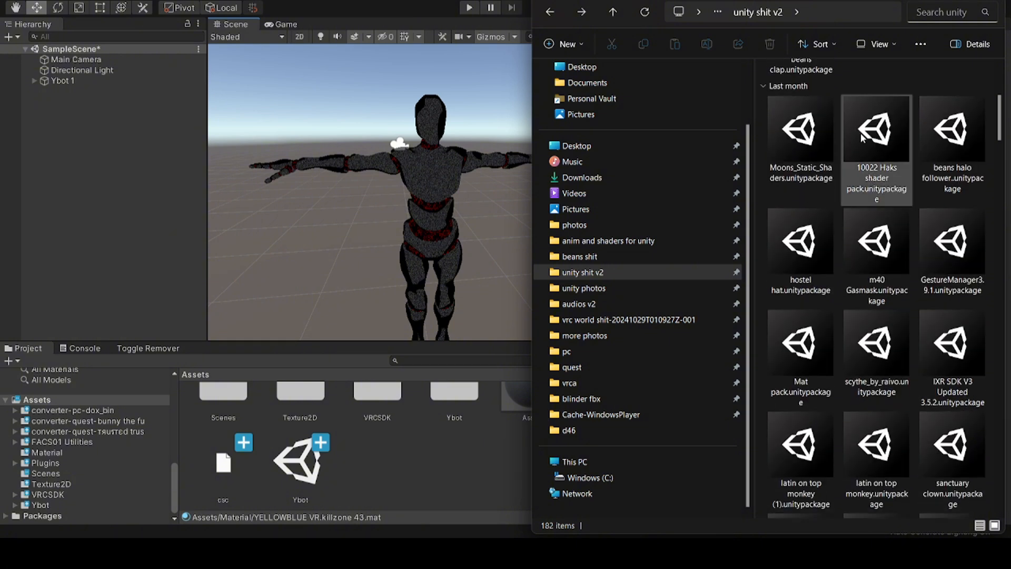
scroll(861, 133, up, 1)
scroll(785, 119, down, 1)
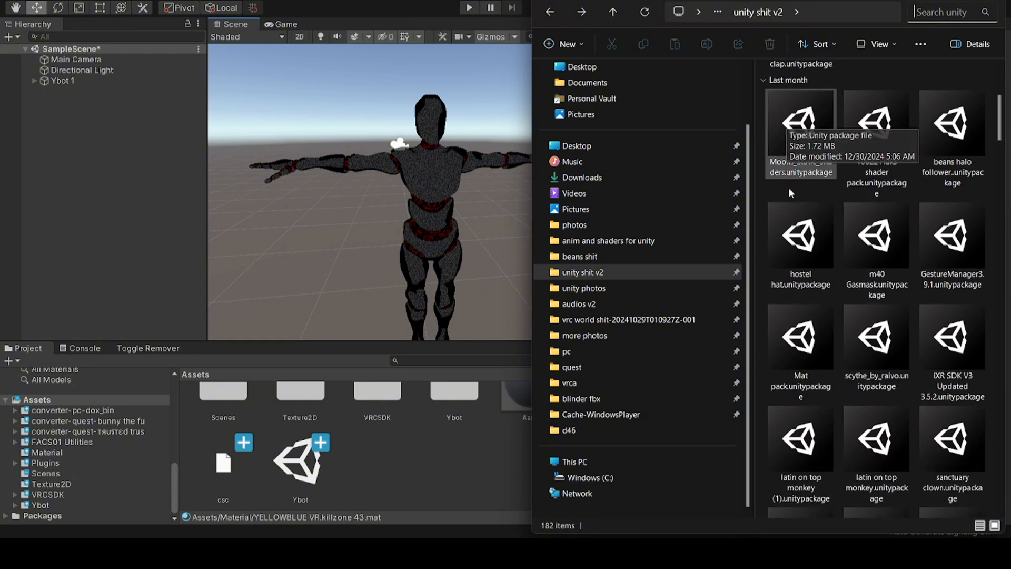
scroll(831, 174, down, 1)
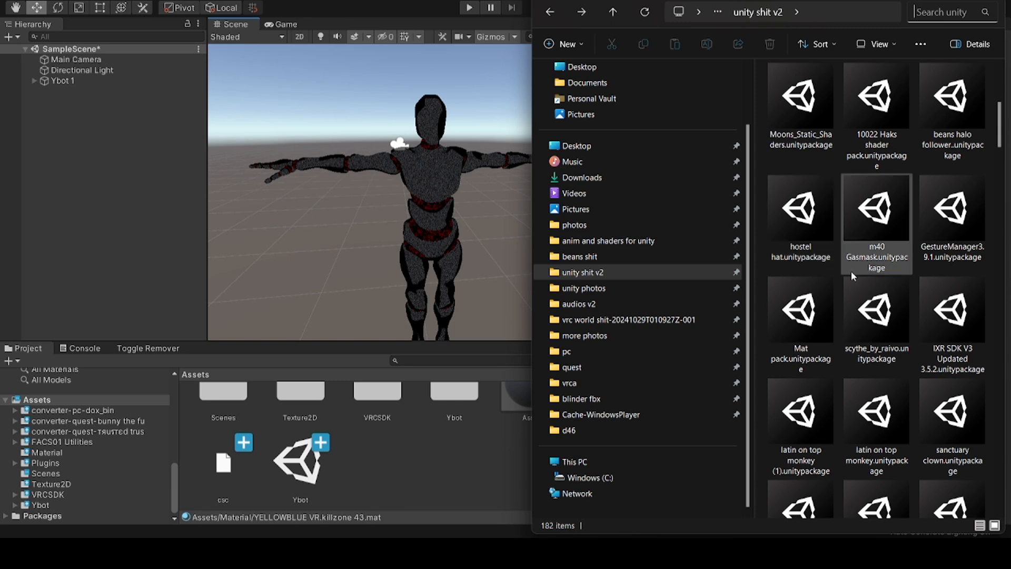
scroll(851, 271, down, 1)
scroll(857, 198, down, 2)
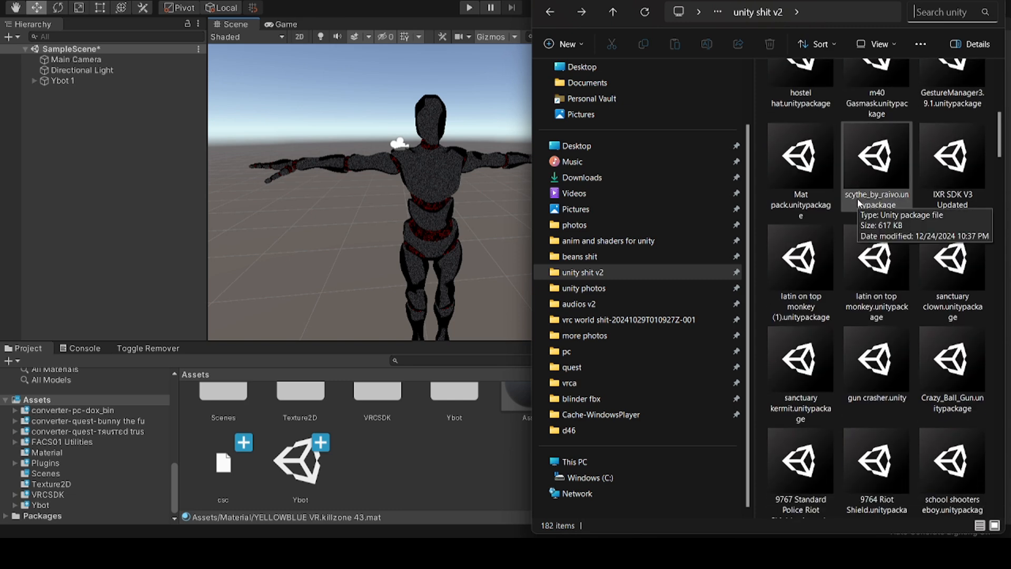
scroll(877, 189, down, 1)
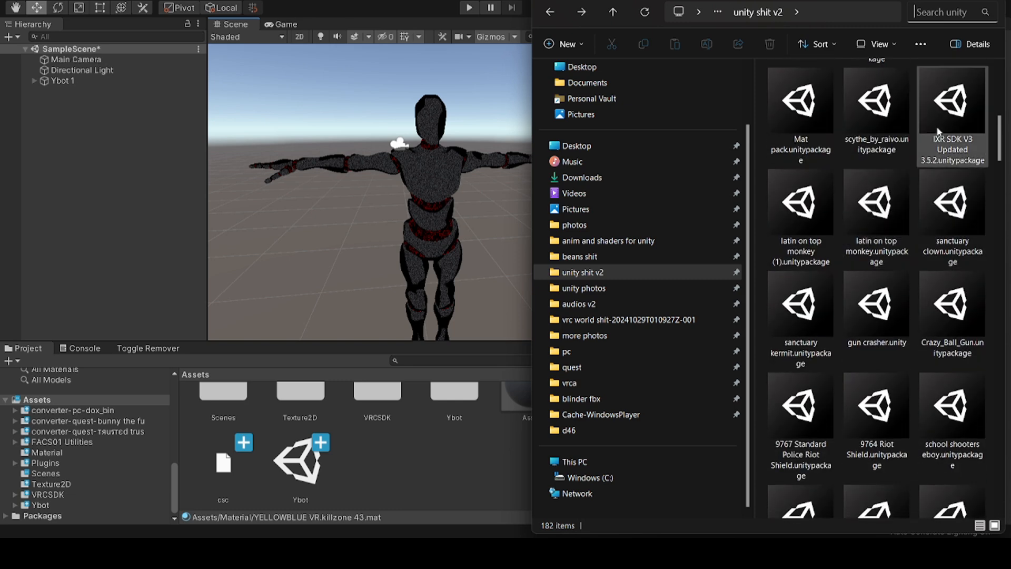
scroll(879, 168, down, 3)
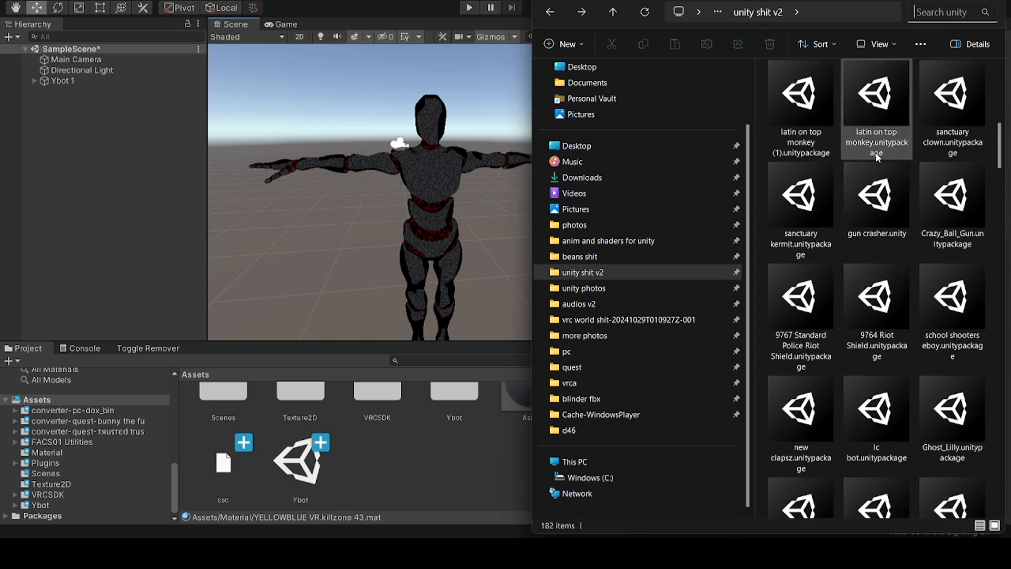
scroll(876, 229, down, 1)
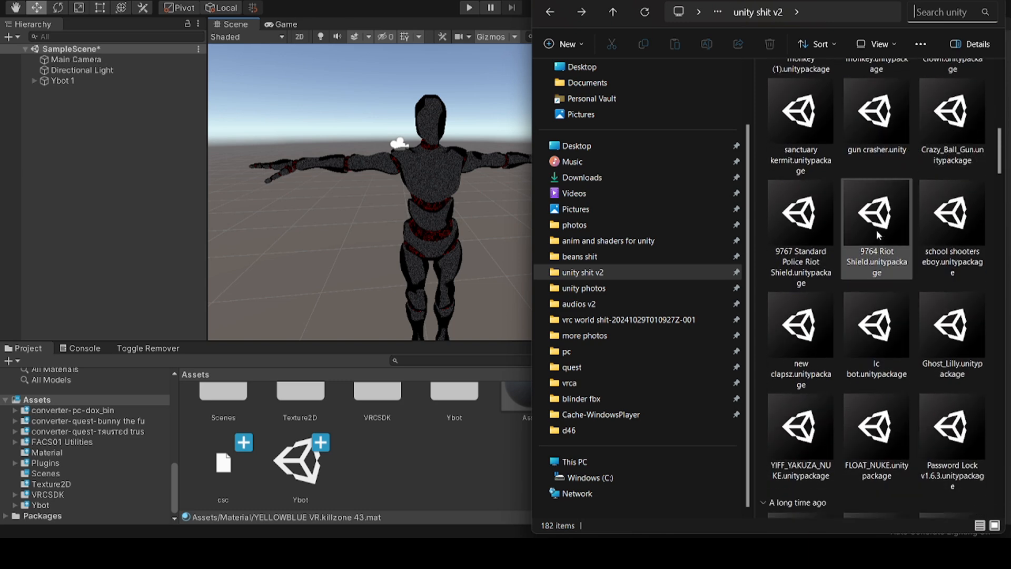
scroll(829, 213, down, 3)
scroll(829, 214, down, 4)
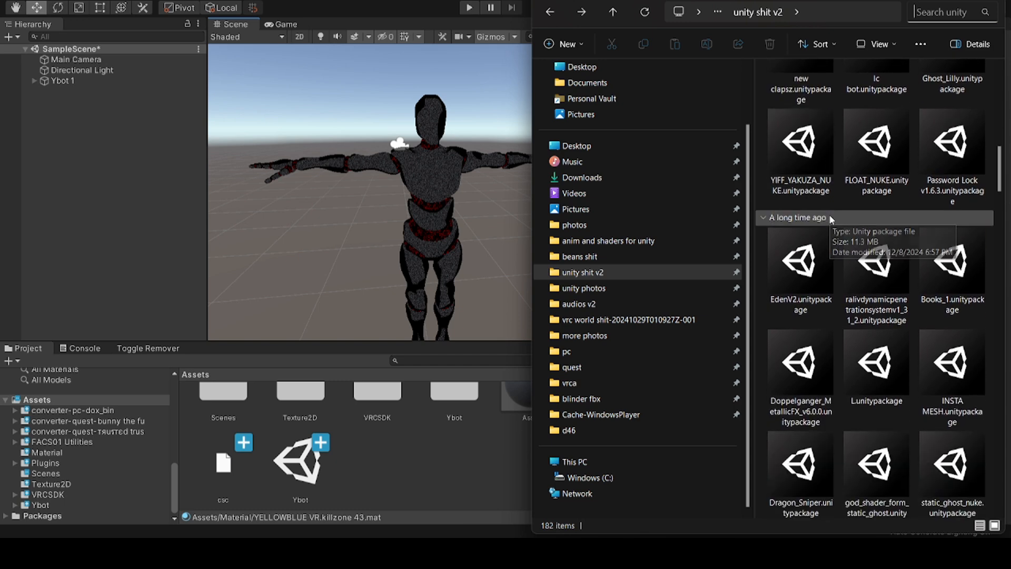
scroll(829, 214, down, 3)
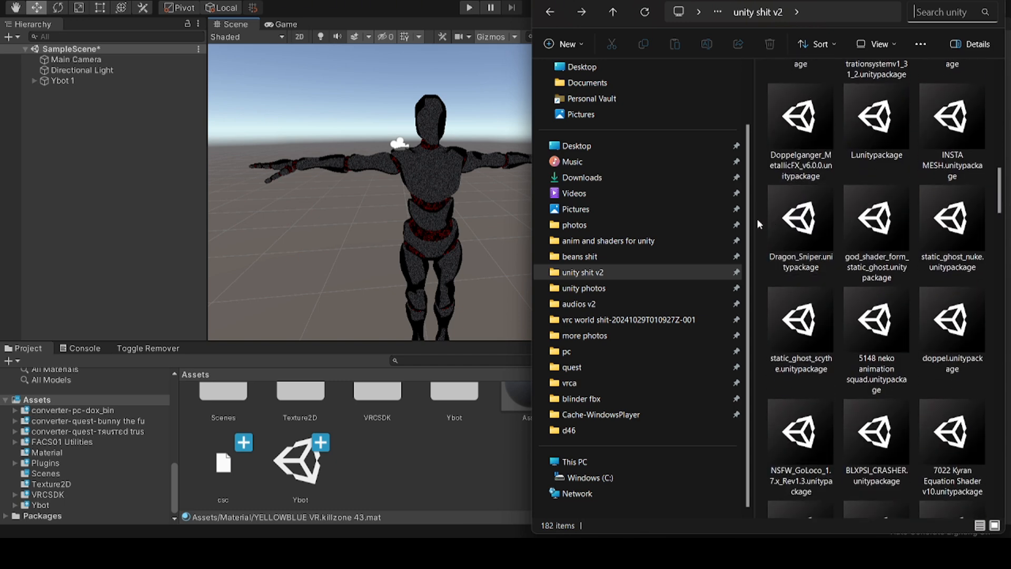
scroll(871, 232, down, 3)
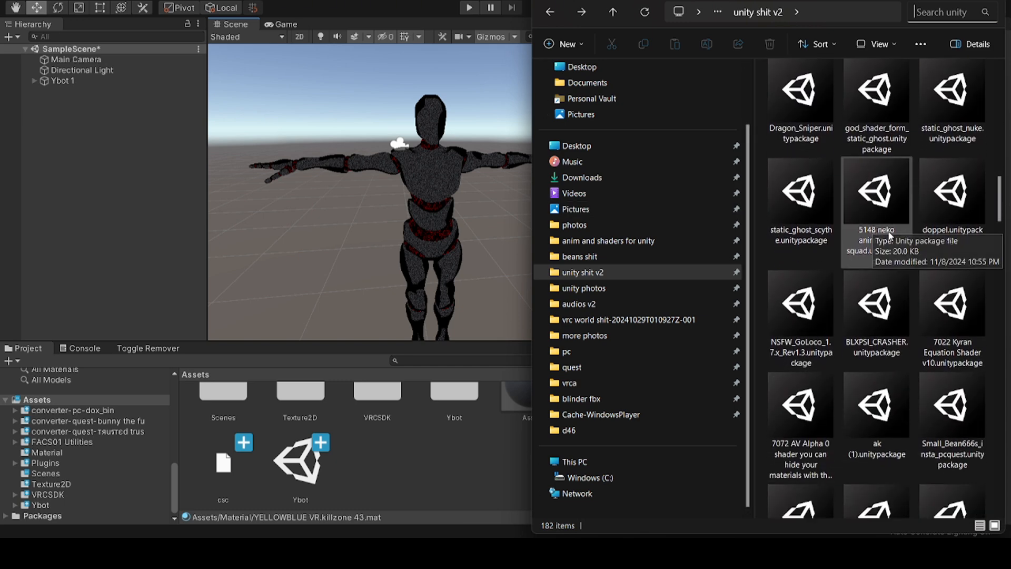
scroll(852, 258, down, 3)
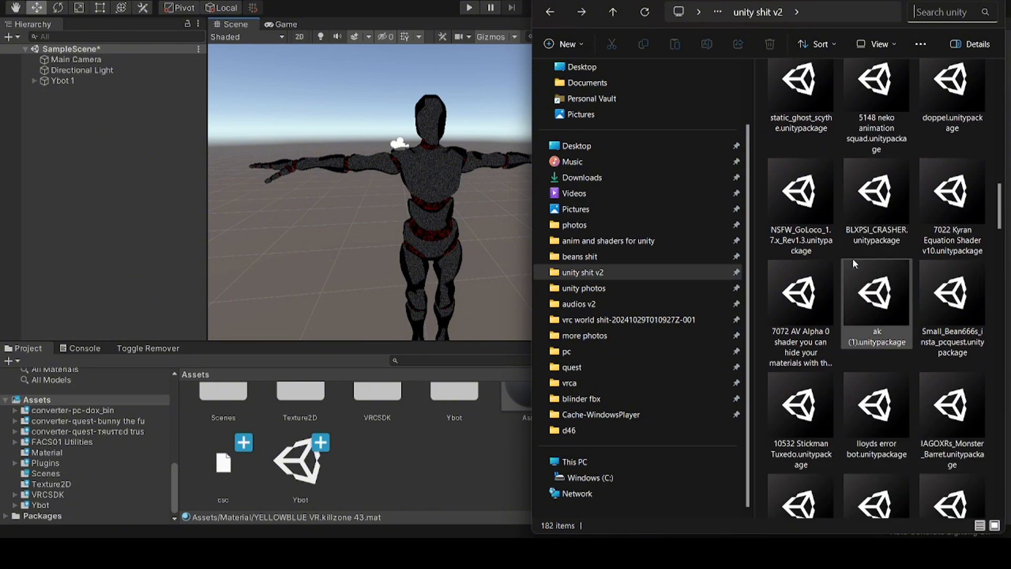
scroll(852, 258, down, 2)
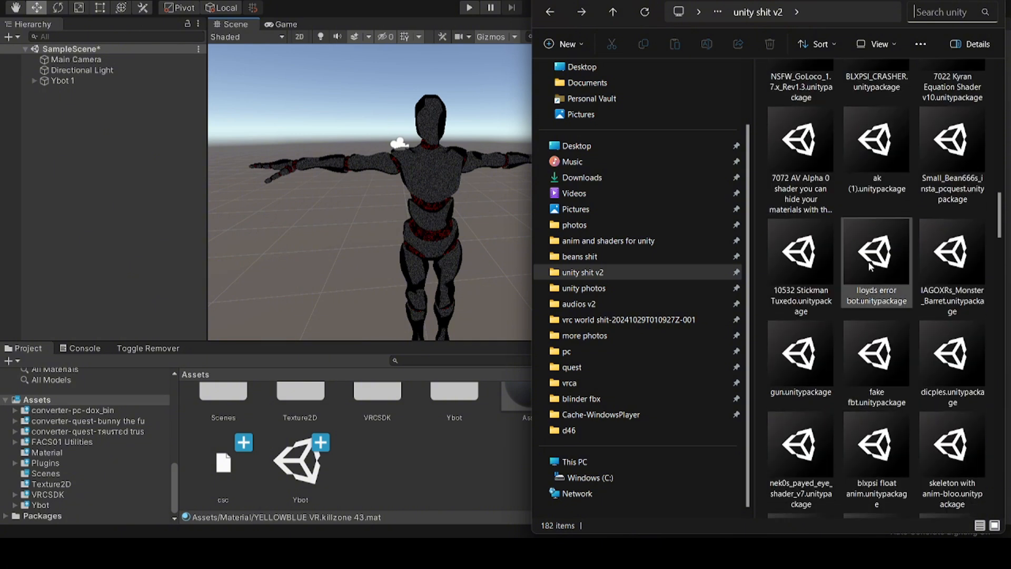
scroll(874, 260, down, 2)
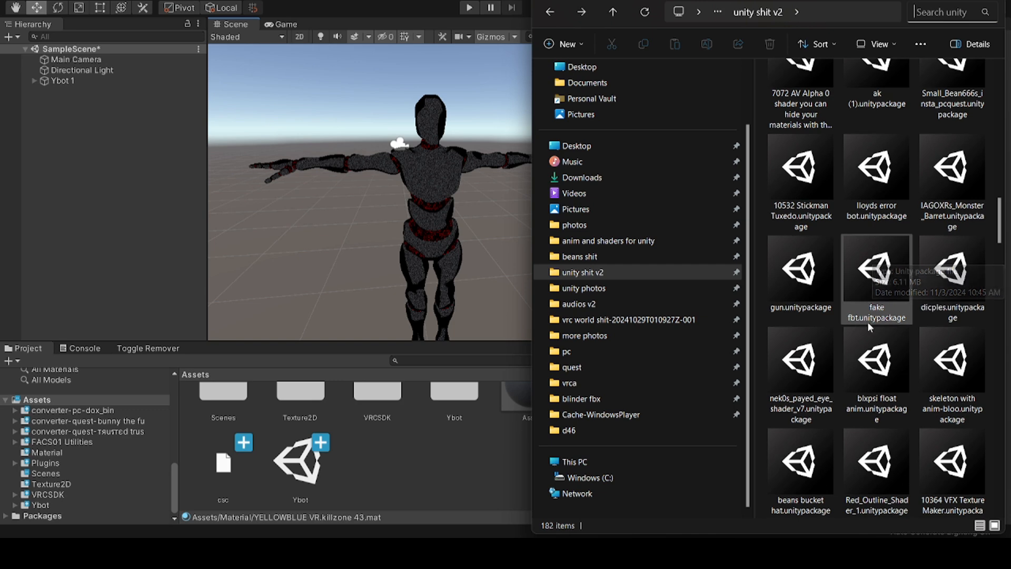
scroll(817, 287, down, 1)
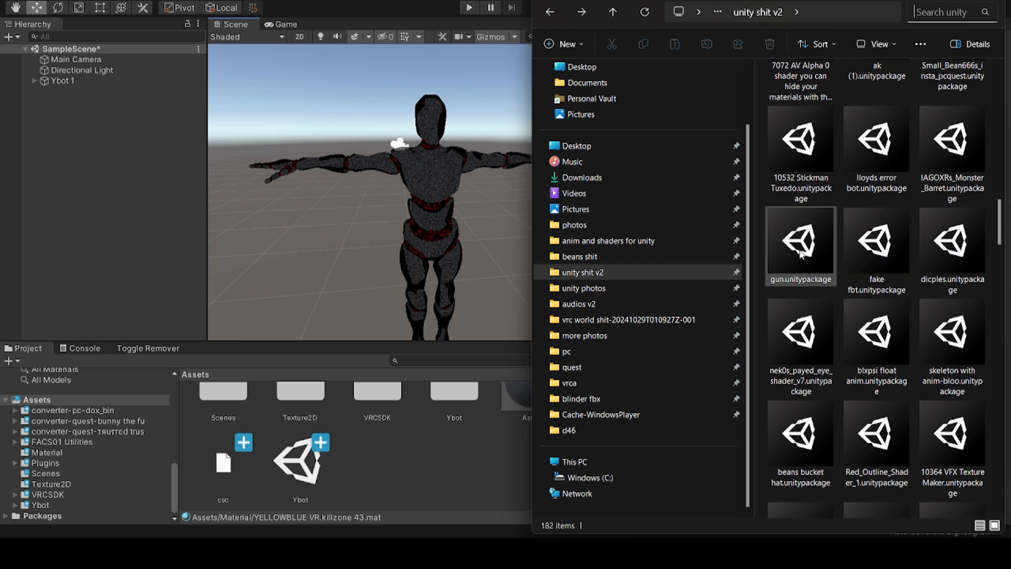
scroll(801, 254, down, 4)
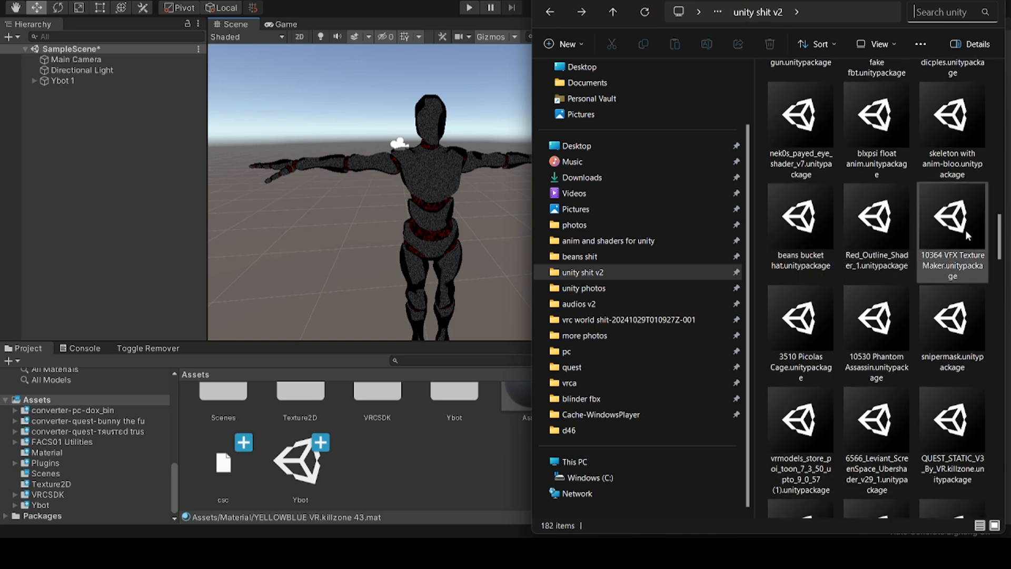
scroll(966, 229, down, 2)
scroll(870, 225, down, 1)
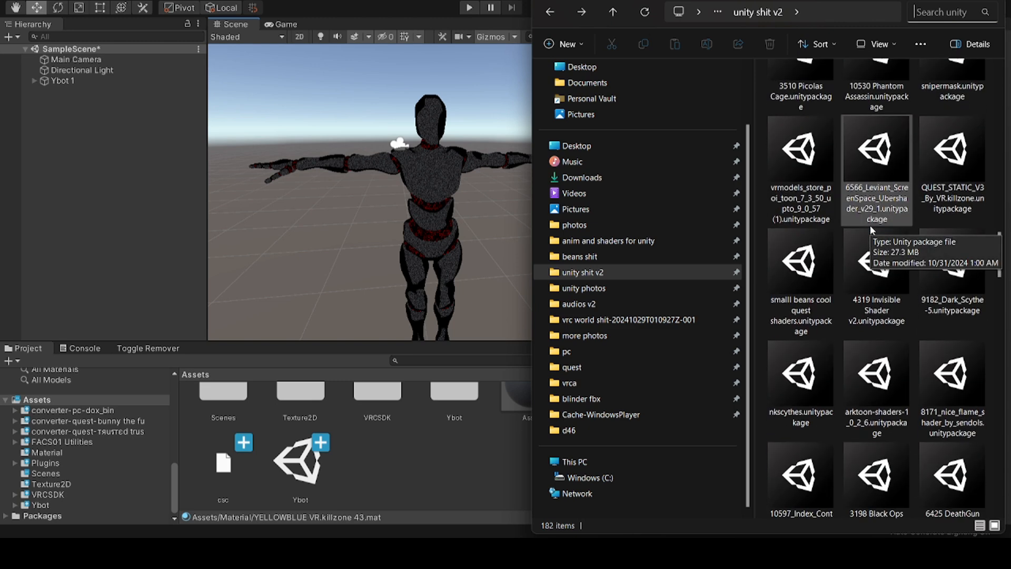
scroll(870, 226, down, 2)
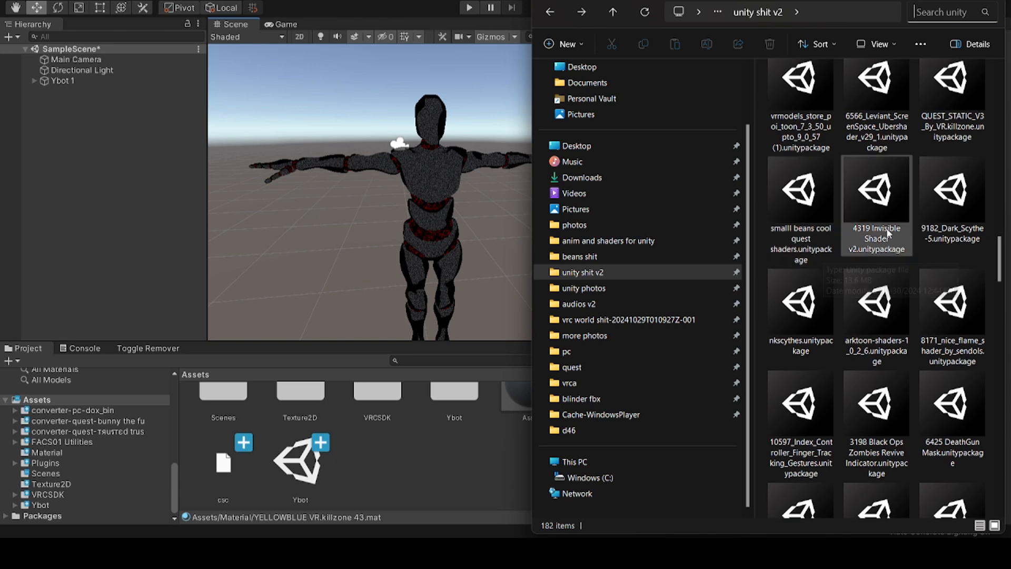
scroll(876, 247, down, 2)
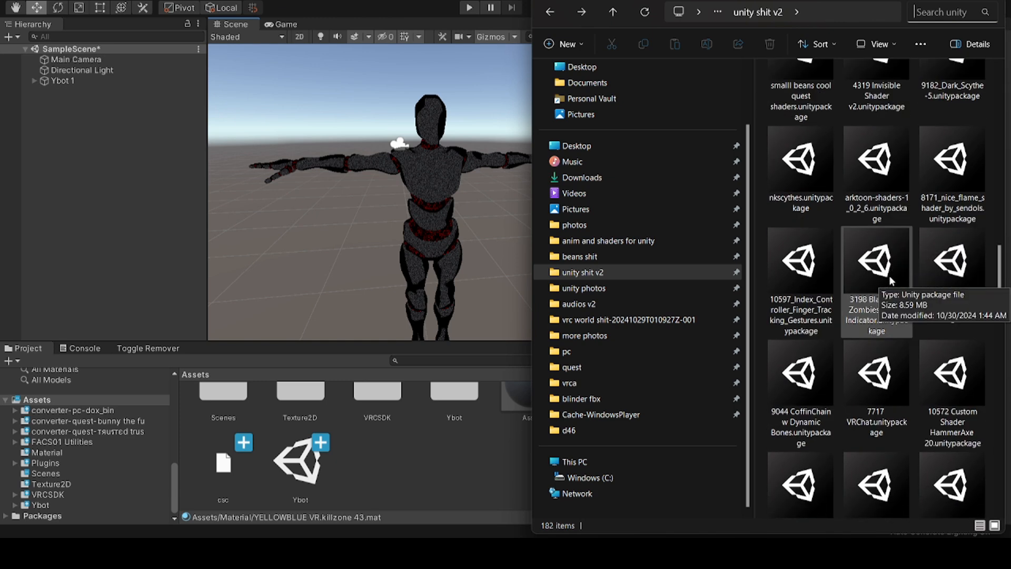
scroll(877, 284, down, 4)
scroll(892, 280, down, 2)
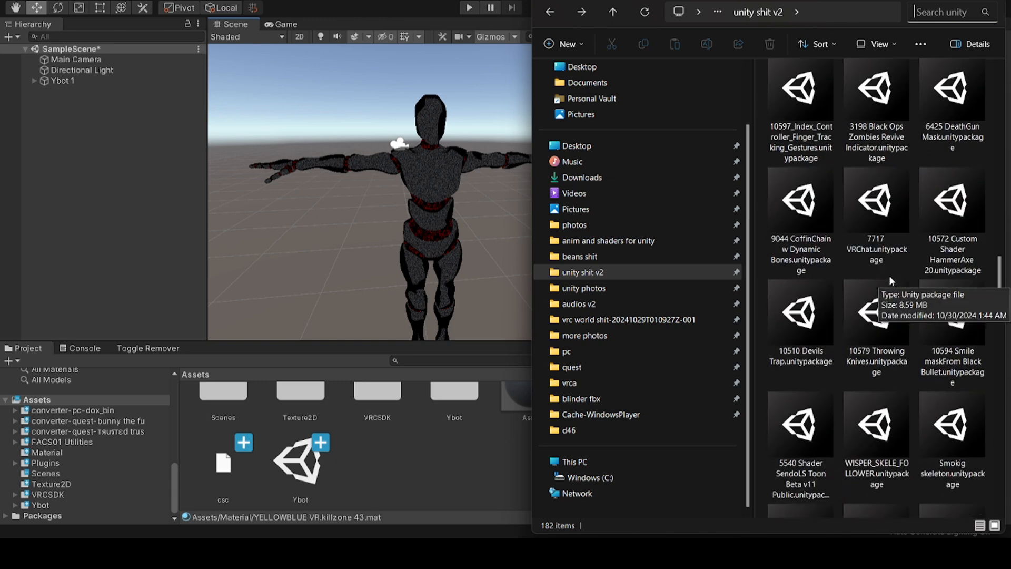
scroll(891, 280, down, 15)
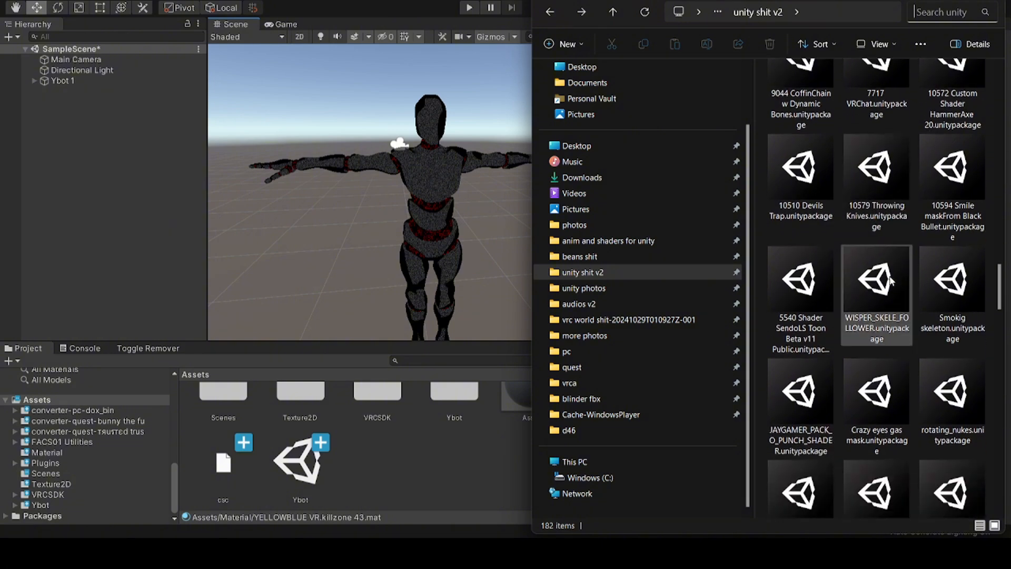
scroll(860, 393, down, 10)
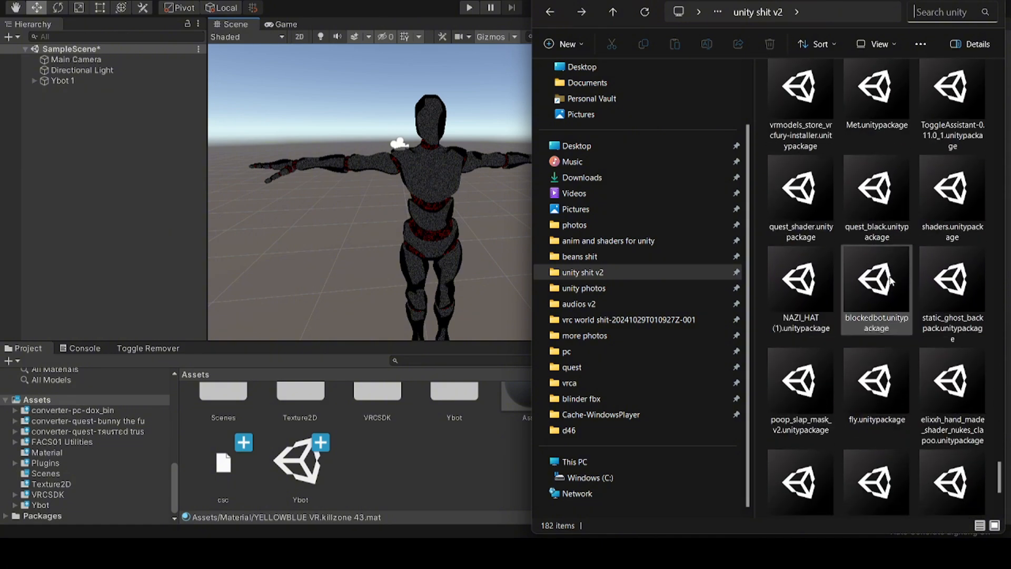
Step: Import the complete elixxh_hand_made_shader_nukes_clapoo package from the package folder into the Unity project's Assets
scroll(831, 421, up, 3)
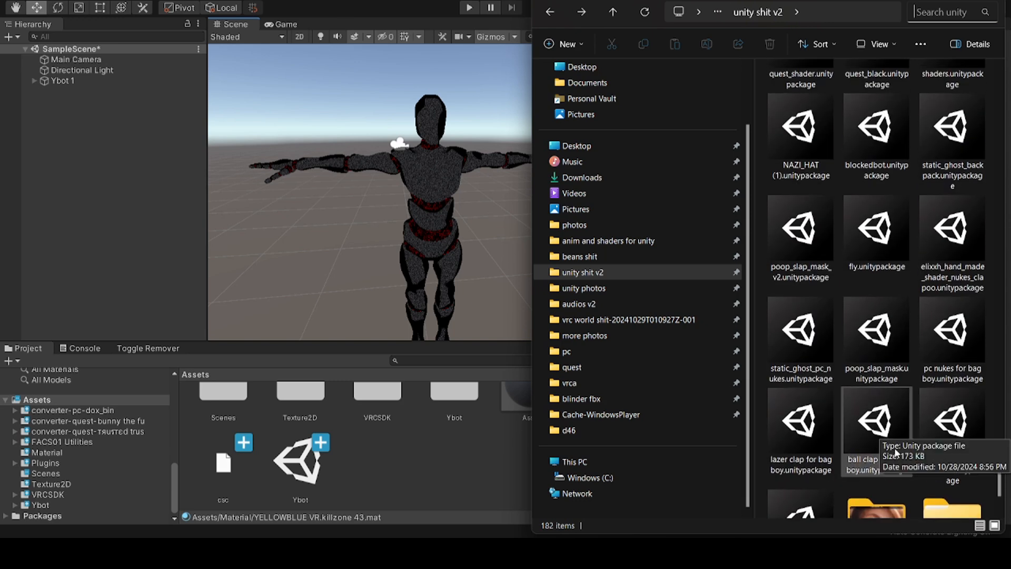
scroll(885, 442, up, 1)
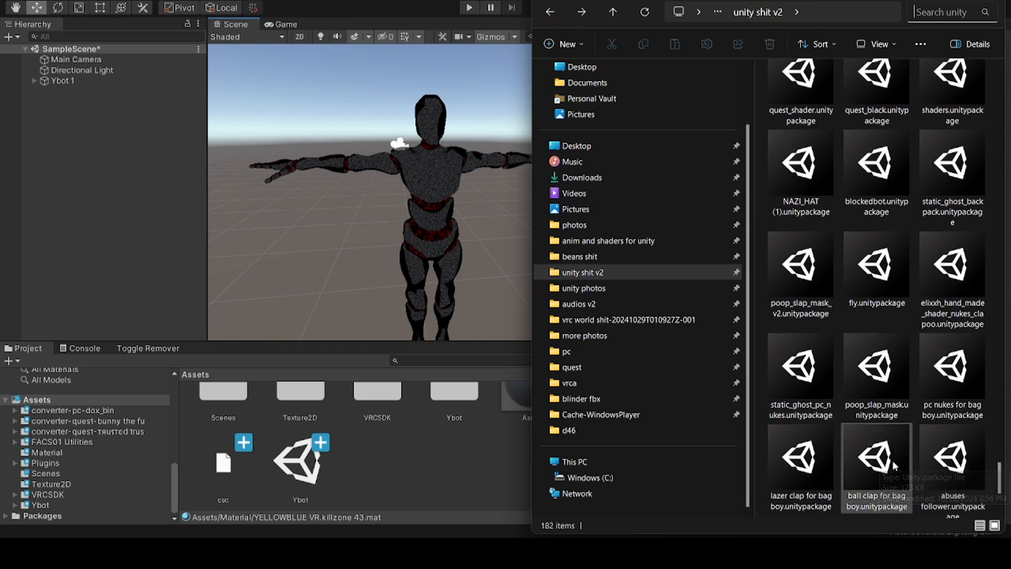
scroll(800, 436, up, 2)
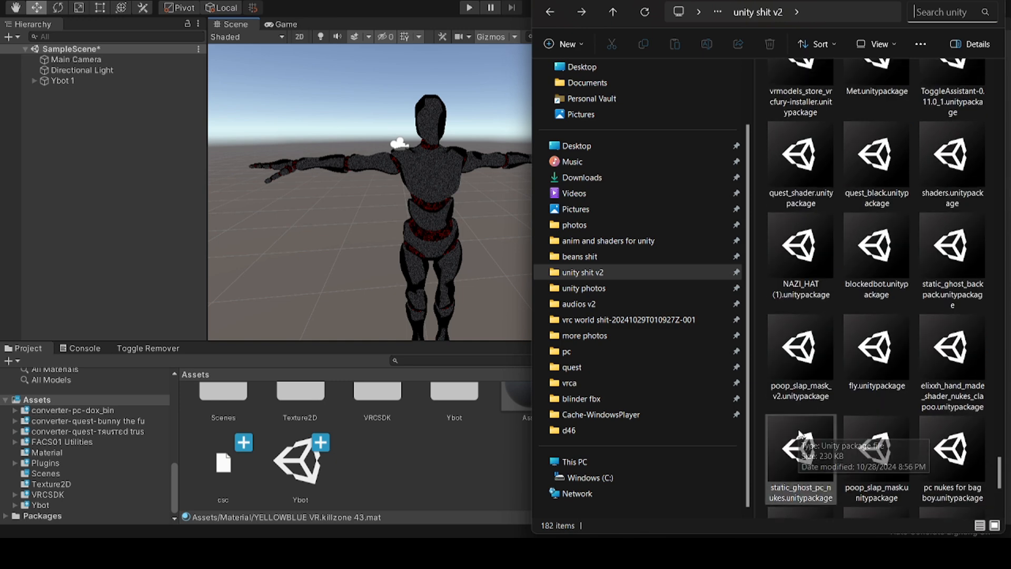
scroll(800, 436, up, 3)
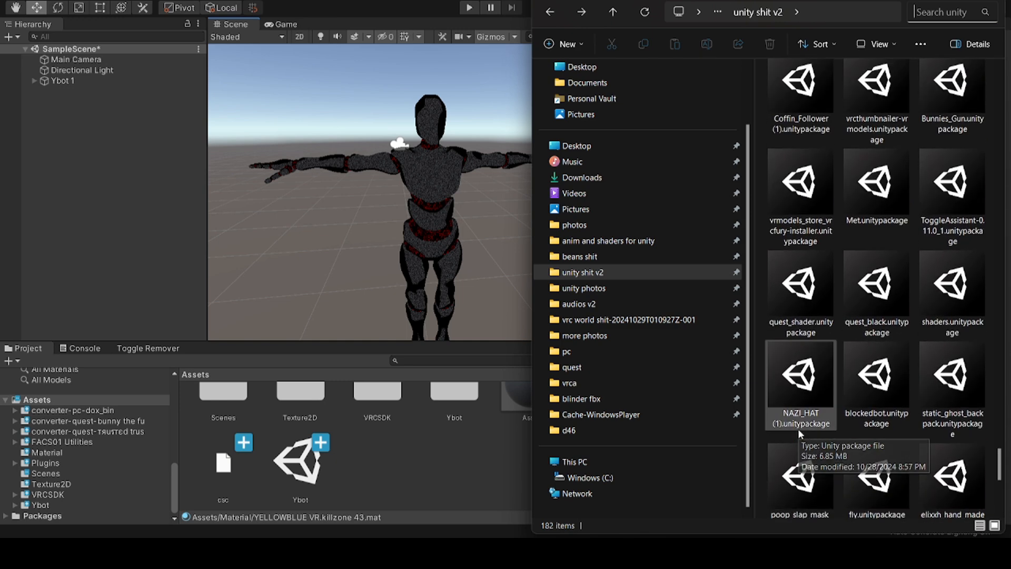
drag(944, 407, 410, 457)
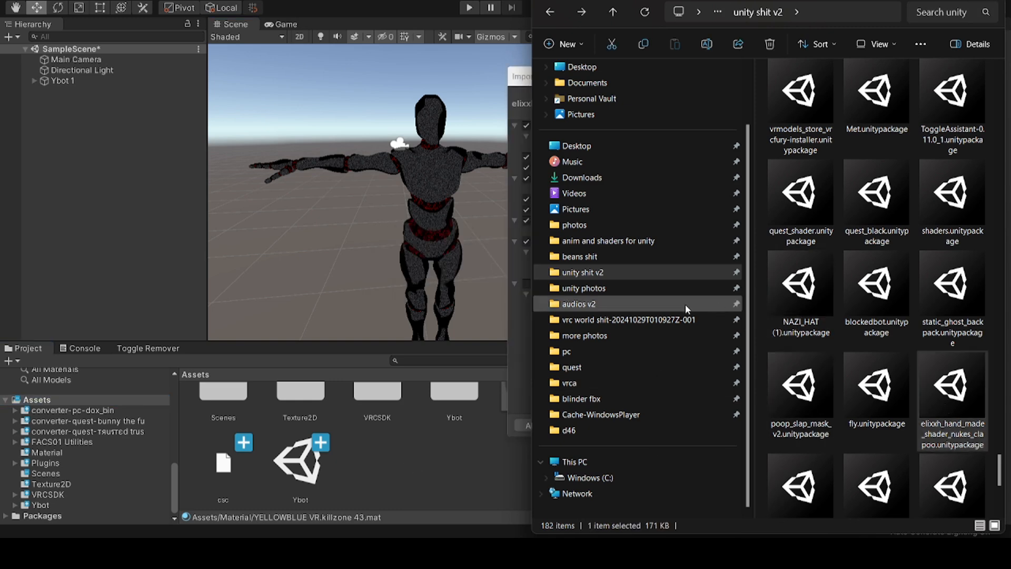
click(501, 321)
click(811, 425)
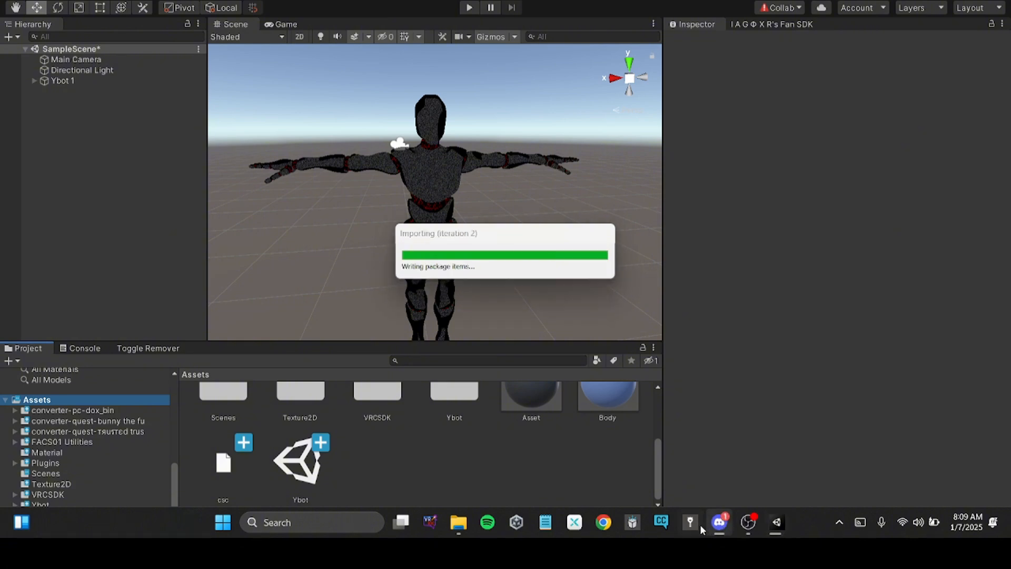
Step: Search the package folder in File Explorer for "hol" and import The_Holy_Nuke.unitypackage into the Unity project's Assets
click(459, 522)
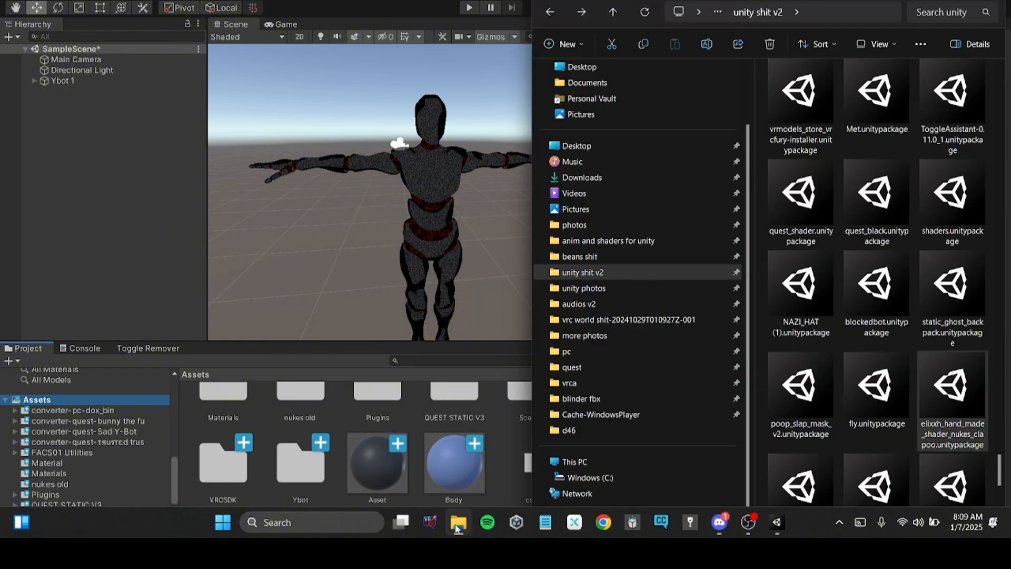
click(925, 13)
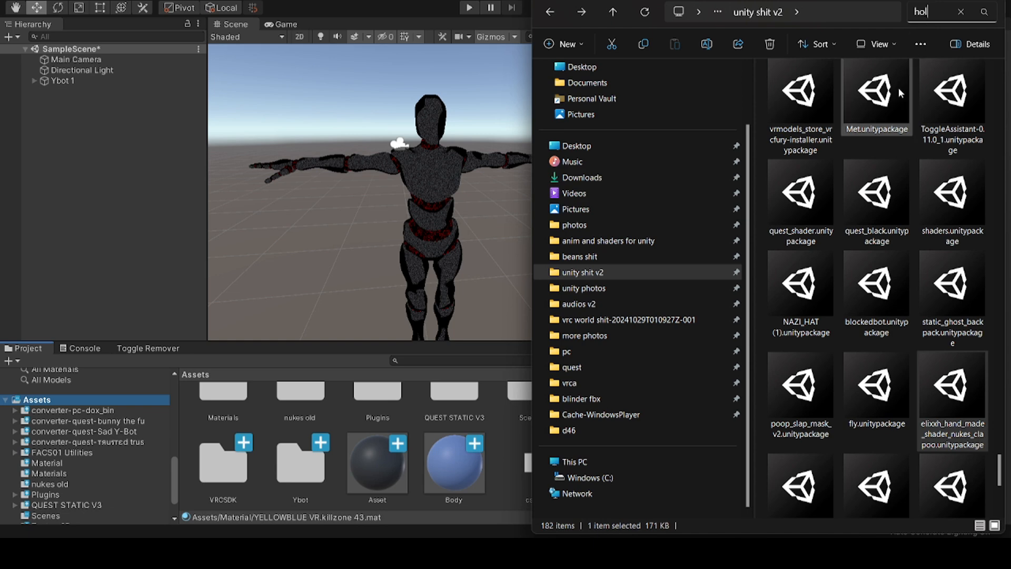
click(869, 95)
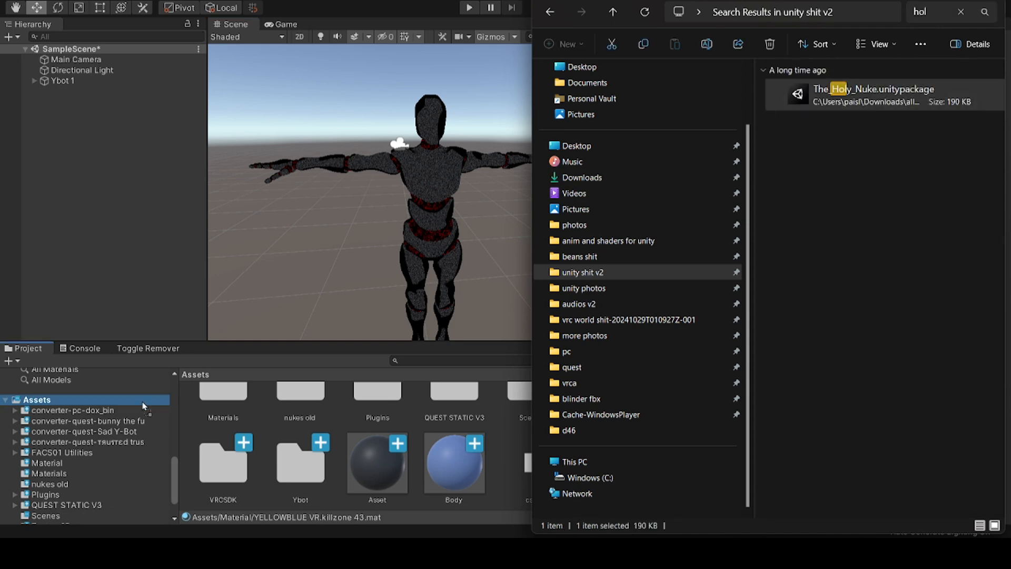
drag(143, 406, 144, 406)
click(811, 425)
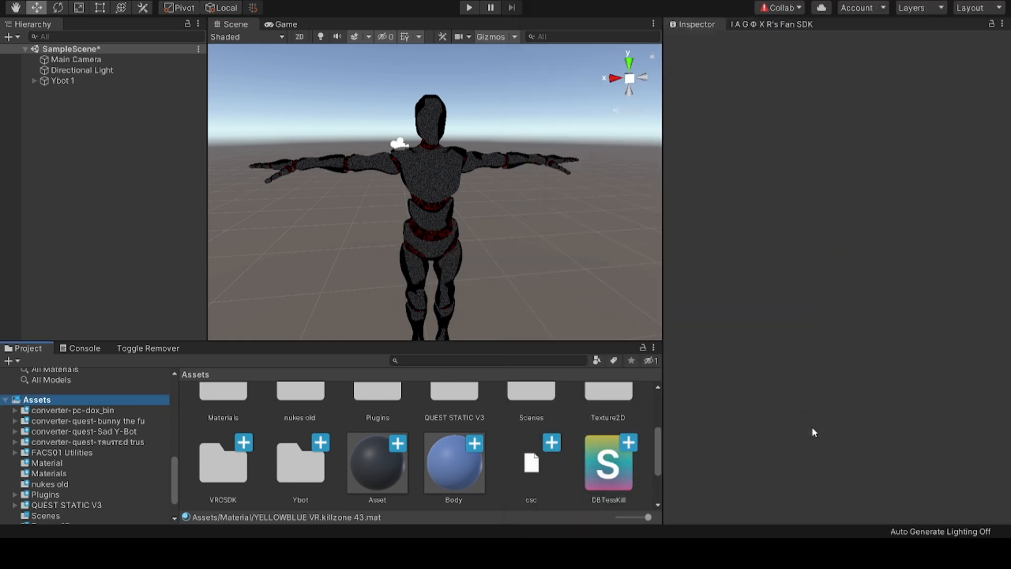
click(717, 523)
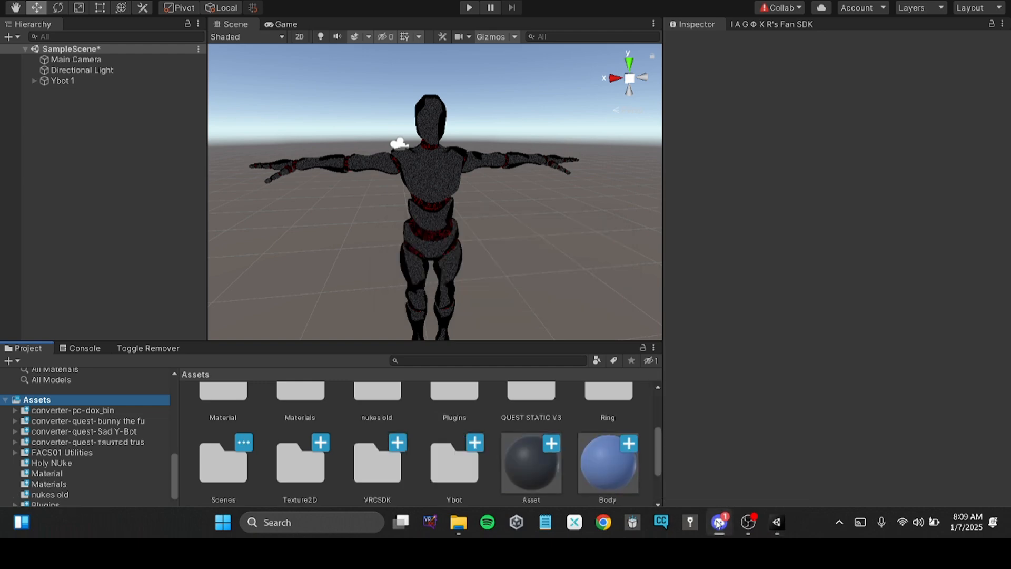
Step: Switch to File Explorer and clear the "hol" search to list the whole "unity shit v2" folder
click(470, 526)
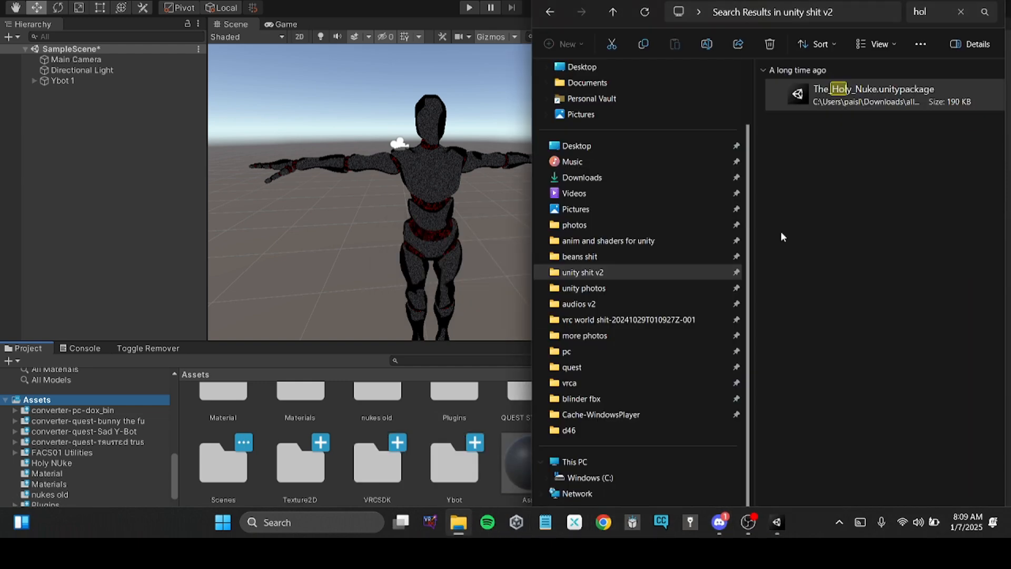
click(916, 11)
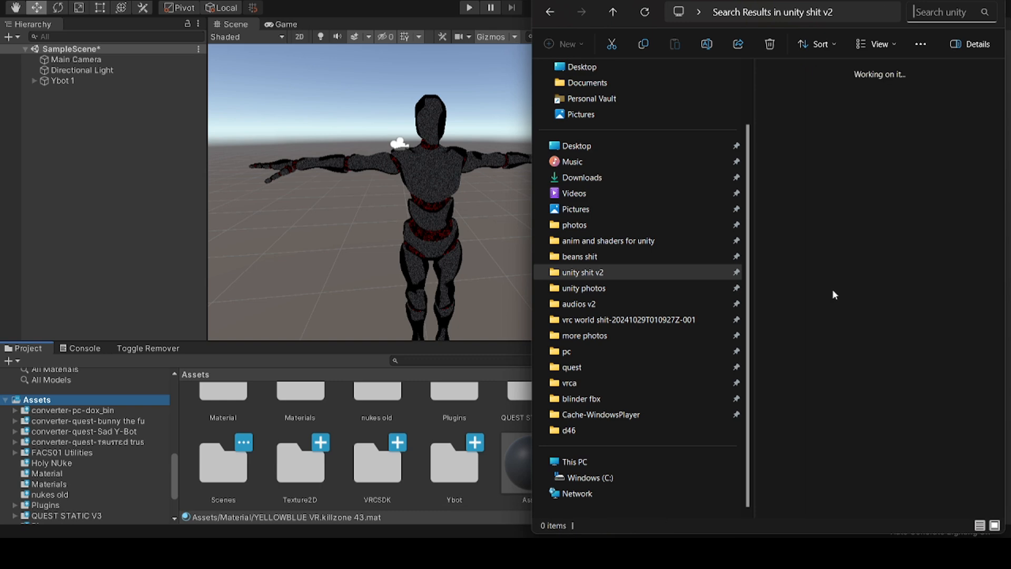
scroll(805, 247, up, 3)
scroll(808, 421, down, 3)
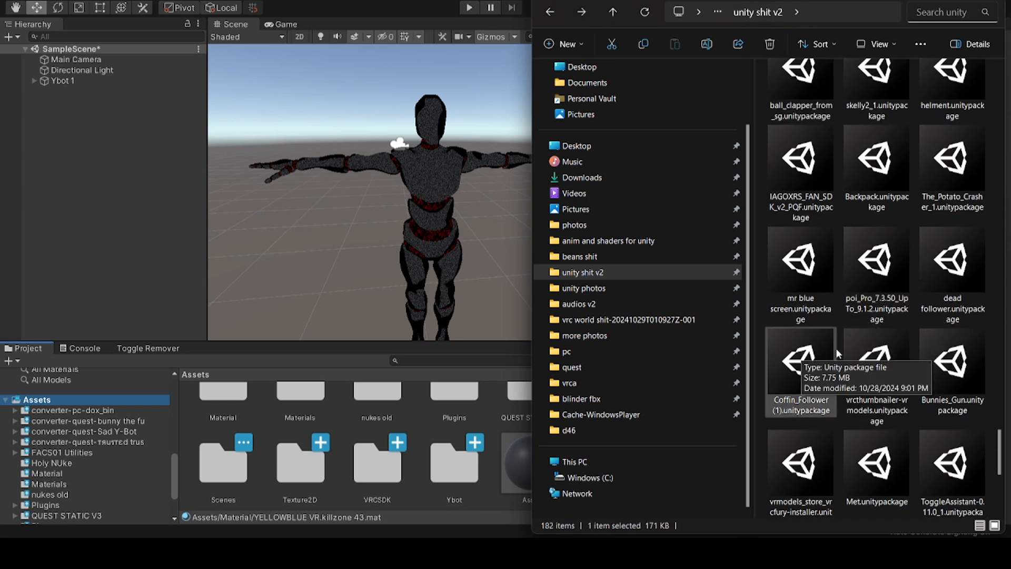
Step: Look through the newest Unity packages from the start of the folder, selecting the beans halo follower package
scroll(835, 358, up, 15)
scroll(832, 348, up, 10)
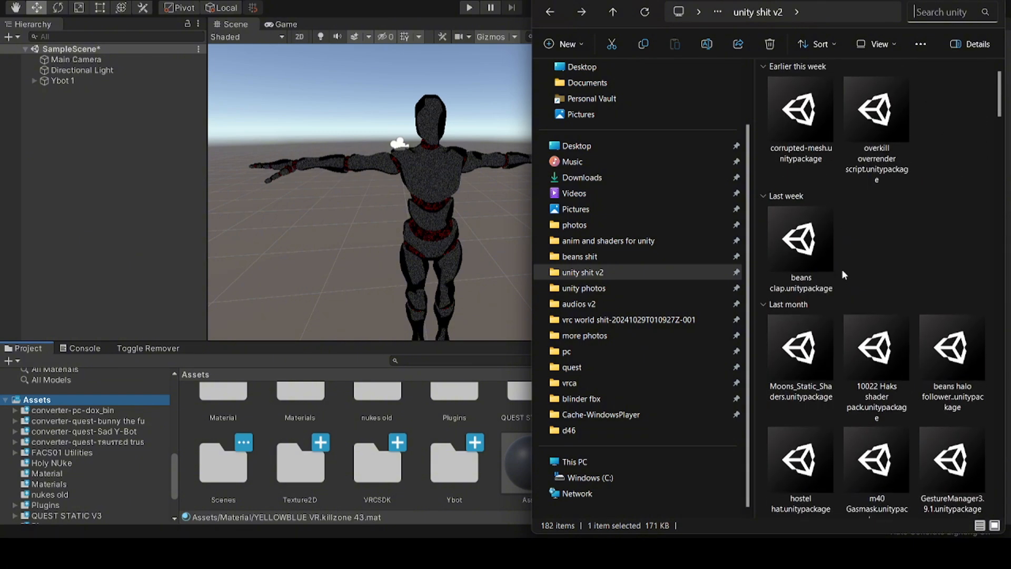
scroll(842, 269, down, 3)
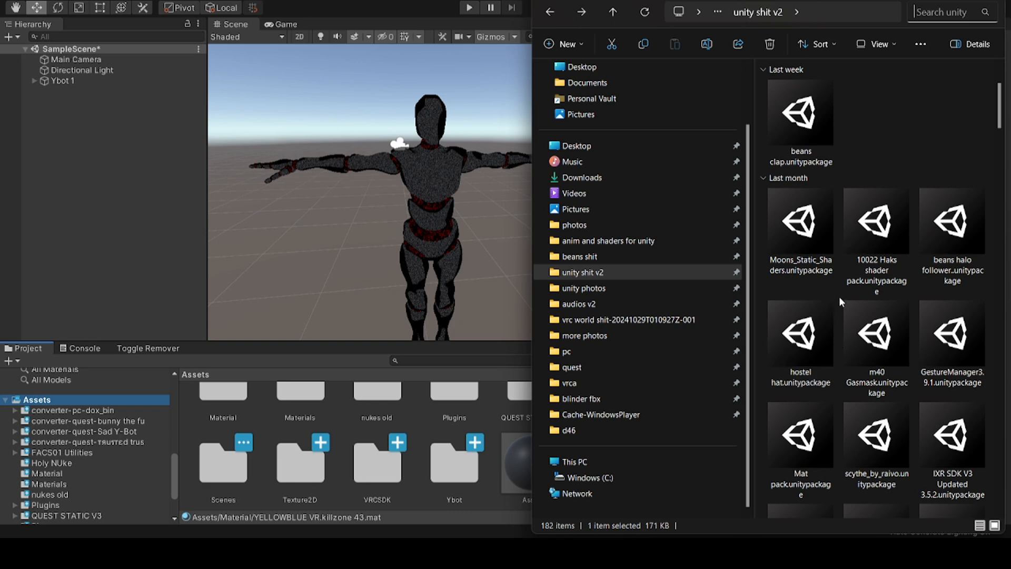
scroll(855, 276, down, 2)
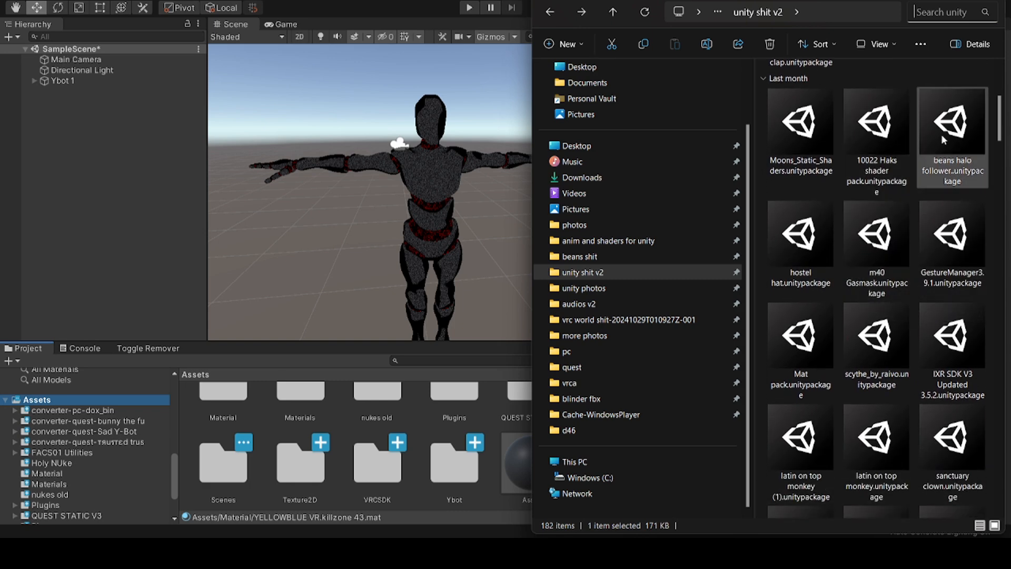
drag(981, 138, 877, 264)
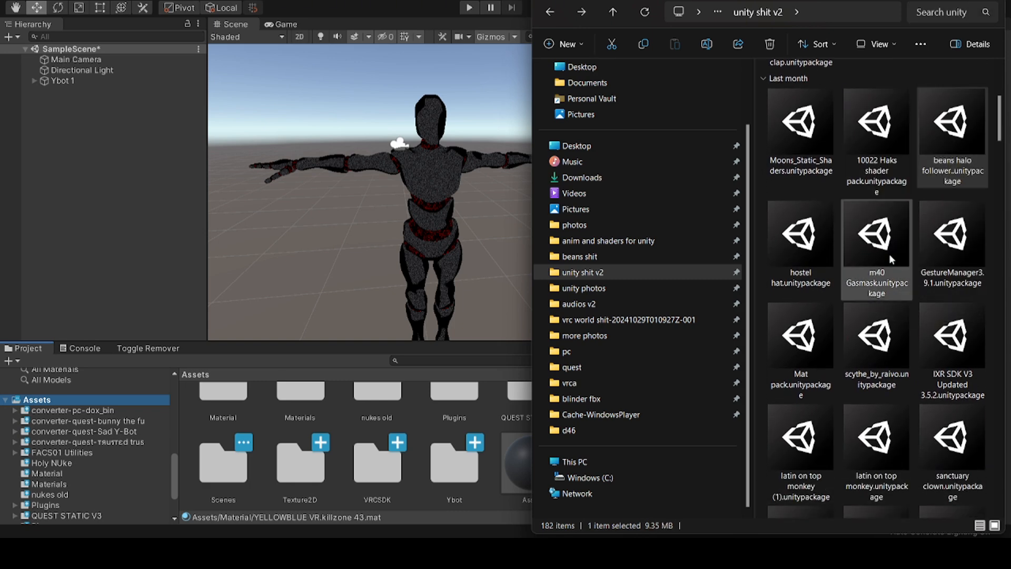
scroll(891, 258, down, 2)
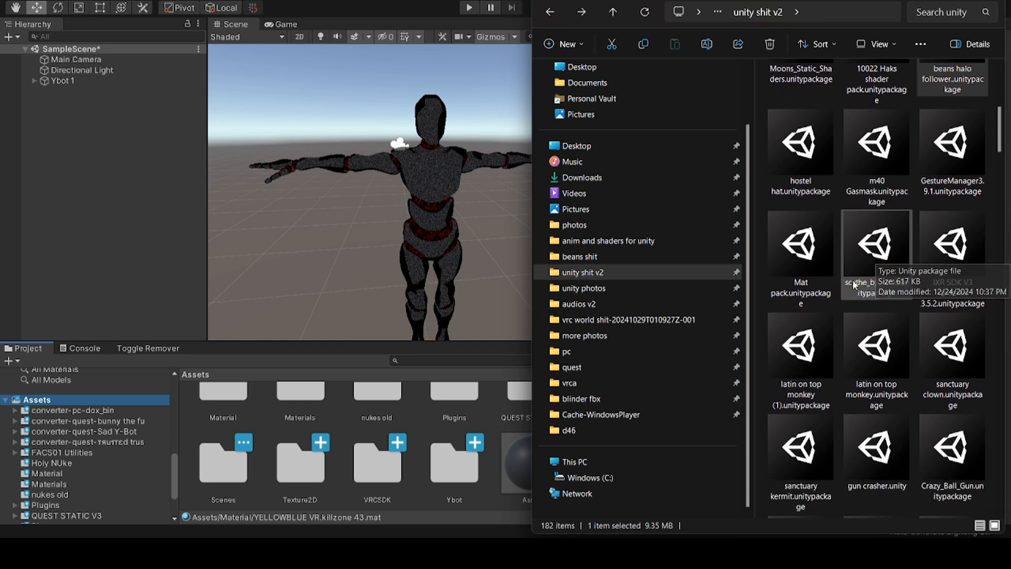
scroll(895, 263, down, 2)
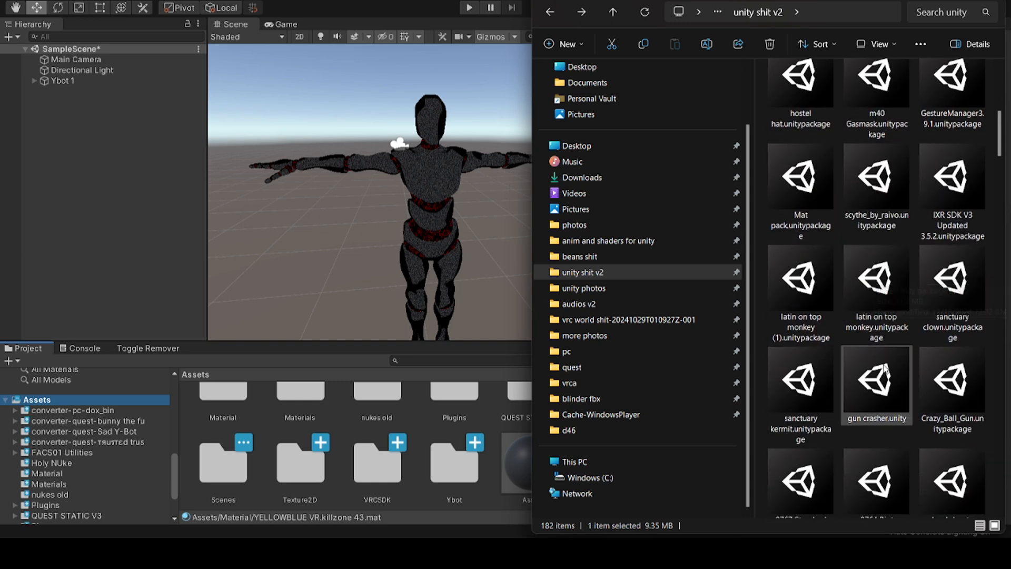
scroll(874, 395, down, 2)
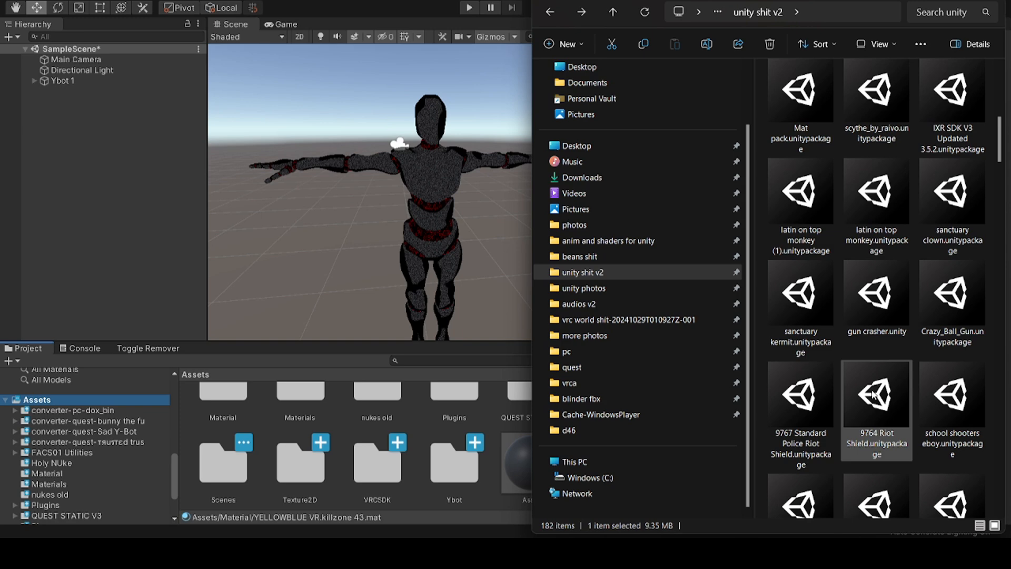
Step: Delete the duplicate package "latin on top monkey (1).unitypackage" from the folder
scroll(882, 301, down, 1)
click(821, 200)
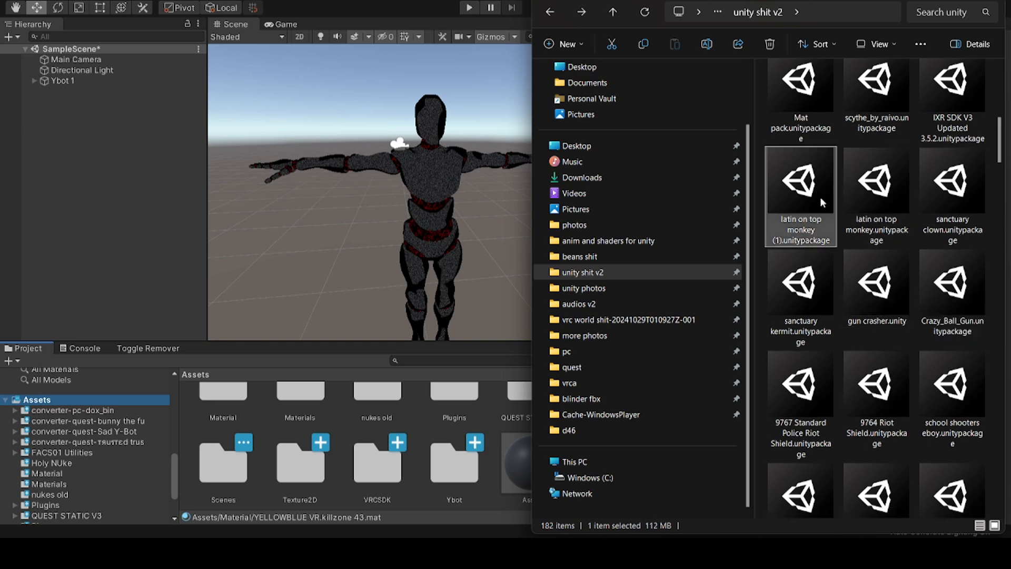
key(Delete)
Step: Look through the remaining packages from last month down to the "A long time ago" group
scroll(937, 310, down, 2)
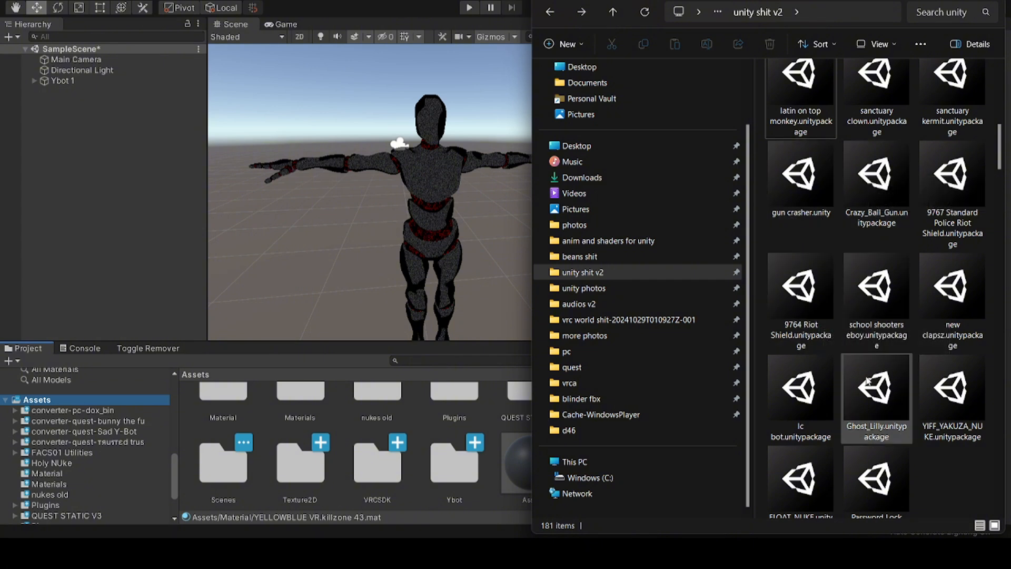
scroll(868, 380, down, 1)
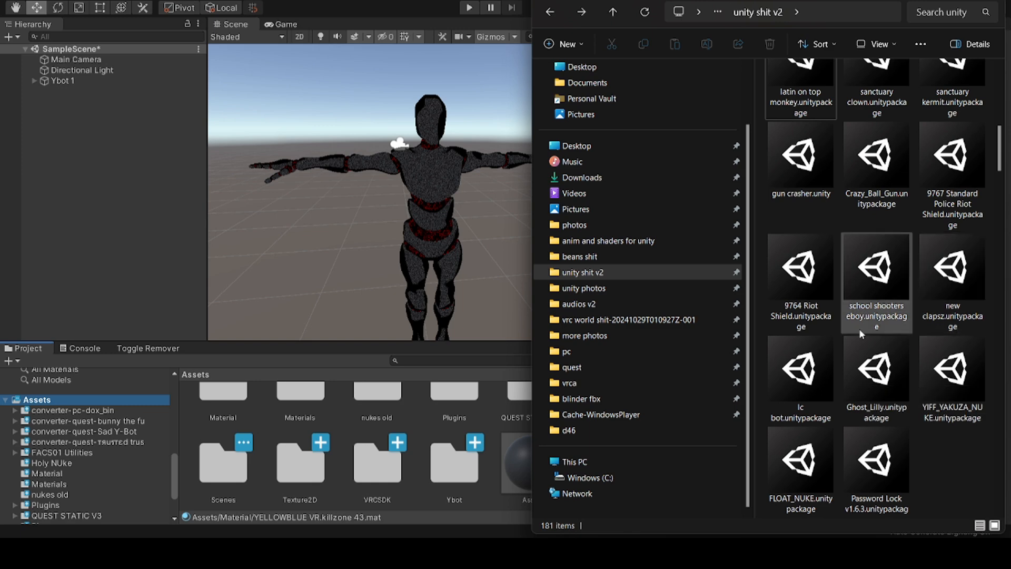
scroll(861, 332, down, 2)
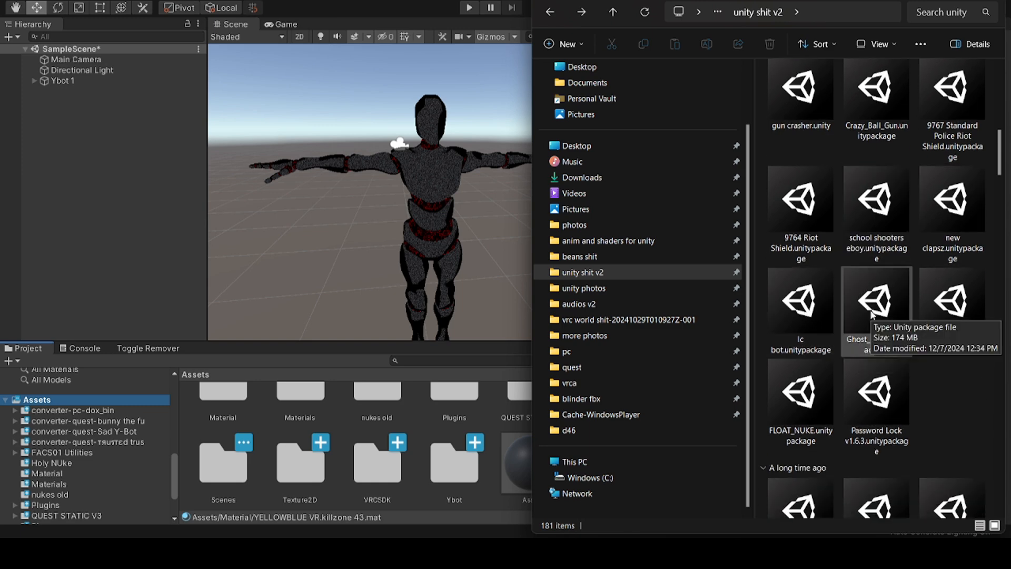
scroll(832, 403, down, 1)
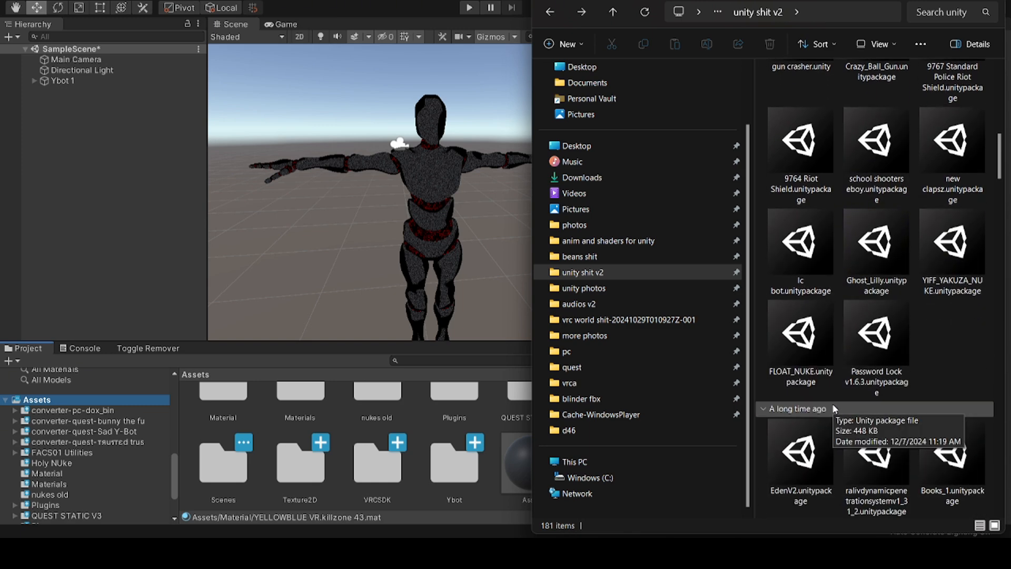
Step: Look through the Unity packages in the open folder, then return to the Unity scene
scroll(855, 378, down, 1)
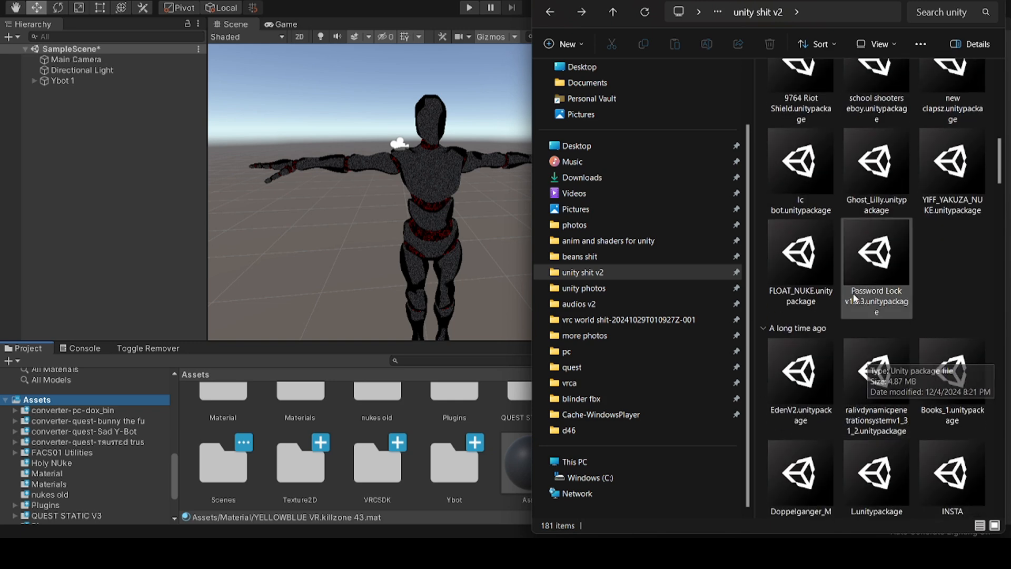
scroll(853, 295, down, 1)
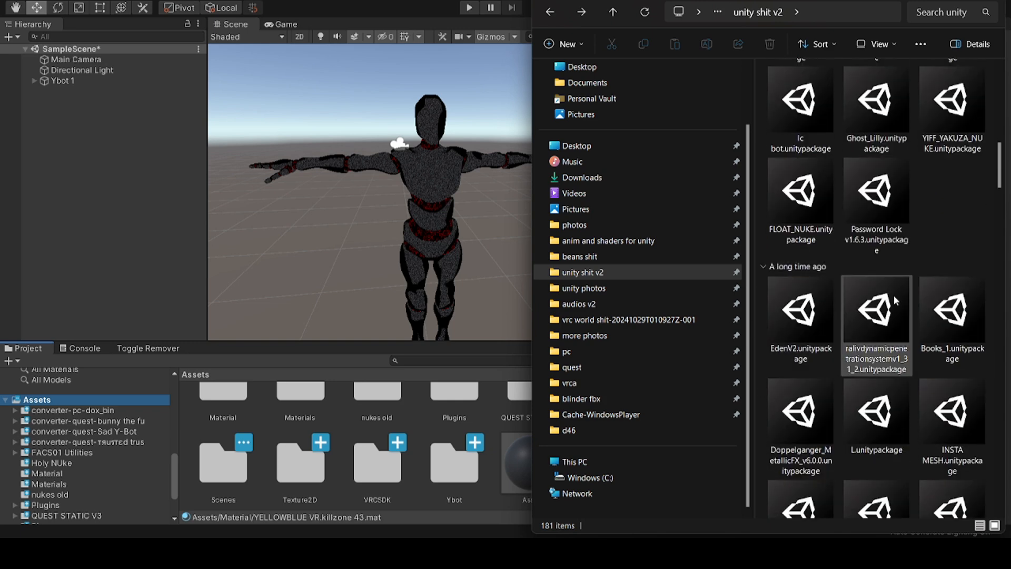
scroll(895, 300, down, 1)
scroll(805, 316, down, 1)
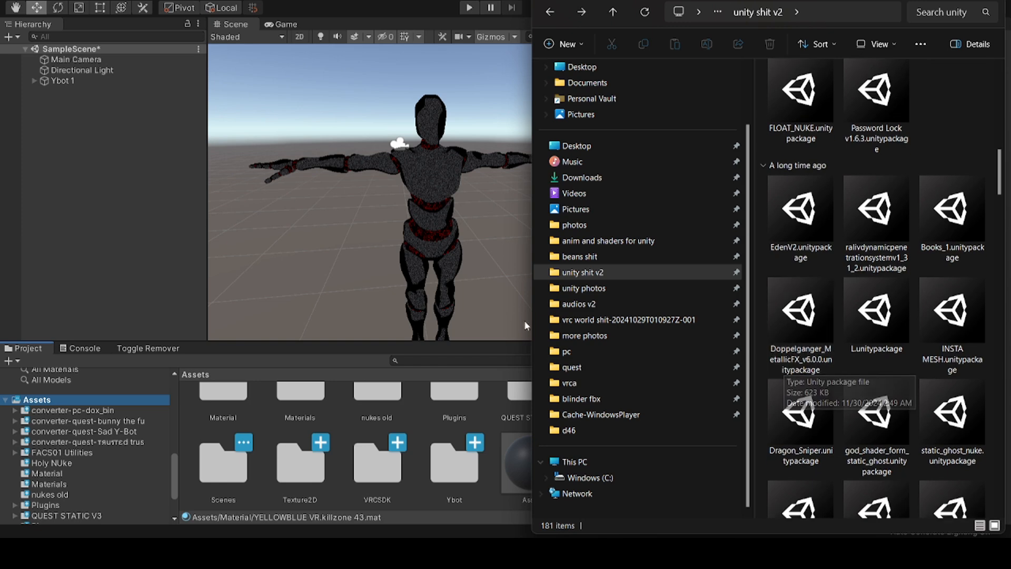
scroll(801, 294, down, 1)
click(491, 250)
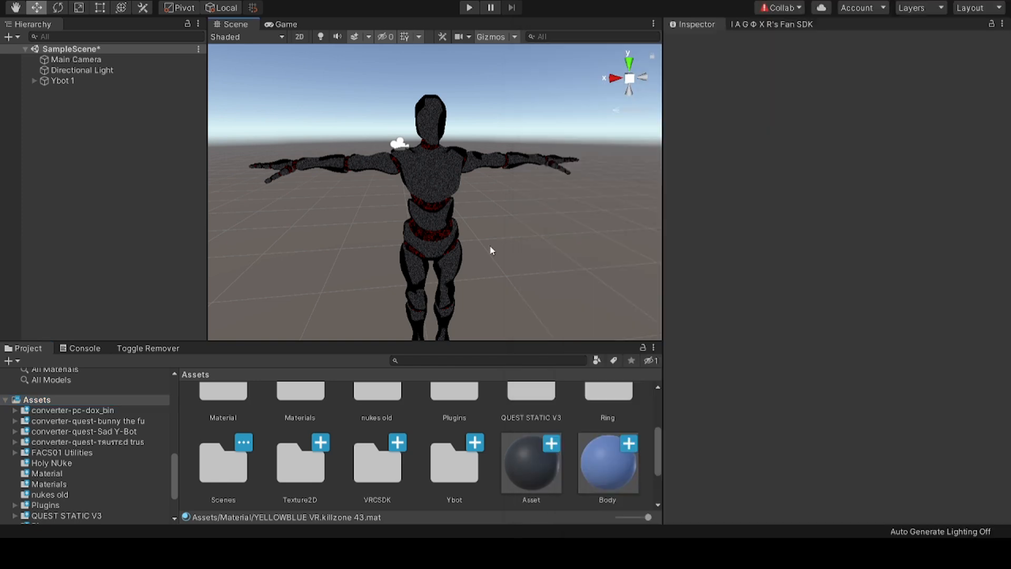
Step: Show the whole avatar smaller in the scene and reduce the thumbnail size of the project's Assets folder
scroll(430, 414, down, 2)
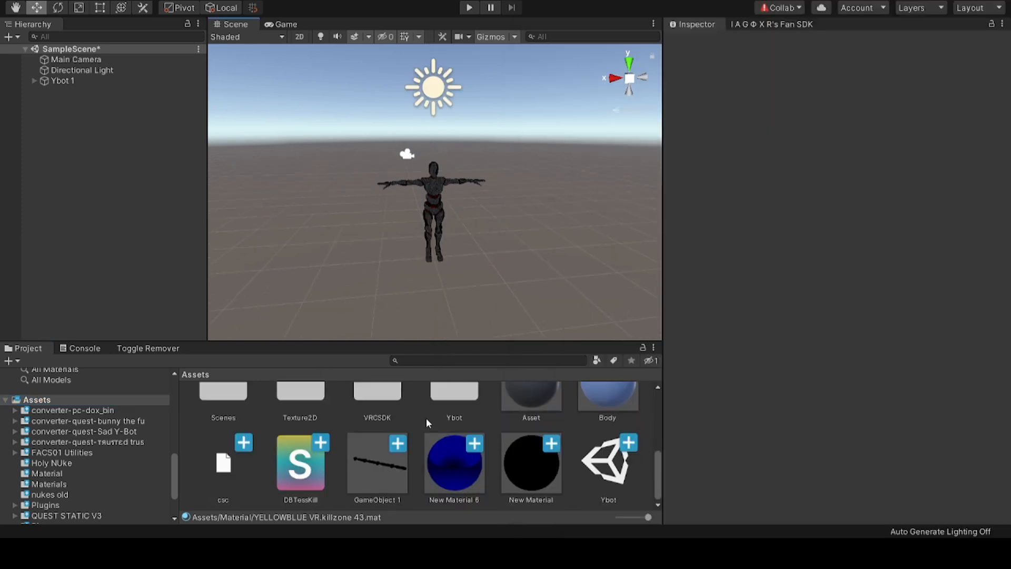
scroll(137, 456, up, 3)
scroll(137, 456, down, 2)
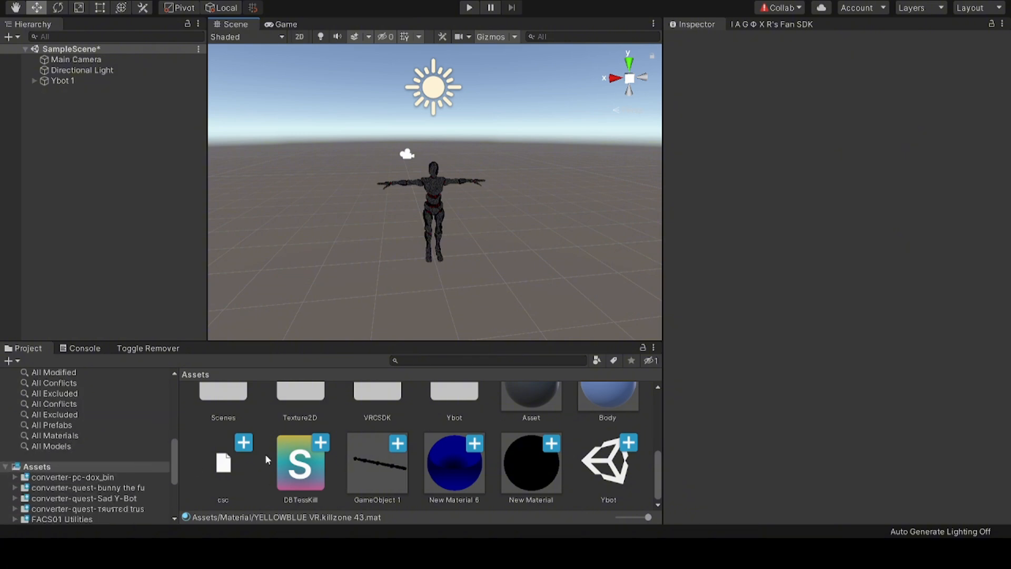
click(620, 518)
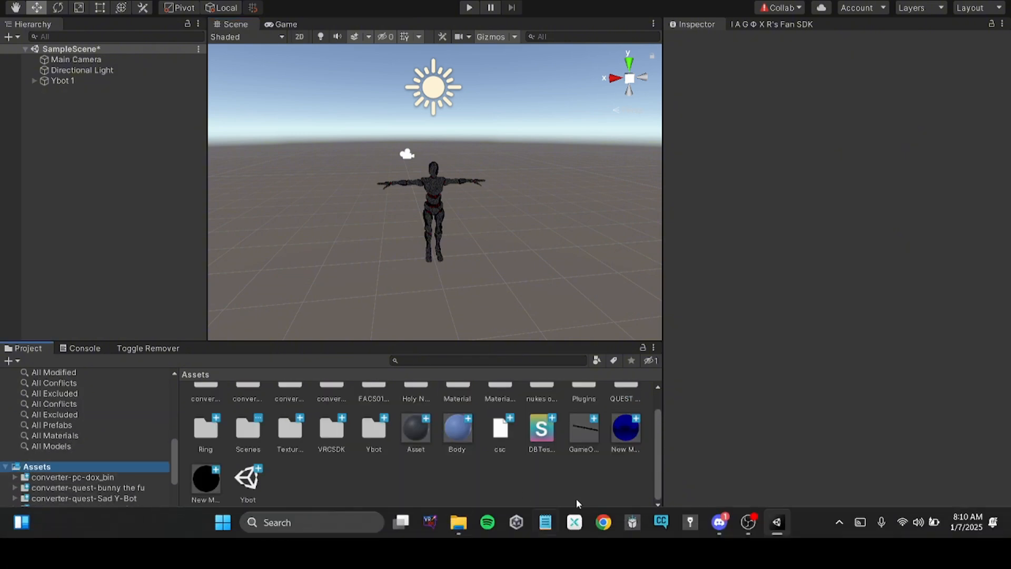
Step: Switch to File Explorer and import the c4 shader file from the "anim and shaders for unity" folder into the project's Assets
click(459, 522)
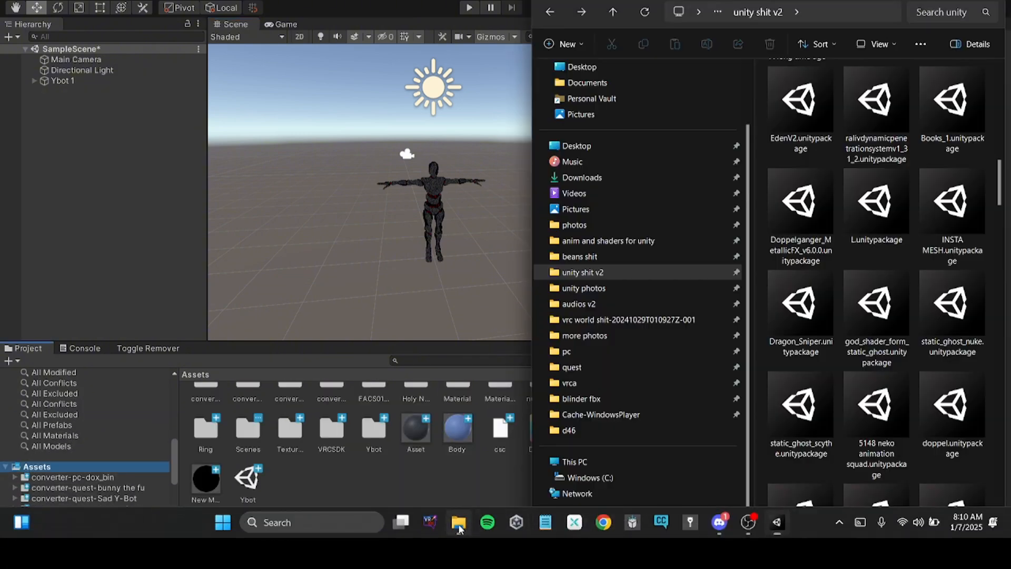
click(631, 227)
click(636, 240)
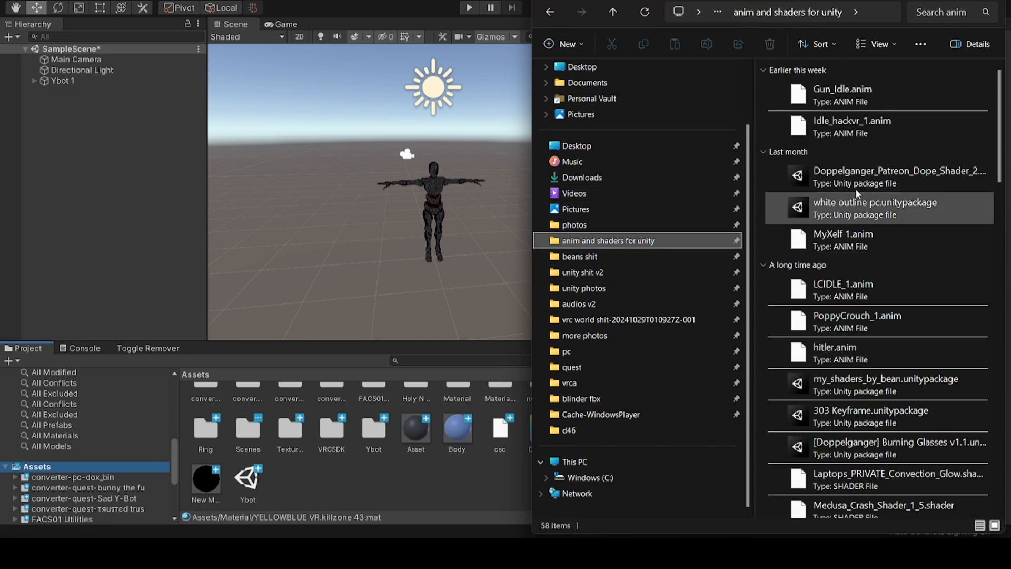
scroll(855, 156, down, 5)
scroll(854, 156, down, 1)
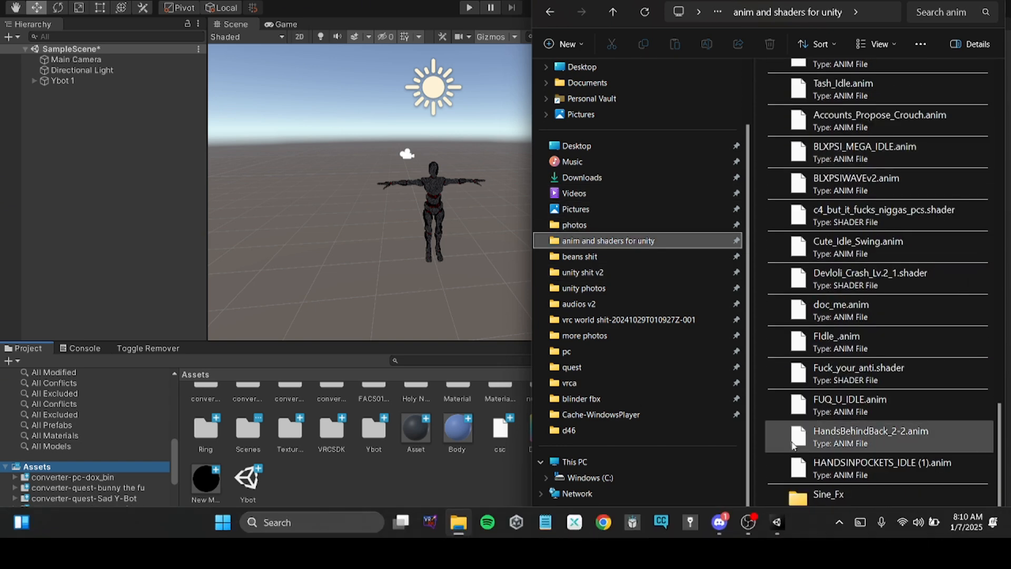
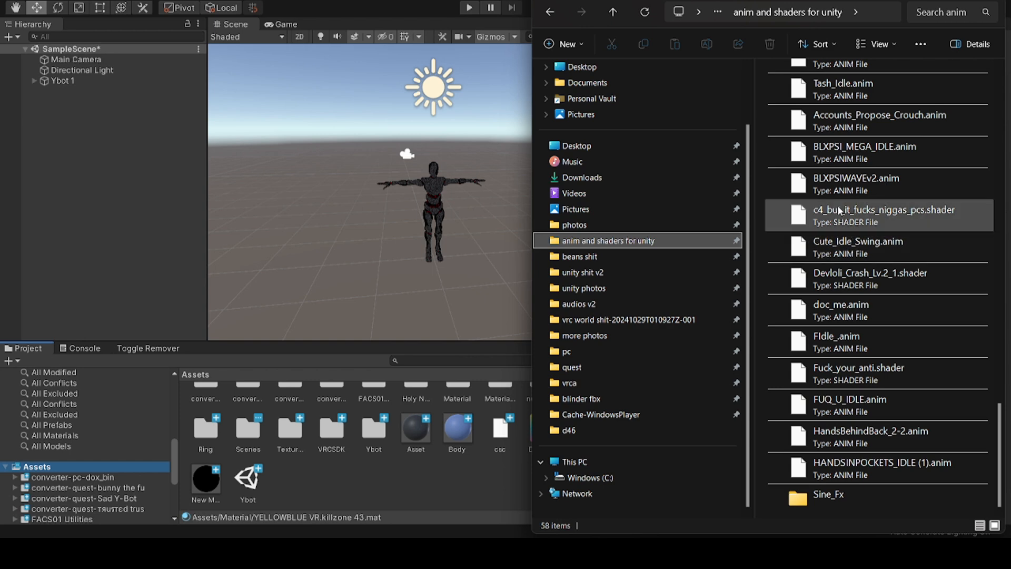
drag(838, 216, 390, 480)
Step: Import Gun_Idle.anim and PoppyCrouch_1.anim from the "anim and shaders for unity" folder into the project's Assets
scroll(825, 337, up, 5)
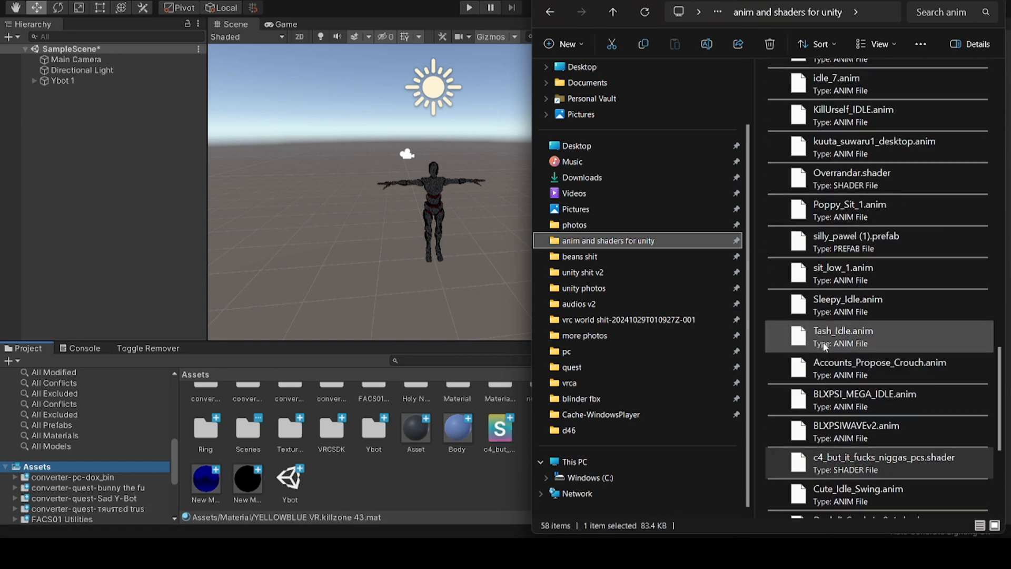
scroll(825, 347, up, 2)
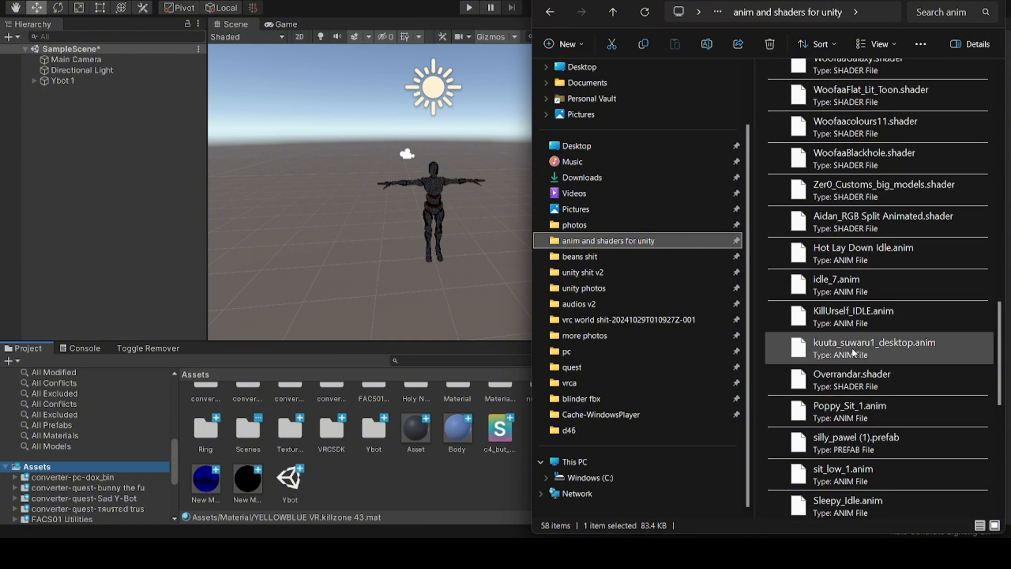
scroll(837, 337, up, 10)
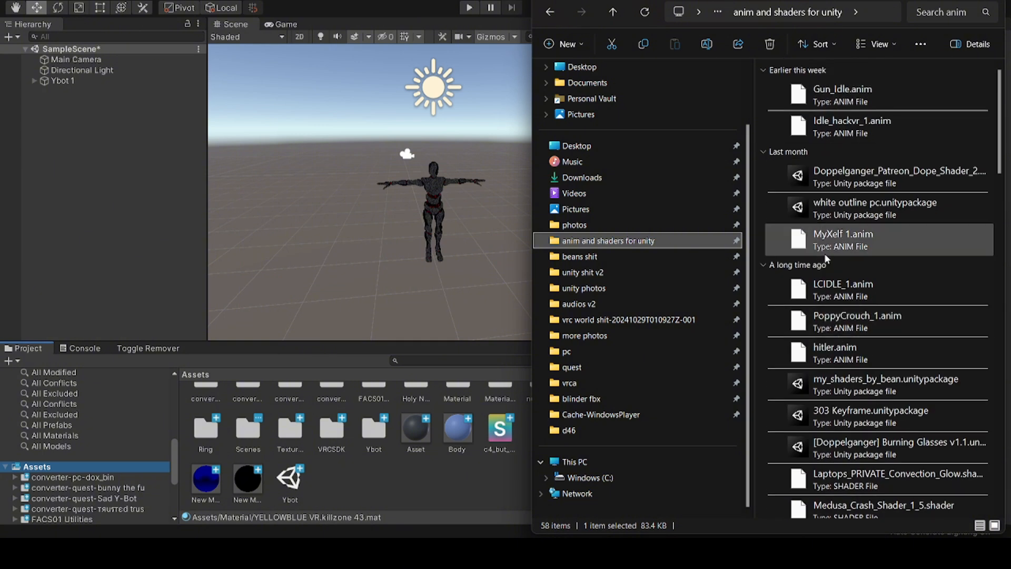
scroll(824, 260, down, 1)
scroll(826, 287, up, 1)
drag(821, 95, 418, 479)
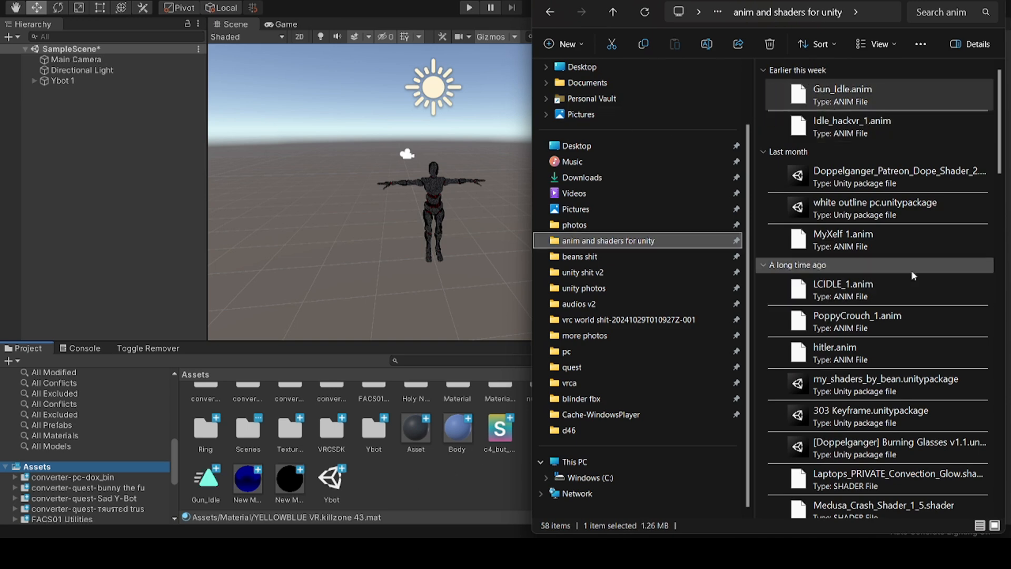
scroll(847, 316, down, 3)
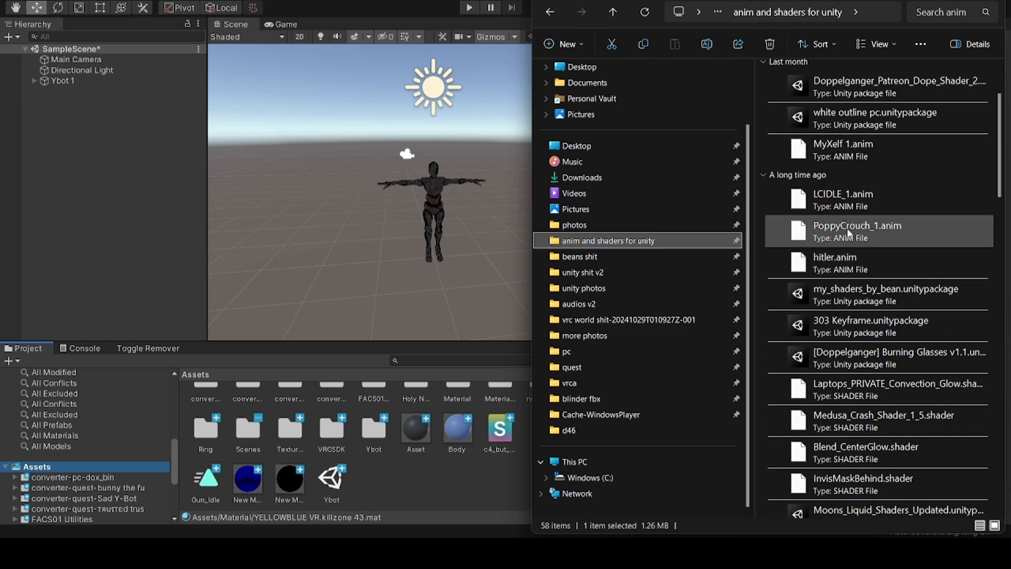
drag(848, 232, 471, 426)
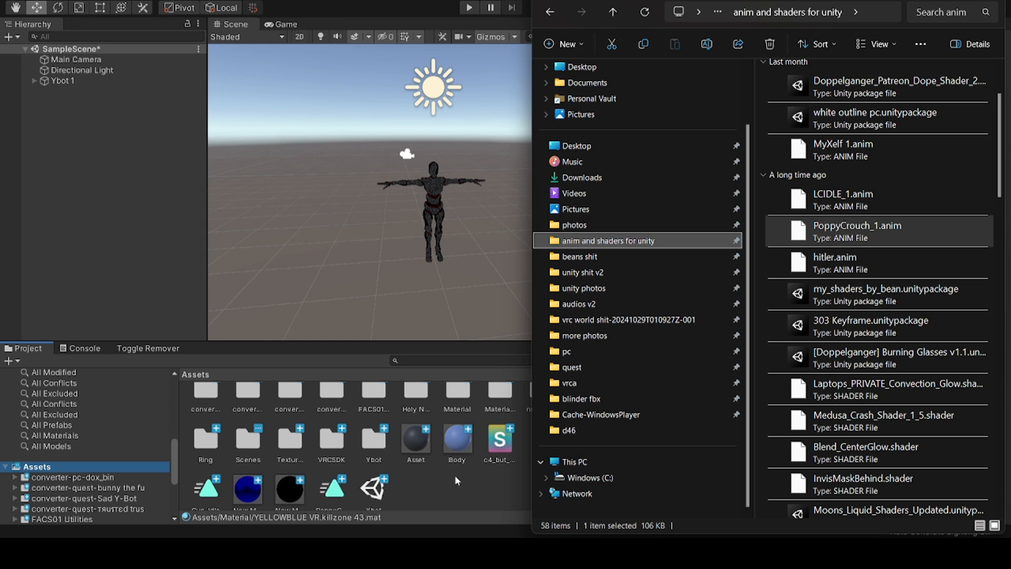
Step: Search the "anim and shaders for unity" folder and import Hot Lay Down Idle.anim and disciples_k.shader into the project's Assets
scroll(816, 364, down, 6)
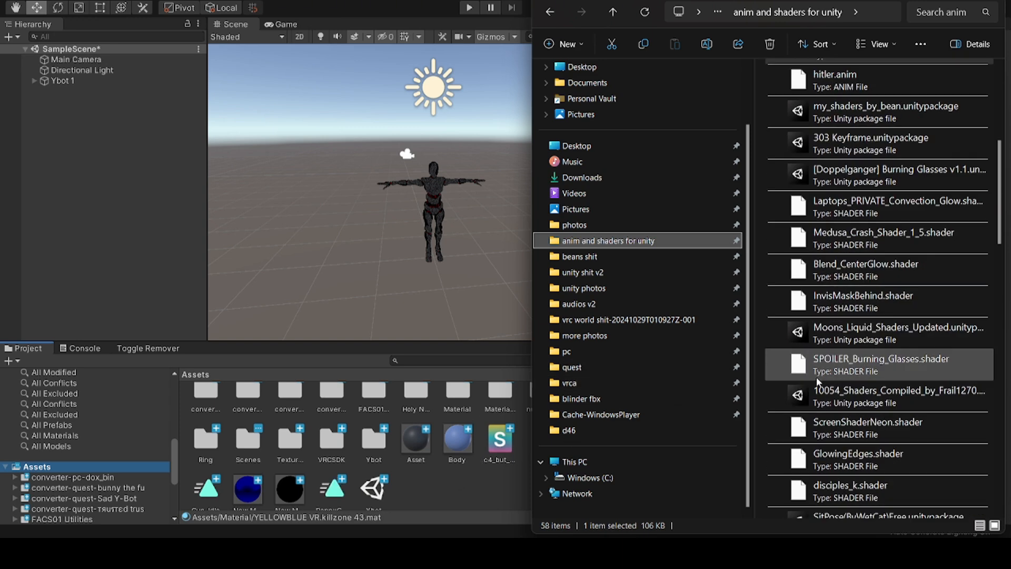
scroll(853, 295, down, 3)
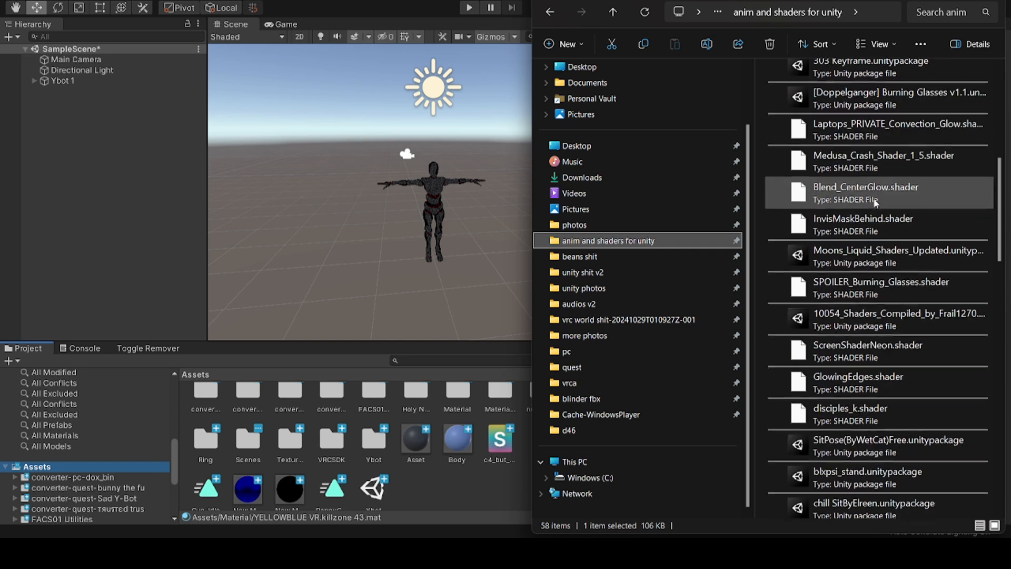
scroll(849, 286, down, 4)
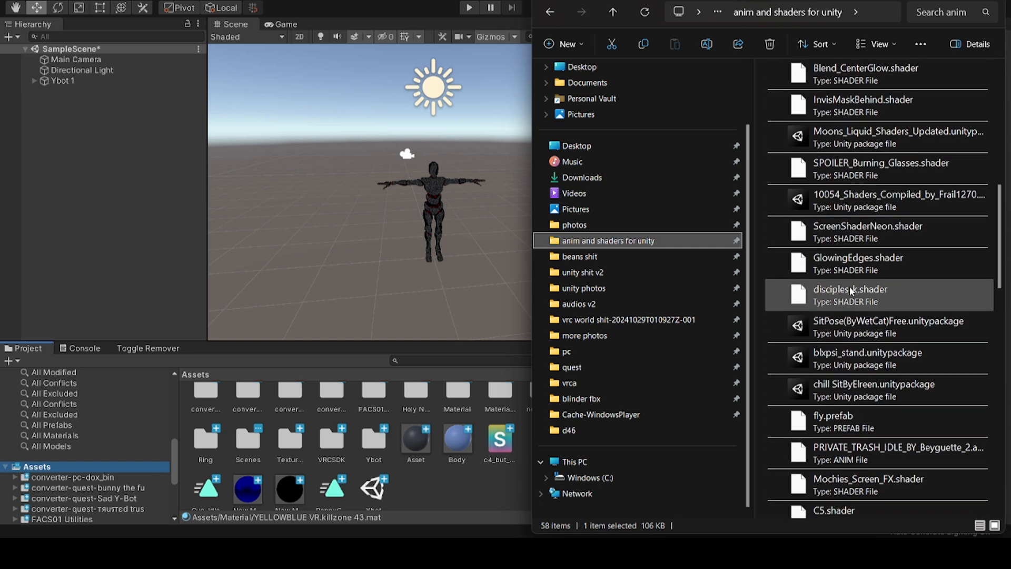
scroll(849, 289, down, 6)
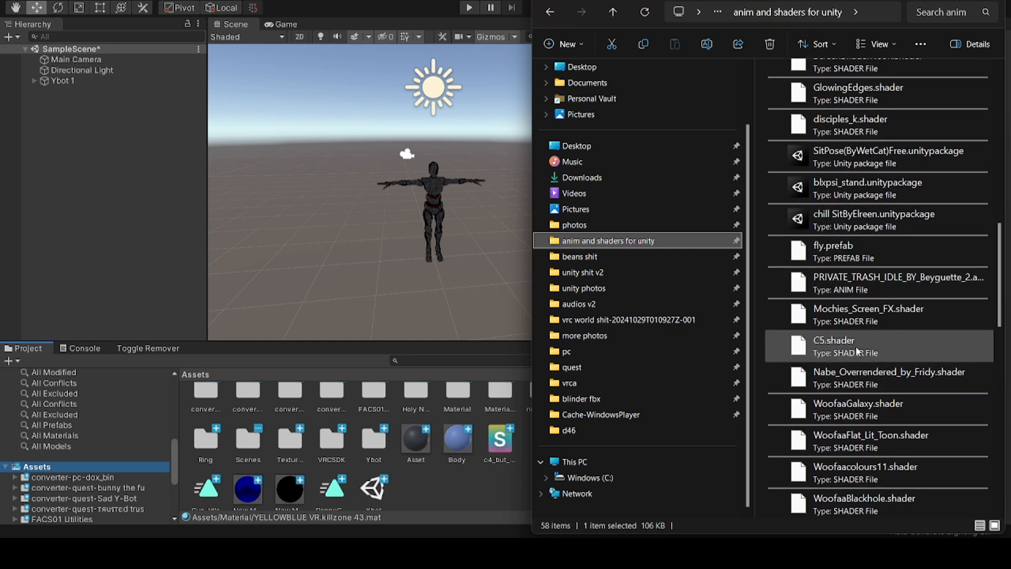
scroll(857, 353, down, 1)
click(927, 9)
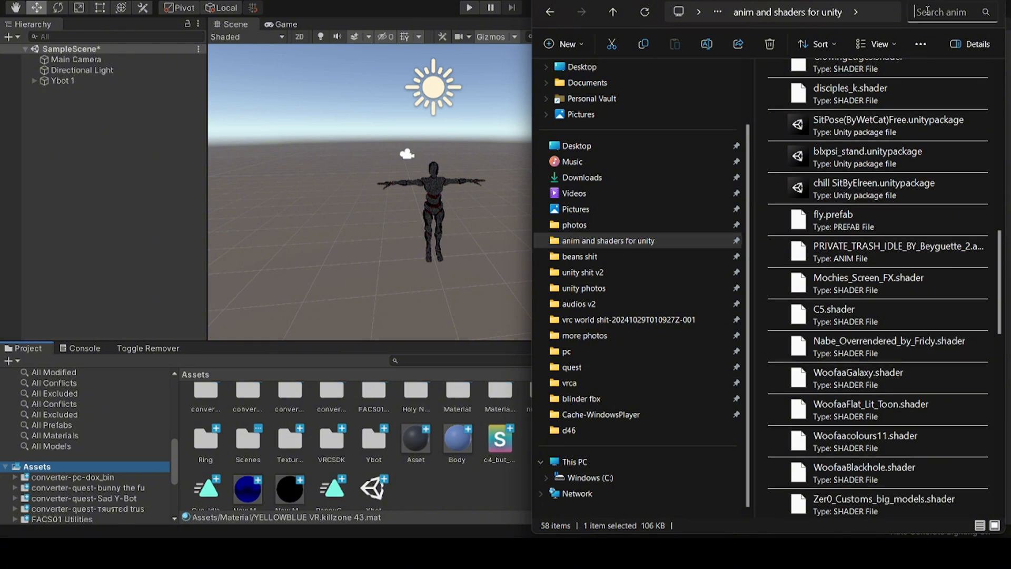
drag(863, 94, 440, 493)
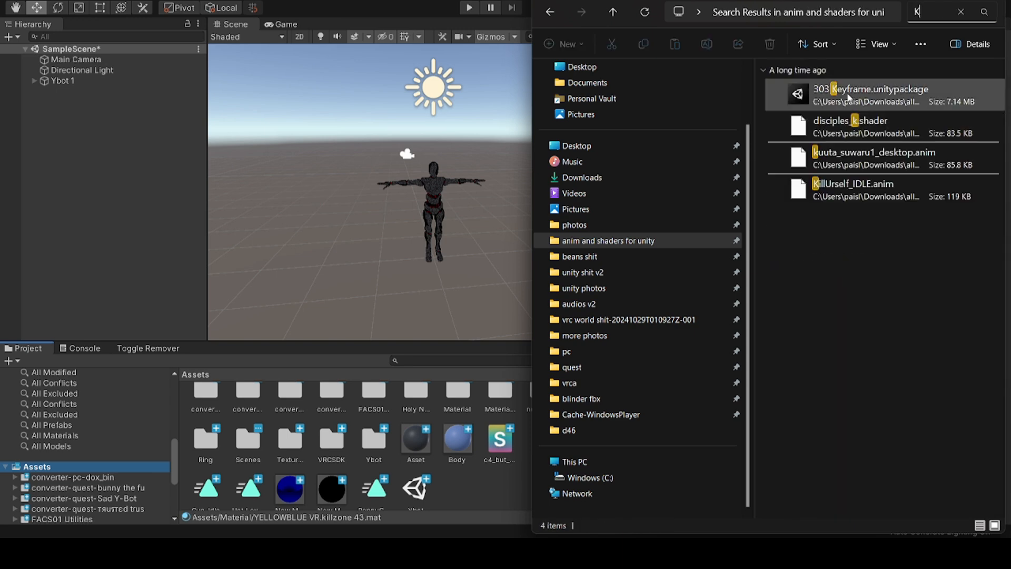
drag(838, 131, 468, 483)
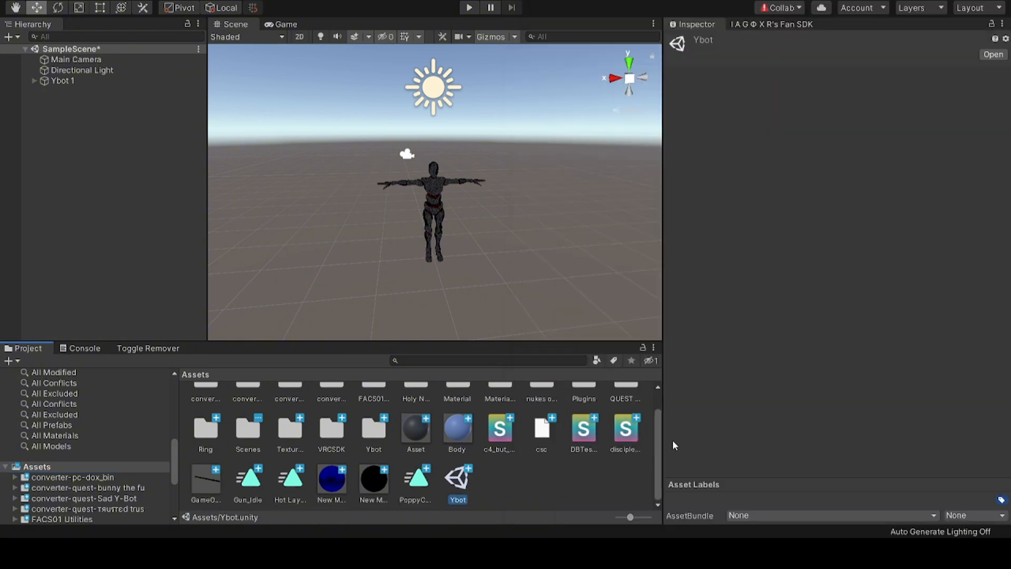
right_click(560, 488)
click(493, 296)
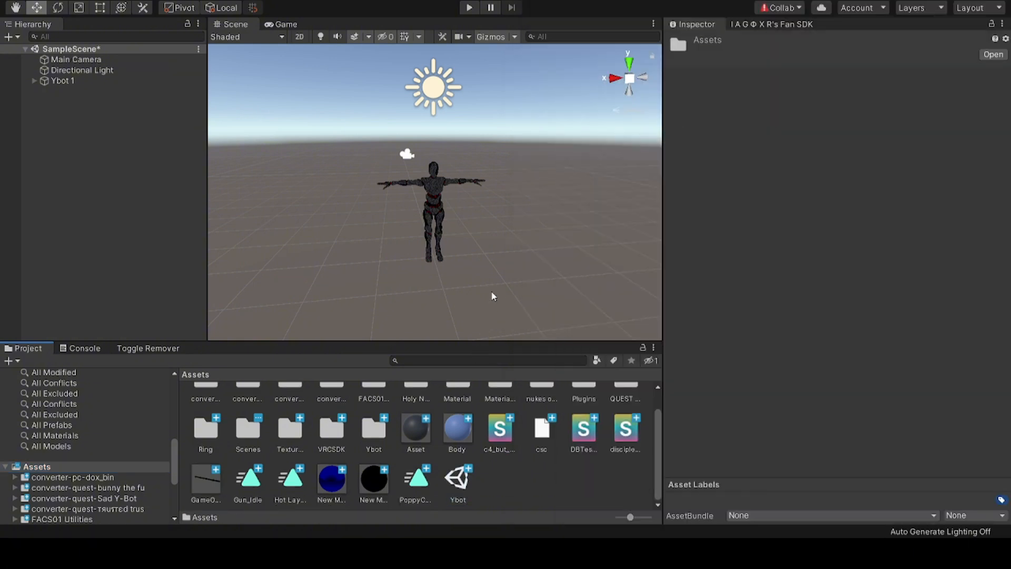
right_click(528, 476)
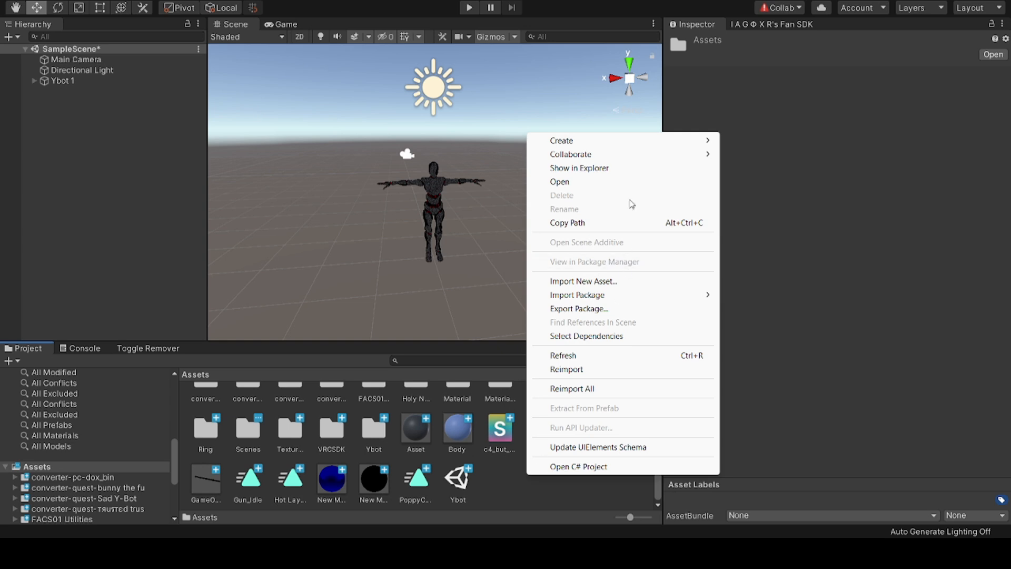
mouse_move(637, 137)
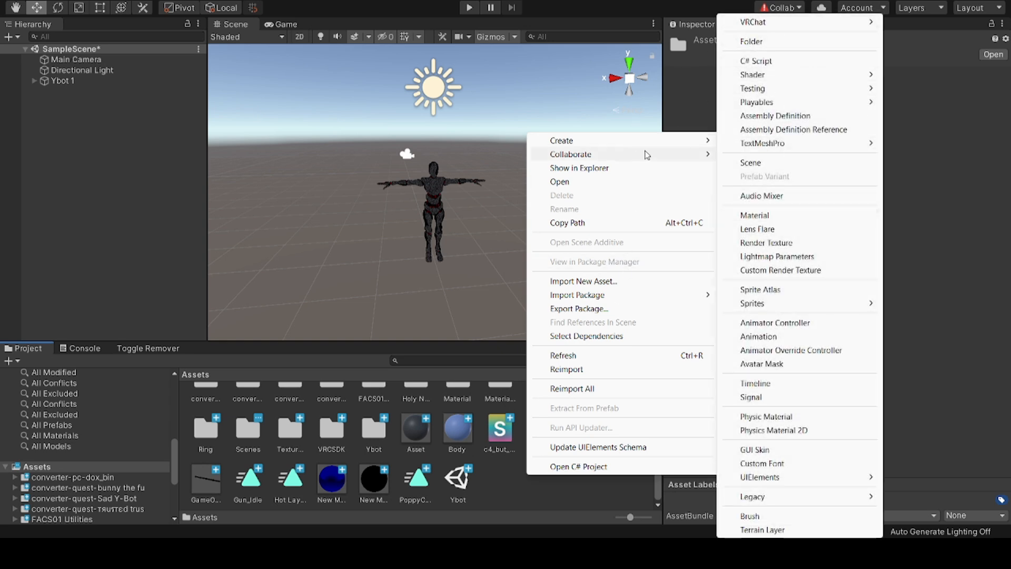
click(489, 468)
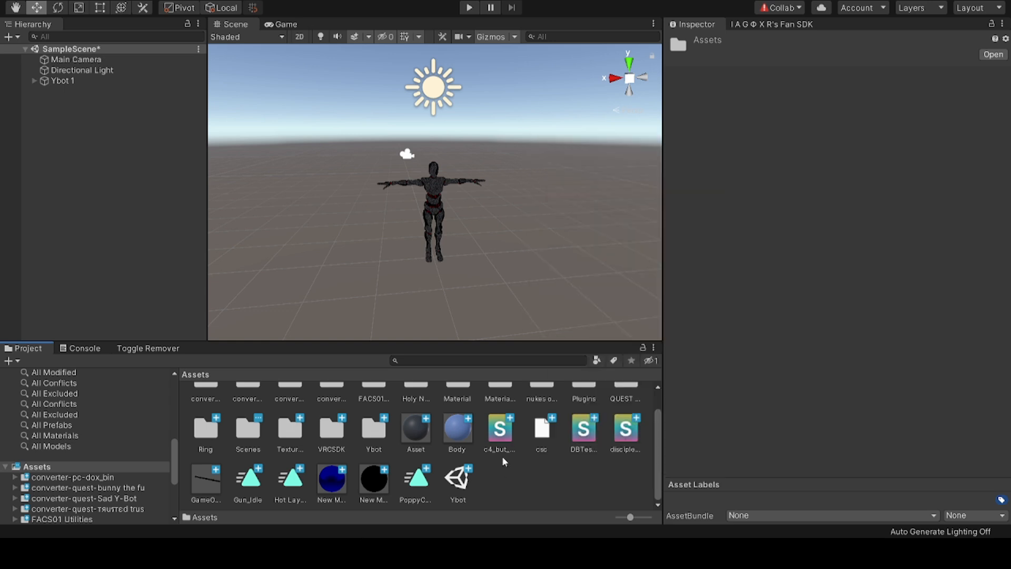
Step: Create a material named "k shader" in Assets and assign the imported disciples_k shader to it
right_click(510, 476)
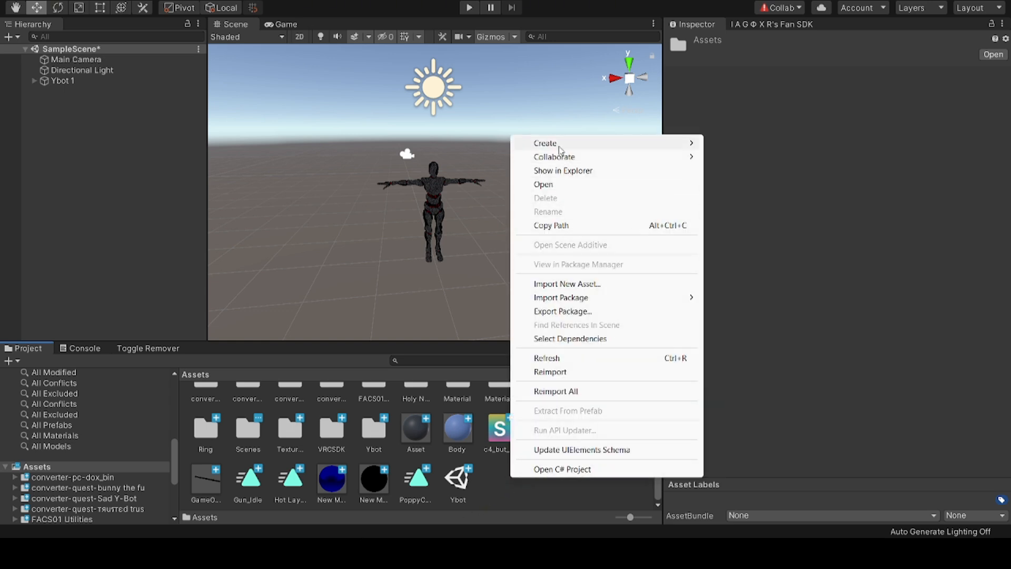
mouse_move(559, 147)
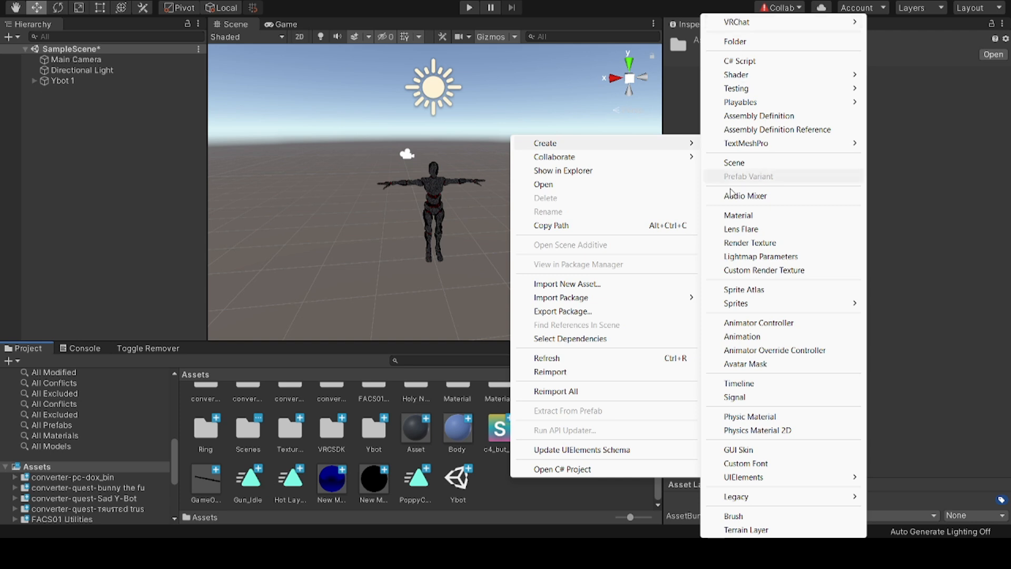
click(745, 216)
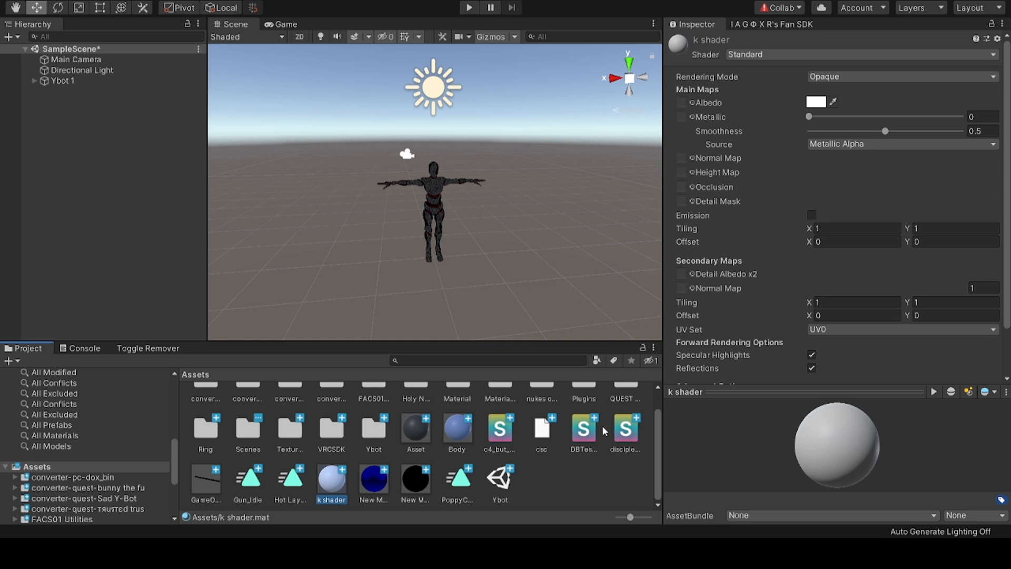
drag(607, 428, 836, 445)
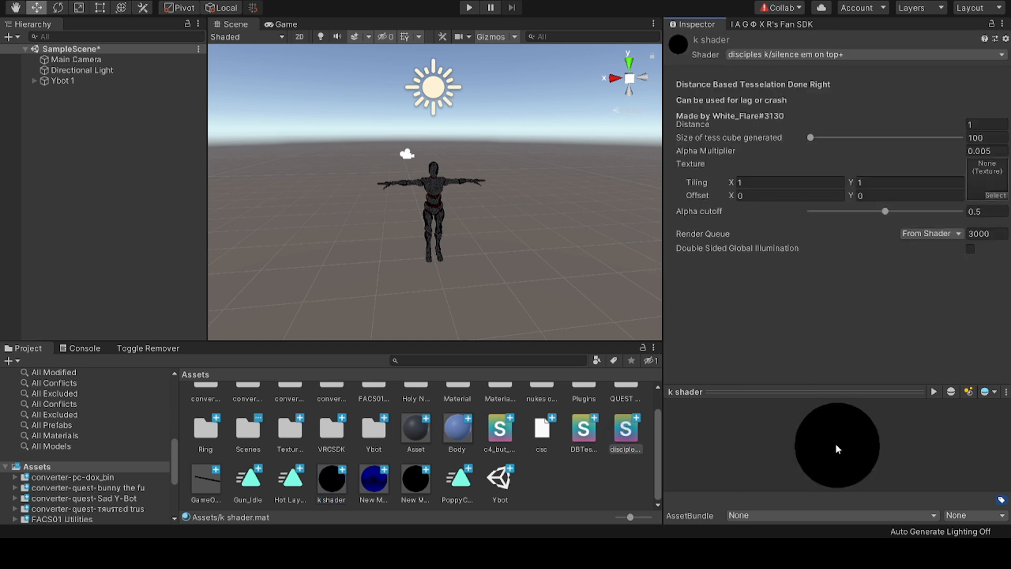
Step: Create a material named "funny" in Assets and assign an imported shader to it
right_click(547, 475)
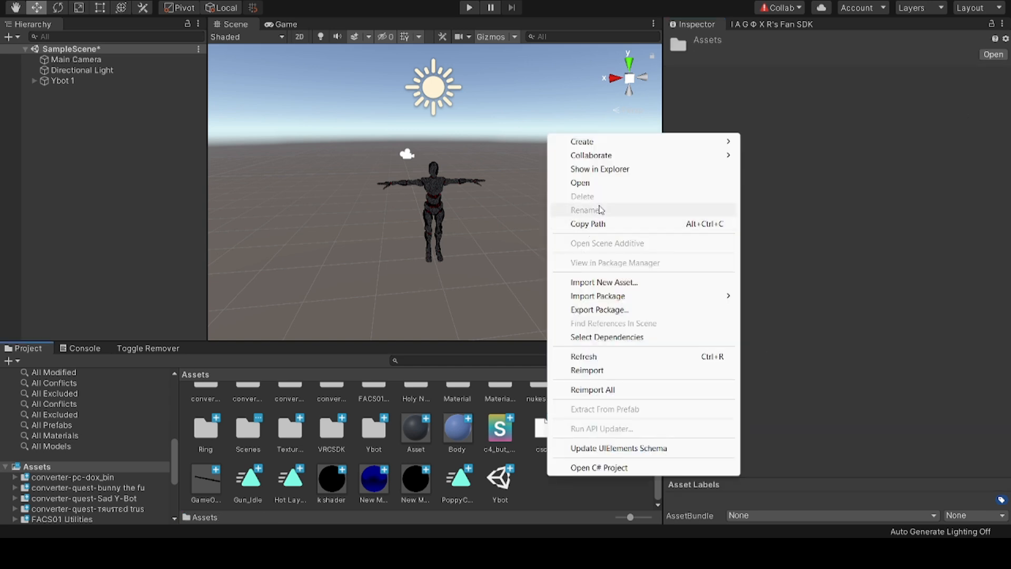
mouse_move(578, 141)
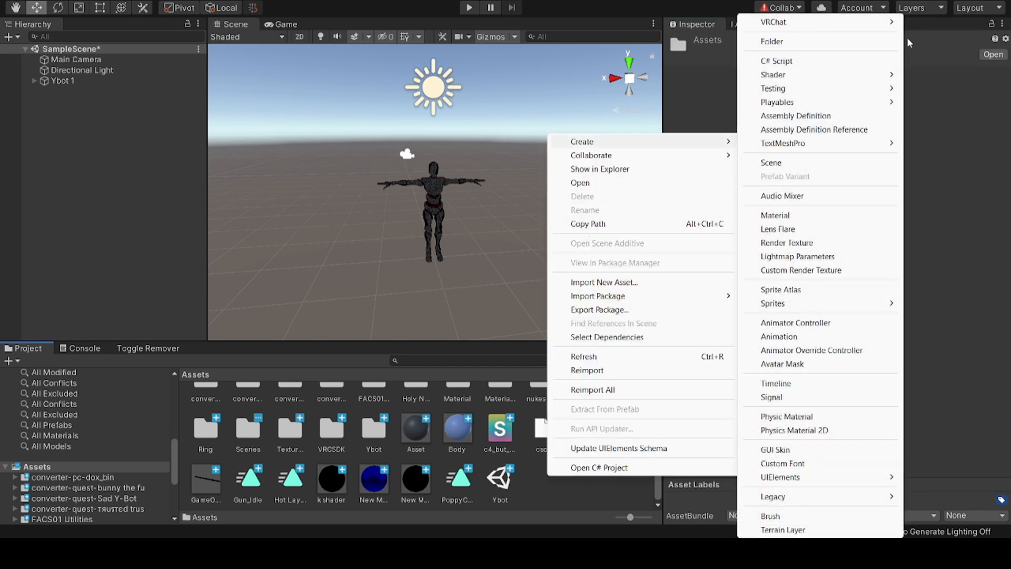
click(775, 215)
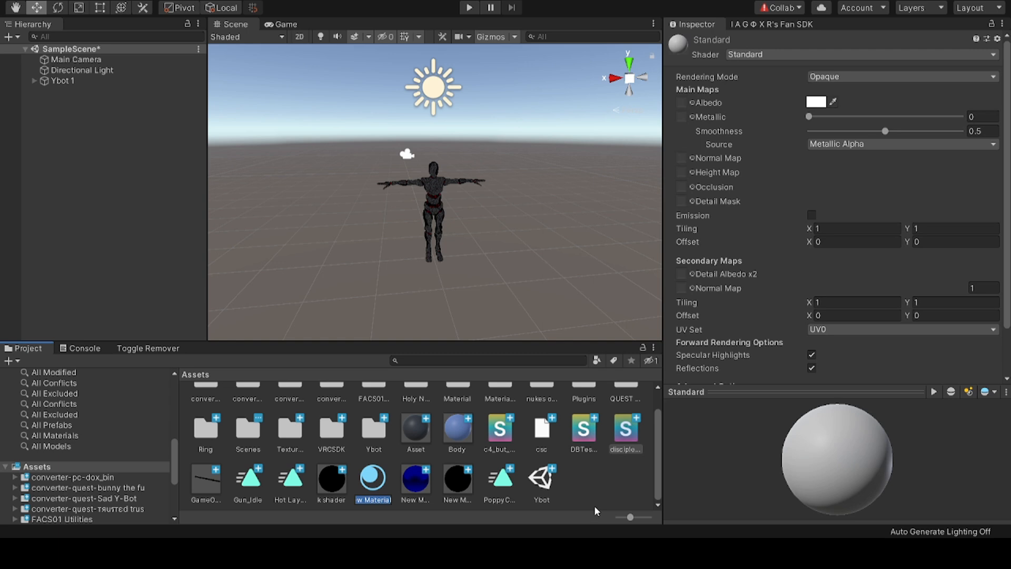
text(funny)
key(Return)
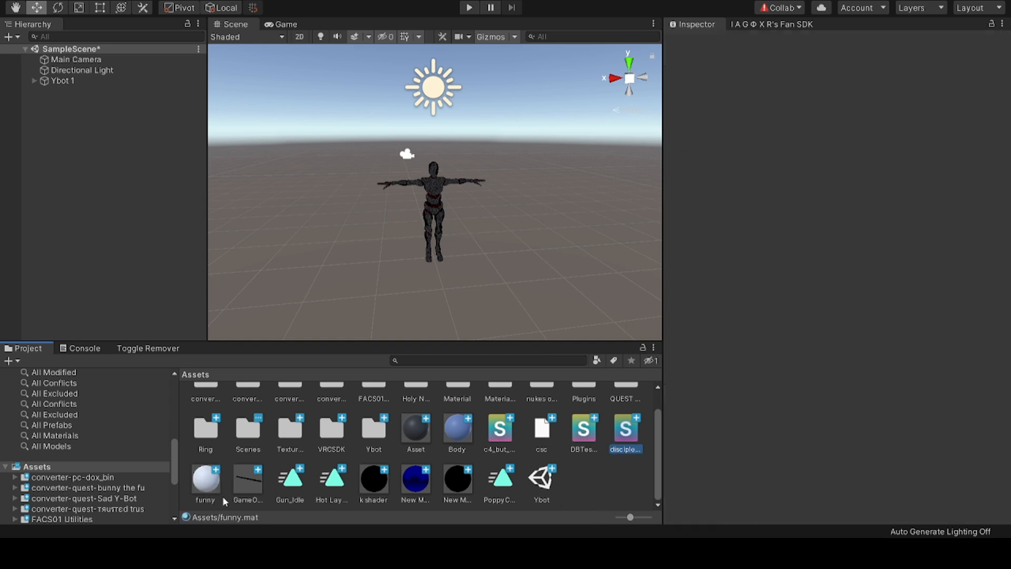
click(223, 499)
drag(743, 432, 206, 479)
click(527, 298)
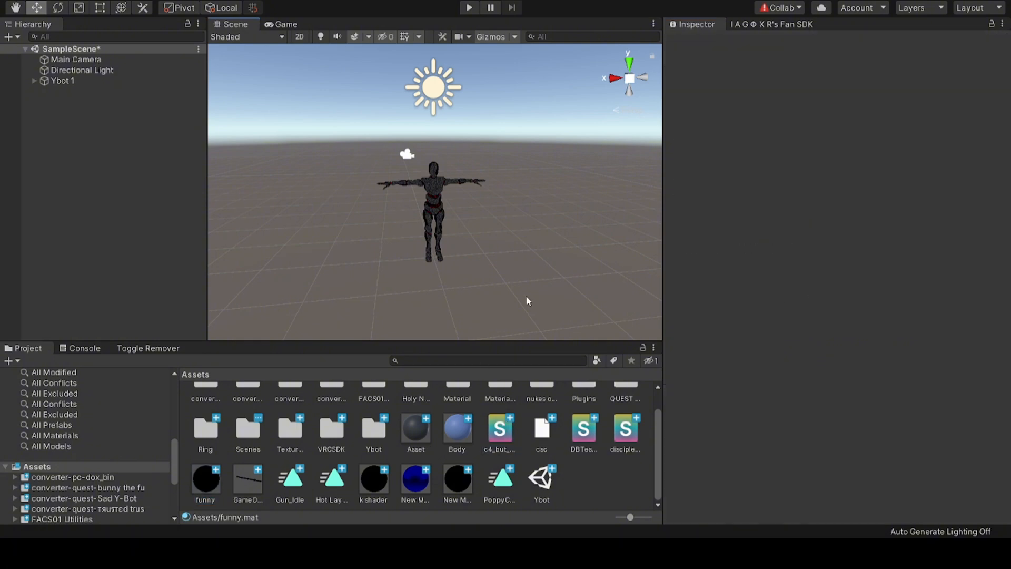
Step: Look through all of the project's materials and return to the Assets folder
click(79, 436)
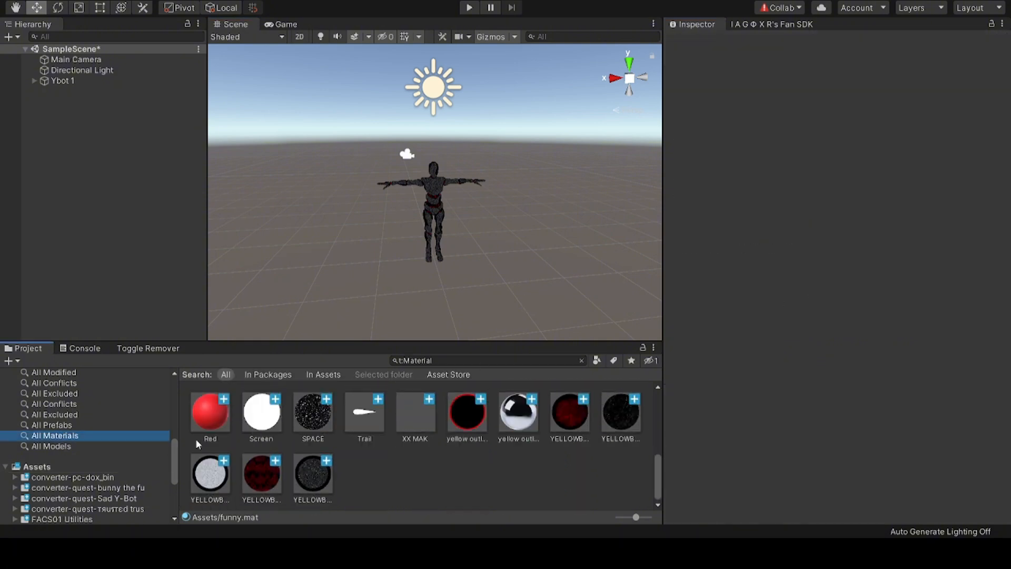
click(124, 445)
click(111, 436)
scroll(365, 437, down, 5)
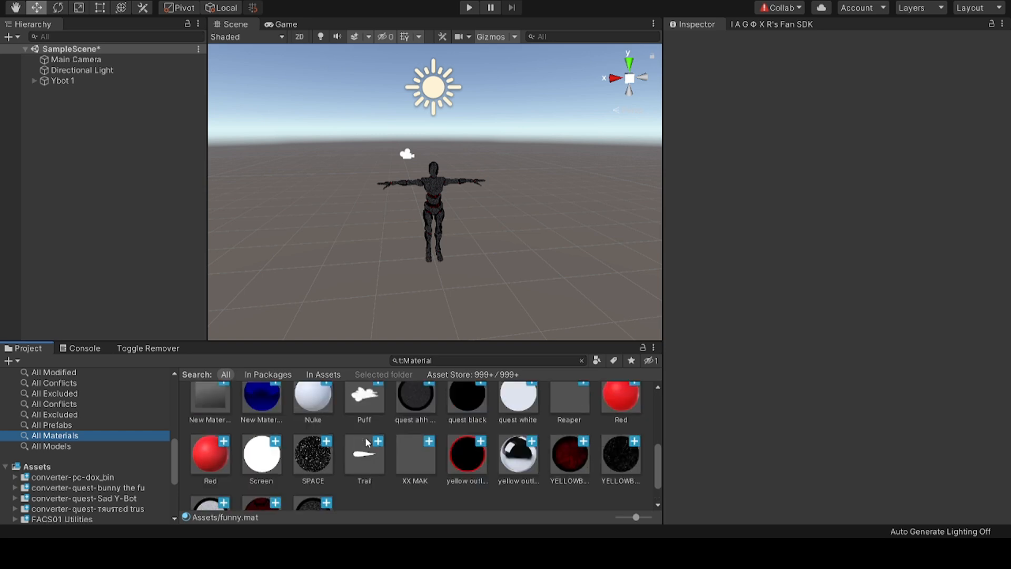
scroll(448, 463, down, 1)
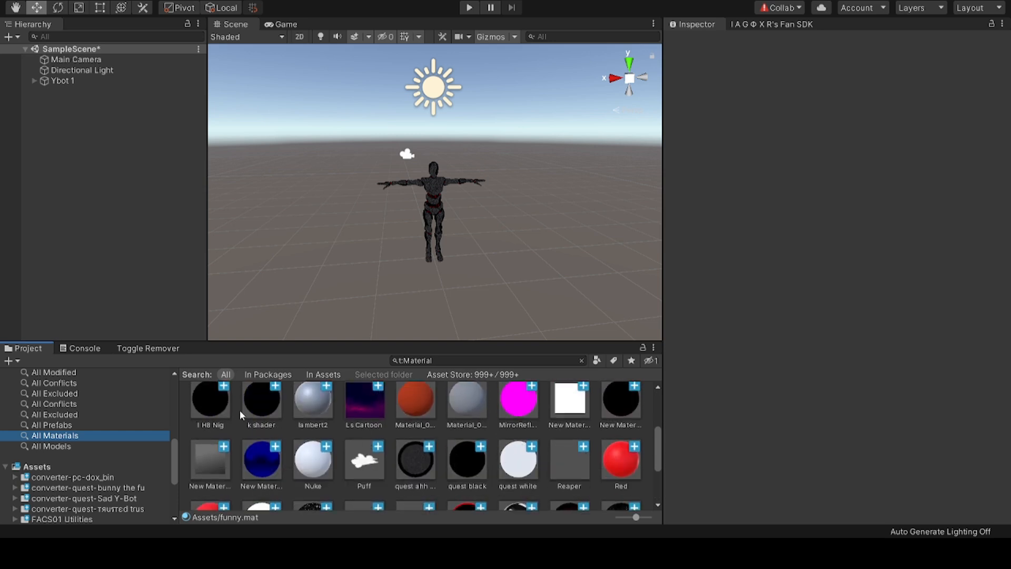
scroll(260, 406, up, 6)
scroll(340, 391, down, 10)
click(92, 466)
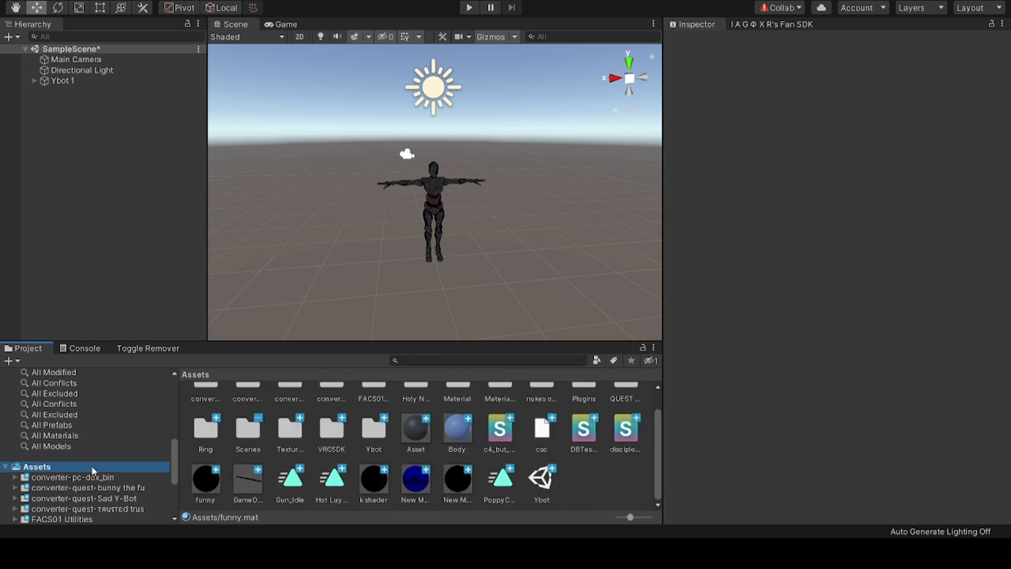
Step: Add a 3D cube to the scene beside the avatar
right_drag(384, 141, 751, 109)
key(w)
right_click(148, 215)
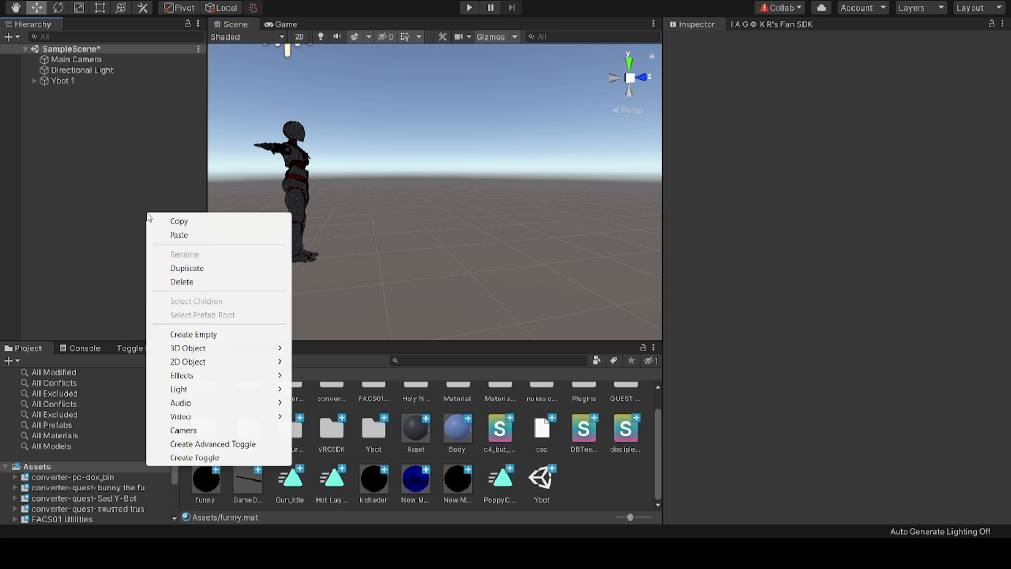
mouse_move(203, 348)
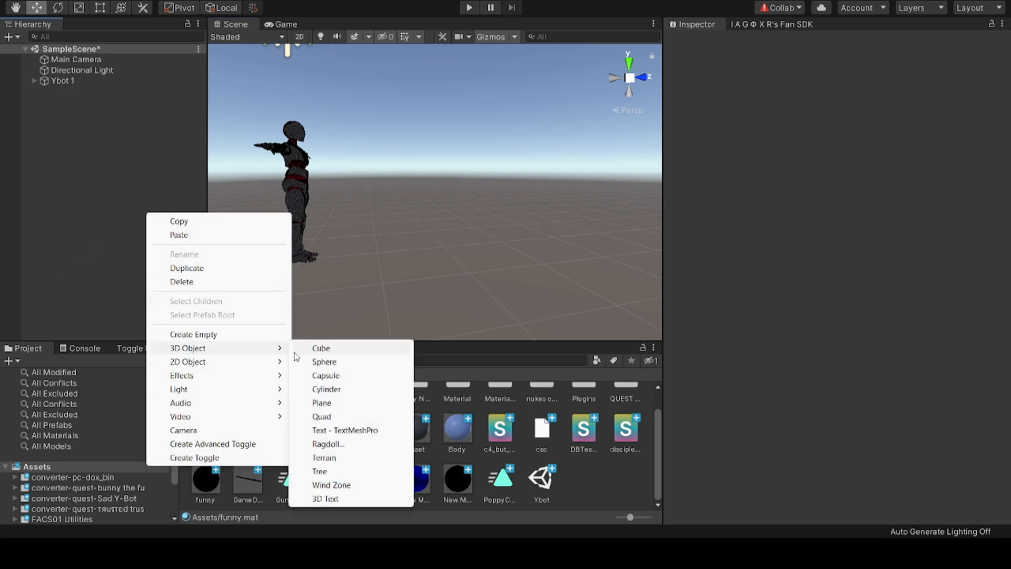
click(342, 348)
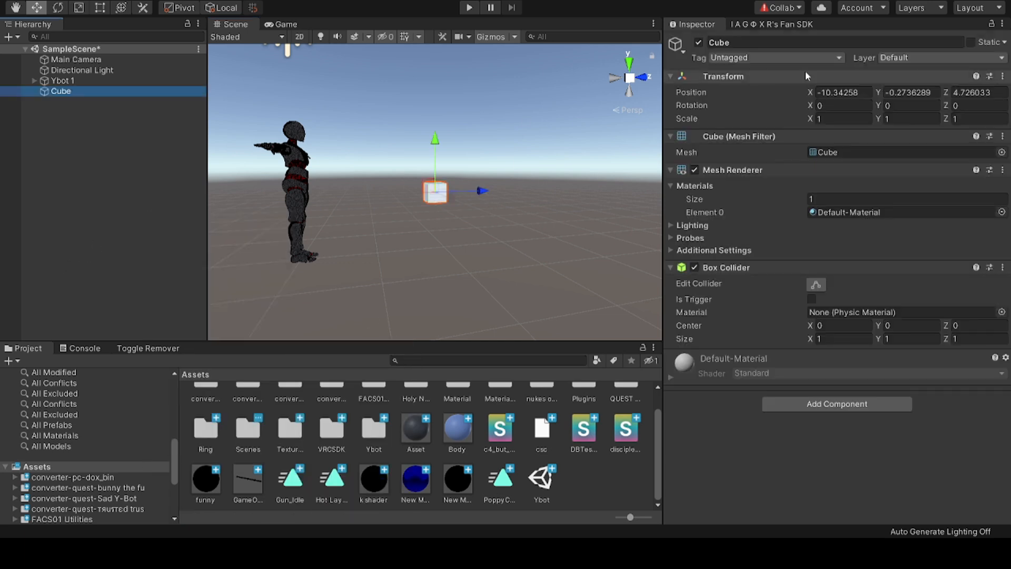
Step: Zero the cube's position and move it in front of the avatar's head at about Y 1.486, Z 0.819
click(818, 96)
text(00)
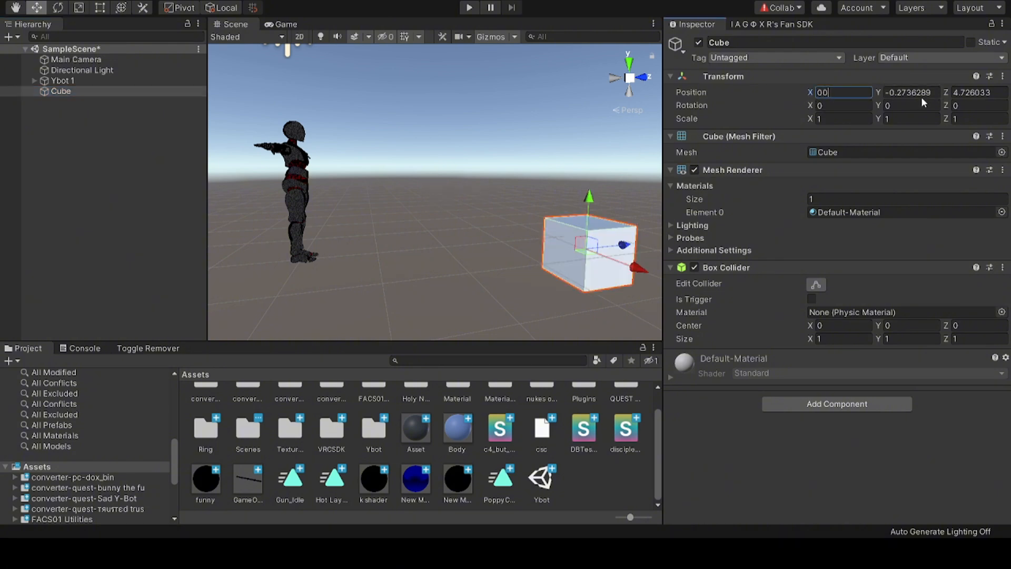
click(919, 94)
text(0)
click(970, 93)
text(0)
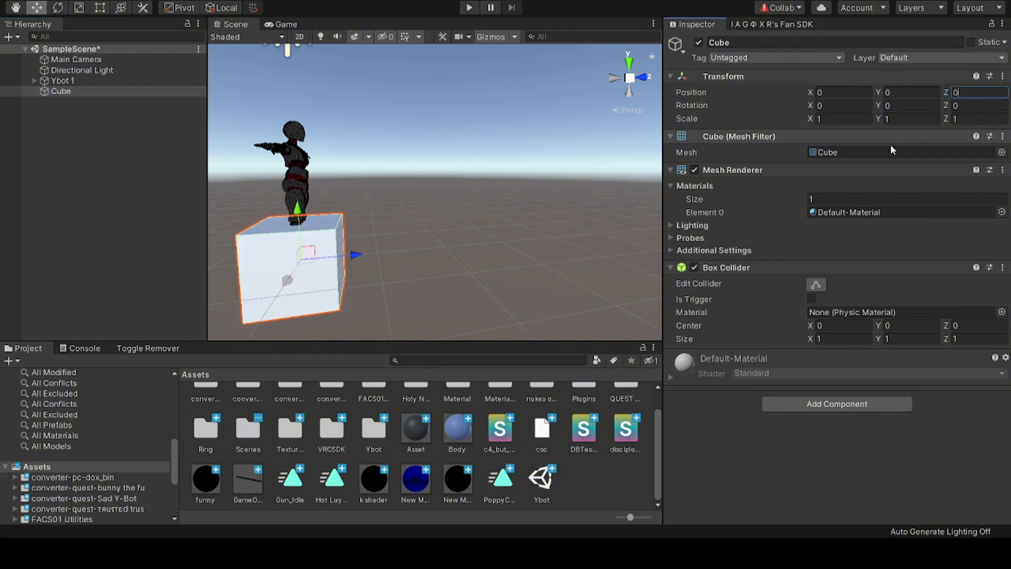
drag(359, 259, 368, 122)
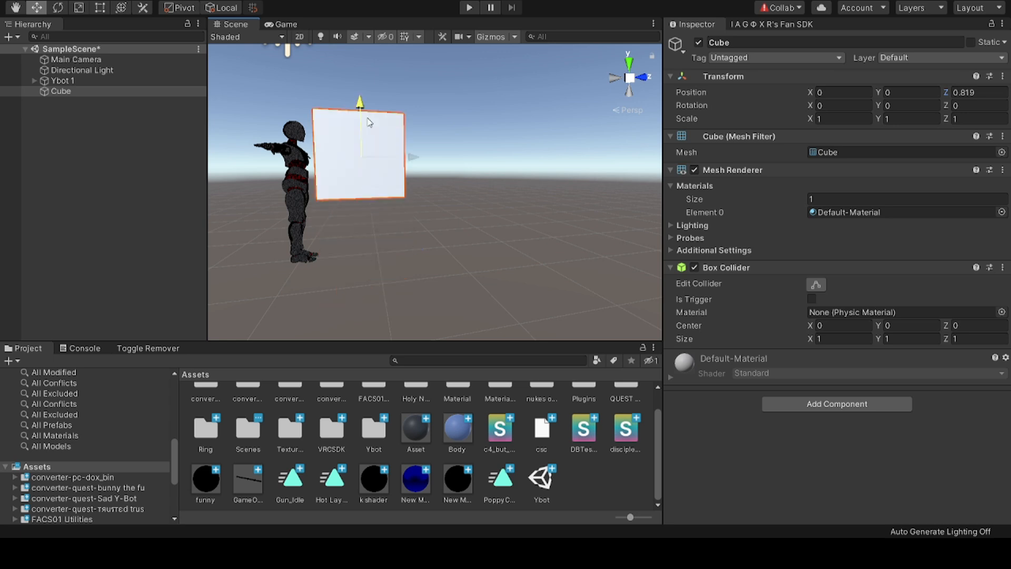
alt+drag(363, 177, 237, 147)
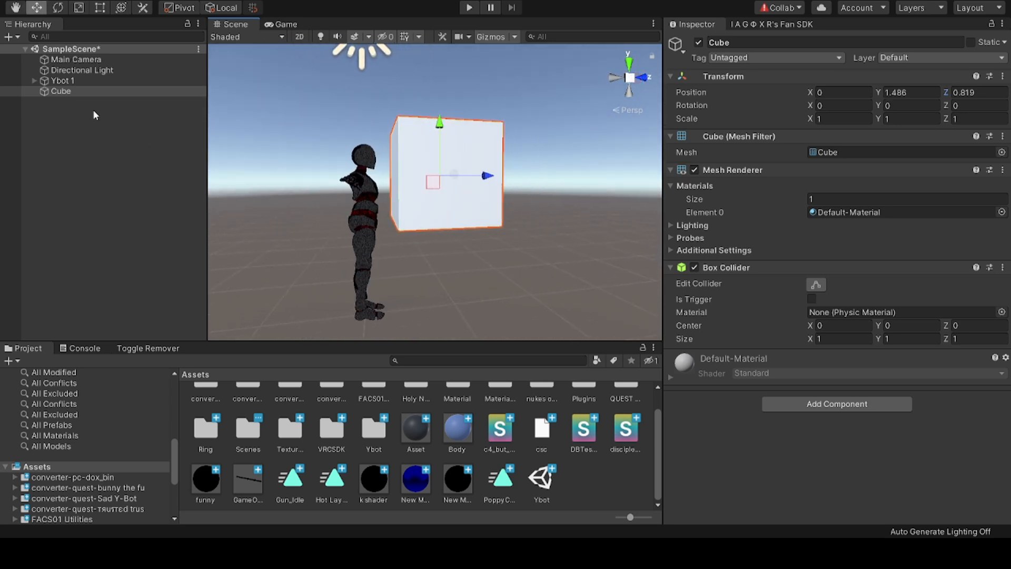
Step: Expand the Ybot 1 hierarchy from mixamorig:Hips through the spine and neck down to the mixamorig:Head children
click(58, 81)
click(34, 81)
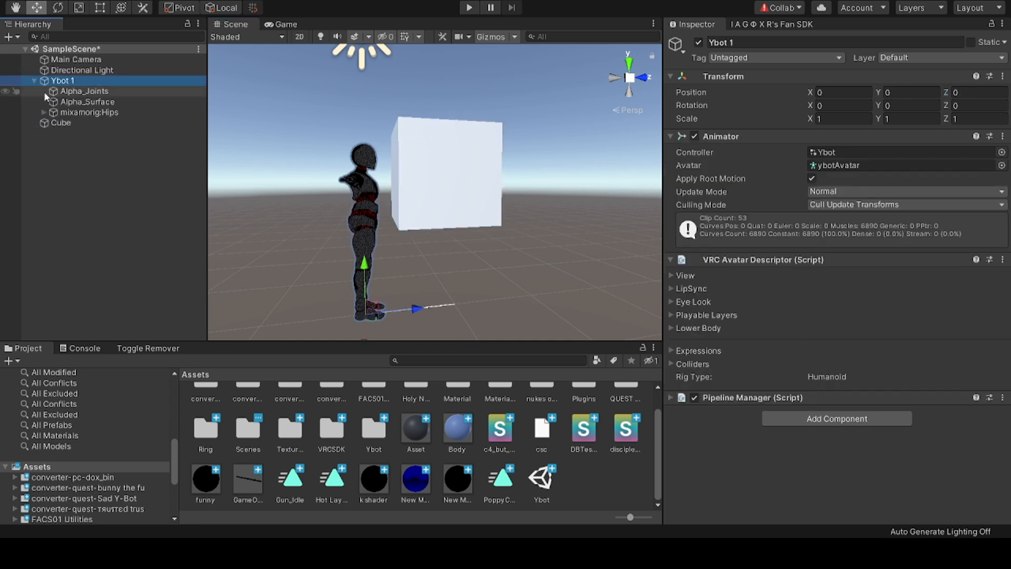
click(43, 112)
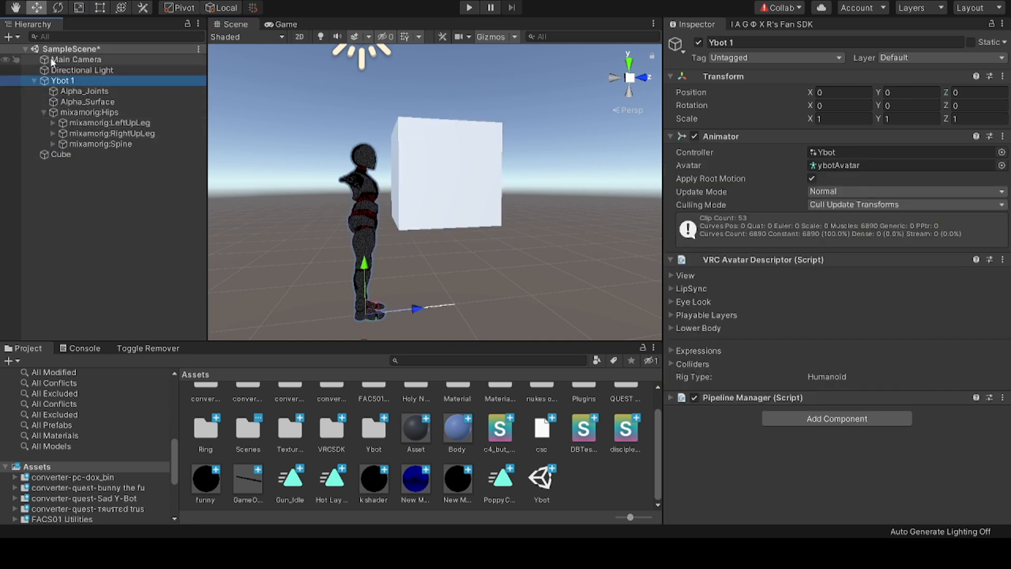
right_click(62, 82)
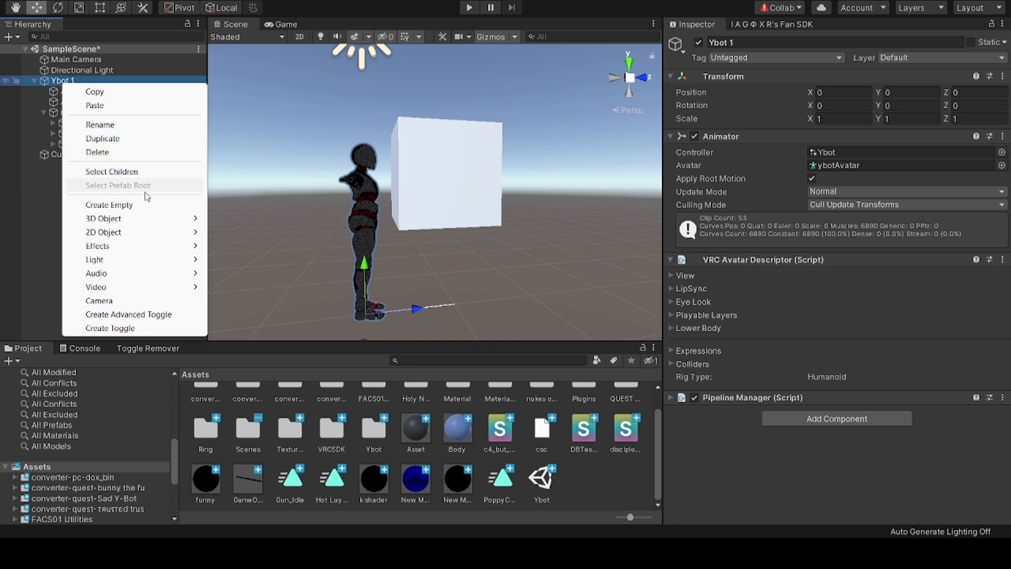
click(39, 157)
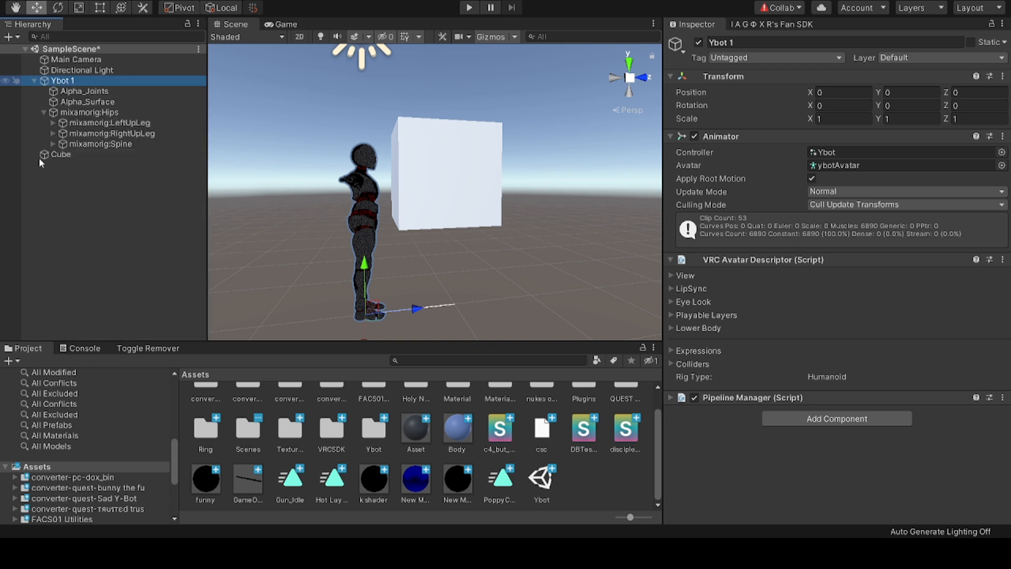
click(39, 157)
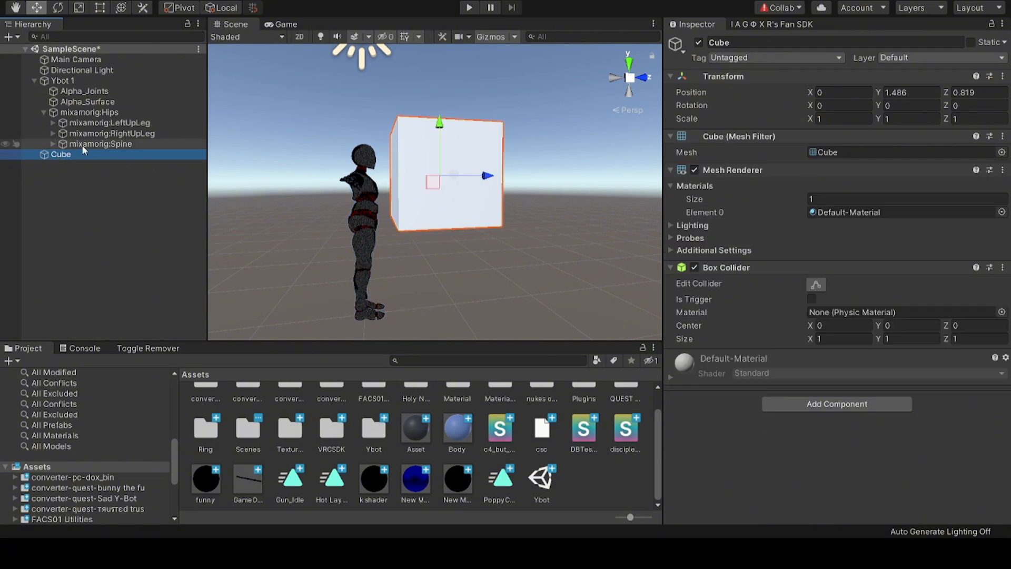
click(41, 146)
click(52, 144)
click(63, 155)
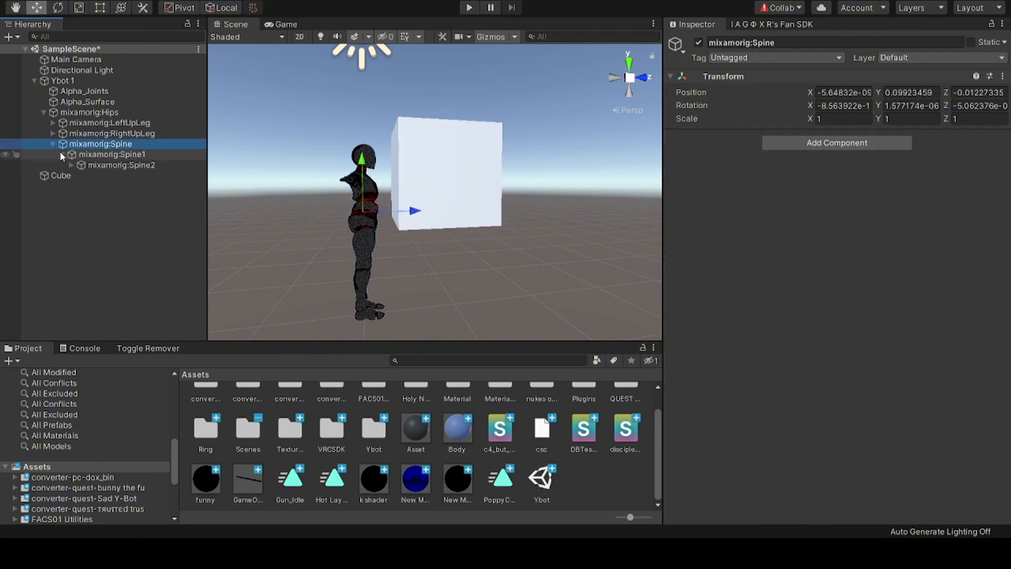
click(72, 165)
click(81, 185)
click(89, 197)
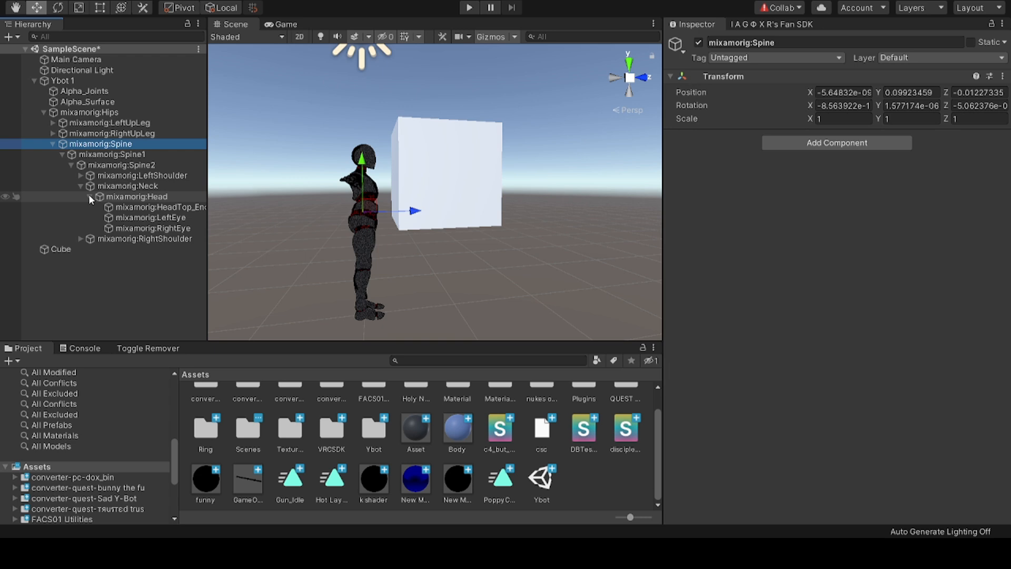
Step: Parent the cube to the mixamorig:Head bone, and delete the cube from the scene
click(46, 250)
drag(104, 265, 163, 199)
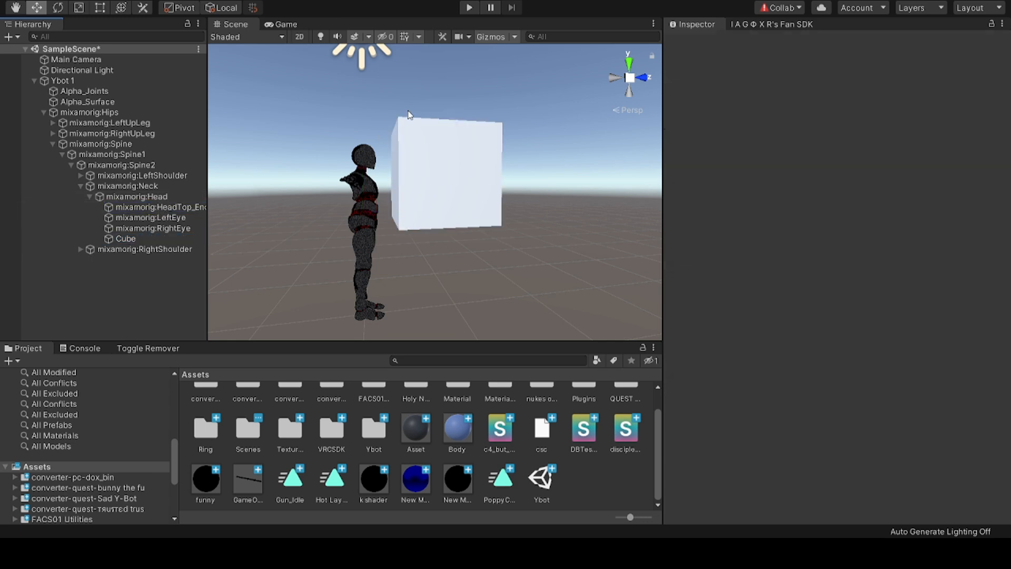
click(440, 145)
key(Delete)
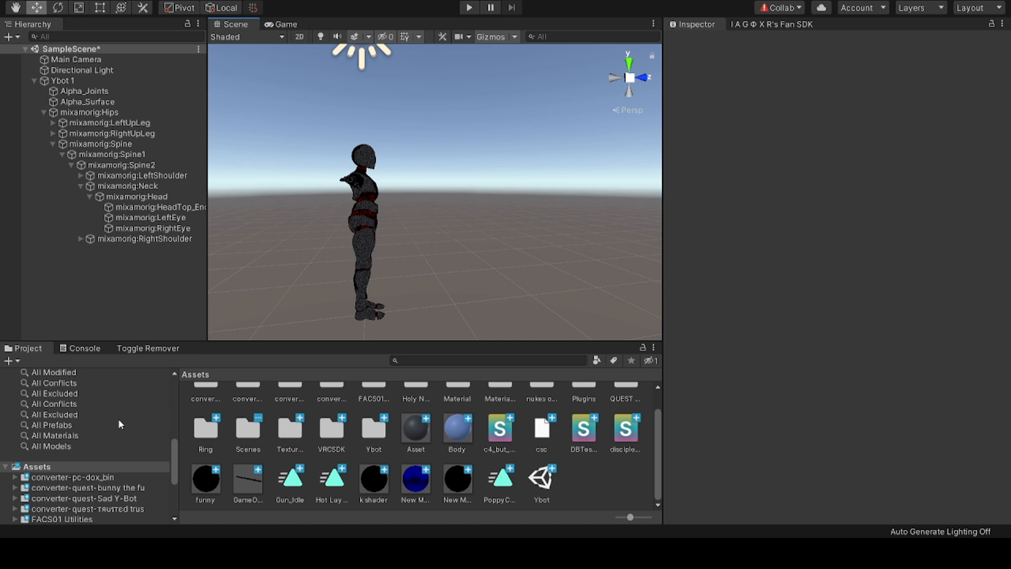
Step: Browse the project's models, prefabs and material folders, and open the Holy NUke folder
click(108, 435)
click(121, 446)
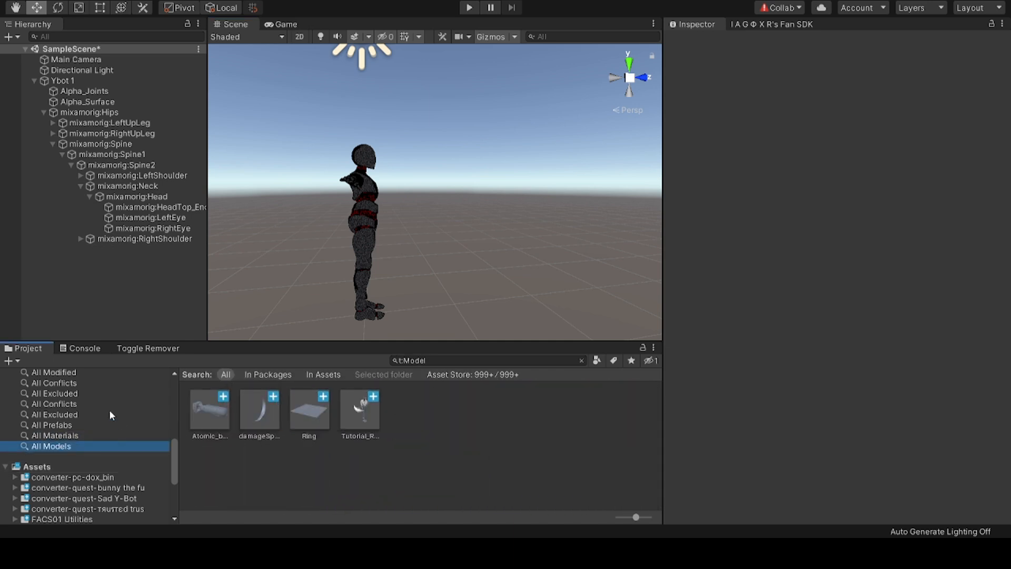
click(68, 435)
click(68, 425)
scroll(95, 432, down, 5)
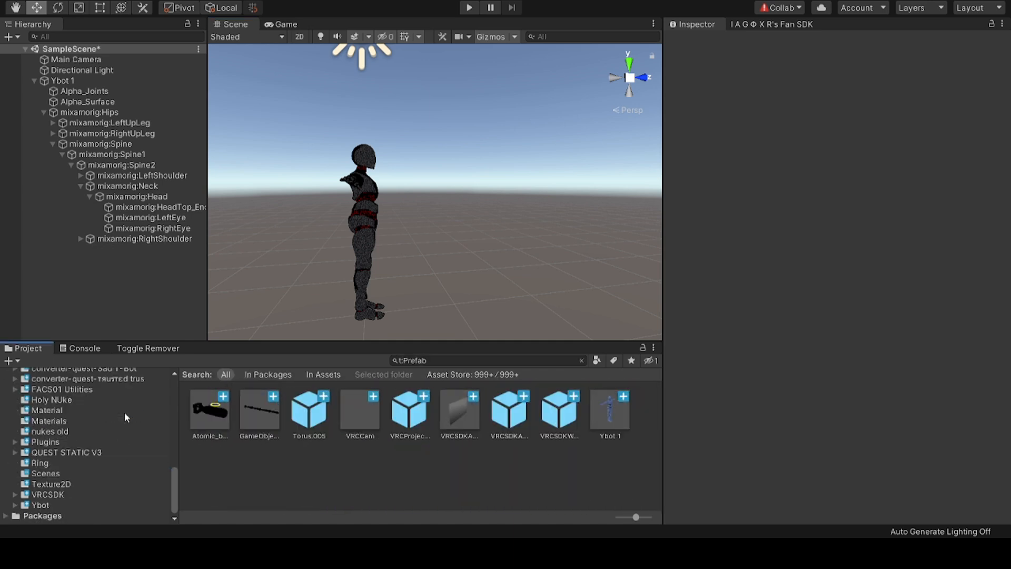
click(114, 462)
click(100, 432)
click(98, 410)
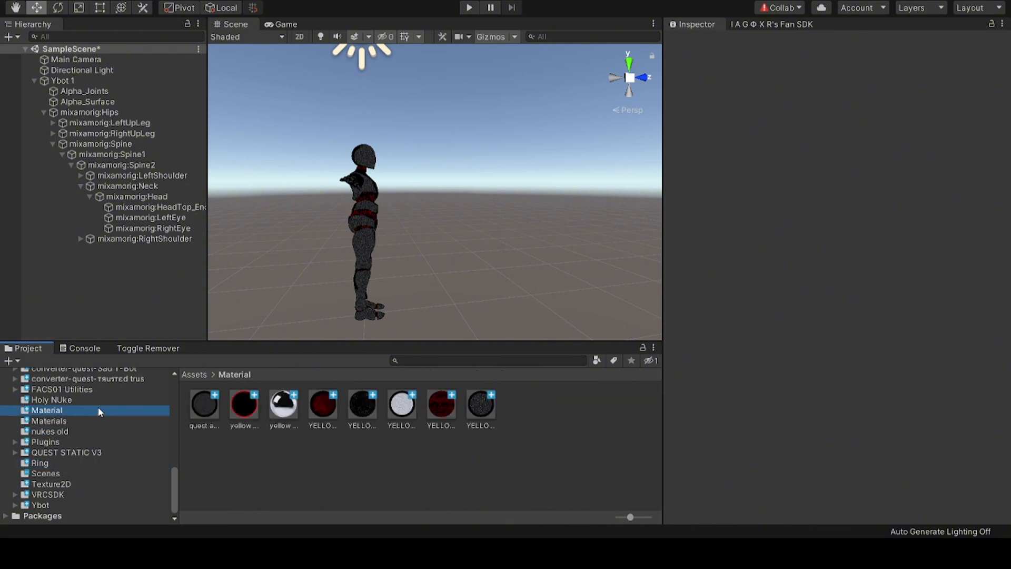
click(100, 401)
Step: Add the Atomic_bomb prefab to the scene and set its position to 0, 0, 0
scroll(334, 298, down, 4)
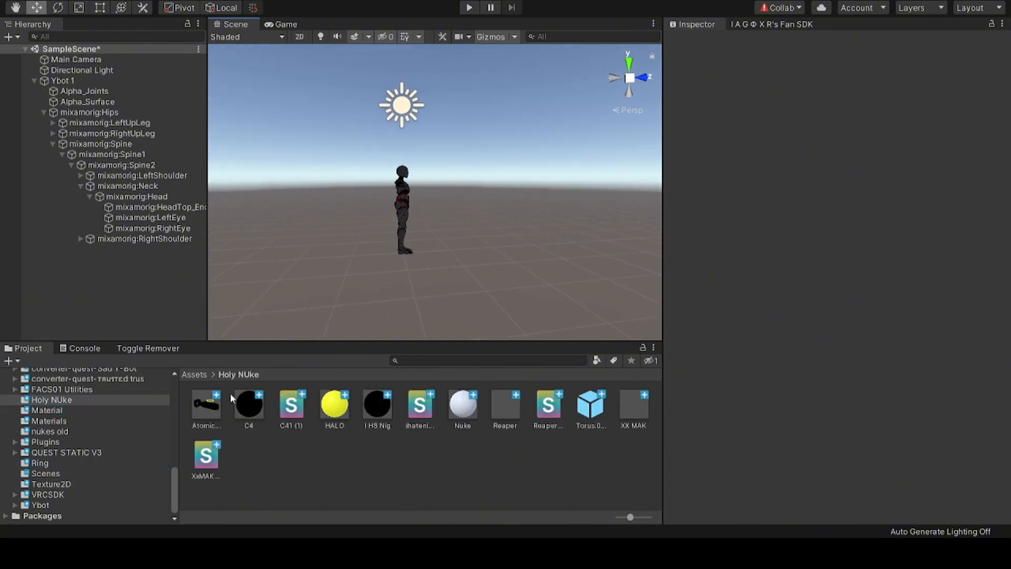
drag(213, 421, 176, 309)
right_drag(354, 238, 389, 231)
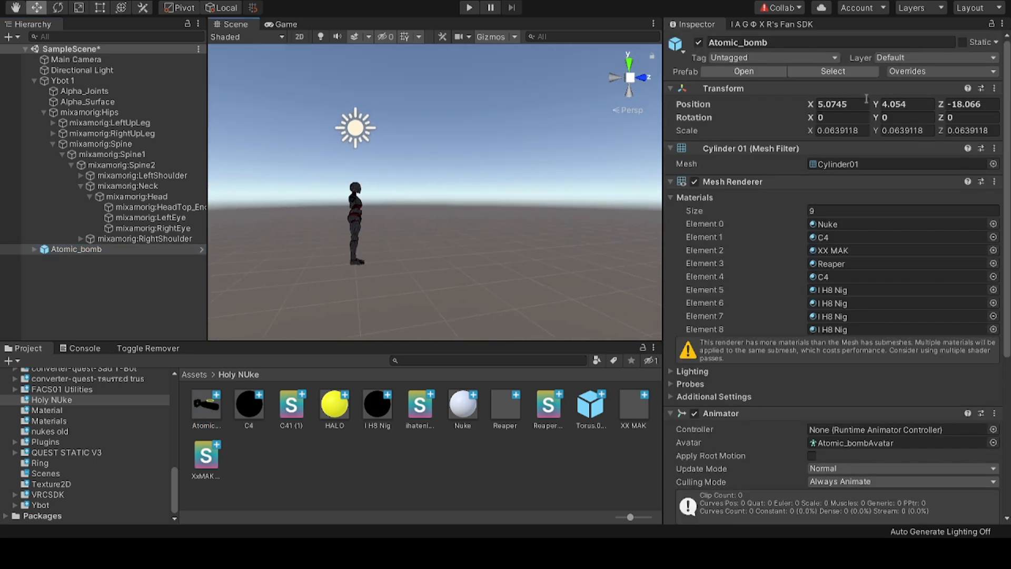
click(865, 104)
text(0)
click(898, 103)
text(0)
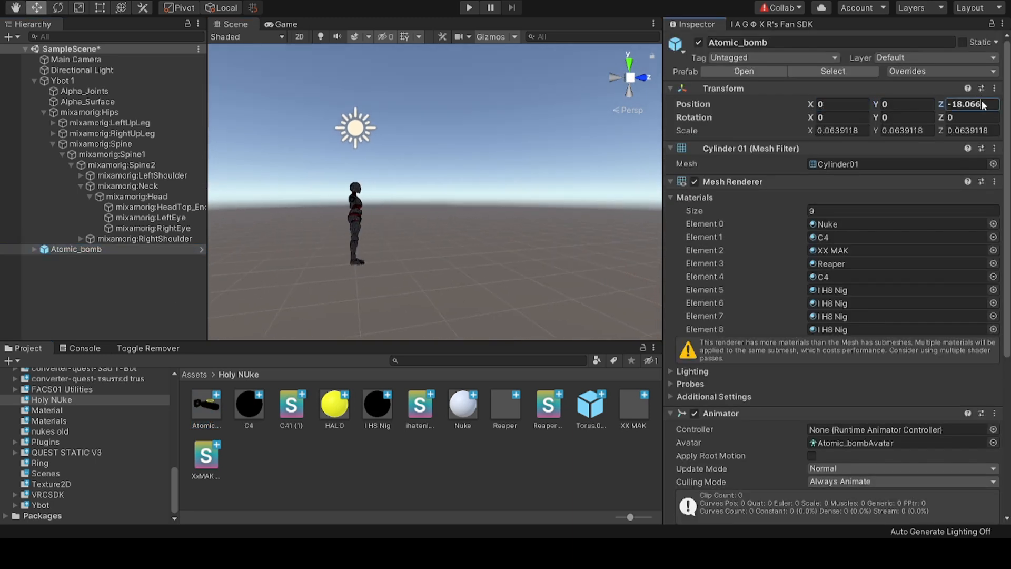
click(983, 104)
text(0)
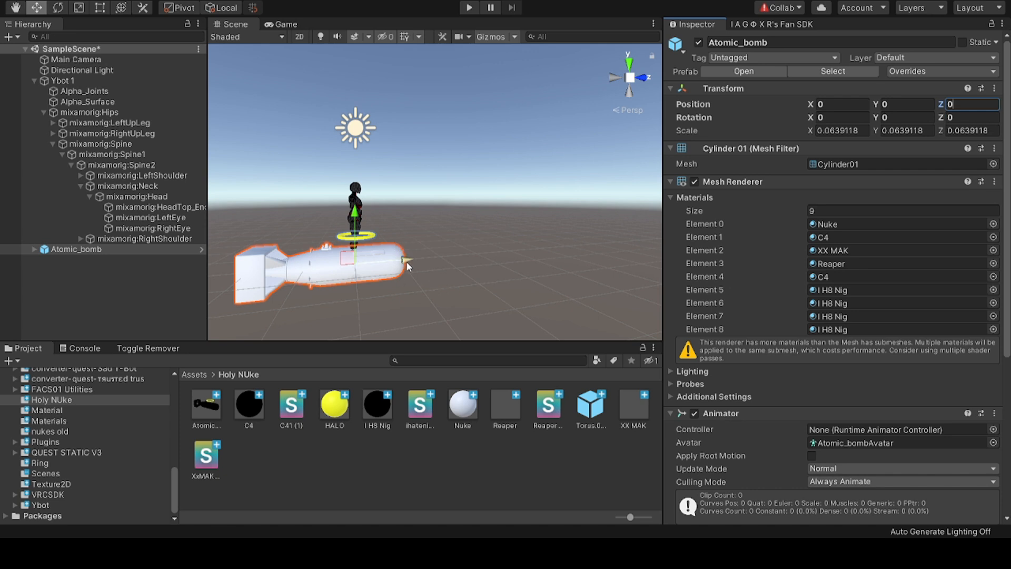
Step: Raise the Atomic_bomb and move it in front of the avatar to about Y 1.74, Z 2.677
drag(409, 266, 470, 142)
key(a)
right_drag(428, 208, 402, 223)
key(d)
key(d)
drag(573, 138, 600, 138)
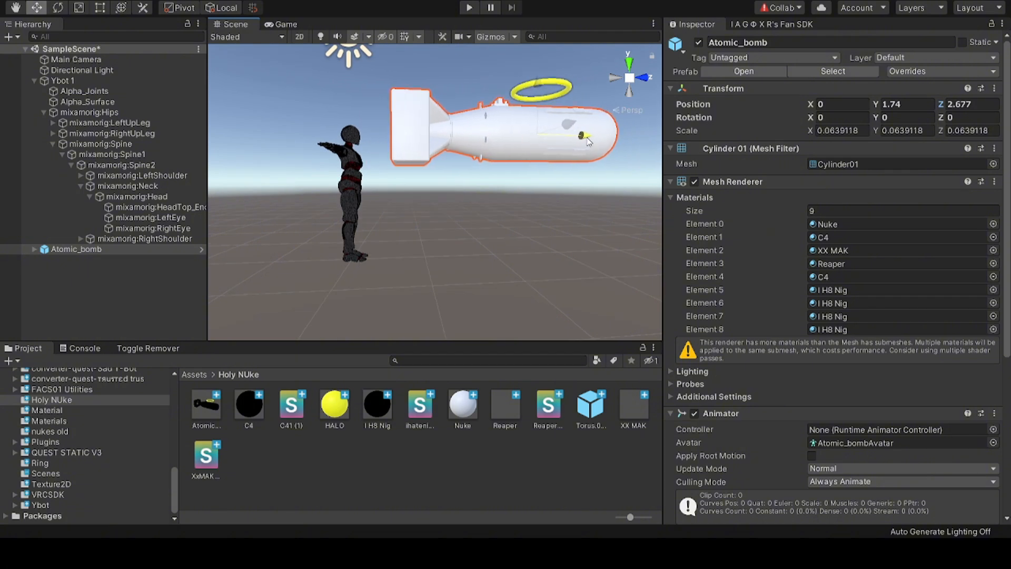
Step: Examine the shaders of the Atomic_bomb's materials and expand the XX MAK material's settings
scroll(565, 212, down, 5)
scroll(766, 374, down, 5)
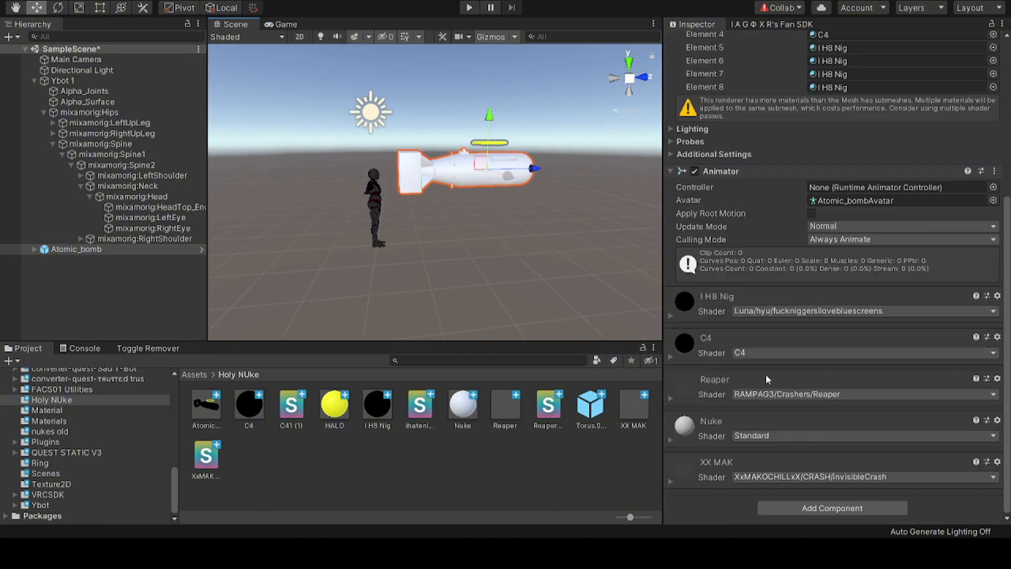
click(748, 436)
click(687, 485)
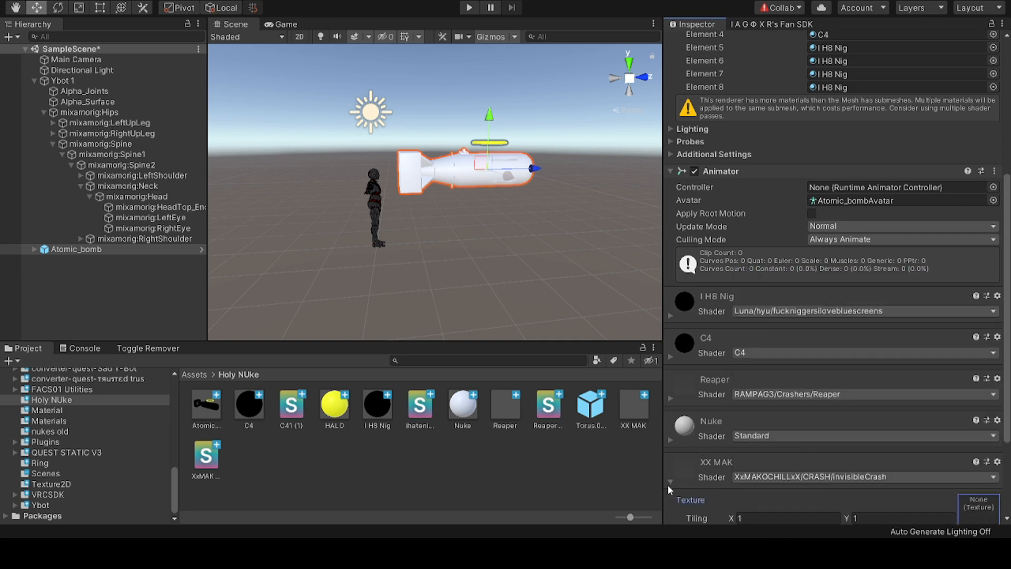
Step: Collapse the XX MAK material's settings on the Atomic_bomb and review its list of materials
click(656, 473)
click(79, 249)
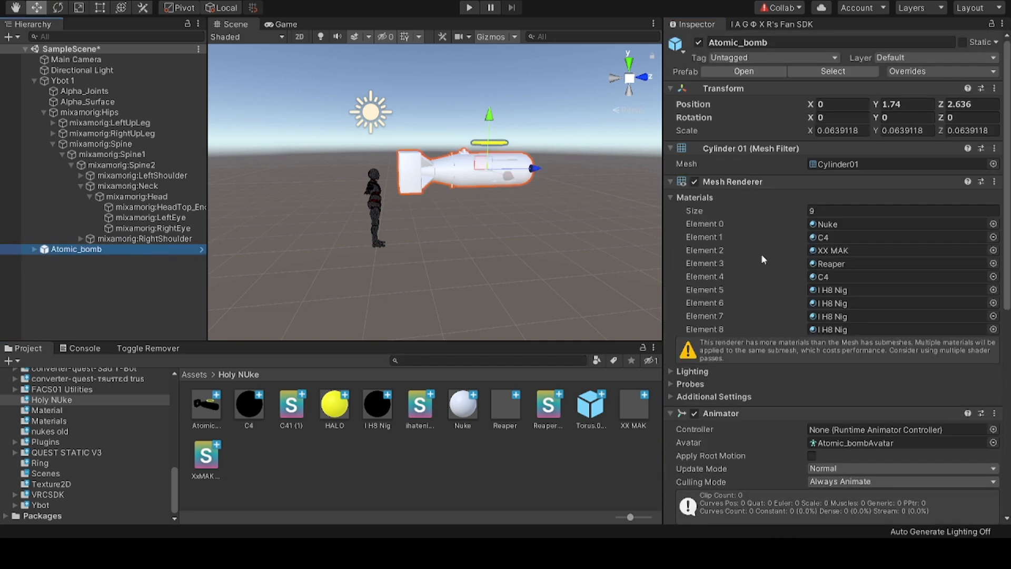
scroll(760, 254, down, 10)
scroll(667, 355, up, 4)
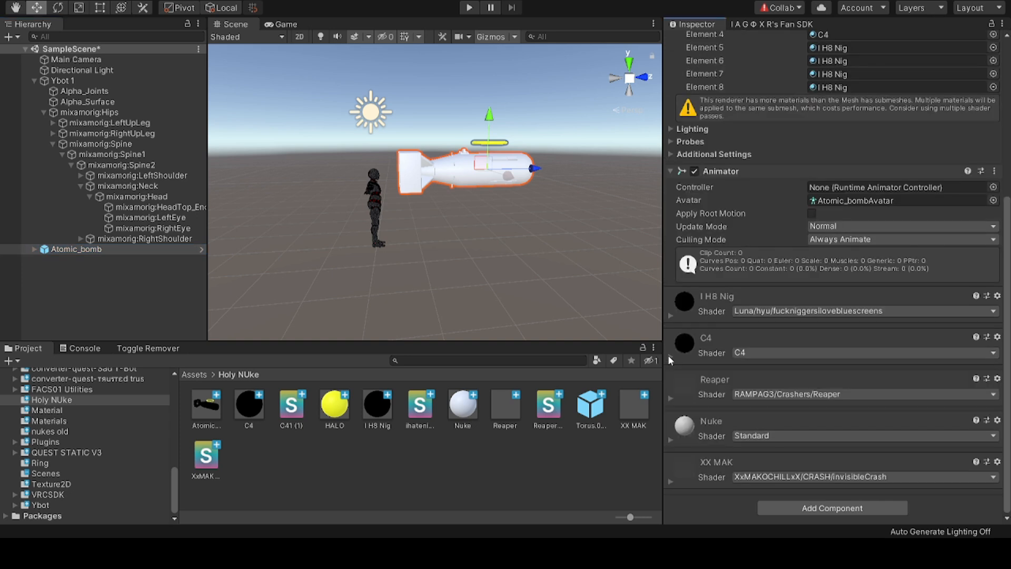
click(756, 439)
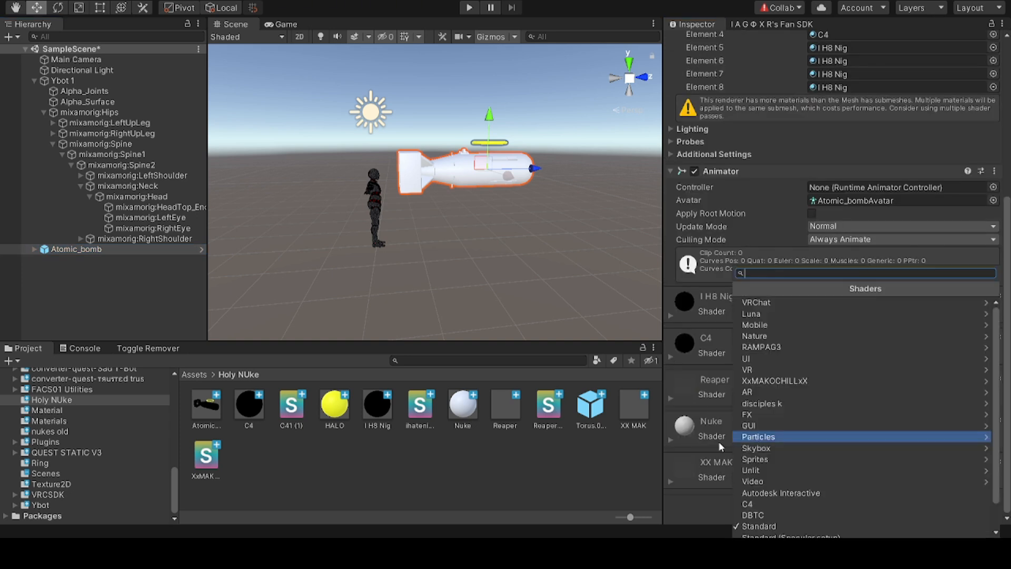
click(719, 442)
click(771, 436)
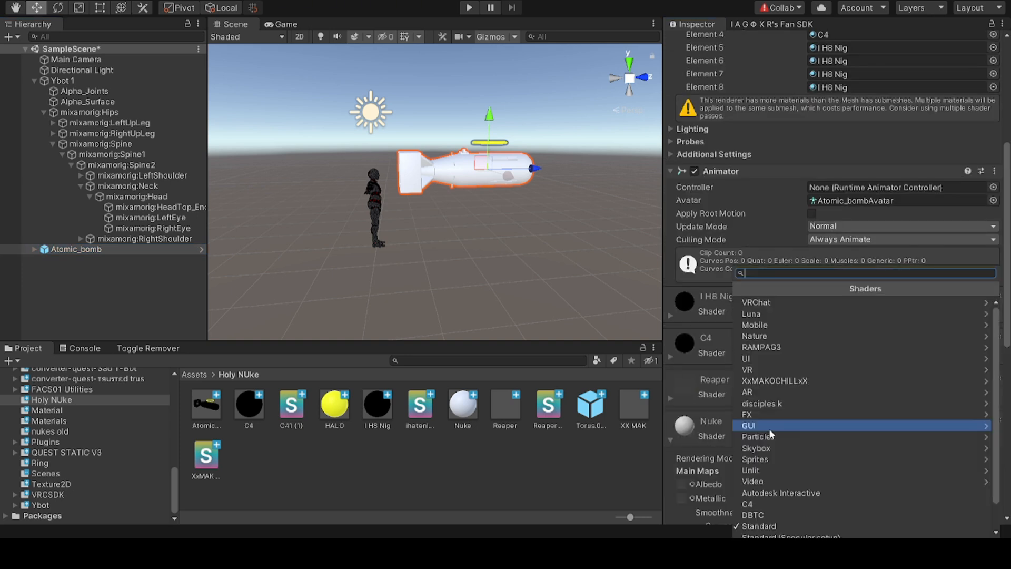
click(765, 337)
click(684, 433)
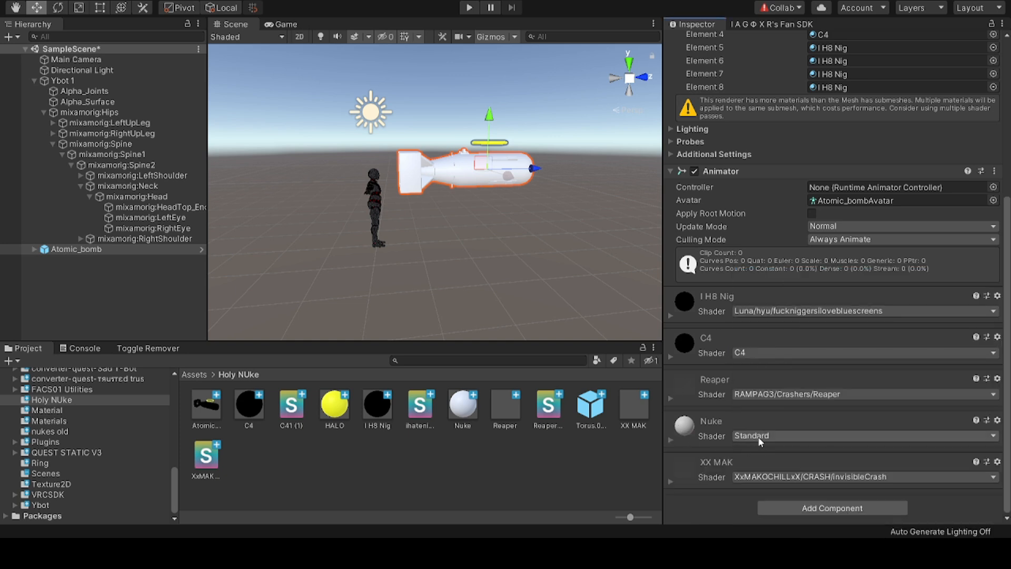
Step: Change the Nuke material's shader to VRChat/Mobile/Standard Lite
click(966, 434)
text(stand)
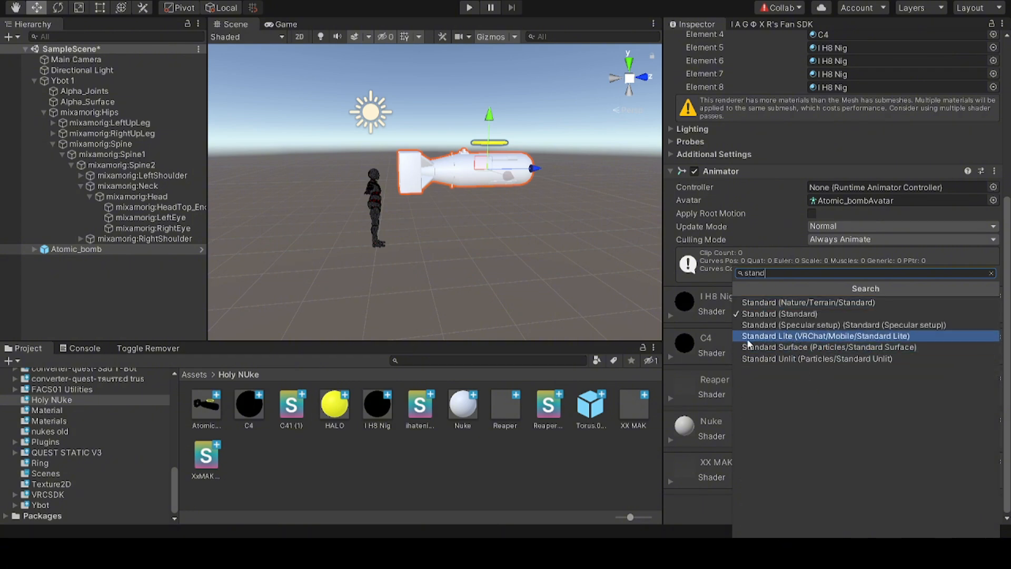
click(787, 336)
Step: Enable emission on the Nuke material and set its emission color to white
click(670, 440)
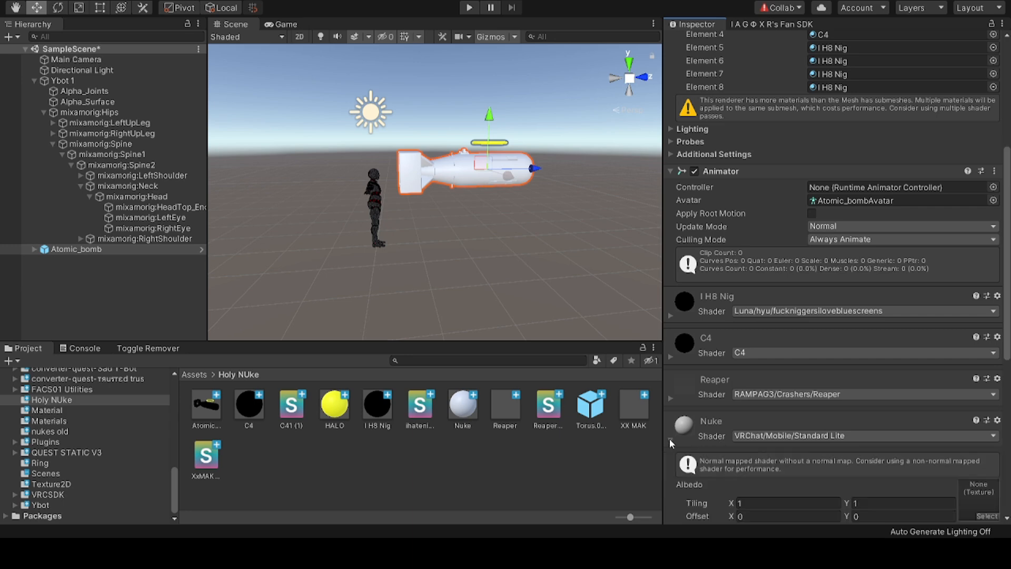
scroll(770, 418, down, 5)
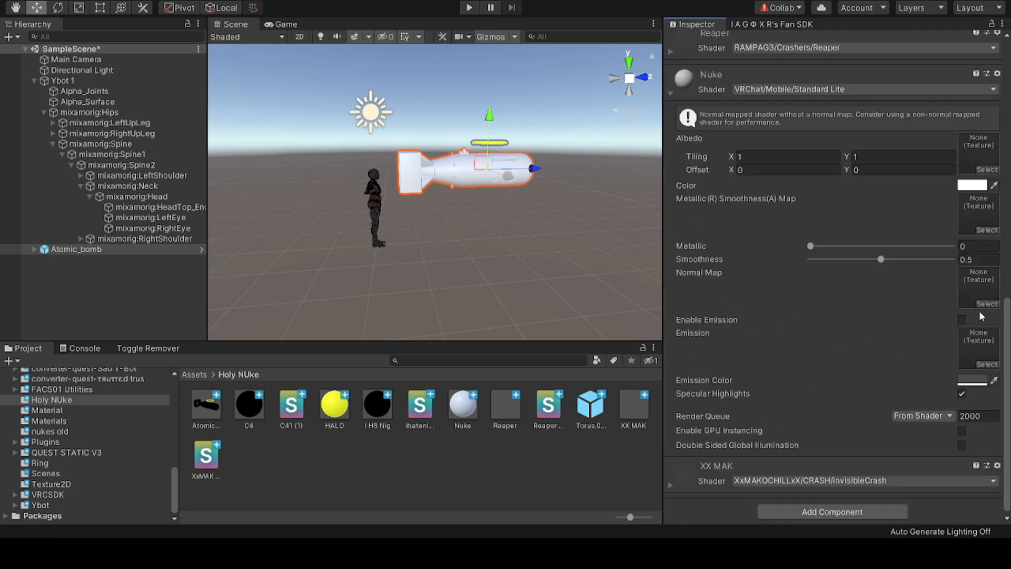
click(962, 320)
click(968, 385)
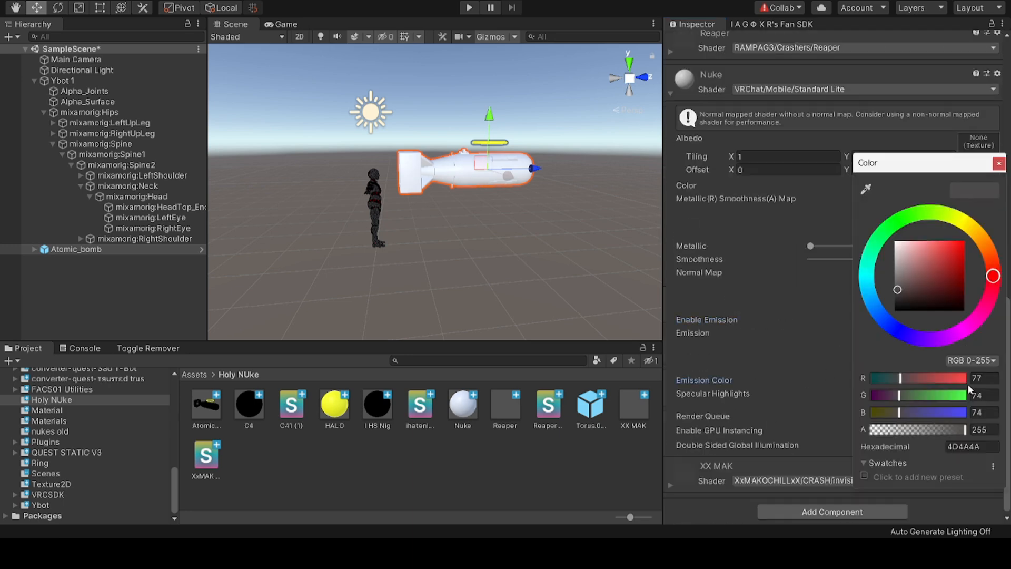
click(919, 258)
drag(854, 198, 835, 176)
Step: Set the Nuke material's Metallic to 1 and Smoothness to about 0.794, and collapse its settings
drag(817, 248, 932, 251)
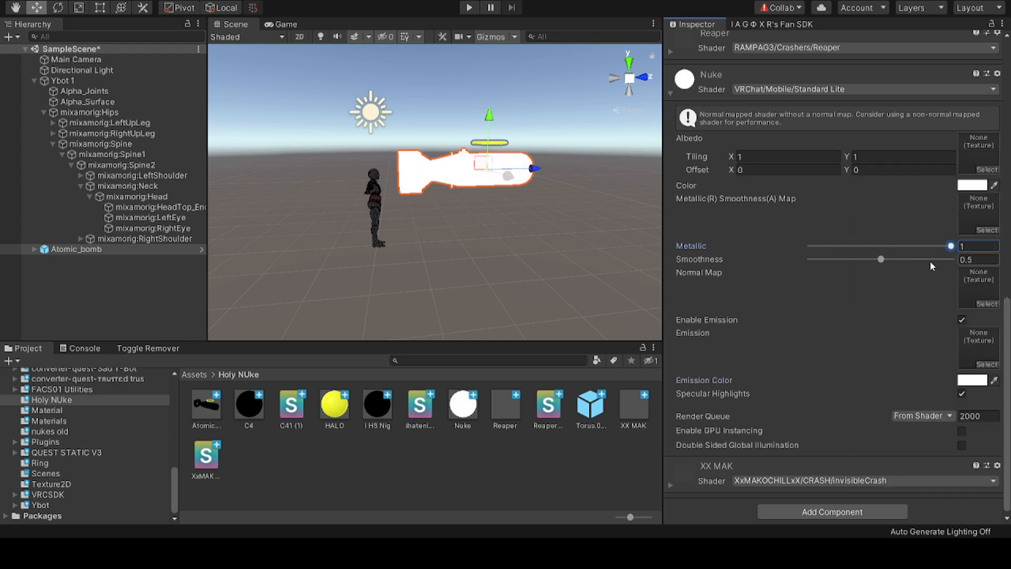
click(921, 259)
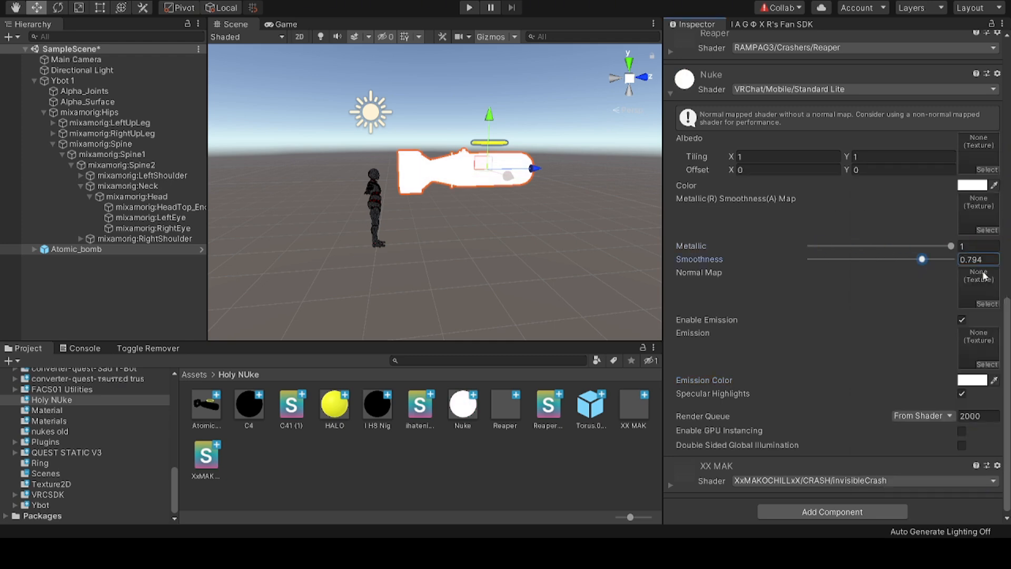
click(670, 93)
Step: Change the shader of the HALO material on the Atomic_bomb's child Torus.005 to VRChat/Mobile/Standard Lite
click(35, 250)
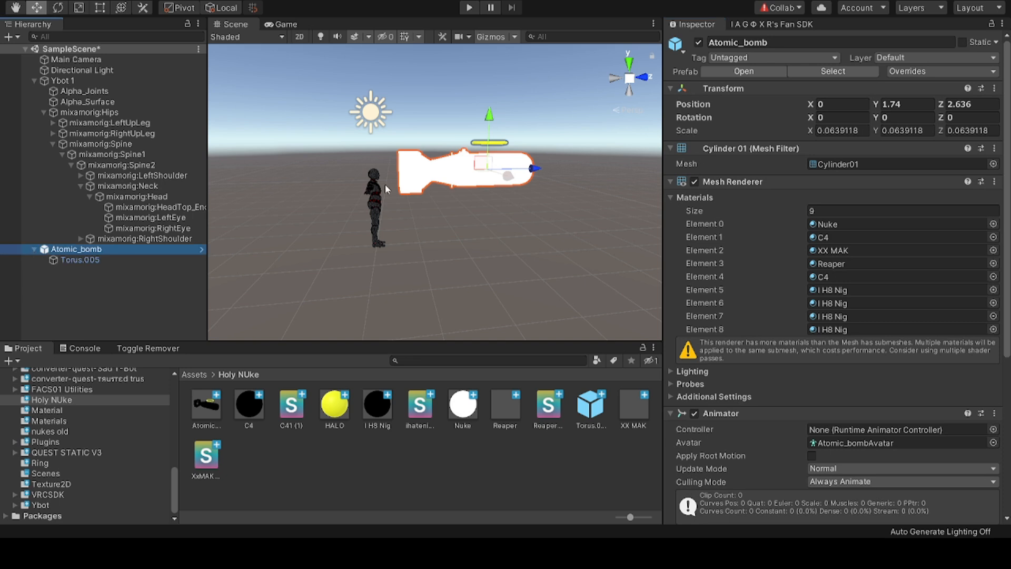
click(74, 260)
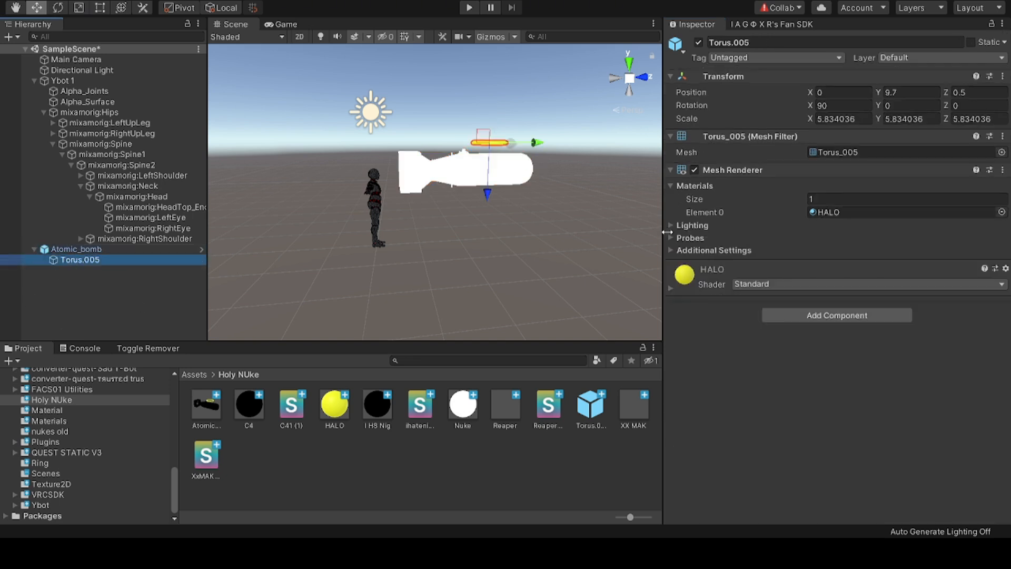
click(739, 286)
text(stan)
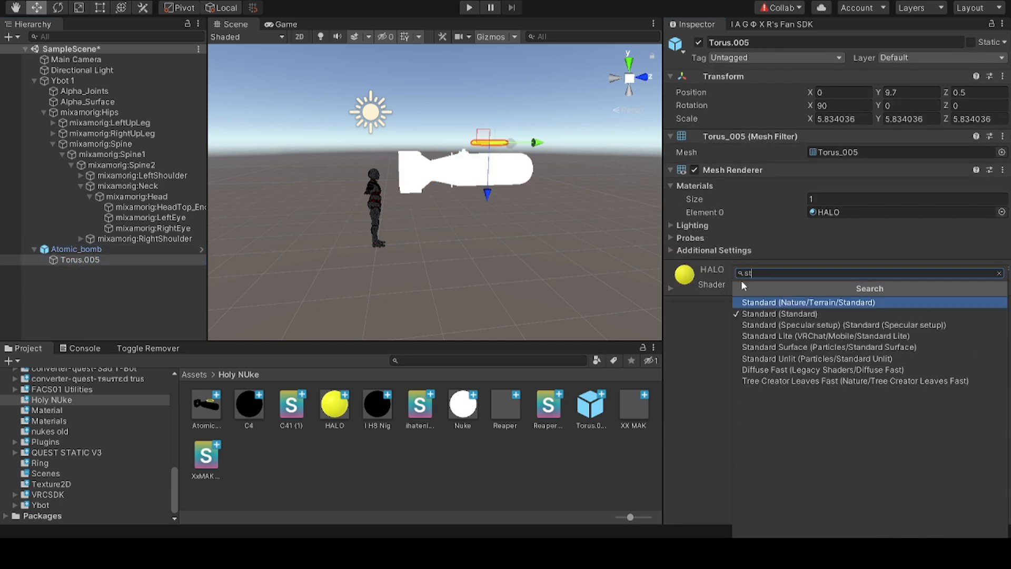
click(781, 337)
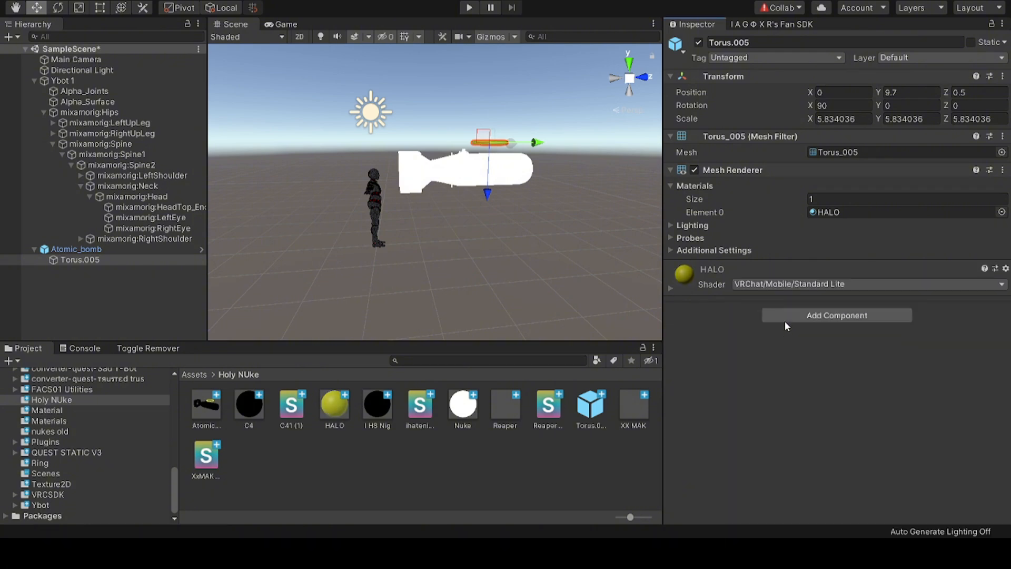
click(527, 284)
click(158, 259)
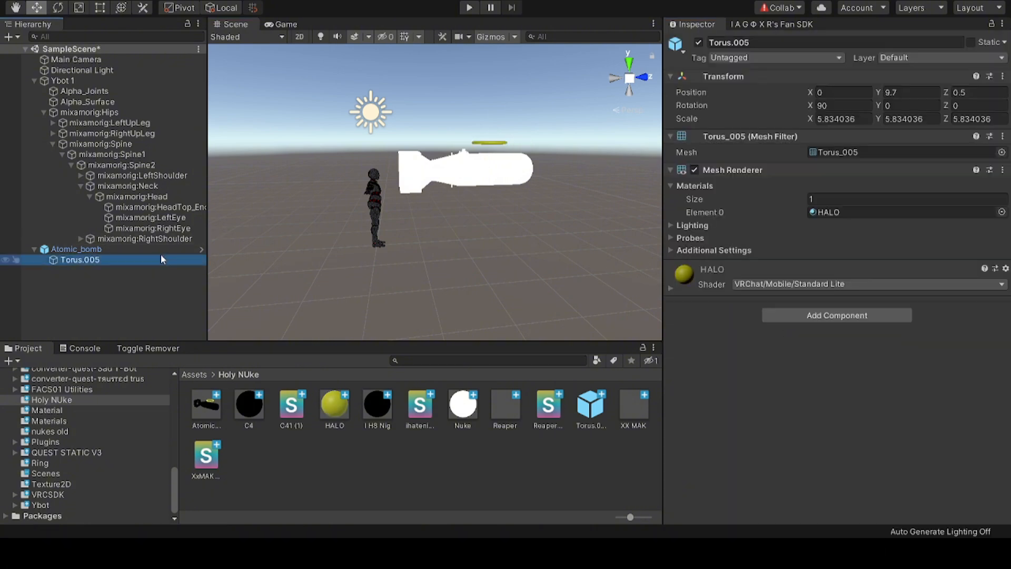
Step: Enable emission on the HALO material and set both Metallic and Smoothness to 1
click(673, 289)
scroll(815, 372, down, 5)
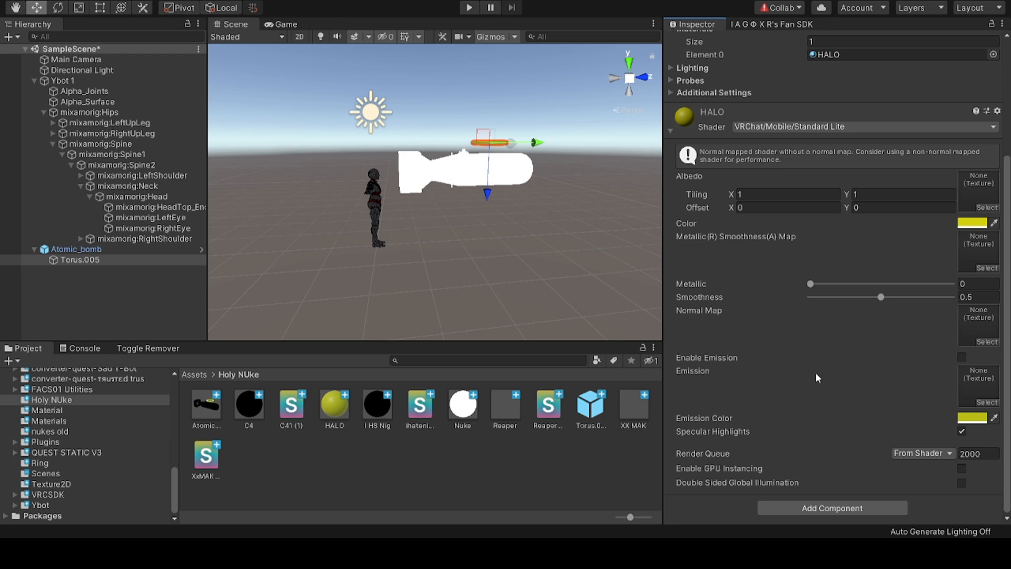
click(961, 356)
drag(811, 284, 952, 287)
drag(881, 297, 952, 297)
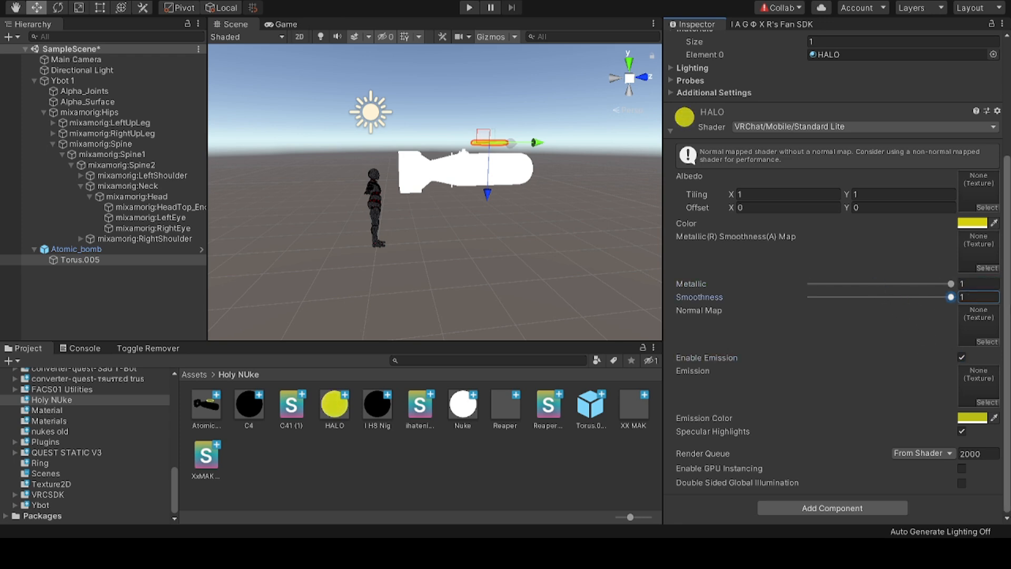
Step: Unpack the Atomic_bomb prefab and make it a child of the avatar's mixamorig:Head bone
click(458, 270)
alt+drag(465, 275, 385, 335)
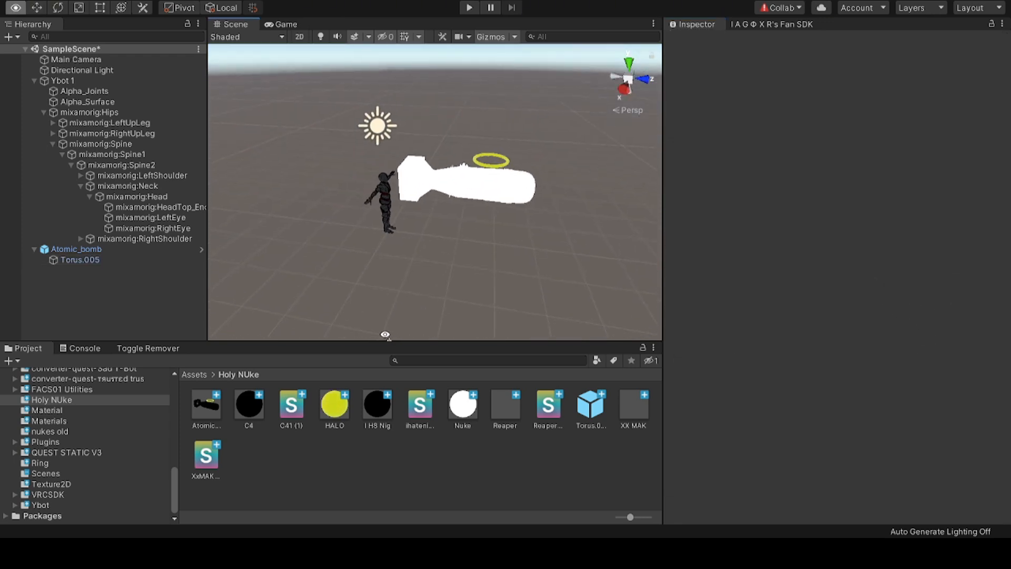
right_drag(384, 335, 514, 263)
click(36, 249)
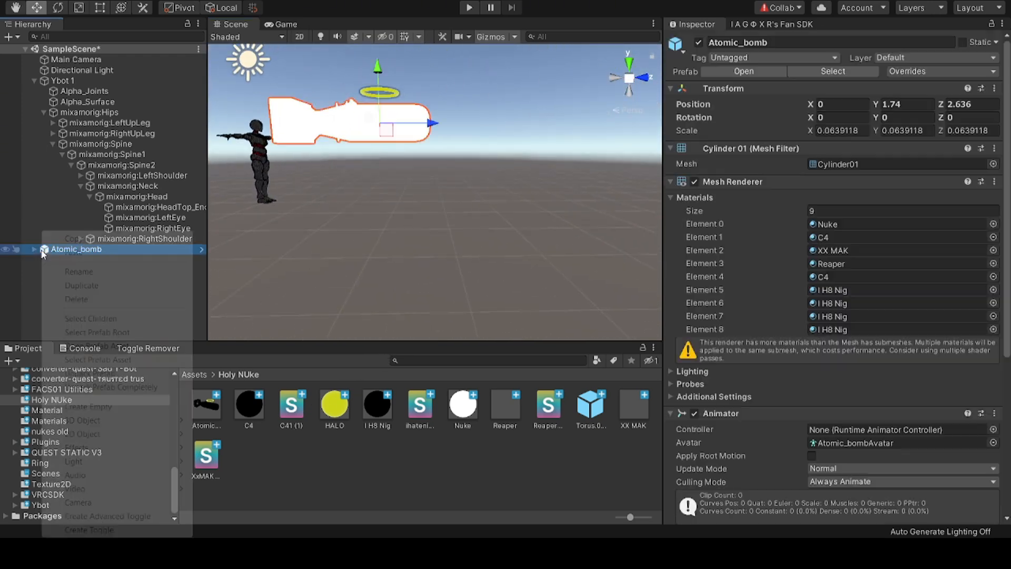
right_click(37, 249)
click(107, 375)
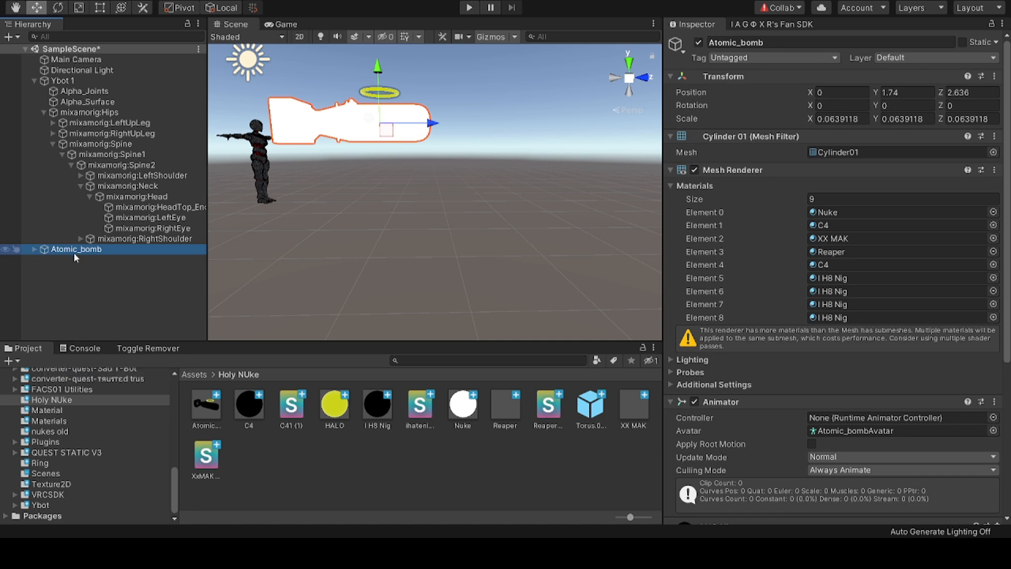
drag(197, 240, 197, 237)
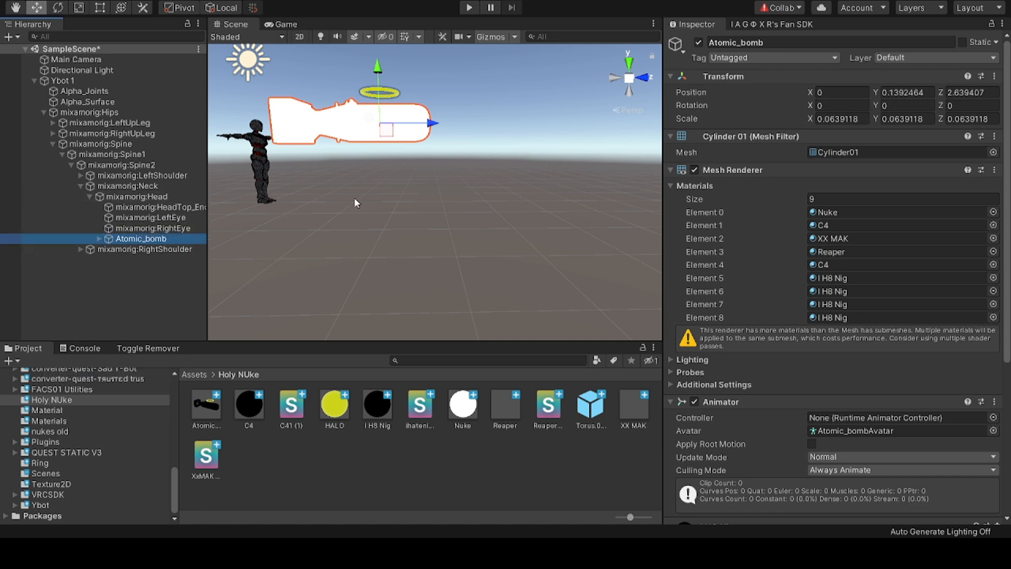
Step: Duplicate the Atomic_bomb twice and line the copies up ahead of it along Z, the last at about Z 8.7
alt+drag(361, 205, 416, 207)
click(154, 240)
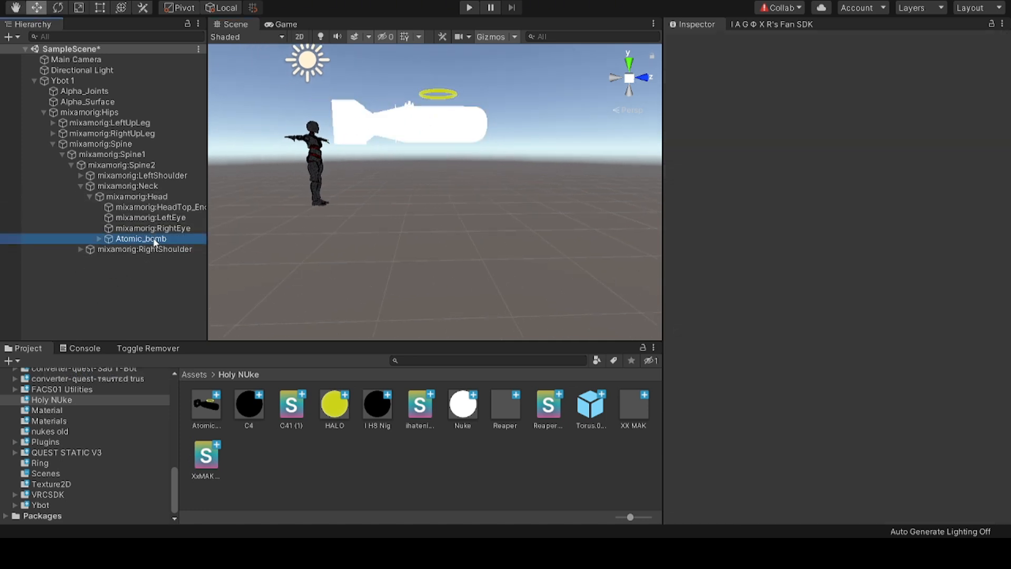
key(ctrl+d)
drag(482, 140, 757, 120)
key(ctrl+d)
right_drag(582, 174, 561, 224)
key(s)
click(88, 297)
click(161, 259)
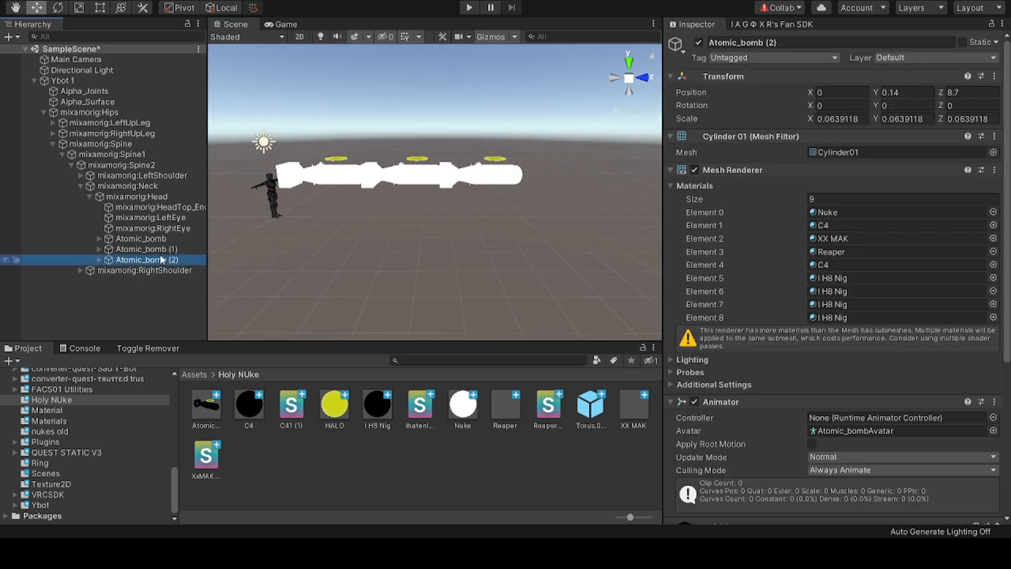
Step: Undo the last move of the Atomic_bomb (2) copy along Z
right_drag(365, 240, 368, 209)
key(s)
key(ctrl+z)
key(ctrl+z)
key(ctrl+z)
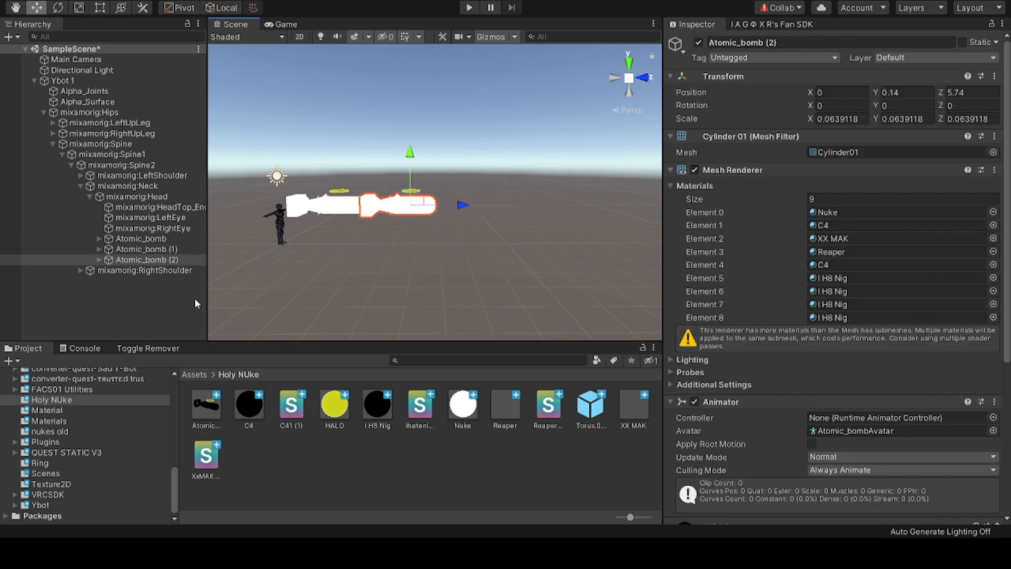
Step: Delete the Atomic_bomb (2) and Atomic_bomb (1) copies from under mixamorig:Head
key(q)
key(a)
right_drag(295, 269, 164, 269)
key(w)
key(d)
key(e)
key(a)
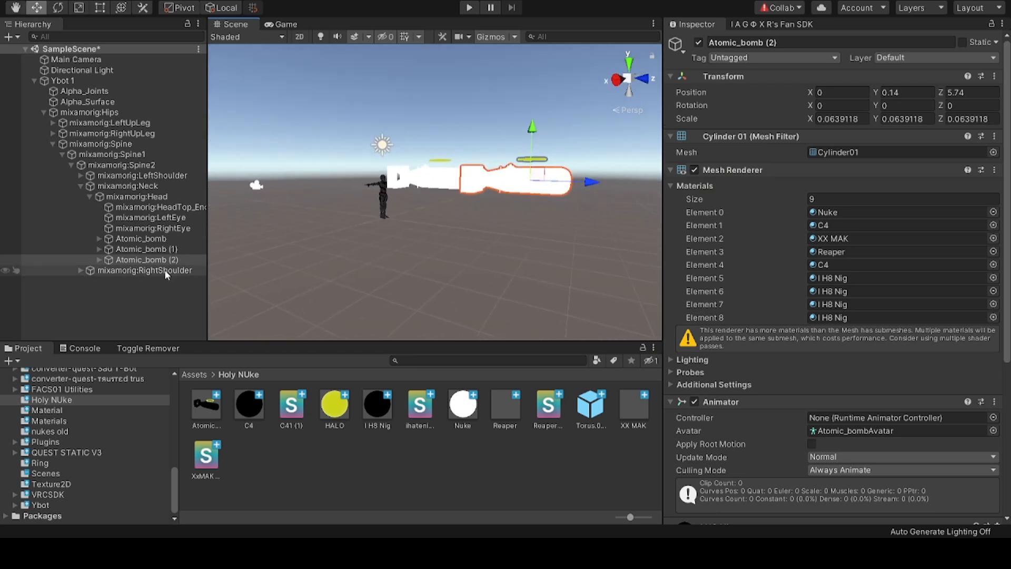
click(141, 256)
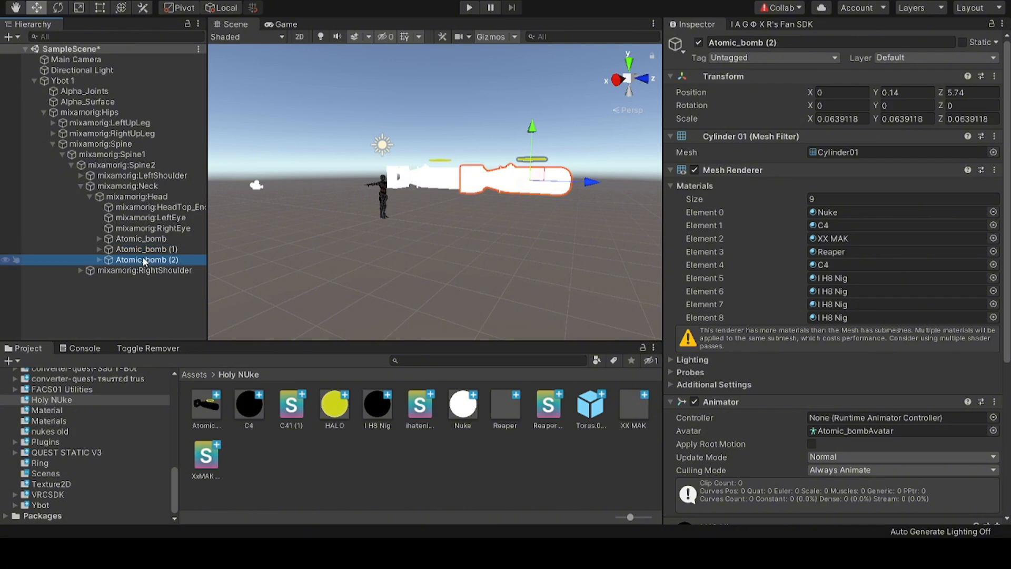
key(Delete)
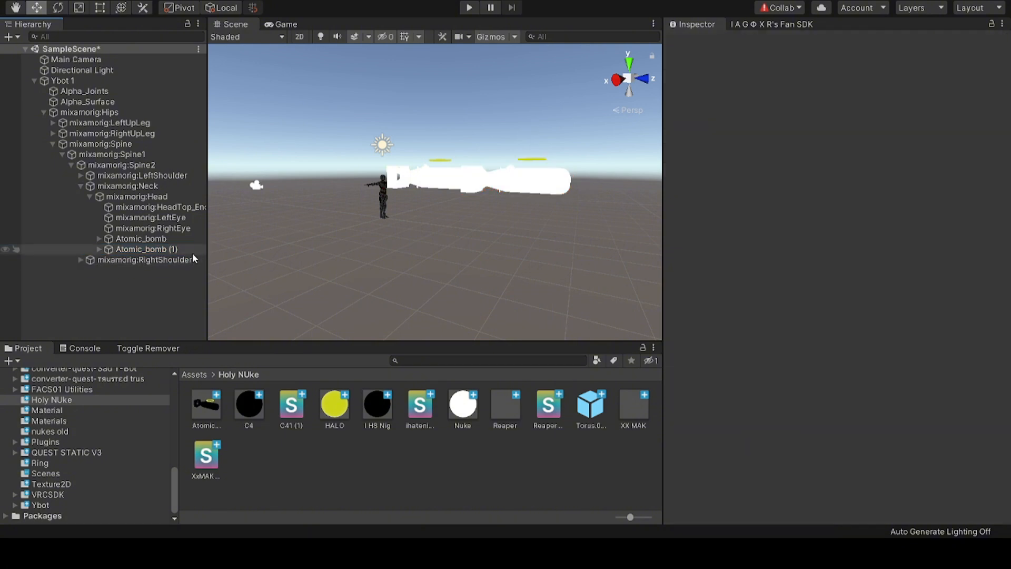
click(163, 250)
key(Delete)
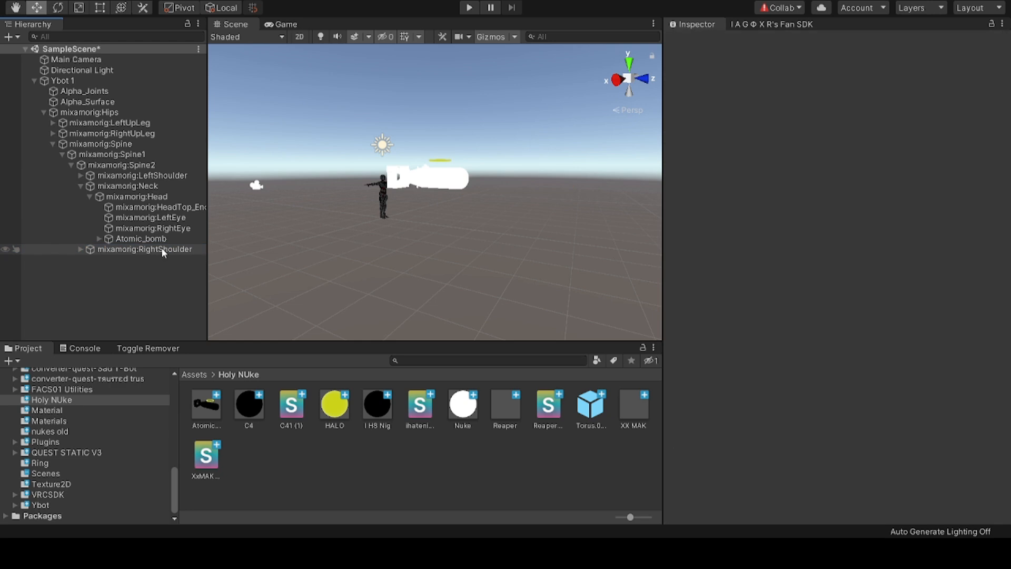
Step: Duplicate the remaining Atomic_bomb twice and place the copies in a row along Z, the last at about Z 8.59
click(138, 238)
key(ctrl+d)
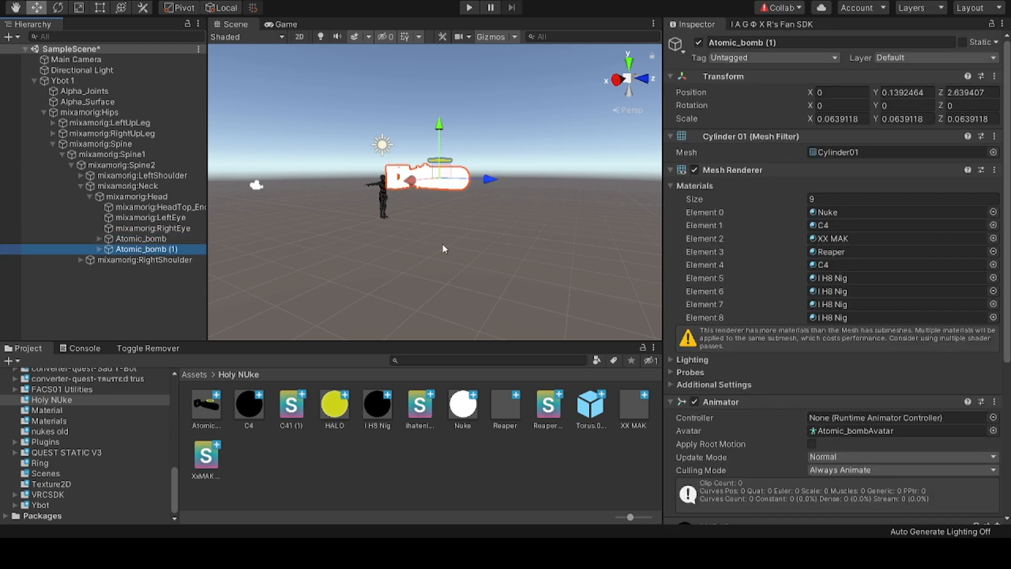
drag(489, 183, 683, 194)
key(ctrl+d)
Step: Make Atomic_bomb (1) and Atomic_bomb (2) children of the original Atomic_bomb and collapse its hierarchy
ctrl+click(163, 248)
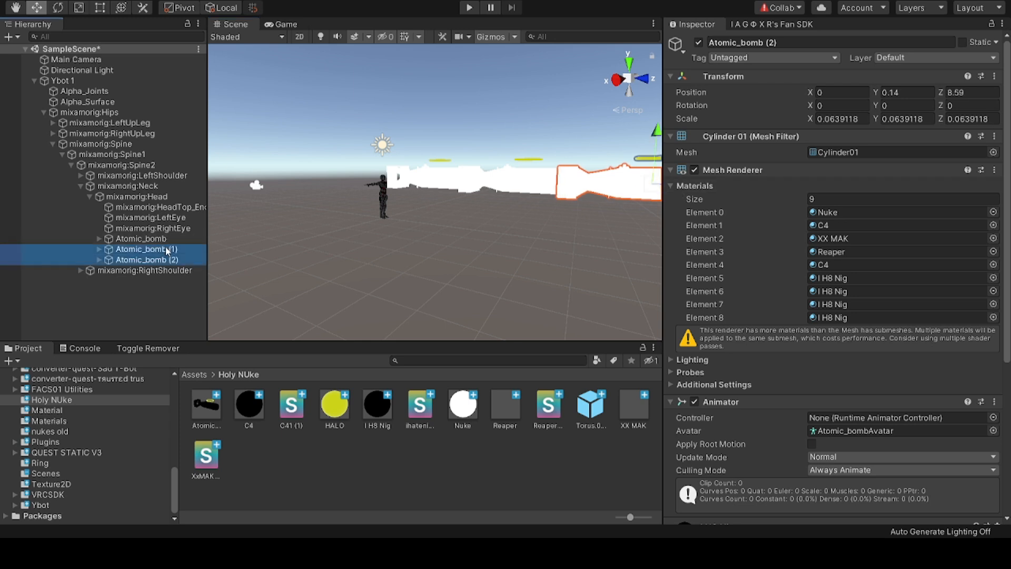
drag(161, 251, 158, 240)
click(287, 265)
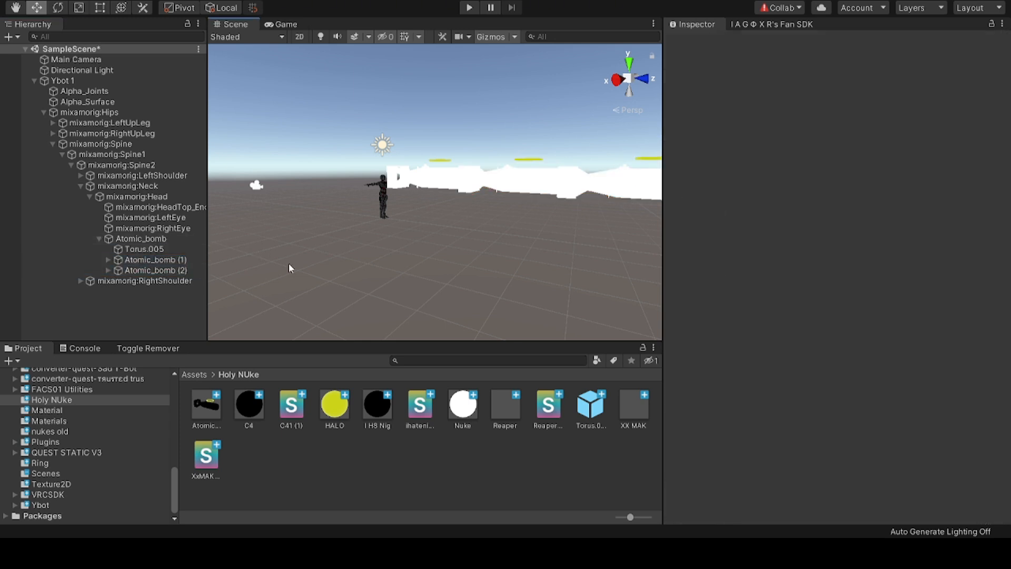
click(99, 238)
right_drag(336, 237, 528, 237)
key(s)
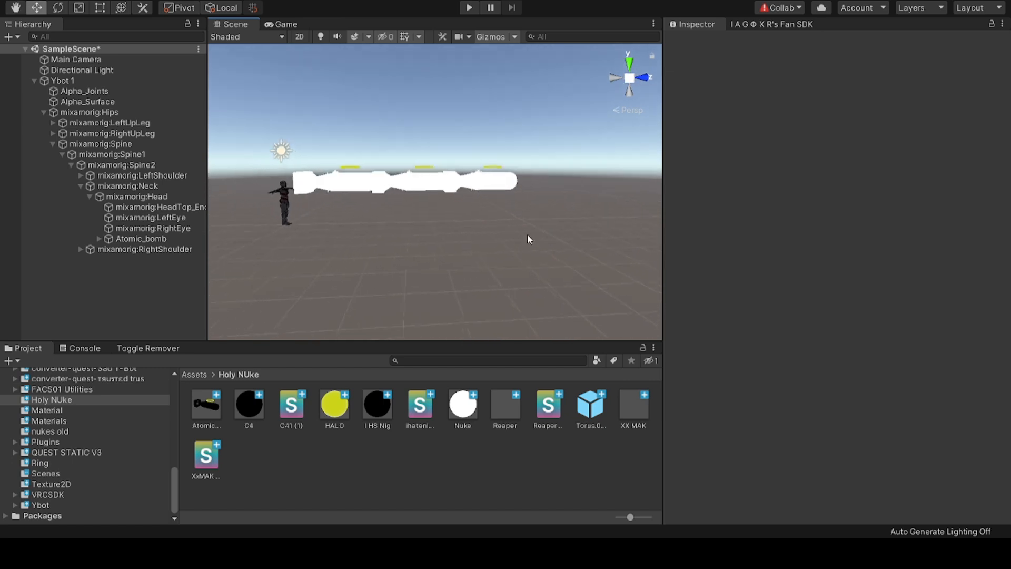
Step: Select the parent Atomic_bomb under mixamorig:Head and toggle its active state
click(202, 240)
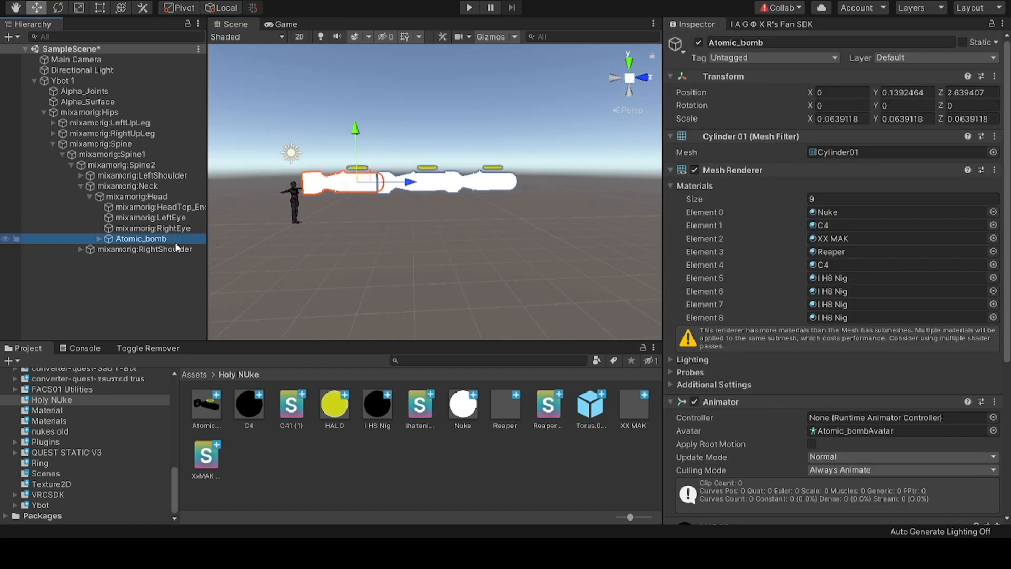
click(144, 276)
click(145, 239)
click(698, 42)
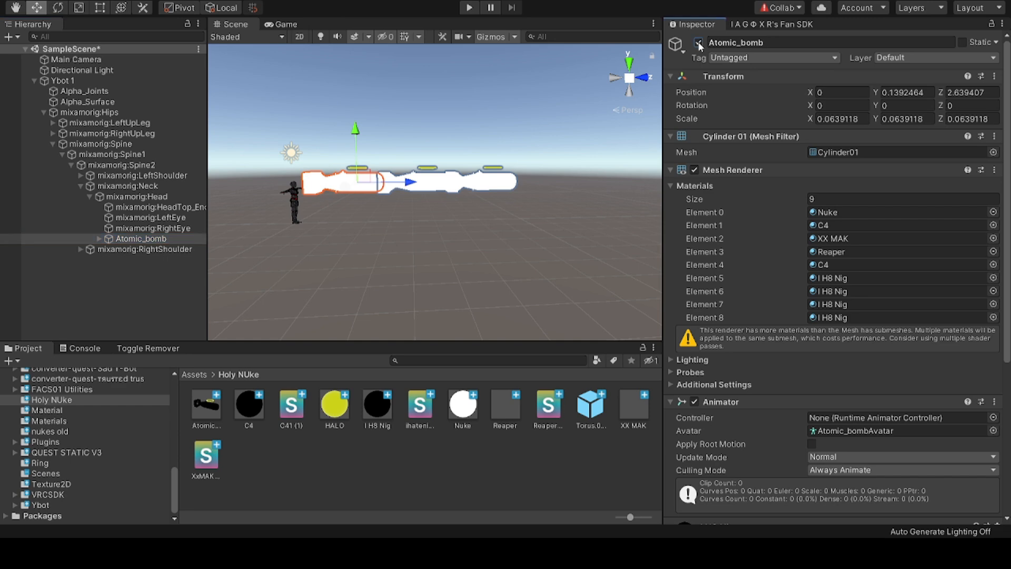
Step: Assign the funny material to Element 4 and Element 1 of the Atomic_bomb Mesh Renderer
scroll(801, 259, down, 4)
scroll(801, 253, up, 4)
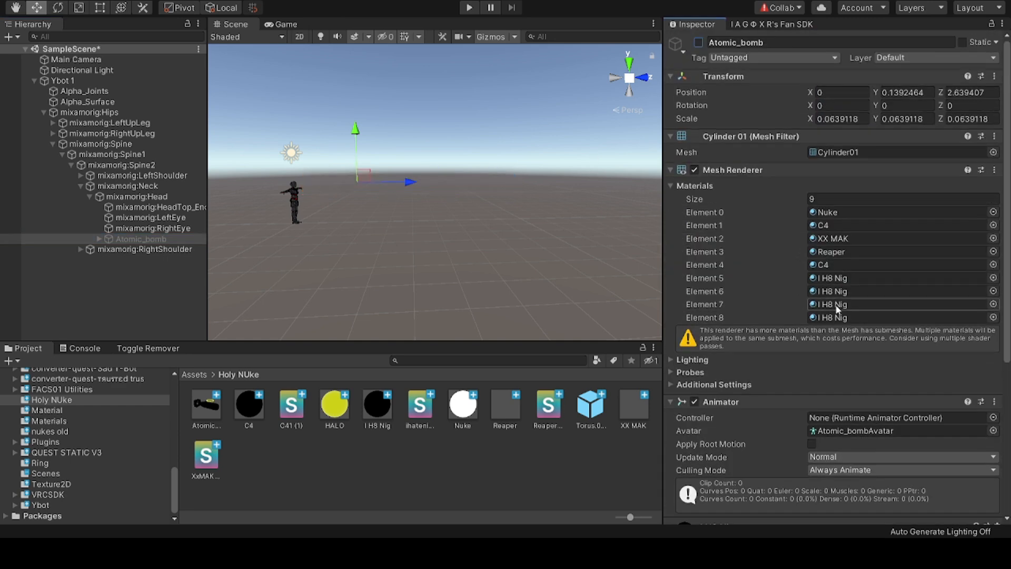
click(993, 265)
text(funn)
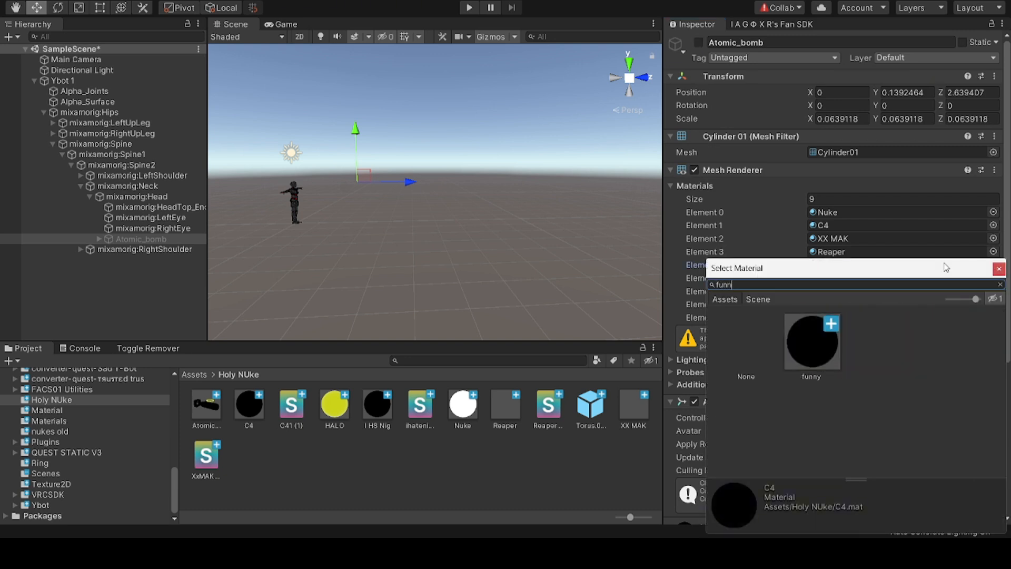
click(993, 224)
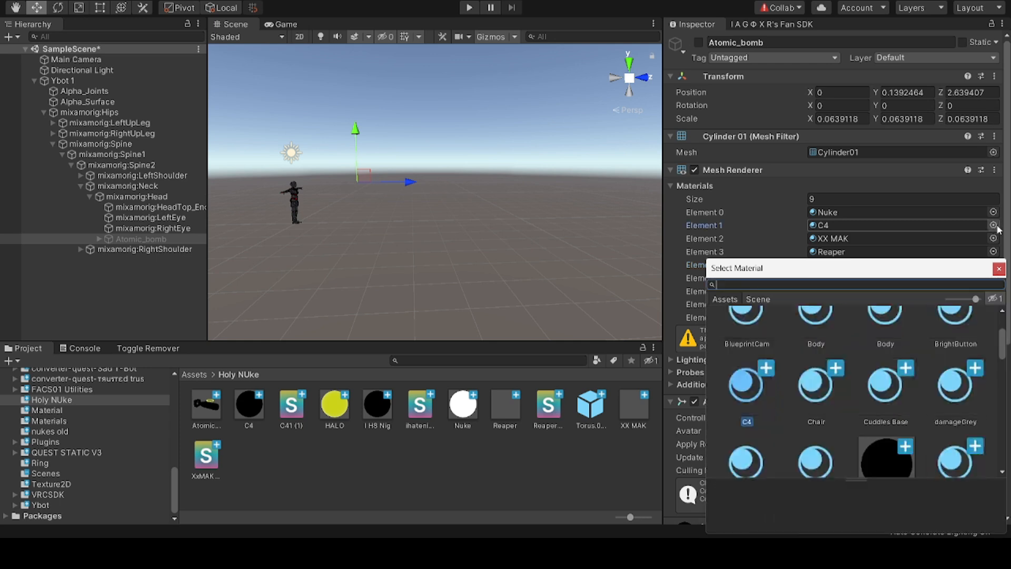
text(funn)
click(798, 340)
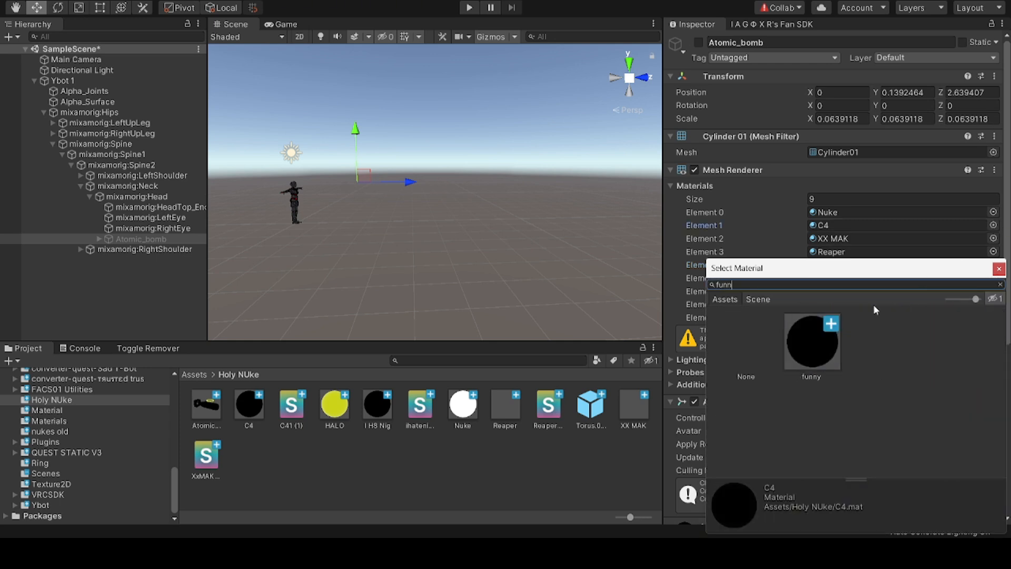
Step: Try the k shader material in Element 2 of the Atomic_bomb Mesh Renderer, then undo that assignment
click(993, 238)
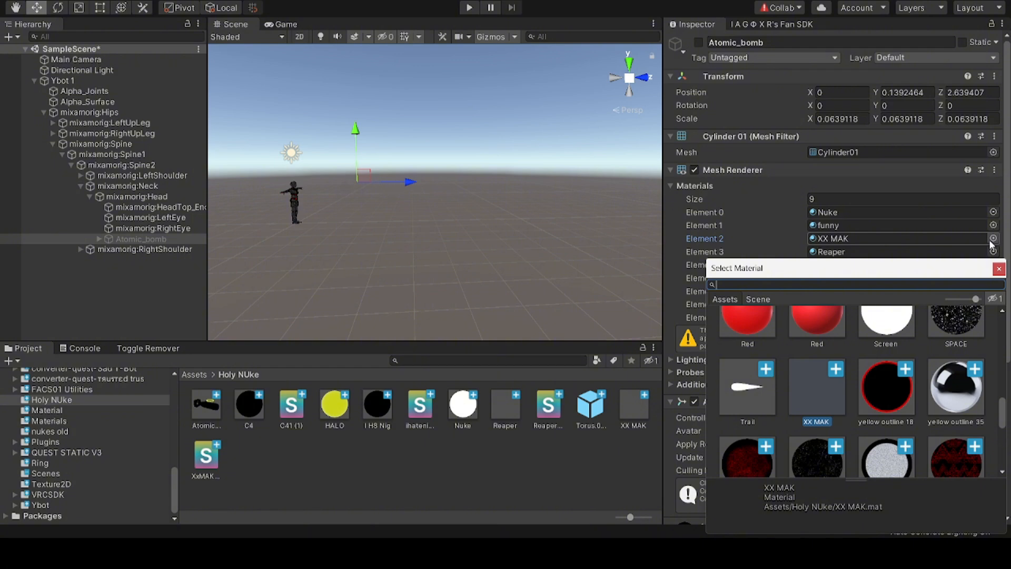
text(k)
click(820, 346)
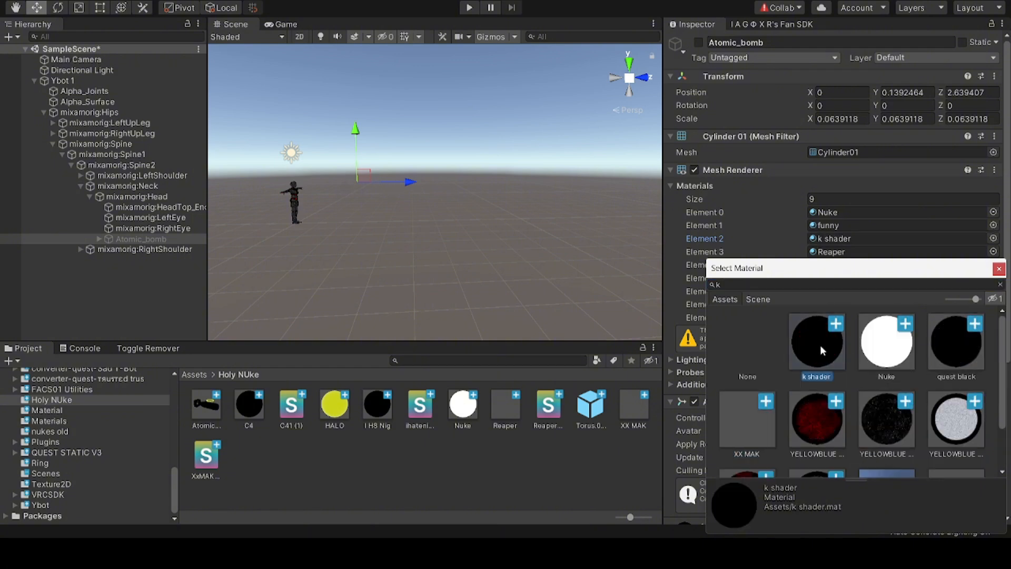
double_click(820, 345)
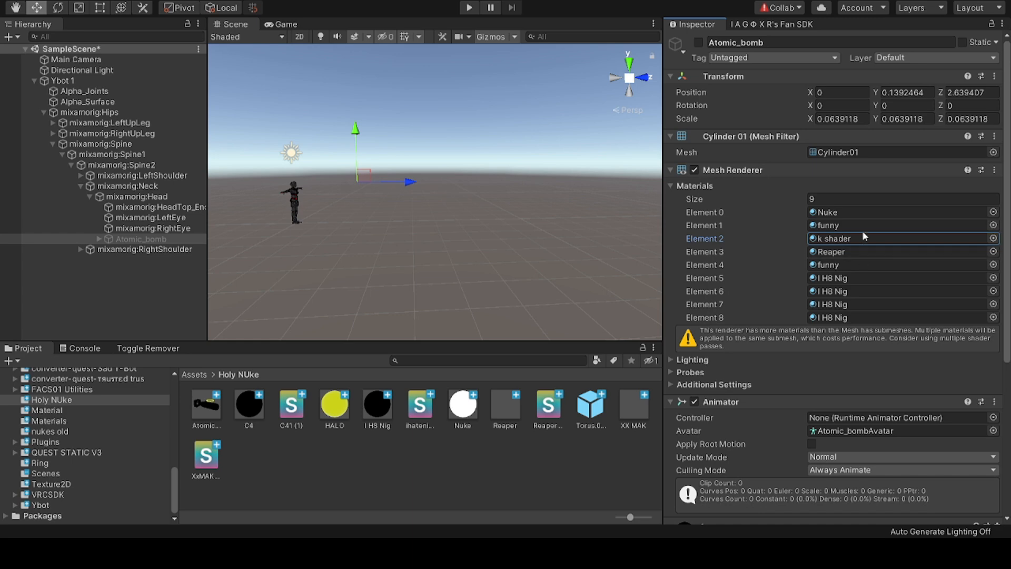
scroll(863, 237, down, 8)
scroll(765, 314, up, 10)
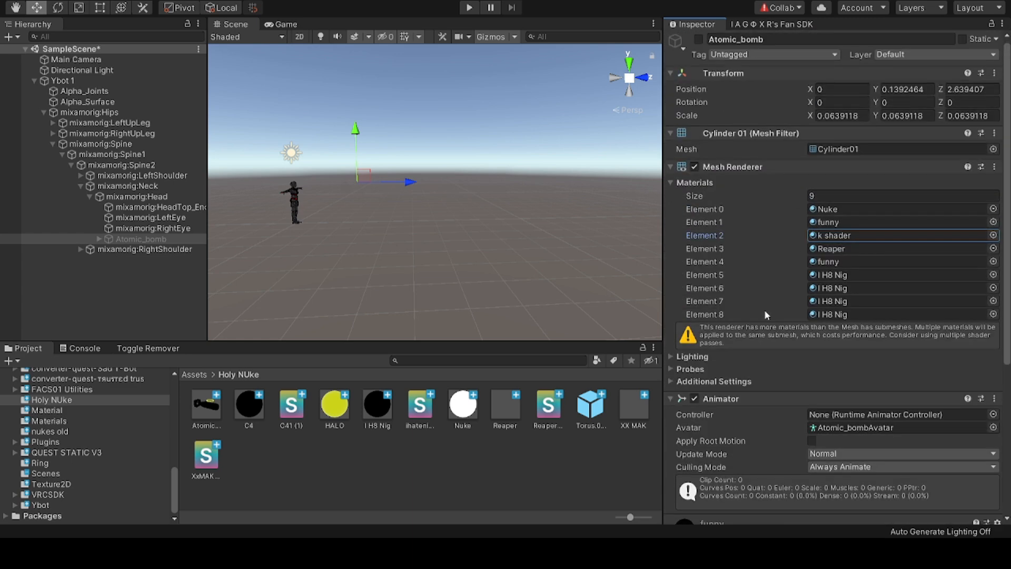
scroll(702, 416, down, 10)
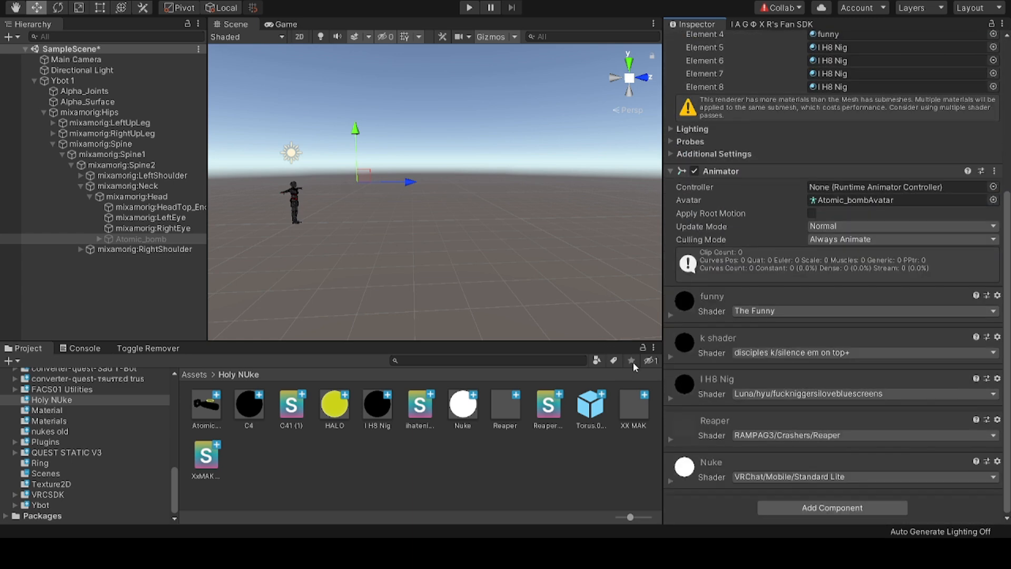
scroll(715, 399, up, 4)
key(ctrl+z)
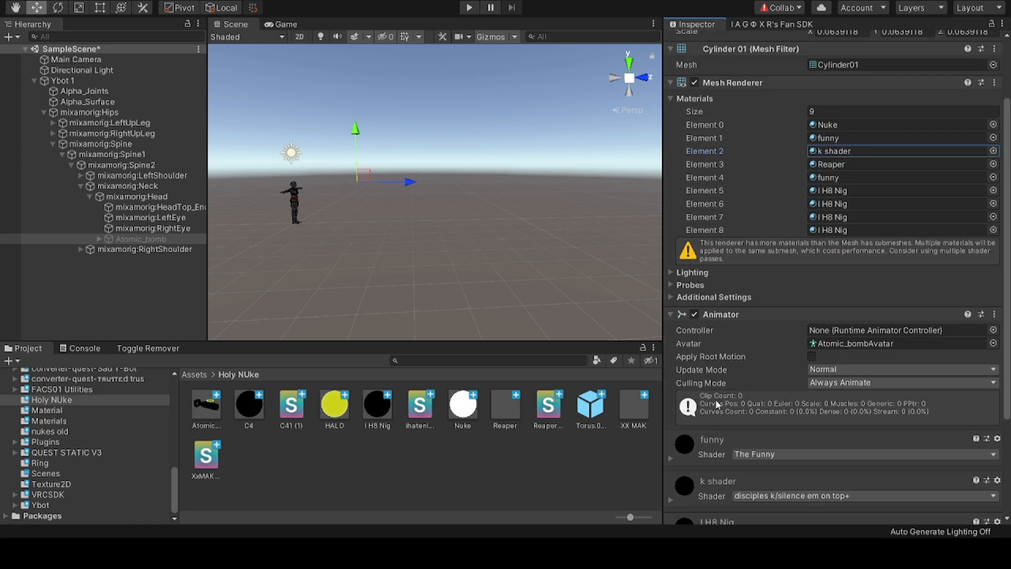
scroll(716, 399, down, 3)
scroll(895, 295, up, 5)
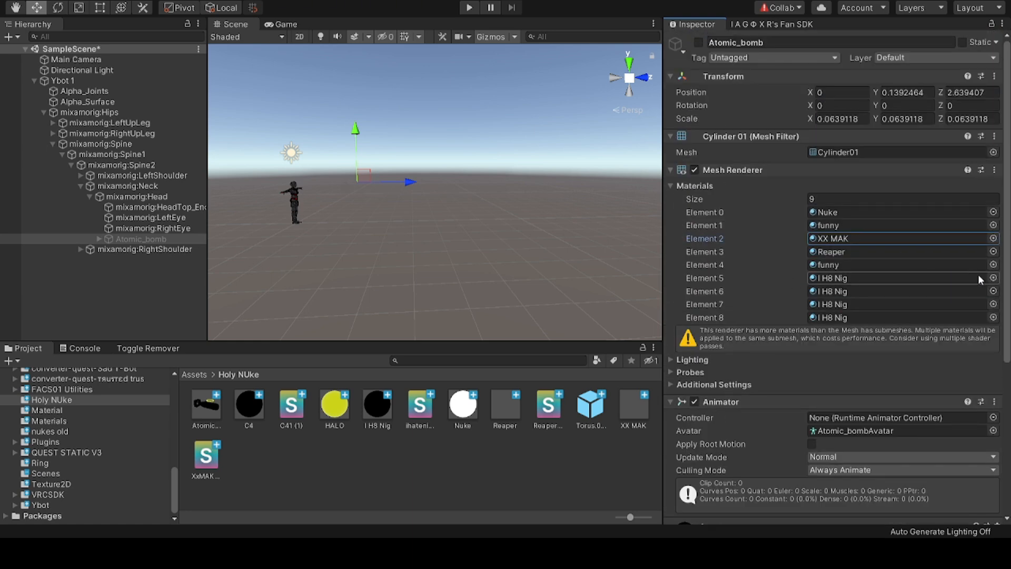
Step: Find the k shader material and assign it to Element 5 of the Atomic_bomb Mesh Renderer
click(993, 277)
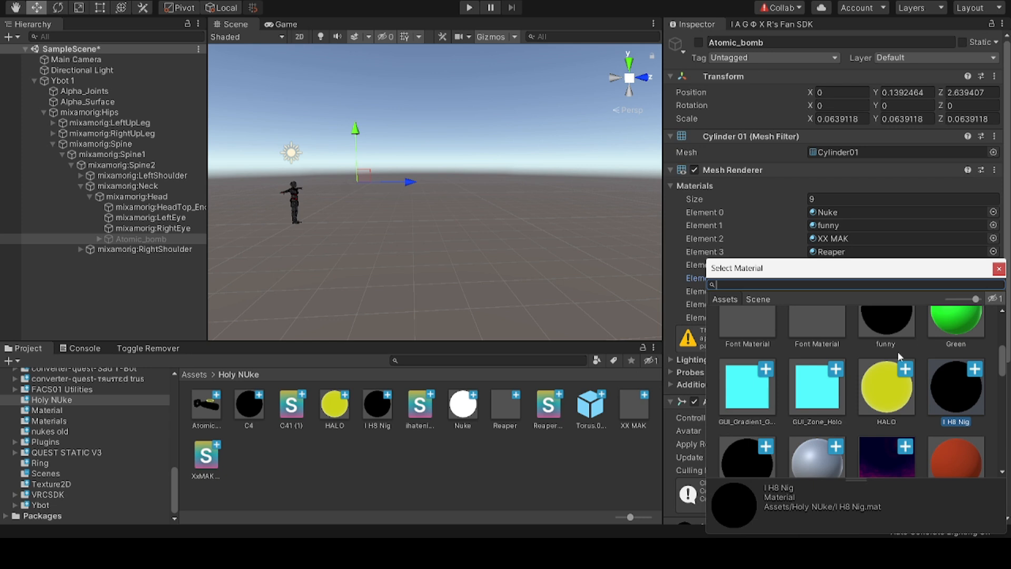
text(k sh)
click(815, 334)
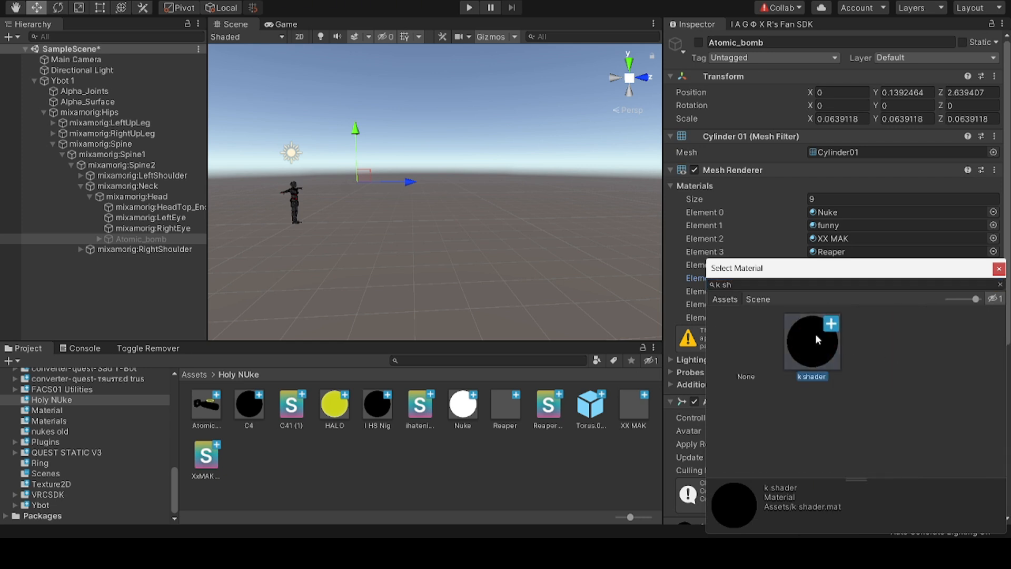
click(999, 269)
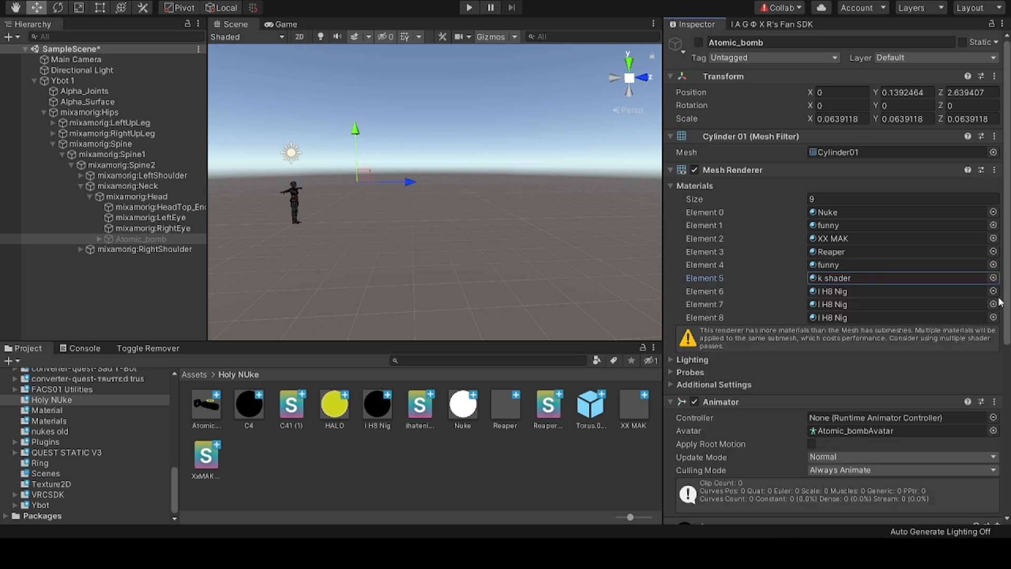
Step: Assign the k shader material from the Assets folder to Elements 6, 7 and 8 of the Atomic_bomb Mesh Renderer
click(993, 303)
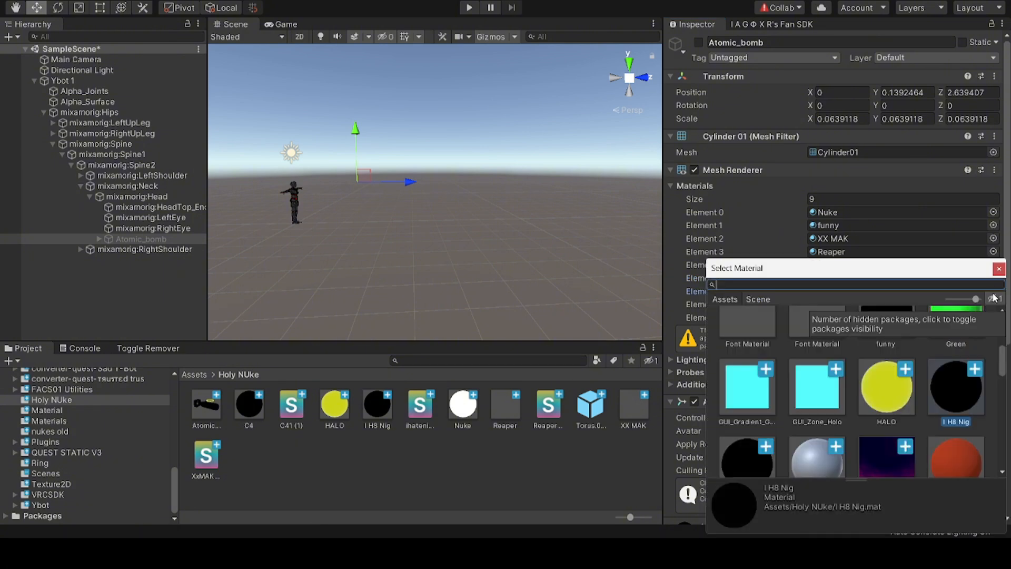
click(540, 471)
click(835, 279)
drag(371, 485, 916, 291)
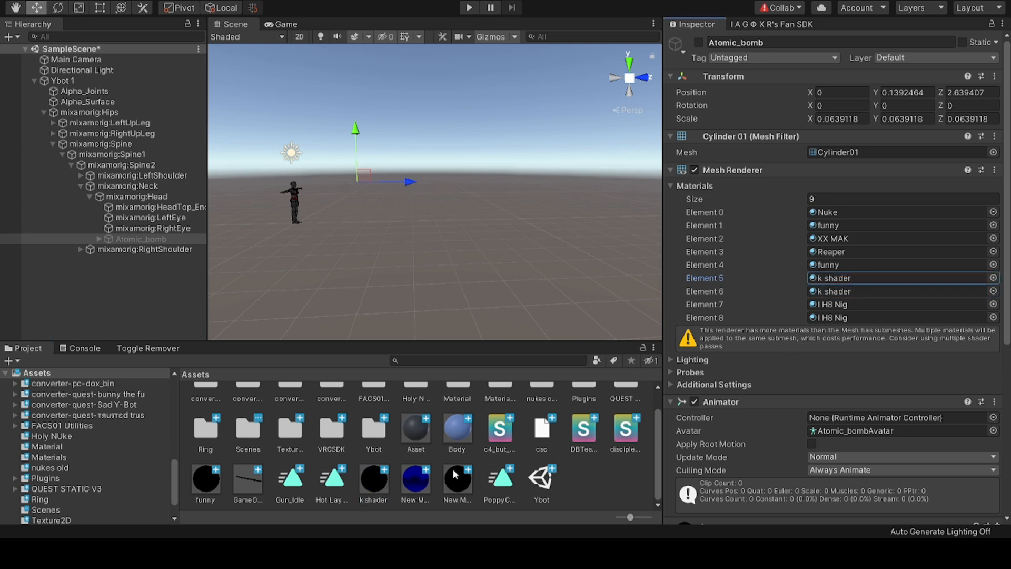
click(375, 485)
drag(375, 486, 896, 305)
drag(372, 491, 850, 311)
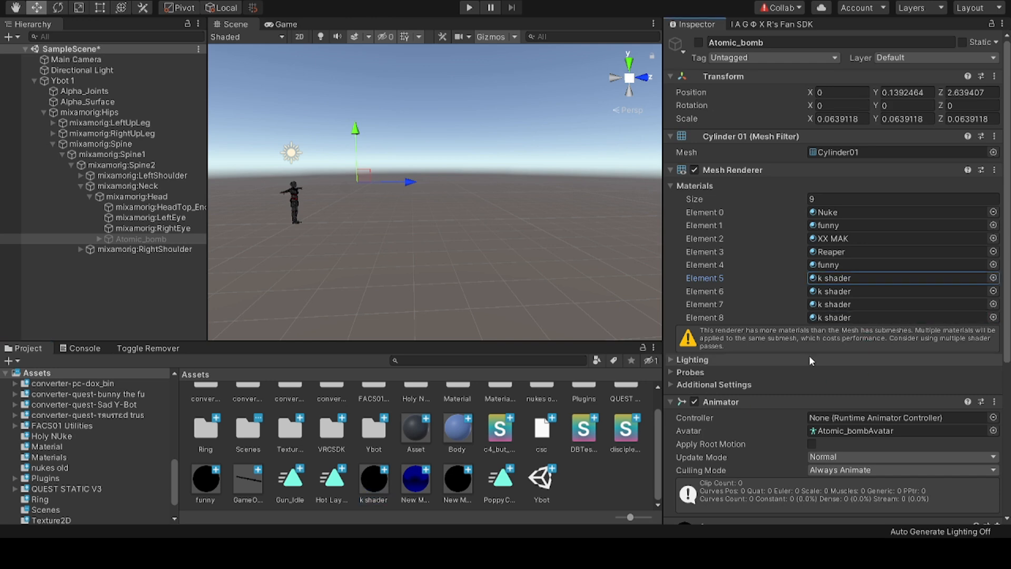
scroll(809, 355, down, 5)
scroll(806, 354, up, 5)
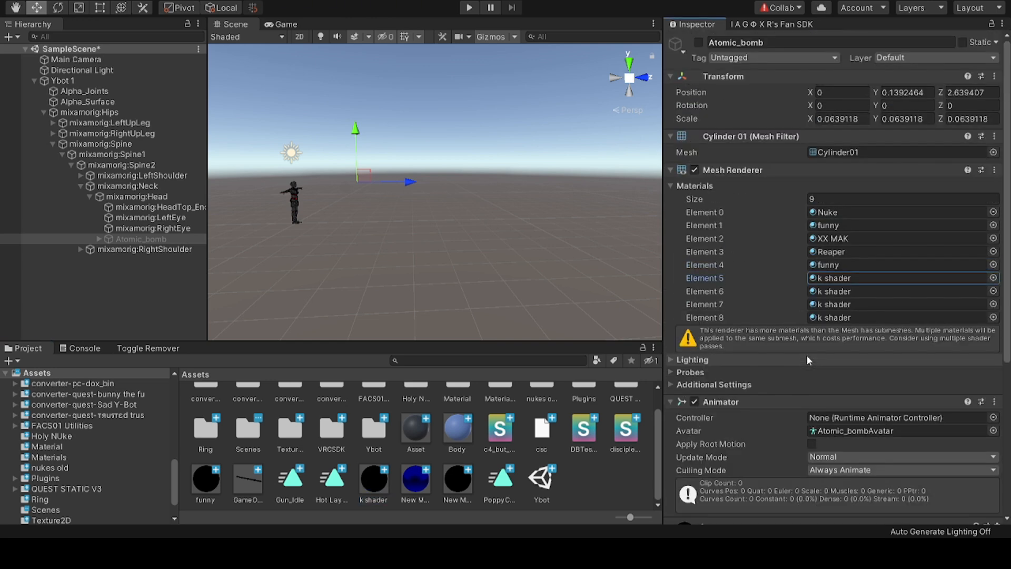
Step: Collapse the Atomic_bomb Mesh Renderer component and the Ybot 1 hierarchy, leaving nothing selected
click(671, 170)
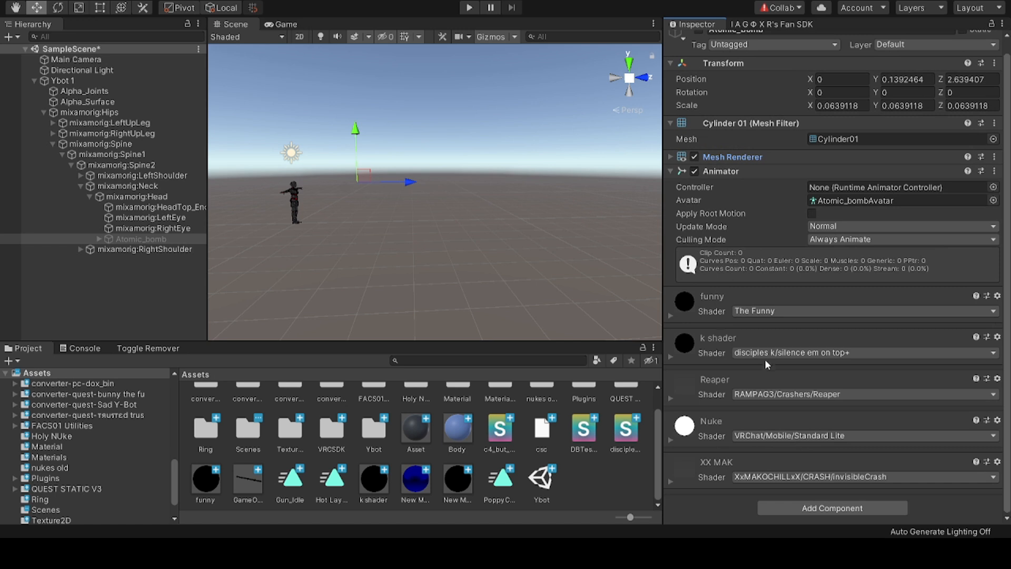
click(583, 253)
scroll(84, 428, up, 5)
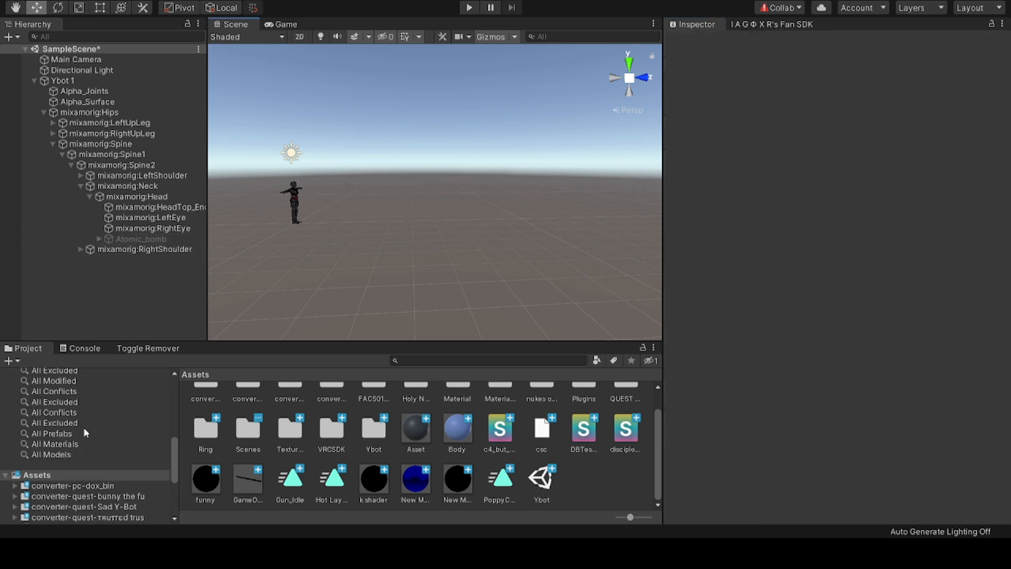
click(35, 81)
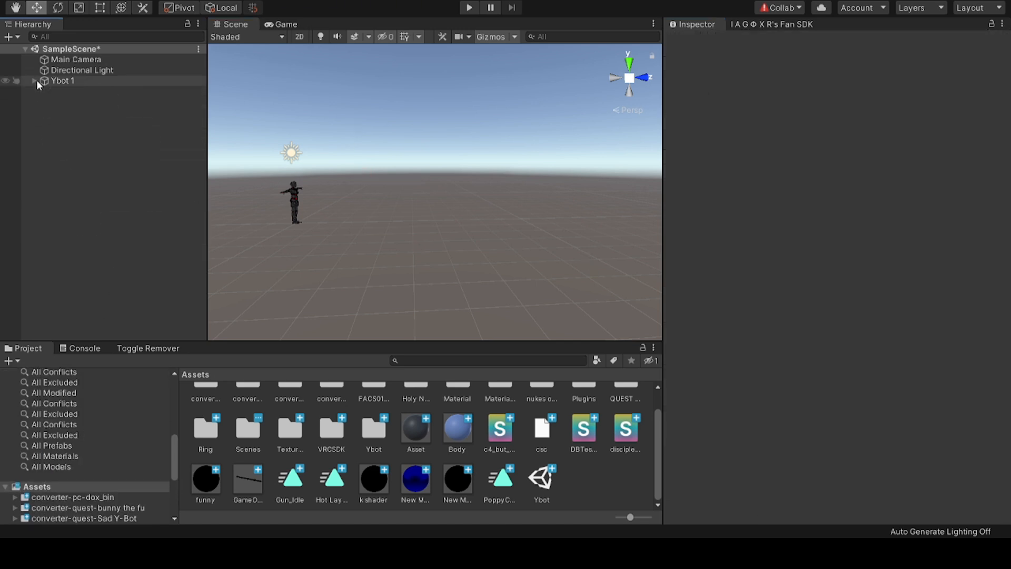
Step: Add a 3D Sphere object at the root of the scene
right_click(64, 152)
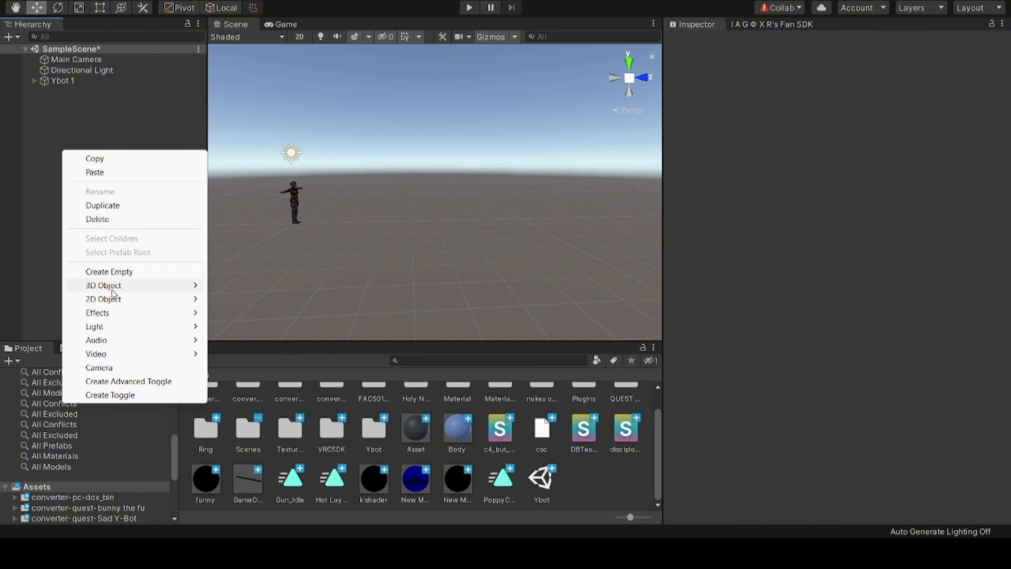
mouse_move(113, 288)
click(255, 300)
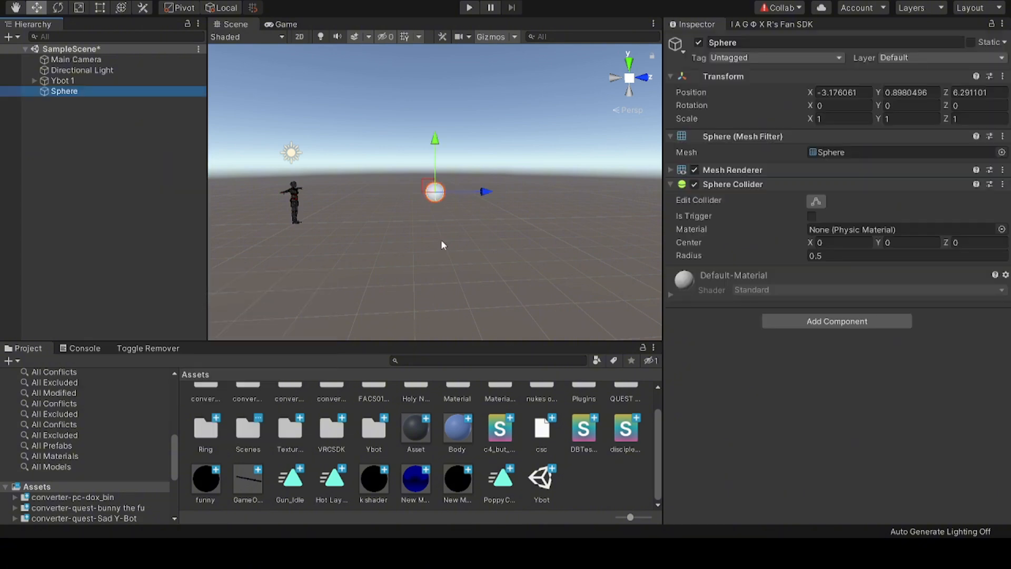
Step: Set the Sphere's position to 9 on the X, Y and Z axes
click(836, 93)
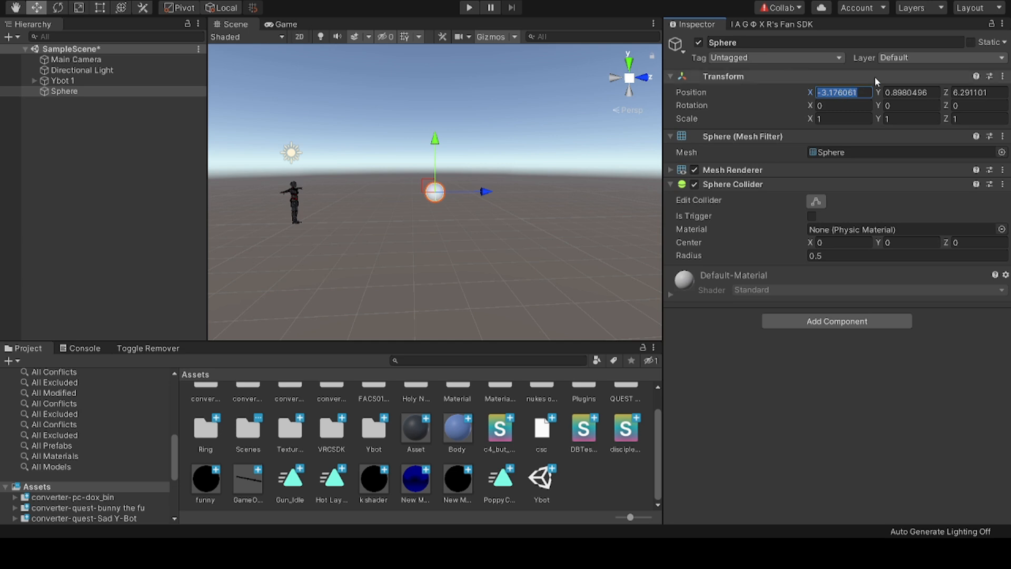
text(9)
click(921, 94)
text(9)
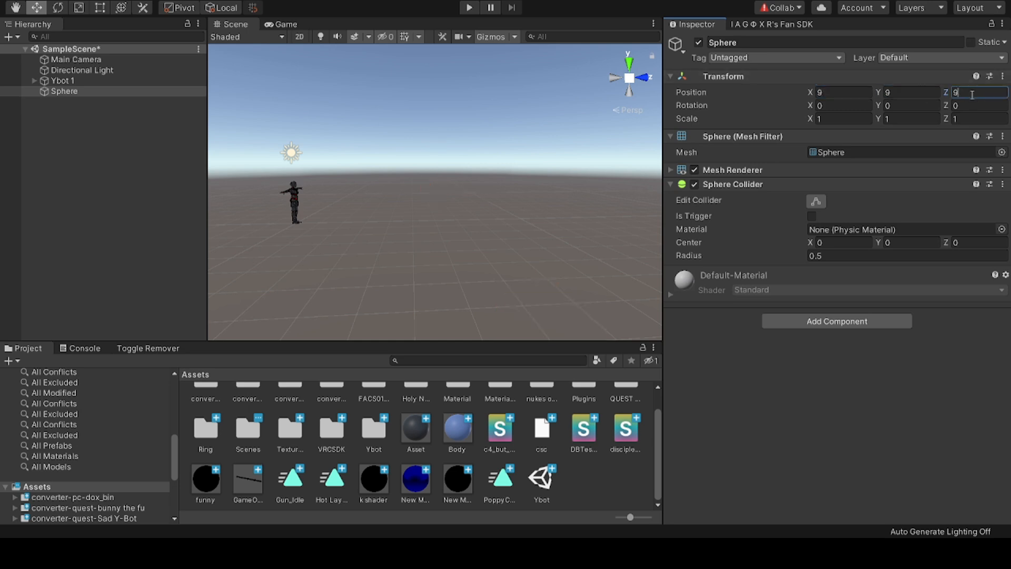
click(831, 79)
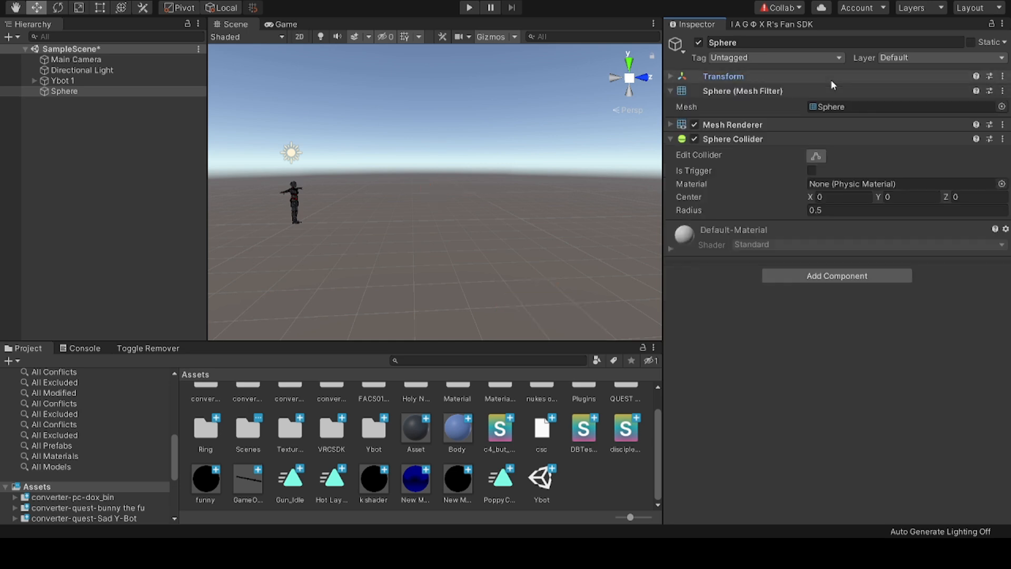
click(830, 78)
Step: Set the Sphere's X position to 0 and remove its Sphere Collider component
click(826, 91)
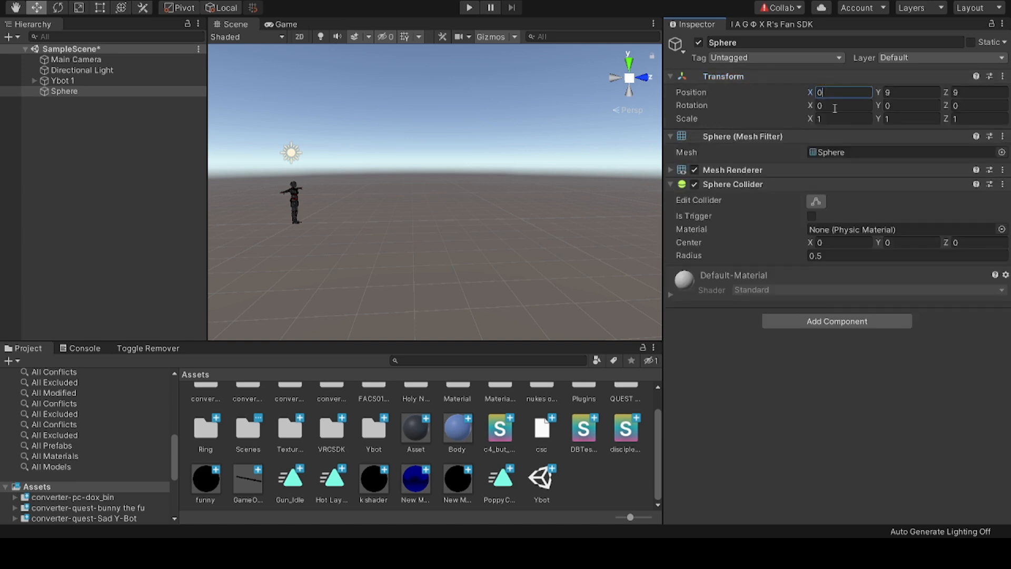
right_click(744, 187)
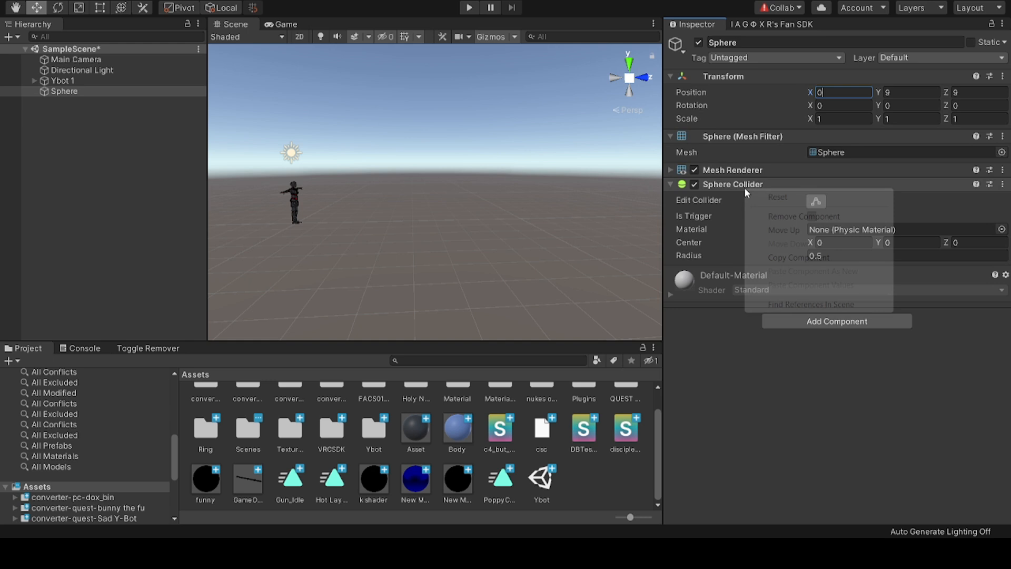
click(784, 219)
Step: Reset the Sphere's Y position to 0 and move it in front of the avatar's head, at about Y 1.57, Z 0.67
scroll(432, 143, up, 5)
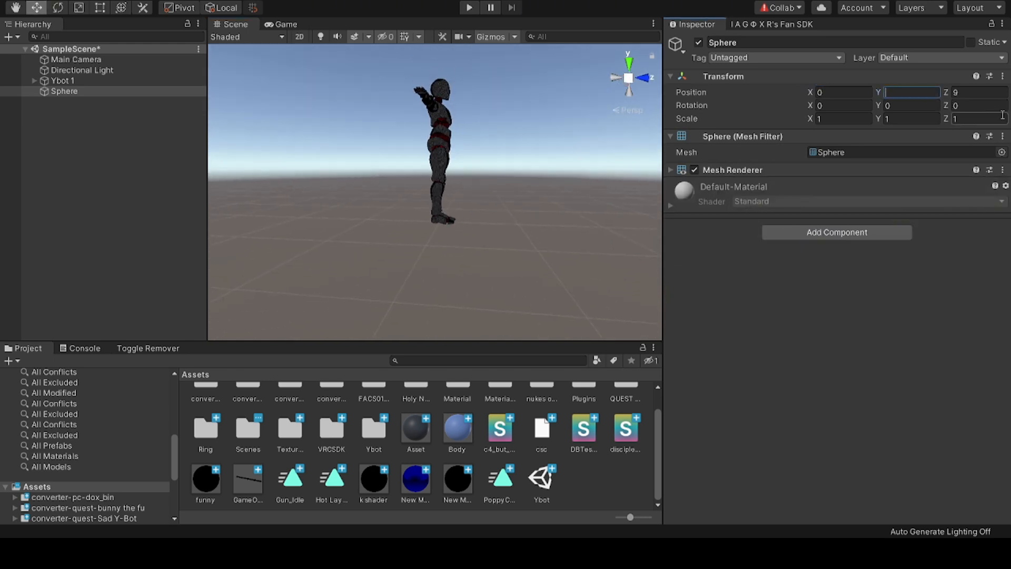
text(0)
click(987, 91)
key(BackSpace)
drag(496, 225, 512, 228)
drag(480, 165, 551, 94)
alt+drag(449, 249, 481, 266)
Step: Scale the Sphere down uniformly to about 0.735
key(e)
key(r)
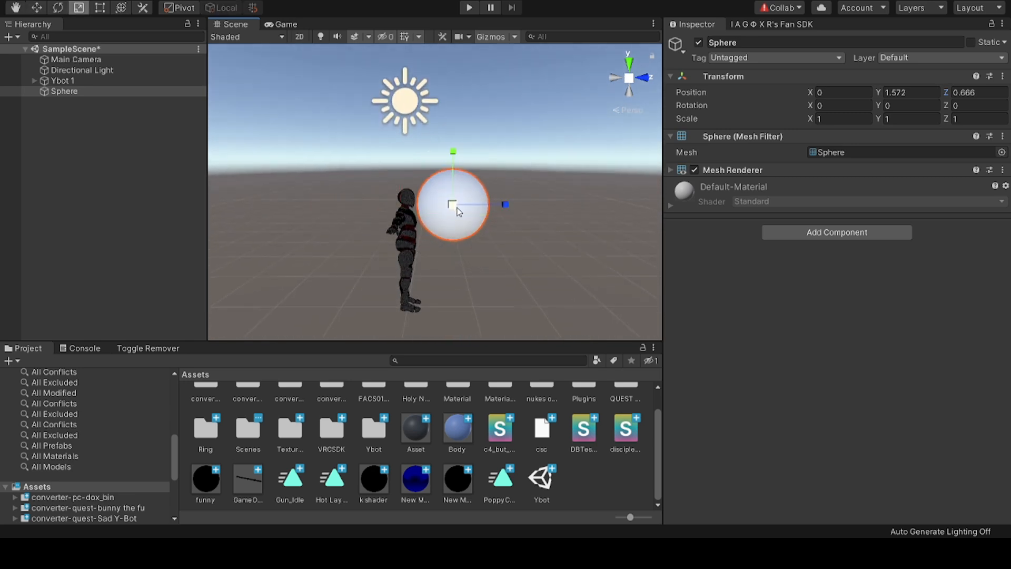
drag(454, 206, 474, 229)
key(w)
key(q)
key(e)
key(r)
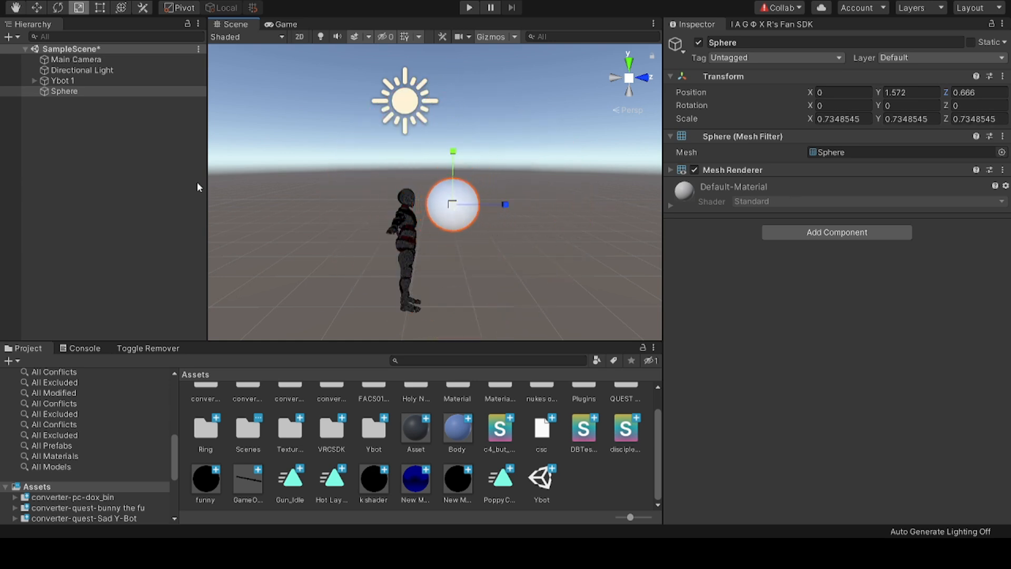
Step: Raise the Sphere along the Y axis to about Y 1.68
mouse_move(325, 154)
alt+mouse_down()
mouse_move(316, 129)
mouse_move(325, 150)
alt+mouse_up()
right_drag(325, 149, 324, 149)
key(w)
key(w)
drag(459, 96, 459, 88)
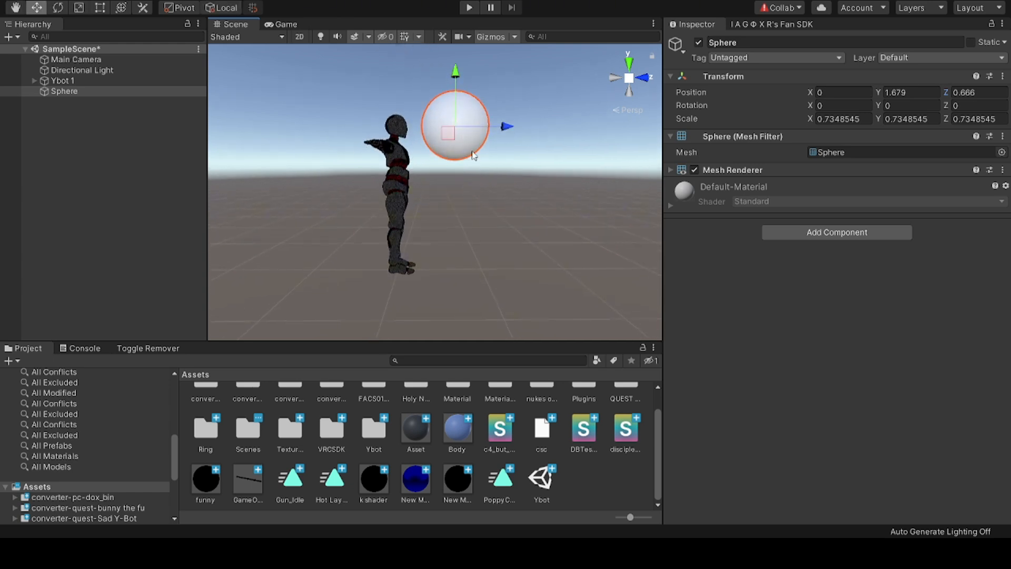
right_drag(472, 155, 474, 193)
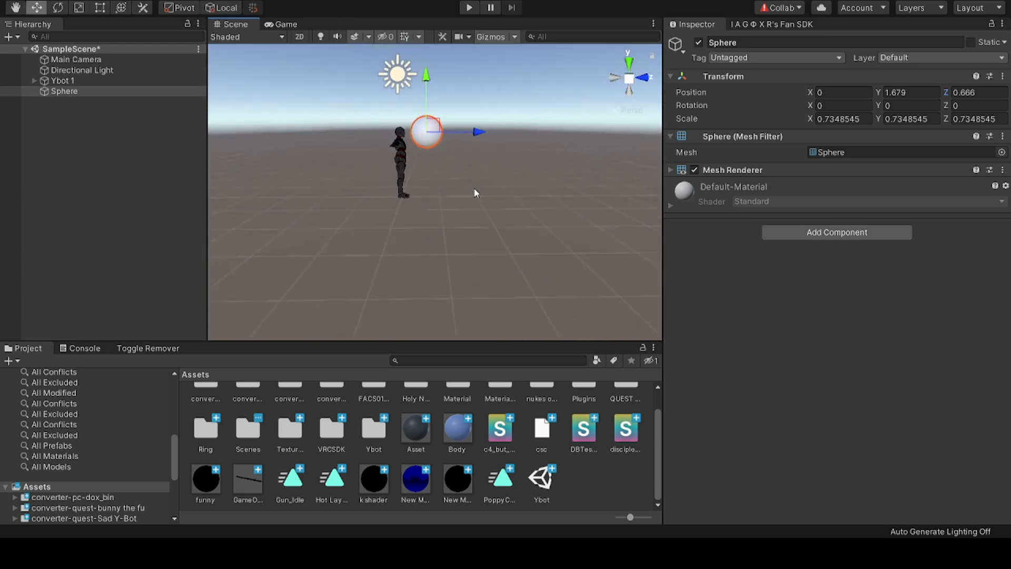
Step: Duplicate the Sphere in the scene and select the copy
click(152, 187)
click(74, 94)
key(ctrl+d)
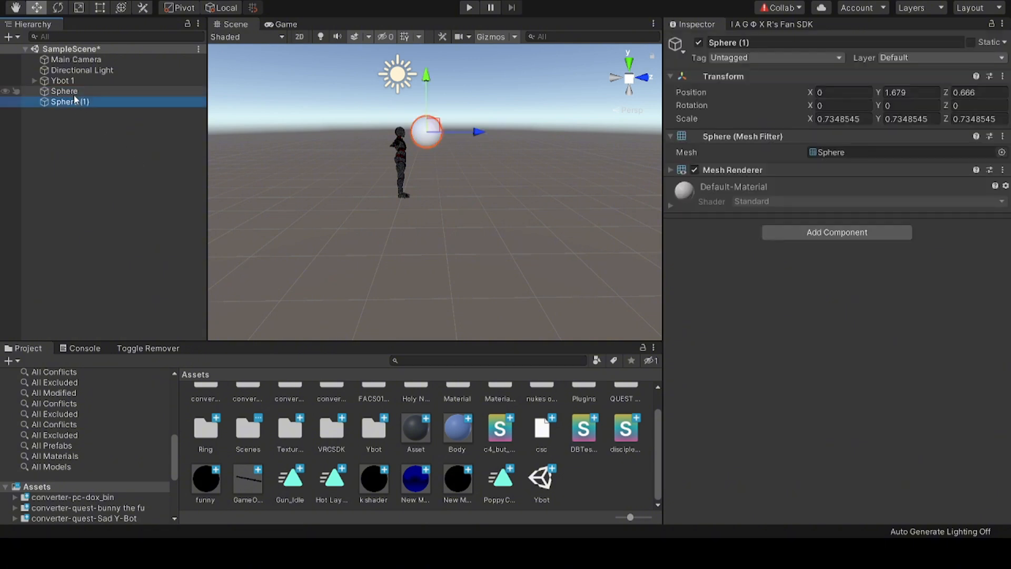
click(94, 143)
click(66, 102)
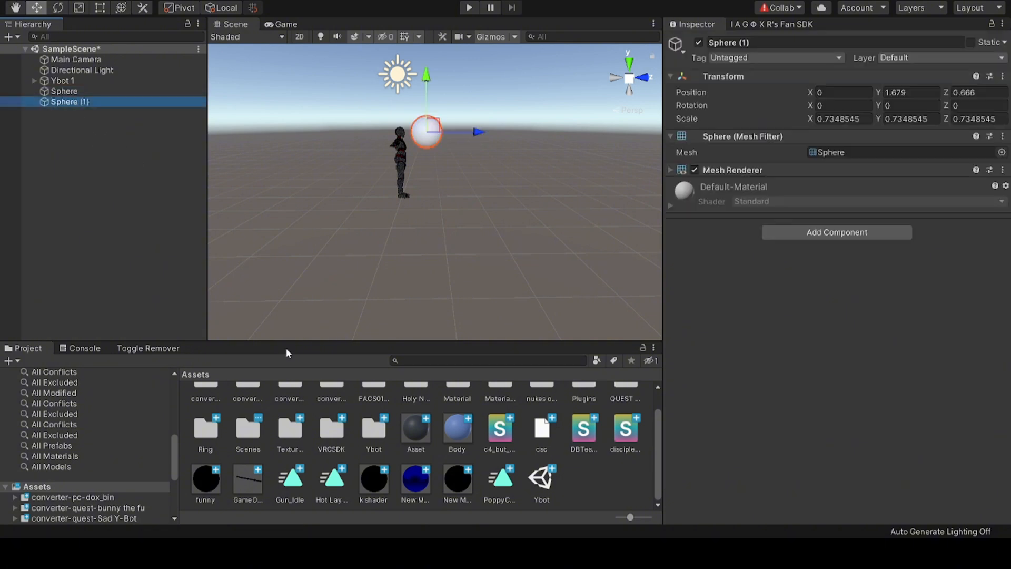
Step: Apply the dark blue New Material 6 to the Sphere in front of the avatar
drag(223, 485, 428, 453)
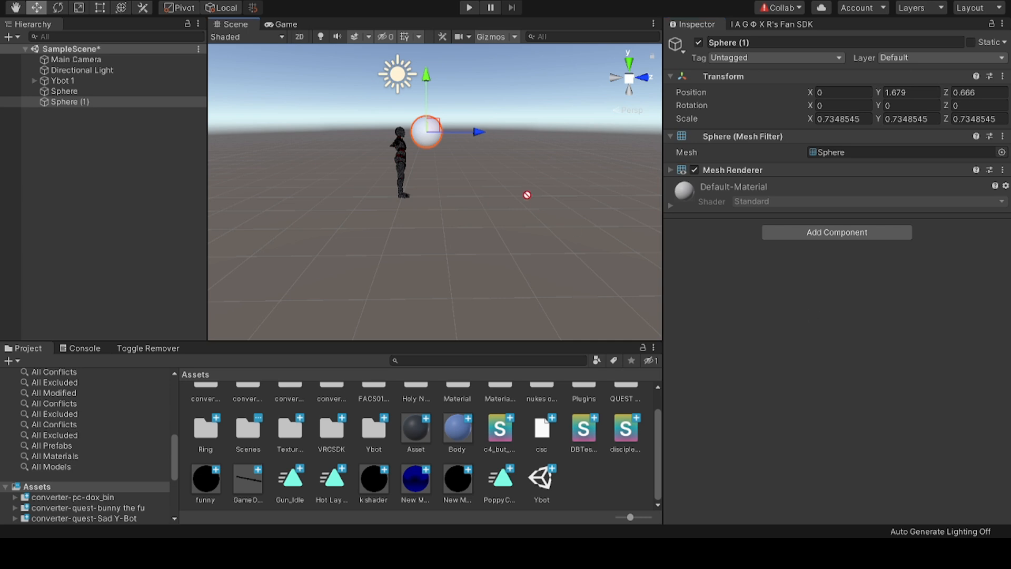
drag(527, 195, 769, 329)
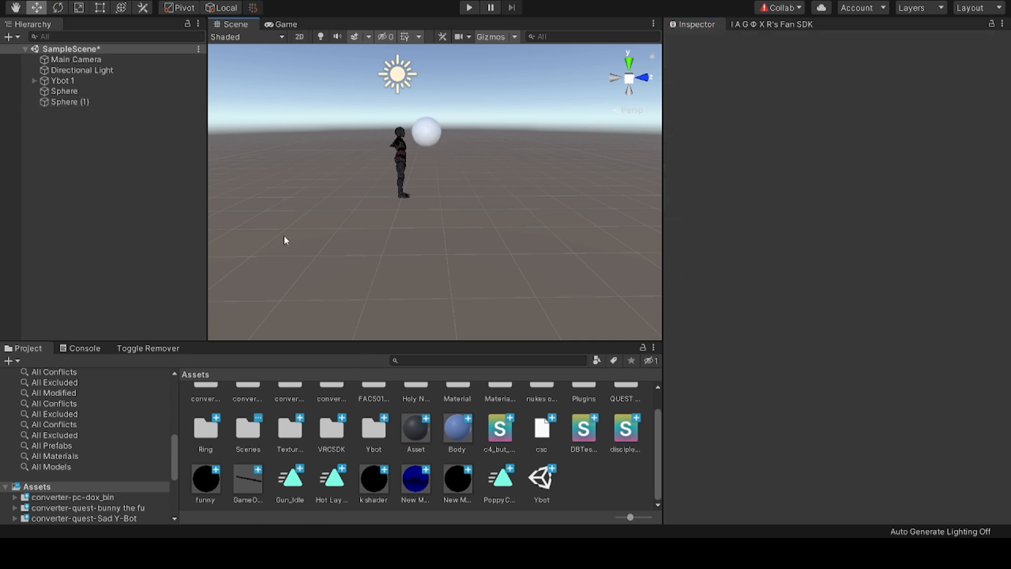
click(90, 93)
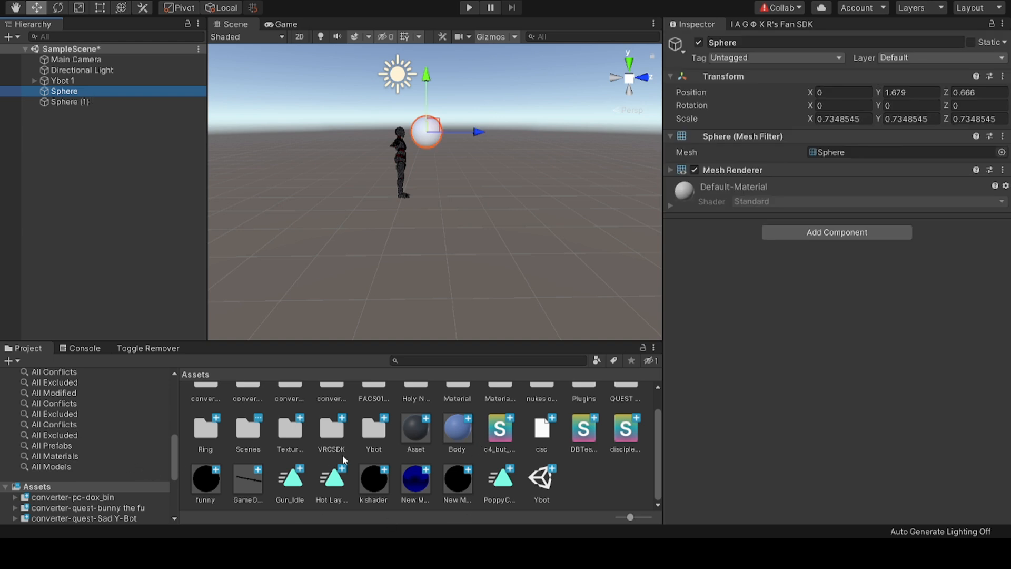
drag(415, 479, 751, 424)
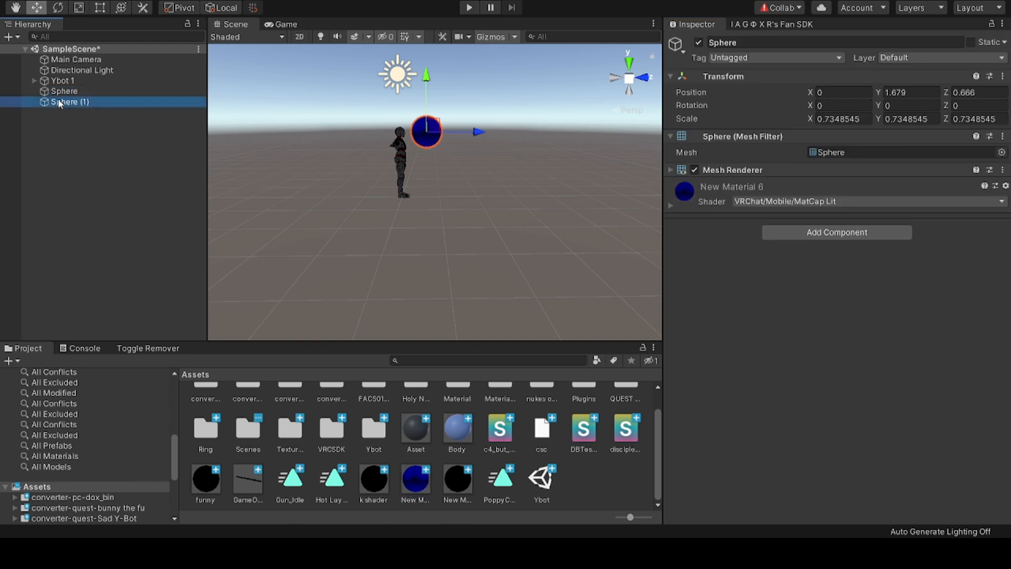
Step: Nest Sphere (1) under Sphere and duplicate the parent into three spaced copies along Z, the farthest at about Z 3.02
drag(59, 101, 62, 94)
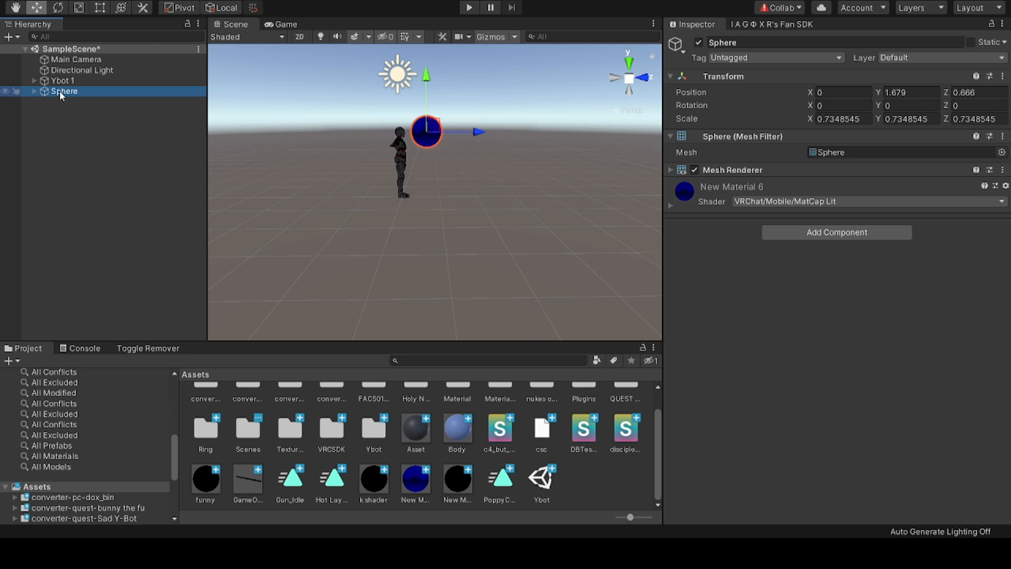
key(ctrl+d)
drag(472, 136, 564, 136)
key(ctrl+d)
key(ctrl+d)
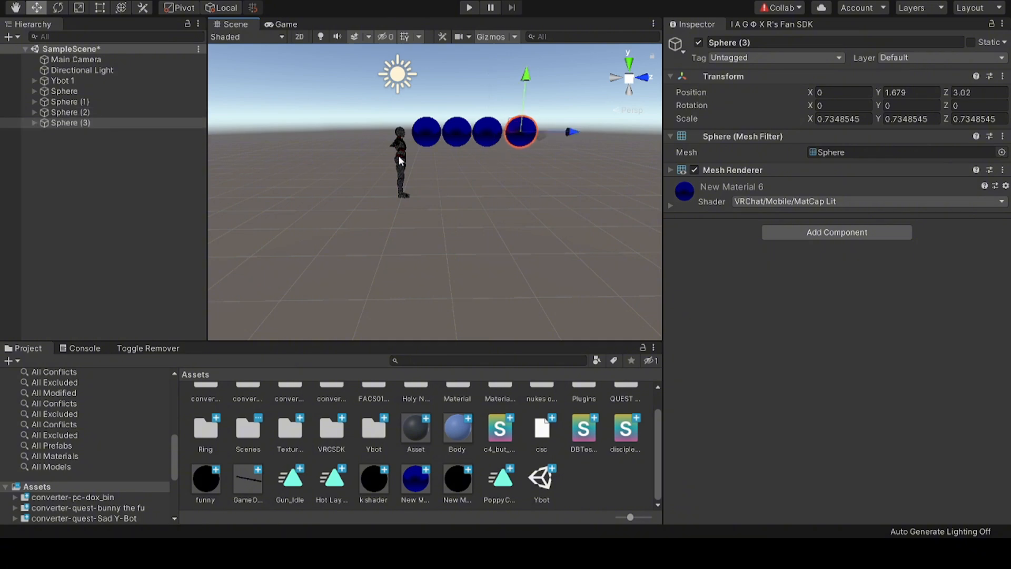
Step: Parent the three duplicates, Sphere (1), Sphere (2) and Sphere (3), to the original Sphere
click(122, 101)
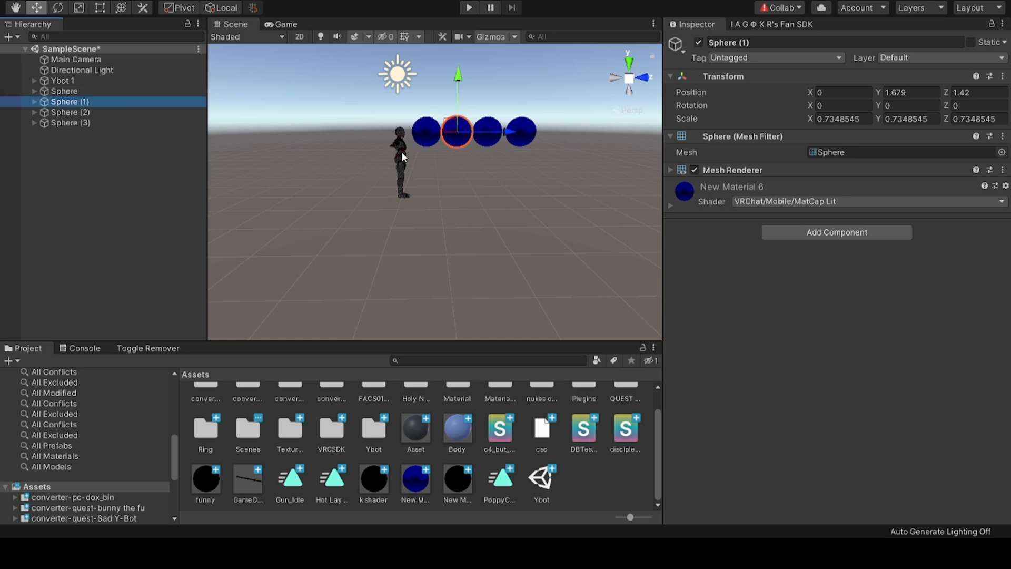
click(110, 125)
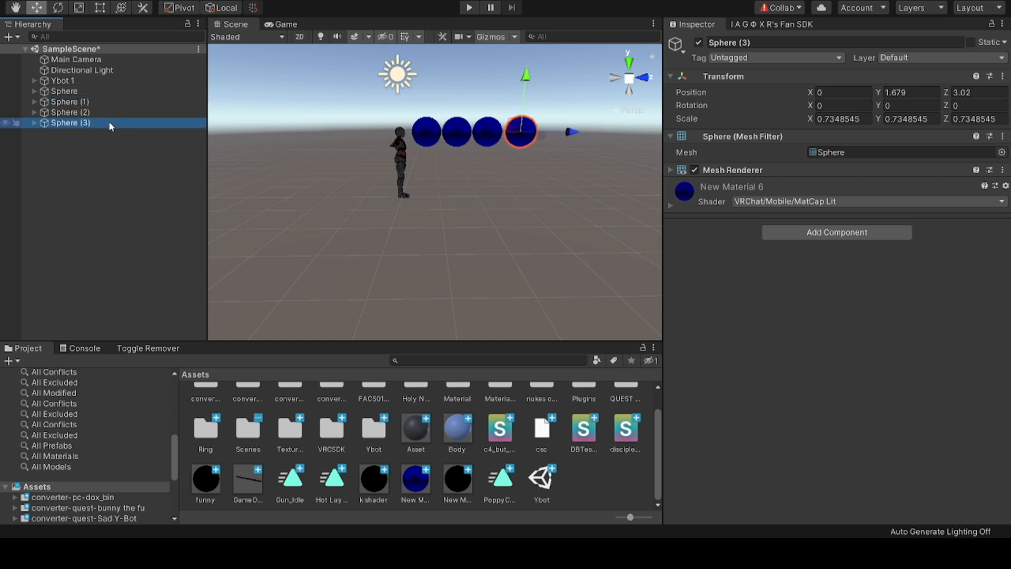
shift+click(52, 91)
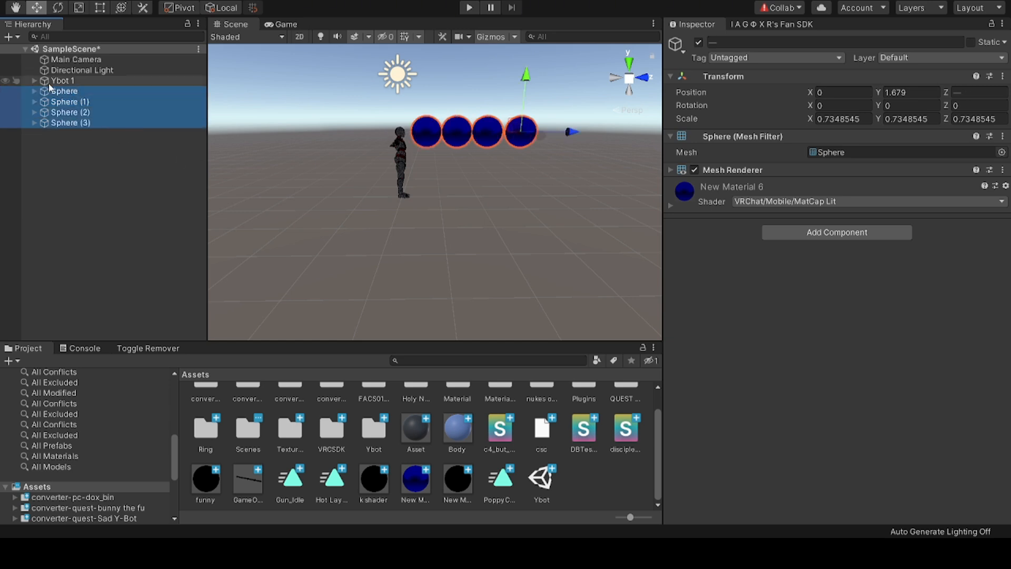
click(35, 81)
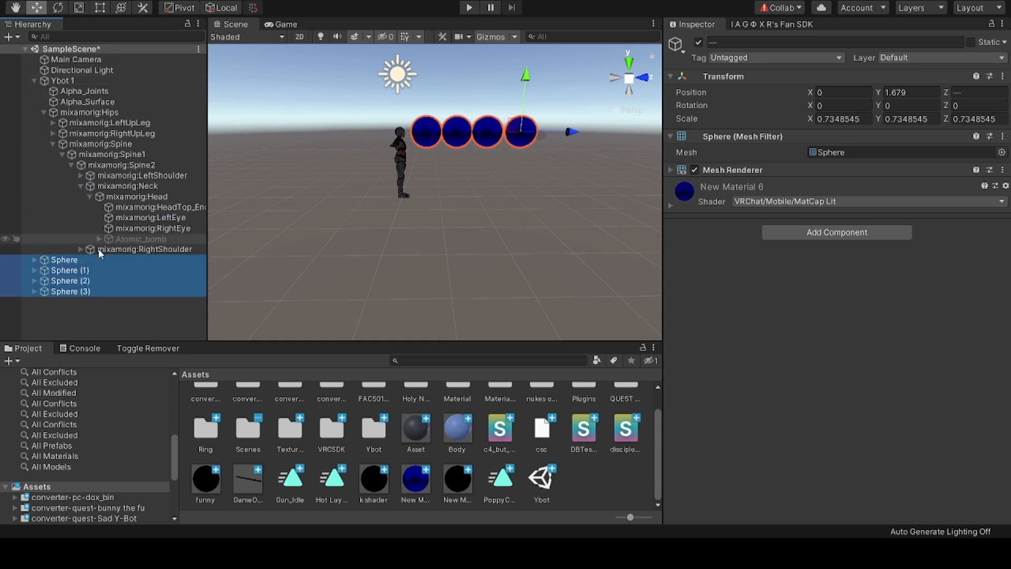
click(70, 270)
shift+click(80, 292)
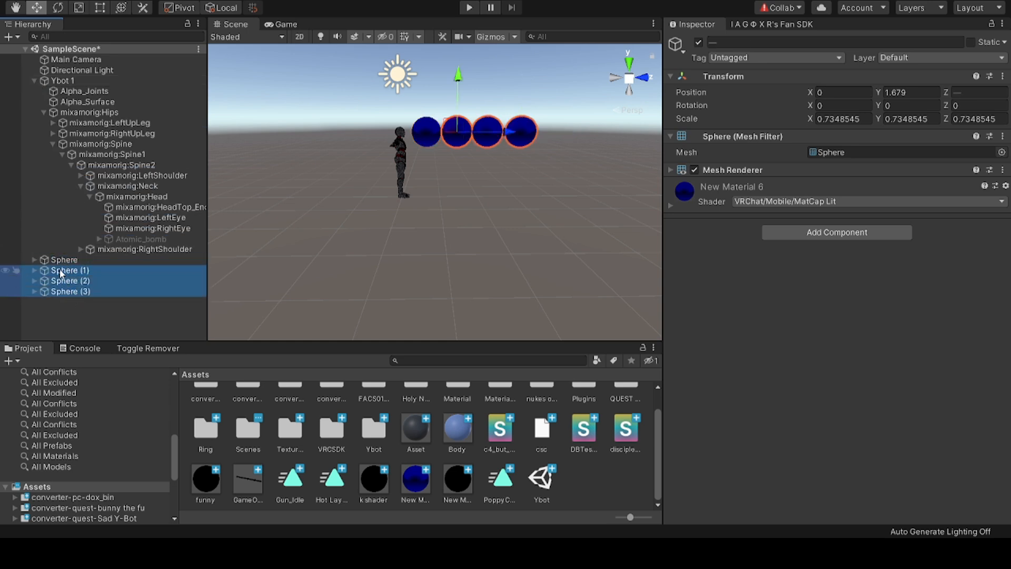
drag(89, 262, 84, 260)
click(82, 322)
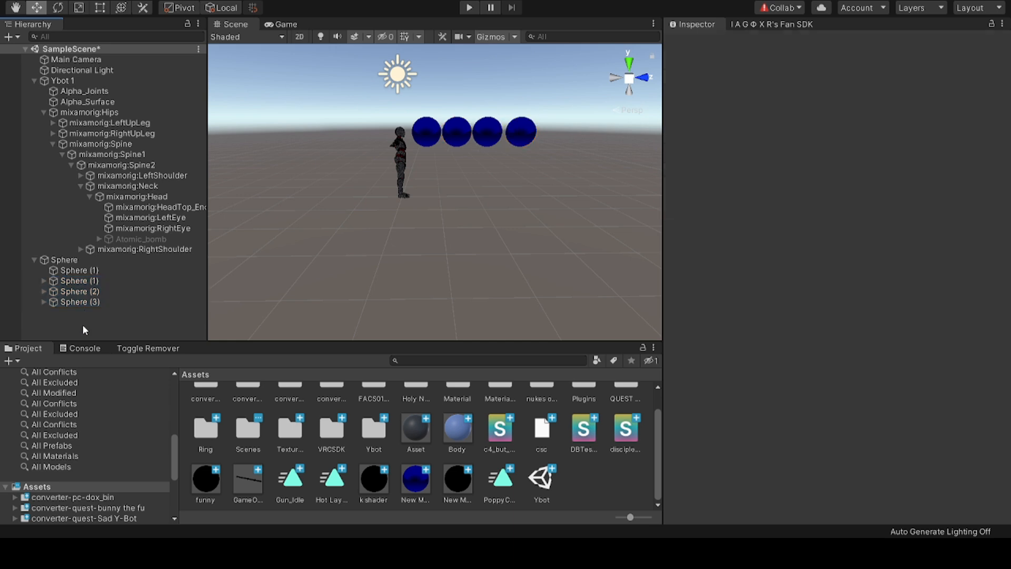
Step: Parent the Sphere group to the avatar's mixamorig:Head bone
click(34, 259)
click(53, 80)
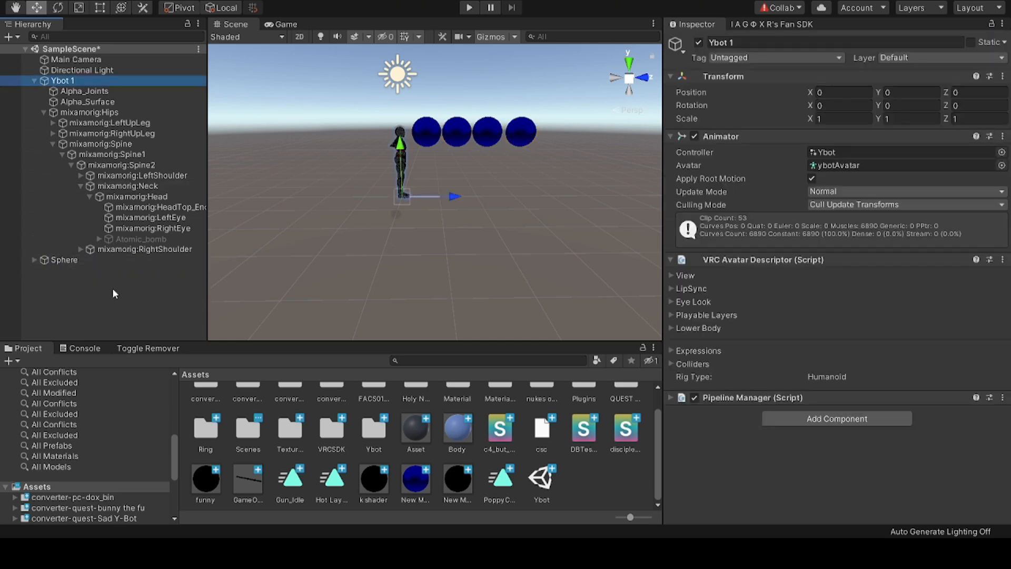
shift+click(74, 260)
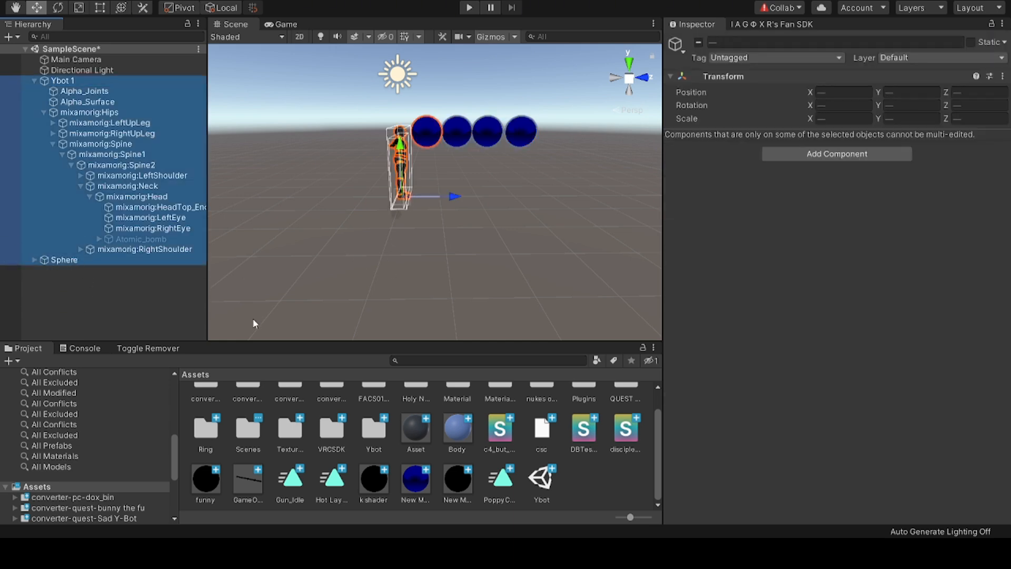
click(138, 295)
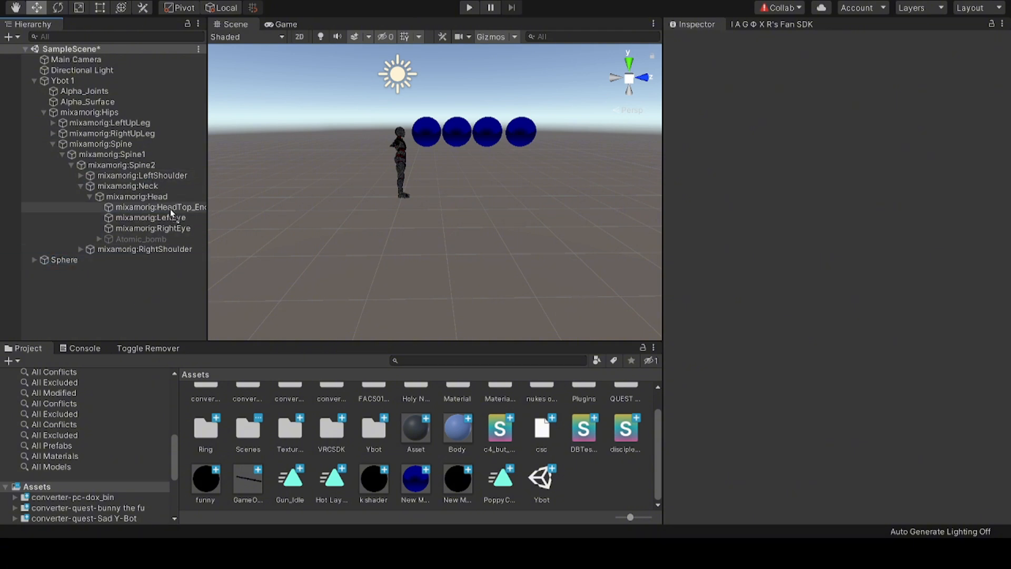
mouse_move(170, 210)
mouse_down()
mouse_move(166, 192)
mouse_move(171, 208)
mouse_up()
click(537, 239)
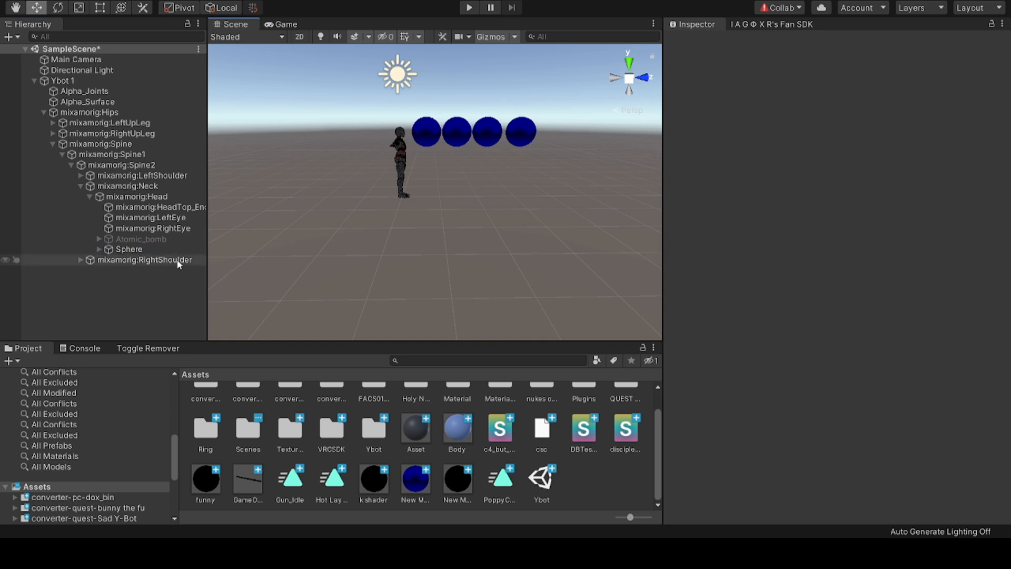
Step: Deactivate the Sphere under the head bone and collapse the Ybot 1 hierarchy
click(129, 249)
click(699, 42)
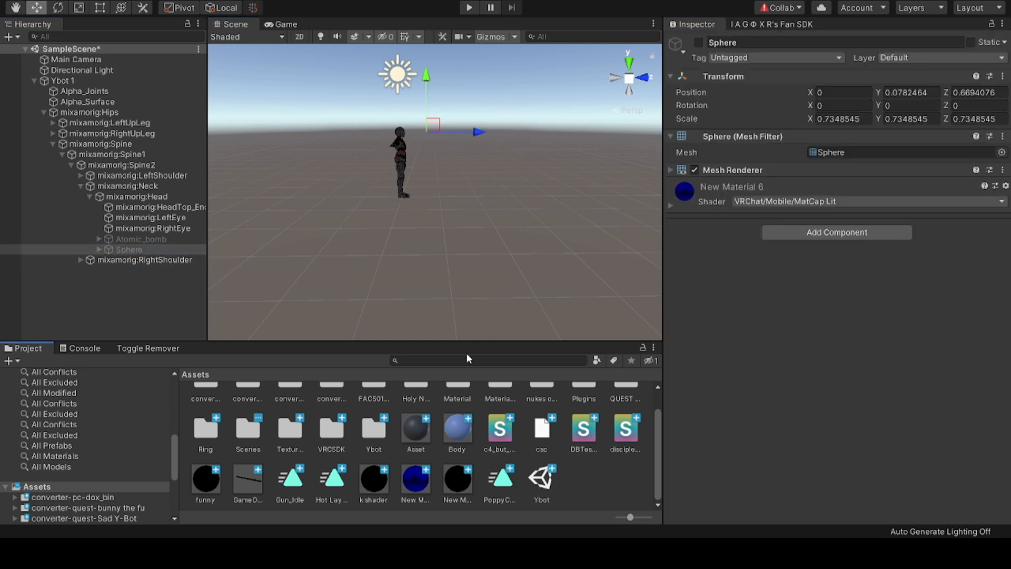
click(33, 81)
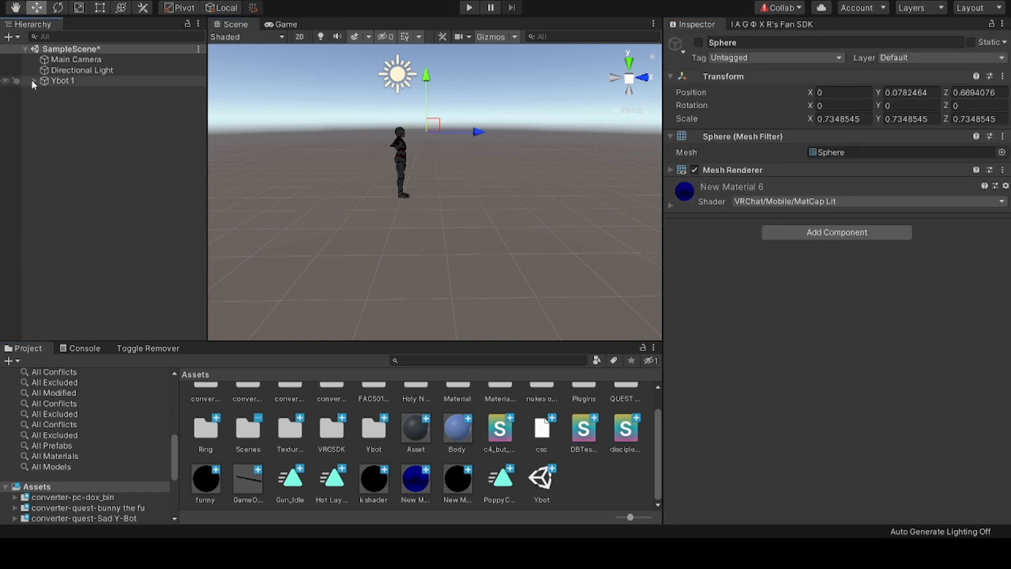
Step: Switch to File Explorer, open the audios v2 folder and import the limbo-freddie-dredd-edit audio file into Unity's Assets folder
mouse_move(430, 131)
alt+mouse_down()
mouse_move(400, 126)
mouse_move(430, 122)
alt+mouse_up()
mouse_move(583, 529)
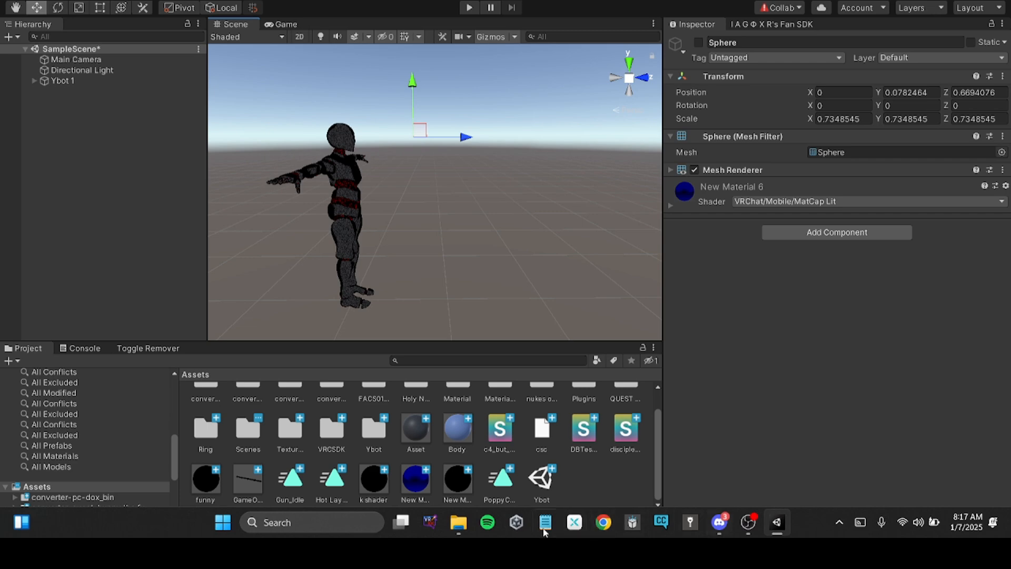
click(458, 522)
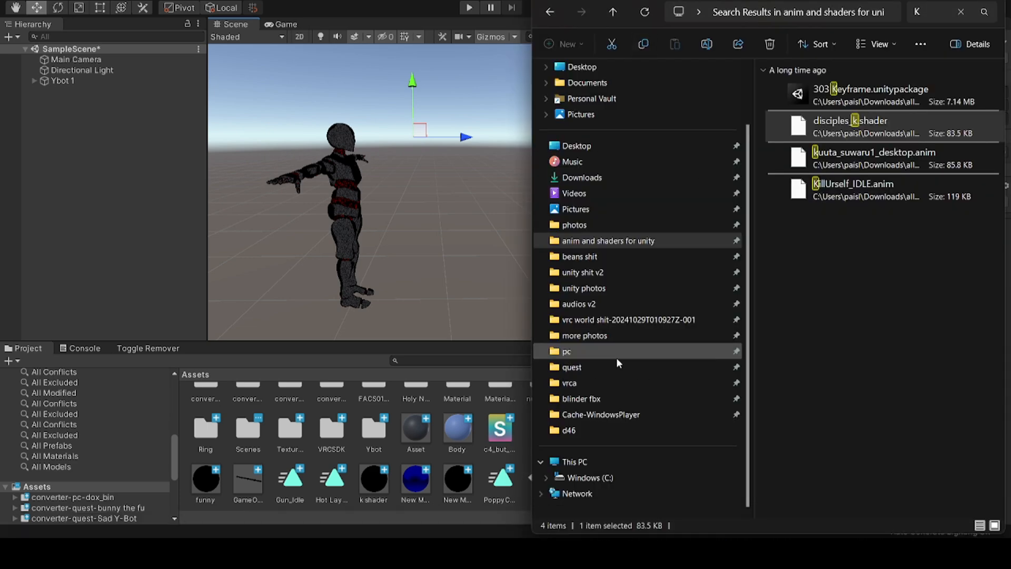
click(634, 303)
scroll(864, 142, down, 15)
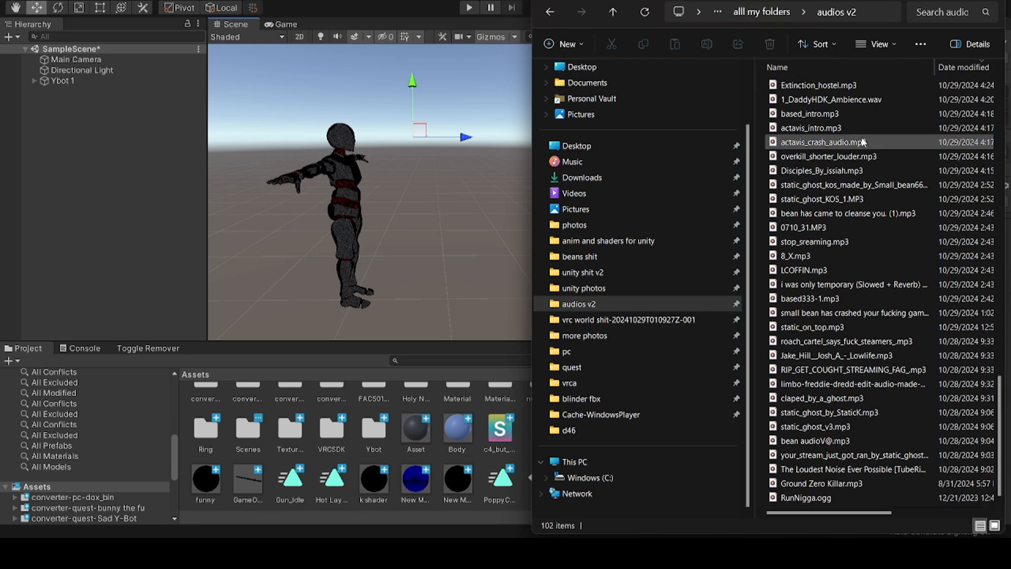
scroll(846, 462, up, 1)
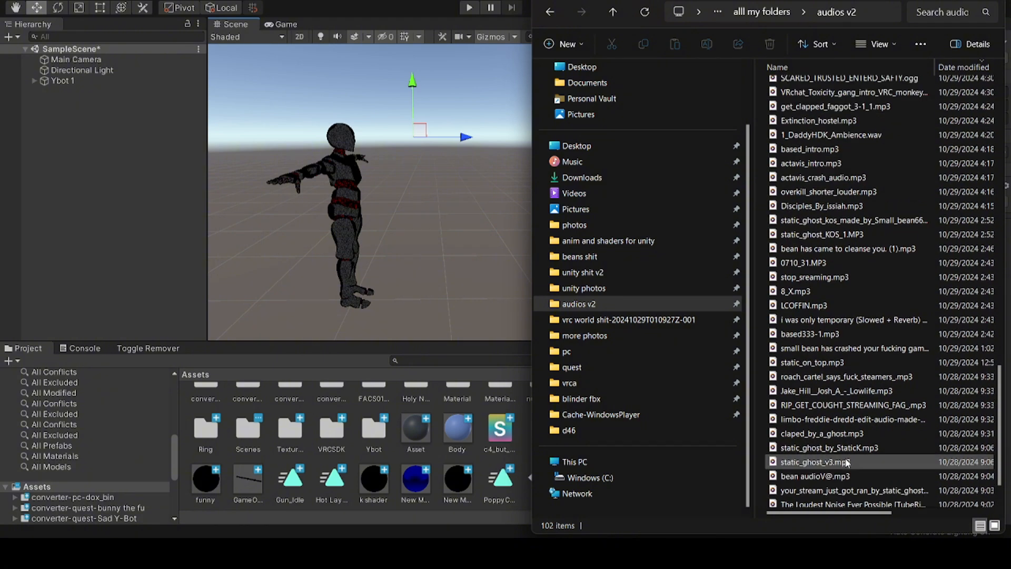
scroll(846, 461, down, 2)
scroll(874, 488, up, 1)
scroll(874, 485, down, 1)
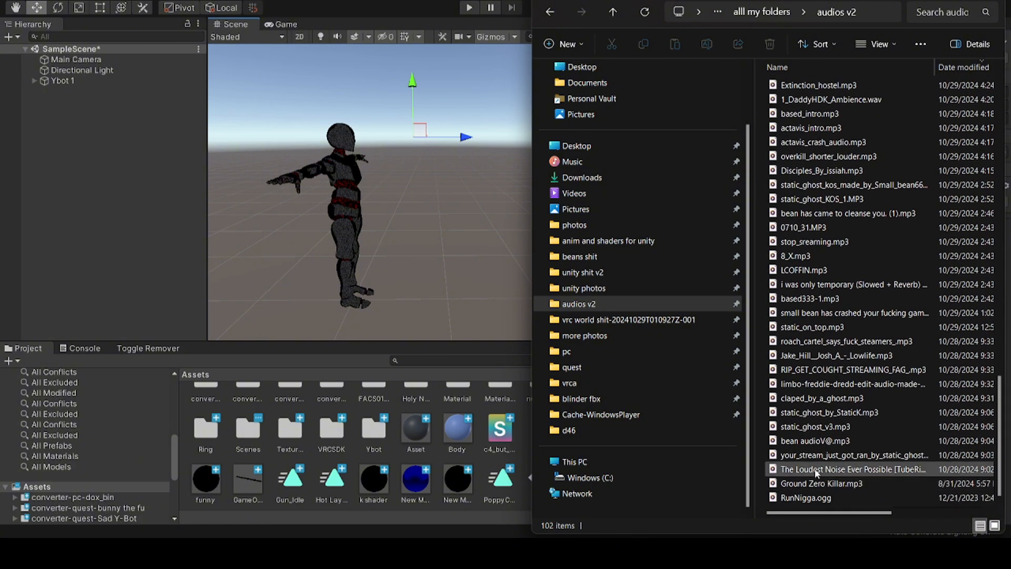
scroll(842, 311, up, 1)
scroll(800, 474, down, 1)
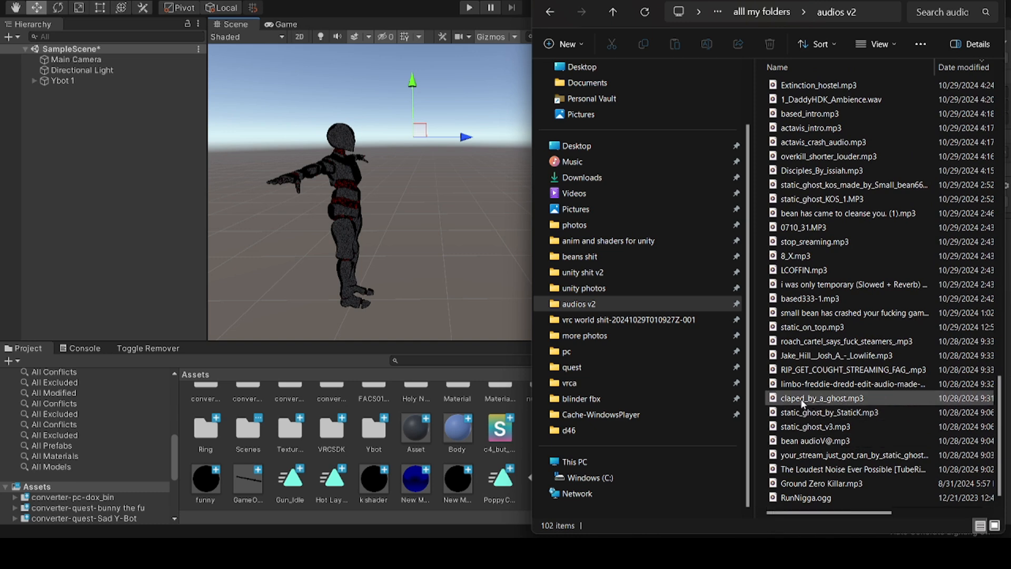
drag(815, 383, 126, 490)
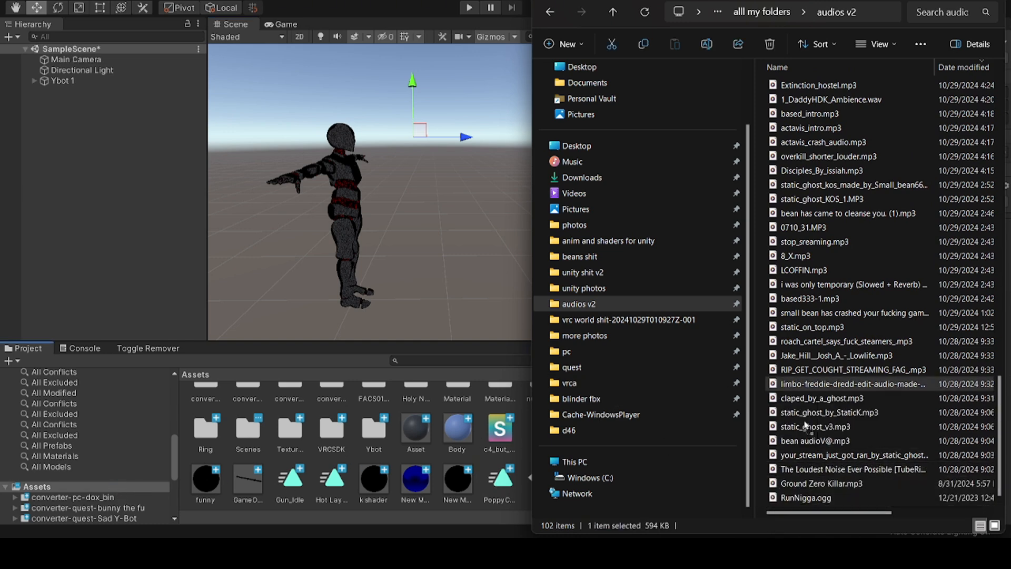
Step: Import "bean has came to cleanse you. (1).mp3" into the Assets folder and switch back to Unity
scroll(813, 406, up, 5)
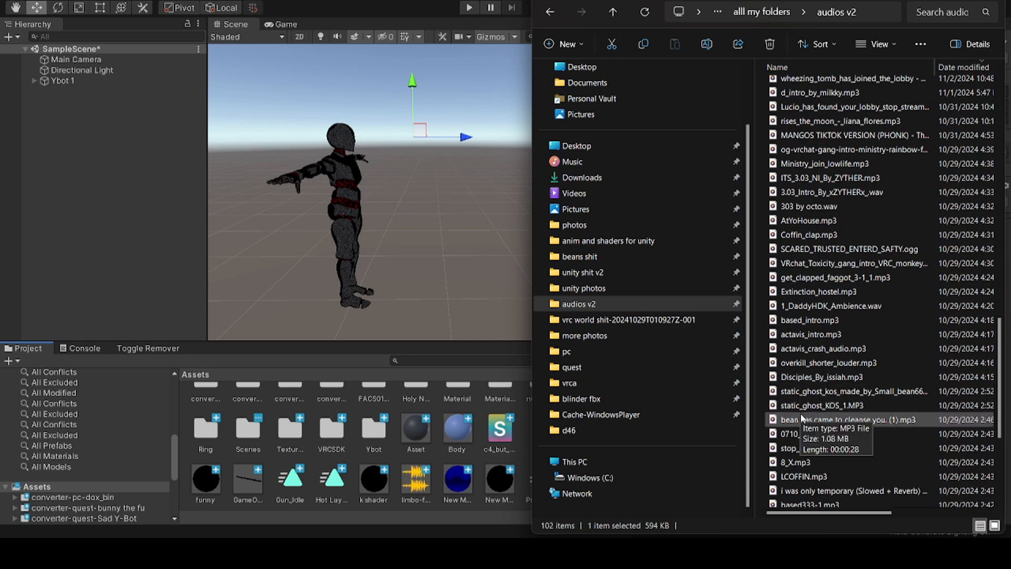
drag(800, 418, 129, 490)
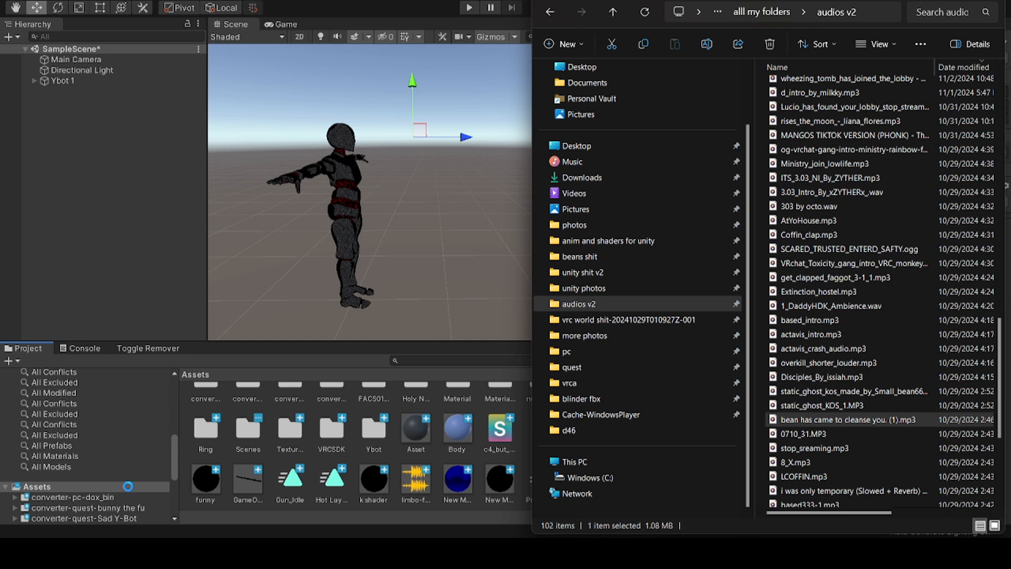
click(144, 325)
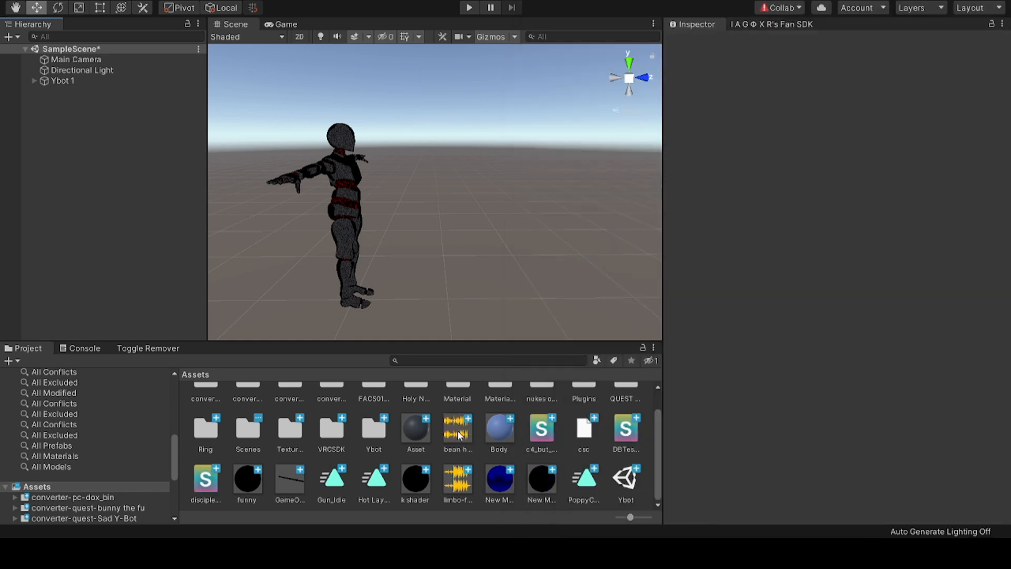
Step: Try to place the "bean has came to cleanse you. (1)" audio clip directly in the scene view
ctrl+scroll(469, 469, up, 2)
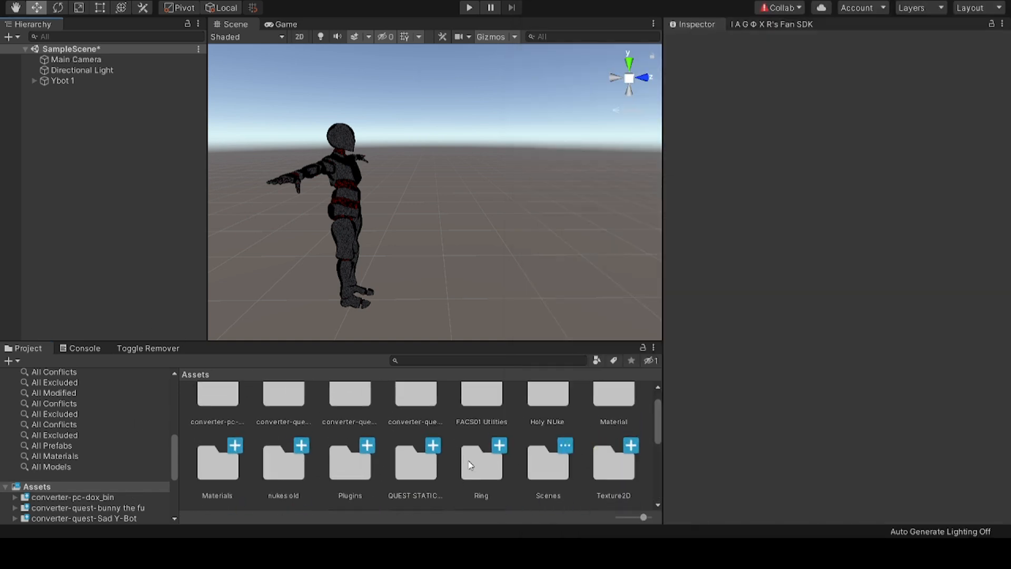
scroll(469, 476, down, 5)
scroll(491, 413, up, 2)
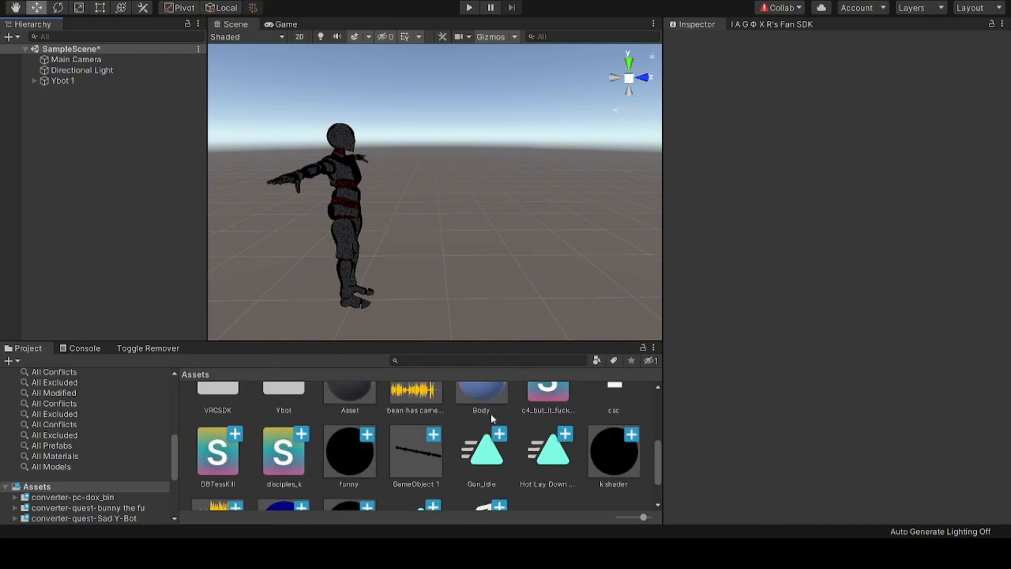
scroll(437, 390, up, 3)
scroll(429, 411, down, 2)
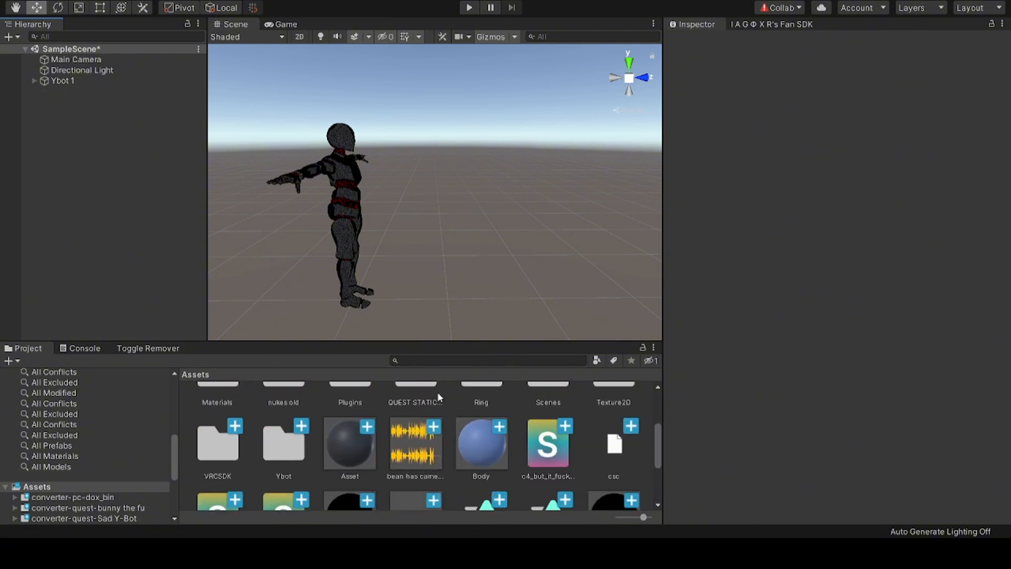
drag(423, 421, 221, 283)
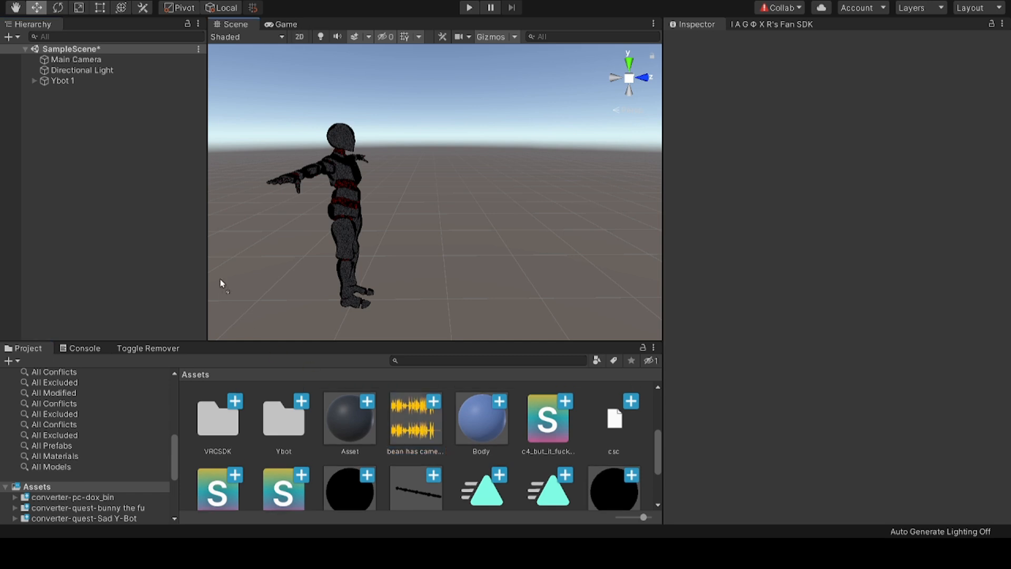
drag(440, 287, 413, 295)
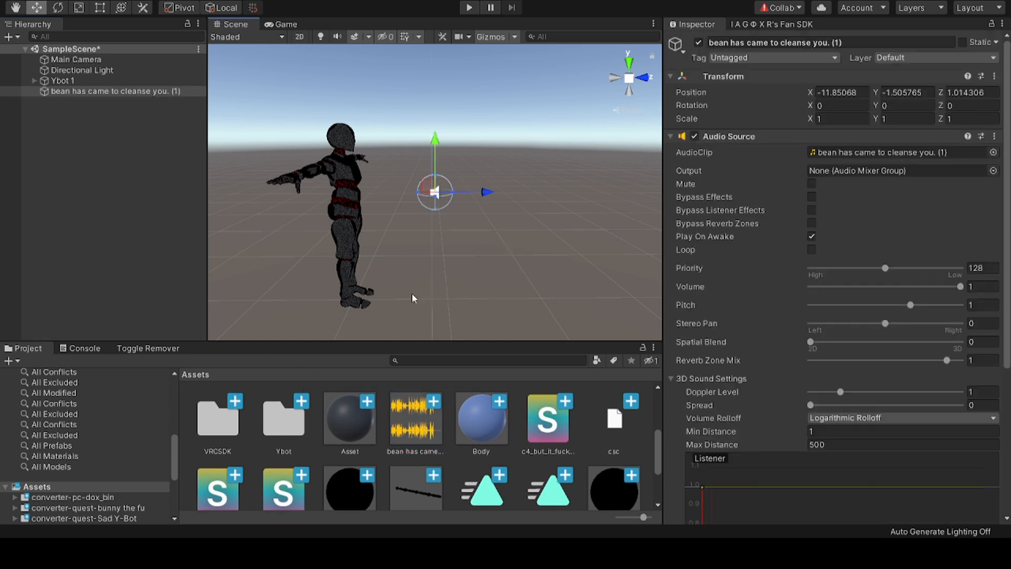
Step: Add the "bean has came to cleanse you" clip to the hierarchy as a new audio object and delete the copy placed in the scene view
drag(393, 435, 115, 223)
click(132, 94)
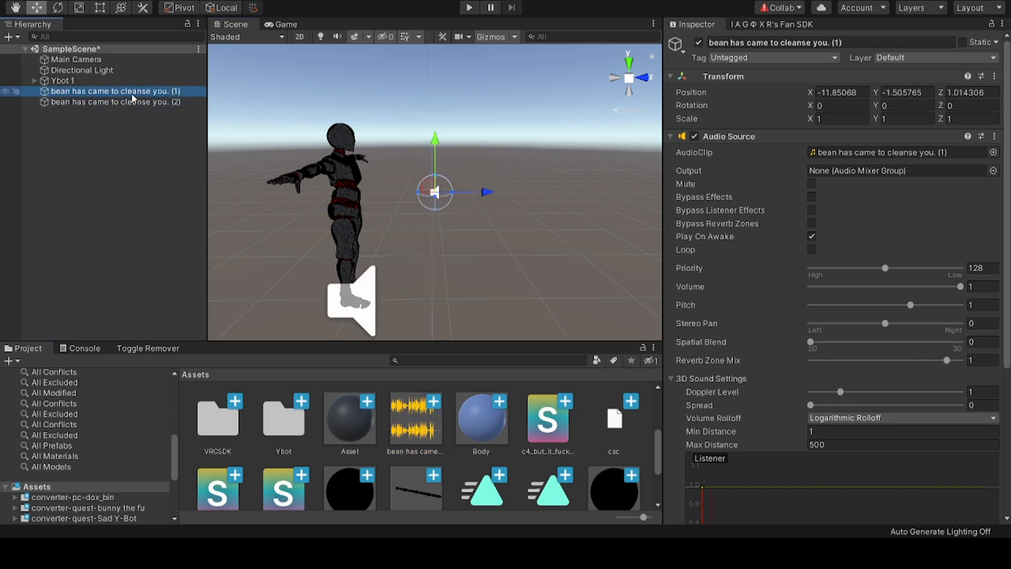
key(Delete)
drag(437, 403, 347, 176)
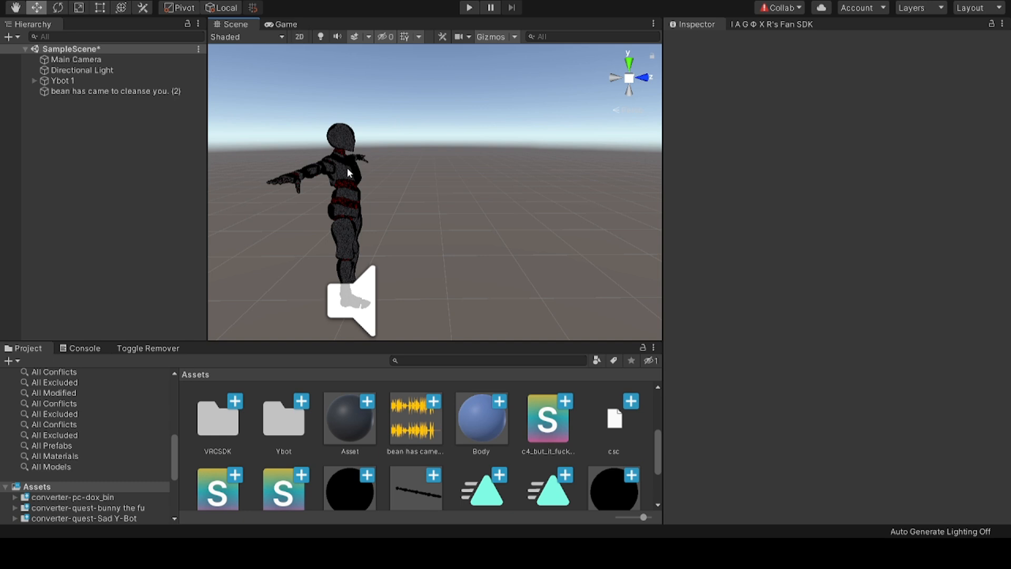
Step: Expand Ybot 1's bone hierarchy, check its bones and delete the "bean has came to cleanse you. (2)" object from the scene
click(132, 81)
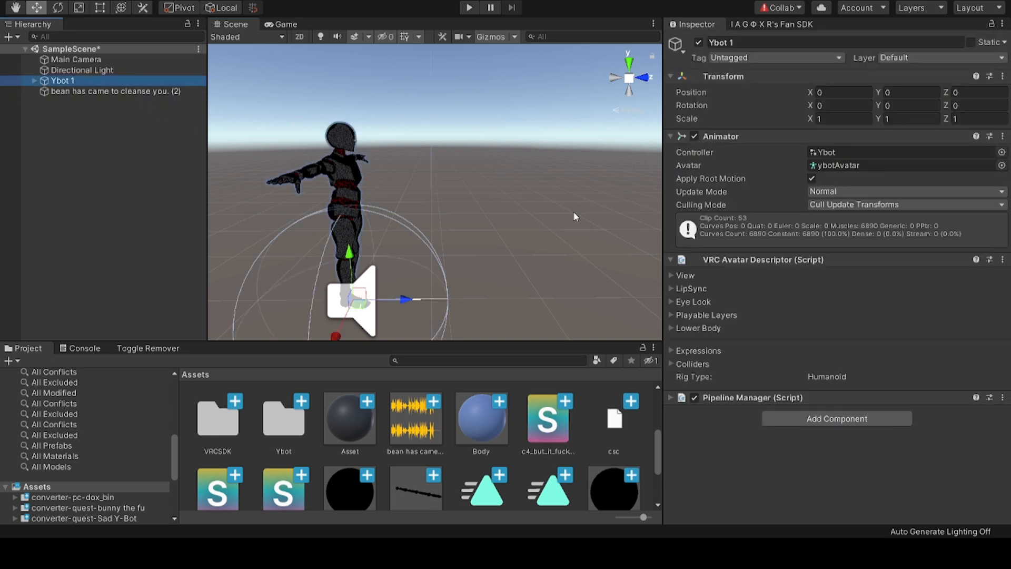
click(34, 81)
click(105, 112)
click(112, 134)
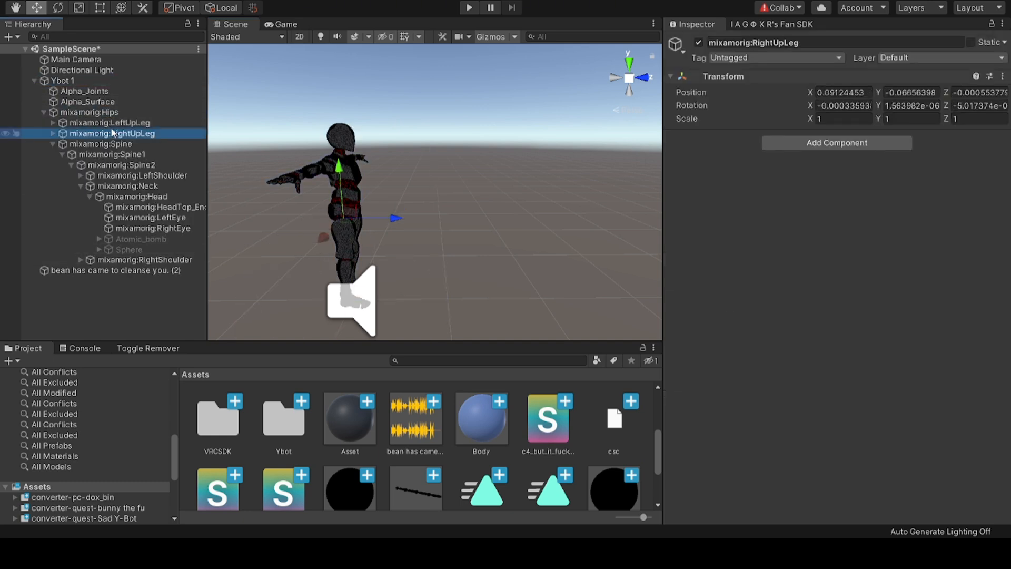
click(105, 144)
click(117, 165)
click(123, 187)
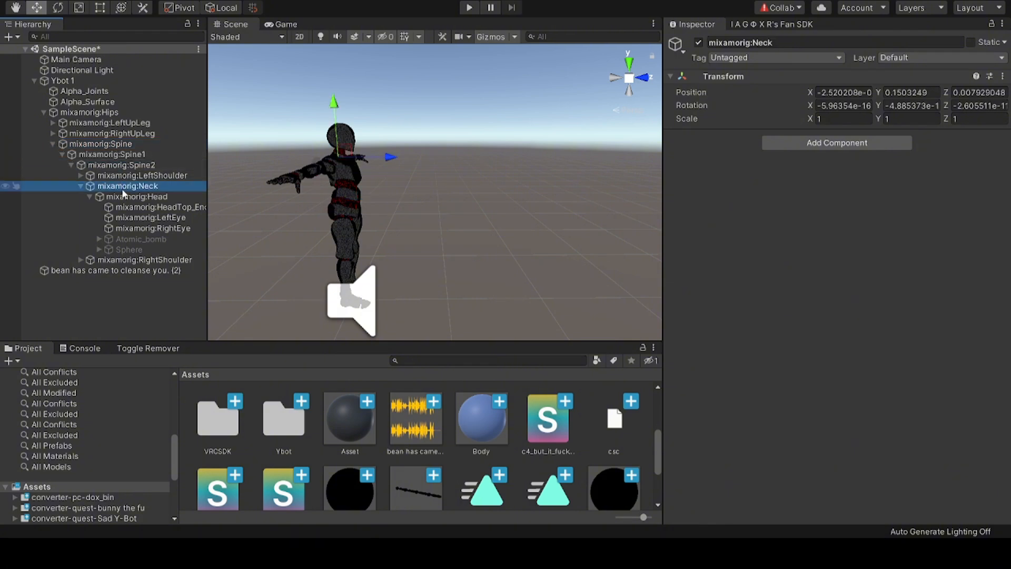
click(121, 165)
click(134, 270)
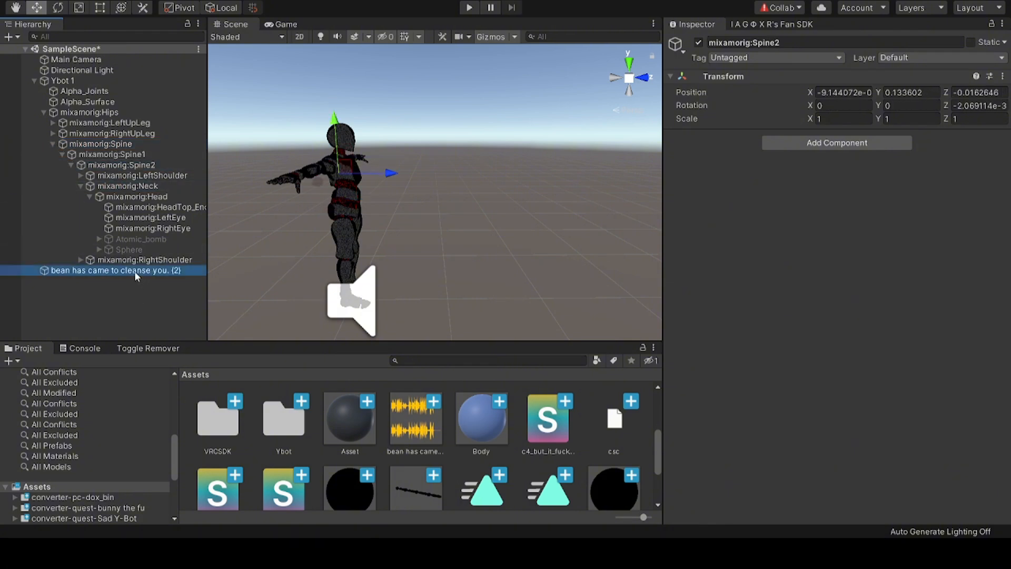
key(Delete)
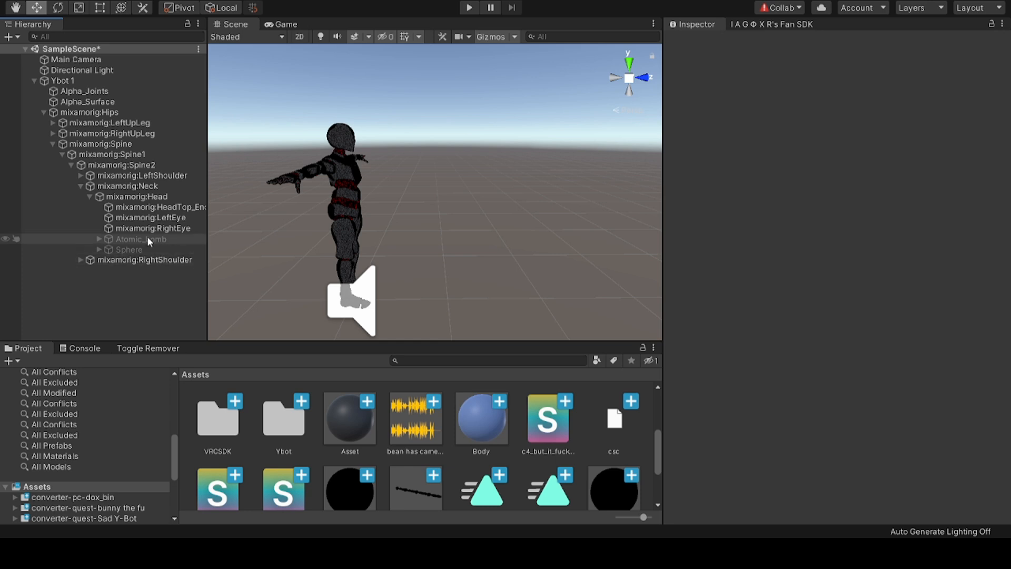
Step: Find the Audio Source attached to Ybot 1's Alpha_Surface mesh and remove that component
click(148, 228)
click(140, 261)
click(111, 154)
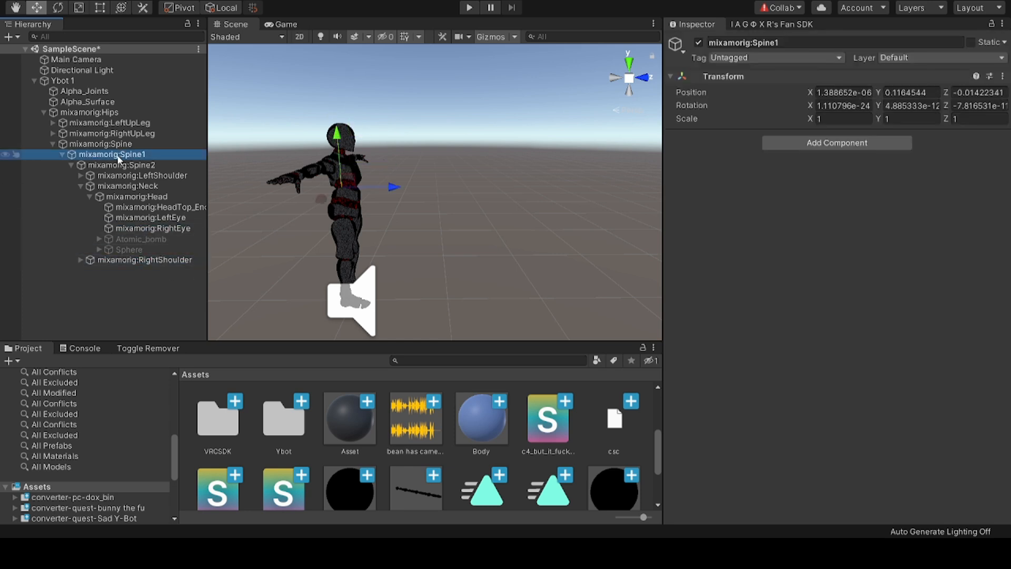
click(104, 145)
click(53, 144)
click(90, 133)
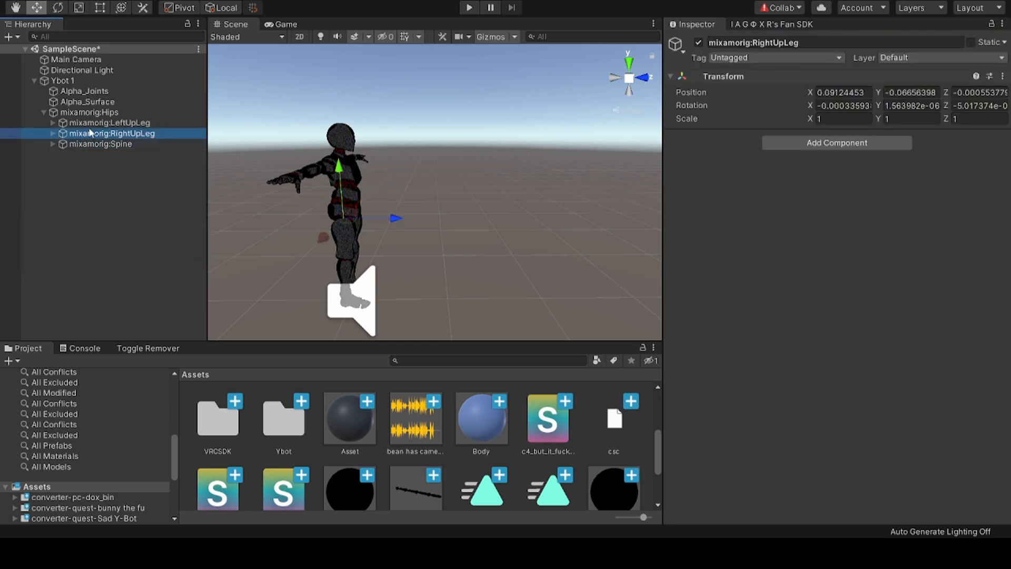
click(87, 124)
click(87, 113)
click(88, 102)
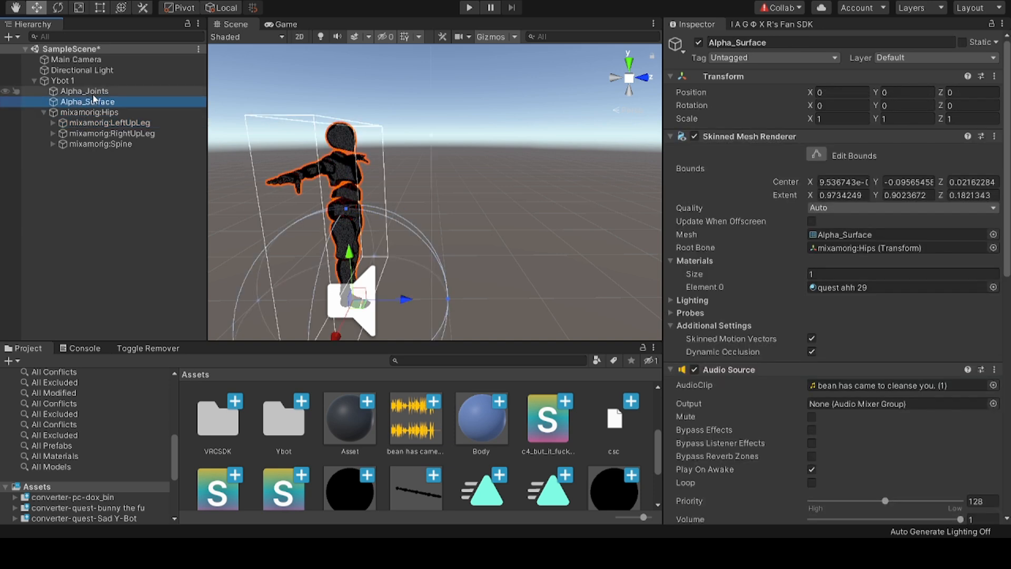
right_click(790, 375)
click(848, 401)
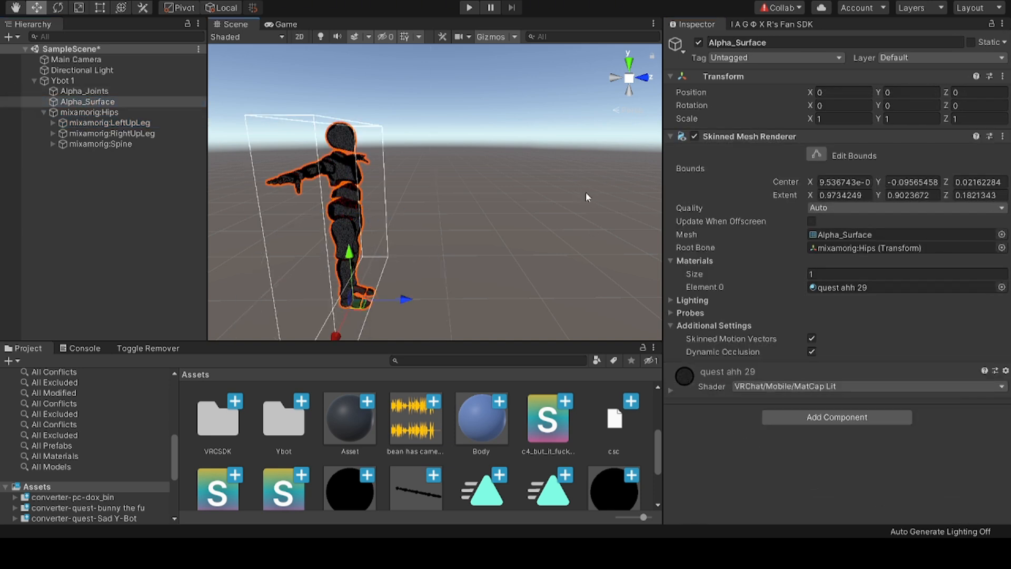
Step: Place the "bean has came to cleanse you. (1)" clip in empty scene space and set its position to 0, 0, 0
click(416, 259)
drag(415, 255, 415, 257)
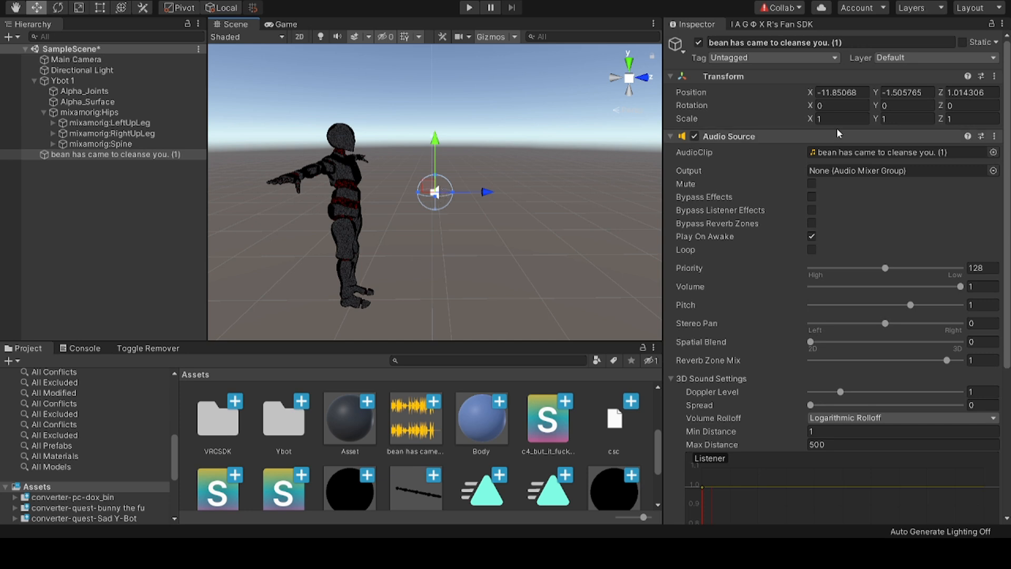
click(868, 96)
text(010)
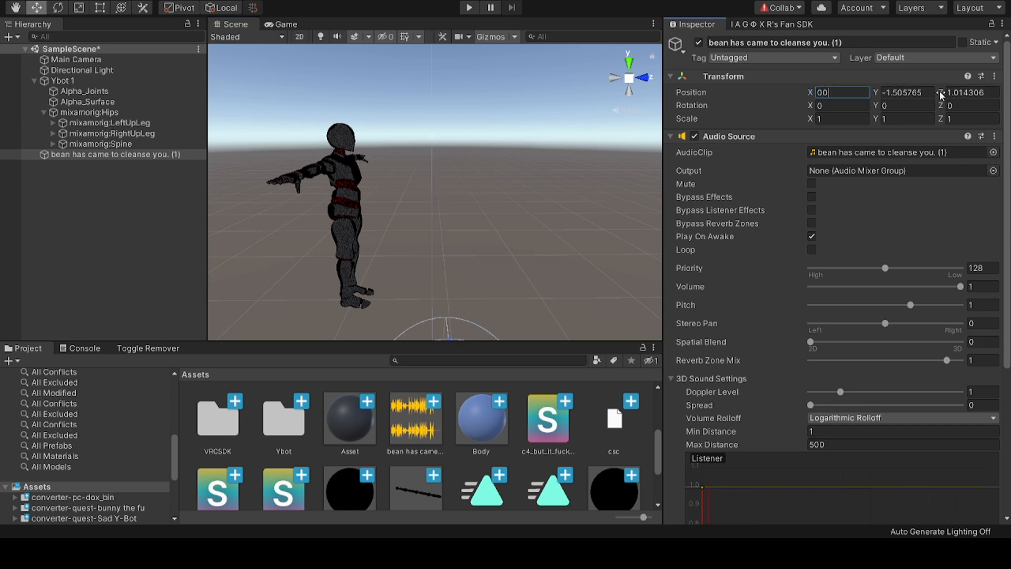
key(Tab)
text(0)
key(Tab)
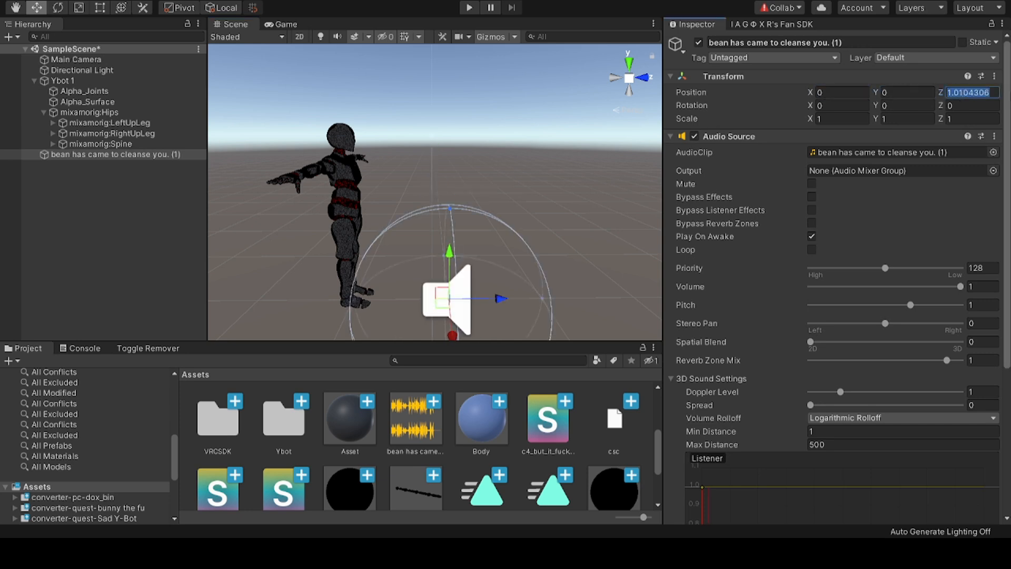
text(0)
Step: Raise the Min Distance in the audio object's 3D Sound Settings to 500
alt+drag(316, 263, 260, 267)
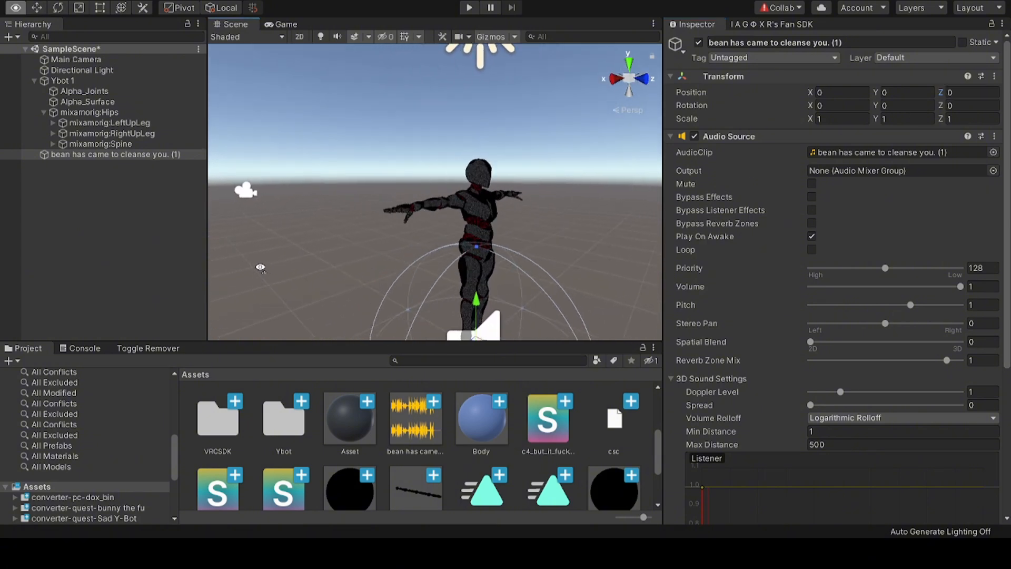
key(q)
right_drag(260, 268, 298, 274)
key(d)
key(e)
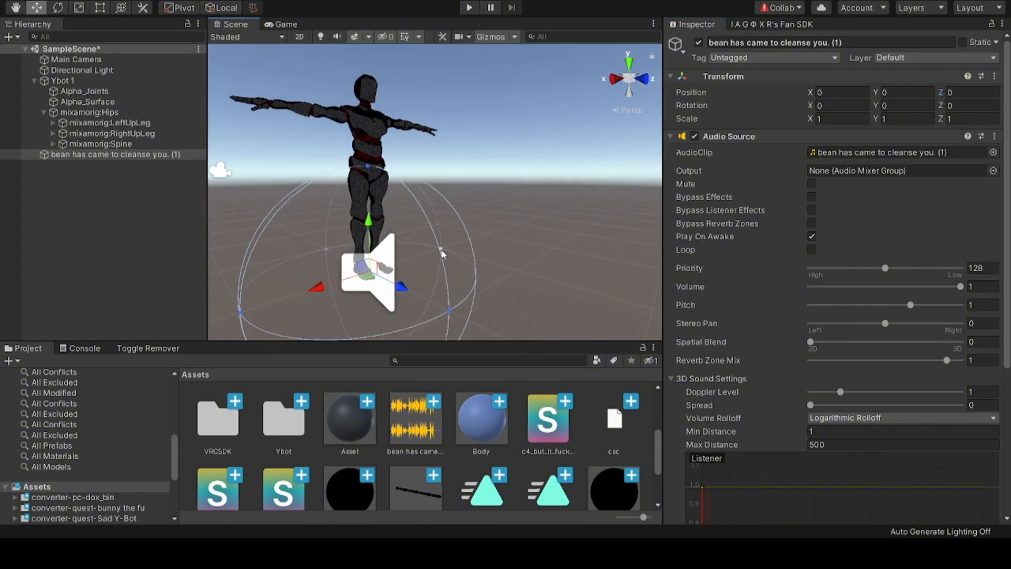
key(w)
key(q)
right_drag(441, 254, 251, 223)
key(d)
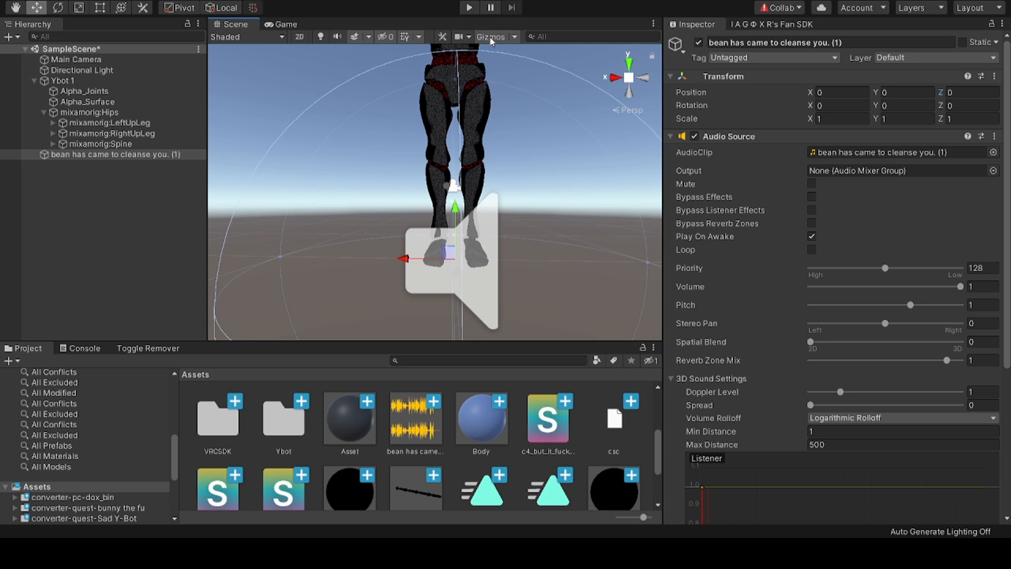
right_drag(517, 166, 712, 194)
key(w)
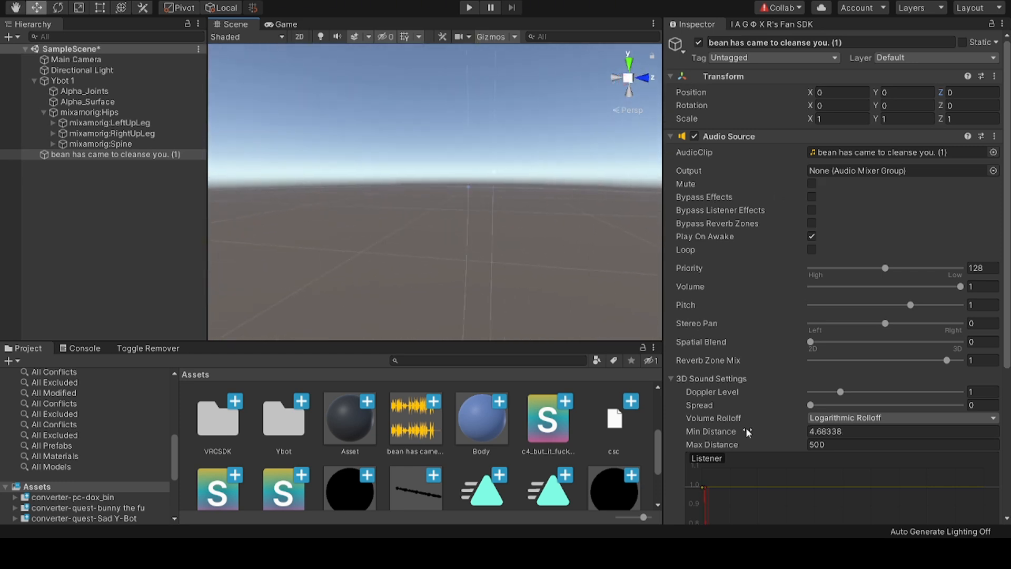
click(672, 379)
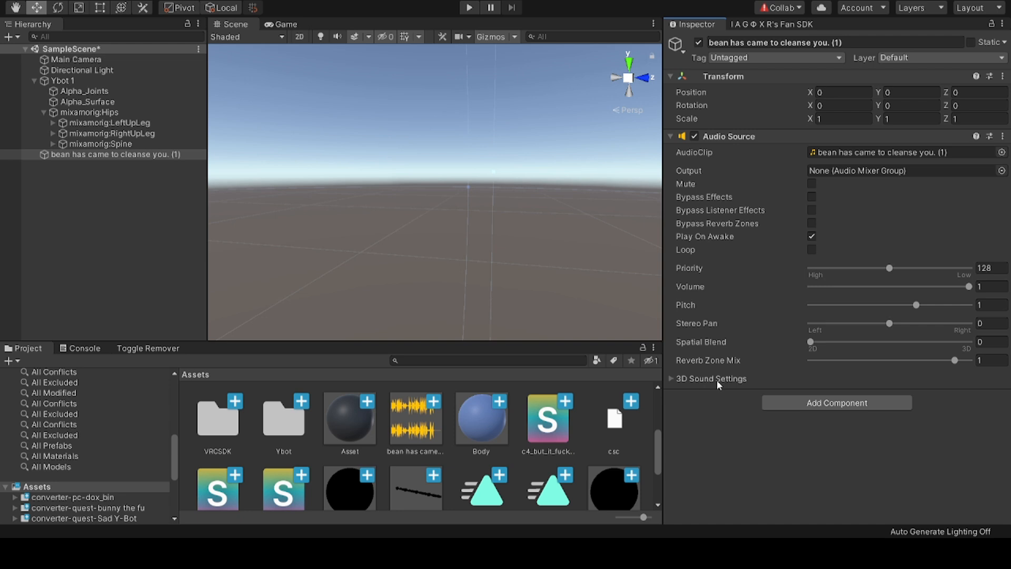
click(670, 377)
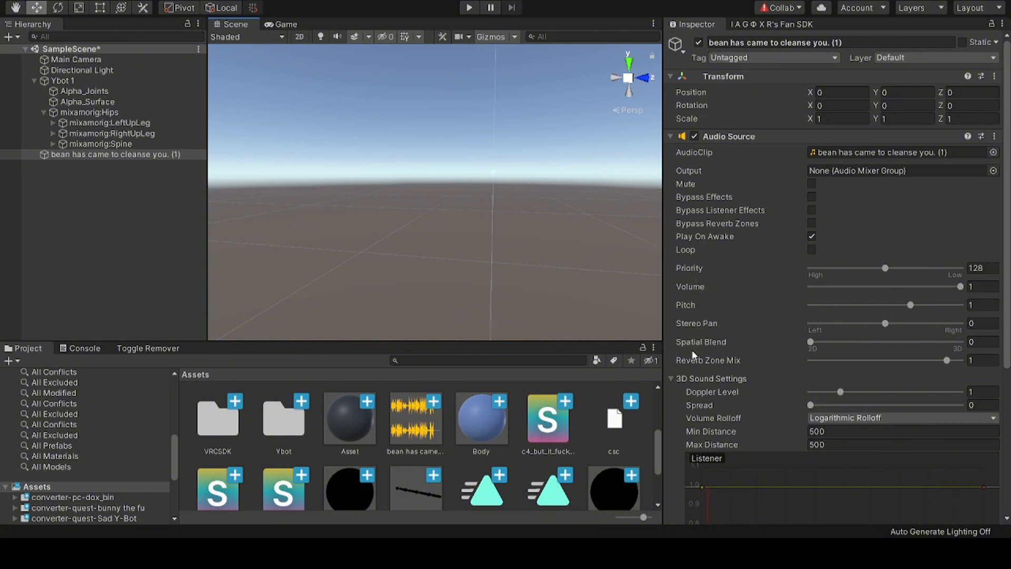
Step: Make the "bean has came to cleanse you. (1)" audio object a child of Ybot 1 and collapse the mixamorig:Hips branch
right_drag(600, 264, 453, 282)
scroll(453, 283, up, 5)
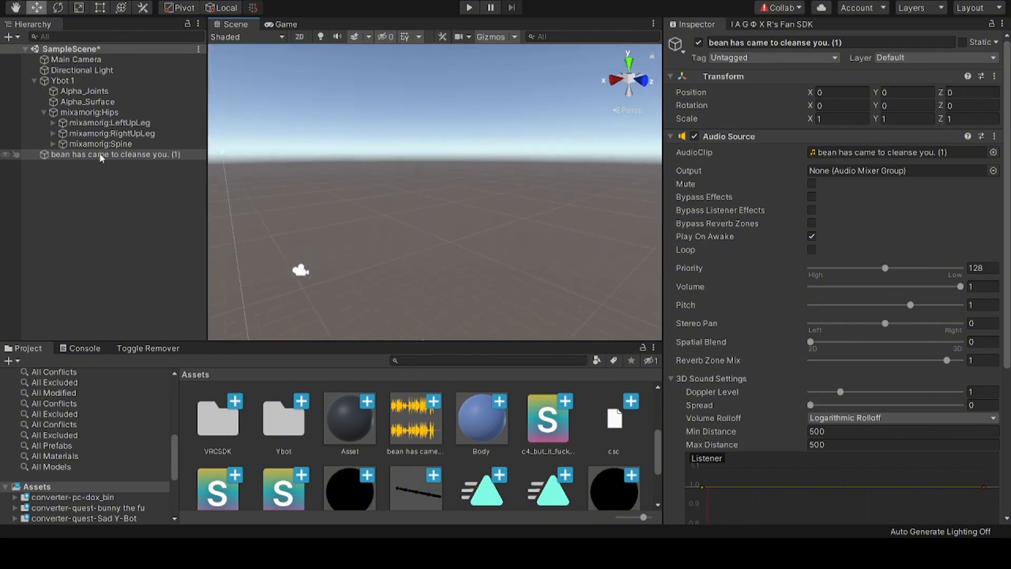
drag(101, 156, 90, 81)
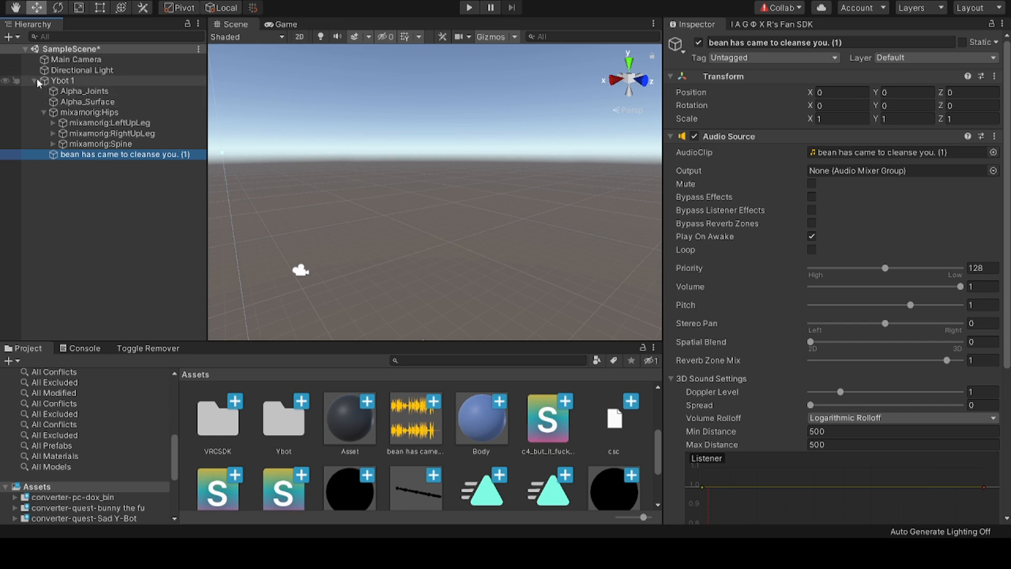
click(44, 121)
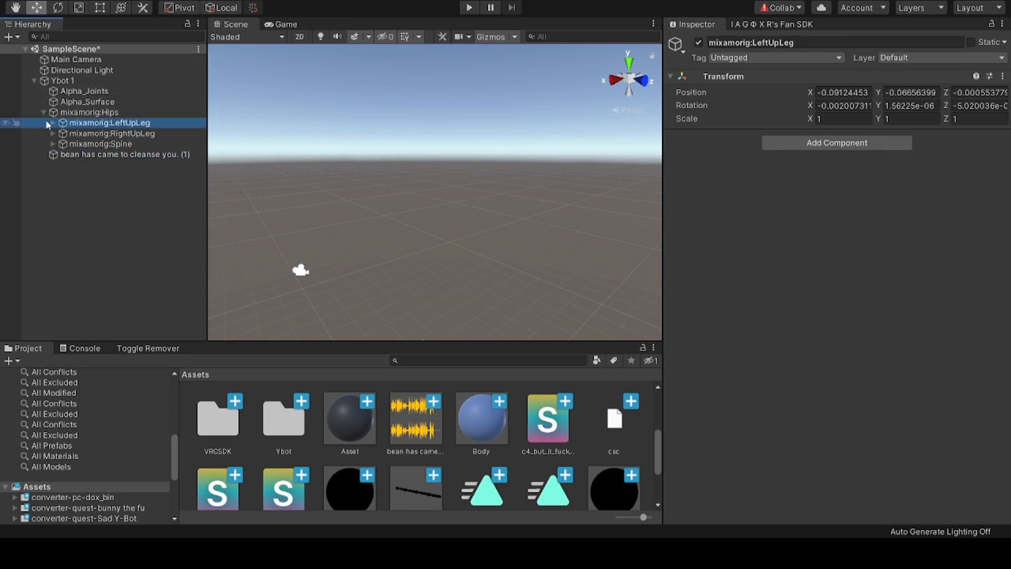
click(42, 113)
click(100, 123)
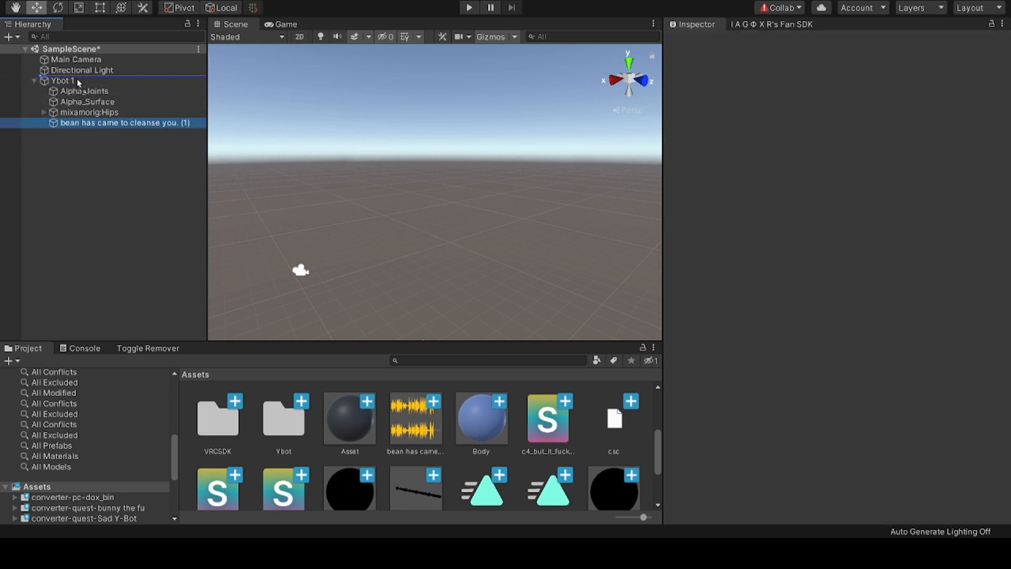
click(92, 206)
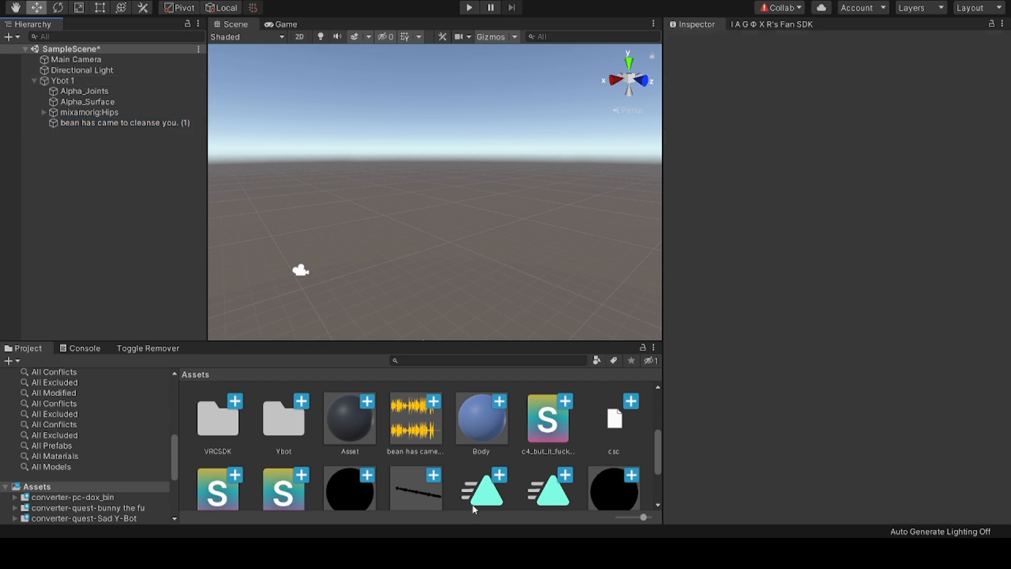
Step: Switch to File Explorer and look through the audios v2 folder for another audio clip for the avatar's props
scroll(556, 444, down, 3)
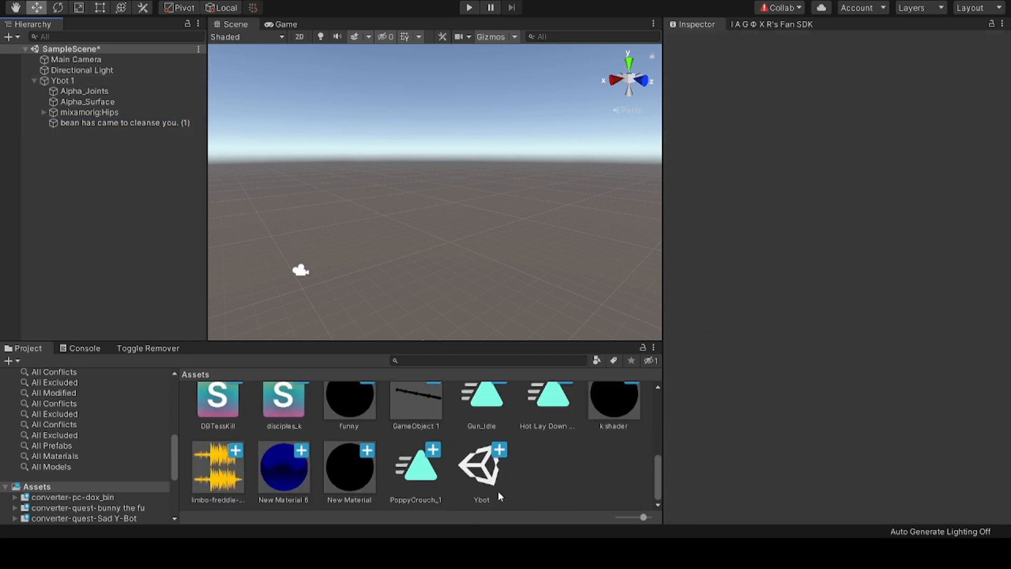
mouse_move(630, 534)
click(459, 522)
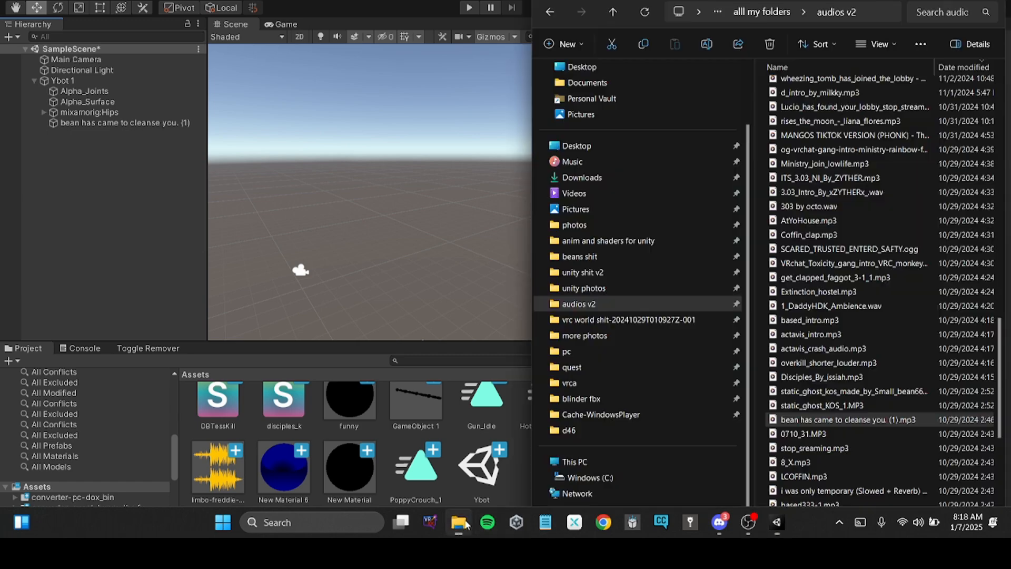
scroll(843, 205, up, 3)
shift+click(775, 316)
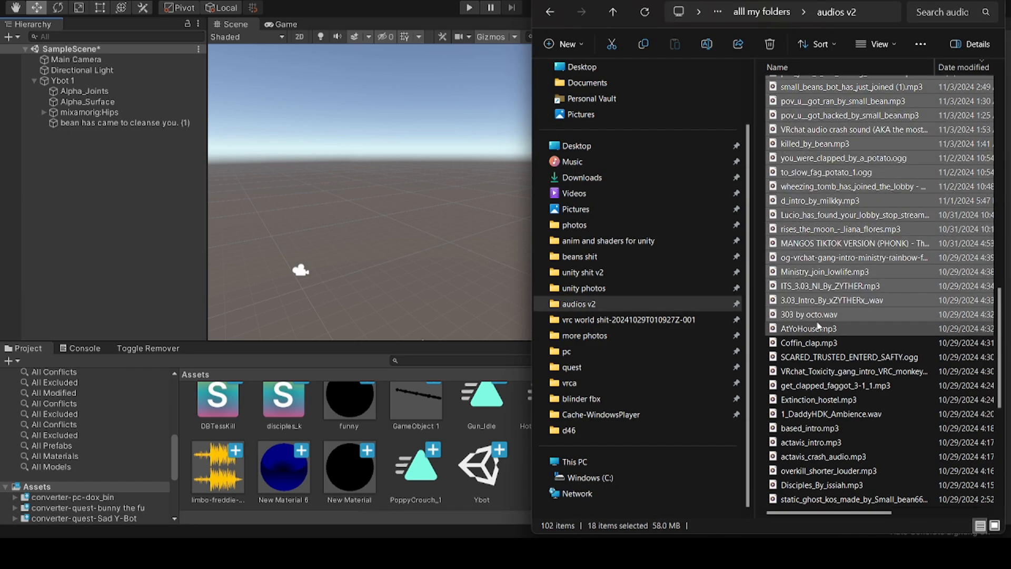
right_click(813, 342)
click(794, 29)
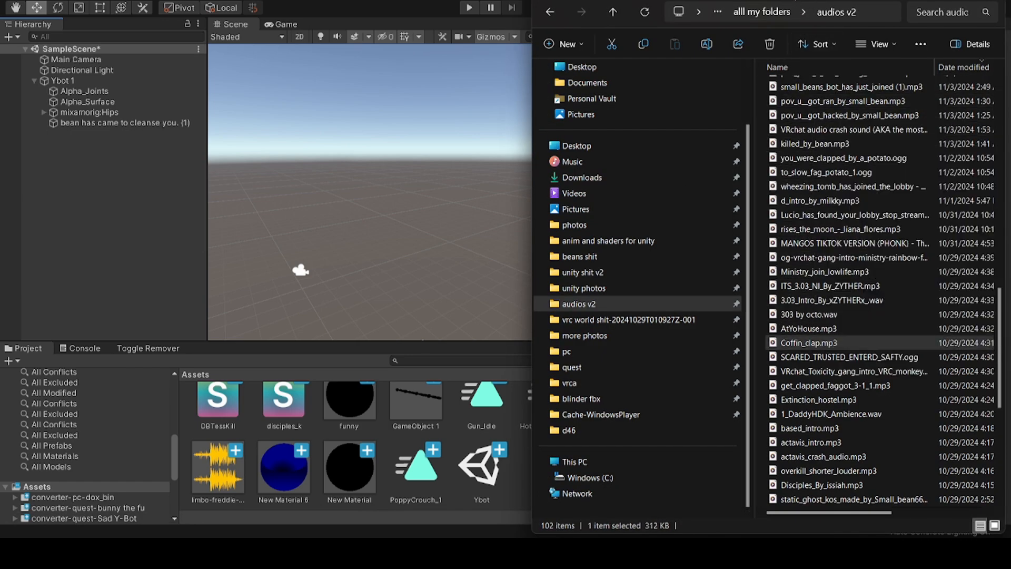
scroll(912, 272, up, 10)
scroll(837, 264, up, 5)
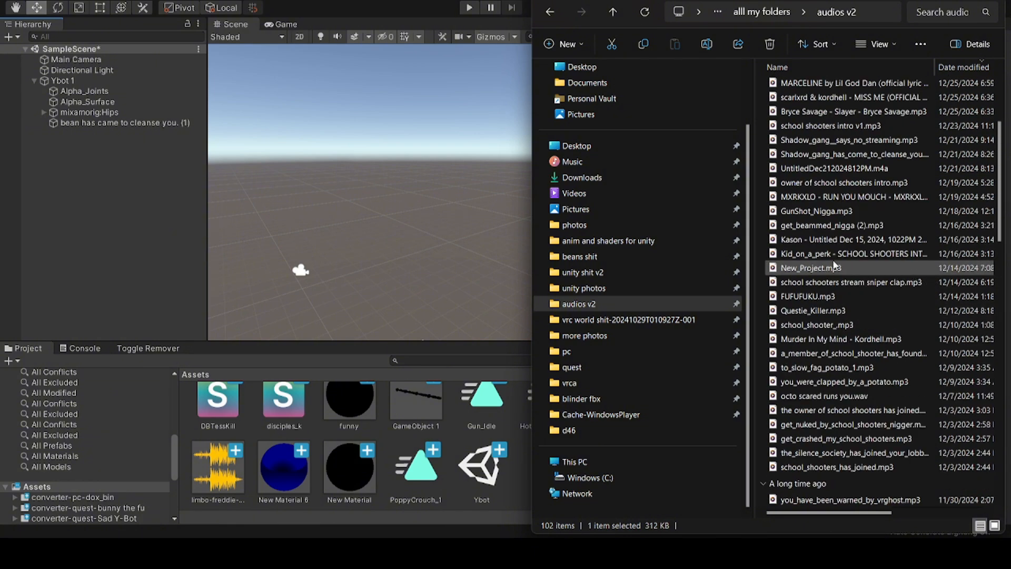
scroll(848, 262, down, 10)
scroll(854, 262, down, 10)
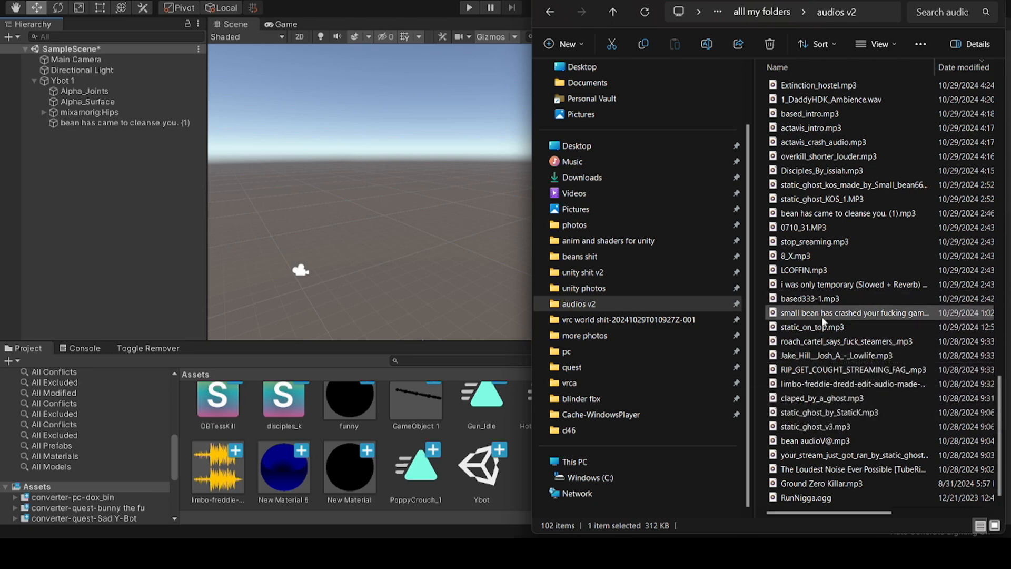
scroll(822, 445, up, 6)
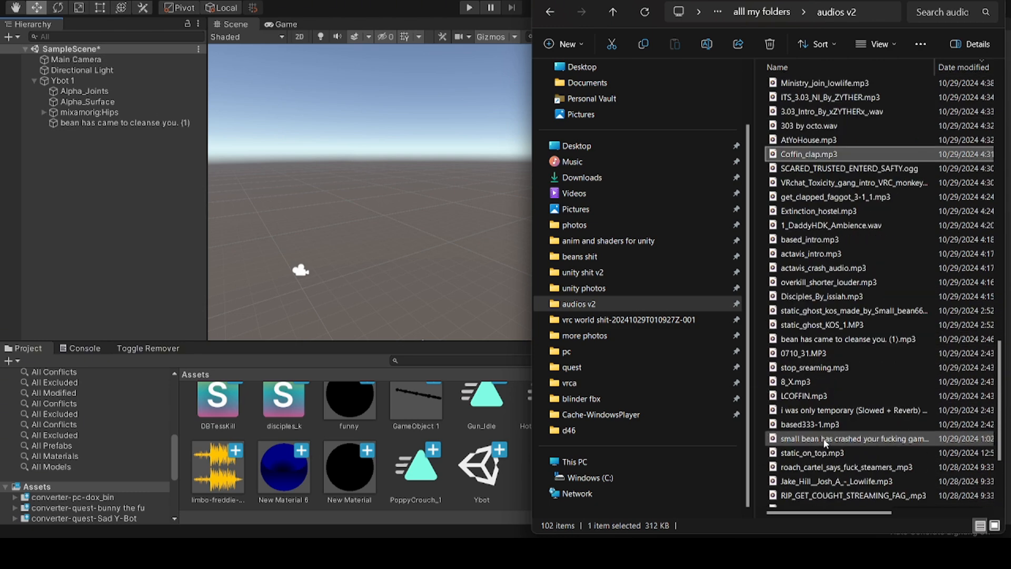
scroll(813, 289, up, 2)
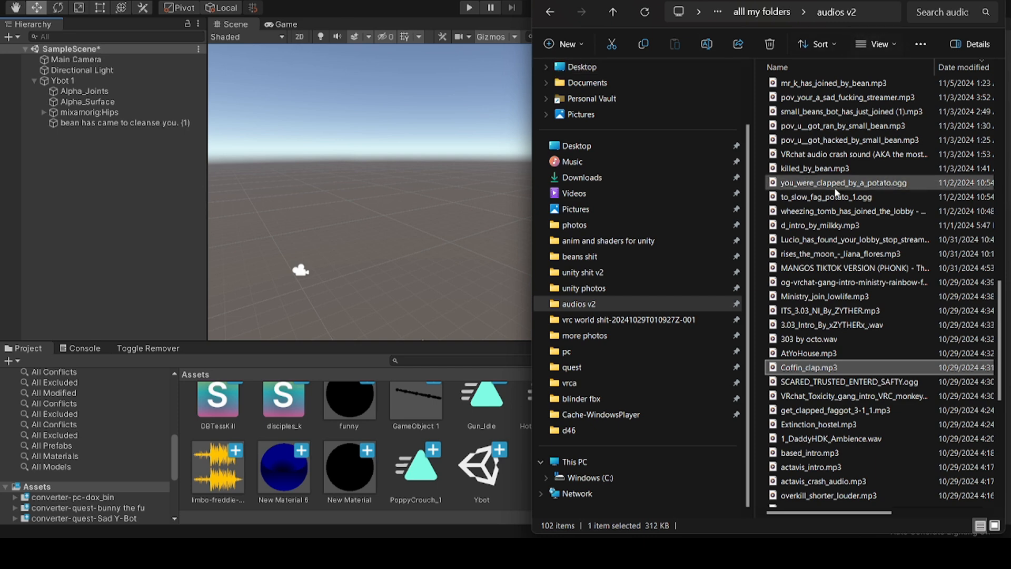
scroll(854, 226, up, 2)
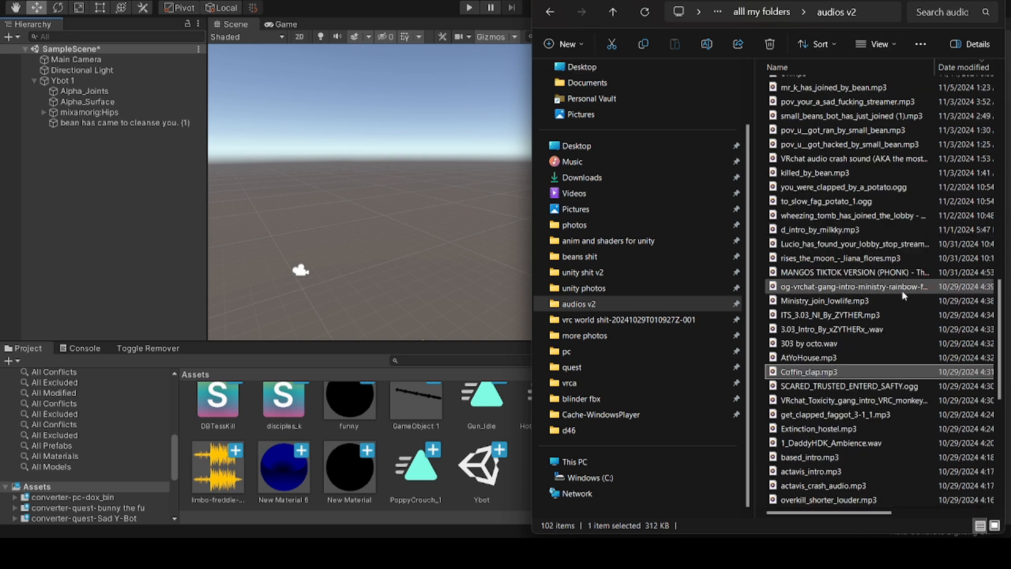
scroll(819, 284, up, 3)
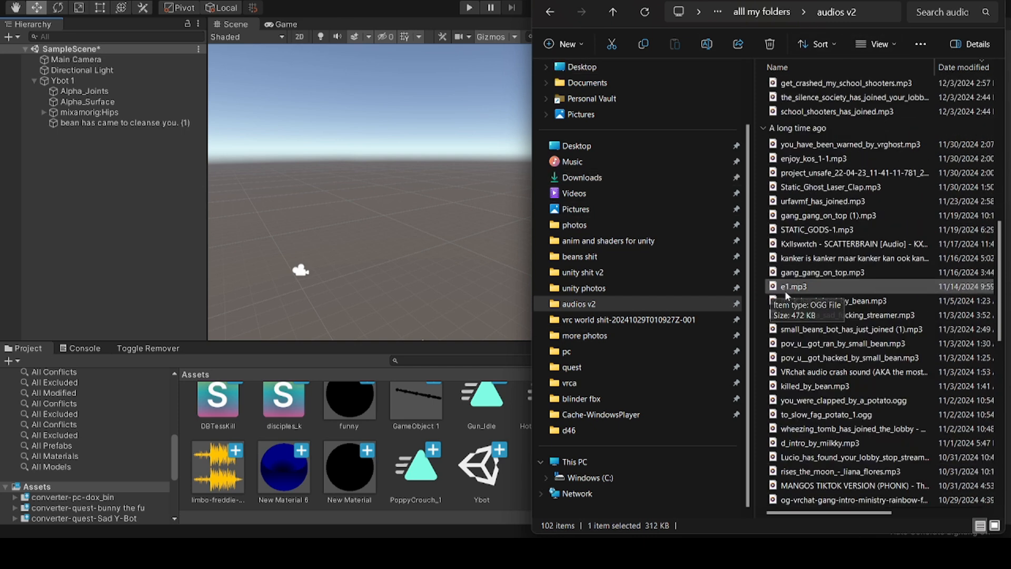
scroll(818, 328, up, 1)
scroll(819, 328, up, 1)
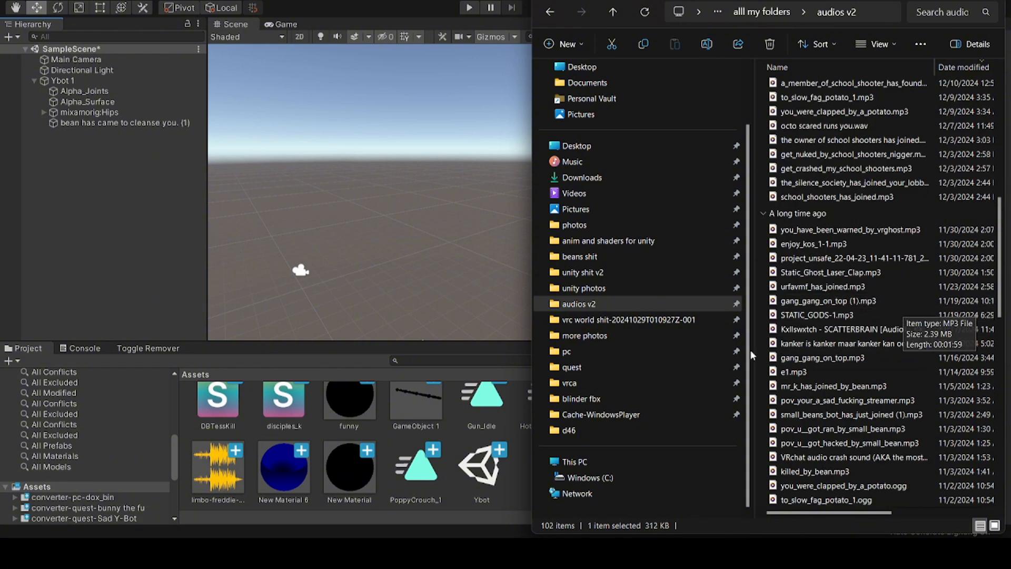
scroll(853, 321, up, 1)
scroll(854, 322, up, 1)
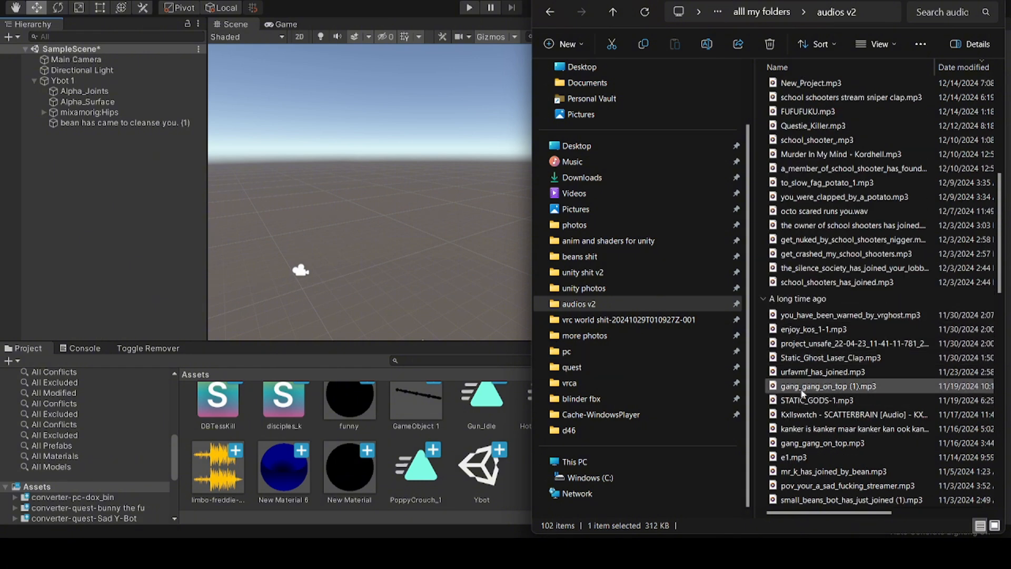
scroll(813, 378, up, 1)
scroll(822, 324, up, 1)
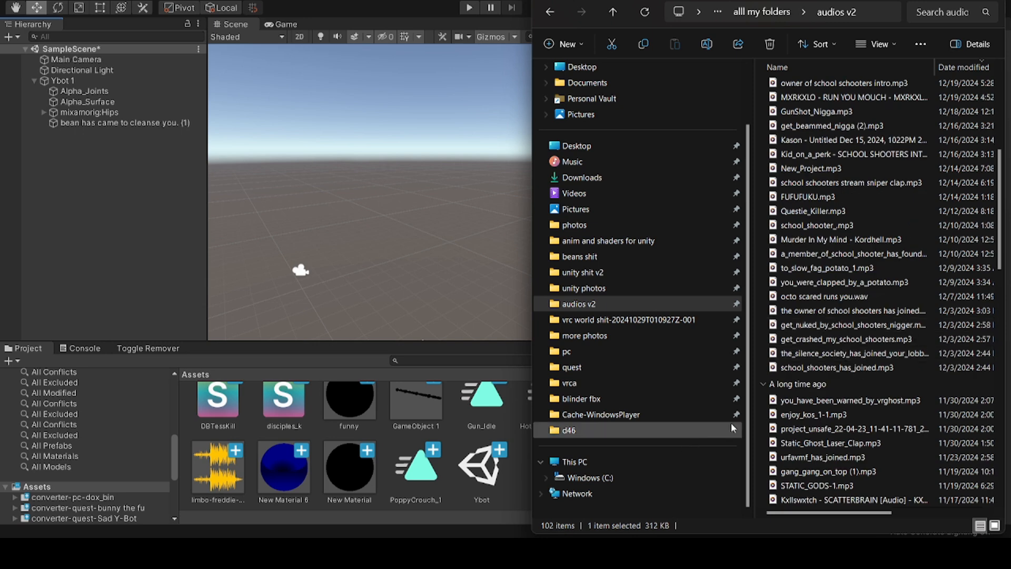
Step: Import get_crashed_my_school_shooters.mp3 into the Unity project's Assets and add it to the scene as an audio object
drag(853, 338, 526, 486)
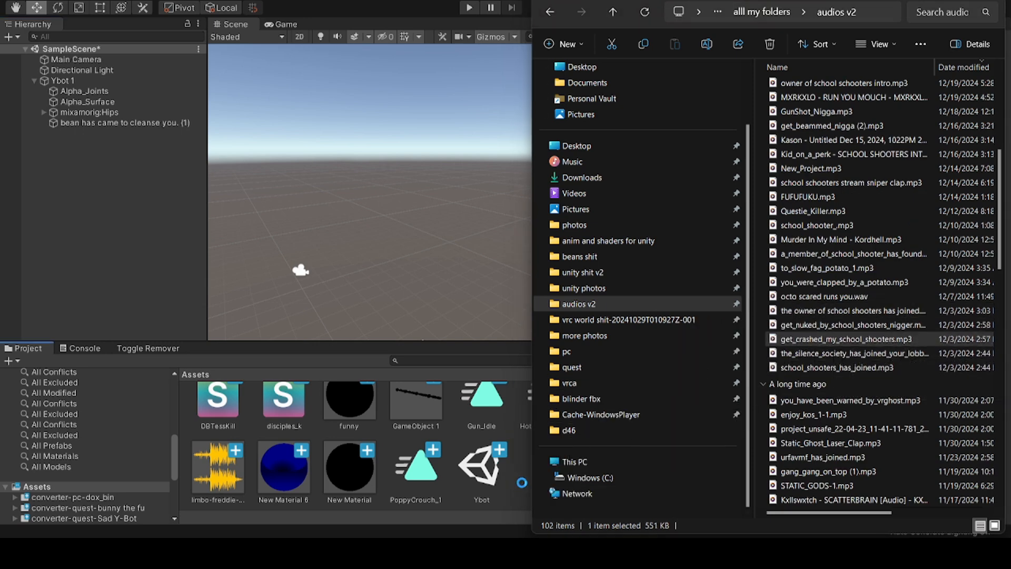
click(522, 453)
click(576, 460)
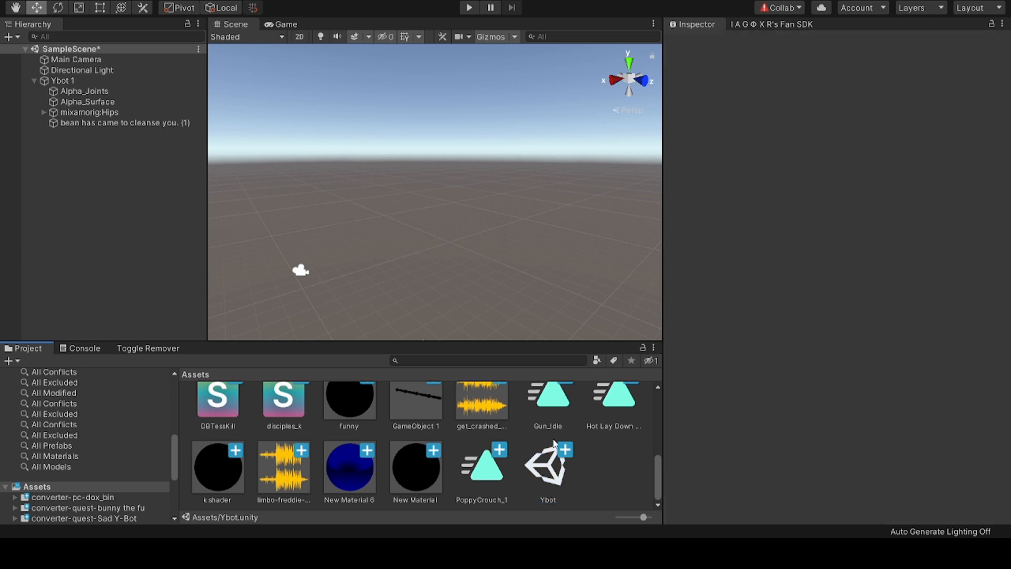
drag(475, 385, 157, 251)
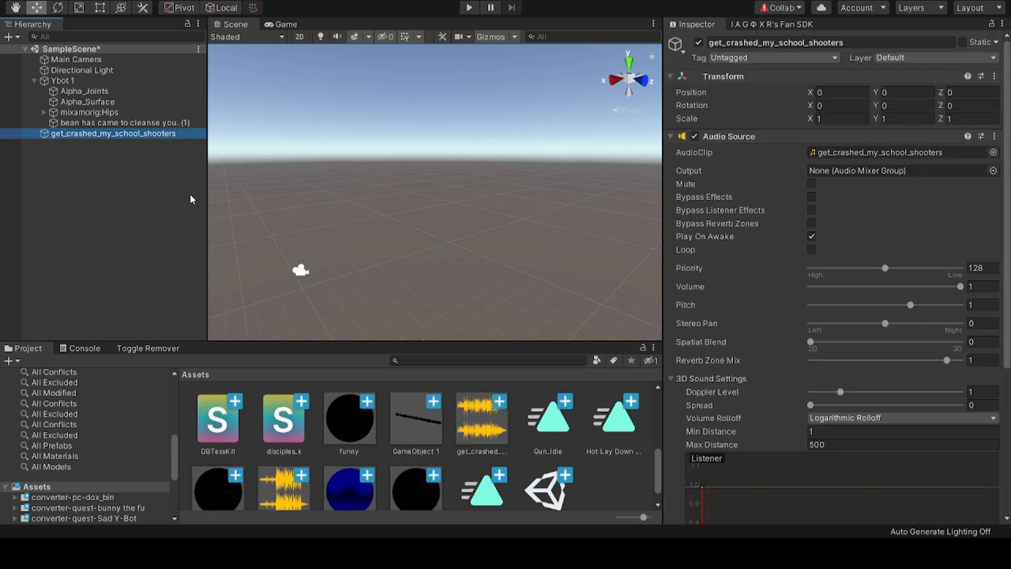
Step: Move the get_crashed_my_school_shooters audio object away from the avatar along Z to about 2.37
right_drag(346, 170, 377, 170)
key(q)
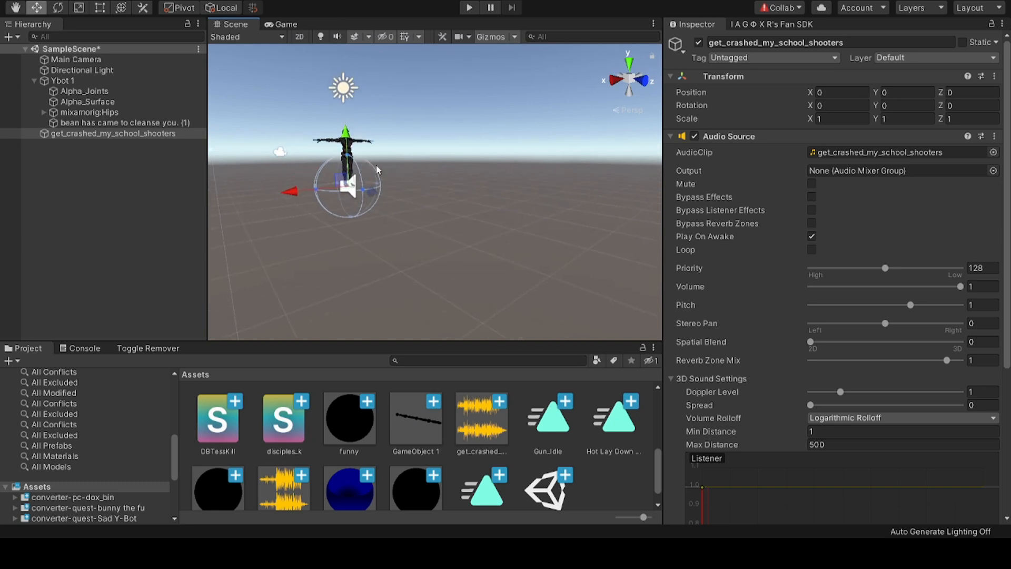
drag(377, 182, 407, 179)
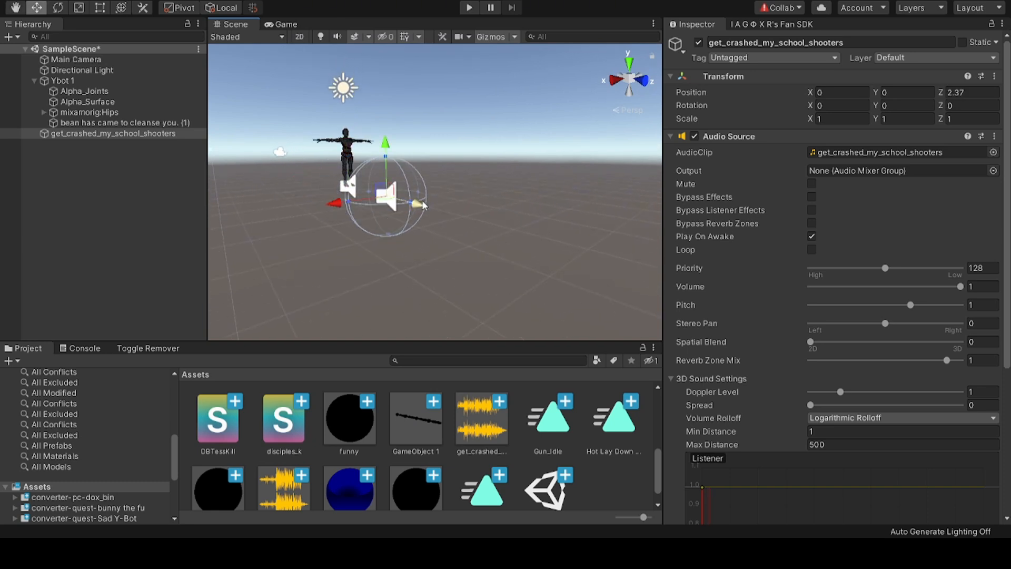
Step: Enlarge the get_crashed_my_school_shooters audio range sphere until its Min Distance is 500
click(423, 186)
click(384, 198)
drag(423, 193, 809, 93)
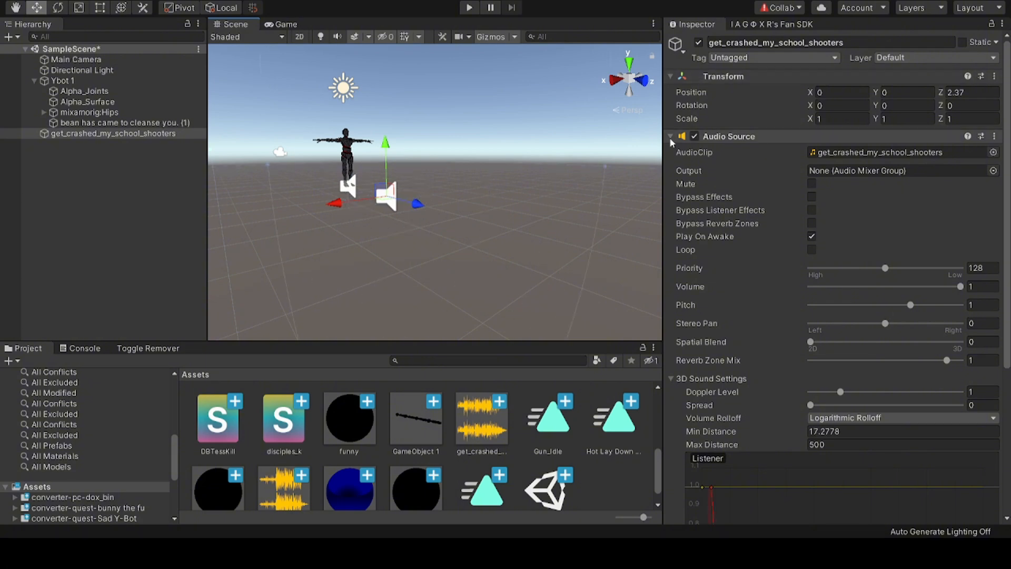
drag(866, 141, 835, 135)
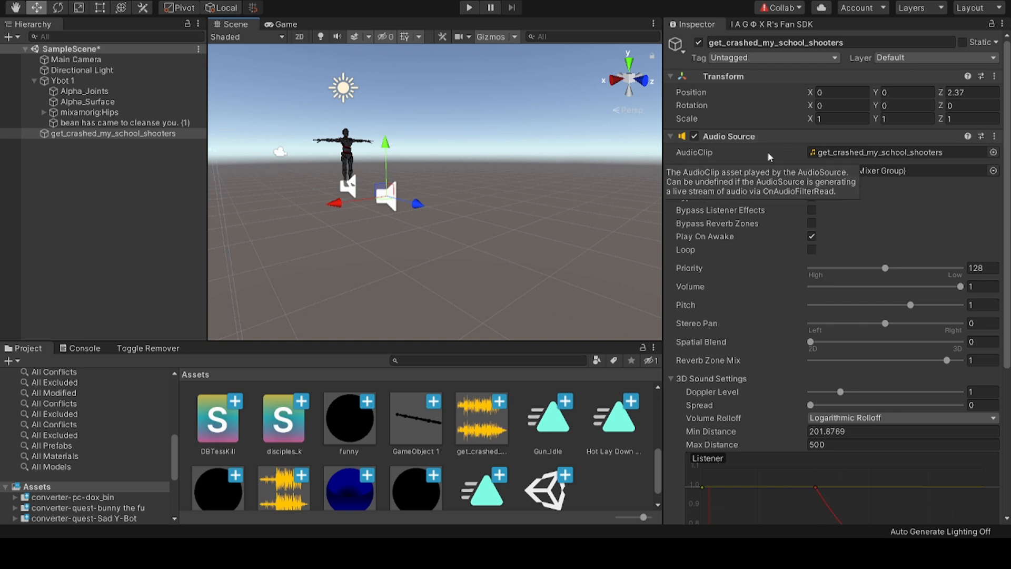
Step: Raise the get_crashed_my_school_shooters audio object to a Y position of about 1.45, beside the avatar's upper body
right_drag(421, 227, 360, 184)
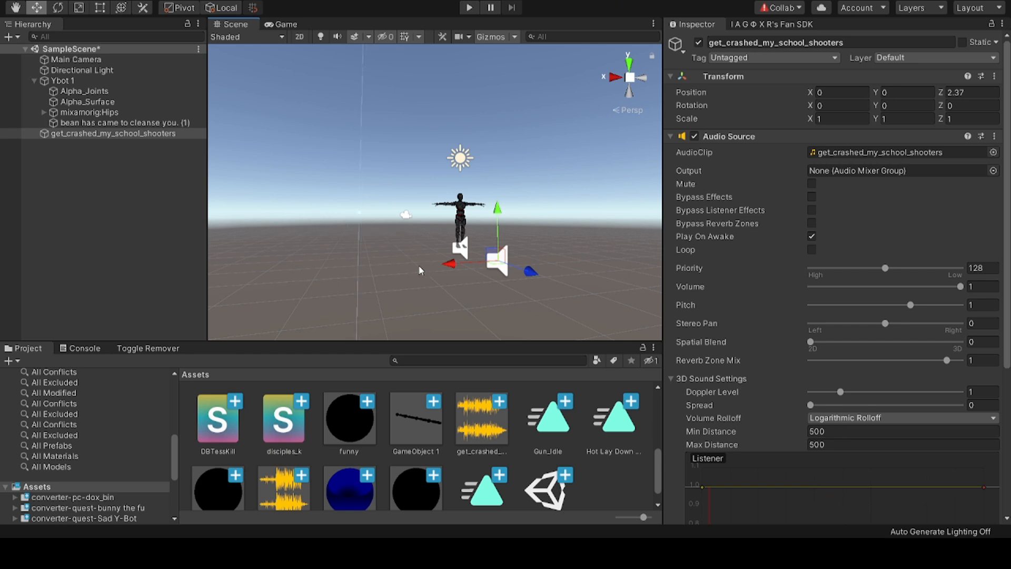
click(44, 112)
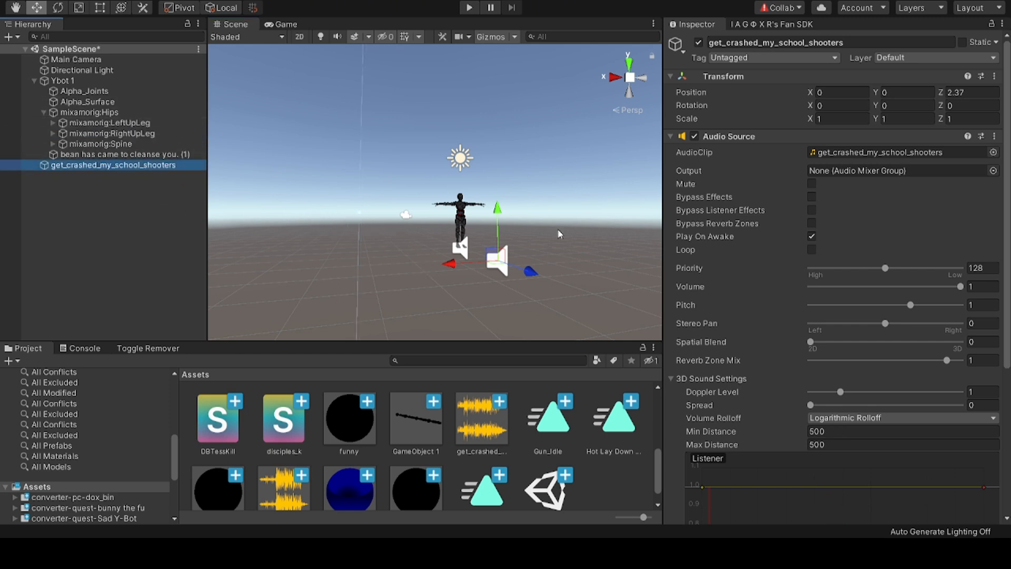
drag(504, 210, 503, 150)
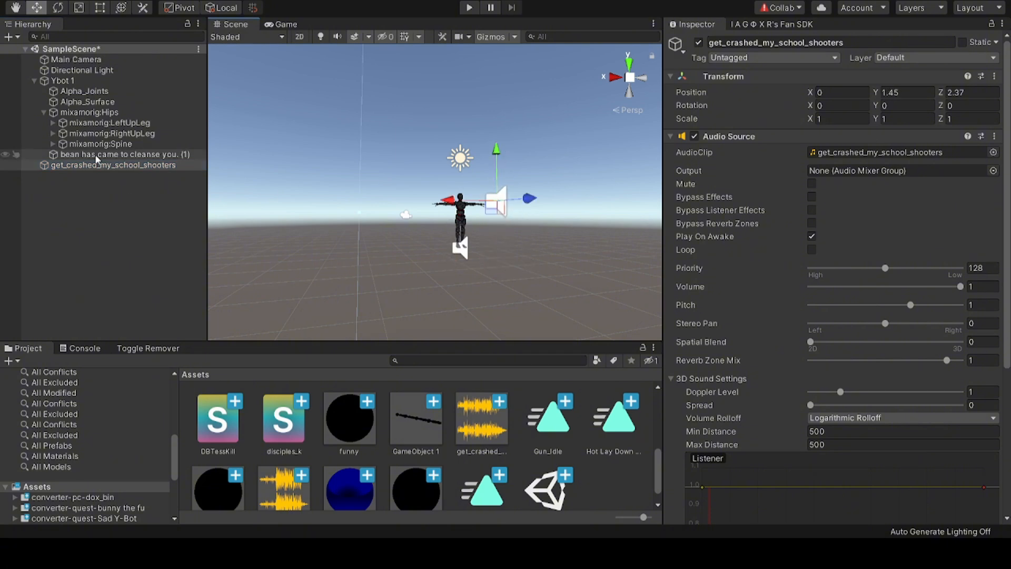
Step: Make the get_crashed_my_school_shooters object a child of Atomic_bomb on the head bone and place a duplicate of it under Sphere
click(53, 143)
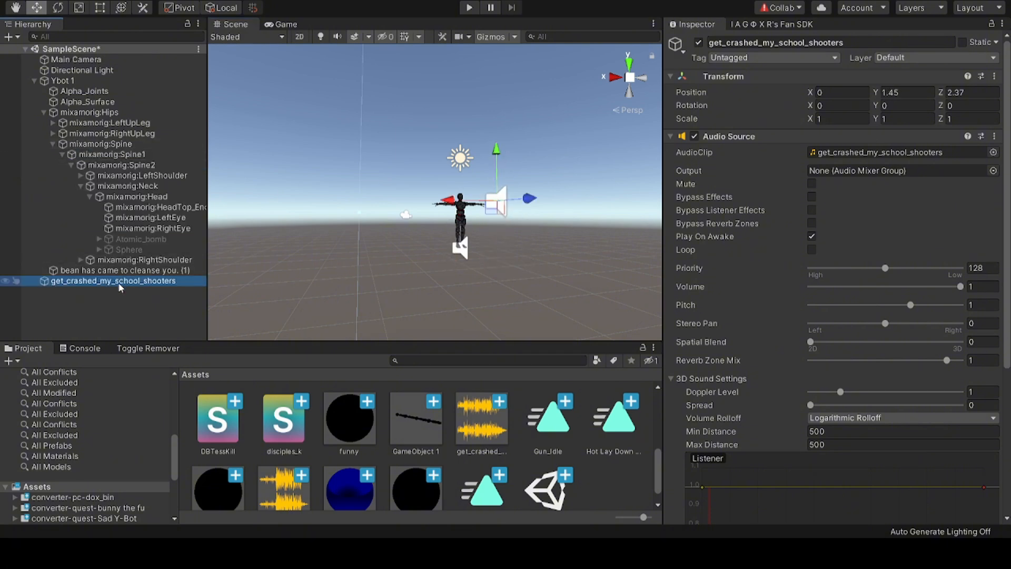
drag(125, 281, 146, 238)
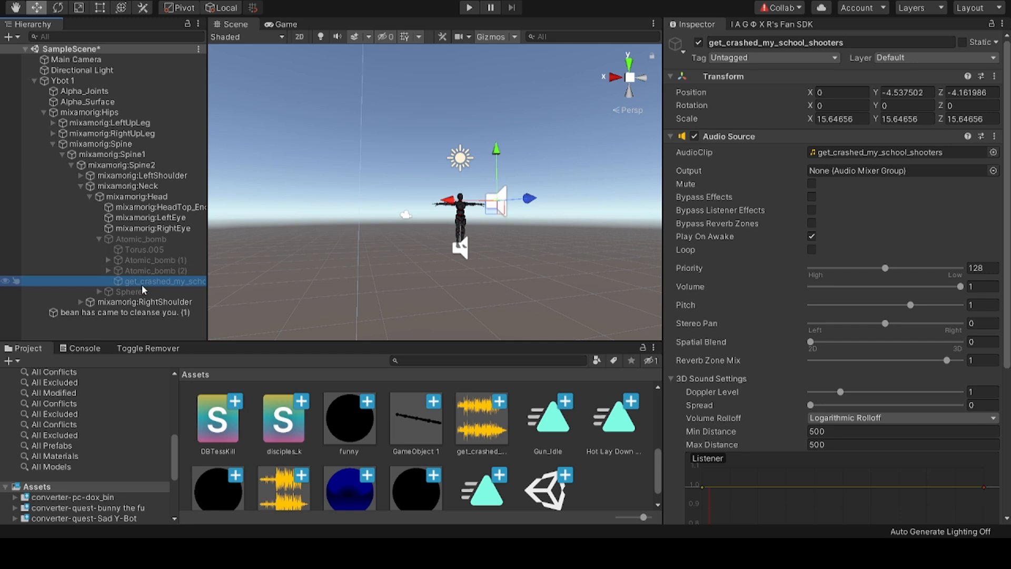
key(ctrl+d)
drag(141, 289, 137, 301)
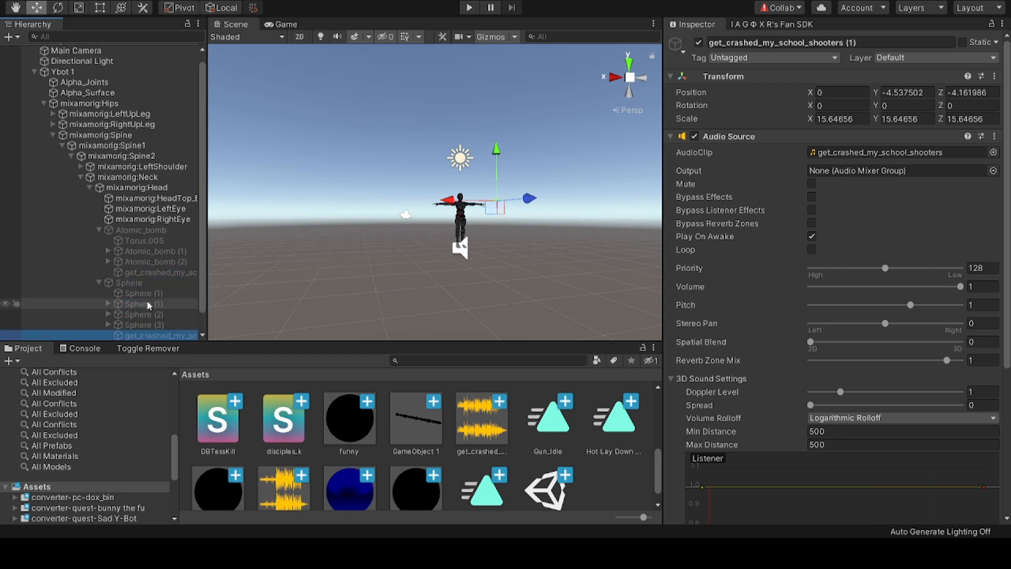
click(99, 282)
click(99, 239)
click(139, 312)
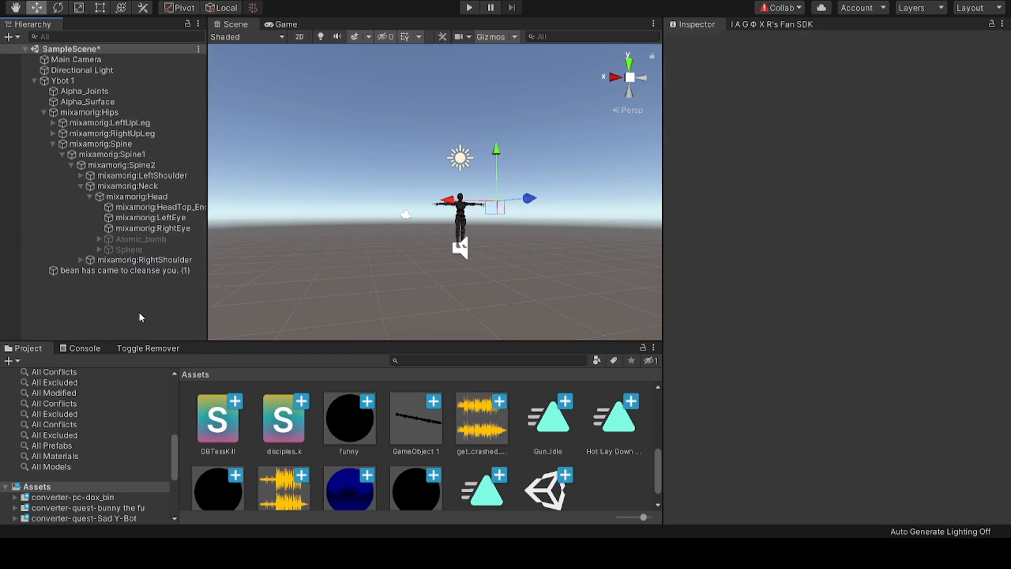
alt+drag(390, 258, 653, 269)
key(d)
right_drag(653, 269, 654, 276)
key(s)
key(q)
key(e)
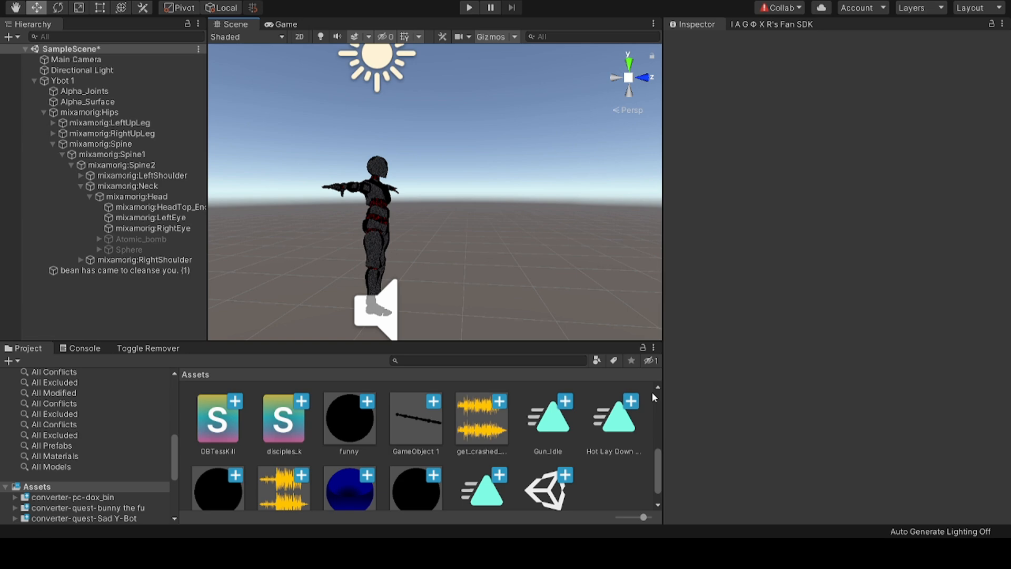
Step: Switch to File Explorer and look through the audios v2 and unity shit v2 folders for further assets
mouse_move(858, 534)
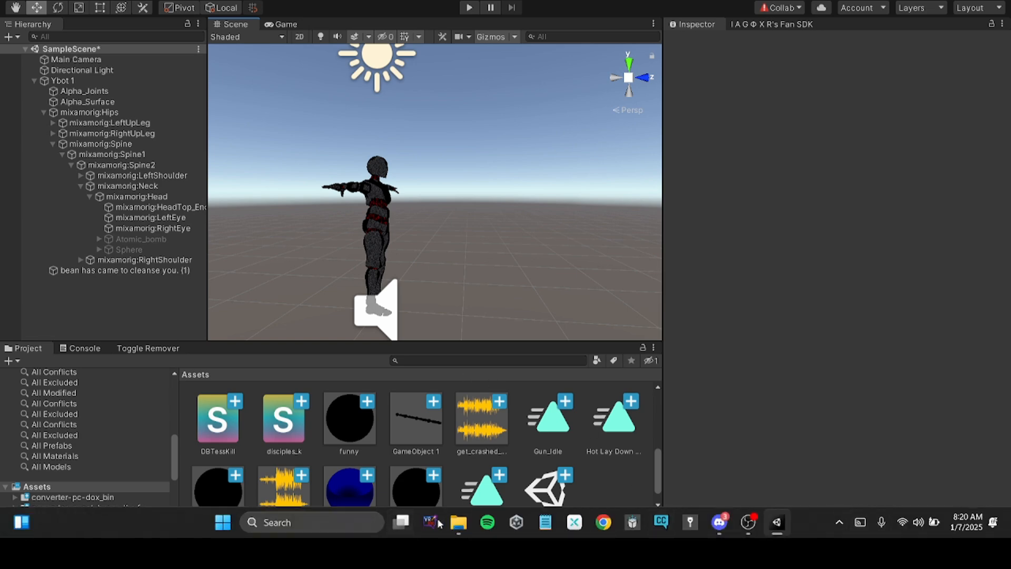
click(458, 522)
scroll(792, 432, down, 1)
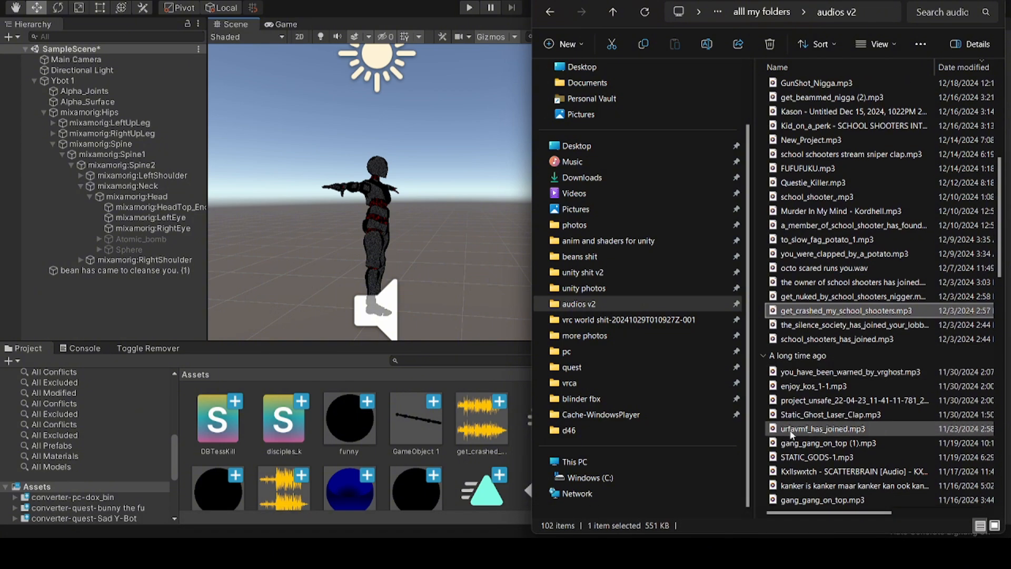
scroll(792, 433, down, 1)
scroll(789, 347, up, 10)
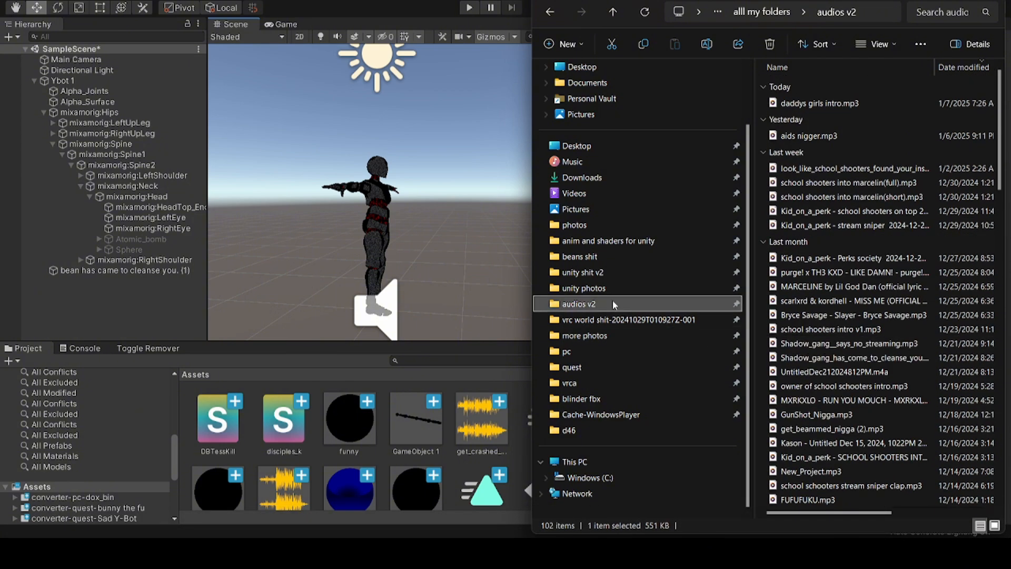
click(579, 272)
scroll(890, 195, down, 10)
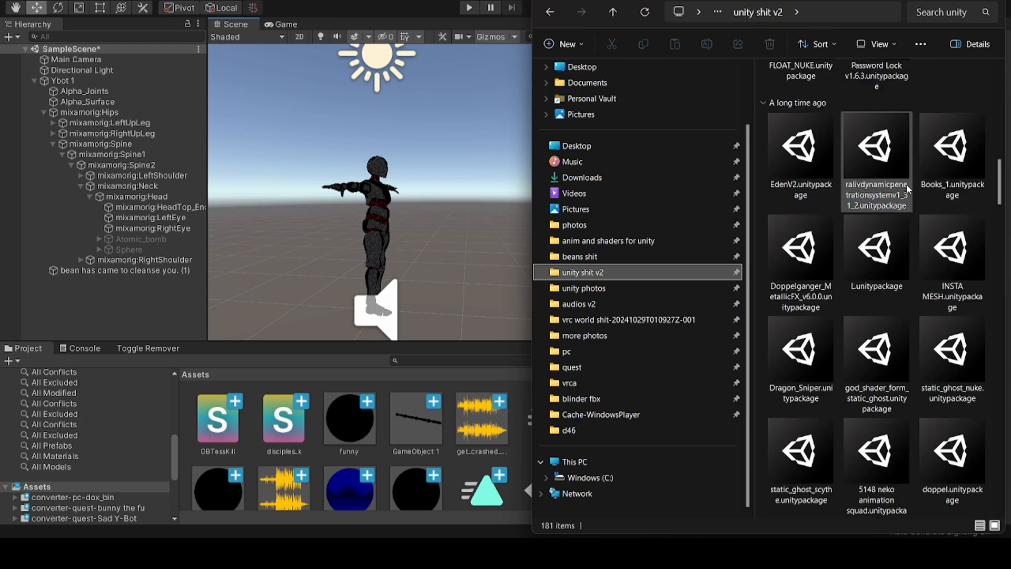
click(879, 210)
scroll(878, 209, up, 5)
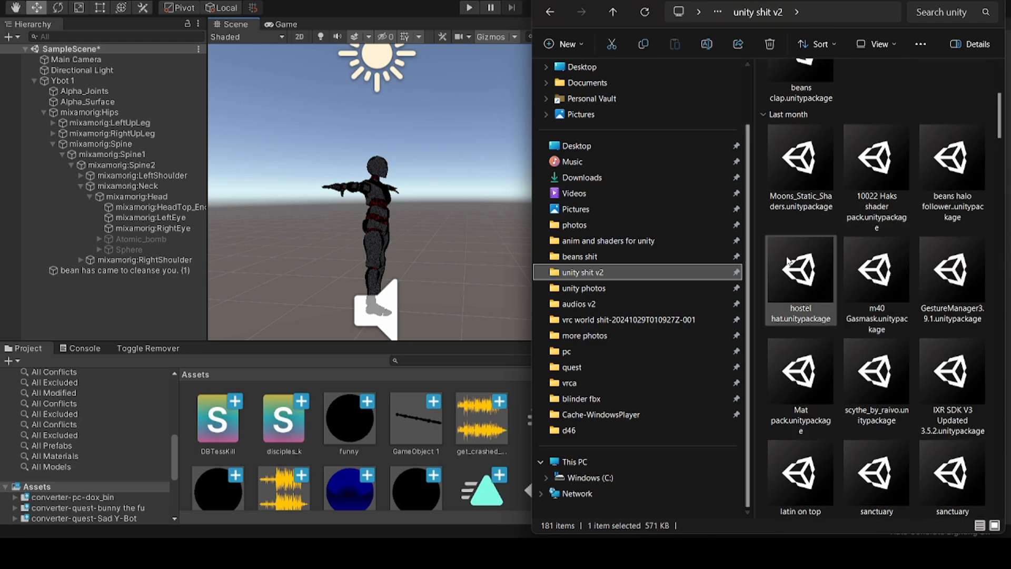
Step: Import AK47.fbx from the blinder fbx folder into the Unity project's Assets
click(578, 399)
scroll(932, 182, down, 10)
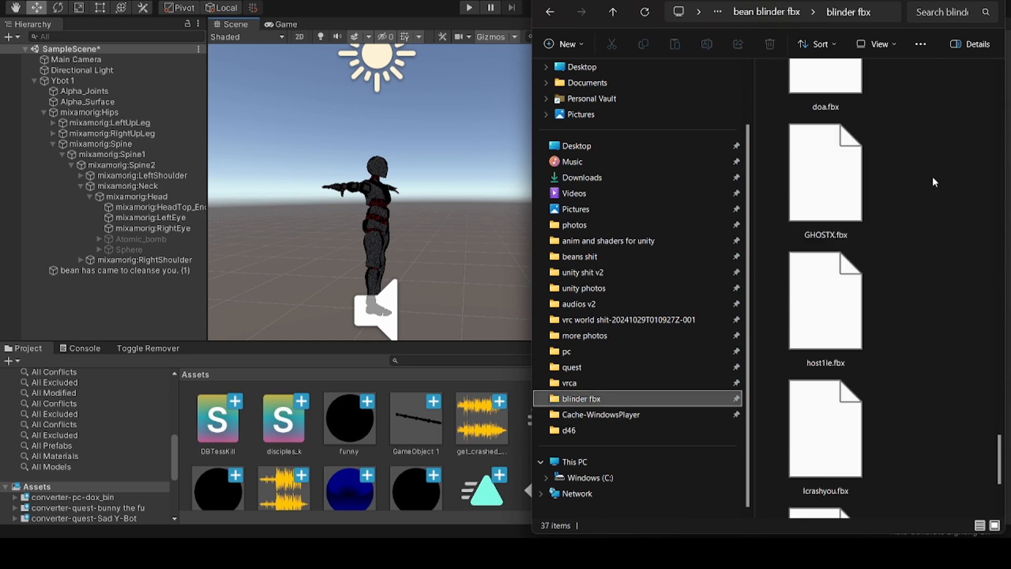
scroll(834, 405, up, 5)
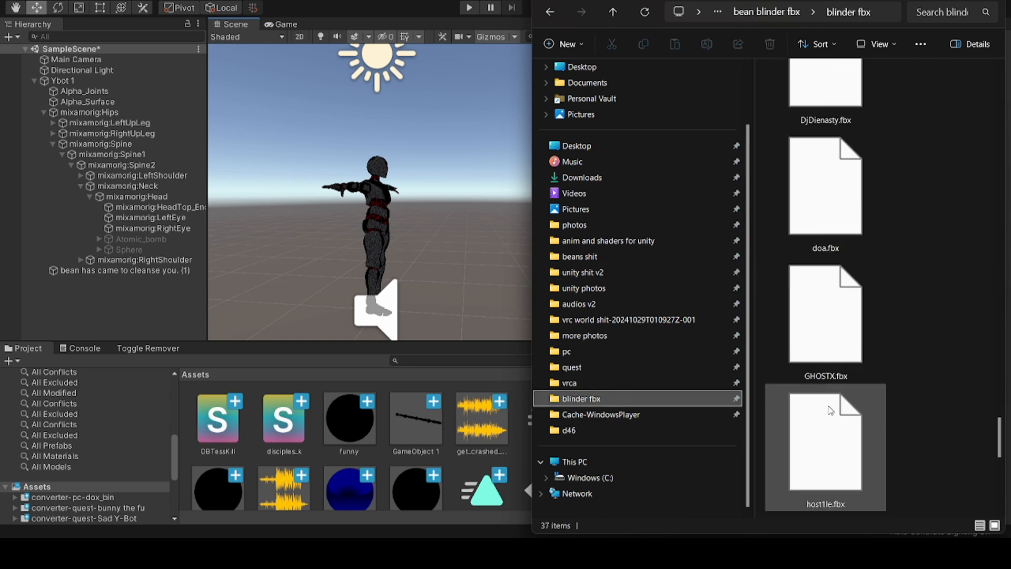
scroll(829, 410, up, 2)
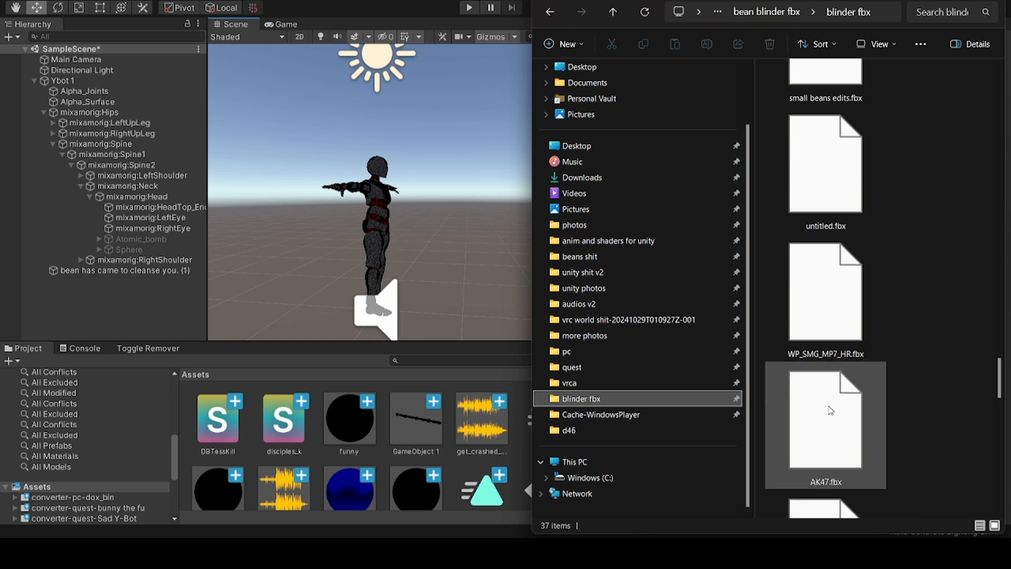
scroll(826, 443, down, 2)
drag(834, 363, 98, 484)
scroll(386, 507, down, 1)
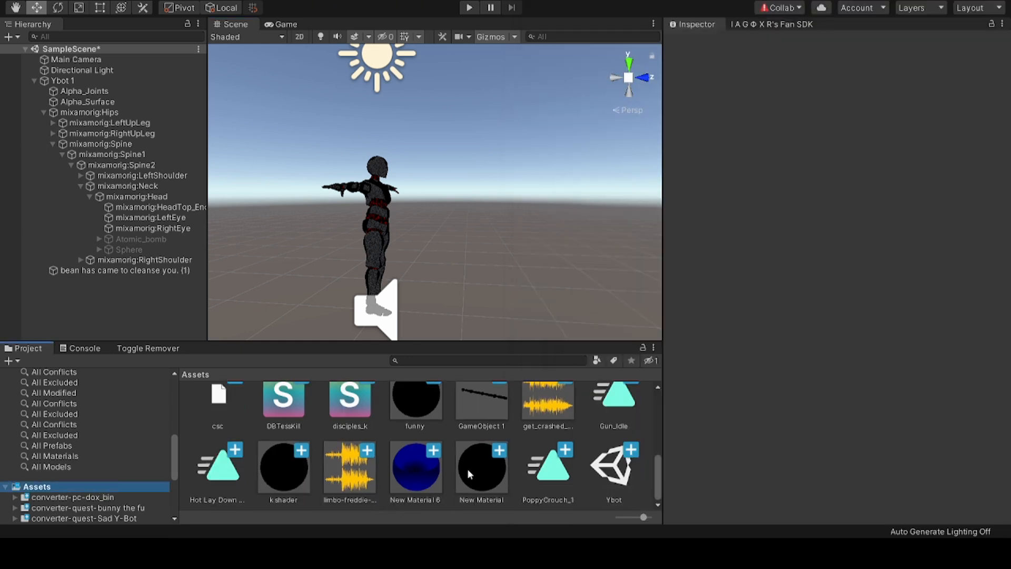
Step: Add the AK47 model from Assets to the scene as a top-level object
scroll(467, 469, up, 2)
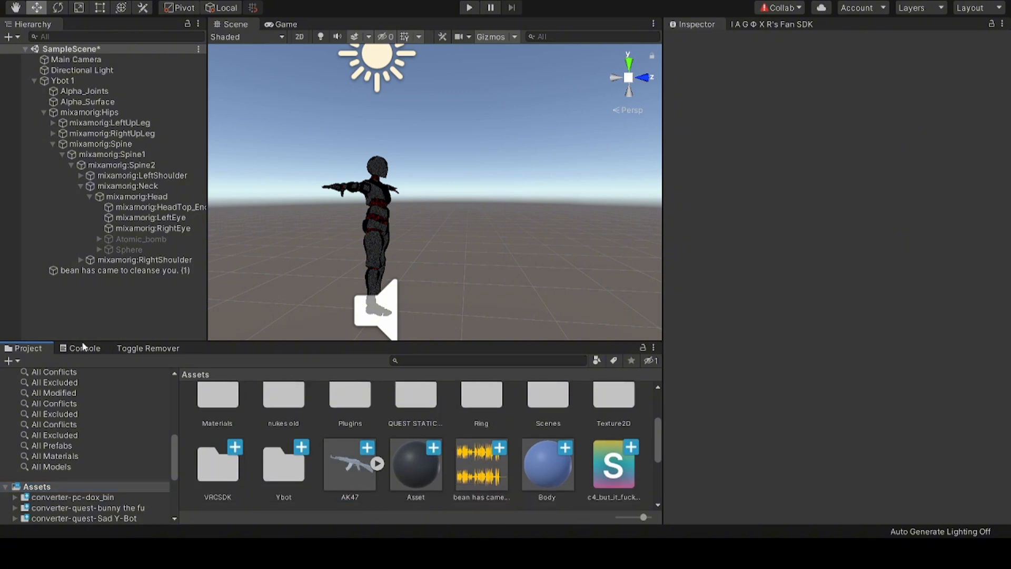
drag(350, 463, 99, 304)
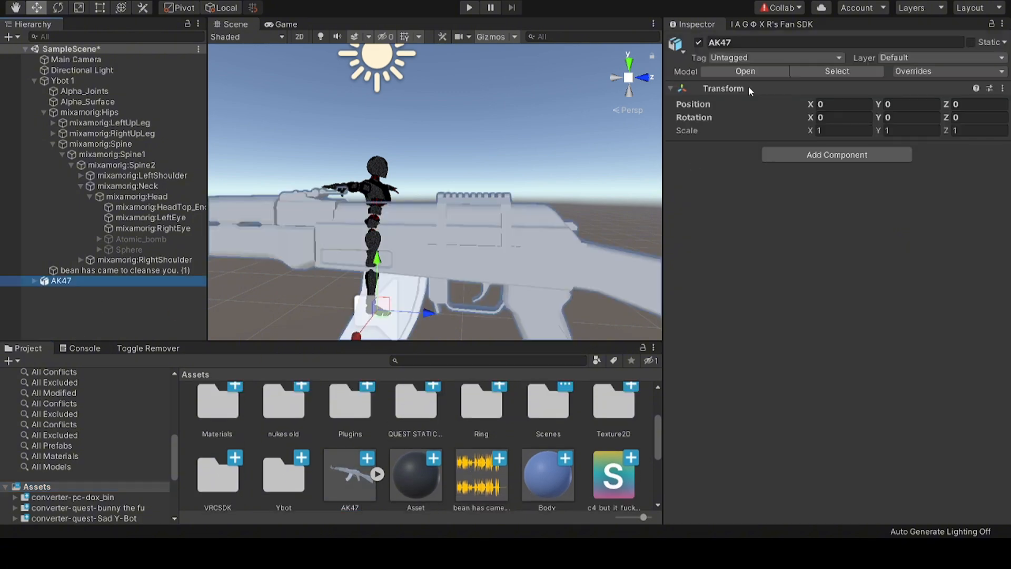
right_drag(464, 263, 442, 292)
scroll(442, 291, down, 1)
Step: Try the Hand, Move, Rotate, Scale, Rect and combined Transform tools on AK47, and check the available custom editor tools
key(e)
key(r)
key(e)
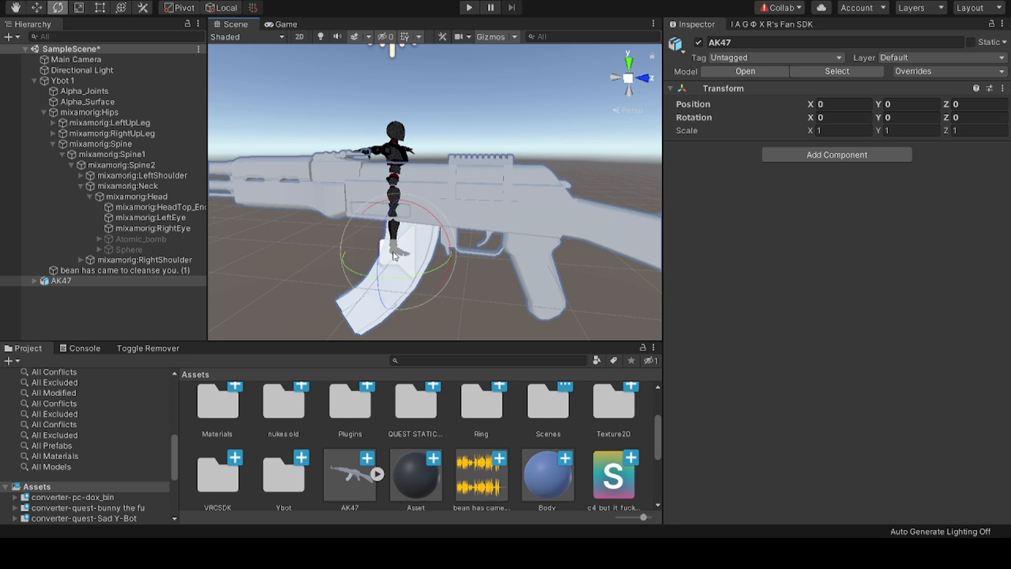
key(w)
key(q)
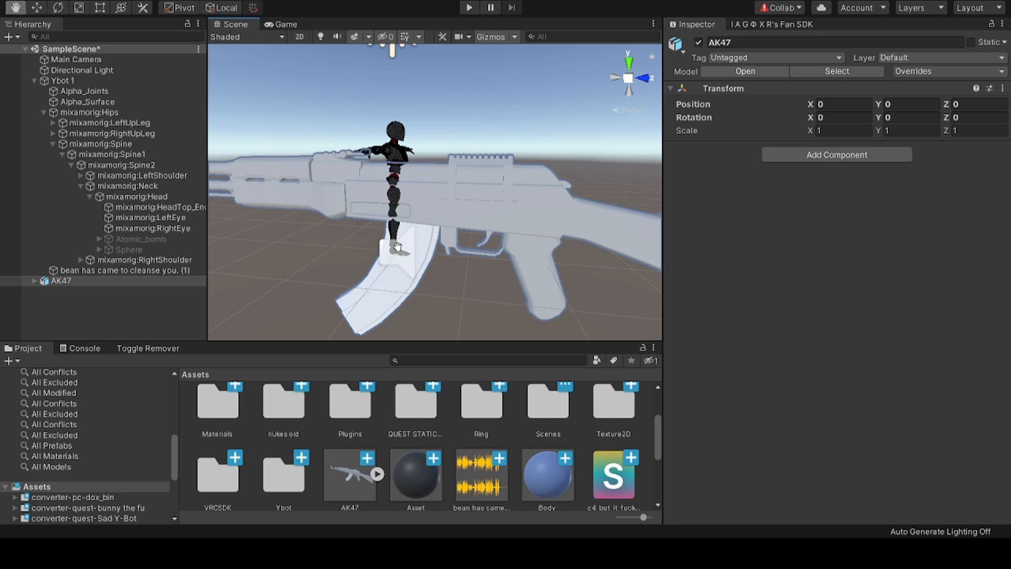
key(w)
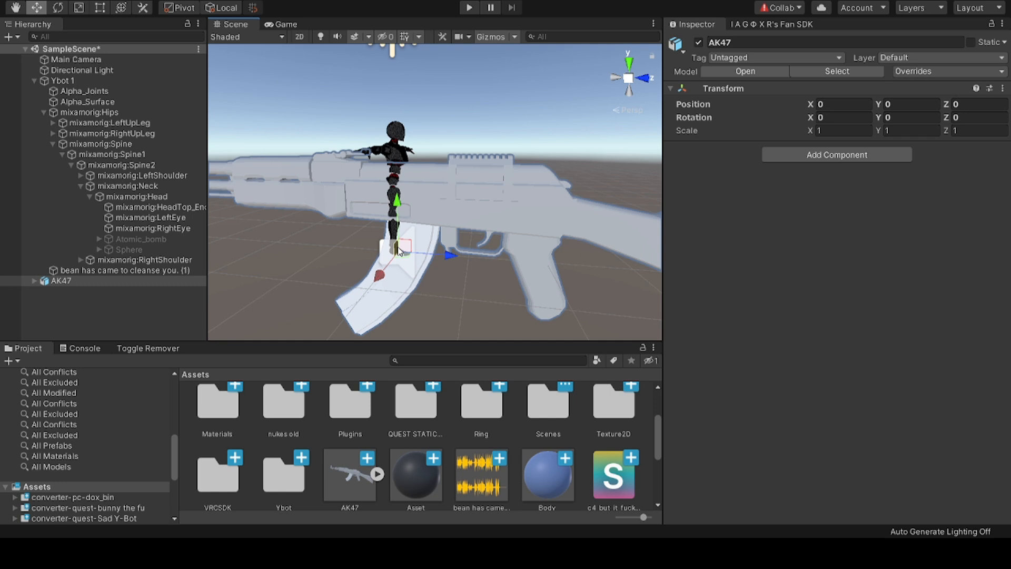
key(e)
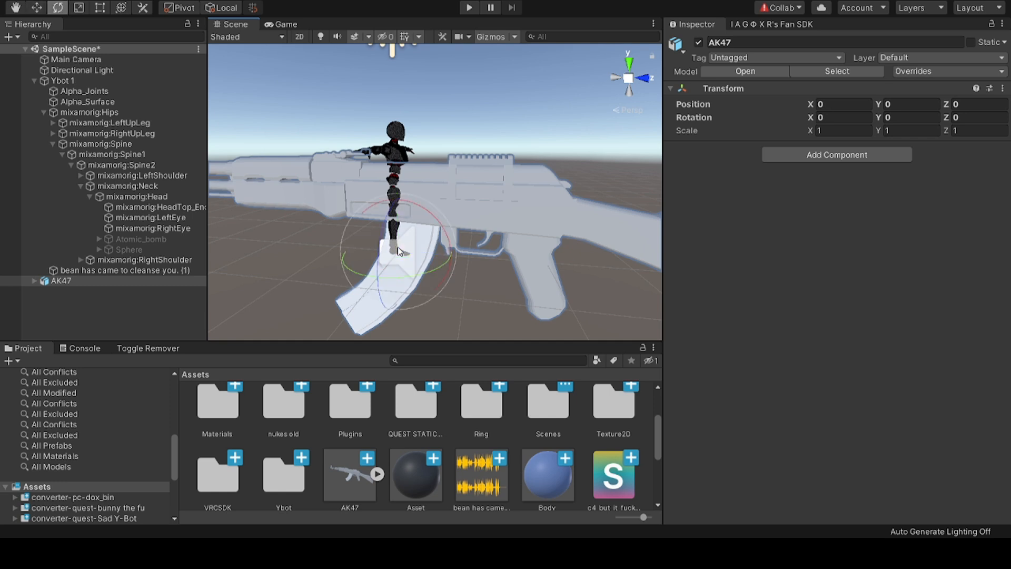
key(r)
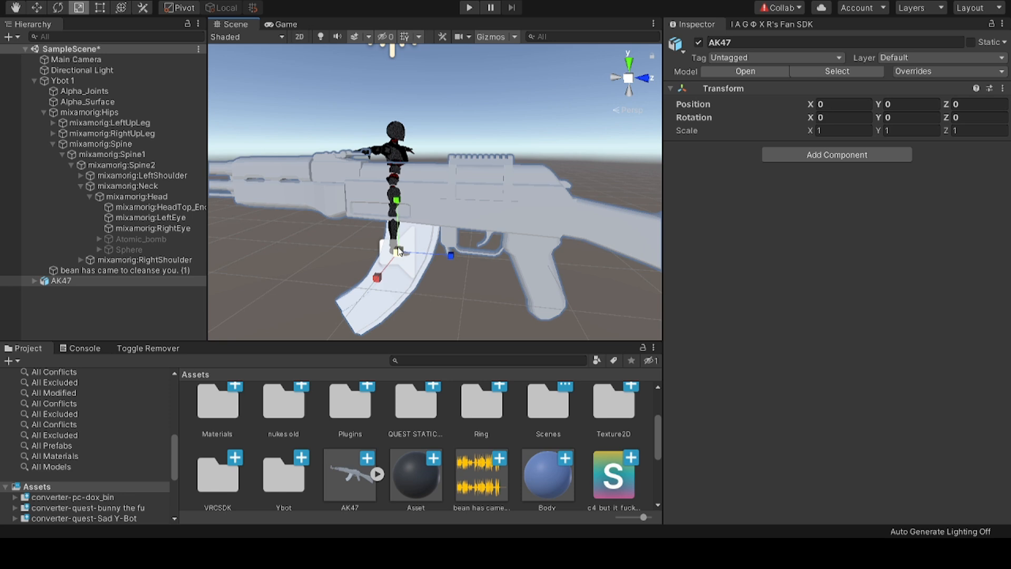
key(t)
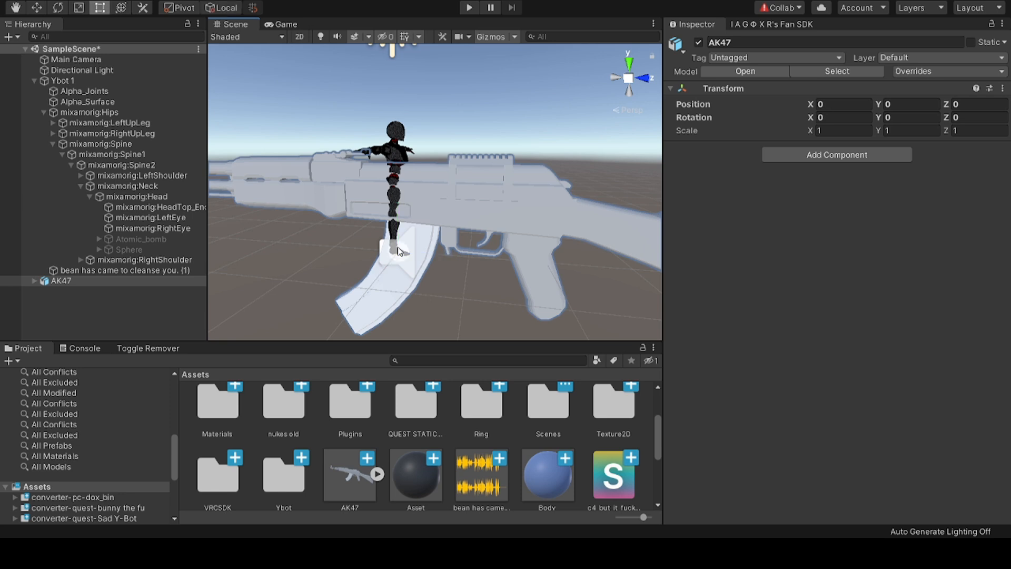
key(y)
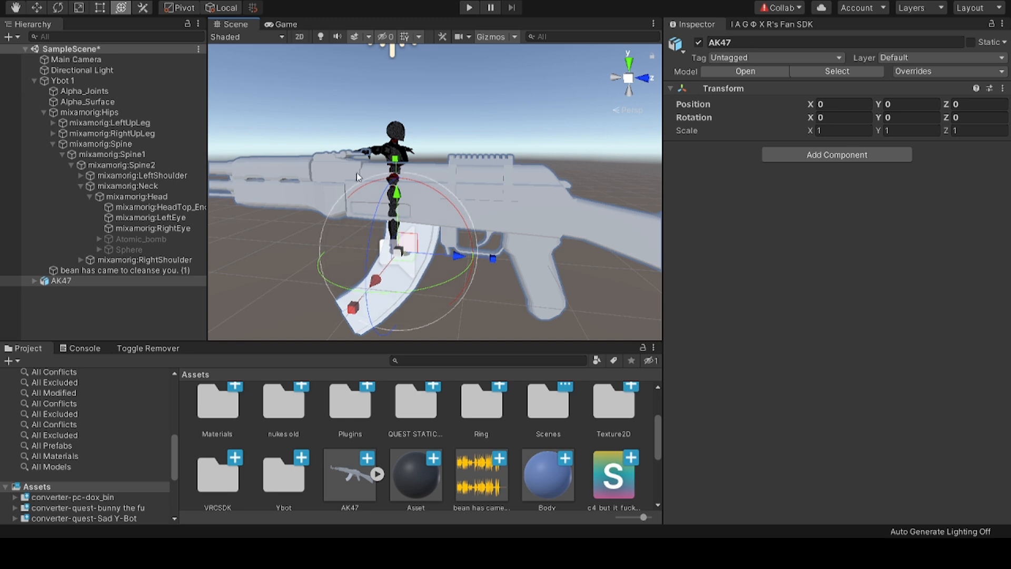
click(141, 11)
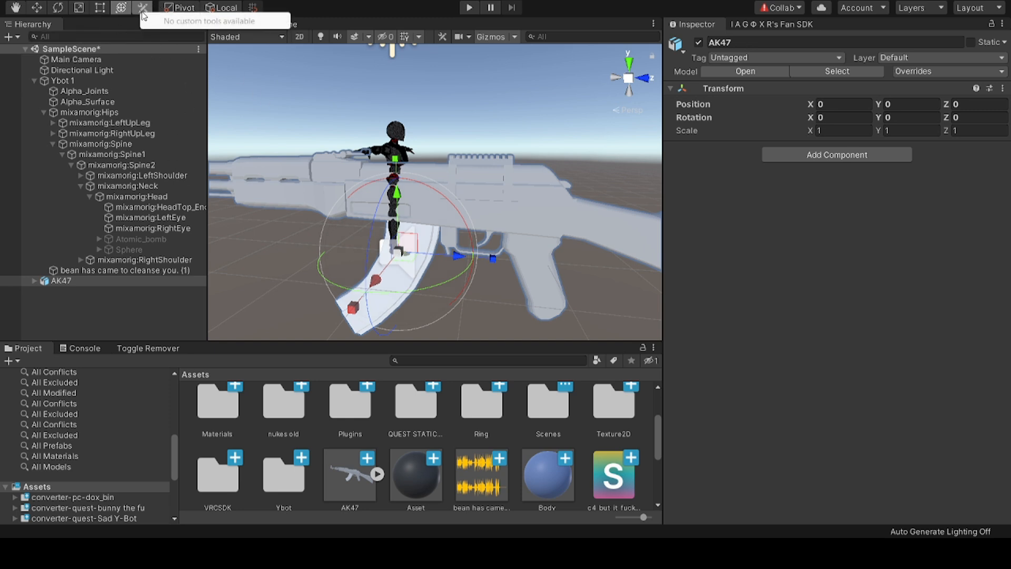
click(128, 22)
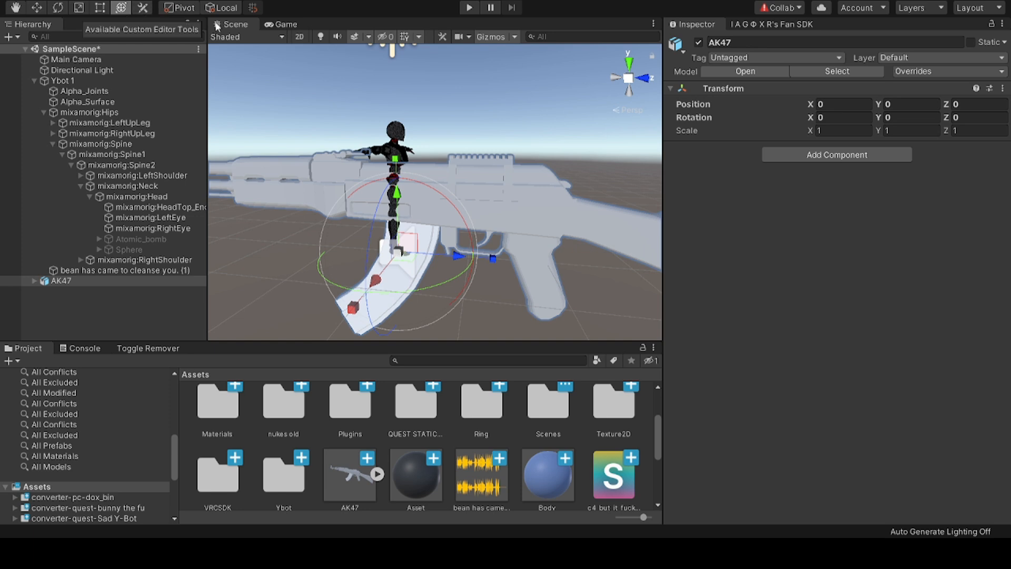
Step: Switch the handle position to Center, scale AK47 uniformly to about 0.152 and rotate it to about -93.3 on Y
click(180, 9)
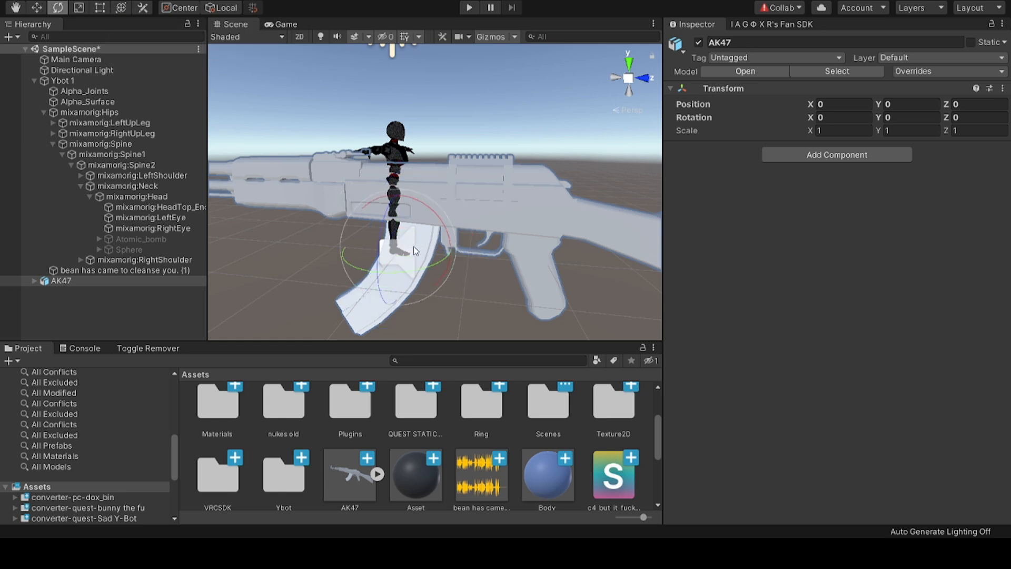
key(w)
key(e)
key(r)
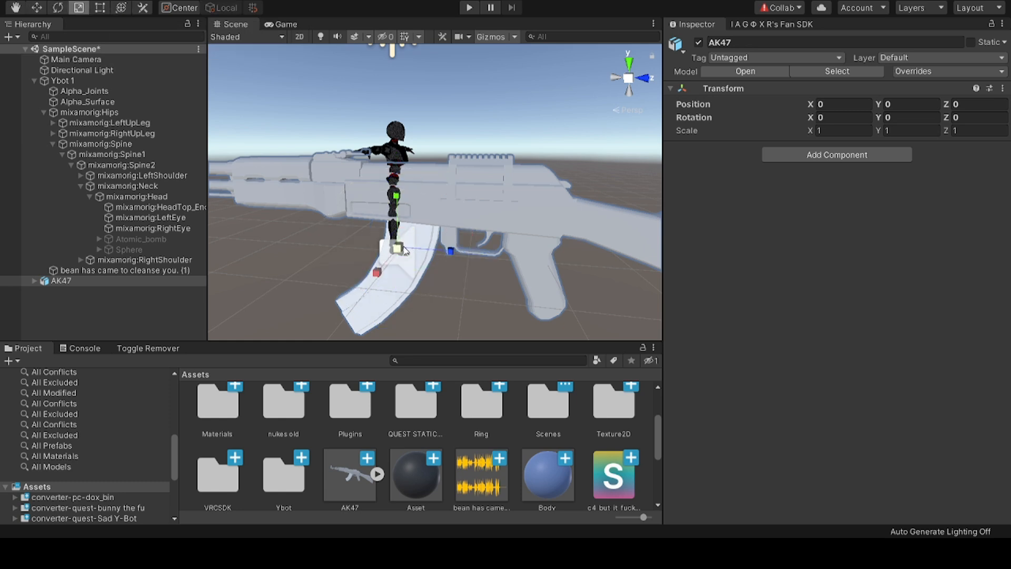
drag(403, 249, 591, 238)
key(e)
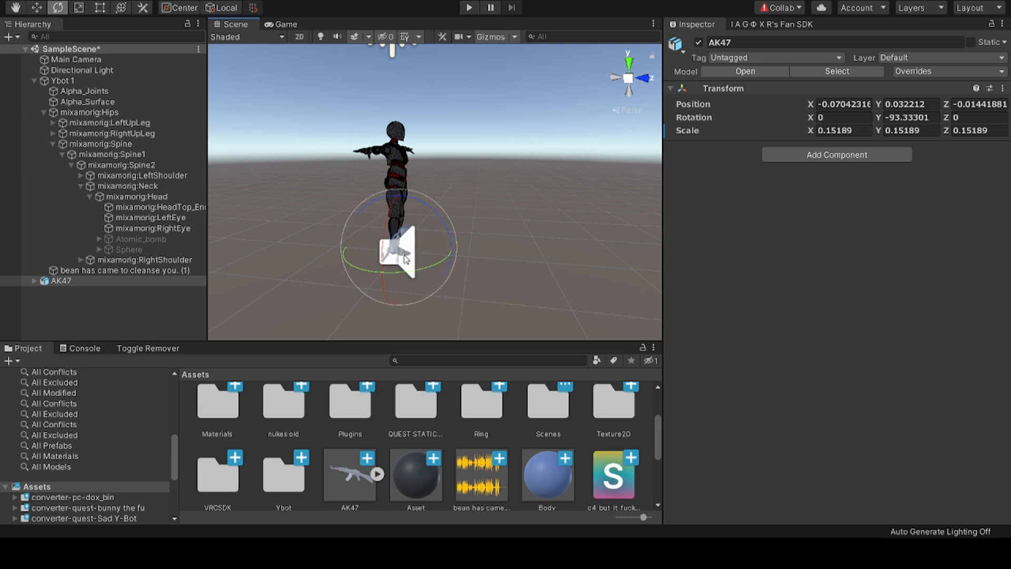
Step: Move AK47 up behind the avatar's upper body, to about X -0.059, Y 1.211, Z -0.207
key(w)
key(r)
key(t)
key(r)
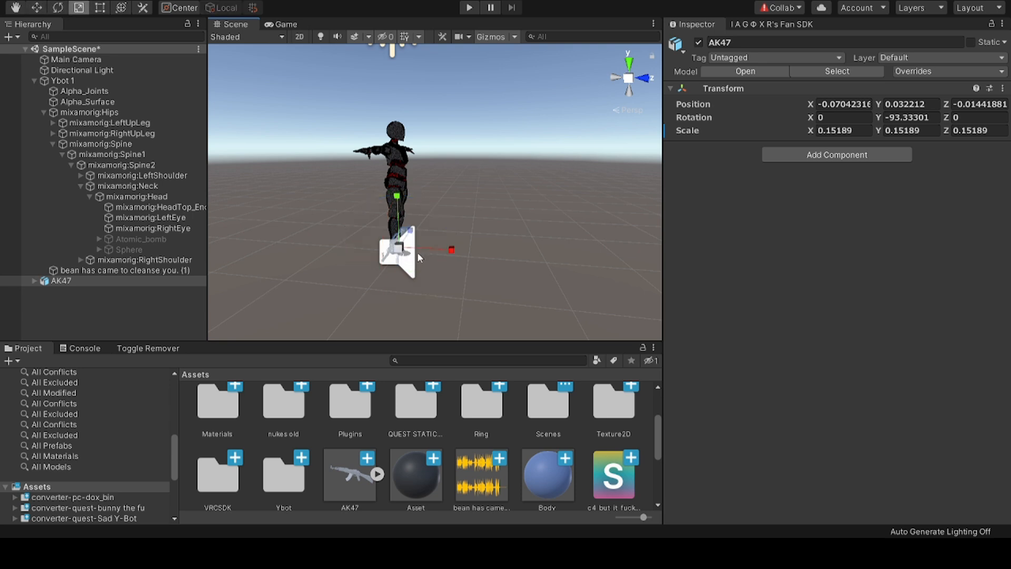
key(e)
key(r)
key(w)
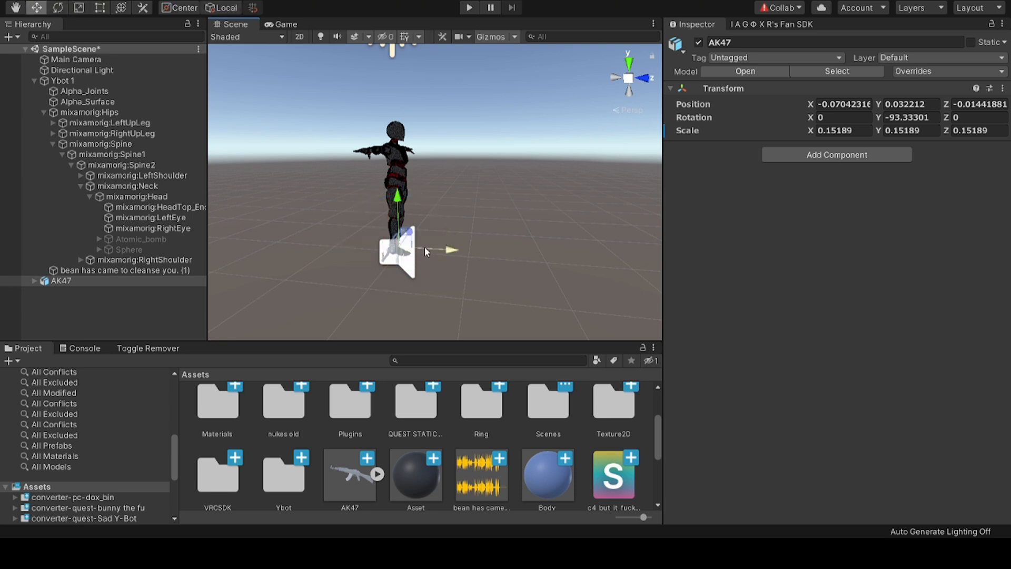
drag(454, 249, 442, 251)
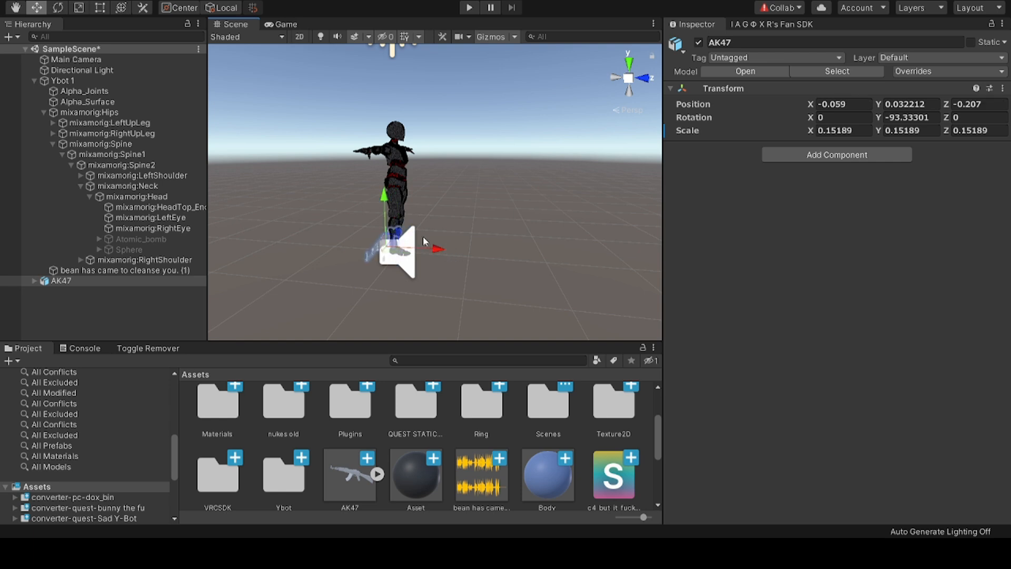
drag(385, 231, 395, 136)
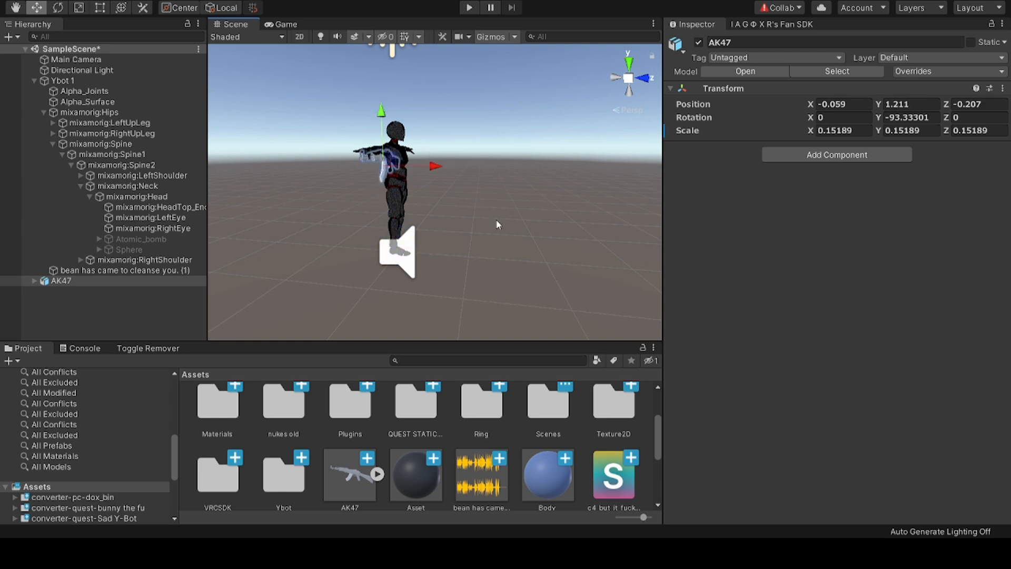
Step: Tilt AK47 diagonally across the avatar's back to an X rotation of about -23.6
key(w)
key(a)
right_drag(497, 224, 828, 195)
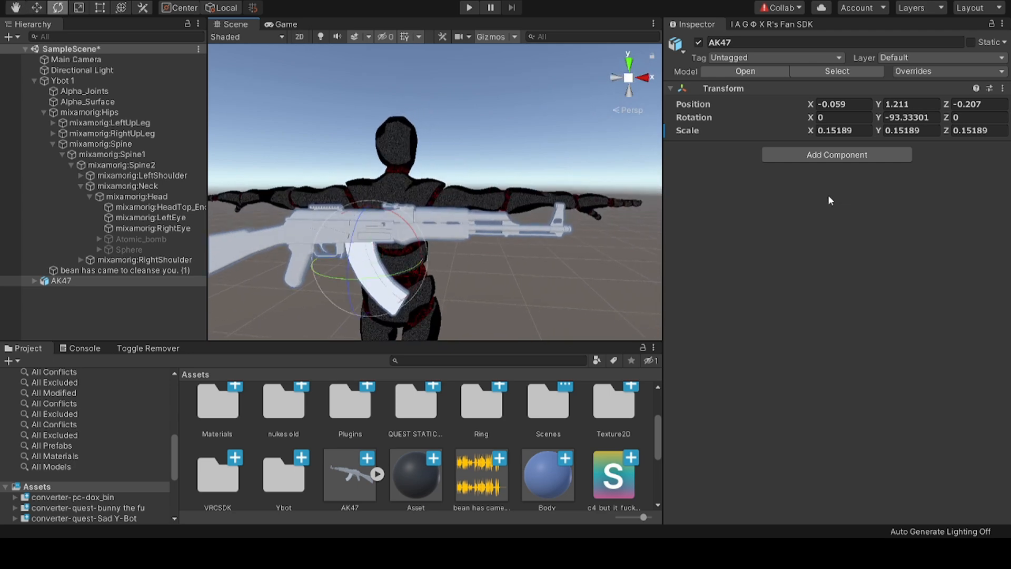
key(e)
mouse_move(416, 245)
mouse_down()
mouse_move(453, 244)
mouse_move(426, 254)
mouse_up()
key(w)
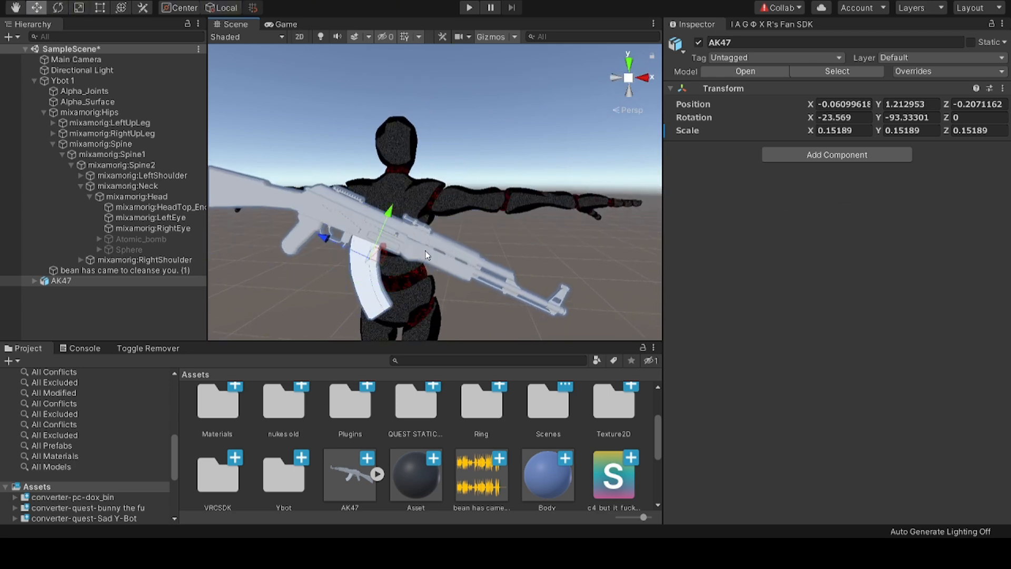
Step: Shift AK47 close against the avatar's back, to about X 0.023, Y 1.197, Z -0.157
drag(327, 241, 388, 213)
key(d)
right_drag(388, 213, 232, 262)
key(a)
mouse_move(455, 209)
mouse_down()
mouse_move(464, 210)
mouse_move(455, 209)
mouse_up()
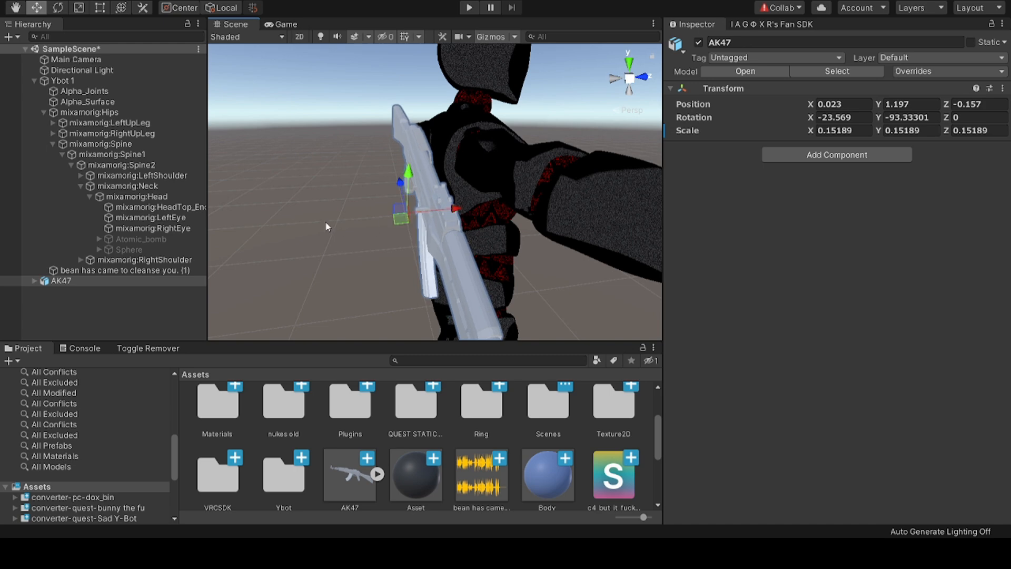
key(a)
right_drag(326, 226, 542, 211)
Step: Apply the SPACE material to all AK47 mesh parts, from Cube to Cylinder
click(35, 281)
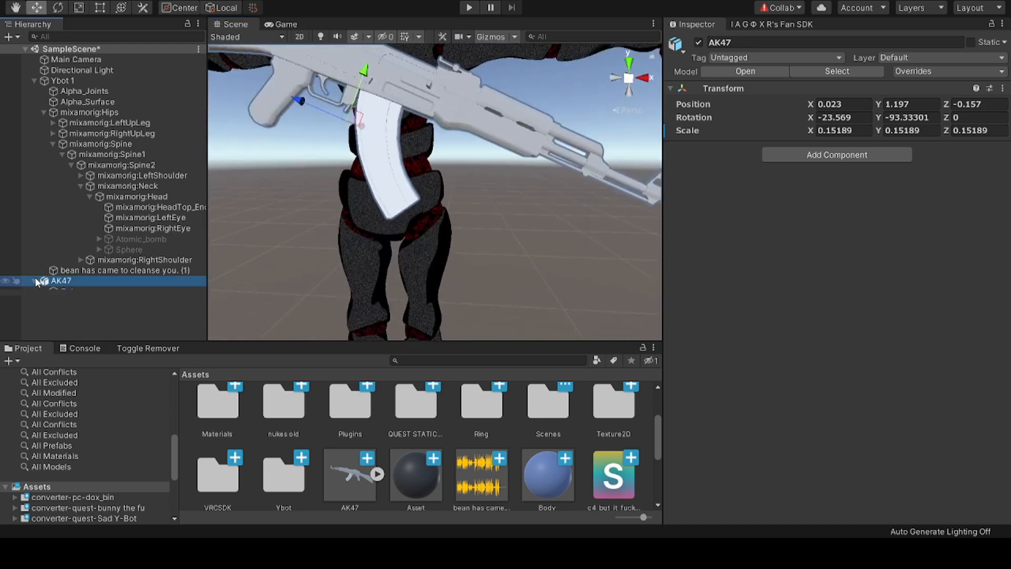
click(70, 292)
shift+click(81, 334)
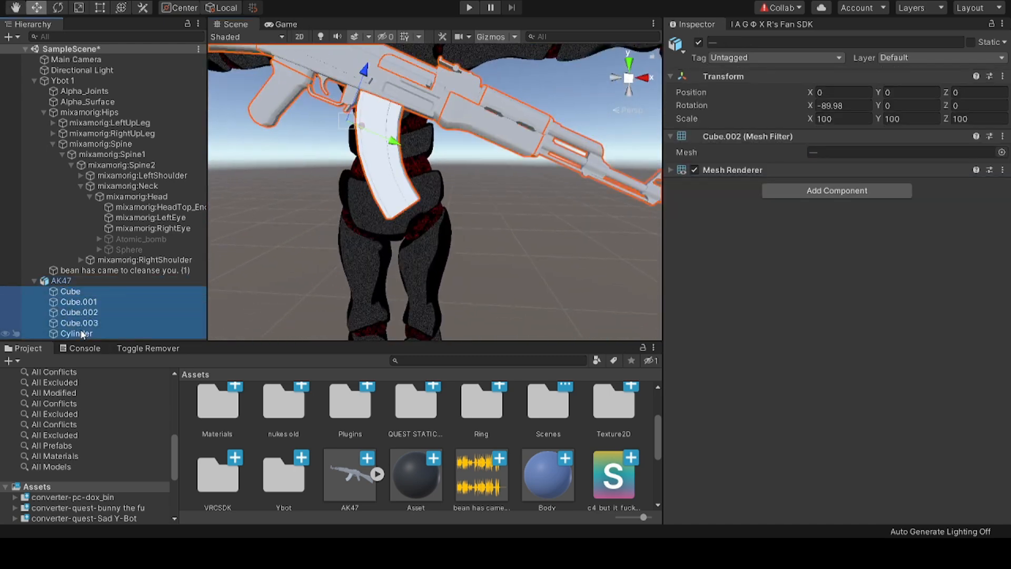
click(55, 456)
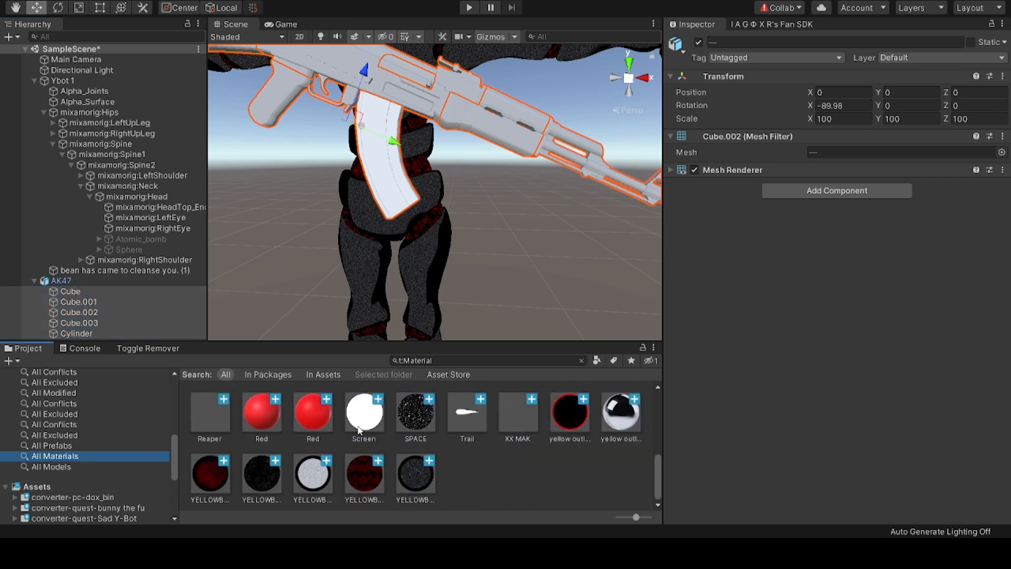
drag(276, 481, 835, 401)
click(592, 419)
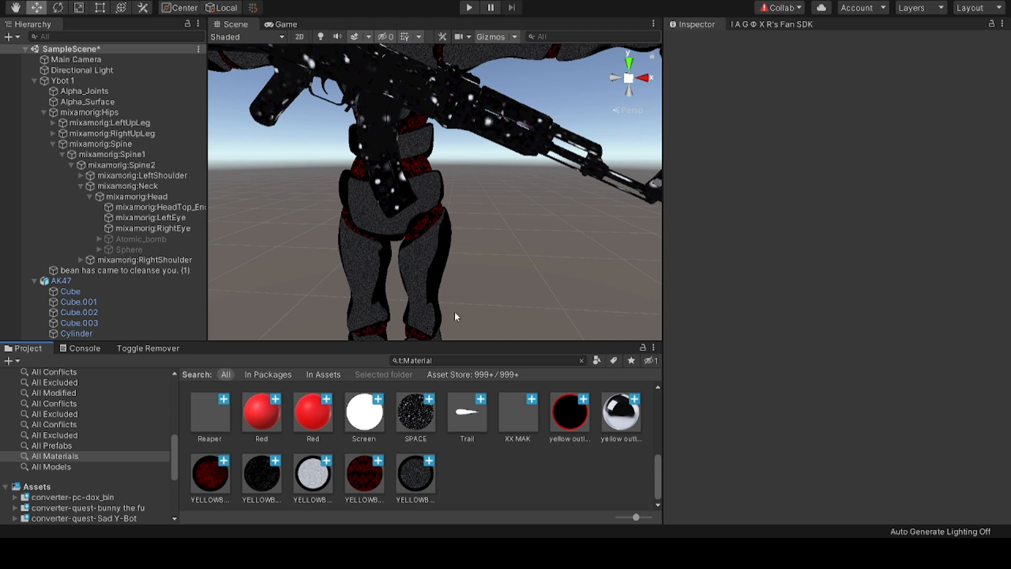
Step: Replace the material on all AK47 mesh parts, from Cube to Cylinder, with yellow outline 18
click(99, 332)
shift+click(72, 293)
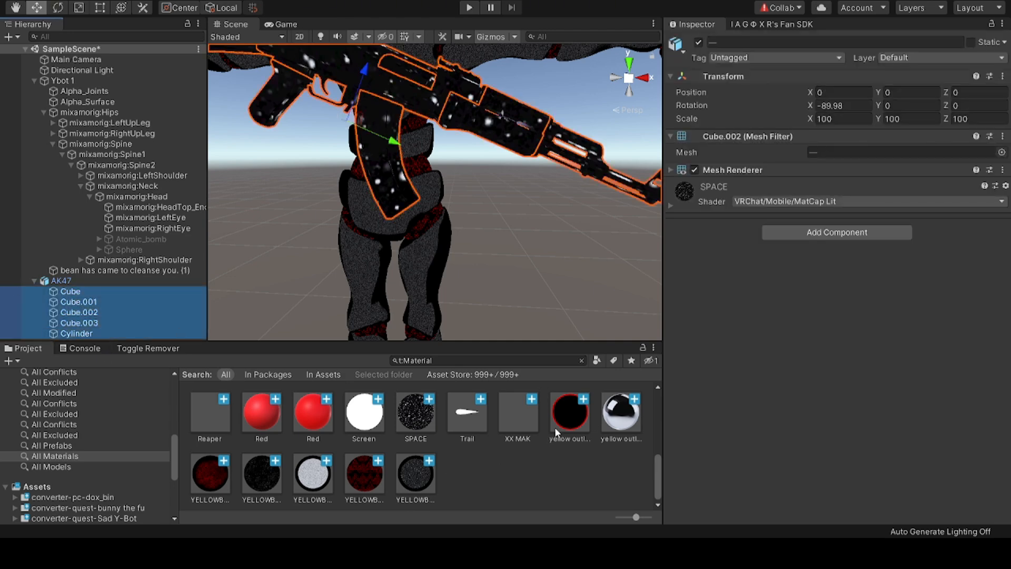
drag(555, 427, 749, 436)
scroll(536, 267, down, 5)
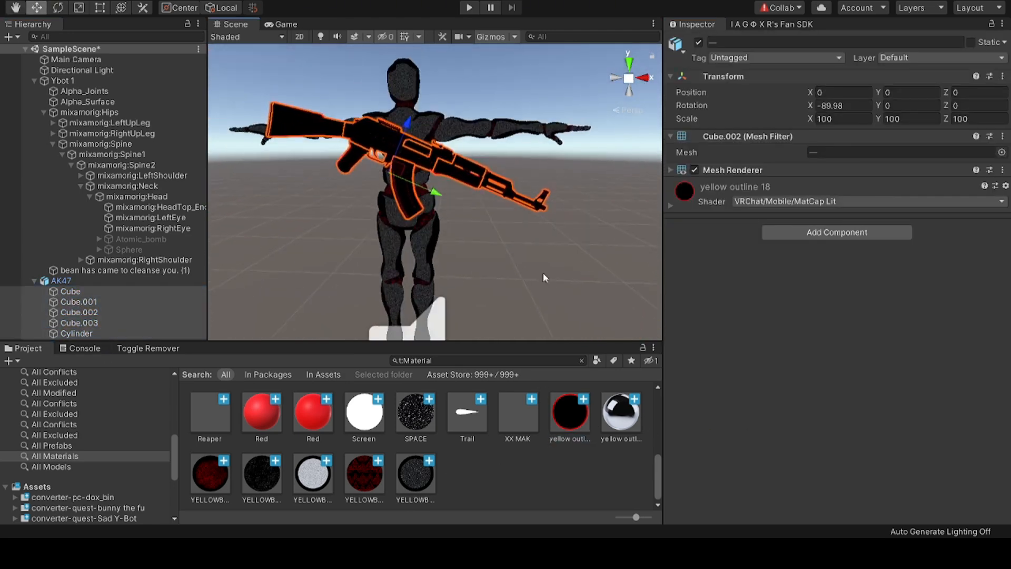
click(512, 276)
Step: Nudge AK47 slightly closer to the avatar's back, to a Z position of about -0.153
alt+drag(416, 218, 785, 159)
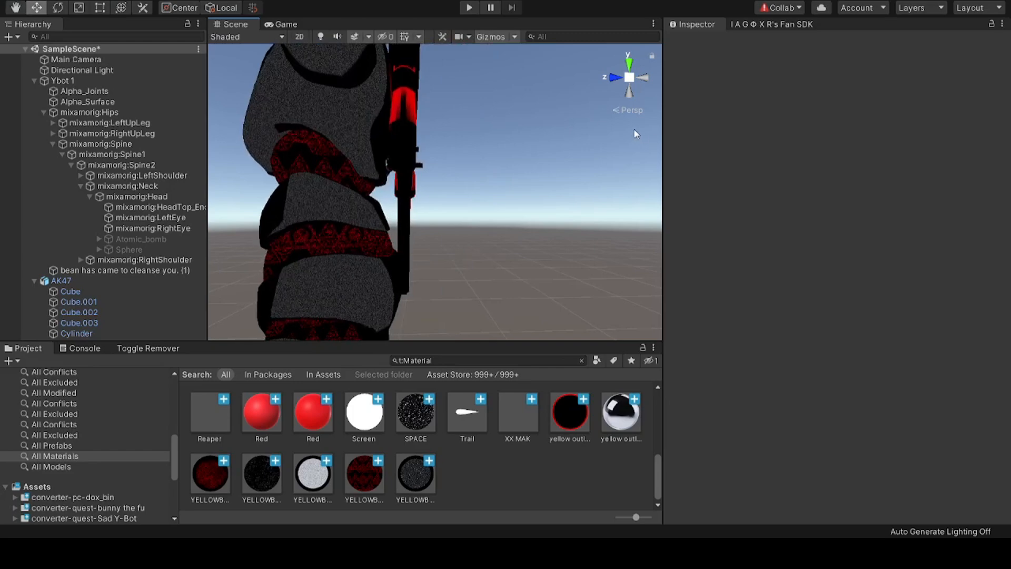
click(399, 122)
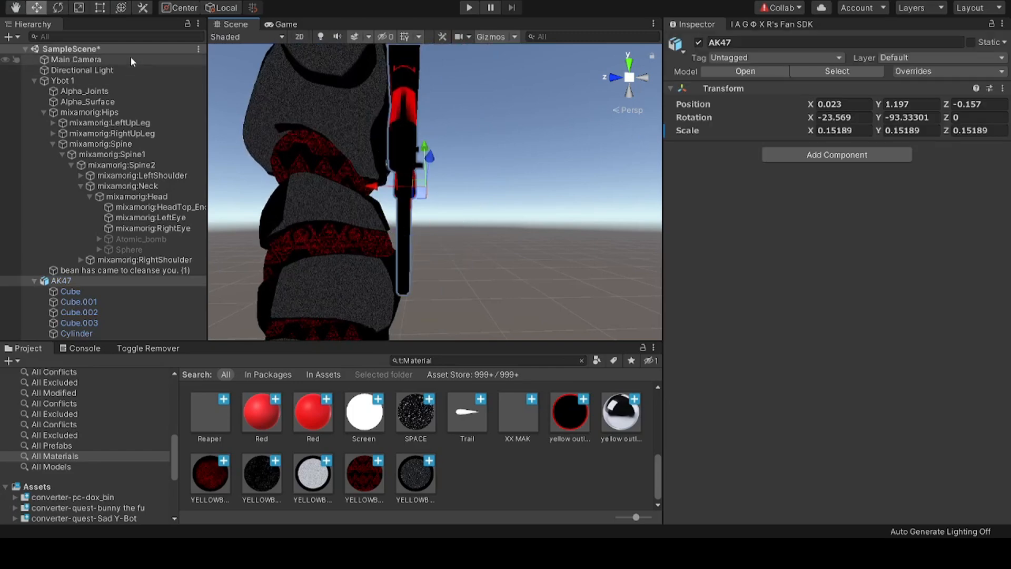
drag(367, 188, 364, 185)
click(523, 198)
alt+drag(523, 198, 135, 210)
alt+drag(494, 221, 812, 230)
Step: Unpack the AK47 prefab and make it a child of mixamorig:Spine
click(35, 282)
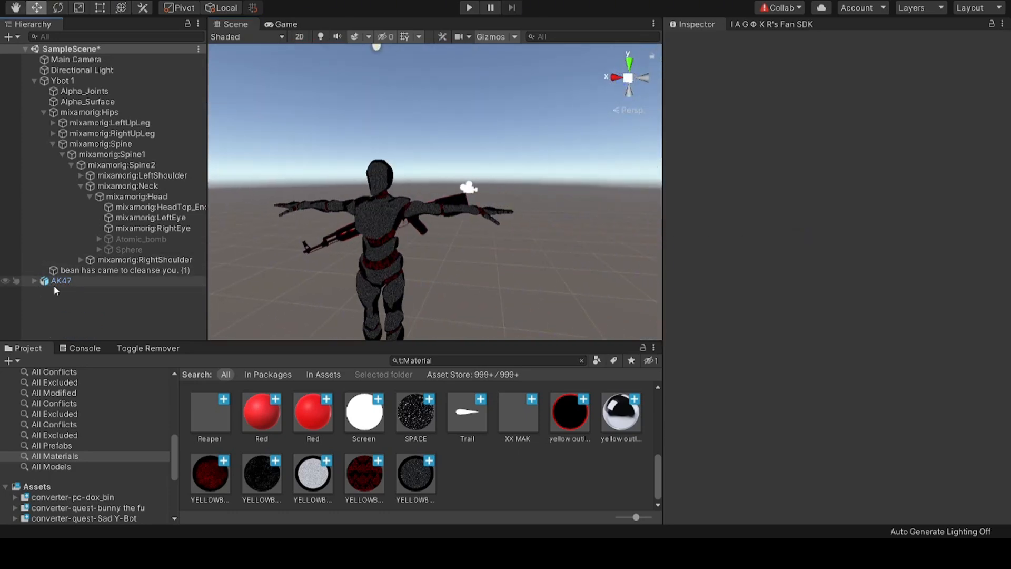
click(54, 284)
right_click(54, 284)
click(106, 136)
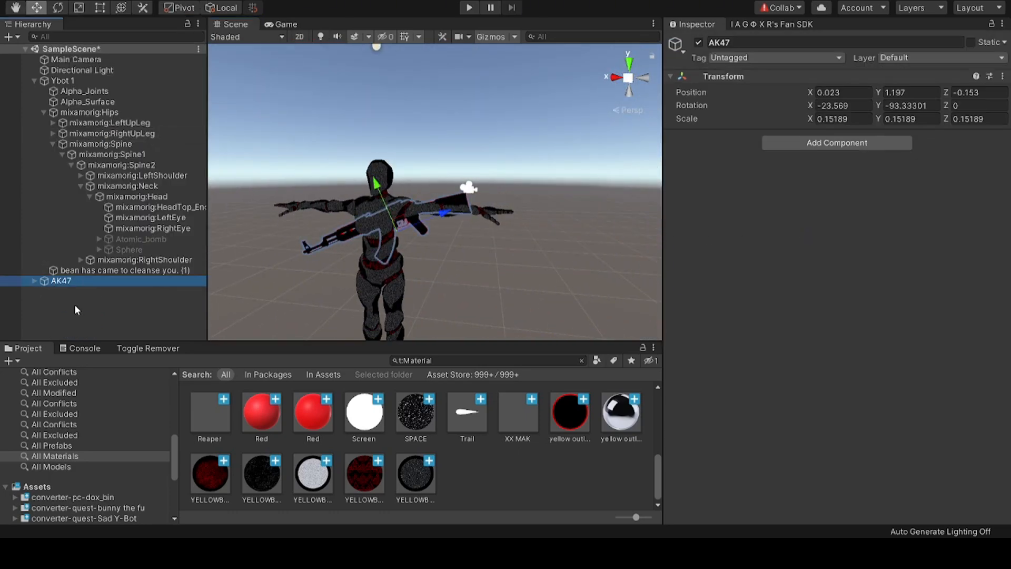
drag(100, 148, 126, 145)
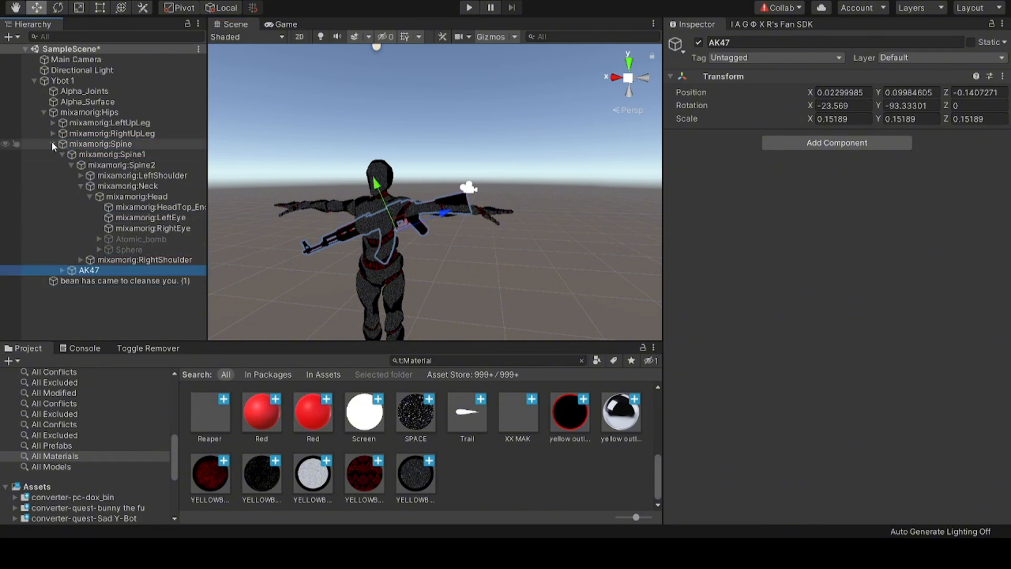
Step: Collapse the mixamorig:Spine1 hierarchy and deactivate the AK47 object under mixamorig:Spine
click(62, 155)
click(62, 155)
click(62, 154)
click(113, 252)
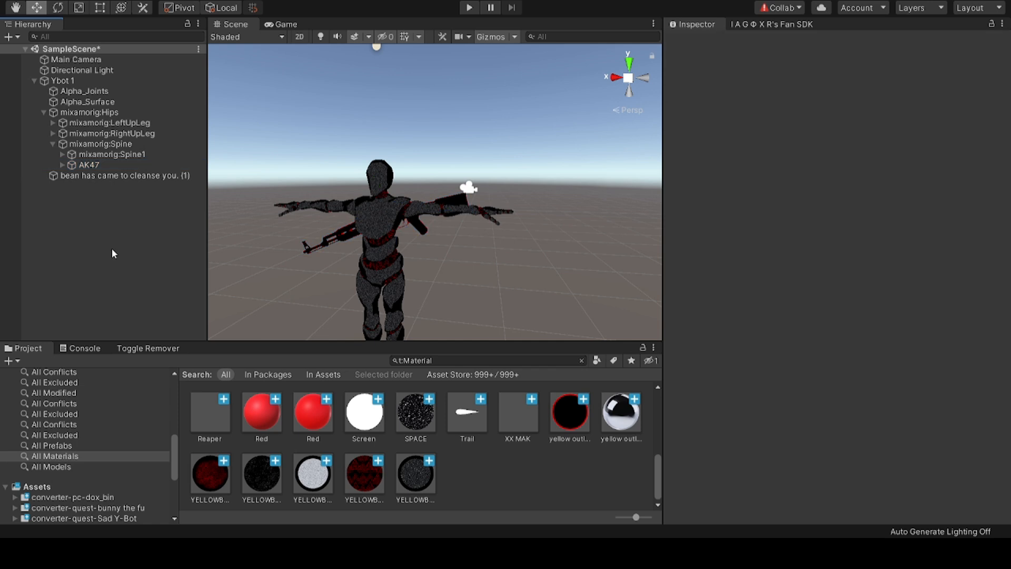
click(90, 165)
click(699, 42)
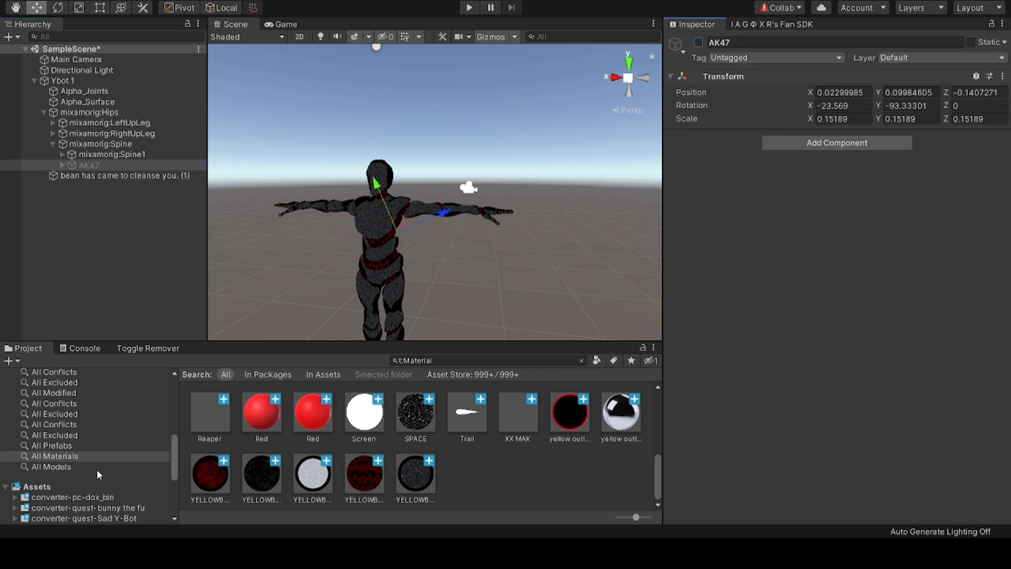
Step: Show the contents of the root Assets folder with smaller thumbnails
click(84, 485)
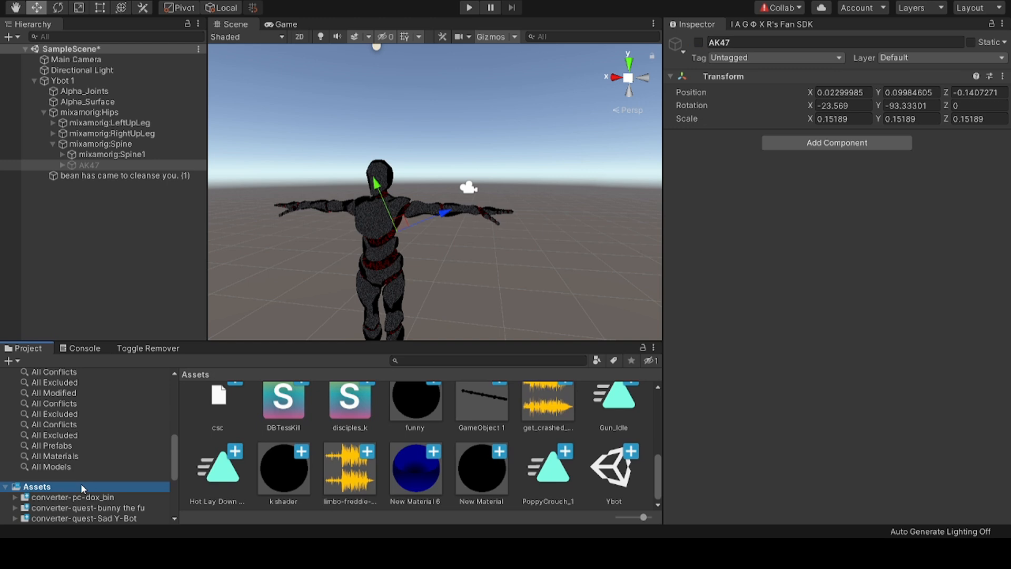
click(630, 518)
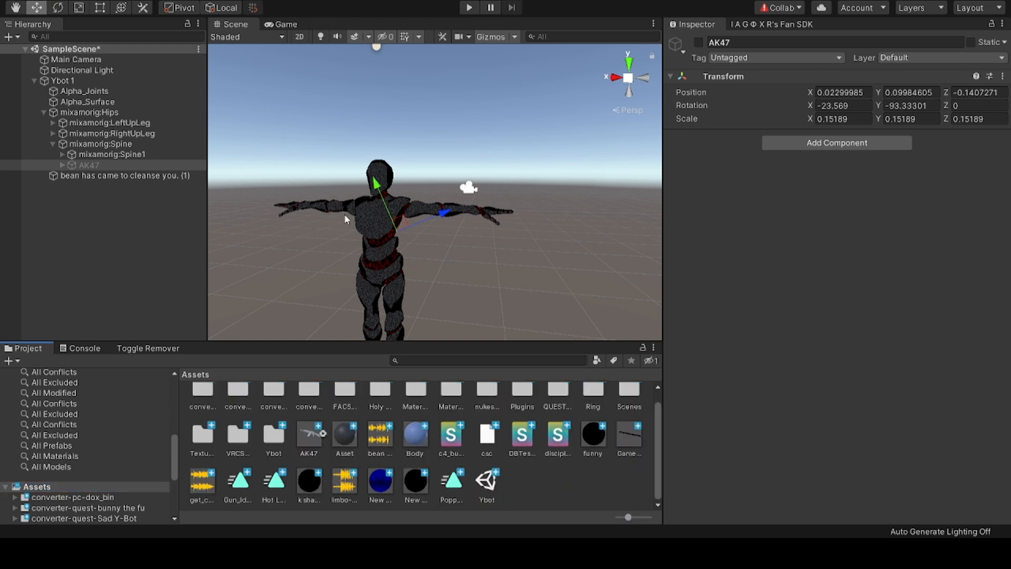
right_drag(362, 212, 132, 224)
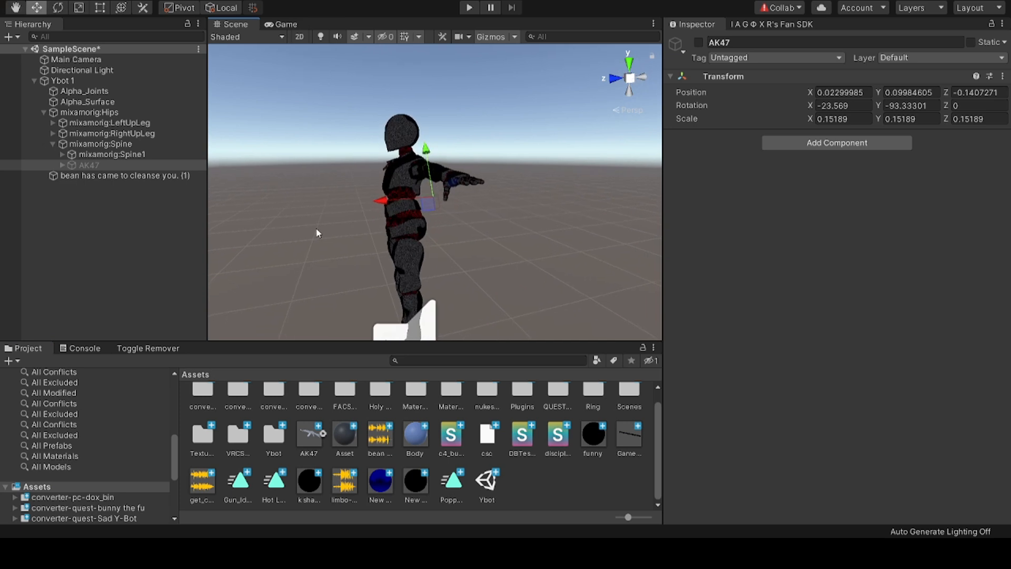
Step: Select the Ybot 1 avatar and enable customization of the playable layers in its VRC Avatar Descriptor
click(316, 232)
right_drag(316, 232, 361, 310)
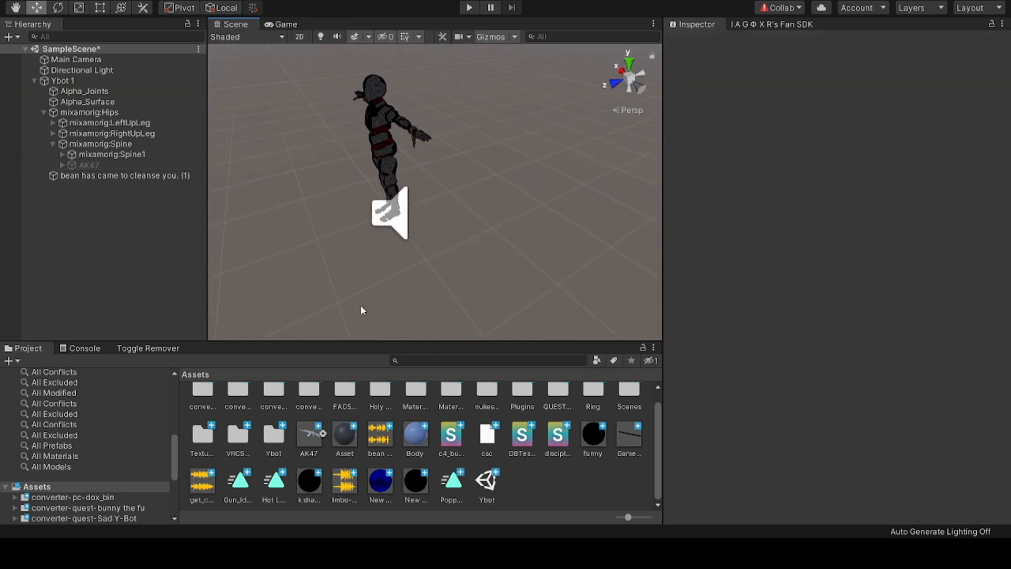
click(35, 80)
click(60, 81)
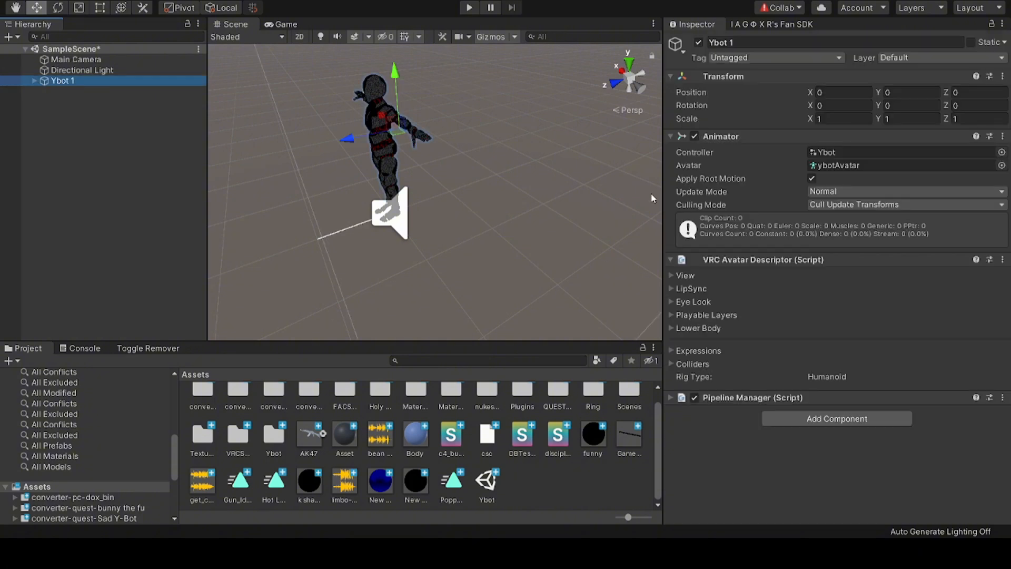
click(672, 315)
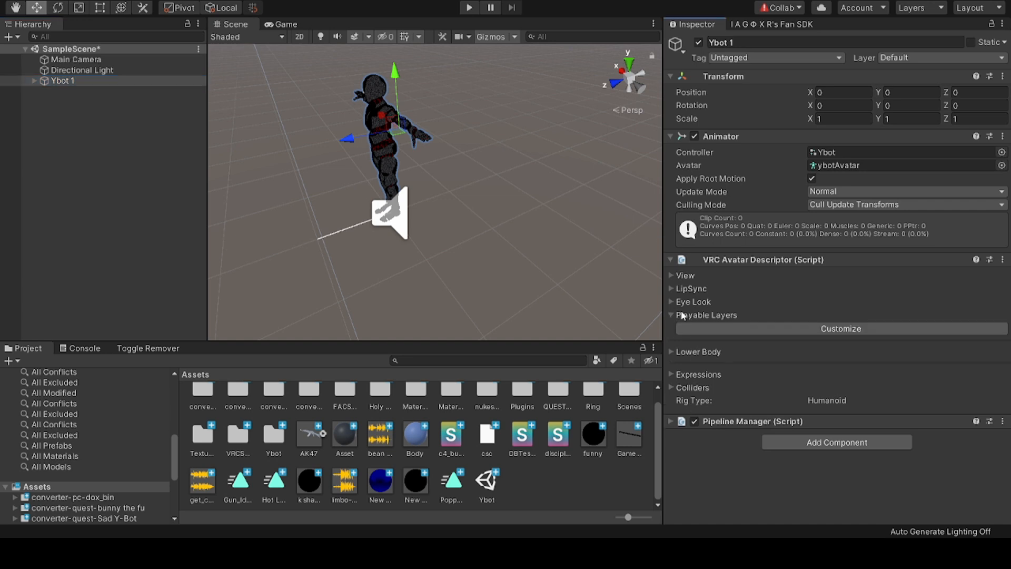
click(707, 327)
scroll(707, 326, down, 3)
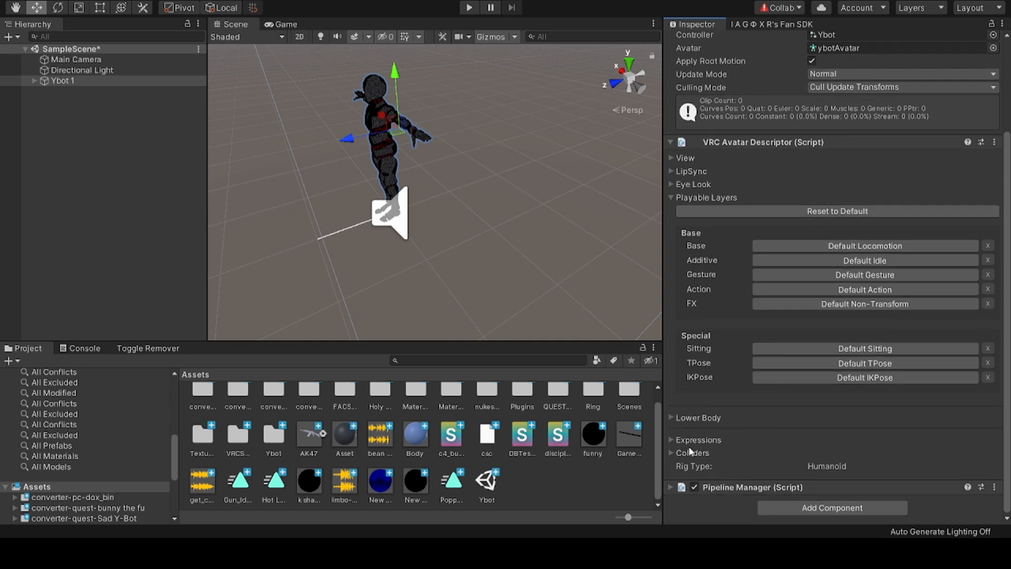
Step: Enable customization of the Expressions section in the VRC Avatar Descriptor
click(675, 439)
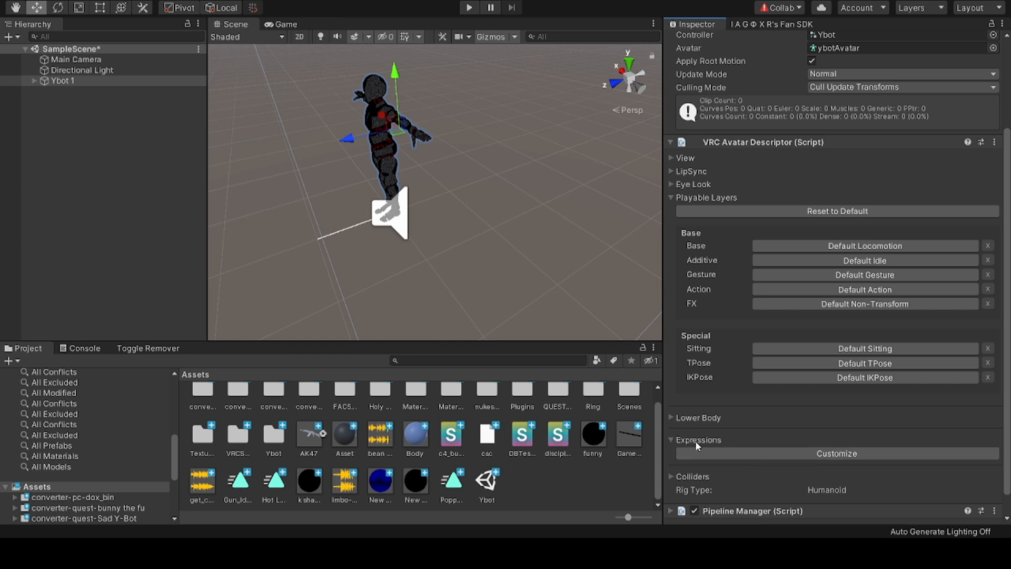
click(802, 452)
scroll(819, 451, down, 3)
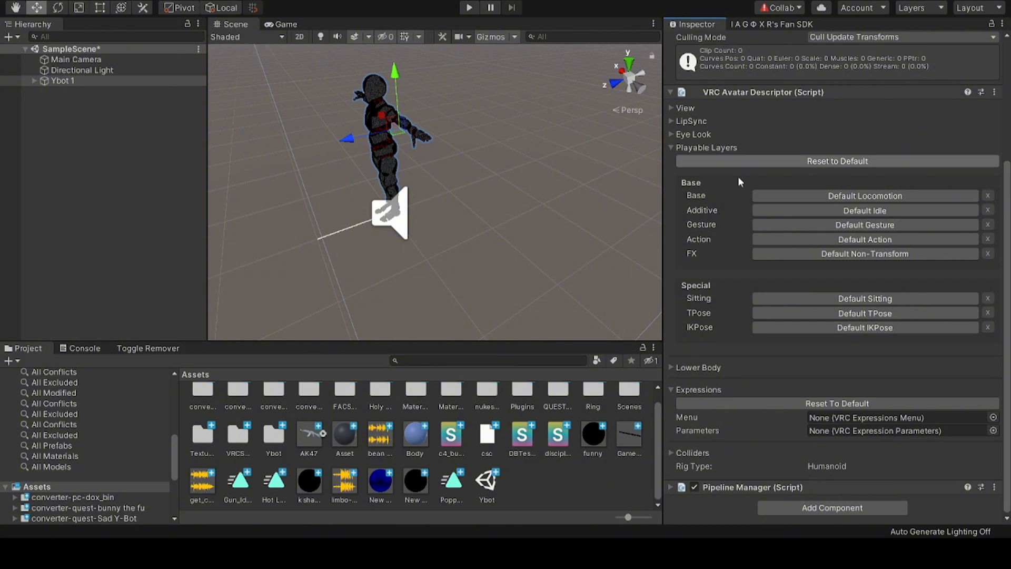
right_click(545, 473)
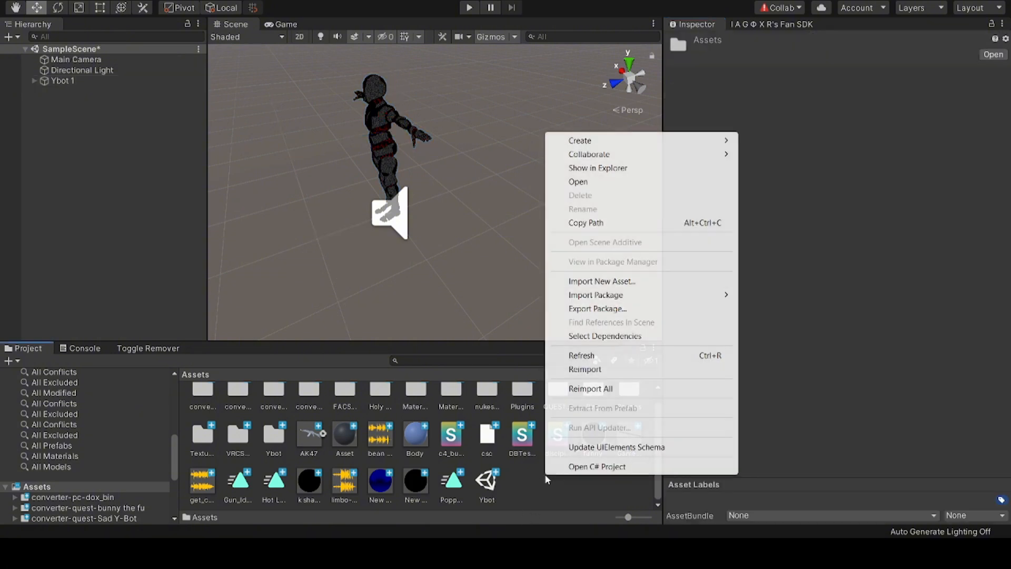
mouse_move(576, 141)
click(604, 96)
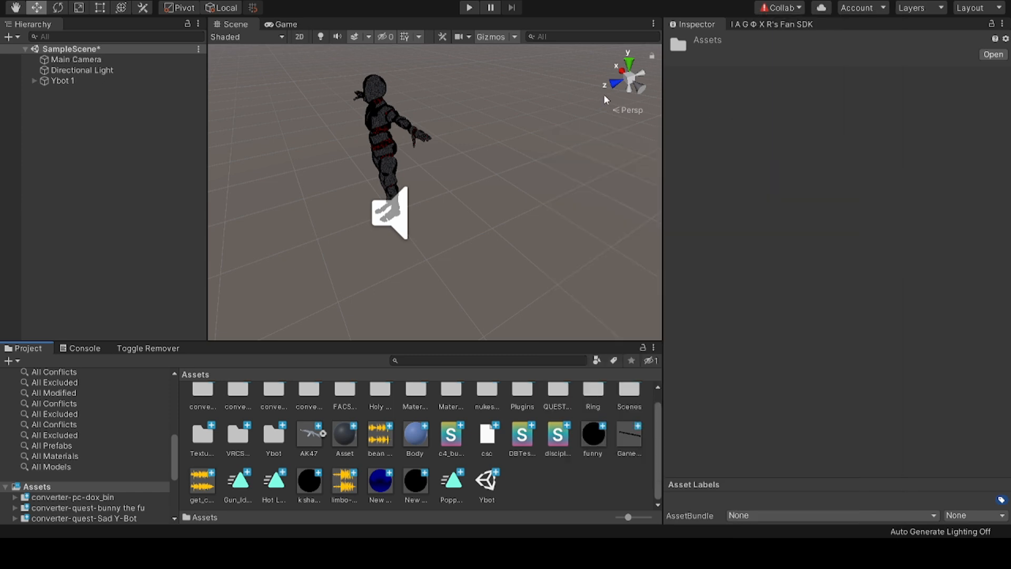
Step: Create a VRChat Expression Parameters asset named p in the Assets folder
right_click(545, 490)
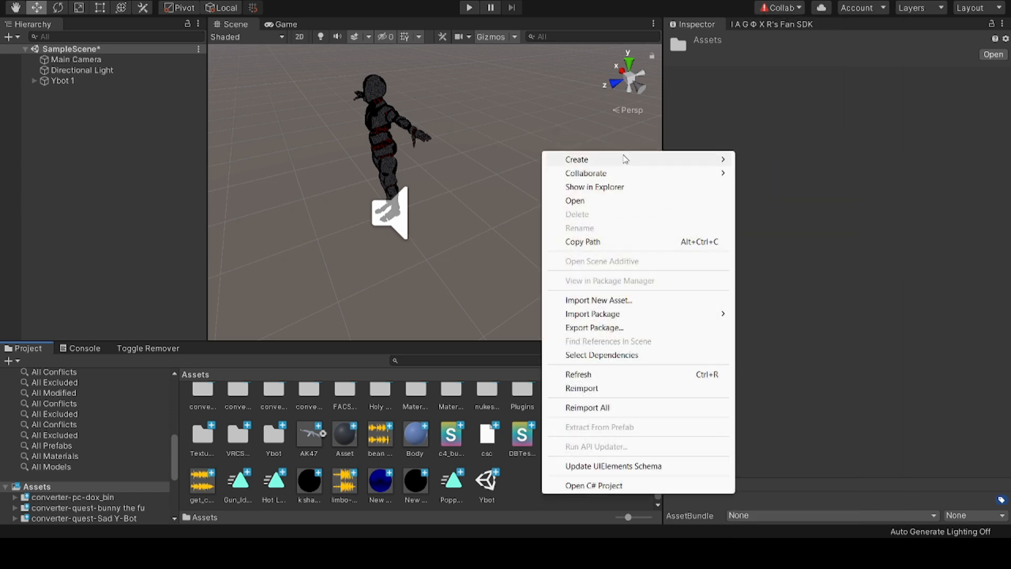
mouse_move(624, 158)
mouse_move(781, 31)
mouse_move(932, 22)
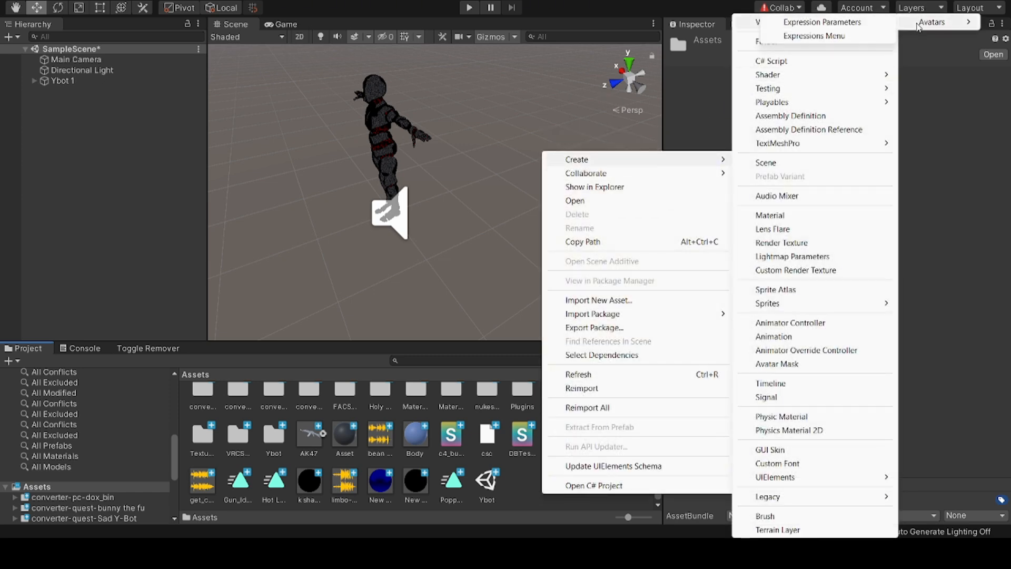
click(832, 24)
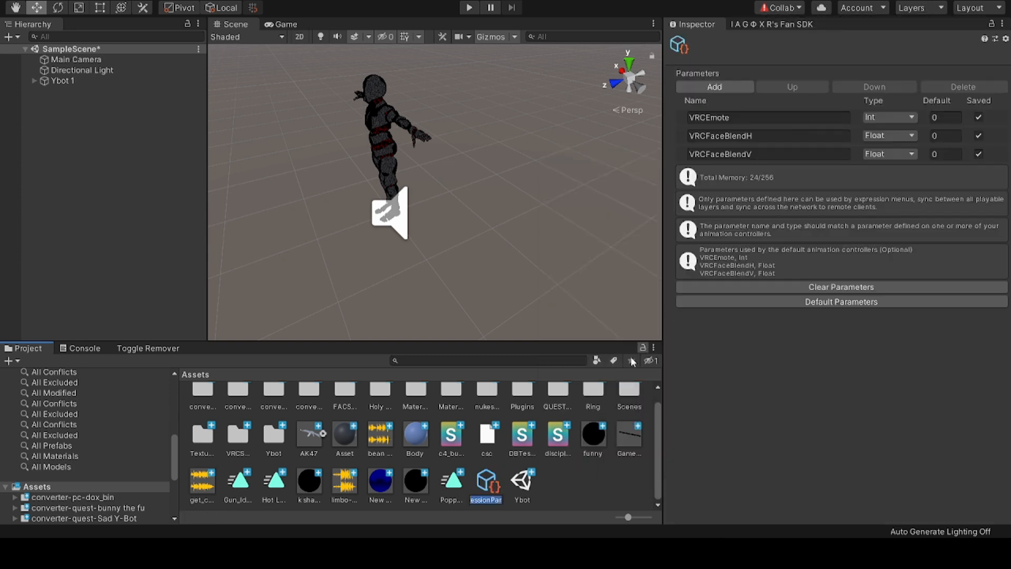
text(p)
key(Return)
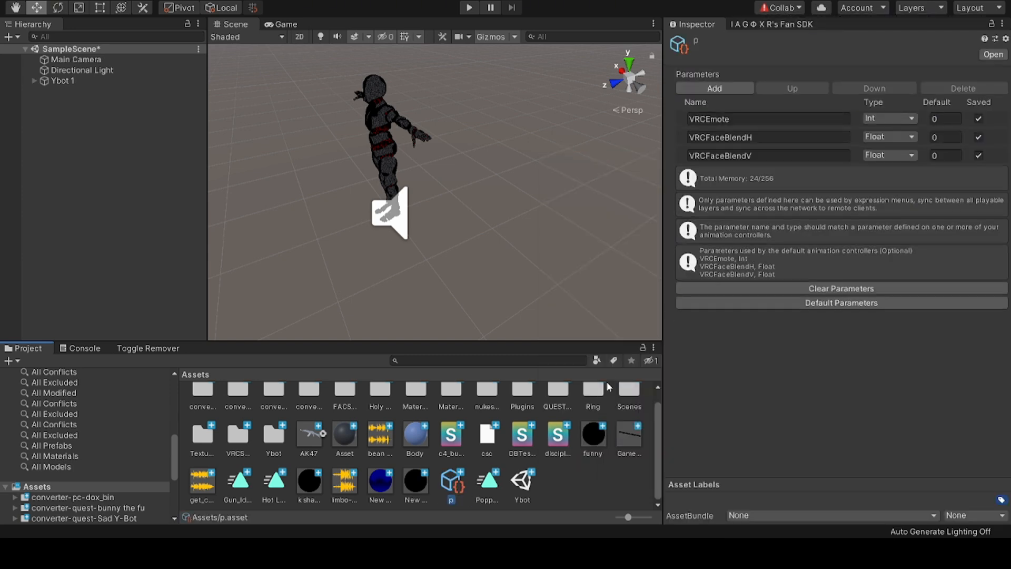
Step: Create a VRChat Expressions Menu asset named m in the Assets folder
right_click(572, 483)
mouse_move(605, 142)
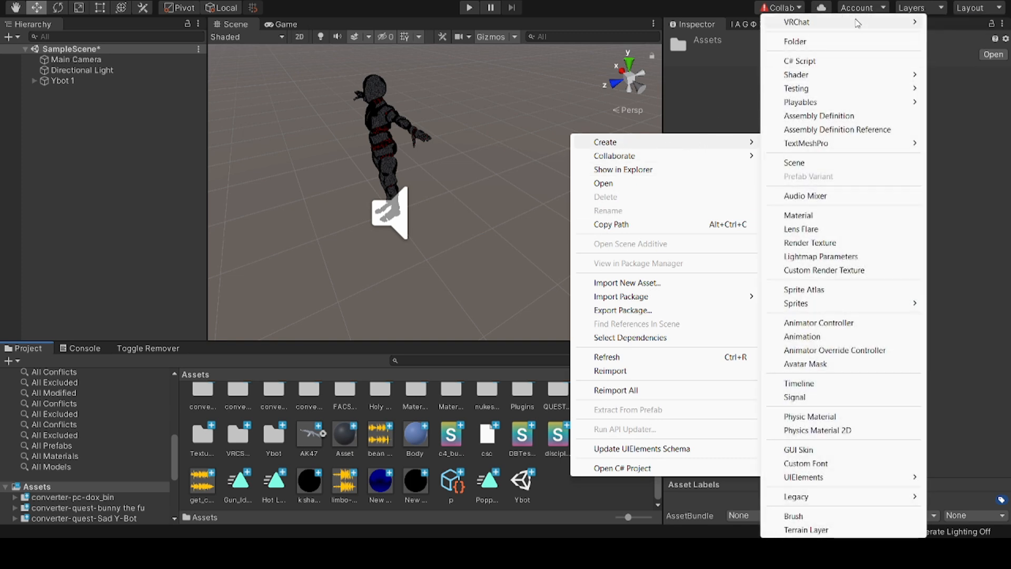
mouse_move(855, 26)
mouse_move(960, 22)
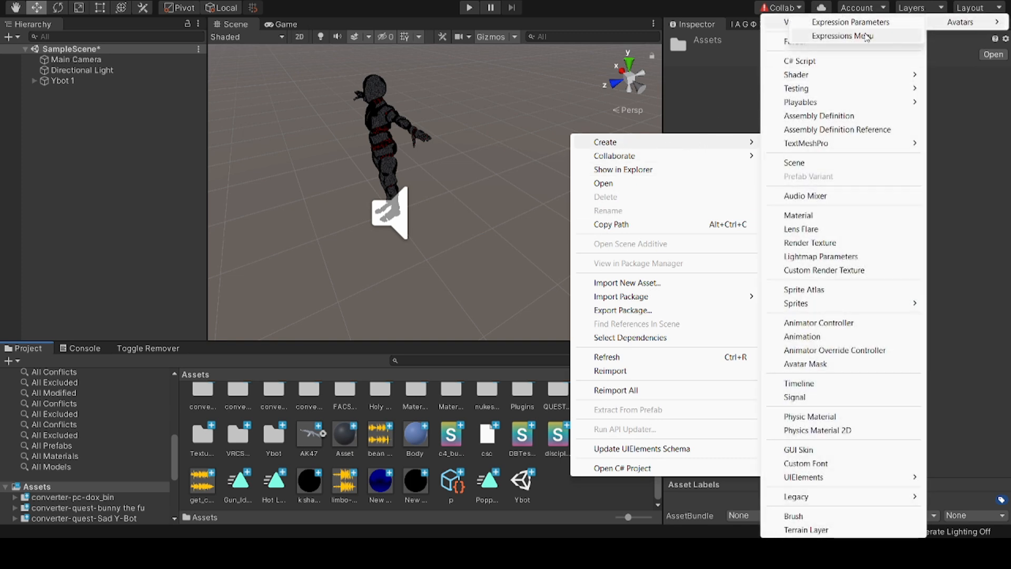
click(867, 36)
text(m)
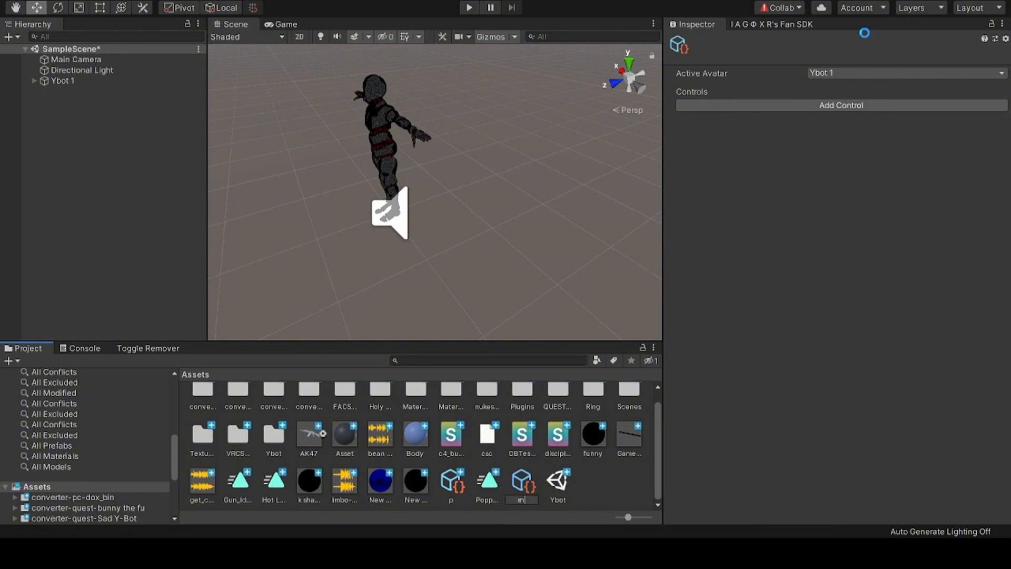
key(Return)
Step: Create an Animator Controller named fx in the Assets folder
right_click(604, 467)
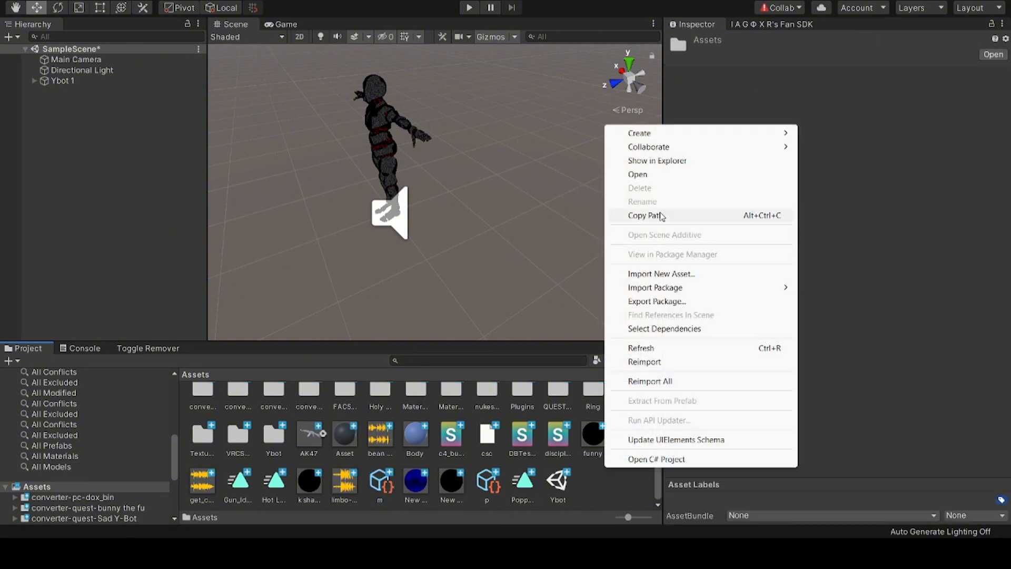
mouse_move(645, 135)
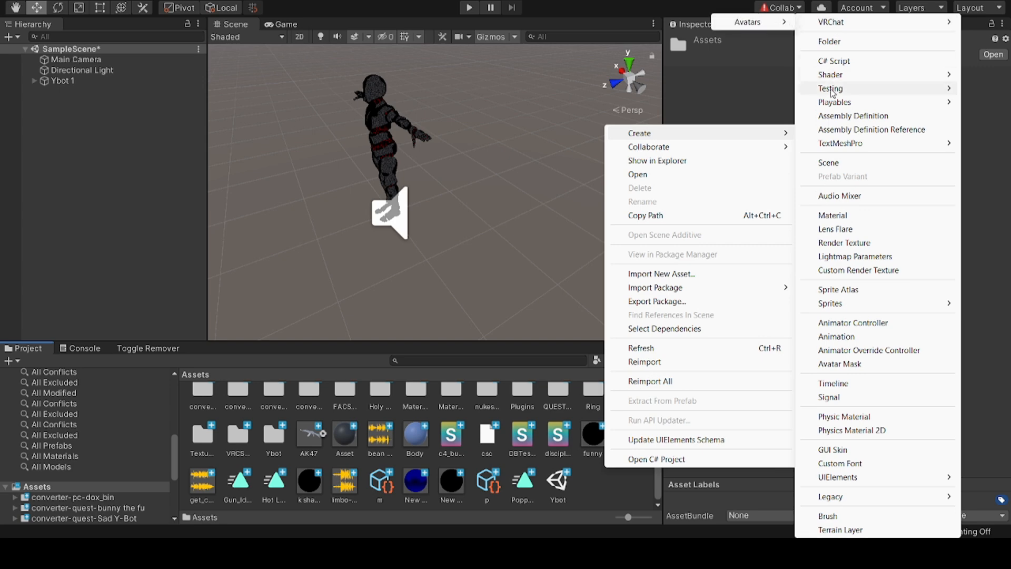
mouse_move(754, 137)
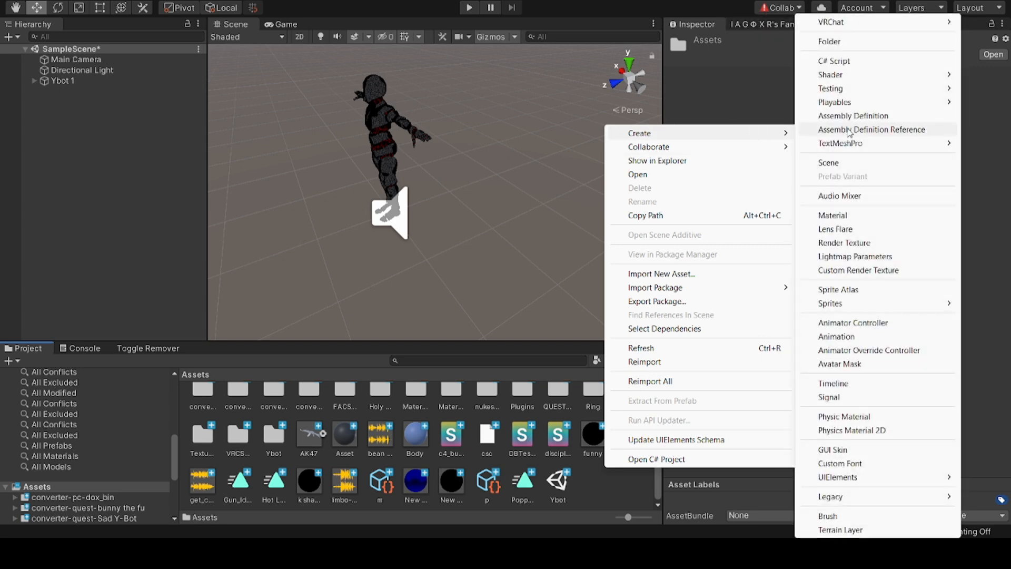
click(862, 323)
text(fx)
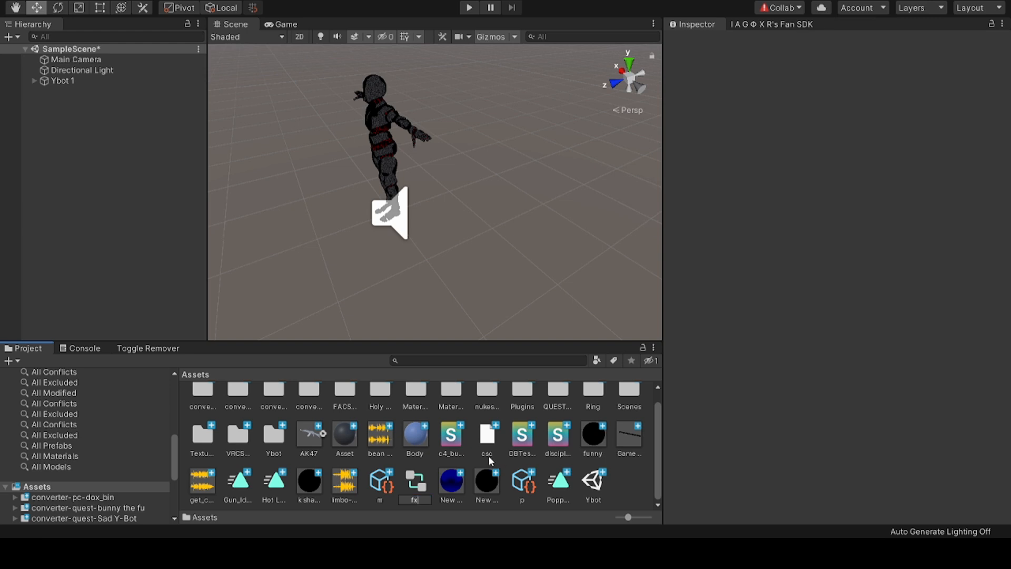
key(Return)
Step: Replace the default FX playable layer of Ybot 1 with the fx animator controller
click(84, 81)
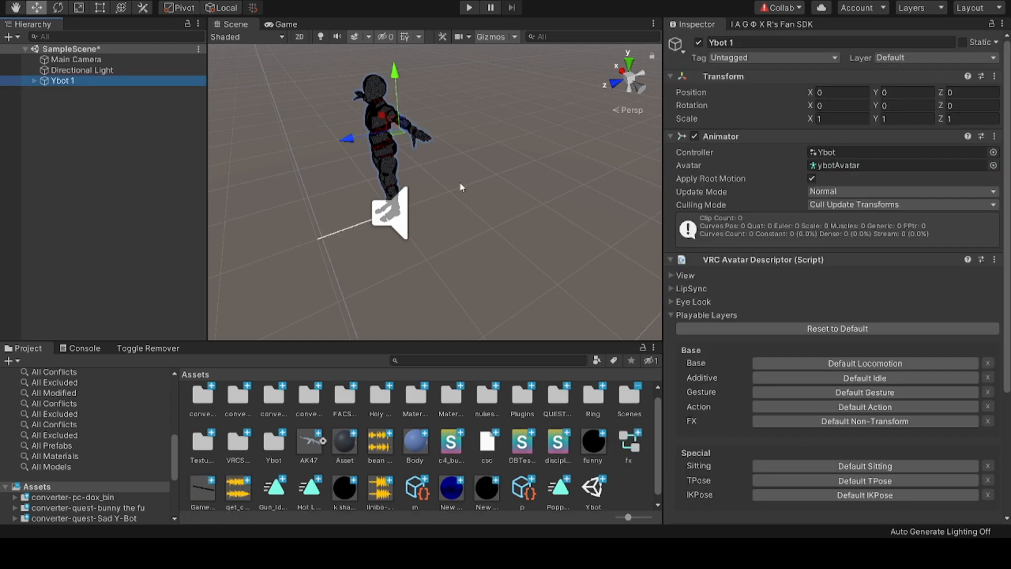
scroll(552, 193, down, 5)
scroll(552, 189, up, 5)
scroll(794, 228, down, 5)
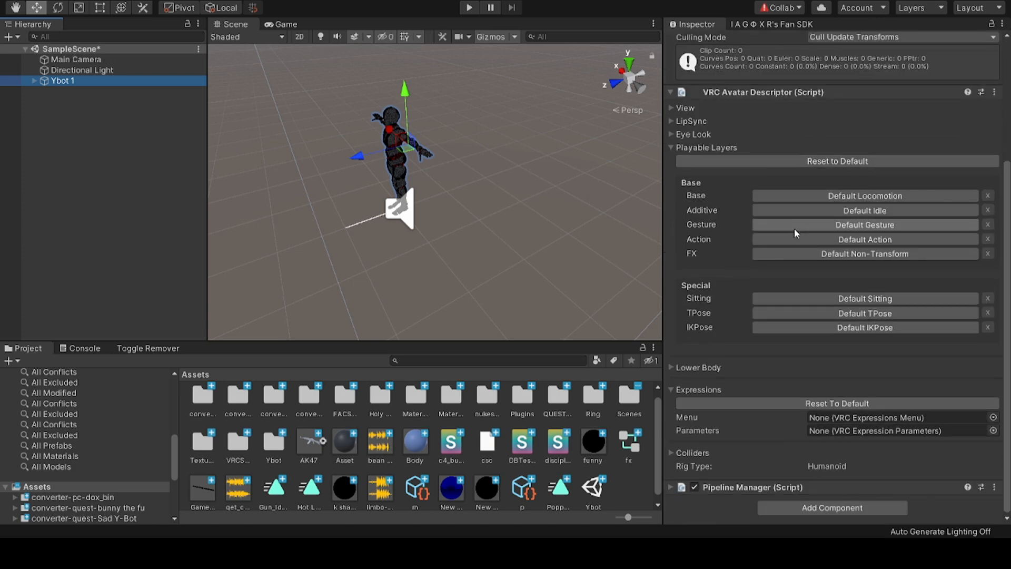
click(105, 129)
click(68, 81)
scroll(773, 204, down, 10)
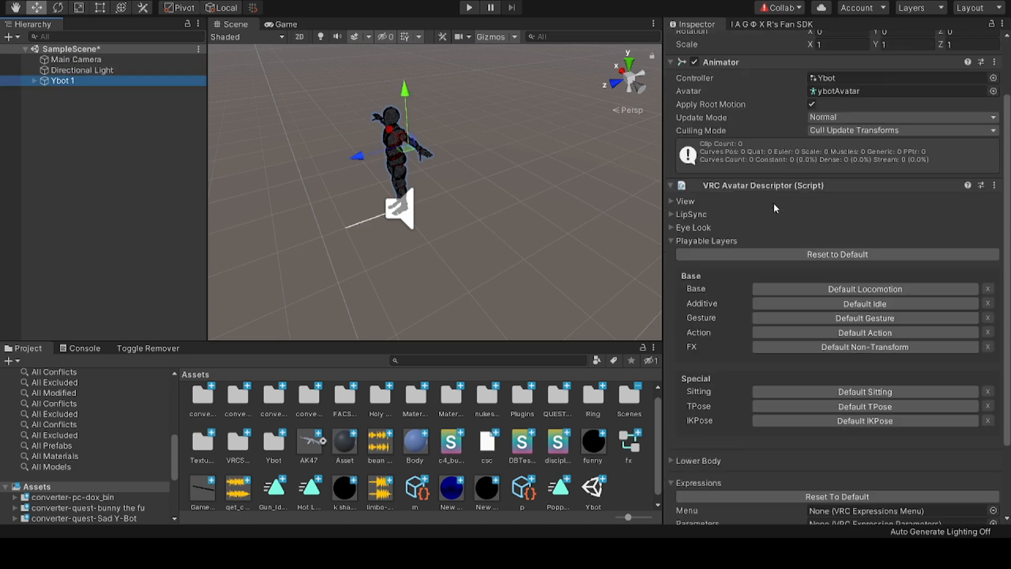
click(772, 282)
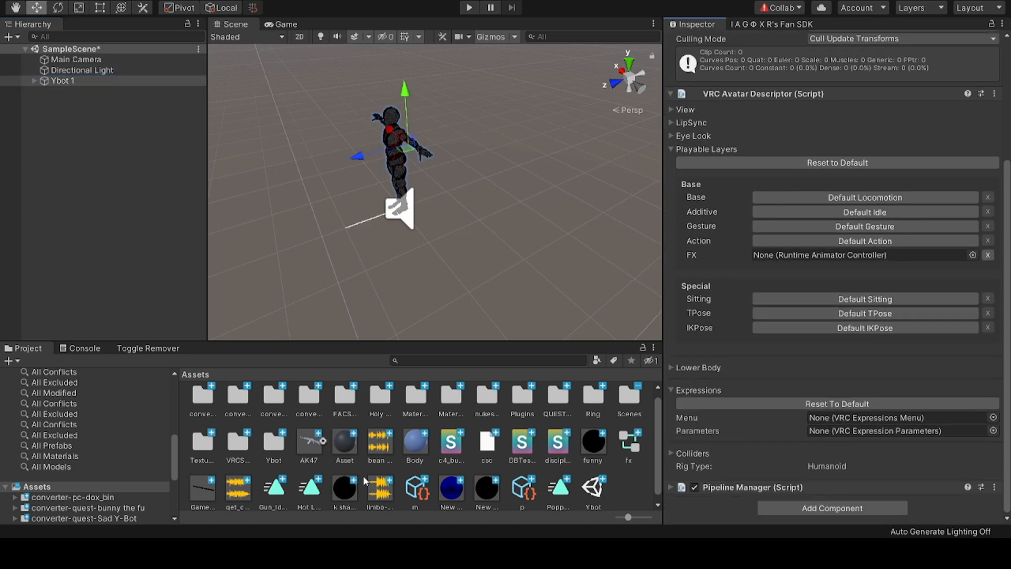
scroll(371, 481, down, 1)
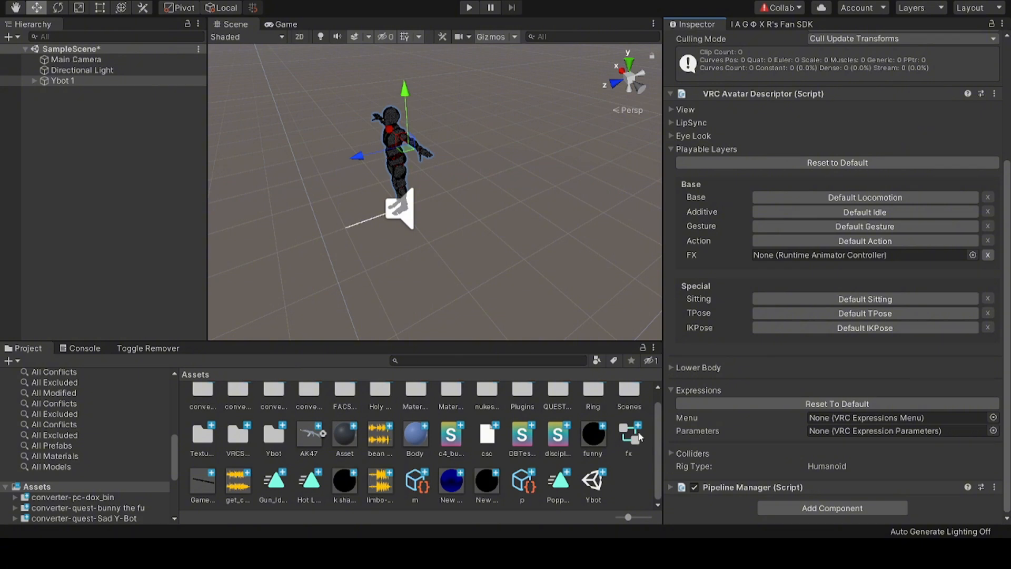
drag(634, 445, 758, 256)
scroll(821, 211, up, 4)
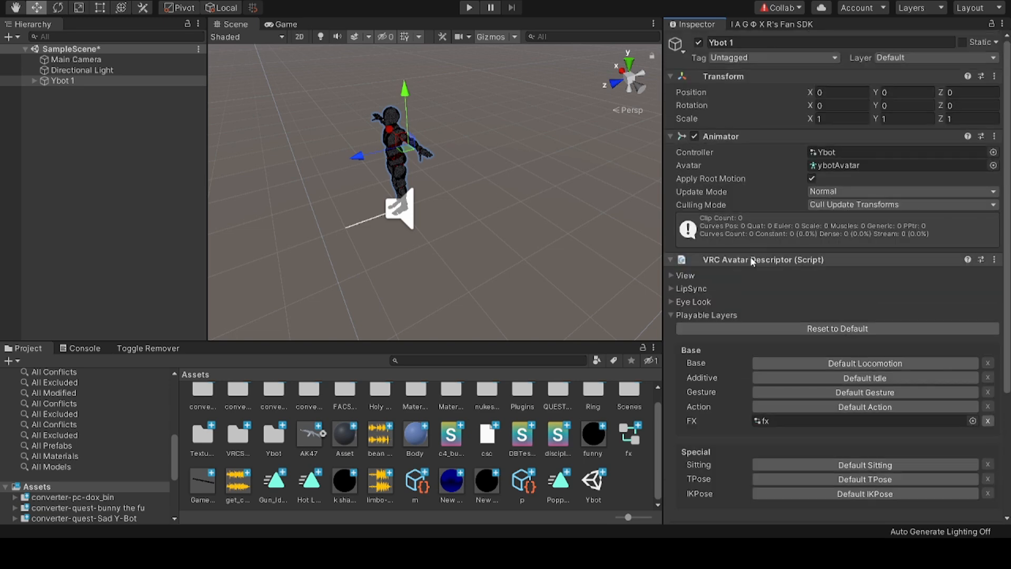
Step: Assign the p asset as Expression Parameters and the m asset as Expressions Menu in the avatar descriptor
scroll(842, 158, down, 4)
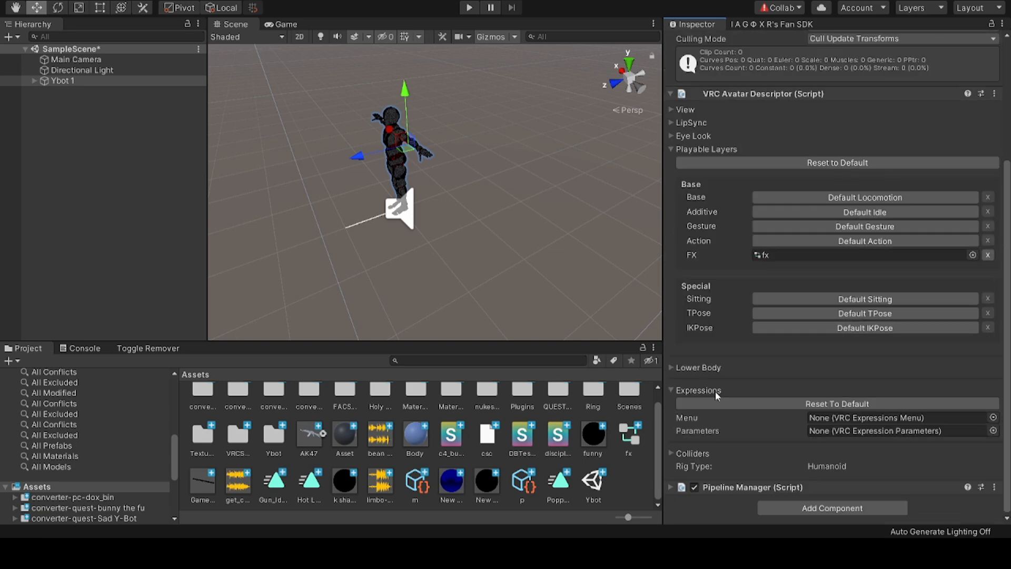
drag(514, 482, 843, 430)
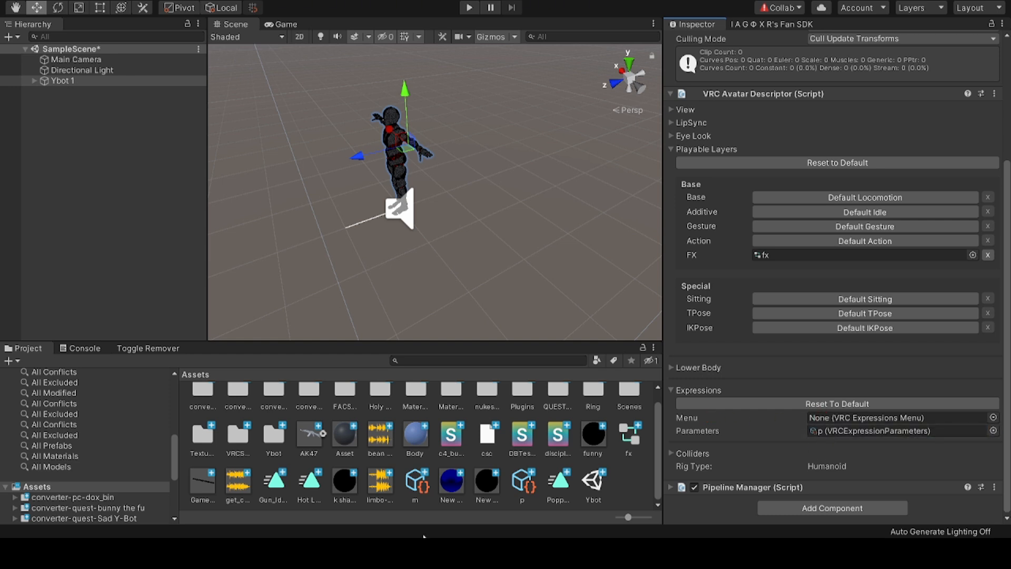
drag(414, 489, 815, 417)
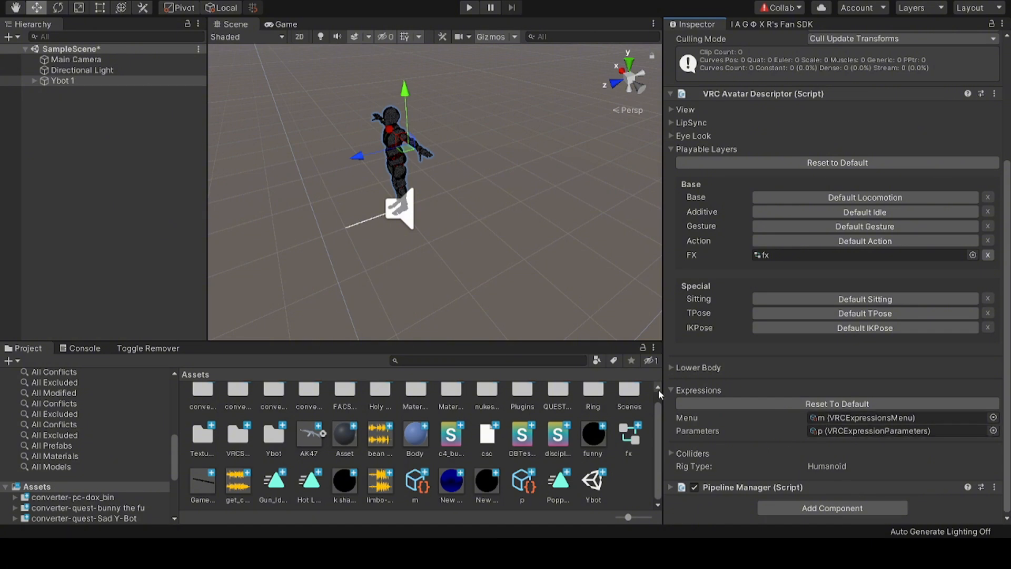
Step: Review the avatar descriptor's layer and expression assignments and examine the Ybot 1 model from the front
scroll(750, 302, up, 6)
right_drag(527, 195, 458, 173)
key(f)
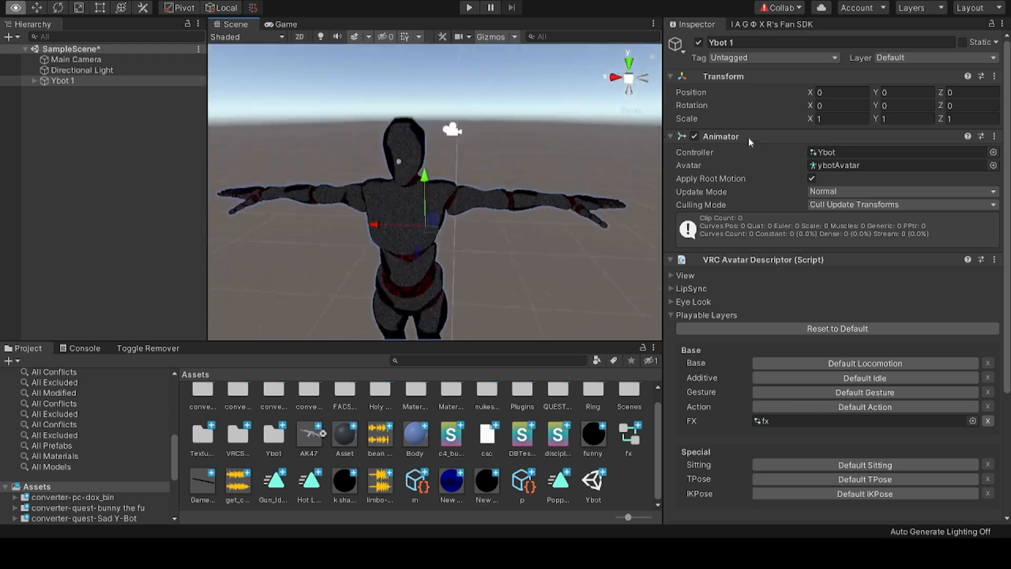
scroll(759, 298, down, 3)
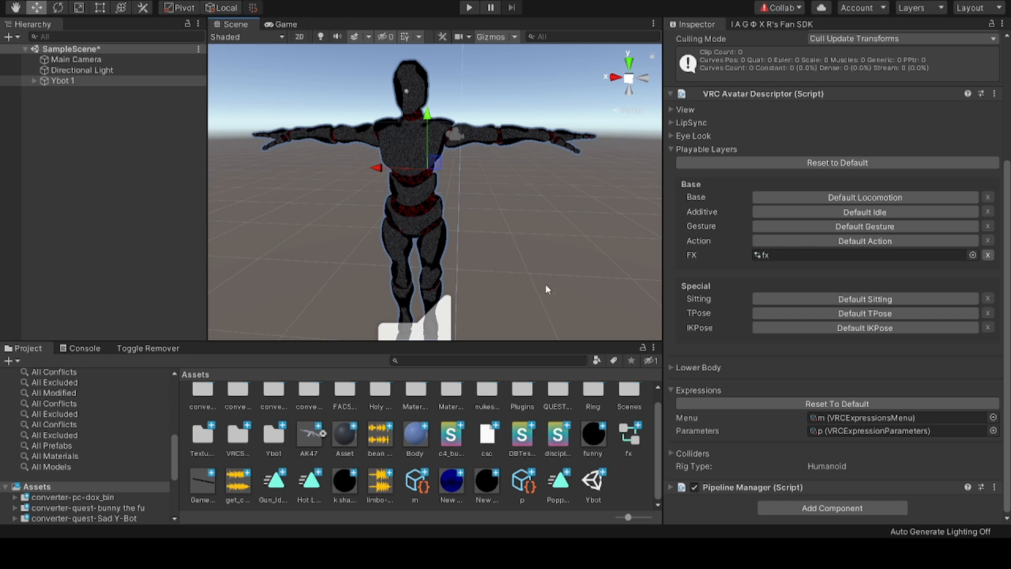
key(d)
right_drag(546, 289, 473, 273)
key(e)
click(316, 295)
key(a)
key(s)
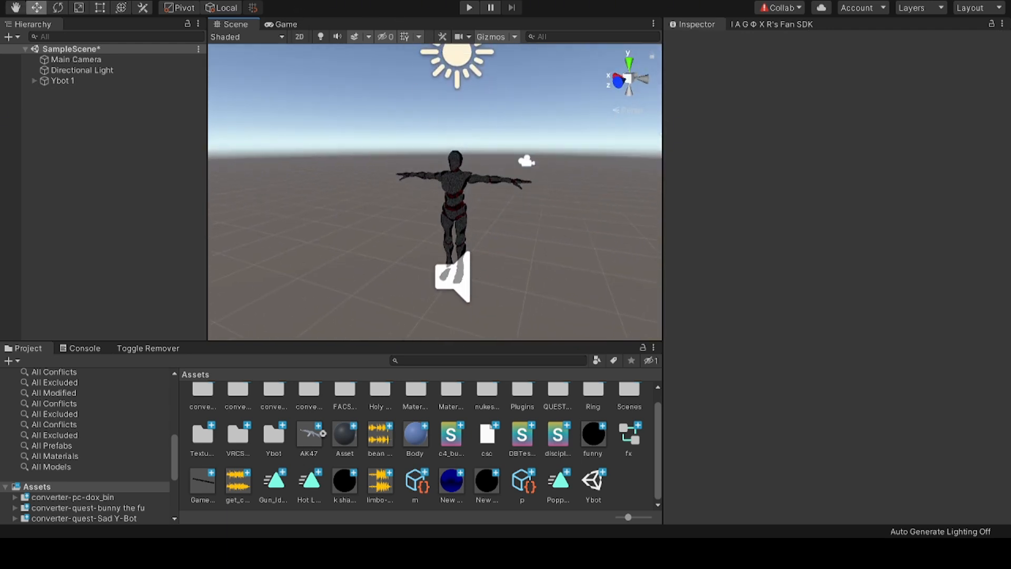
click(401, 1)
click(429, 8)
click(400, 1)
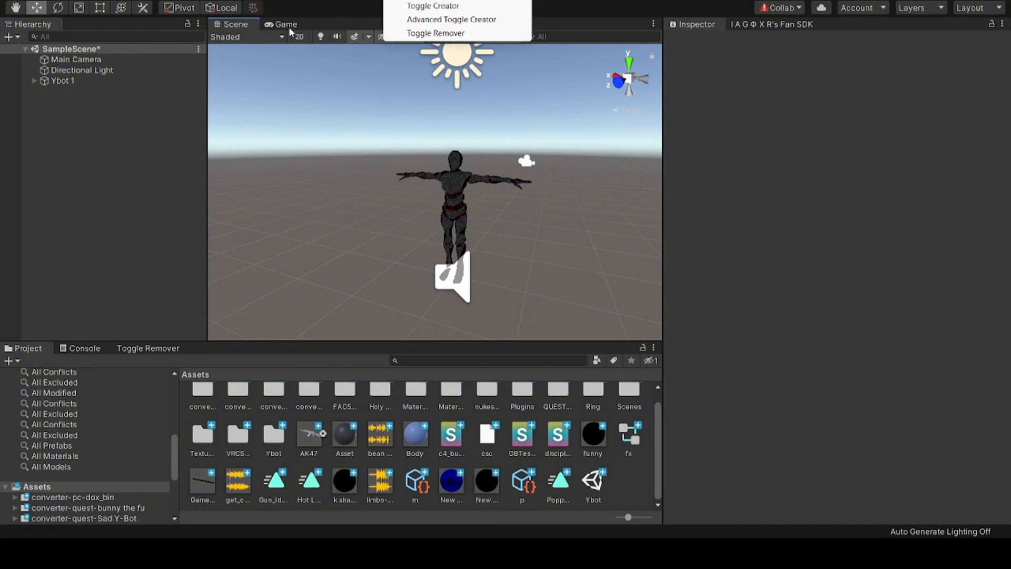
mouse_move(415, 2)
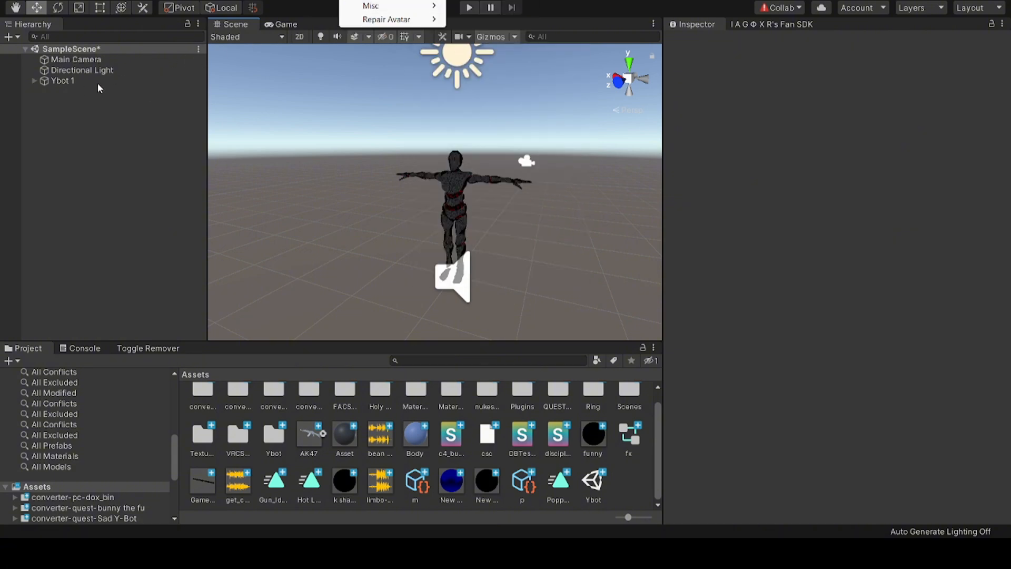
click(75, 107)
Step: Open the simple Toggle Creator for the Ybot 1 avatar
right_click(61, 83)
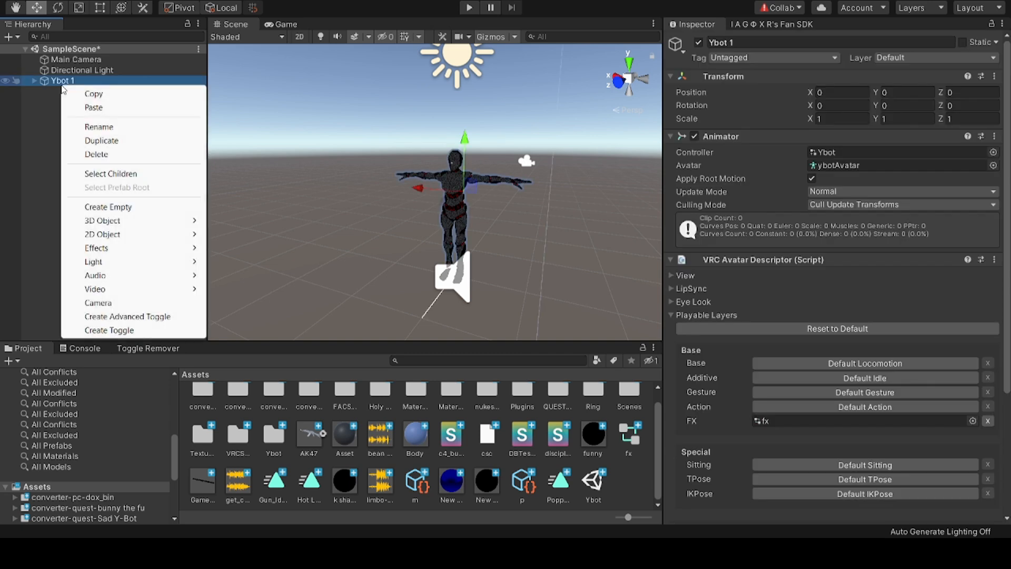
click(109, 331)
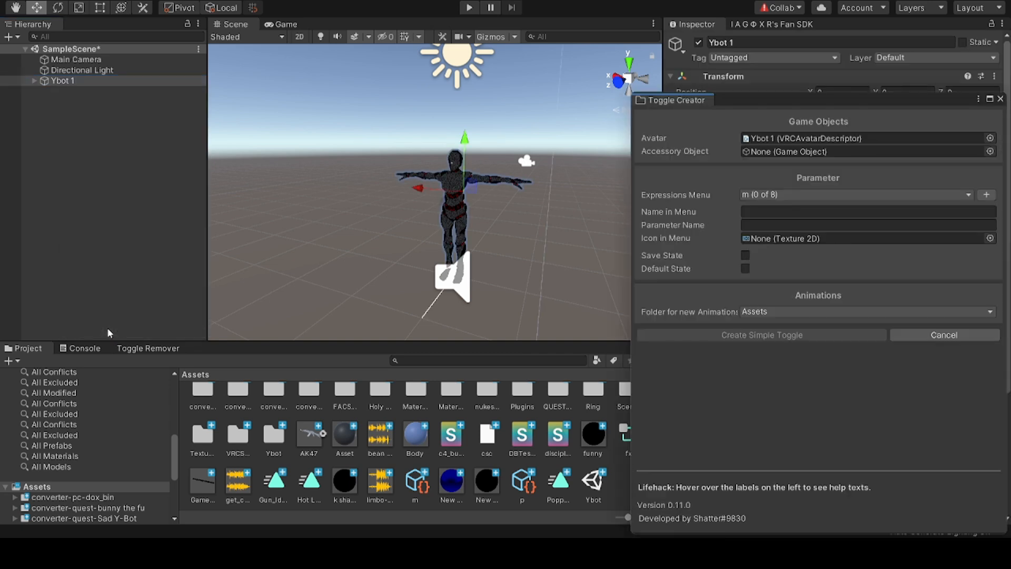
Step: Dock the Toggle Creator beside the Inspector and assign AK47 under mixamorig:Spine as the Accessory Object
drag(676, 100, 862, 25)
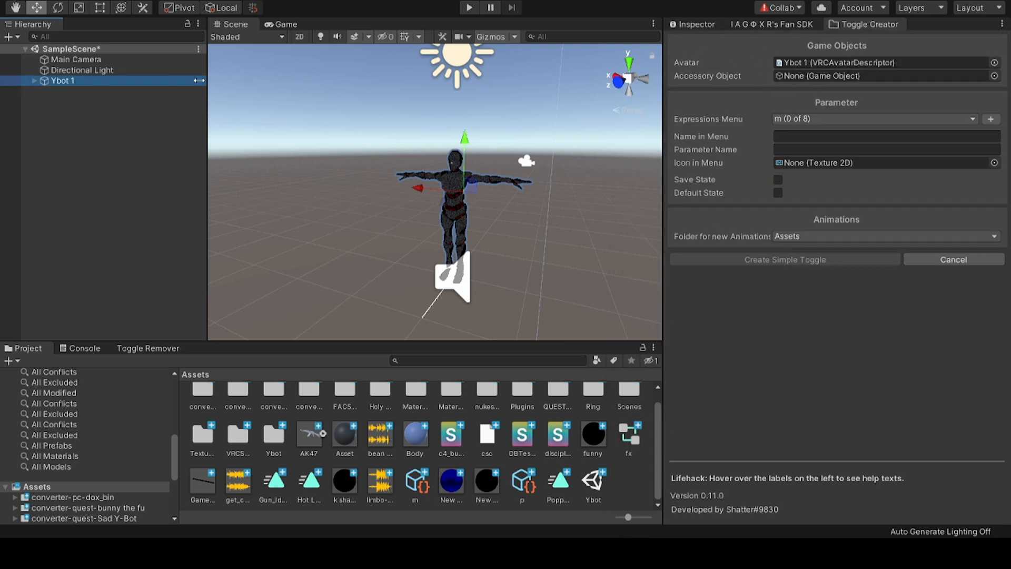
click(35, 80)
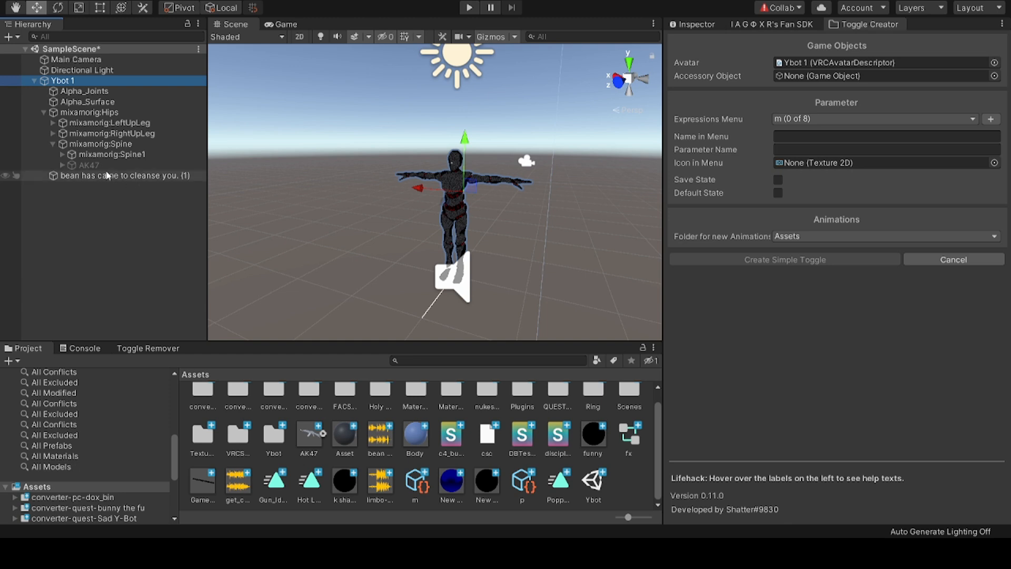
drag(89, 165, 809, 78)
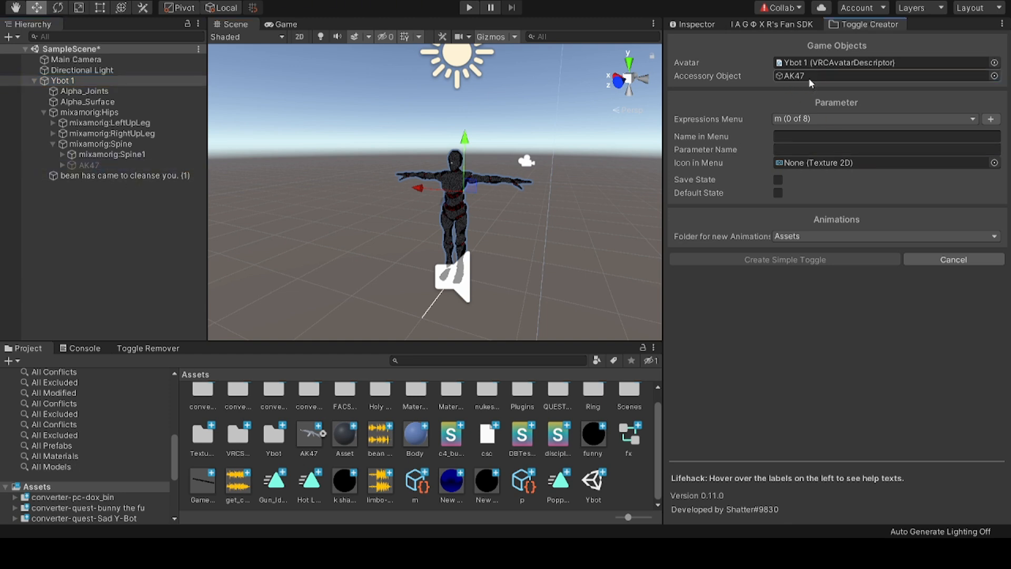
Step: Create a new submenu named acc under the m expressions menu, stored in the Assets folder
click(992, 120)
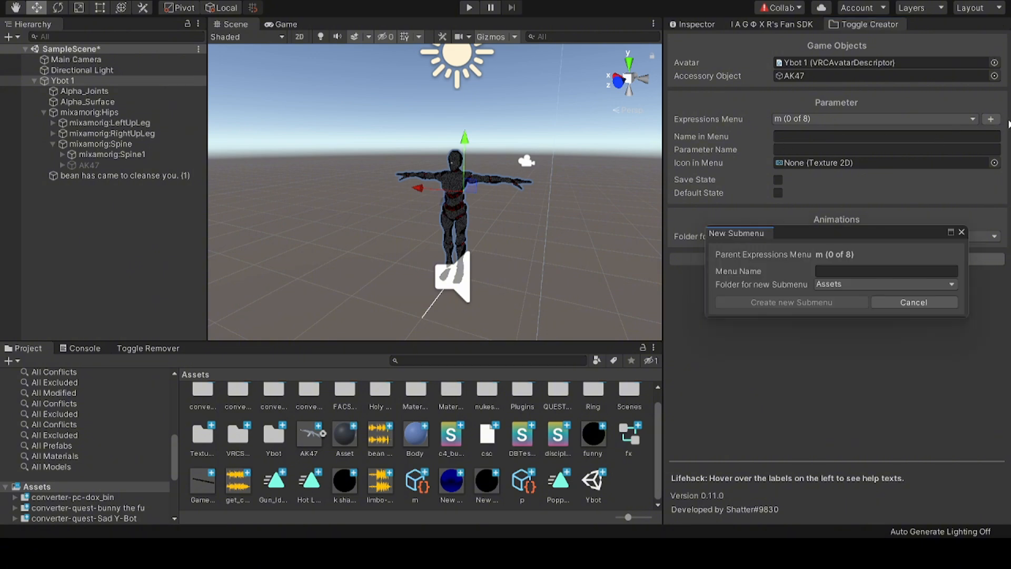
click(831, 272)
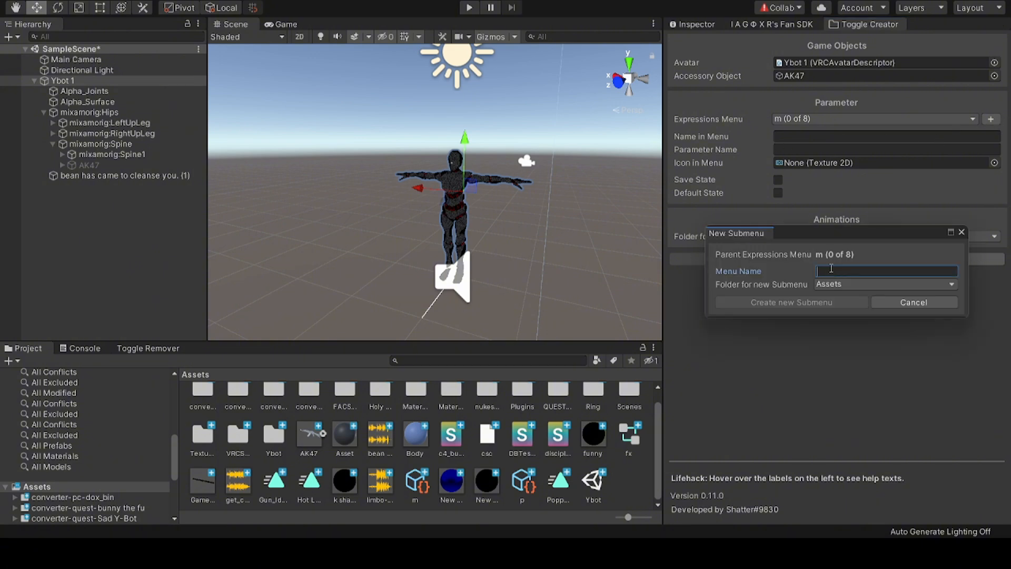
text(acc)
click(829, 299)
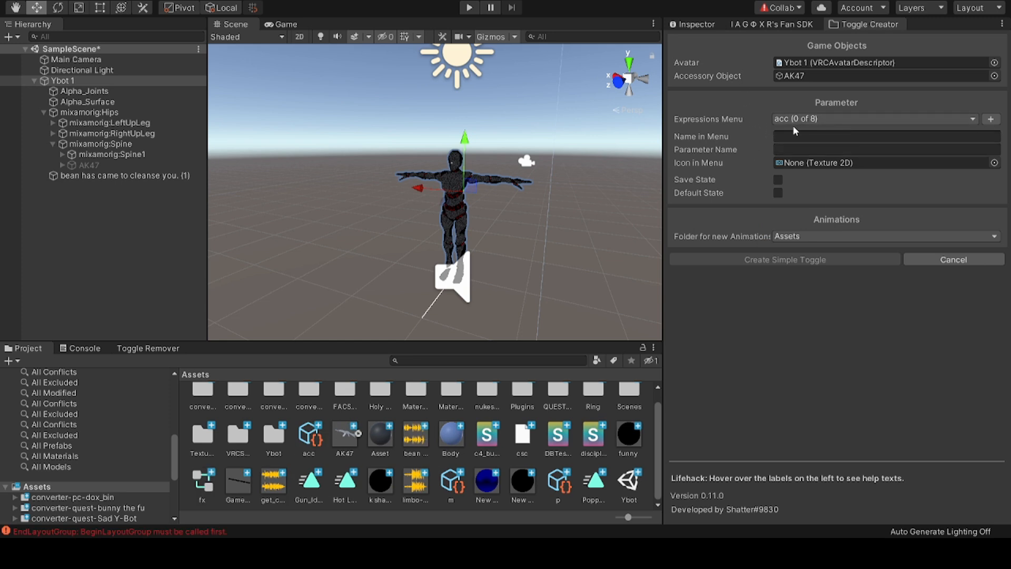
Step: Inspect the controls of the m expressions menu asset and return to the Toggle Creator
click(452, 484)
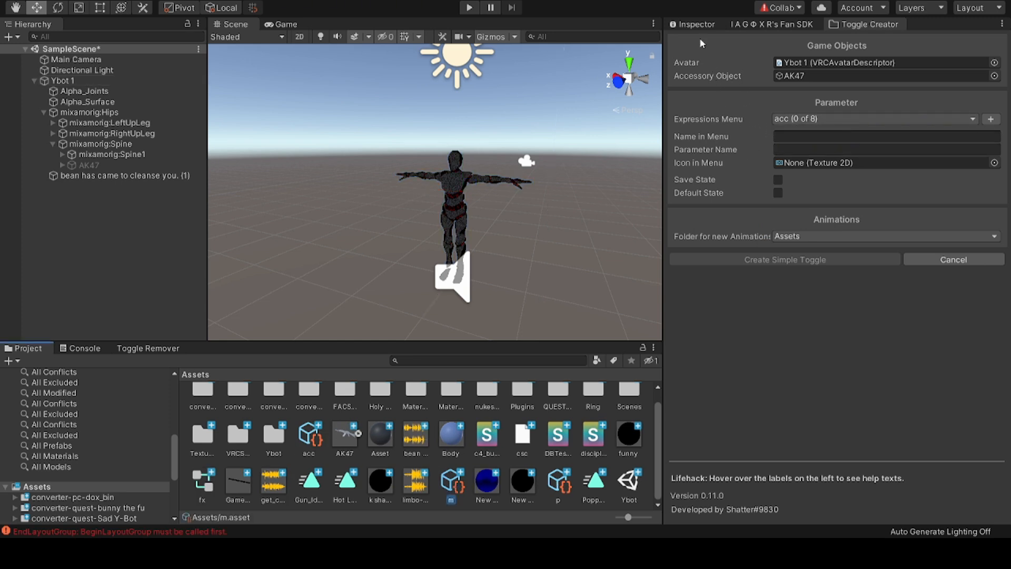
click(695, 24)
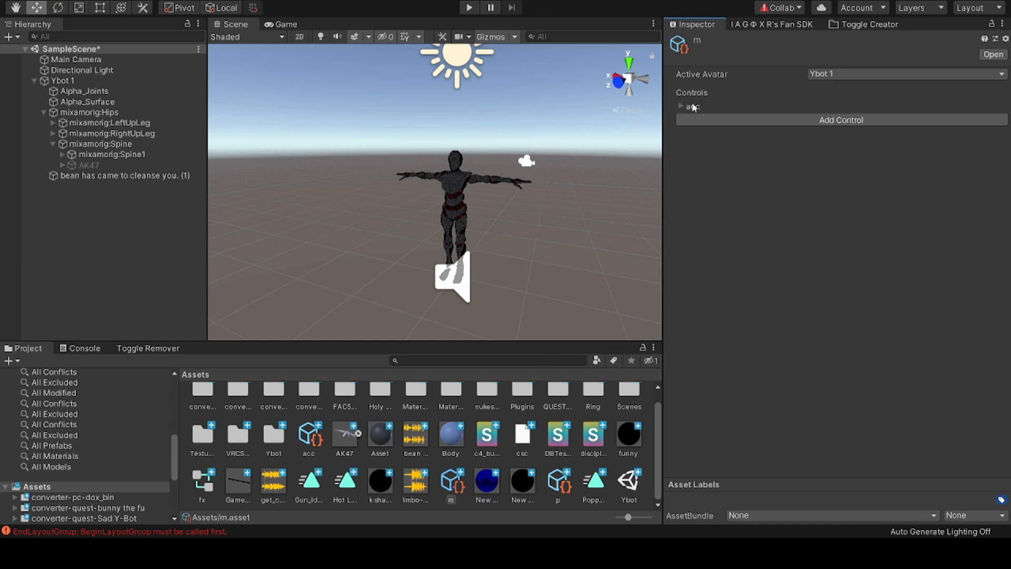
click(861, 26)
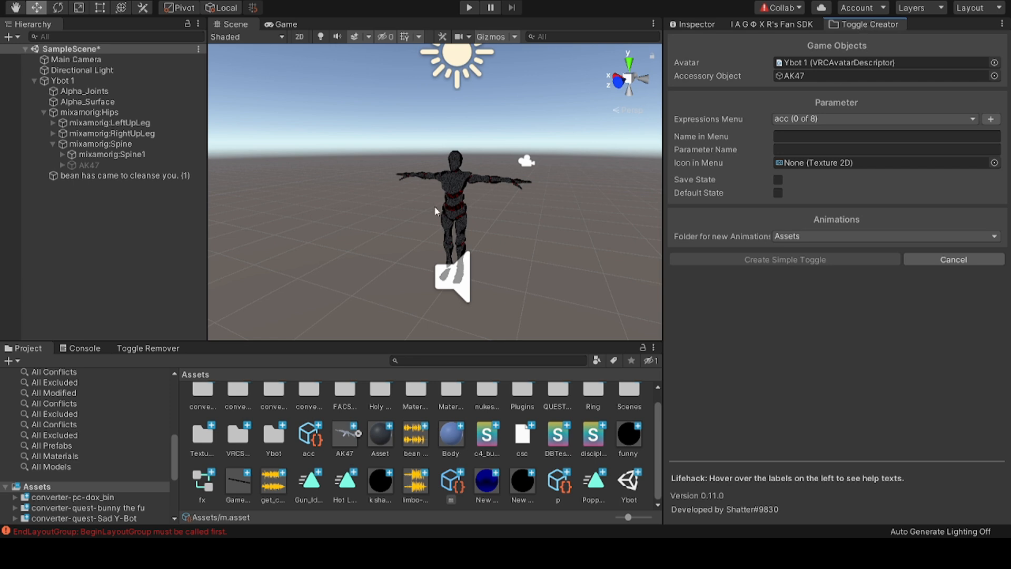
Step: Name the toggle AK47 in the menu and enable Save State, leaving Default State off
click(799, 137)
text(AK47)
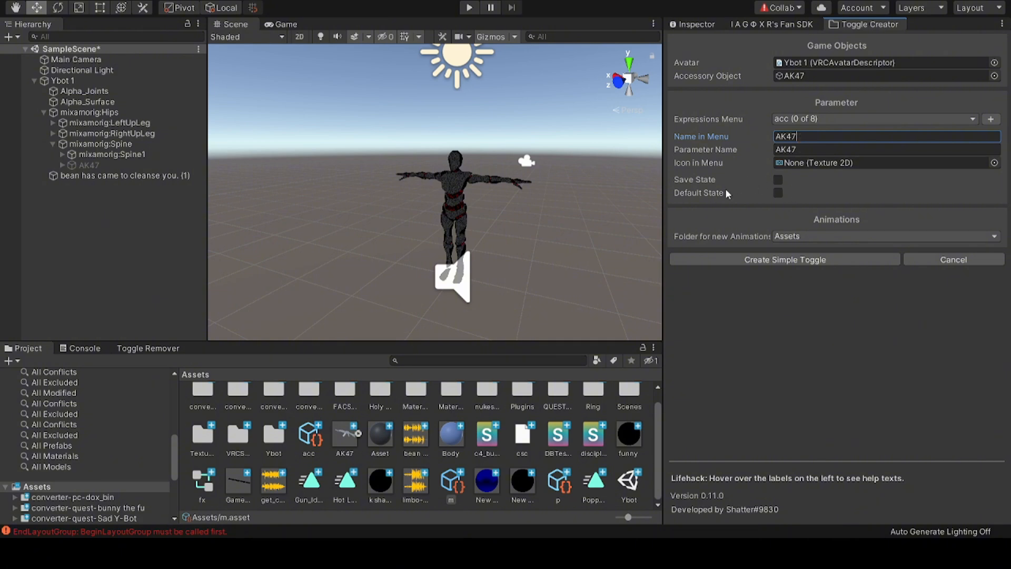
click(777, 180)
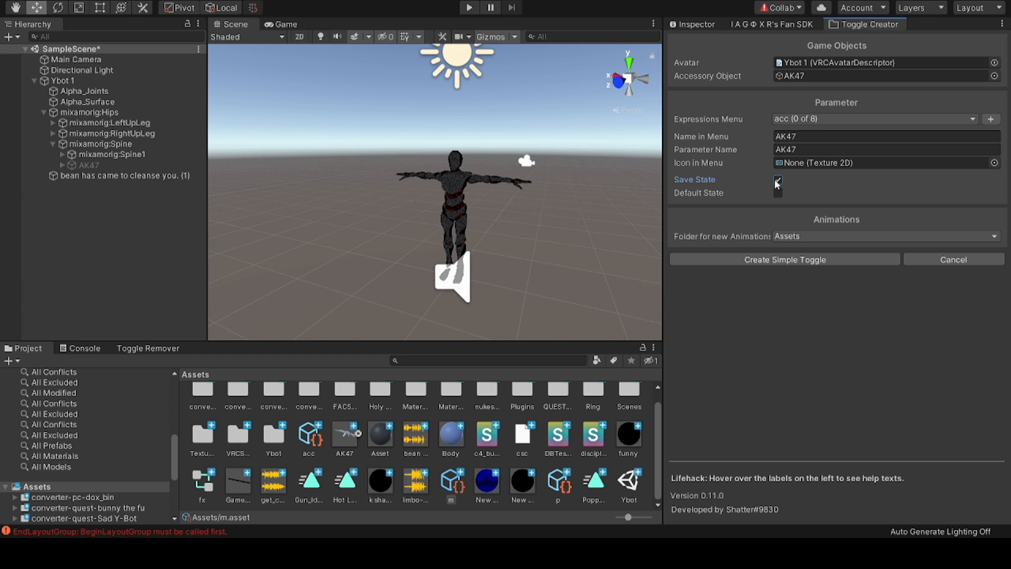
click(778, 193)
mouse_move(762, 183)
click(787, 193)
click(994, 163)
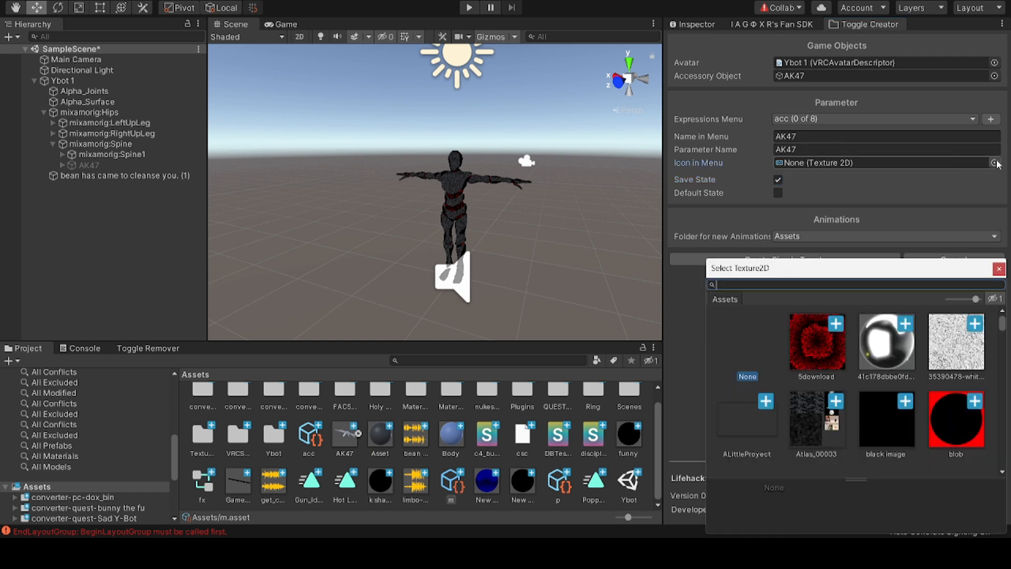
scroll(848, 431, down, 5)
scroll(848, 426, down, 10)
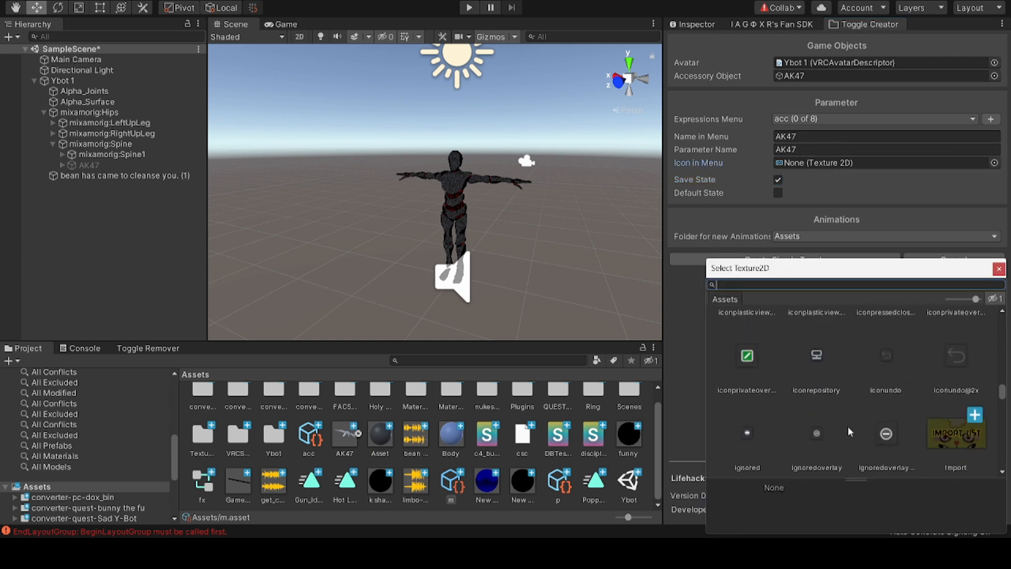
click(1002, 272)
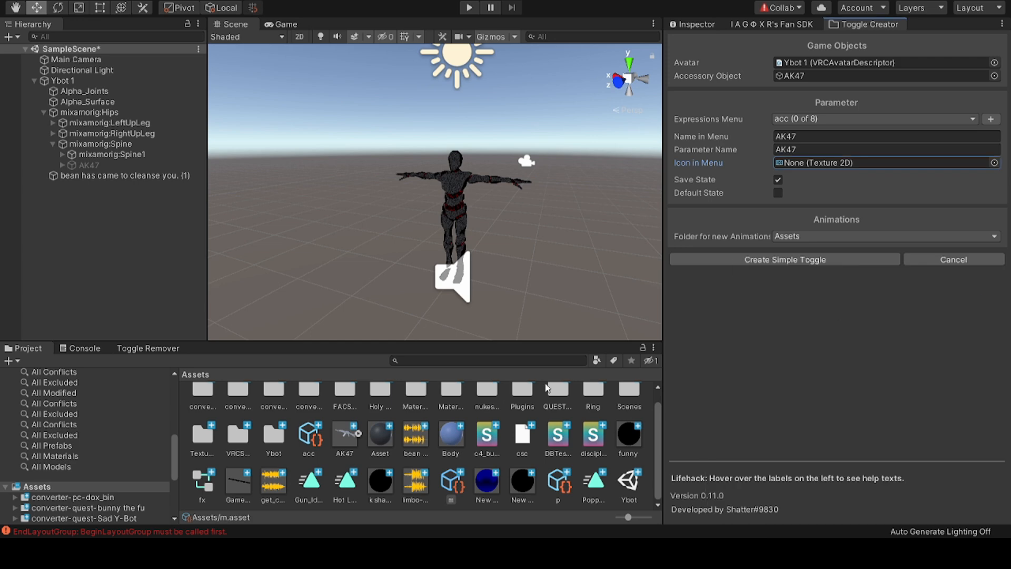
Step: Shrink the asset thumbnails, switch to File Explorer and open the unity photos folder
drag(629, 516, 624, 517)
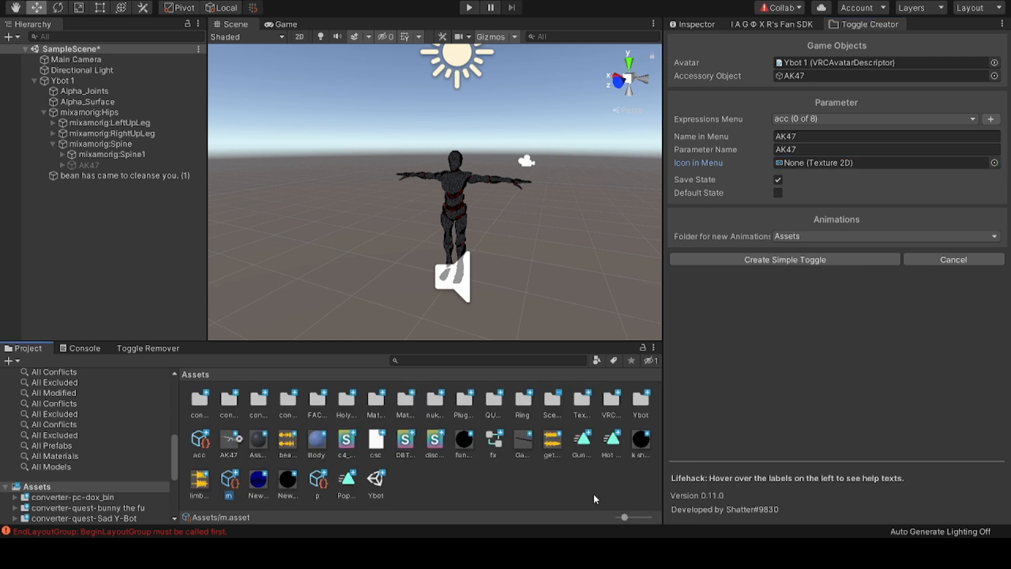
mouse_move(690, 513)
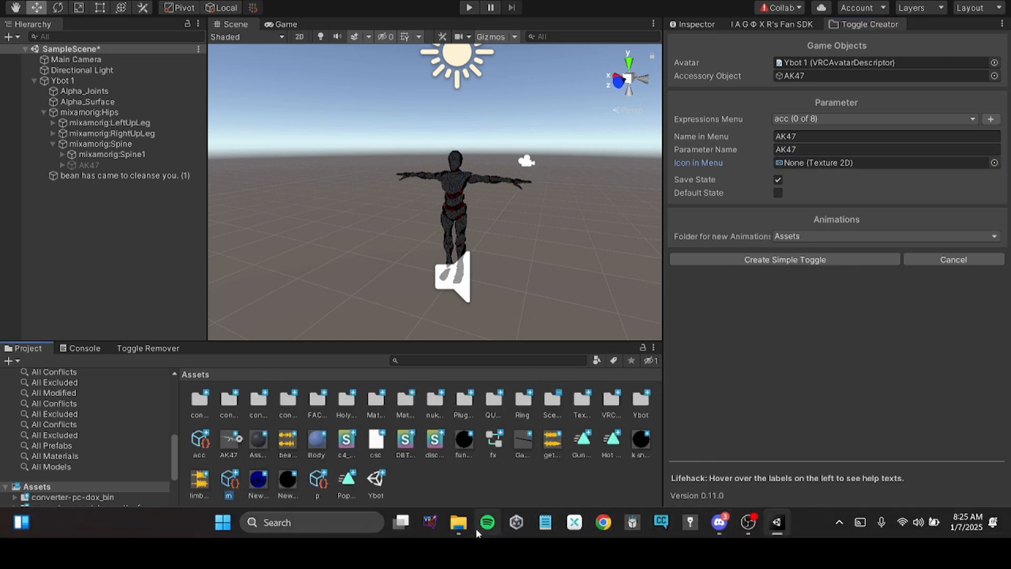
click(458, 522)
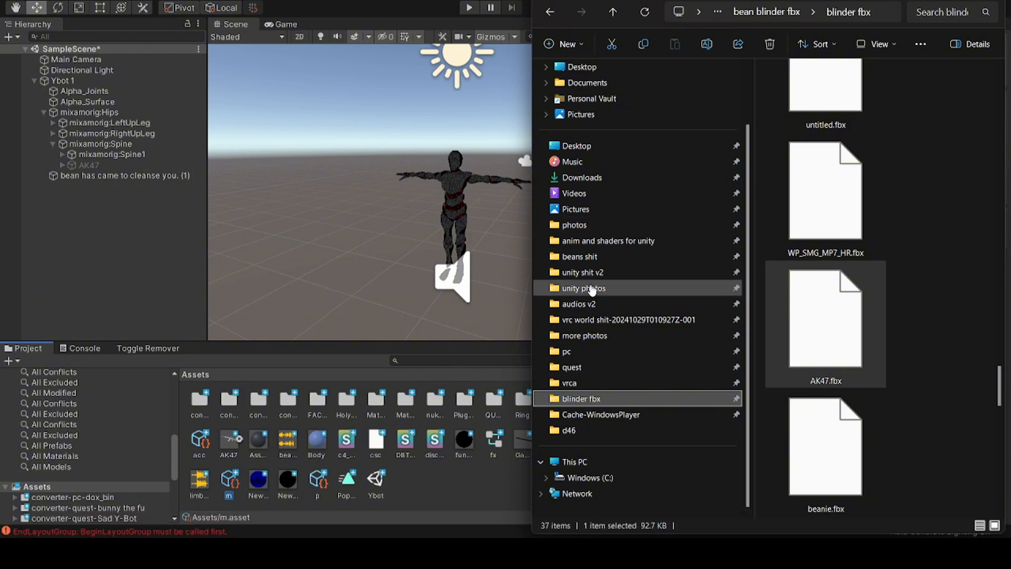
click(592, 289)
scroll(913, 226, down, 15)
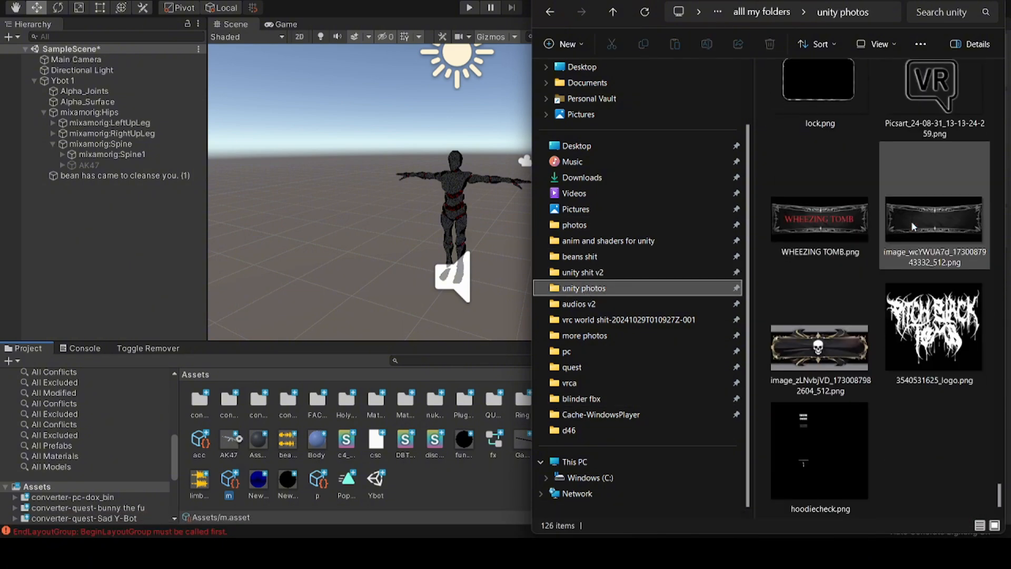
Step: Import the range of icon images starting from quest.png in unity photos into the Unity Assets folder
scroll(913, 226, up, 2)
click(815, 208)
scroll(813, 208, up, 5)
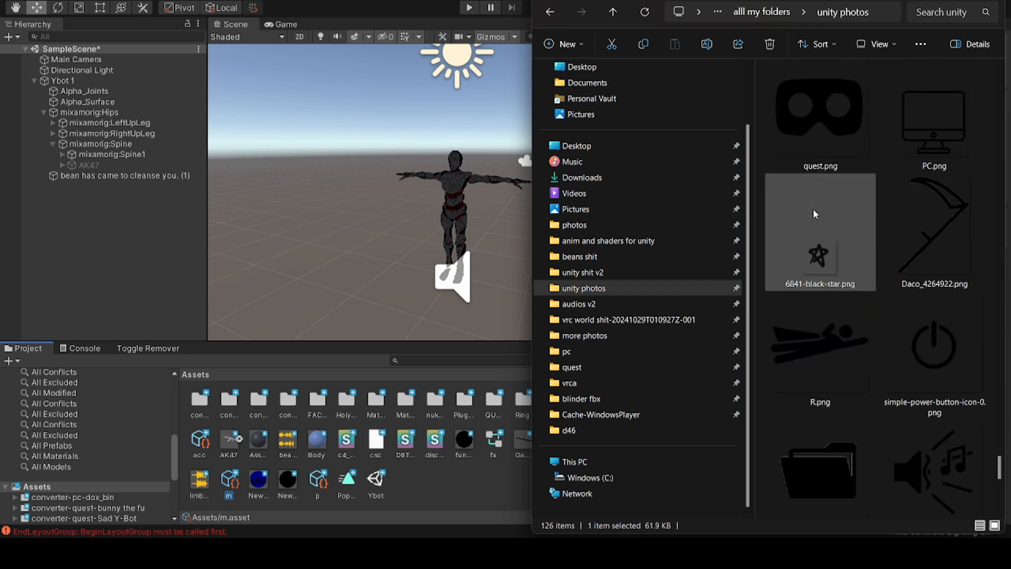
scroll(813, 209, up, 1)
click(816, 209)
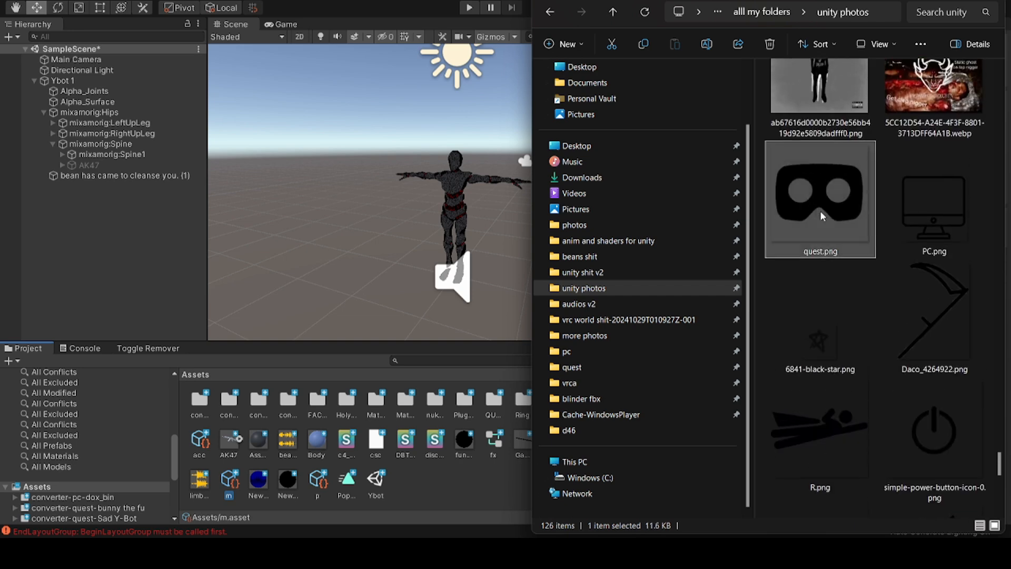
scroll(819, 210, down, 6)
shift+click(927, 316)
drag(816, 182, 437, 478)
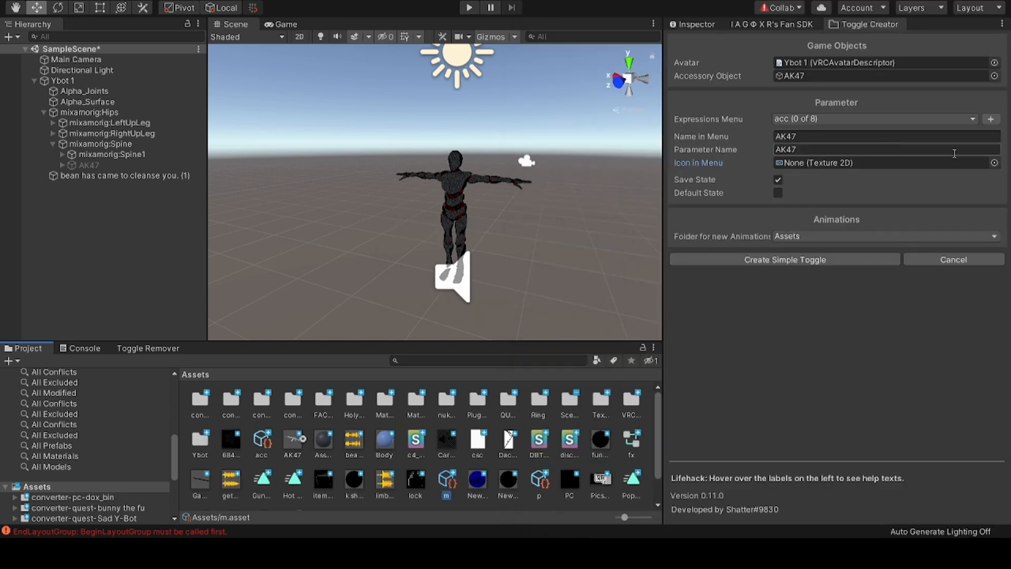
Step: Set the menu icon to 6841-black-star and create the simple AK47 toggle
click(994, 162)
text(6841)
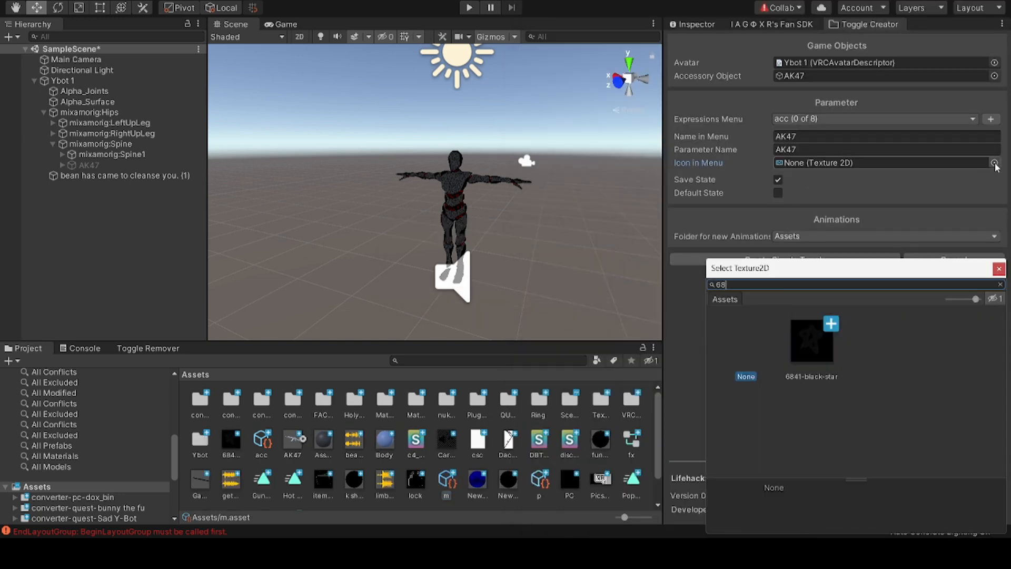
double_click(793, 339)
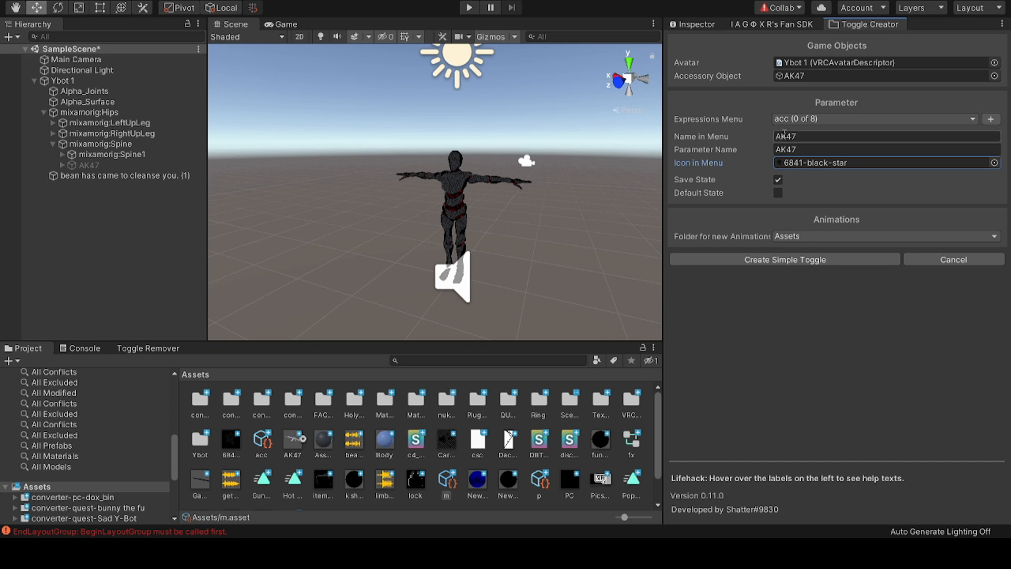
click(803, 260)
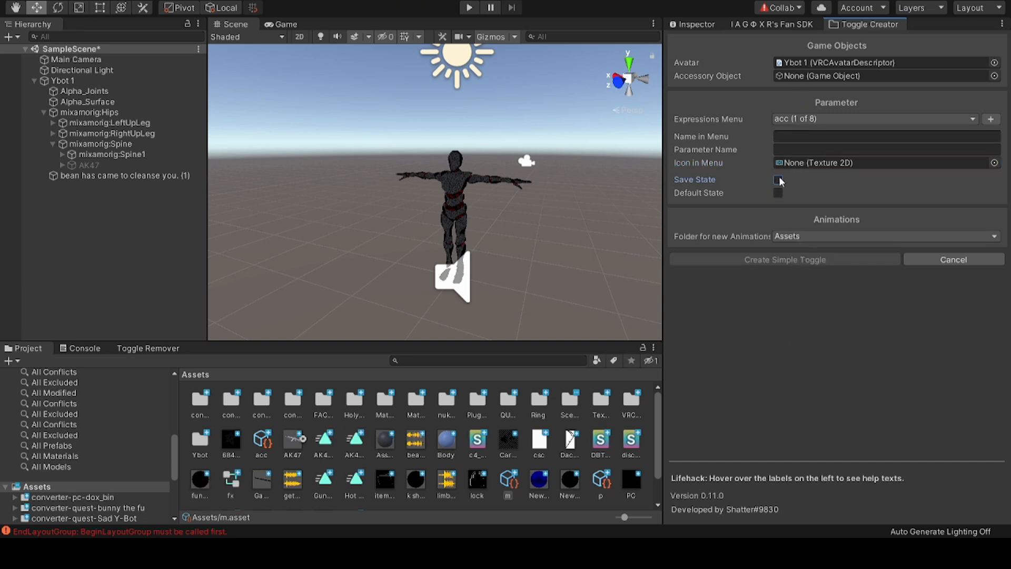
click(811, 120)
click(811, 120)
click(990, 119)
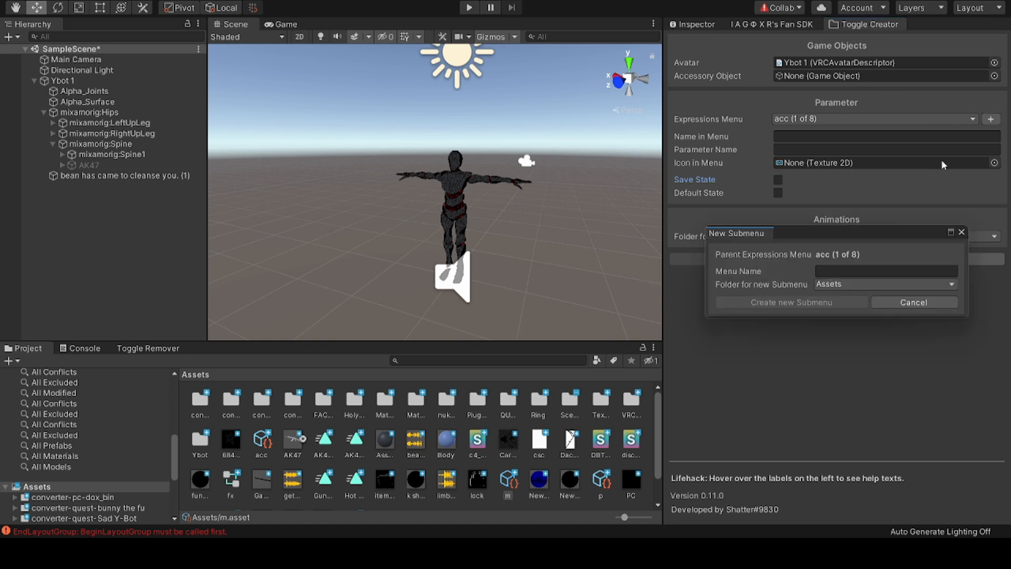
click(847, 270)
click(890, 302)
Step: Set the Toggle Creator's Expressions Menu to the root menu m
click(795, 117)
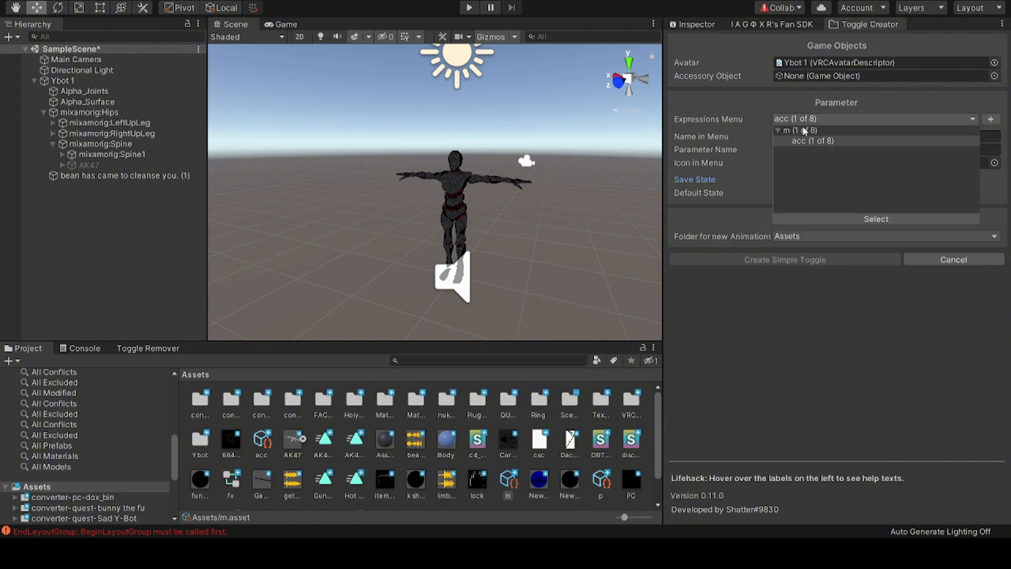
click(802, 131)
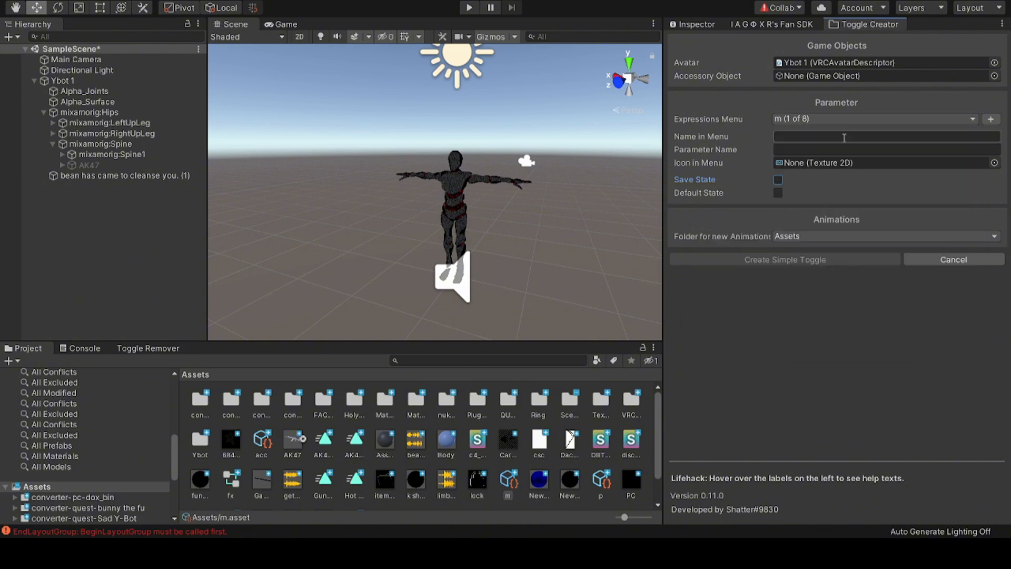
click(811, 121)
click(806, 128)
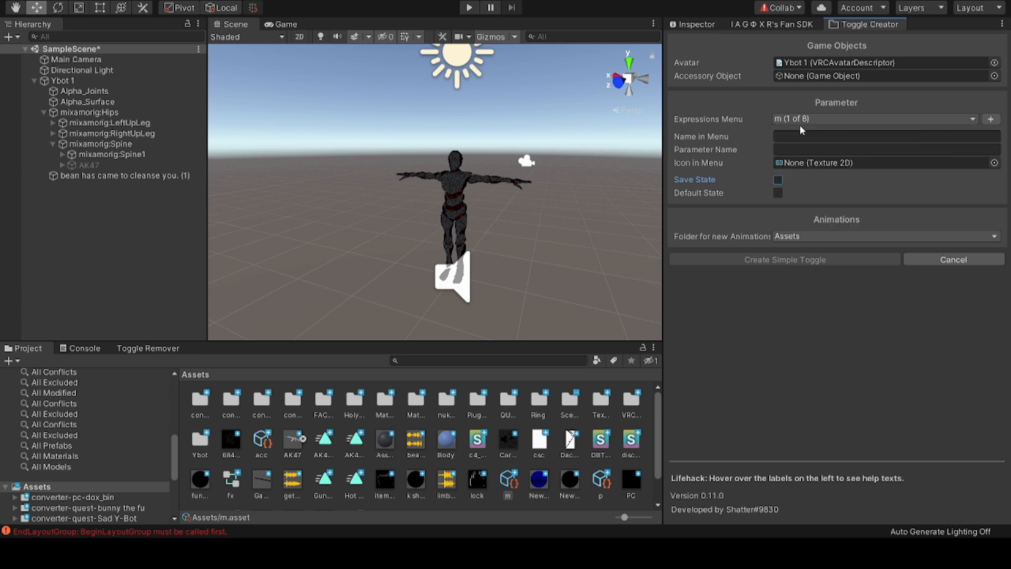
click(827, 120)
click(872, 119)
click(874, 120)
click(807, 129)
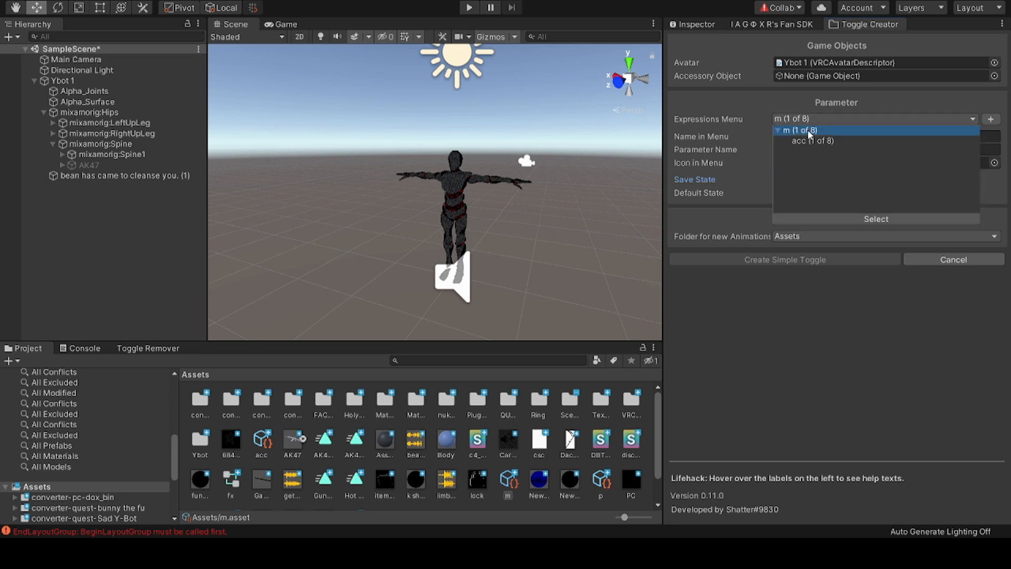
Step: Create a new submenu named crashers under the m expressions menu
click(986, 120)
click(841, 271)
text(c)
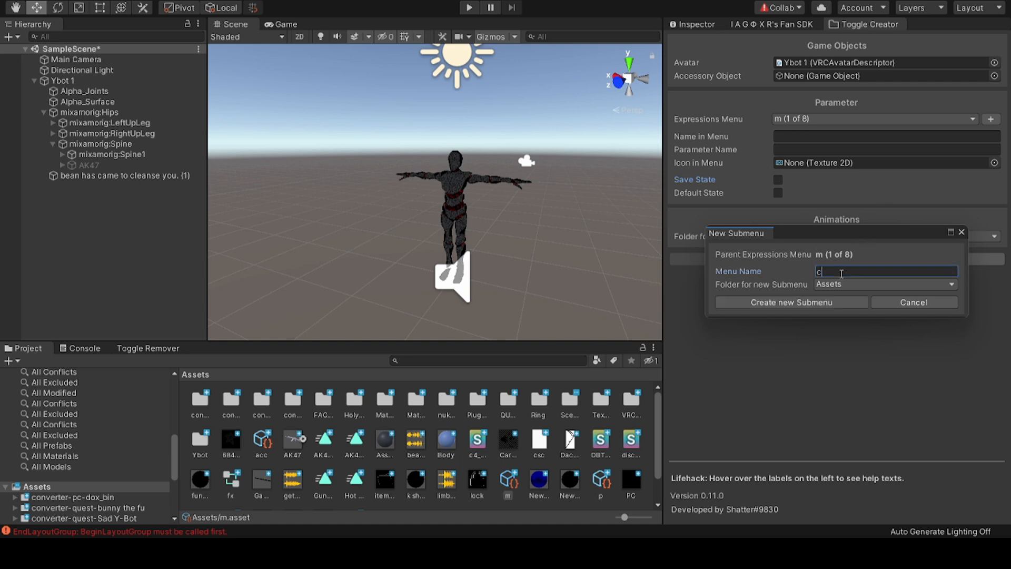
key(BackSpace)
key(BackSpace)
click(820, 305)
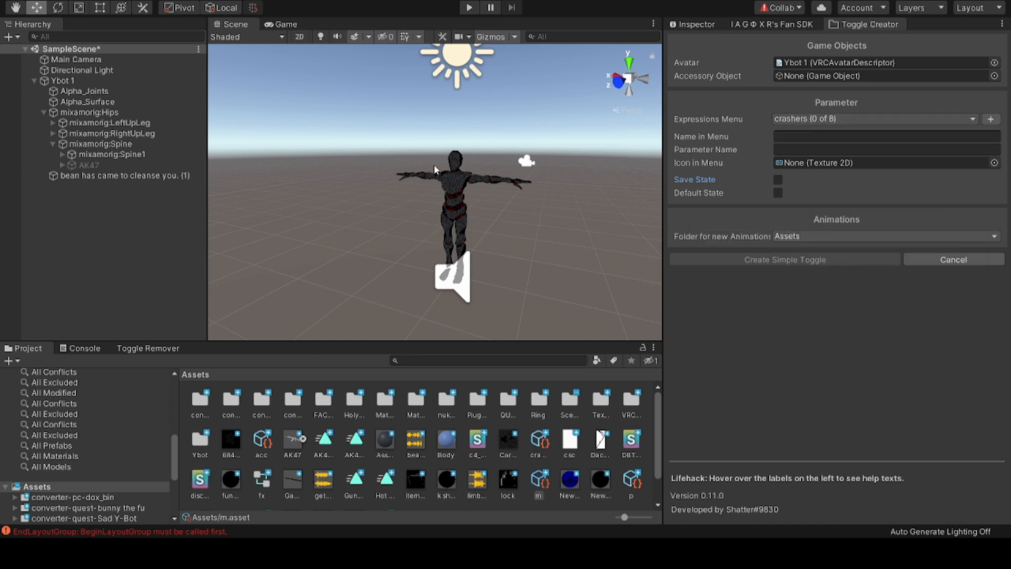
Step: Assign Atomic_bomb under mixamorig:Head as the Accessory Object and name the toggle "holy hukes" in the menu
click(62, 154)
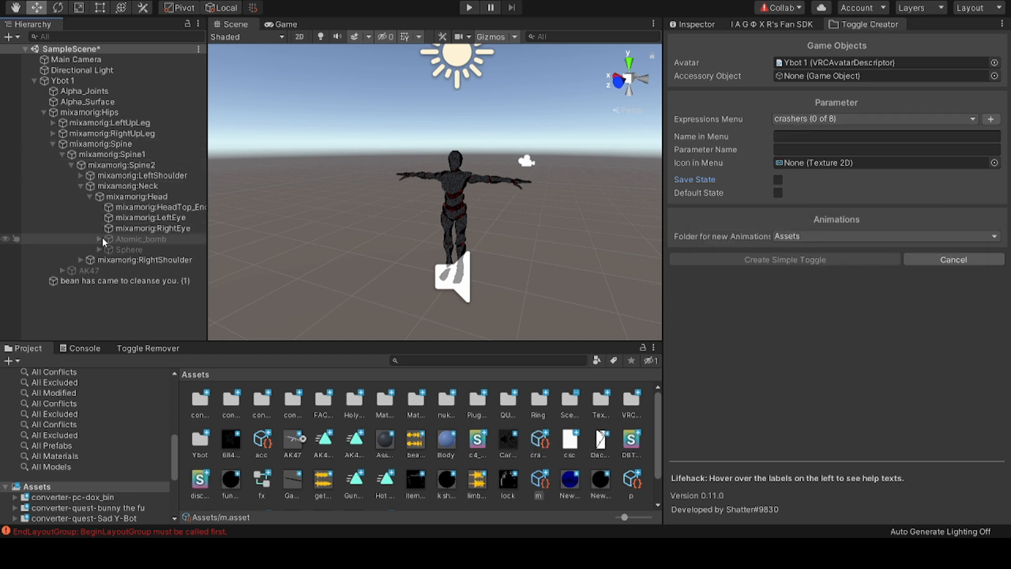
drag(115, 239, 806, 76)
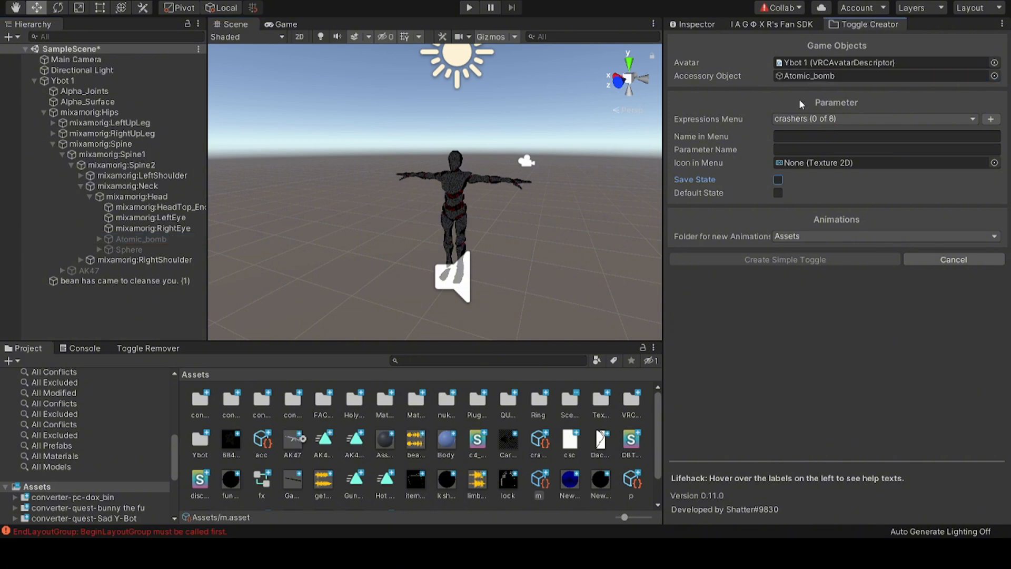
click(793, 137)
text(holy)
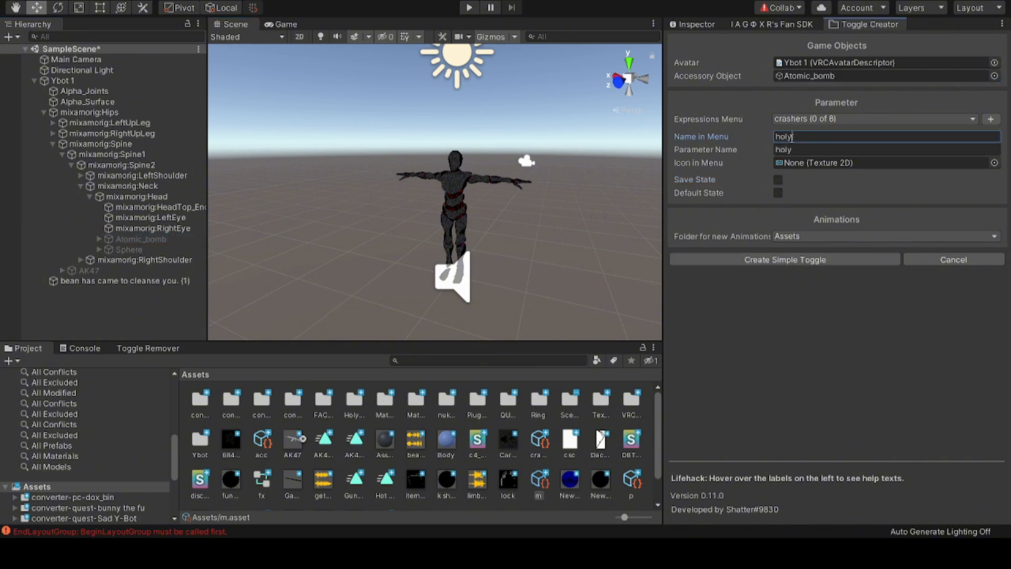
text( nhukes)
key(BackSpace)
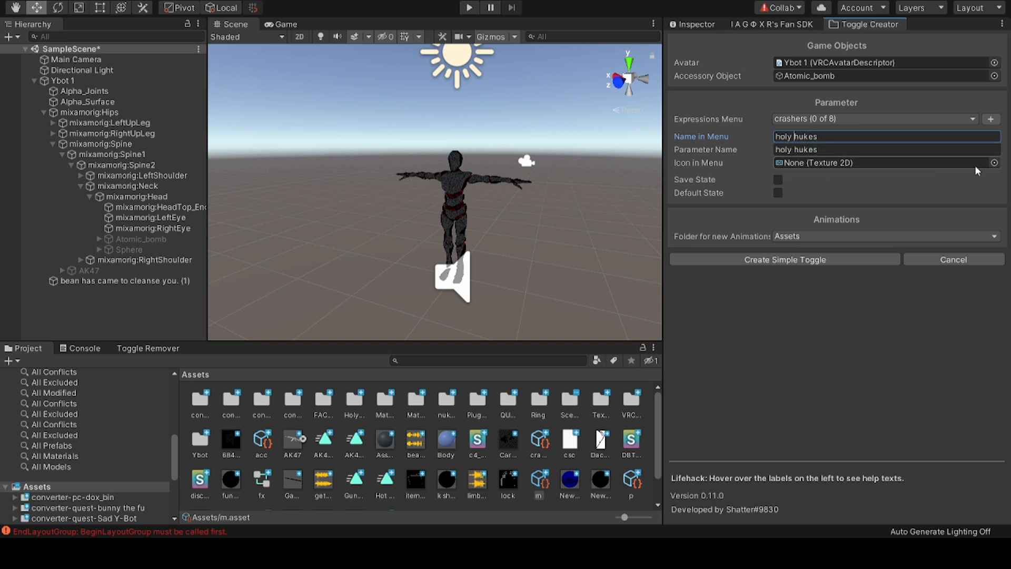
Step: Set the menu icon to PC and create the simple toggle for Atomic_bomb in the crashers menu
click(994, 163)
text(pc)
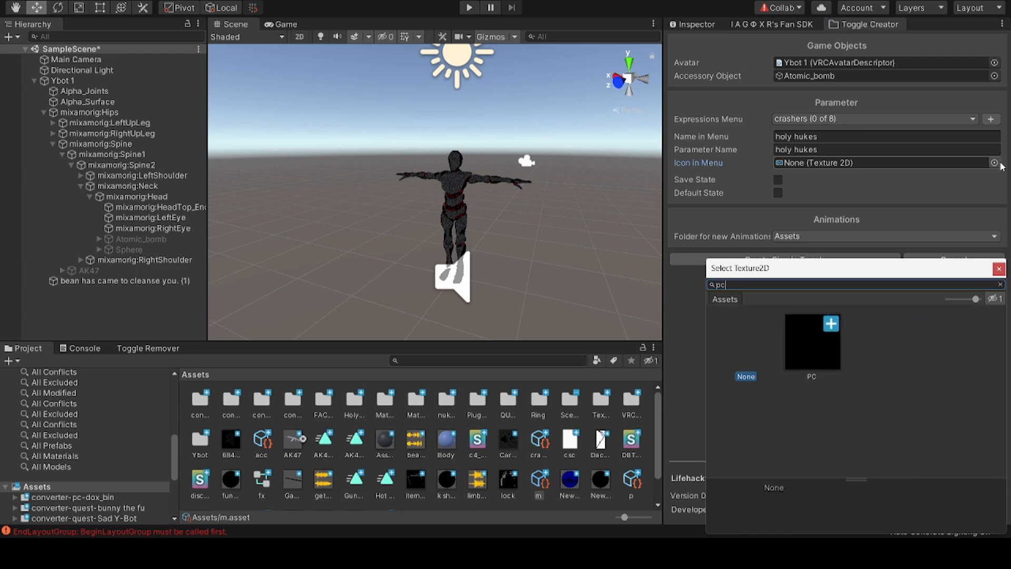
double_click(827, 332)
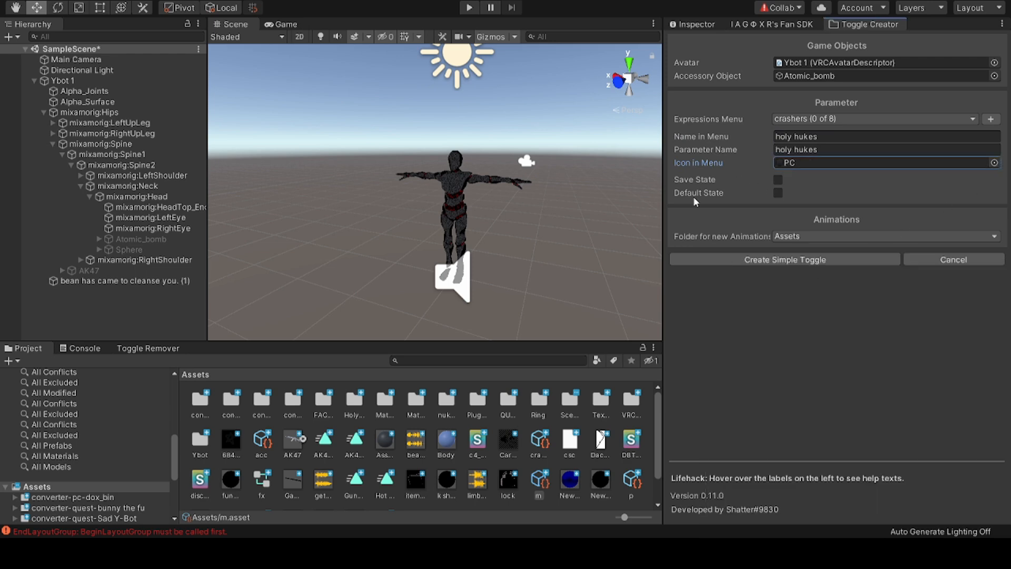
mouse_move(724, 179)
click(793, 261)
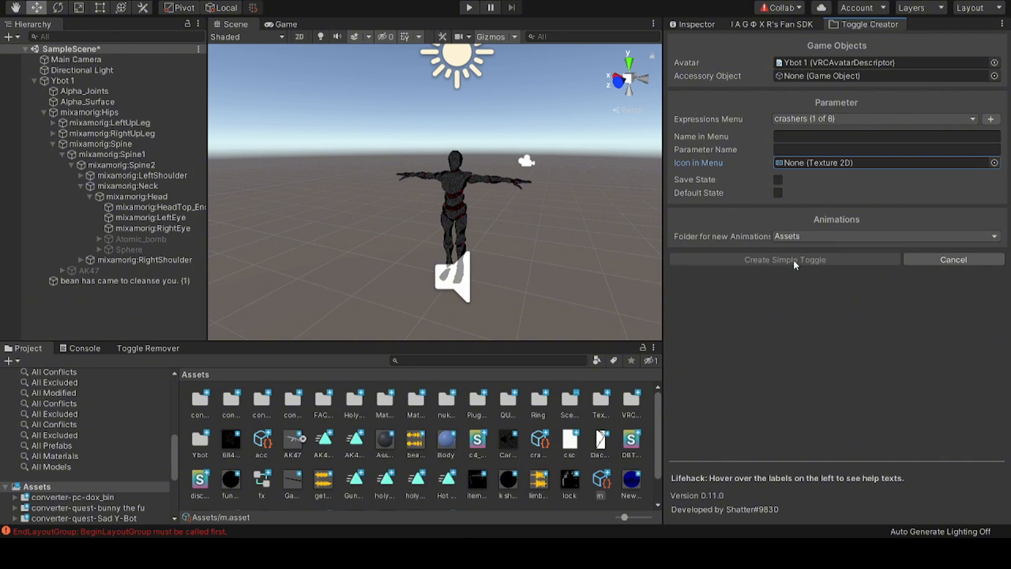
Step: Assign Sphere under mixamorig:Head as the Accessory Object and name the toggle "sphere" in the menu
drag(123, 247, 826, 75)
click(798, 136)
text(sp)
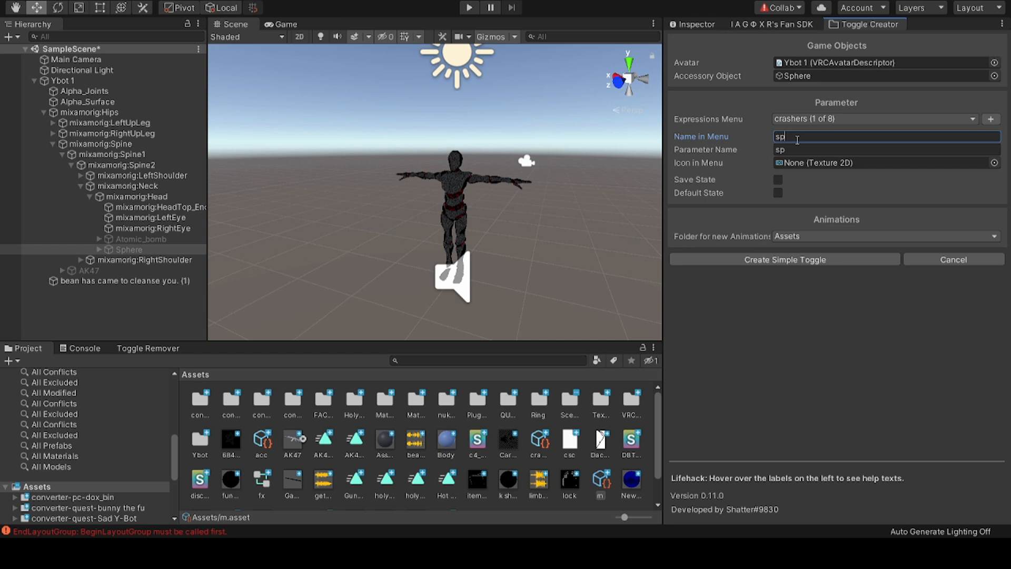
text(here)
Step: Set the sphere toggle's menu icon to PC and create the simple toggle
click(994, 162)
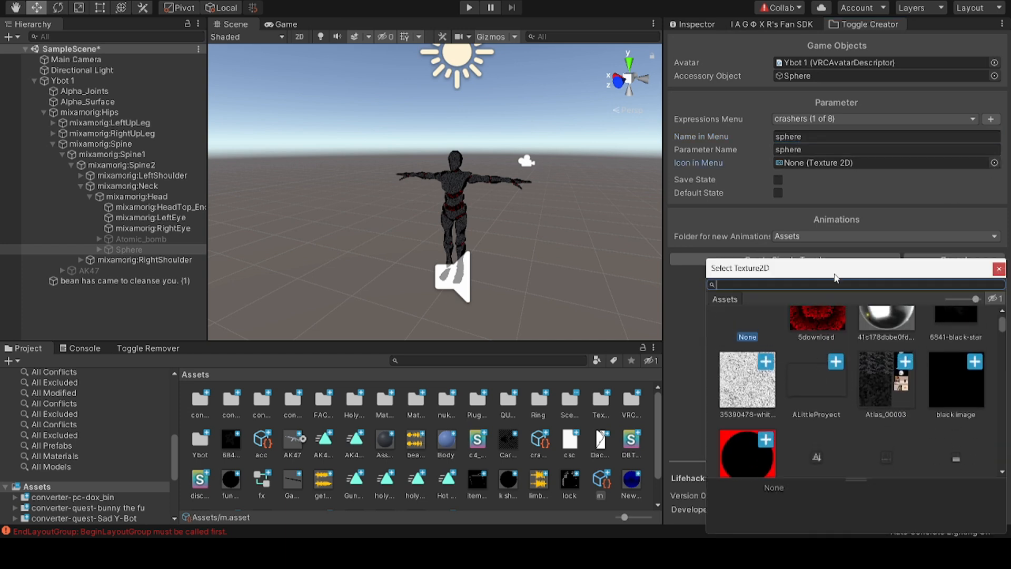
text(pc)
double_click(819, 350)
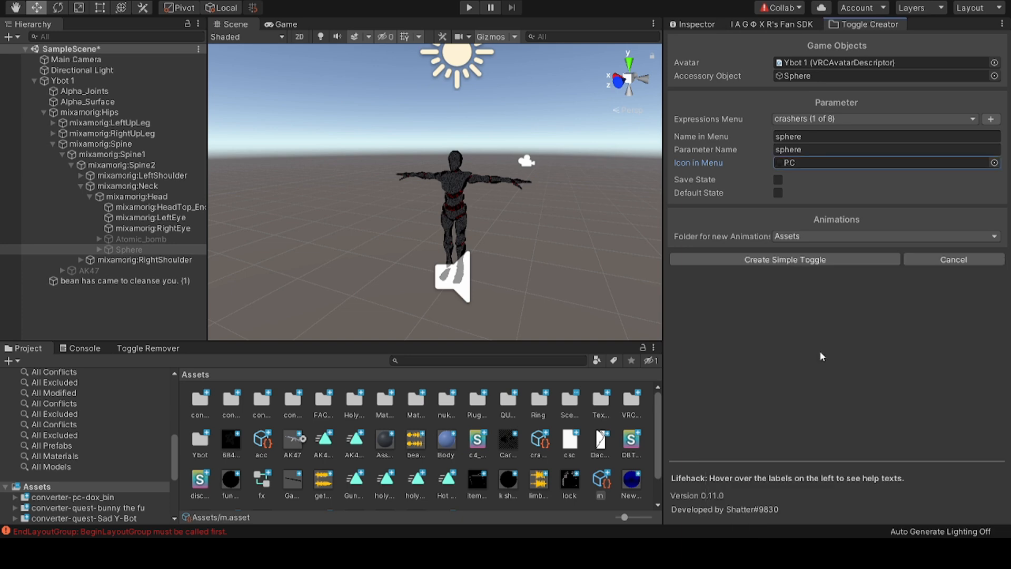
click(779, 260)
Step: Switch to File Explorer, search the unity shit v2 folder for "new", and import new clapsz.unitypackage into the Unity project
scroll(526, 442, down, 1)
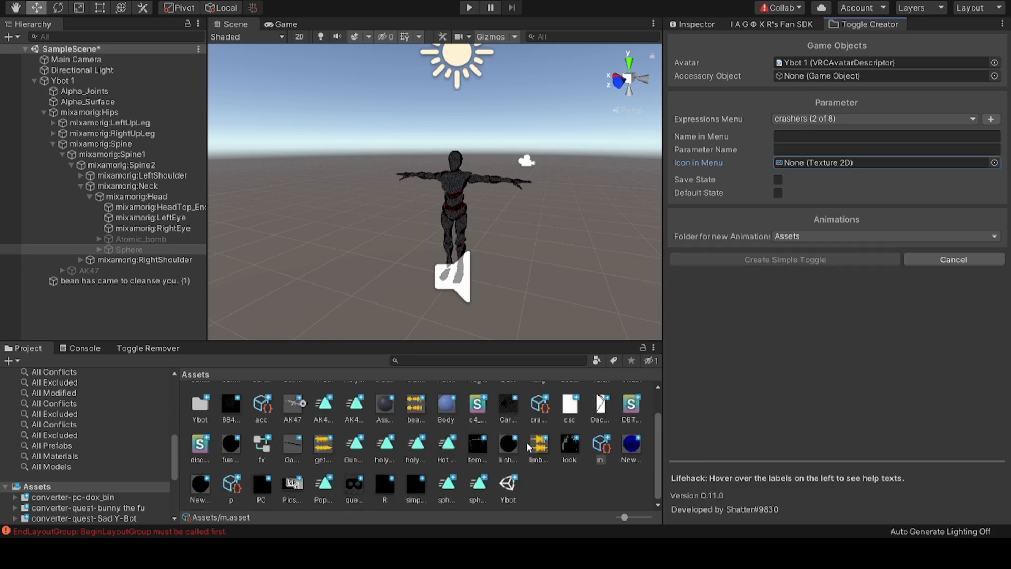
mouse_move(733, 524)
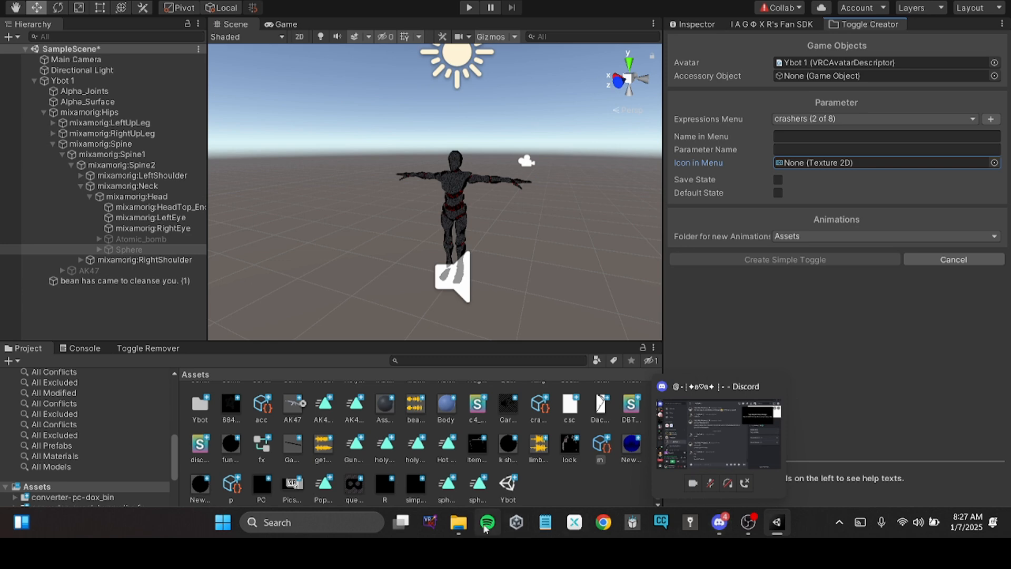
click(459, 522)
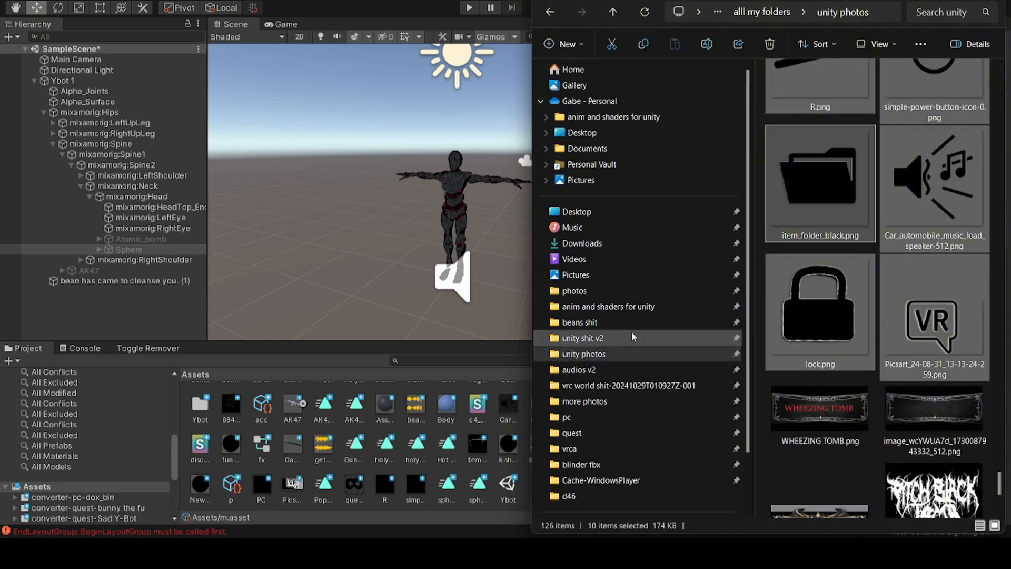
click(620, 337)
click(917, 16)
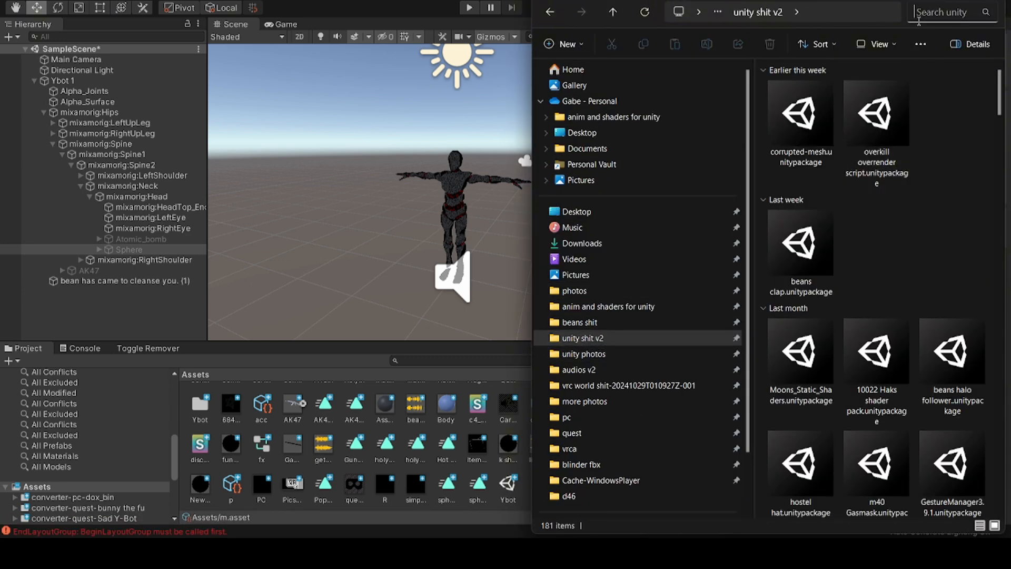
text(be)
key(BackSpace)
key(BackSpace)
text(new)
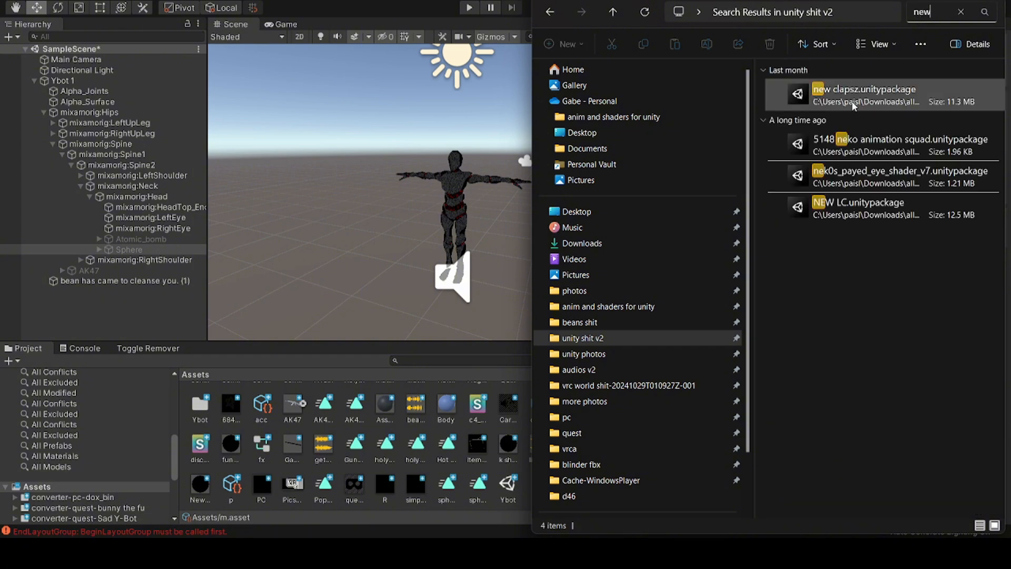
drag(854, 105, 247, 469)
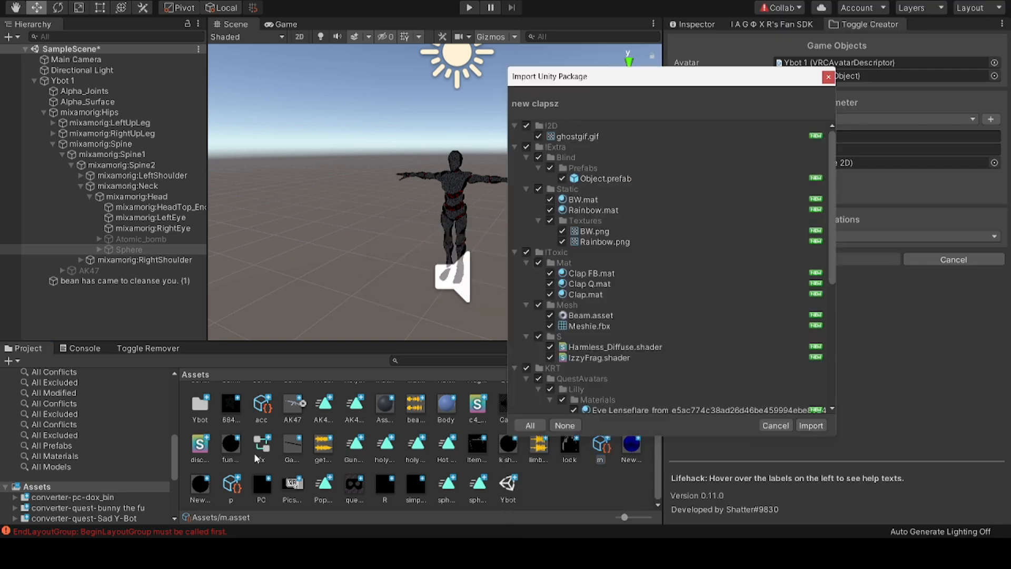
click(811, 426)
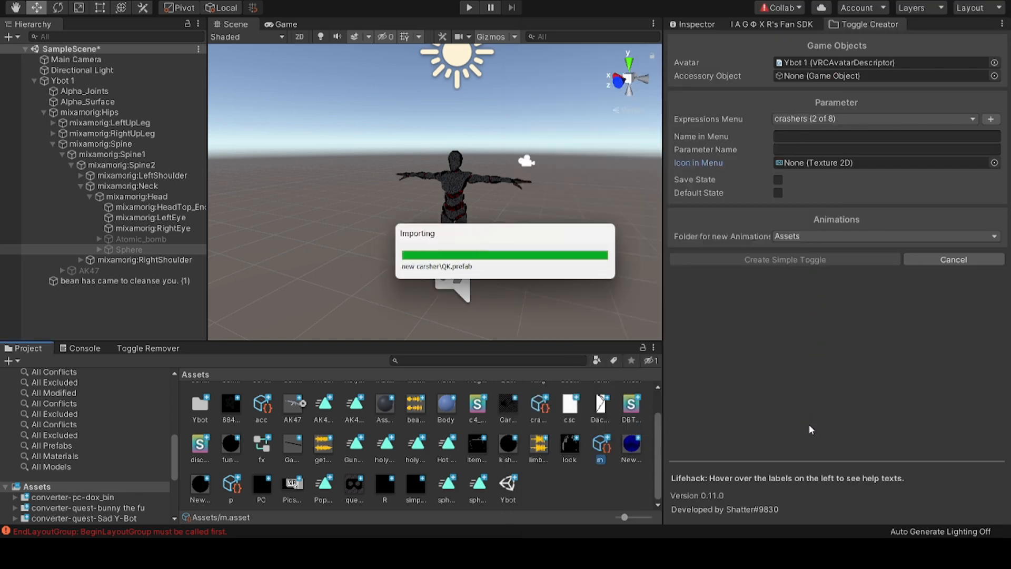
Step: Enlarge the project's asset thumbnails and open the new carsher folder
scroll(540, 448, down, 1)
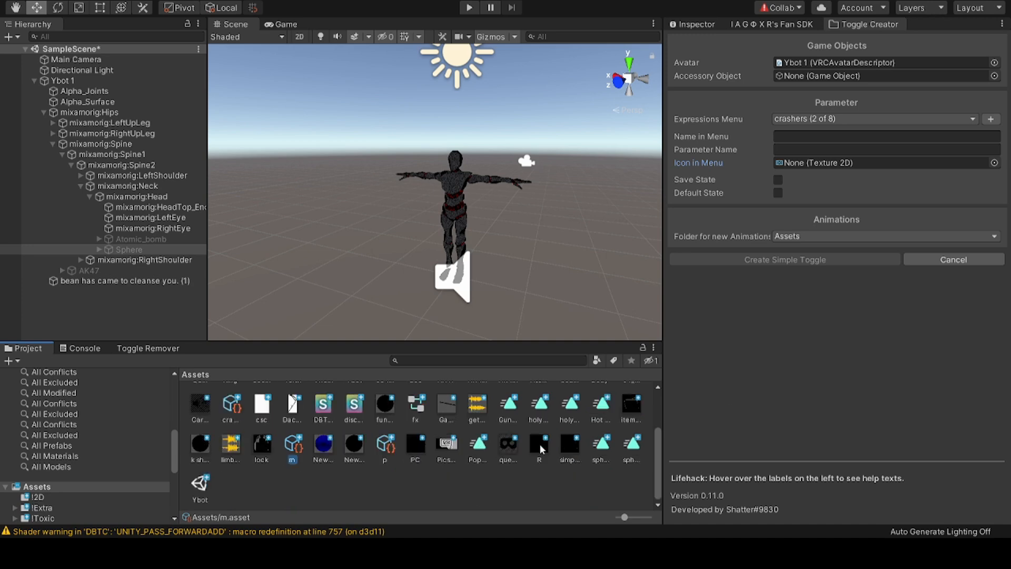
click(618, 517)
click(683, 527)
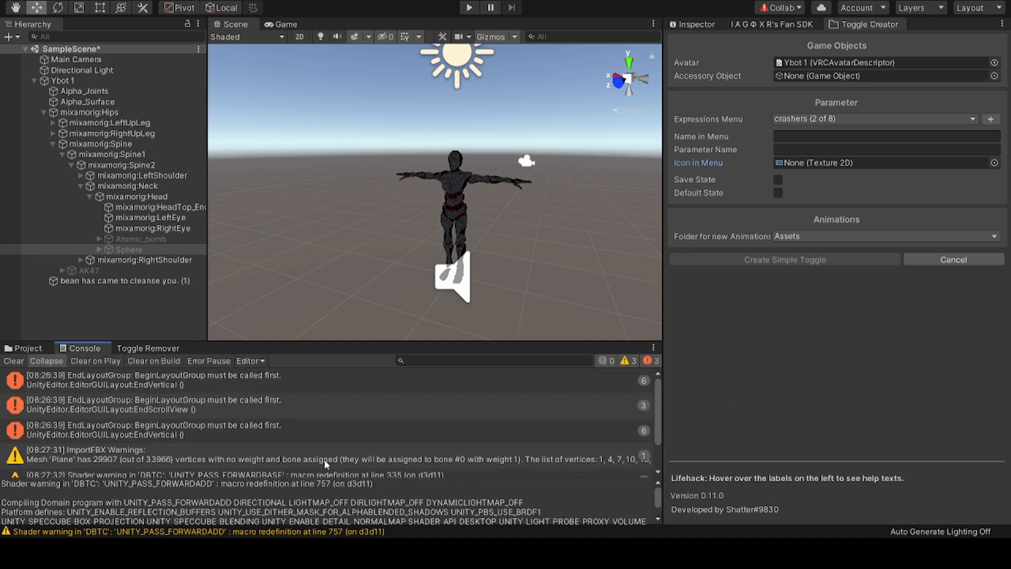
click(327, 472)
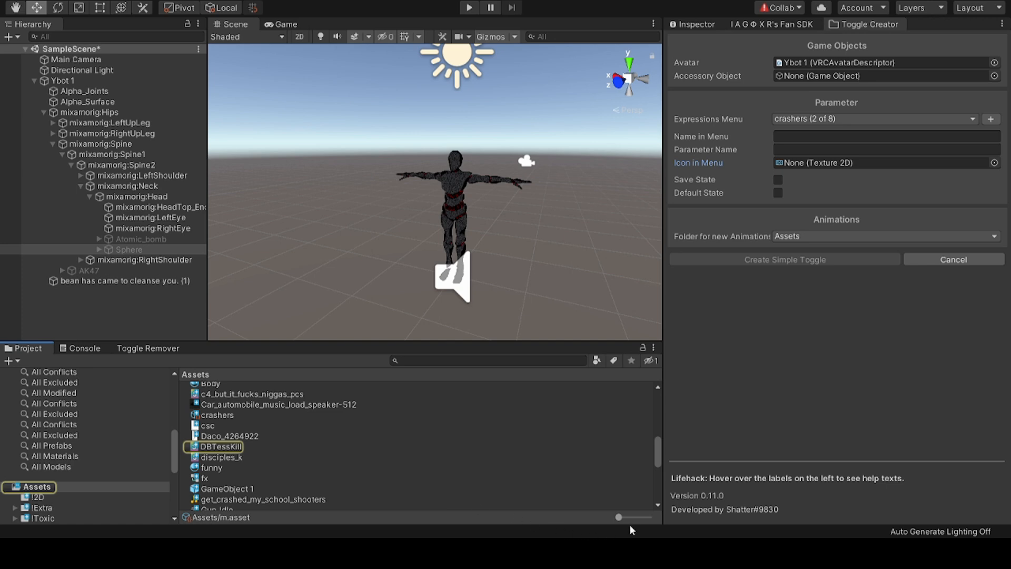
click(633, 517)
scroll(485, 457, down, 5)
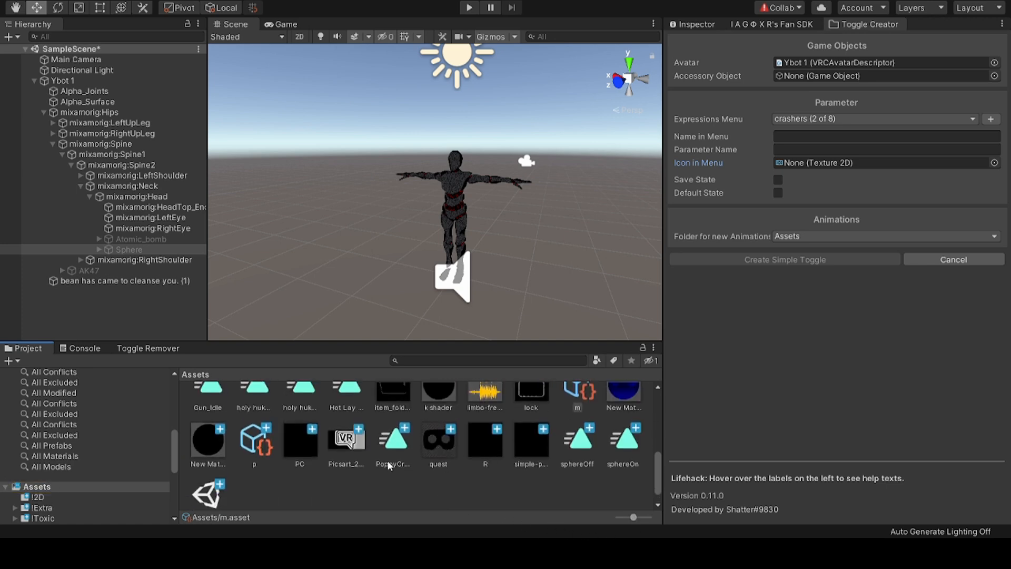
scroll(387, 464, down, 1)
scroll(167, 488, down, 5)
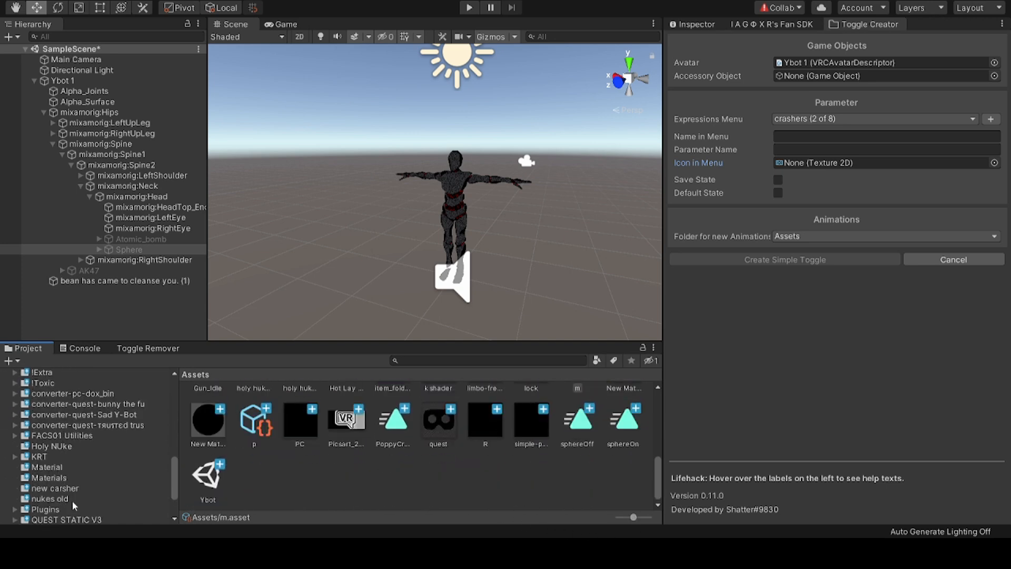
click(62, 489)
Step: Add the QK and QL prefabs to the scene and parent them under mixamorig:Head
click(380, 406)
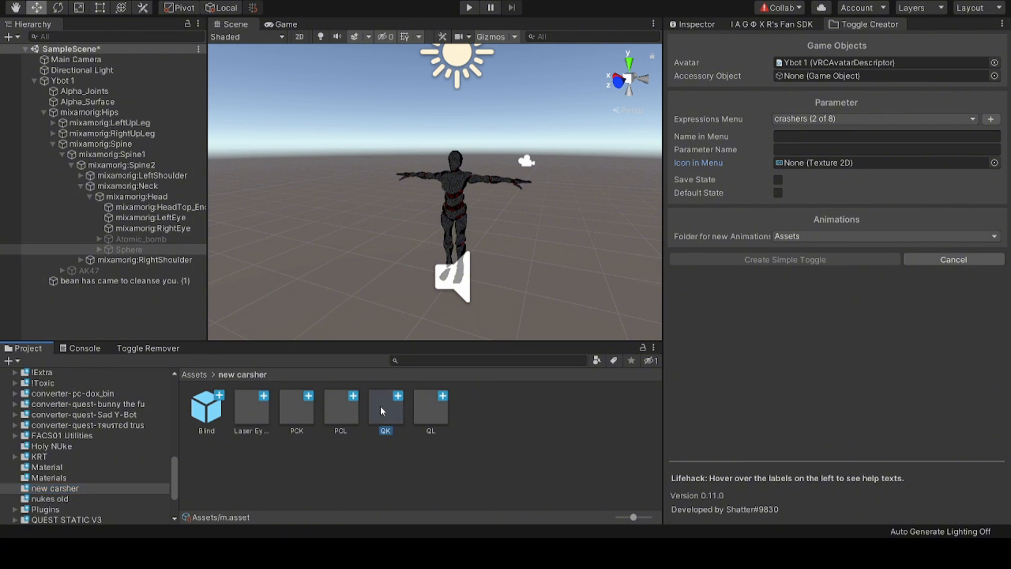
shift+click(432, 409)
drag(390, 414, 157, 320)
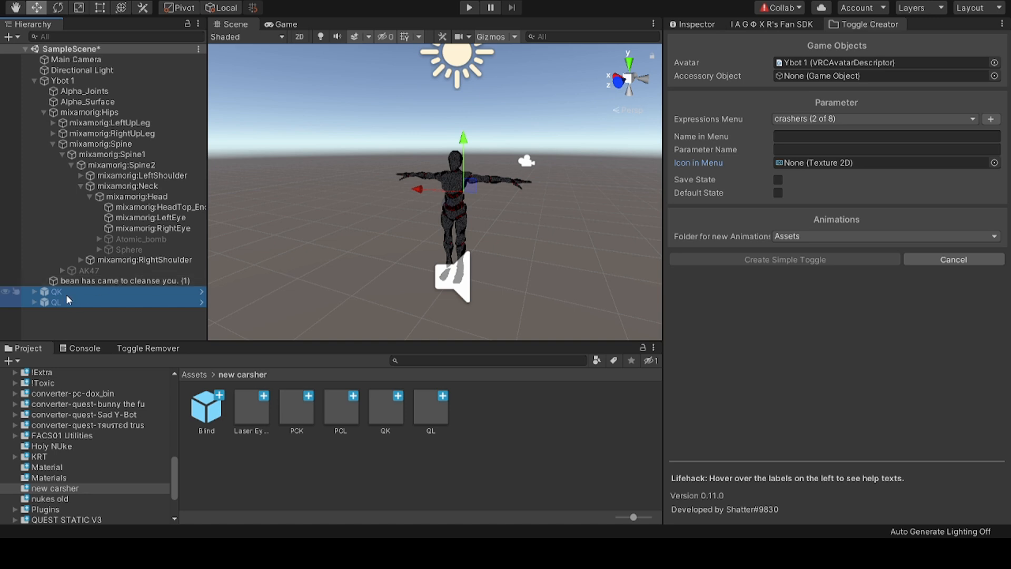
drag(158, 202, 158, 202)
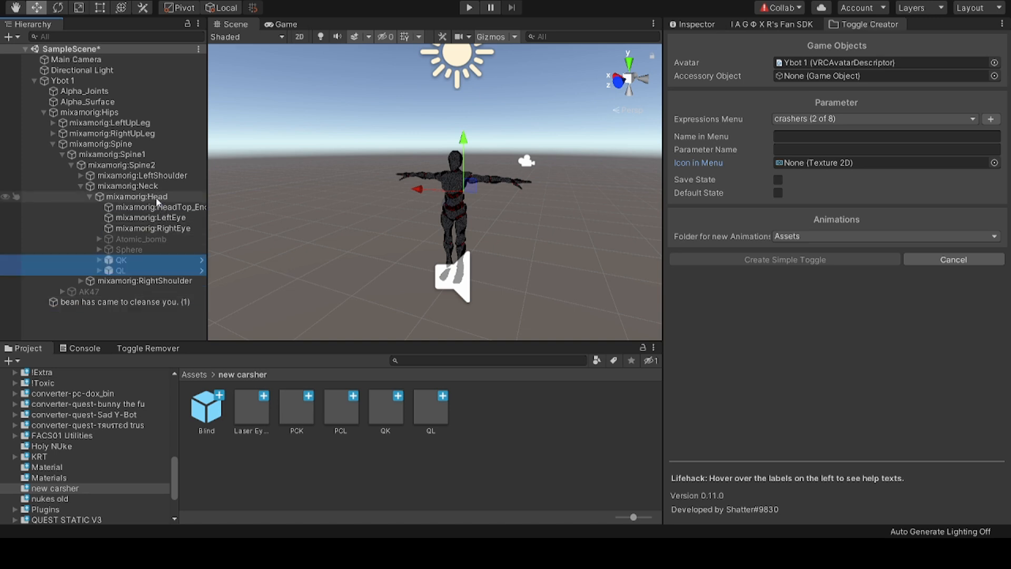
Step: Try to move QK and QL along the Z axis, with the transform handle position set to Center
alt+drag(301, 223, 65, 237)
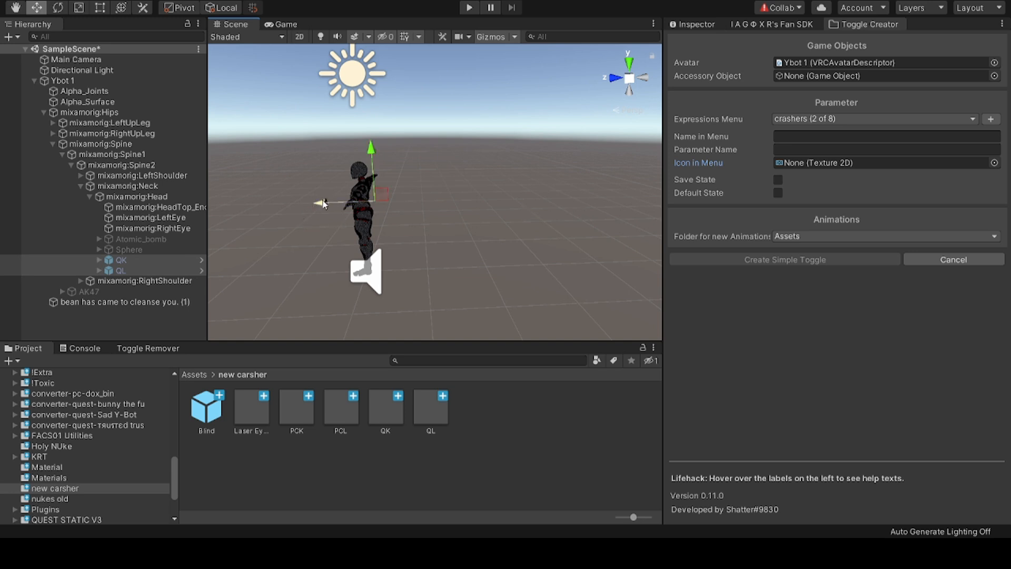
click(311, 260)
click(149, 268)
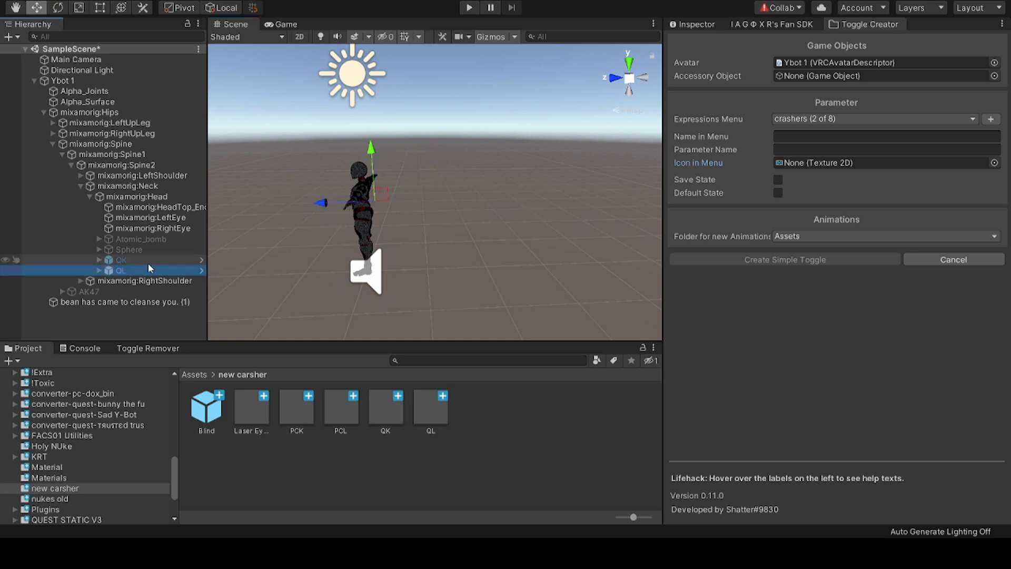
ctrl+click(147, 260)
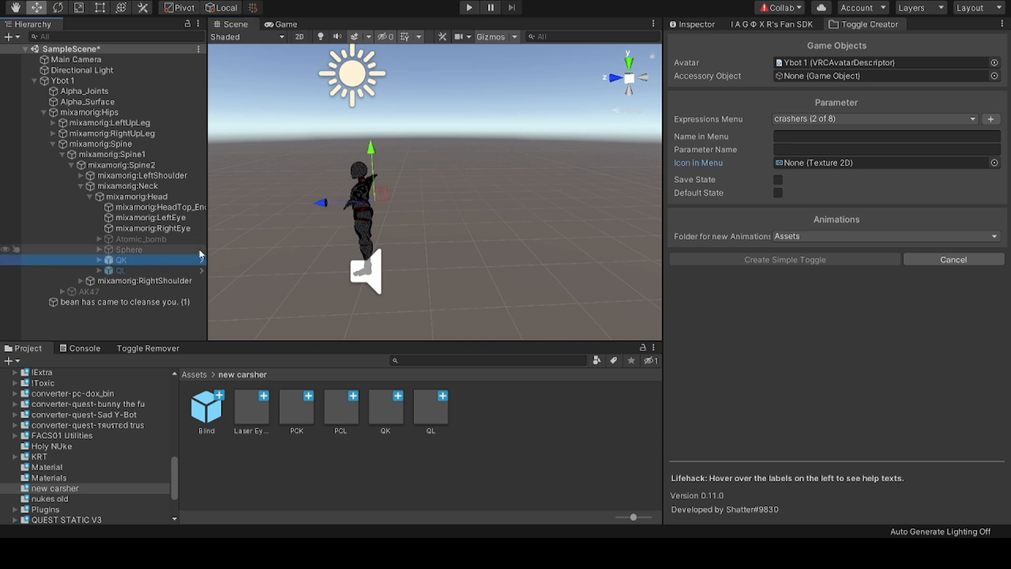
click(353, 205)
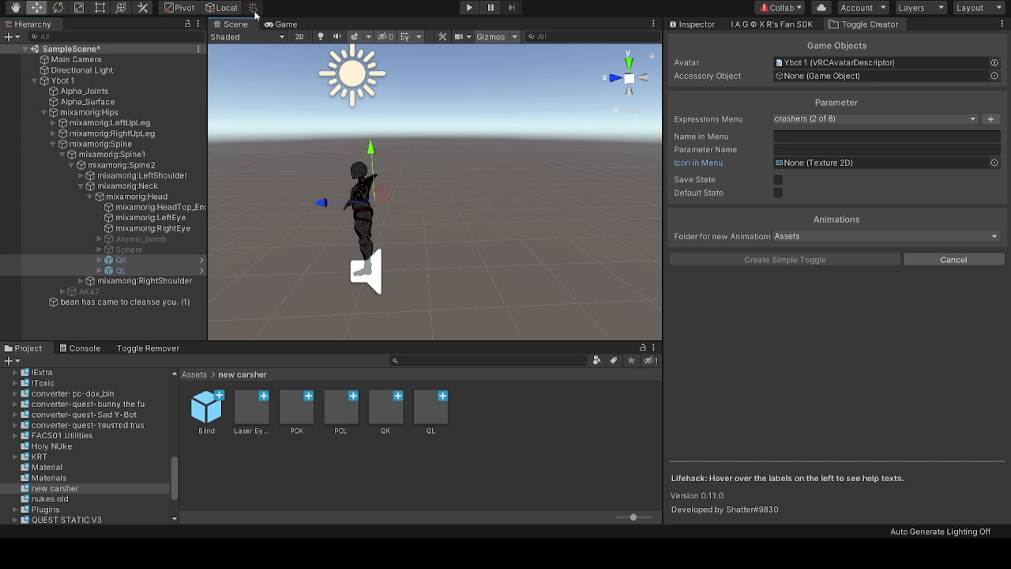
click(179, 7)
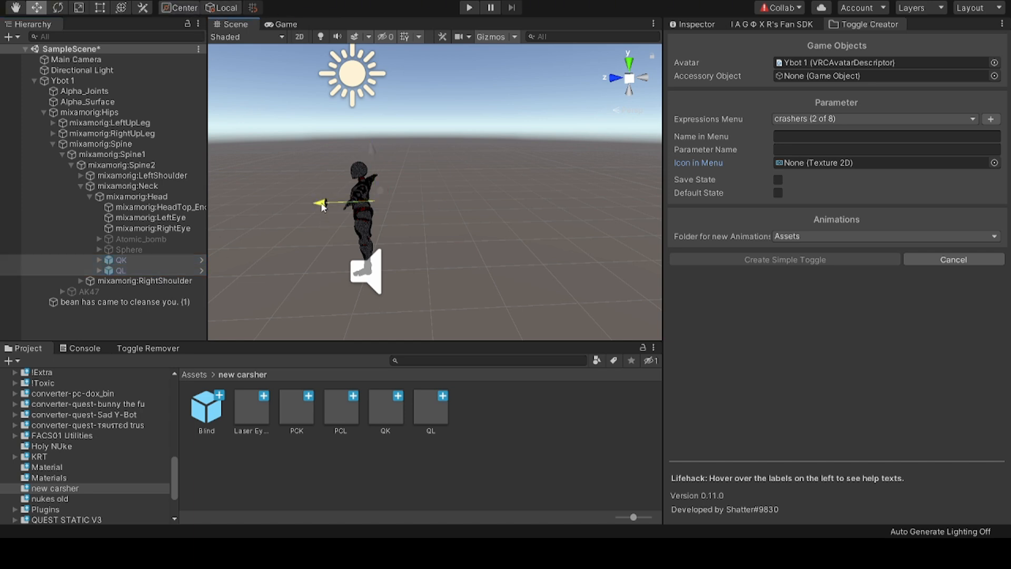
click(340, 248)
Step: Delete QK and QL from under mixamorig:Head
click(179, 260)
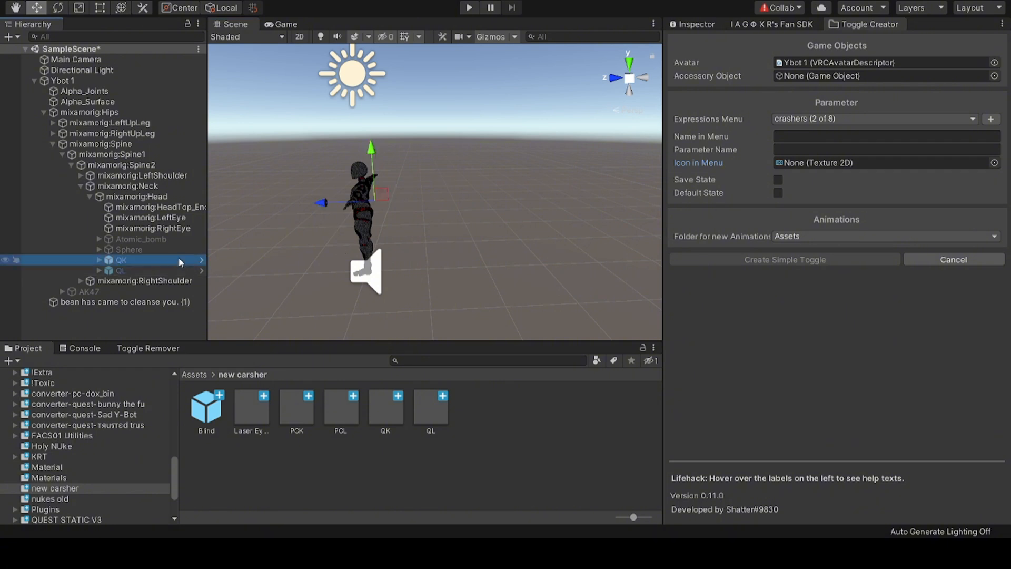
click(321, 206)
ctrl+click(150, 268)
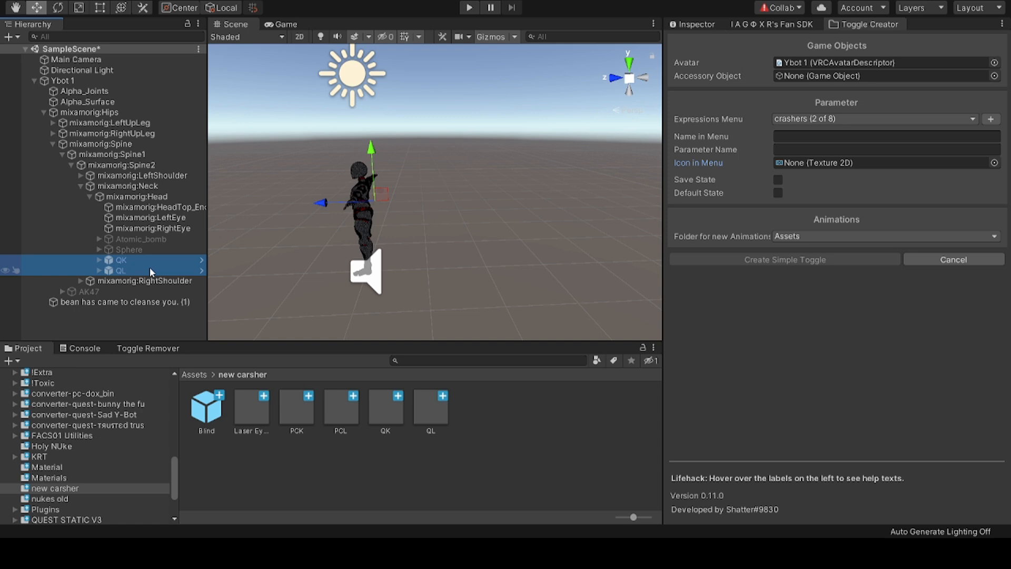
key(Delete)
Step: Add the QK and QL prefabs at the scene's root level and try to move them along the Z axis
click(387, 404)
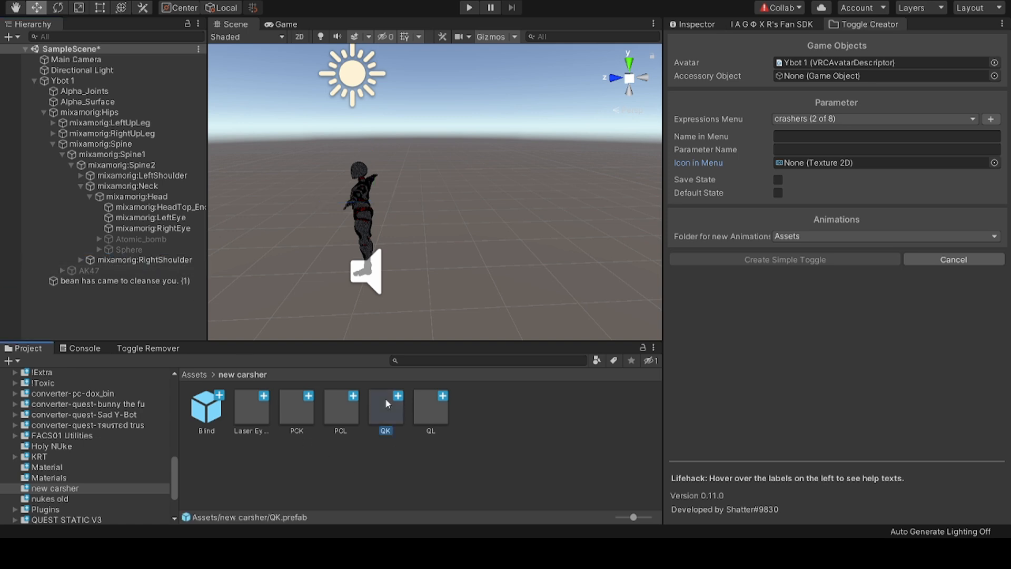
drag(386, 406, 105, 308)
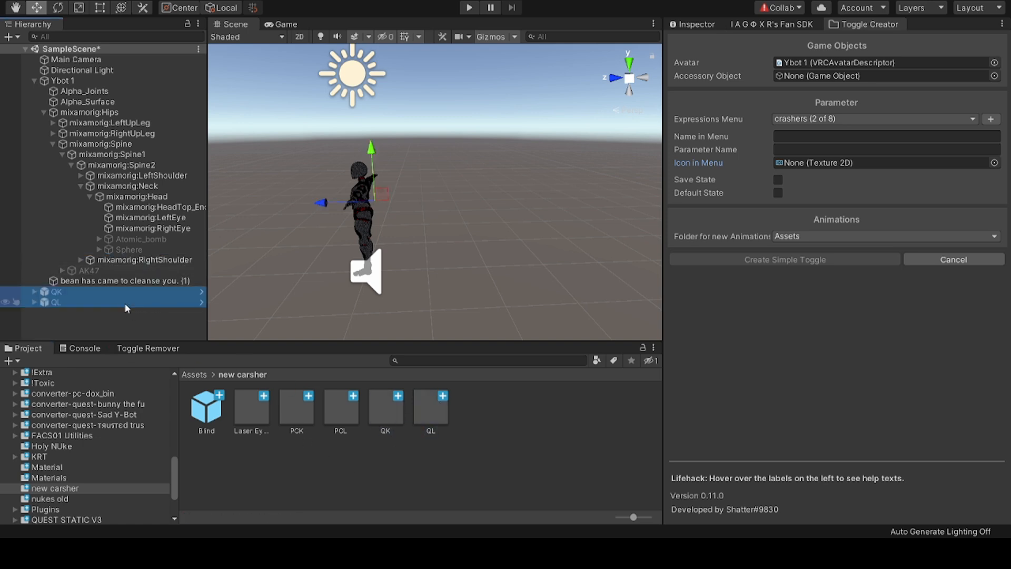
key(alt)
key(w)
right_drag(403, 239, 434, 163)
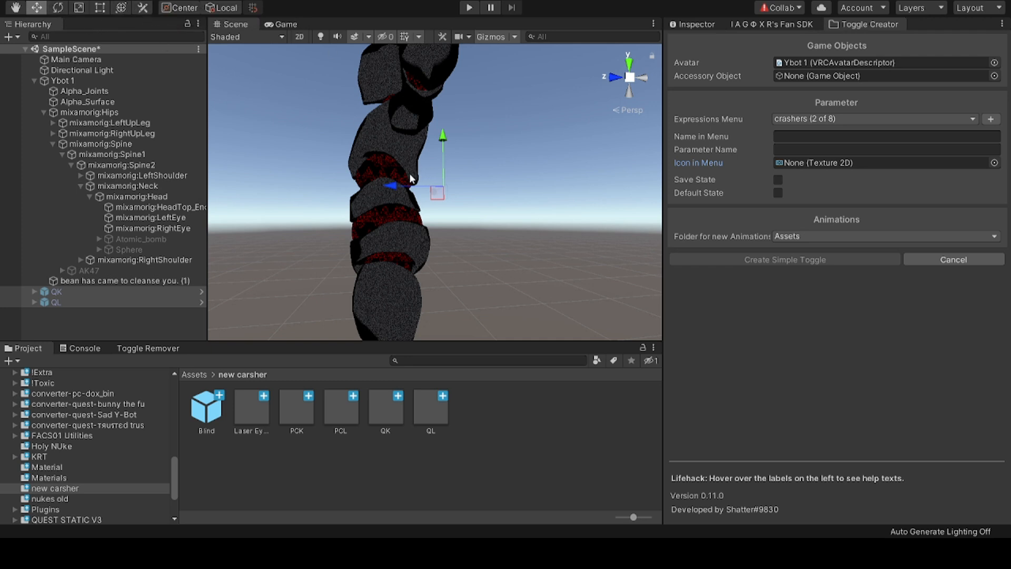
drag(389, 189, 478, 176)
Step: Reselect QK and QL at the scene root and set the transform handle position to Pivot
click(18, 7)
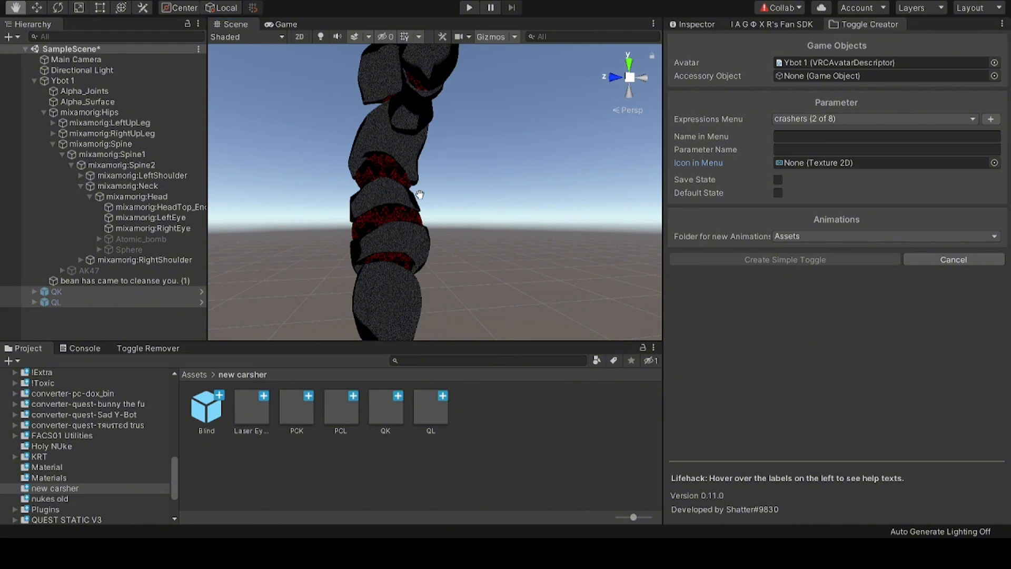
scroll(479, 237, down, 5)
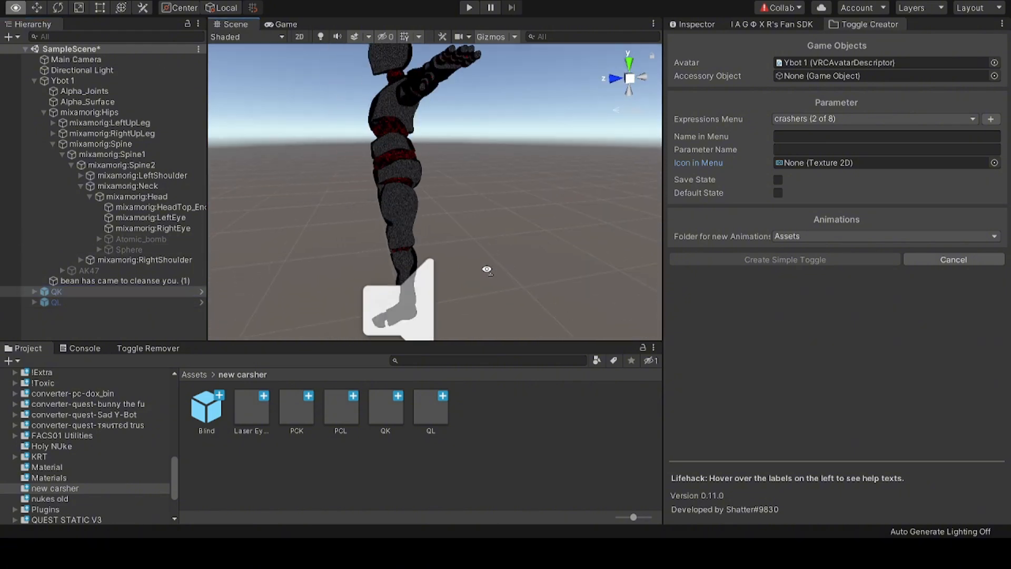
click(46, 312)
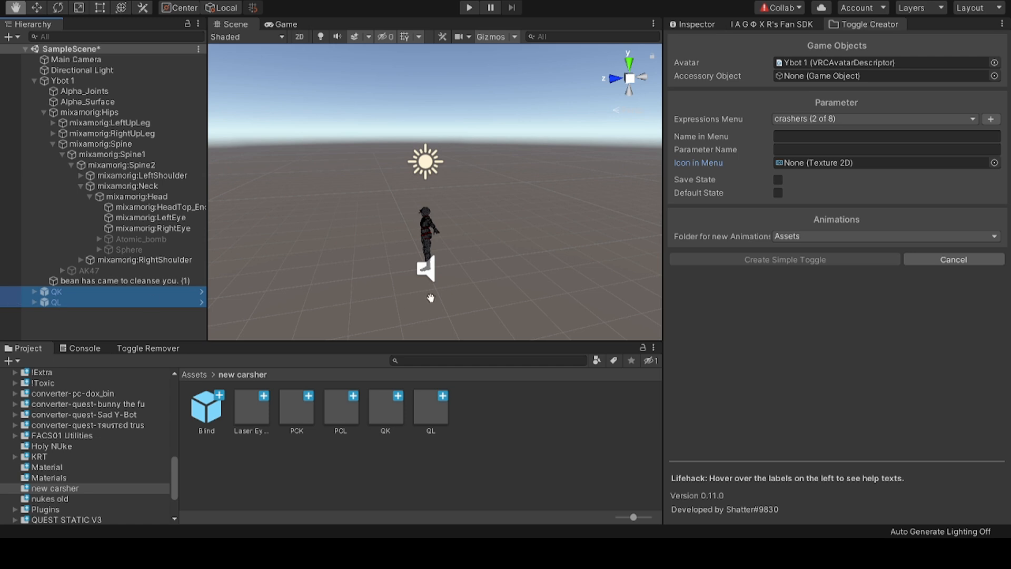
click(179, 7)
click(221, 8)
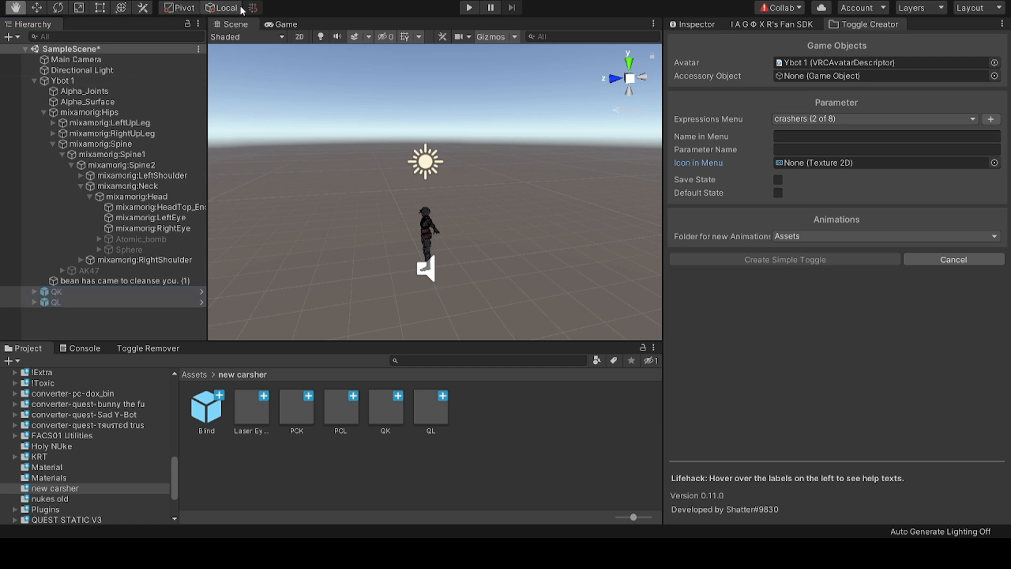
Step: Try to move QK and QL using the Center handle position and Local rotation, and toggle the scene view effects off and on
click(37, 8)
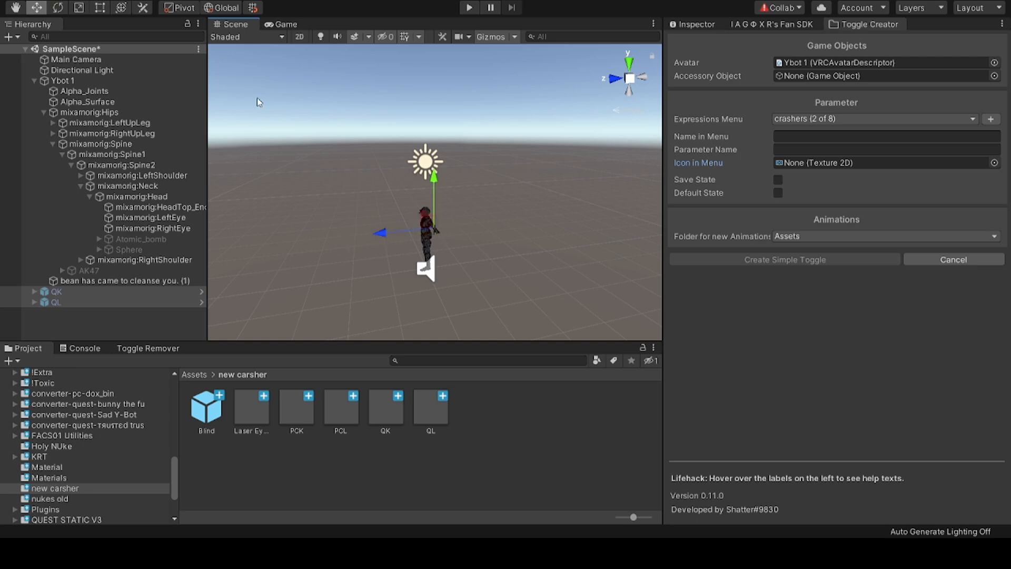
click(178, 8)
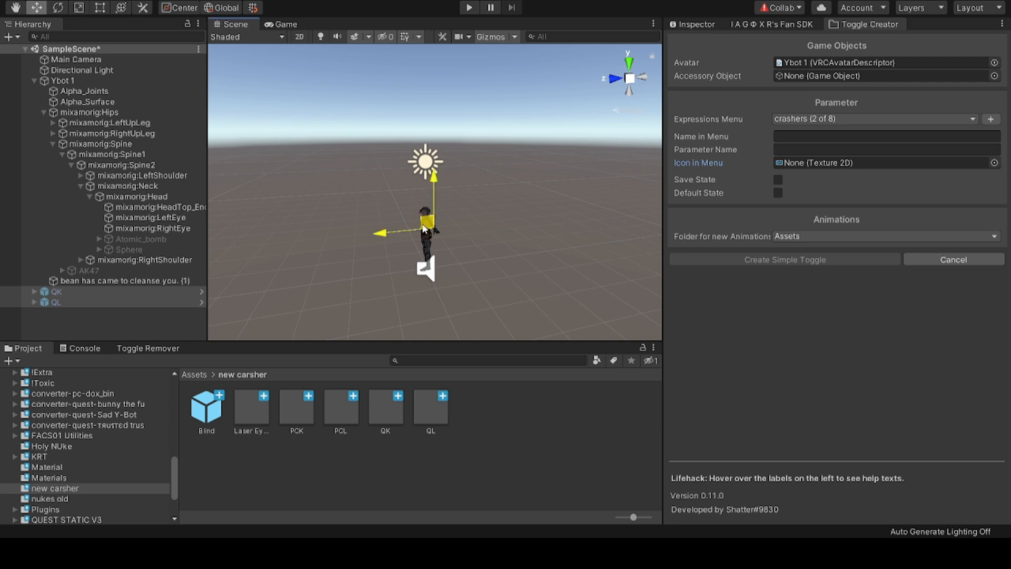
click(235, 8)
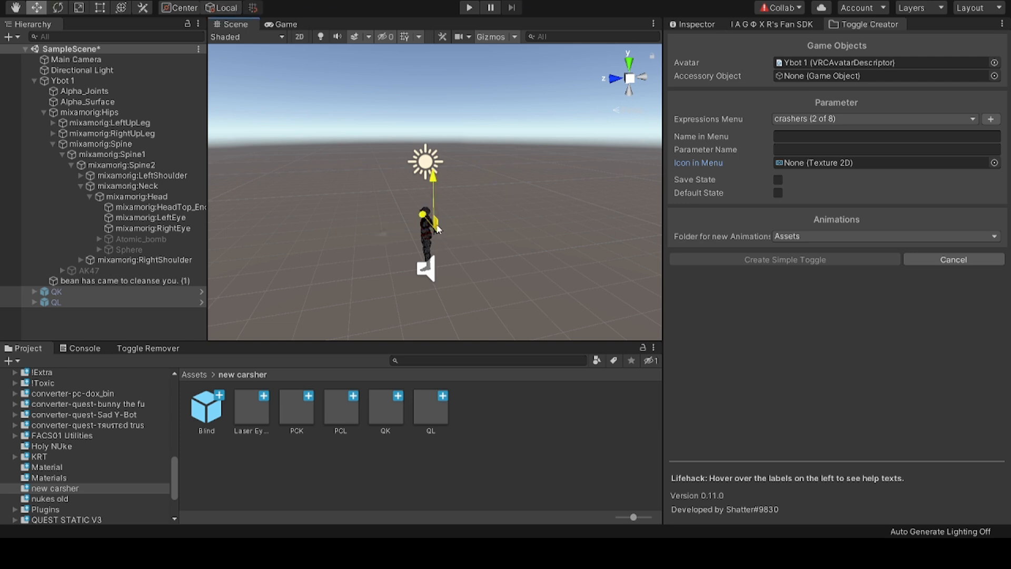
click(356, 37)
click(368, 37)
click(338, 37)
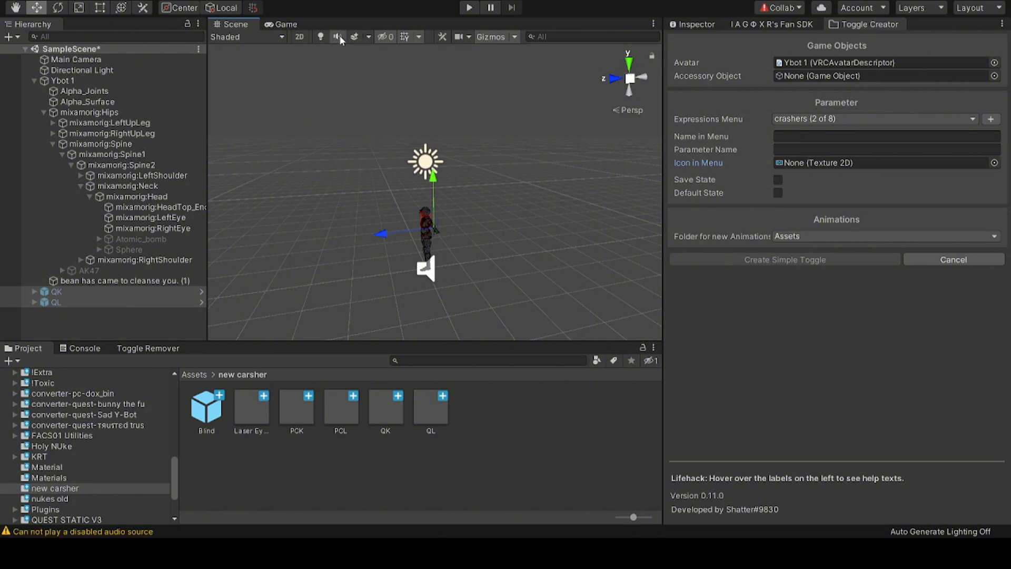
Step: Delete QK and QL from the scene root and clear the console
key(Delete)
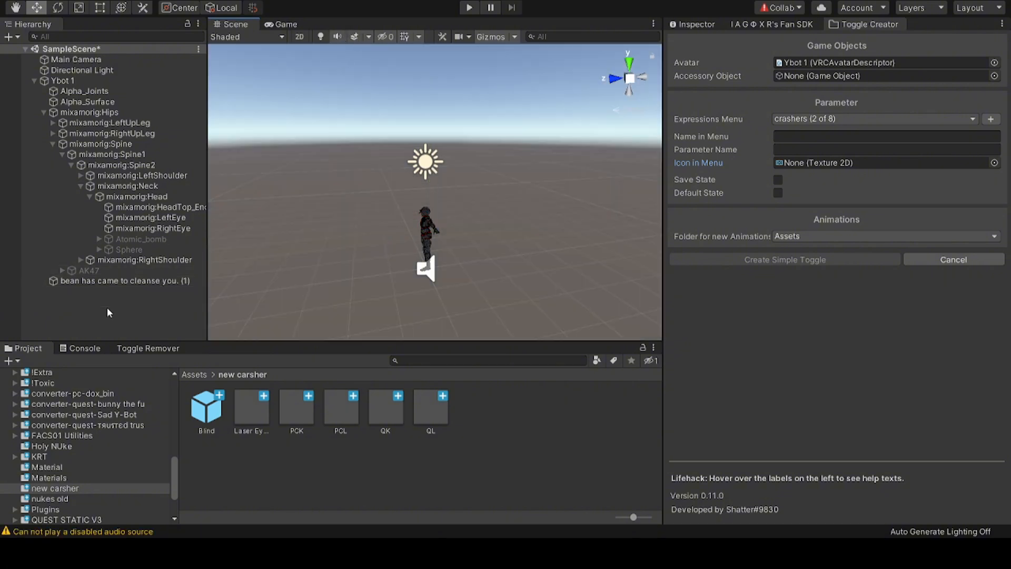
click(74, 350)
click(14, 361)
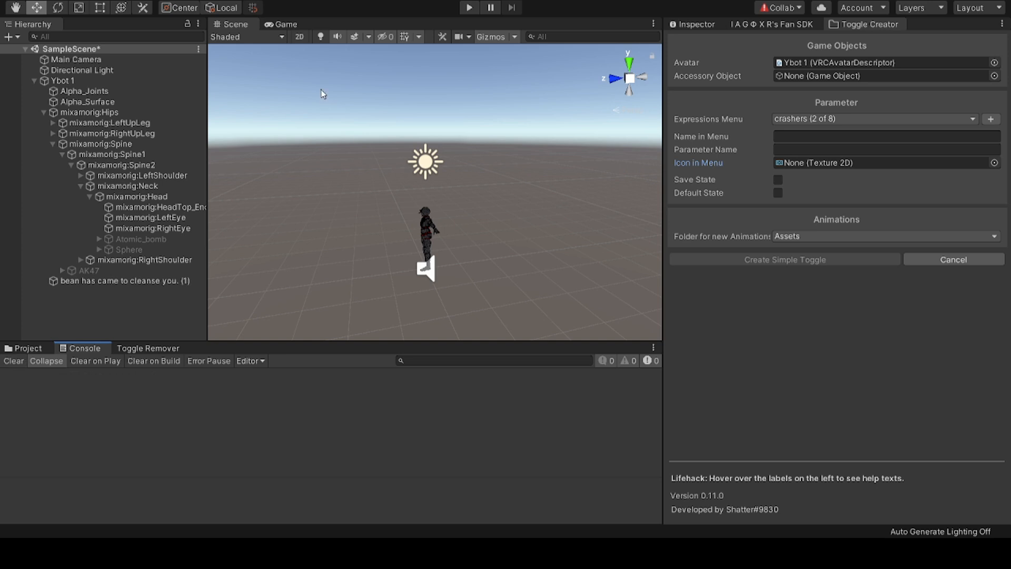
click(340, 26)
Step: Set the toggle's accessory object to "bean has came to cleanse you. (1)" and its expressions menu to m
click(806, 119)
double_click(811, 130)
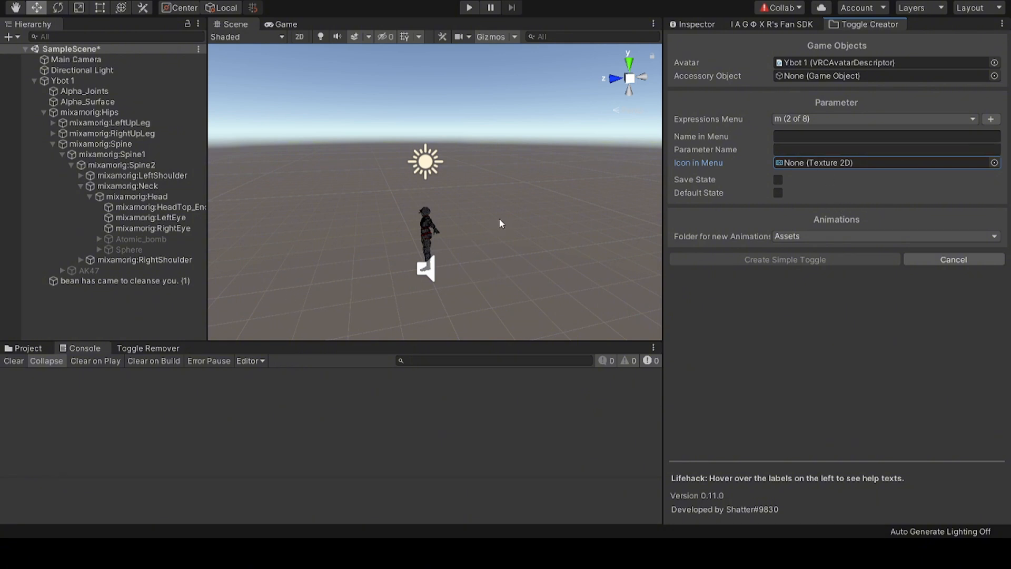
click(836, 136)
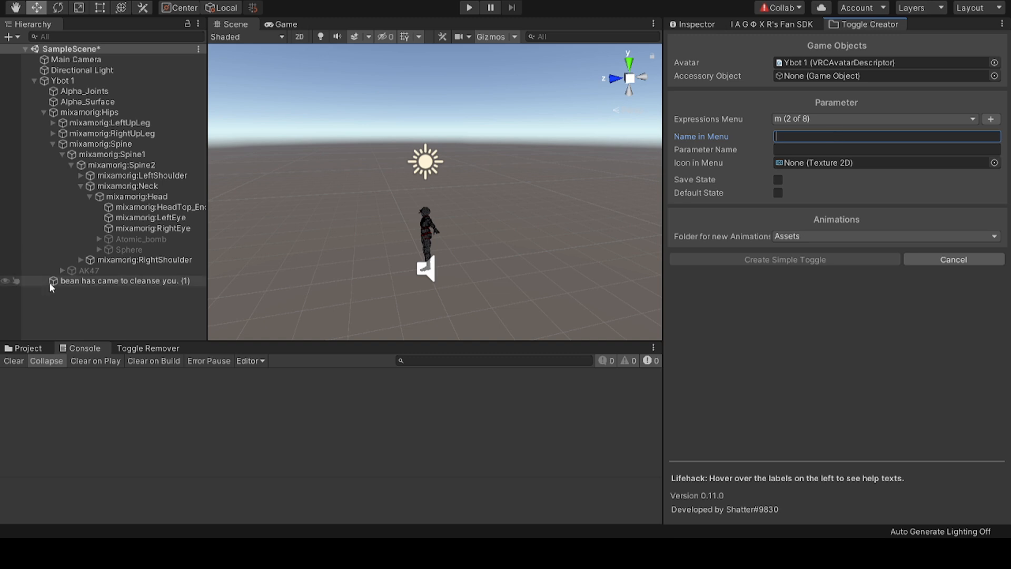
drag(298, 266, 858, 79)
click(787, 119)
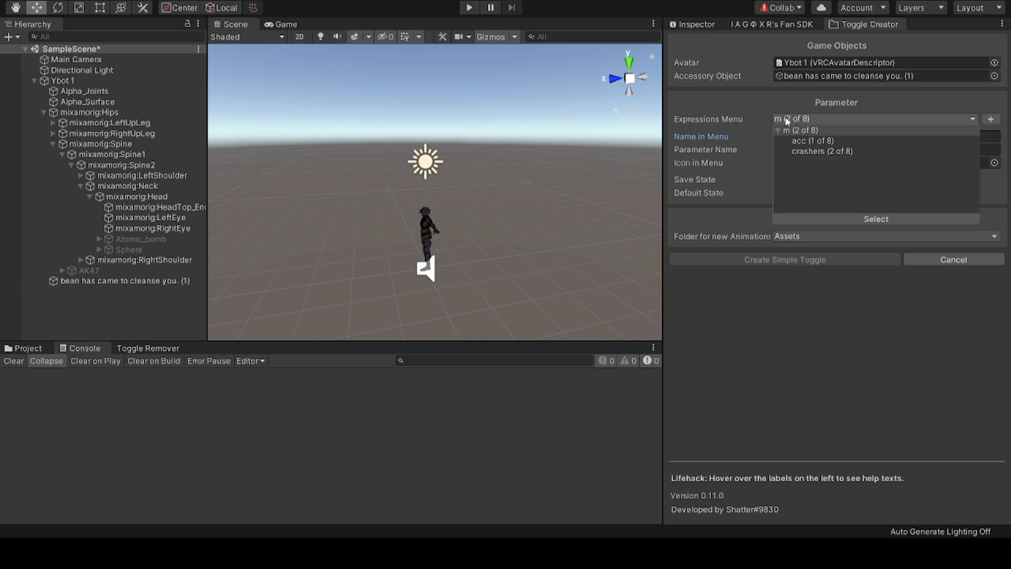
double_click(800, 130)
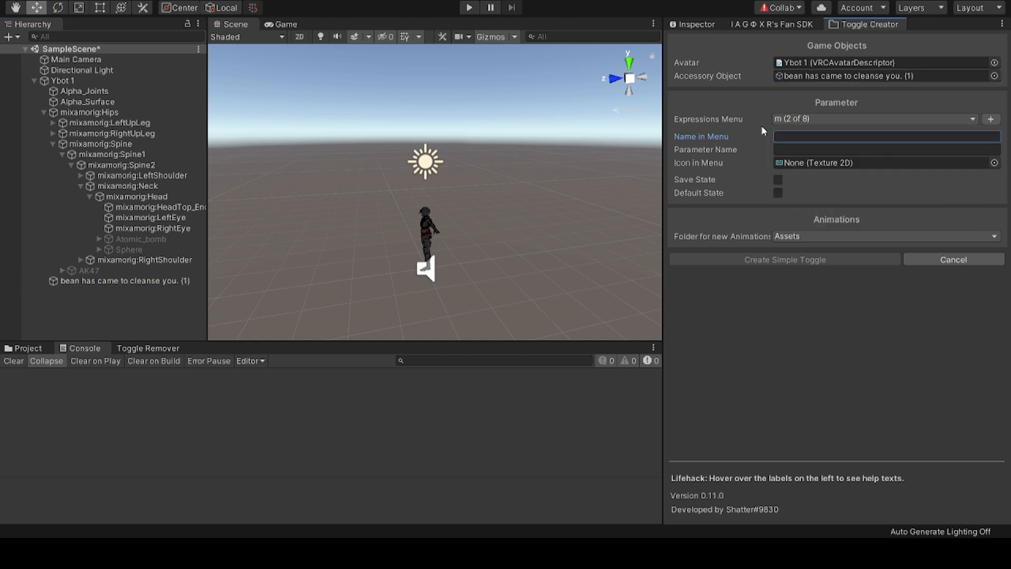
Step: Enable Save State and Default State for the toggle and name it intro
click(778, 180)
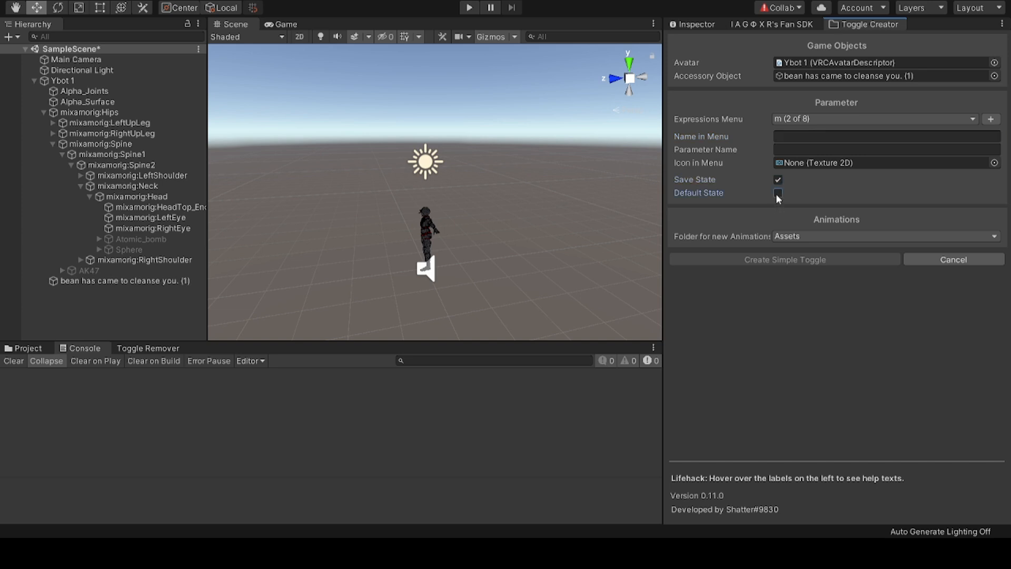
click(777, 194)
click(790, 138)
text(in)
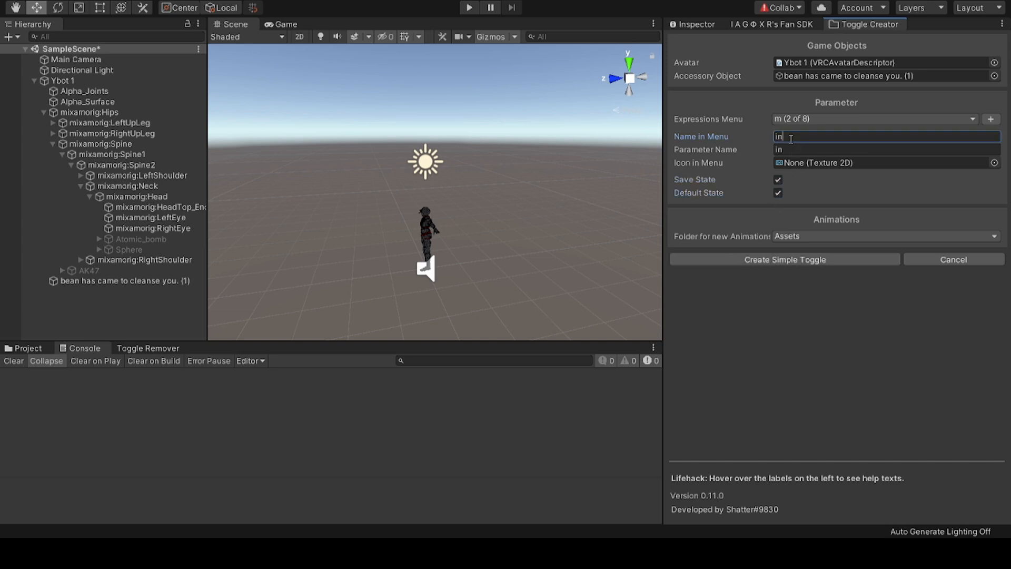
text(rto)
key(BackSpace)
key(BackSpace)
key(BackSpace)
text(tro)
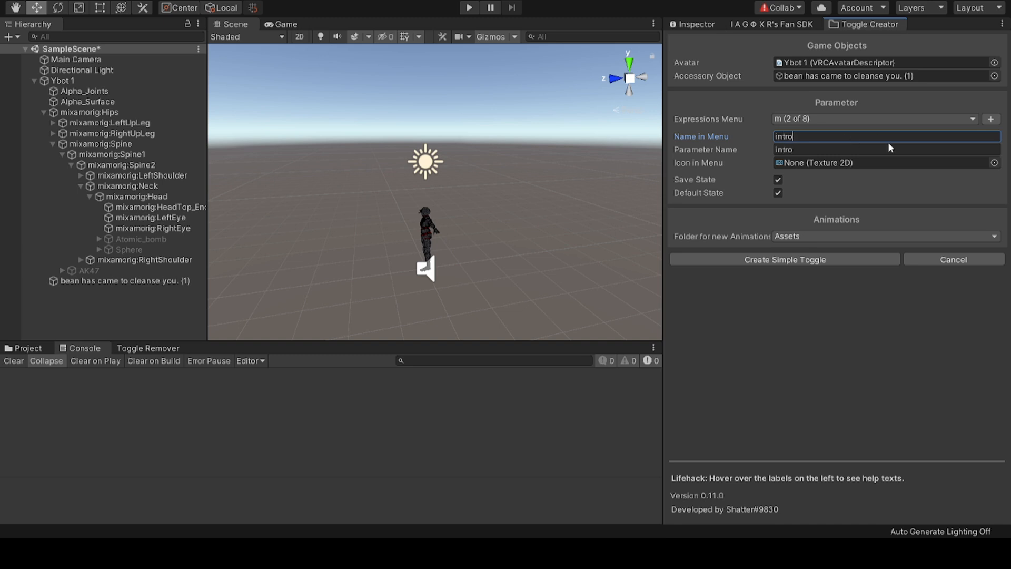
Step: Give the intro toggle the Car_automobile_music_load_speaker-512 icon and create it as a simple toggle
click(994, 163)
scroll(801, 359, down, 3)
scroll(832, 390, up, 3)
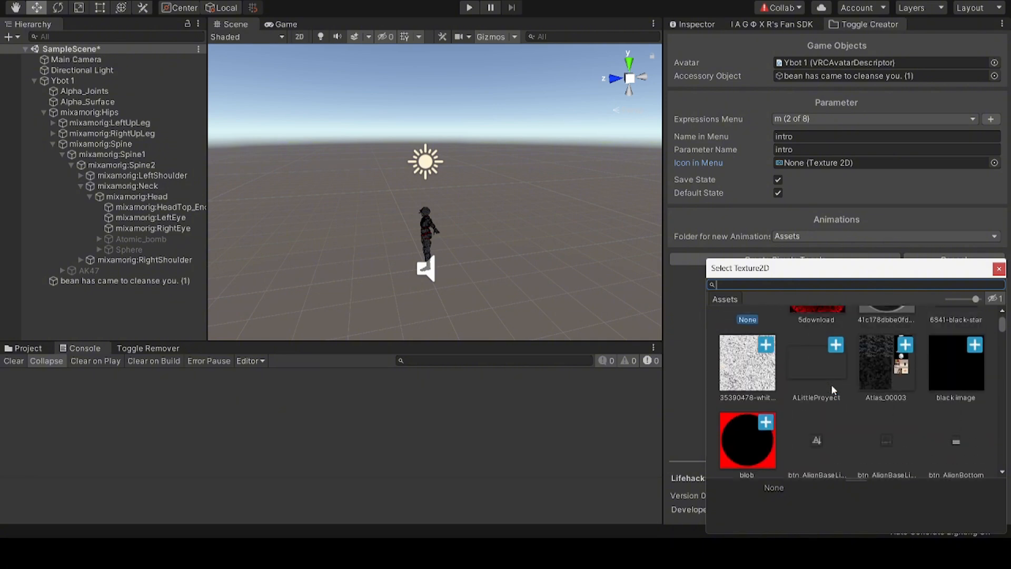
text(car)
double_click(817, 340)
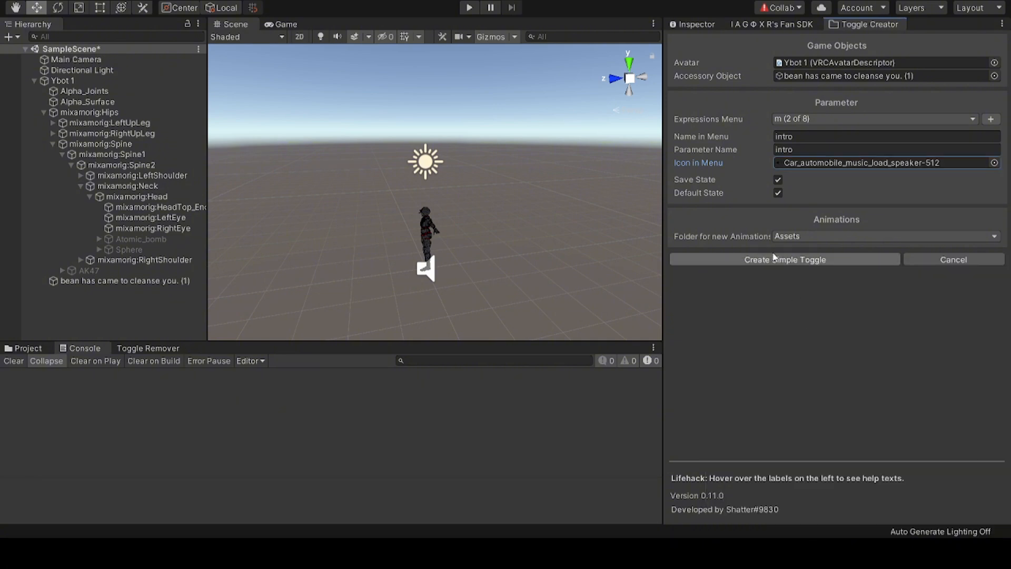
click(775, 261)
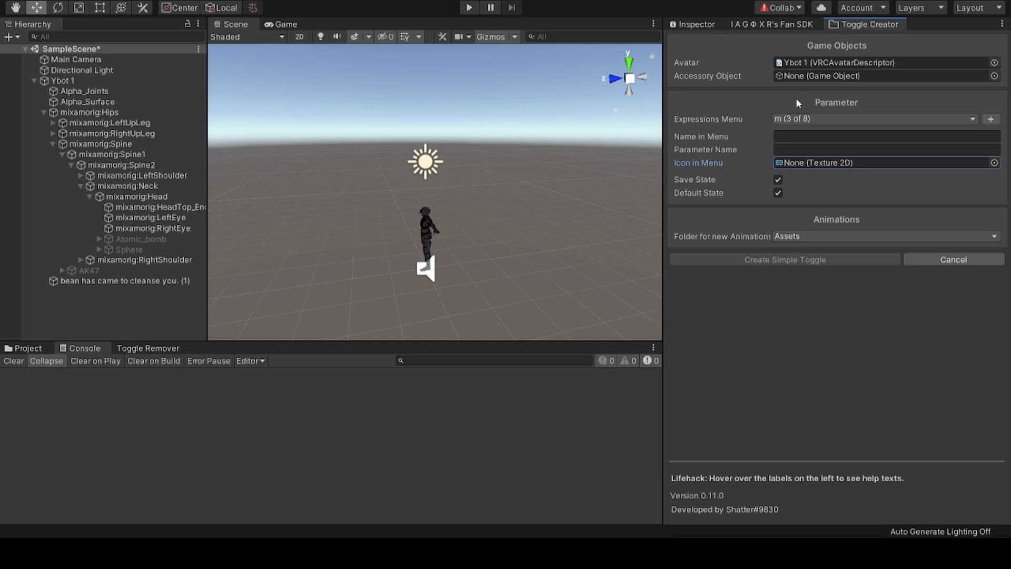
Step: Clear the console, bring back the project assets and collapse the Ybot 1 hierarchy
click(74, 337)
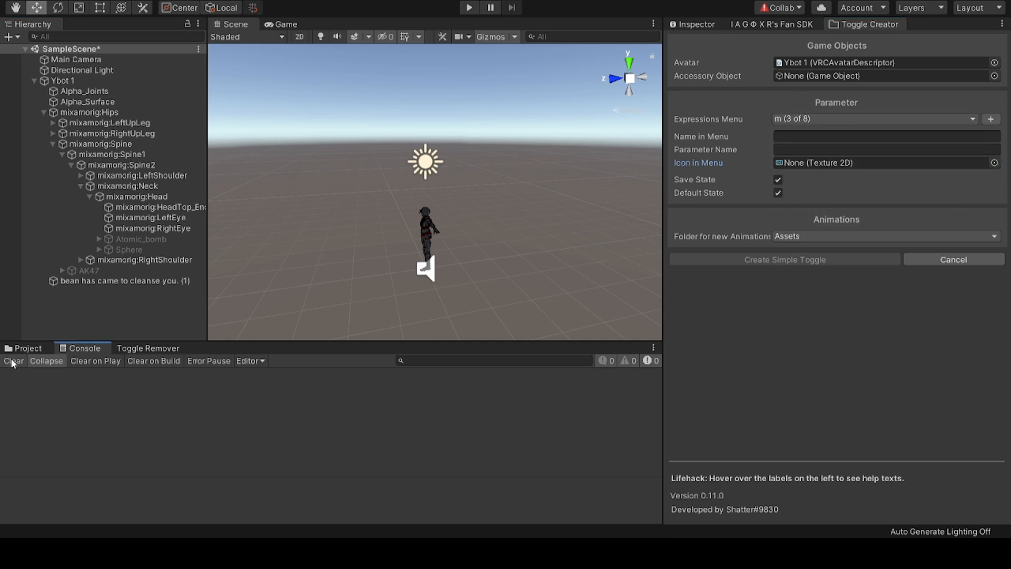
click(21, 349)
right_drag(464, 228, 779, 215)
key(w)
key(a)
key(w)
key(s)
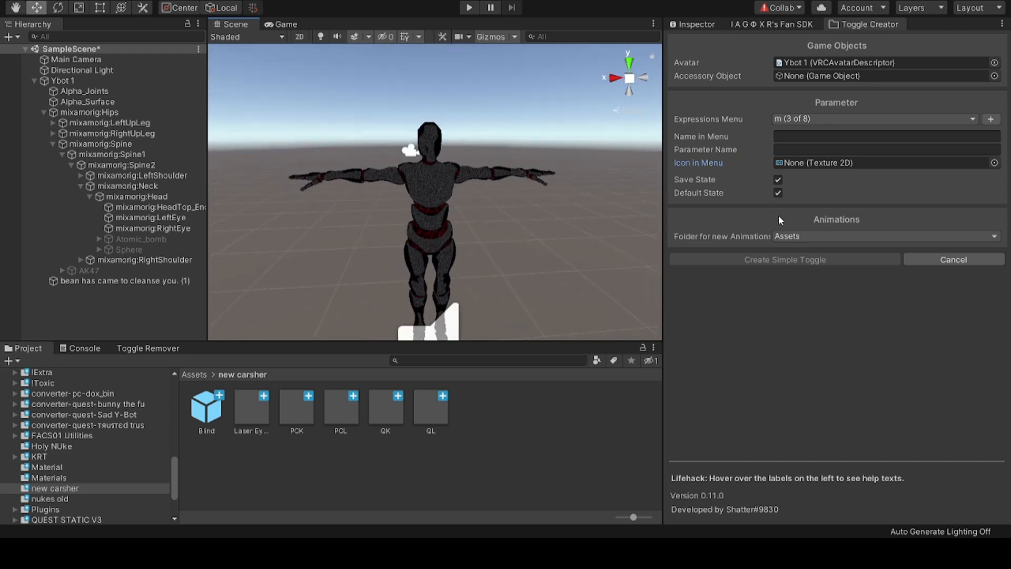
click(33, 87)
click(33, 81)
click(79, 167)
key(s)
right_drag(467, 158, 472, 130)
key(q)
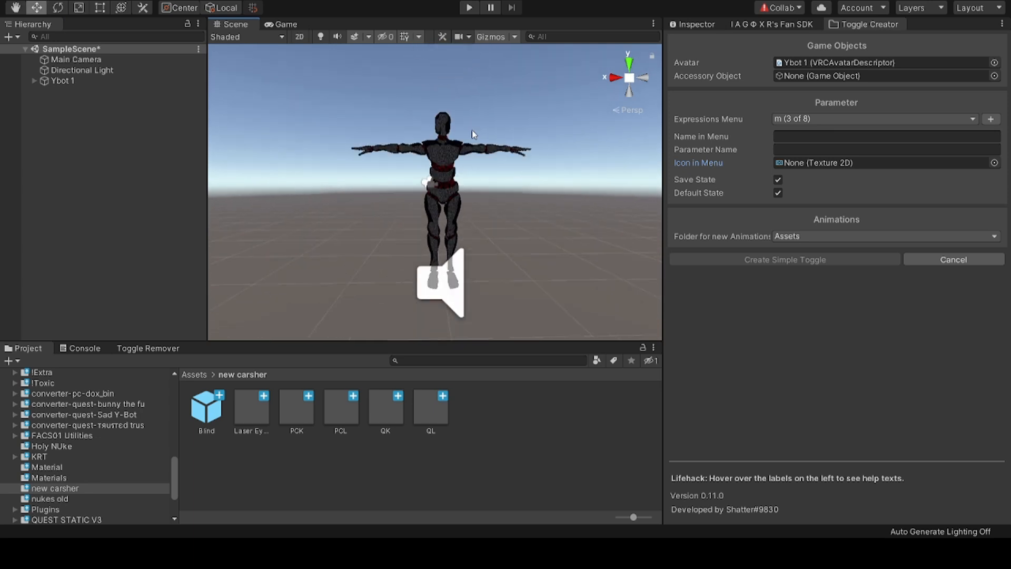
Step: Show the Inspector and look through the contents of the root Assets folder
click(710, 24)
key(w)
right_drag(510, 175, 533, 214)
scroll(112, 403, up, 5)
scroll(112, 407, down, 5)
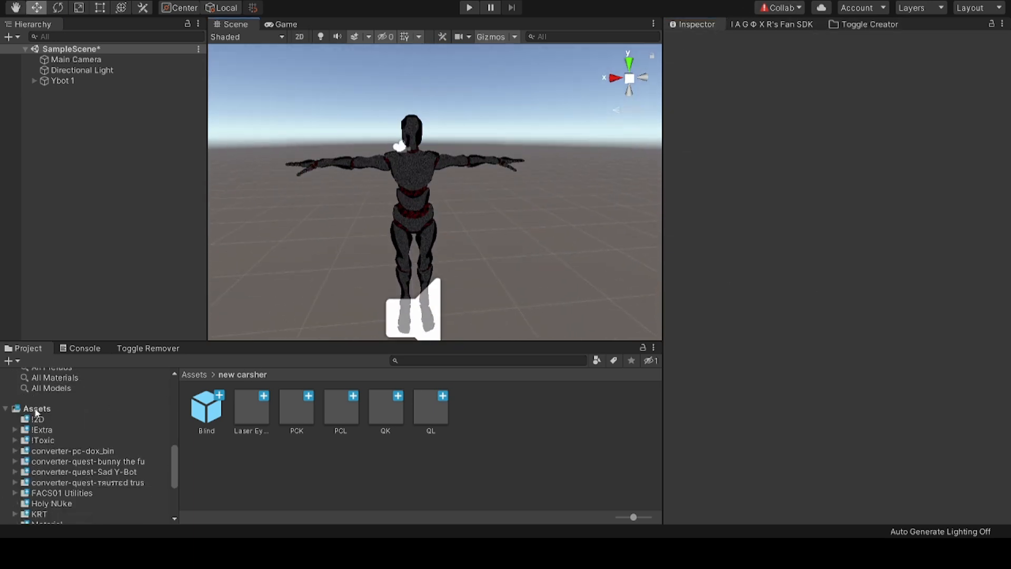
click(37, 409)
scroll(268, 434, down, 5)
scroll(364, 453, up, 3)
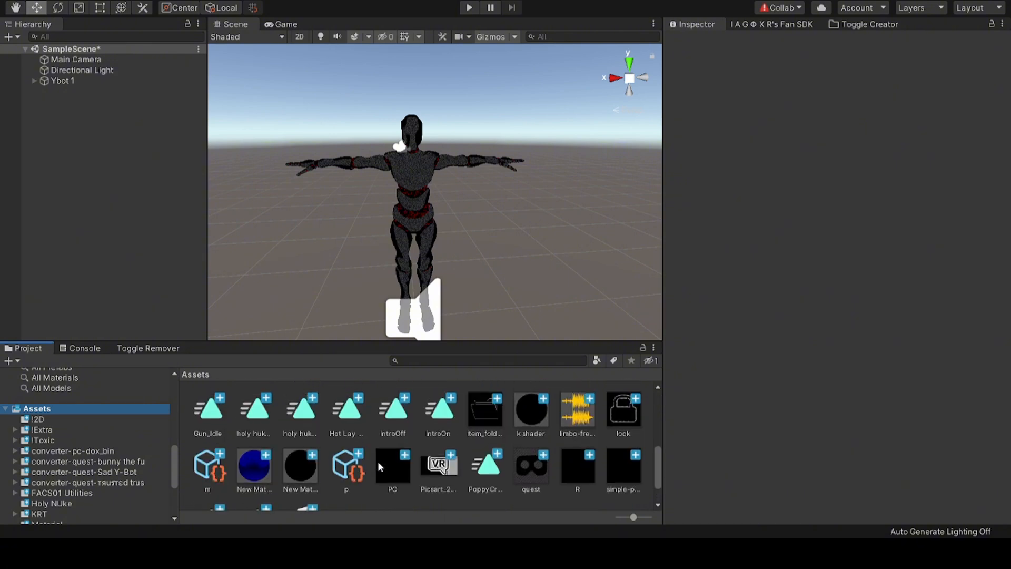
scroll(368, 461, down, 2)
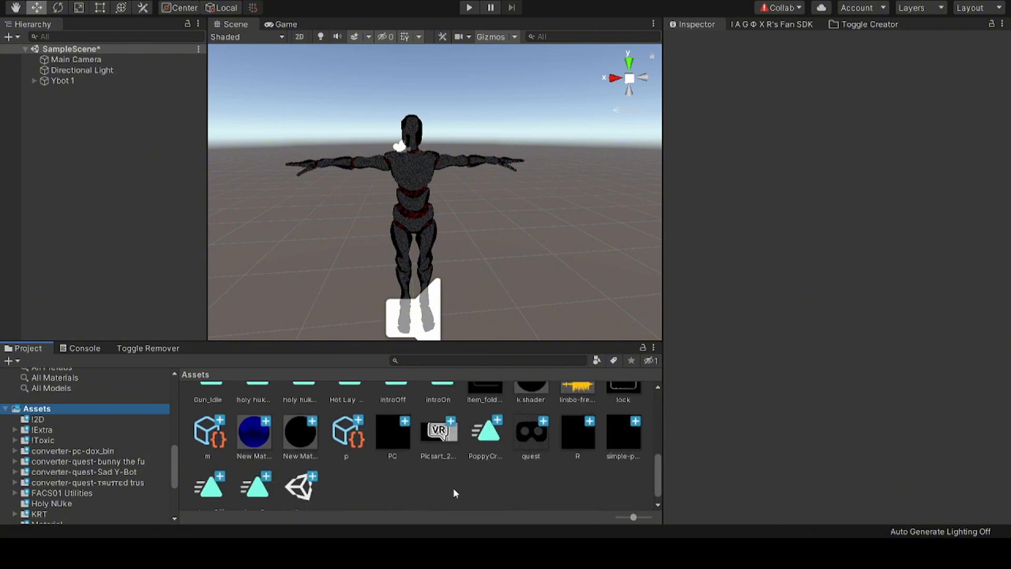
Step: Check Ybot 1's VRC Avatar Descriptor playable layers and look into the Ybot asset folder
click(57, 81)
scroll(525, 271, down, 5)
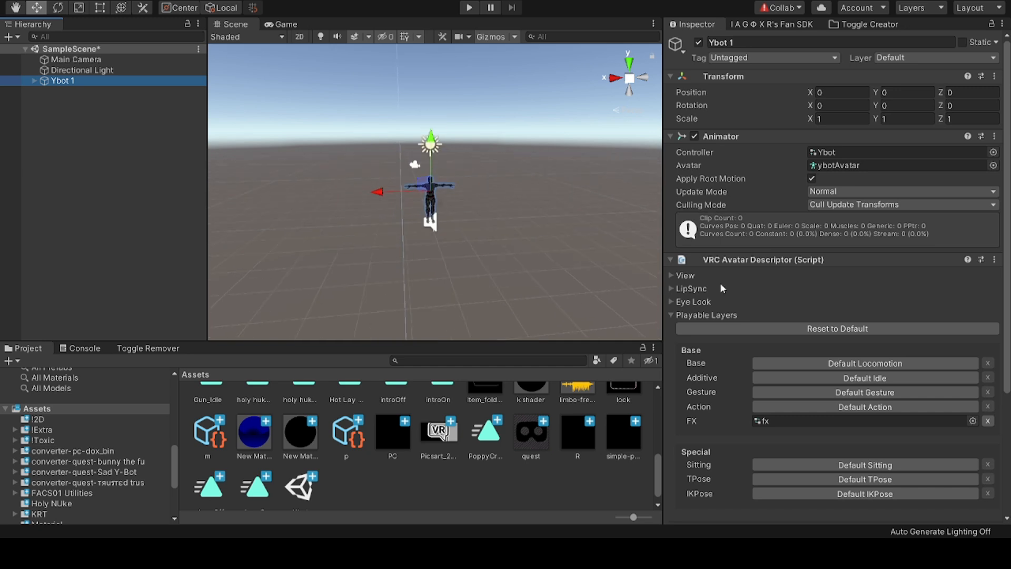
scroll(514, 227, up, 5)
scroll(515, 227, down, 2)
scroll(95, 471, down, 4)
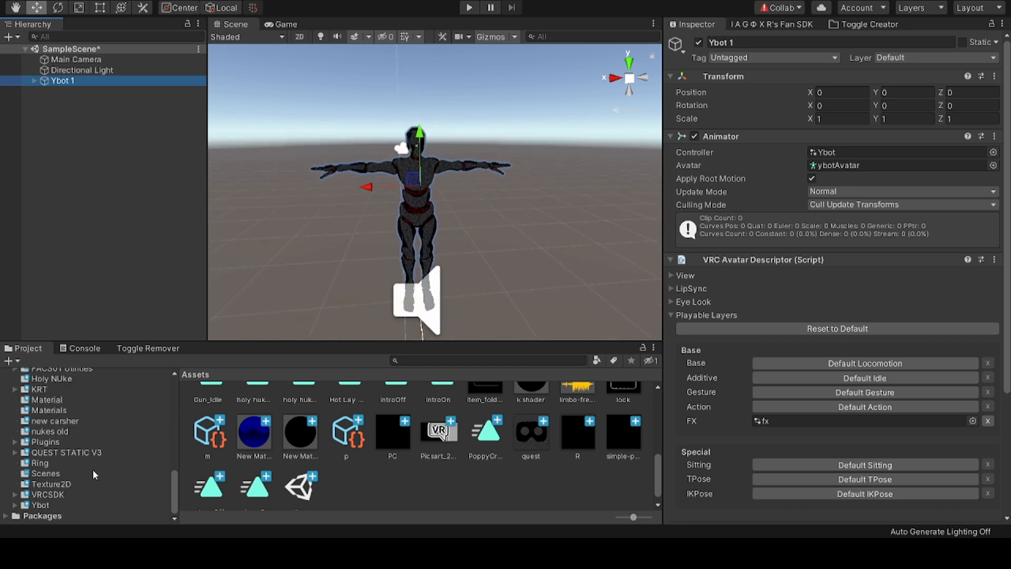
click(48, 496)
click(53, 503)
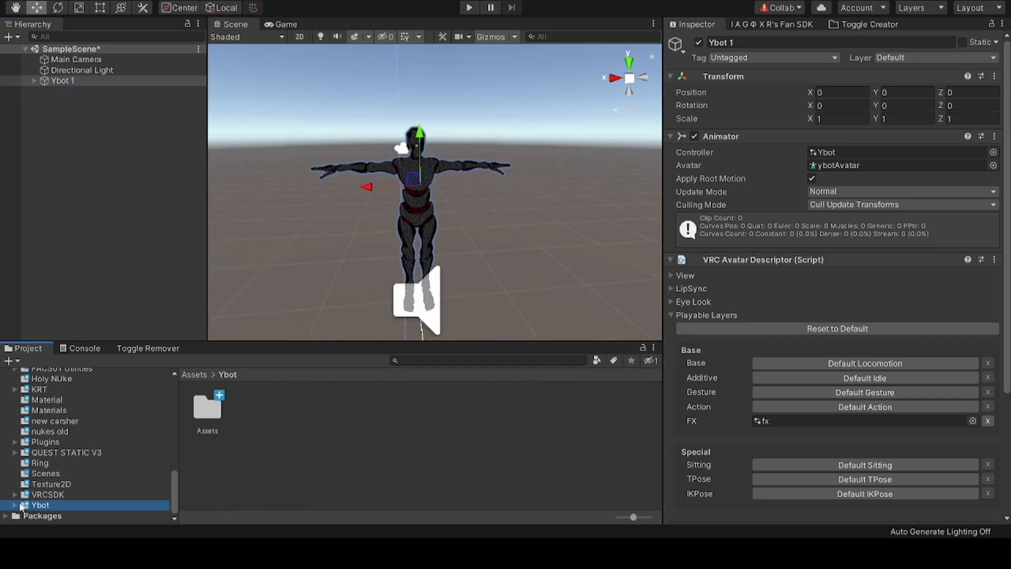
click(268, 478)
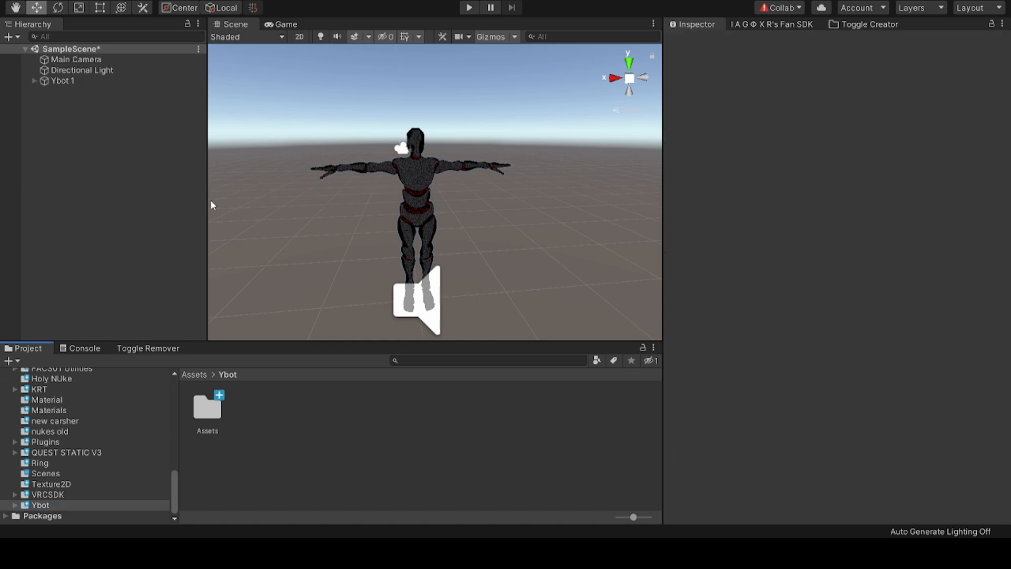
scroll(58, 441, up, 3)
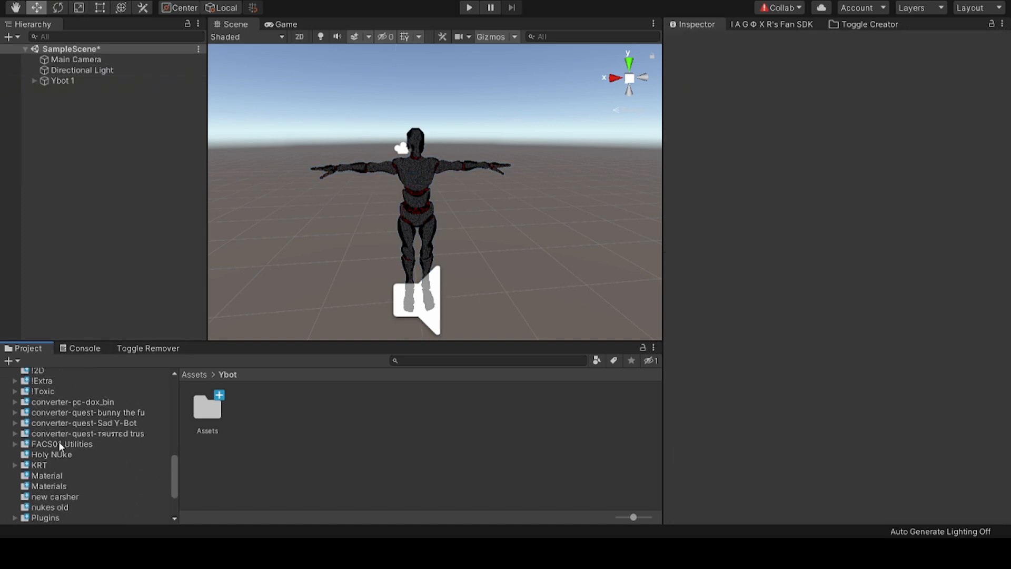
scroll(59, 441, down, 3)
Step: Open the Assets/VRCSDK/Examples3/Animation/Controllers folder
double_click(42, 496)
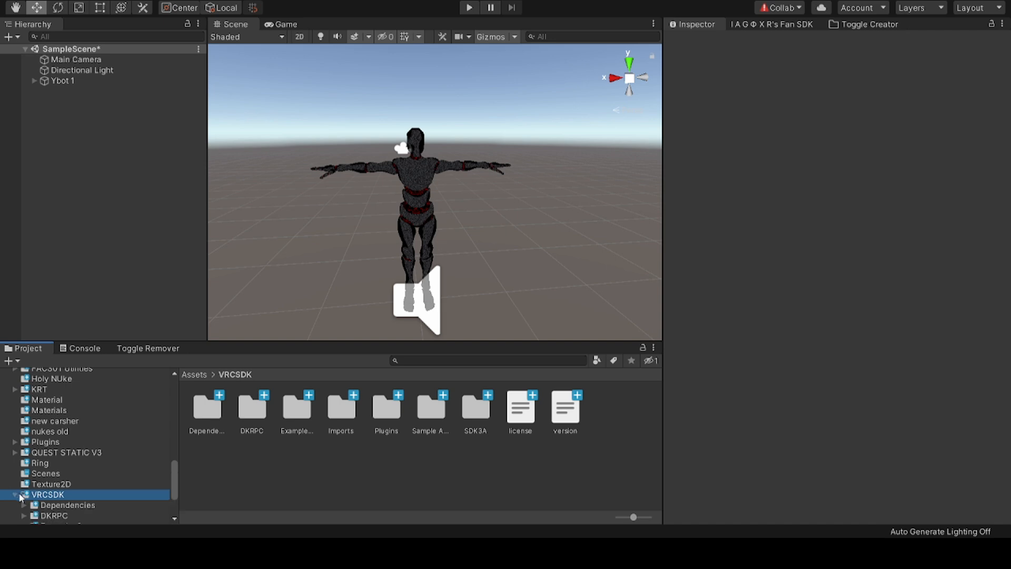
click(15, 420)
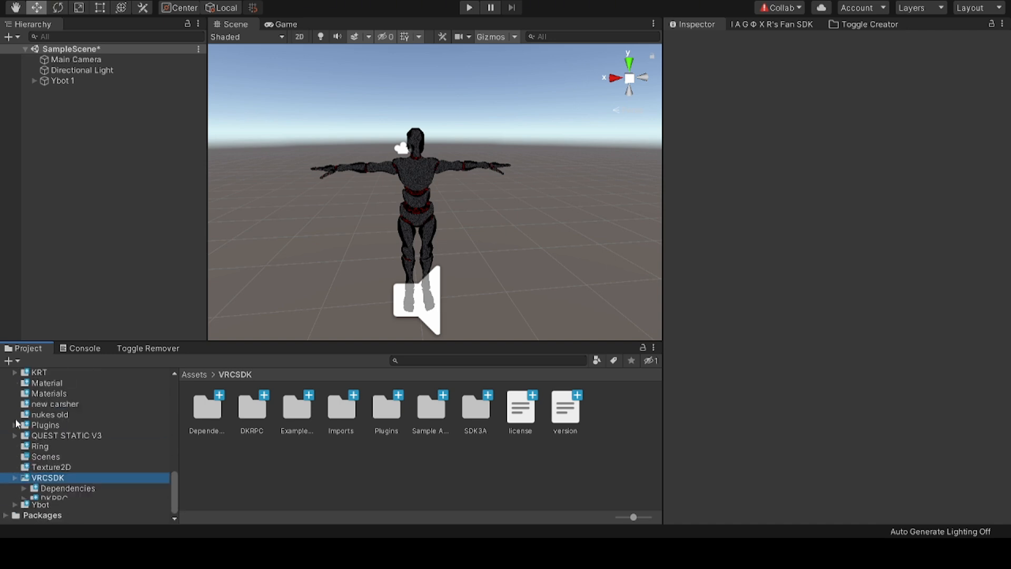
click(15, 495)
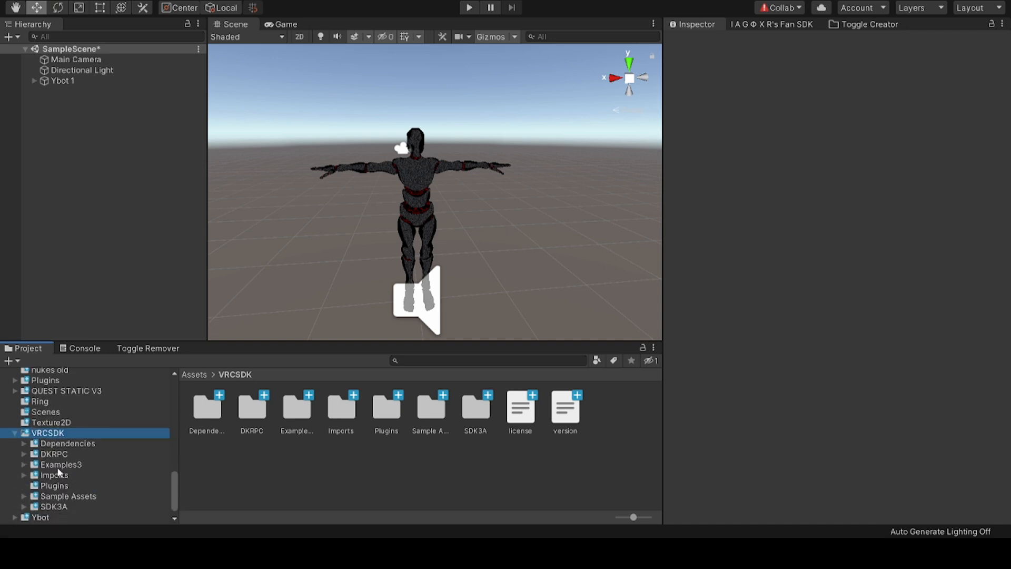
click(55, 464)
click(22, 465)
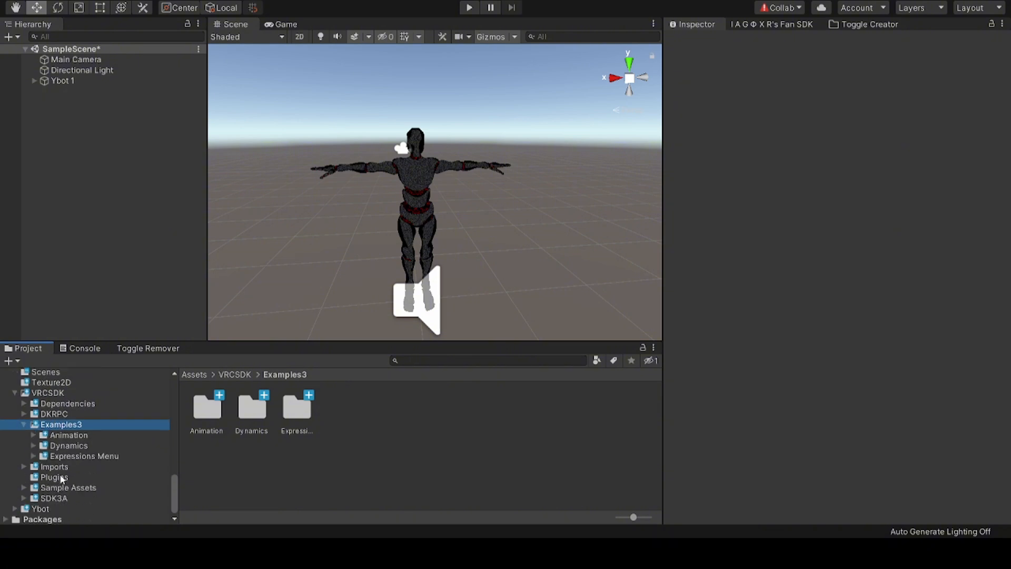
click(34, 434)
click(62, 434)
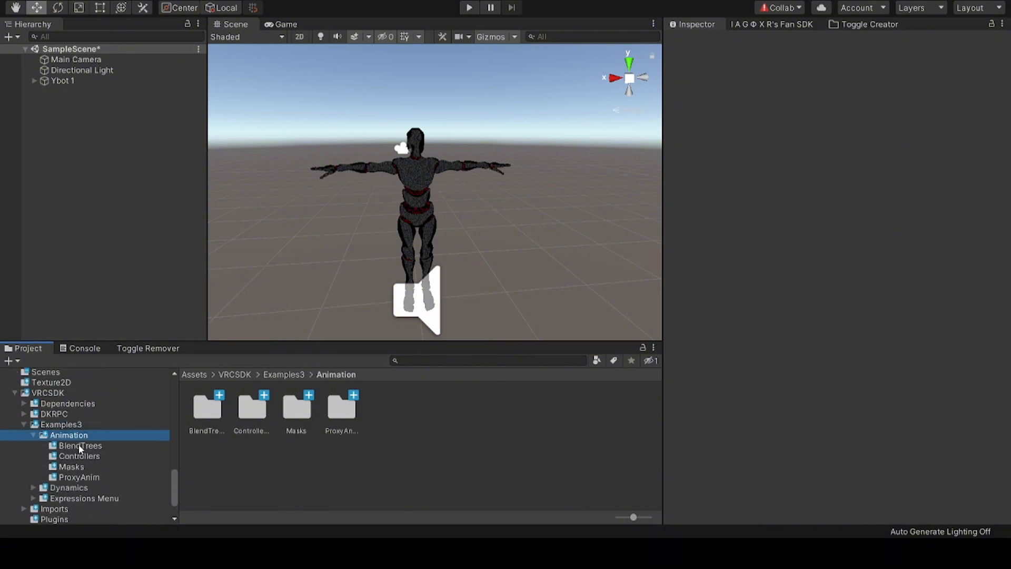
click(80, 445)
click(79, 456)
Step: Display the animation controllers as a list and duplicate vrc_AvatarV3LocomotionLayer
drag(633, 516, 667, 518)
ctrl+scroll(504, 411, down, 5)
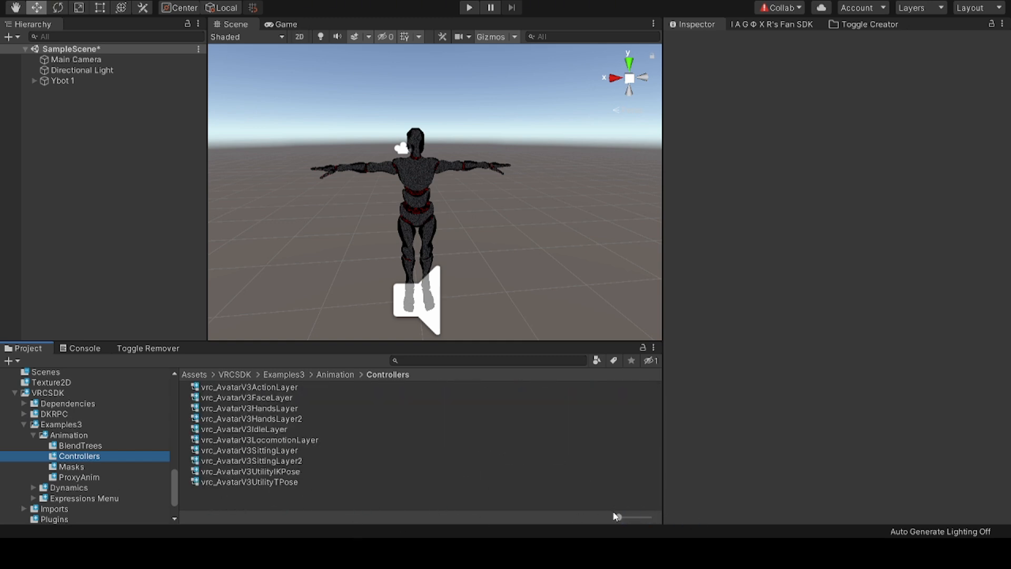
drag(615, 516, 587, 525)
click(269, 442)
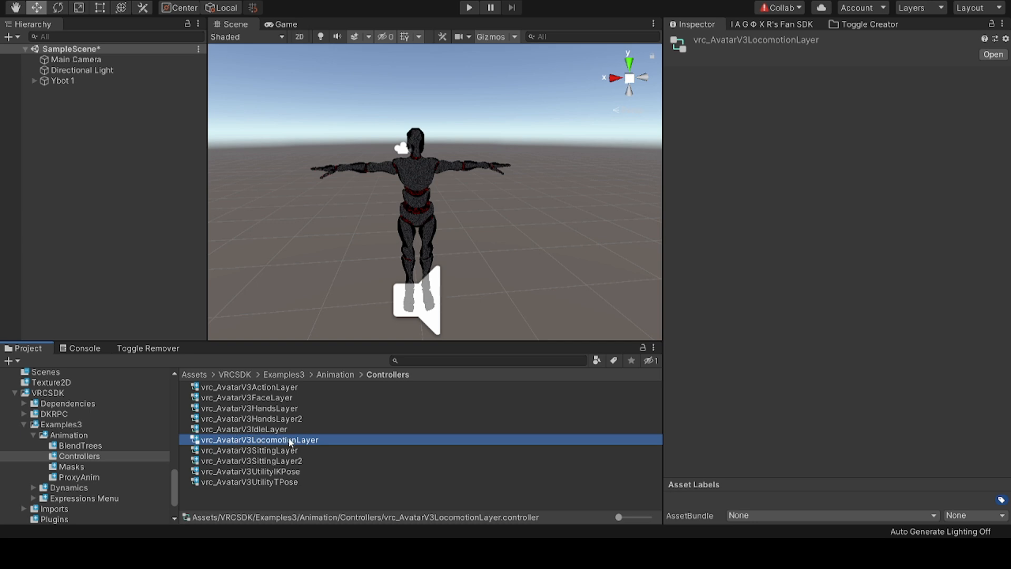
key(ctrl+d)
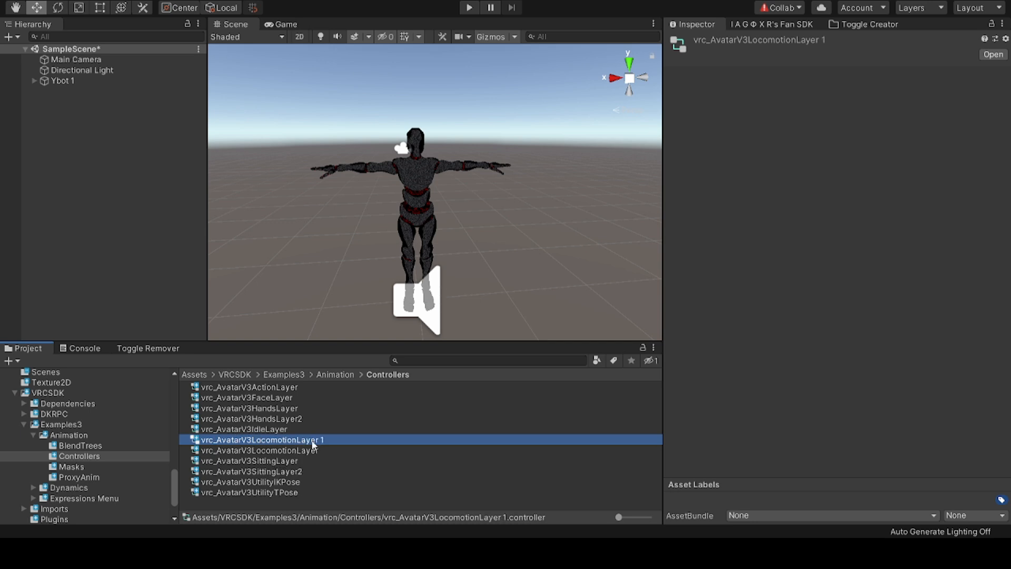
Step: Rename the duplicated locomotion controller as base
right_click(314, 442)
click(359, 174)
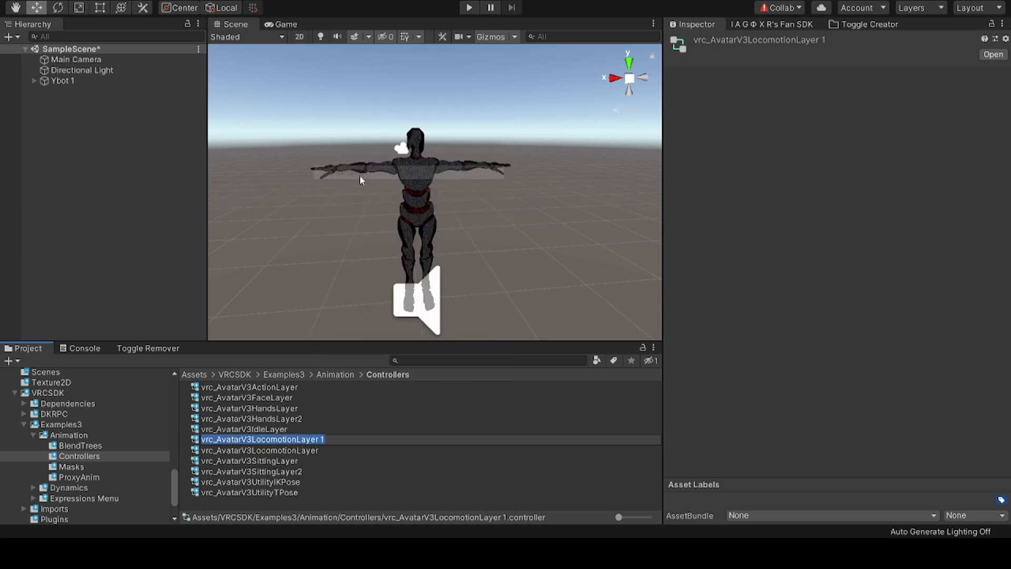
key(BackSpace)
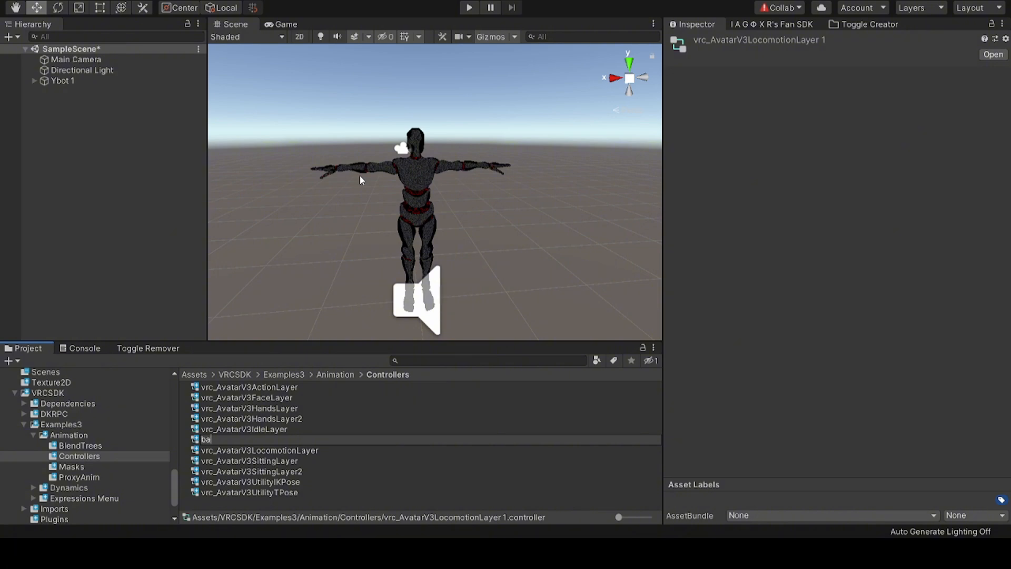
text(base)
key(Return)
Step: Move the base controller into the root Assets folder and open that folder
scroll(84, 418, up, 10)
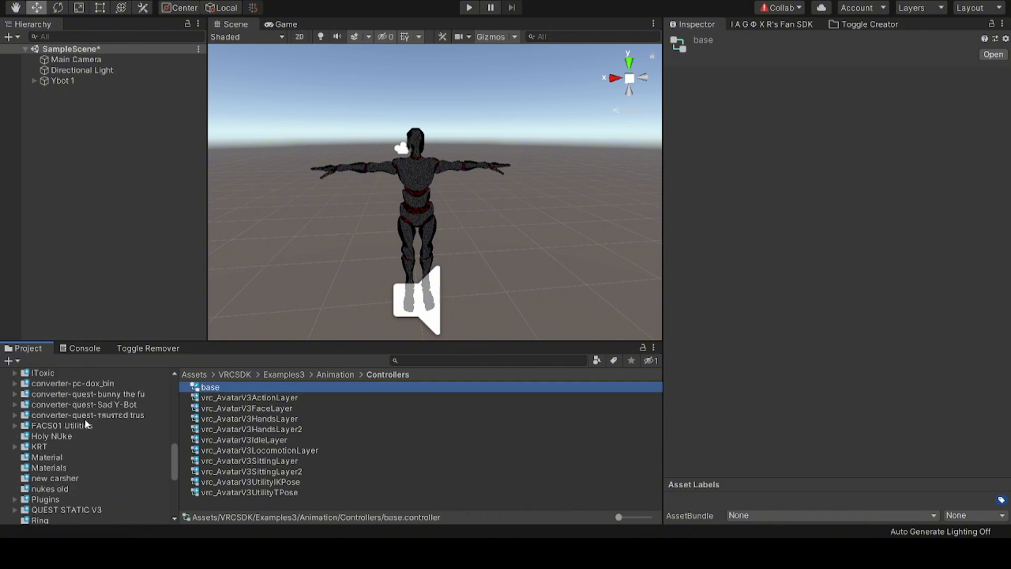
drag(212, 388, 38, 467)
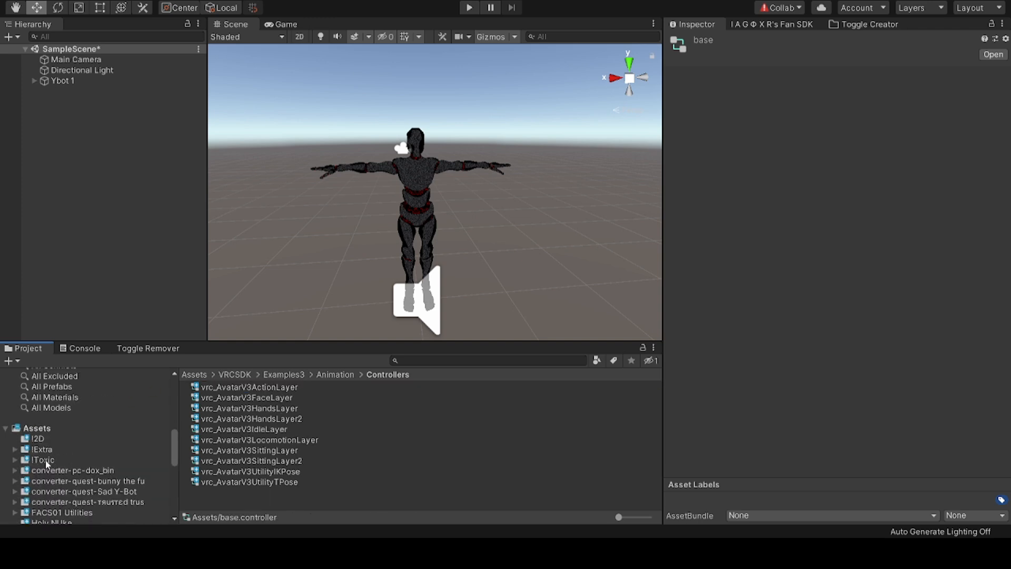
click(37, 428)
Step: Replace Default Locomotion with an empty custom slot for the Base playable layer in Ybot 1's VRC Avatar Descriptor
click(81, 82)
scroll(820, 236, down, 5)
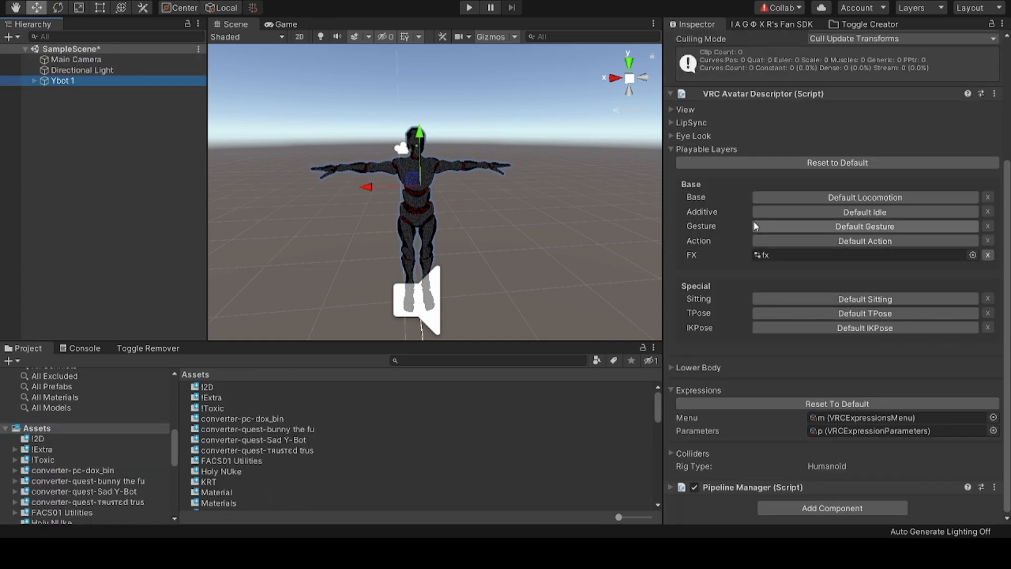
scroll(679, 119, up, 5)
click(248, 153)
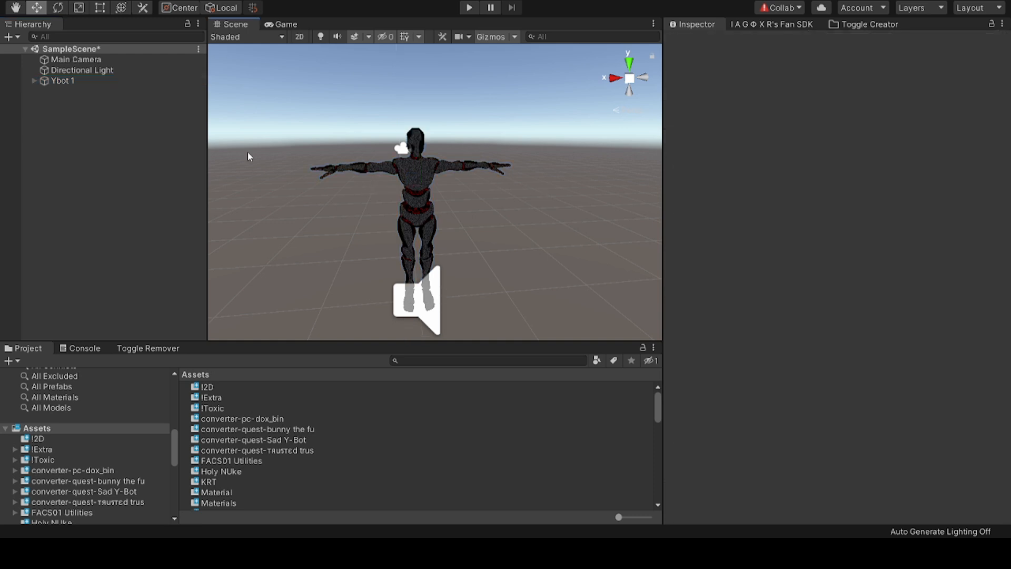
click(58, 81)
click(851, 363)
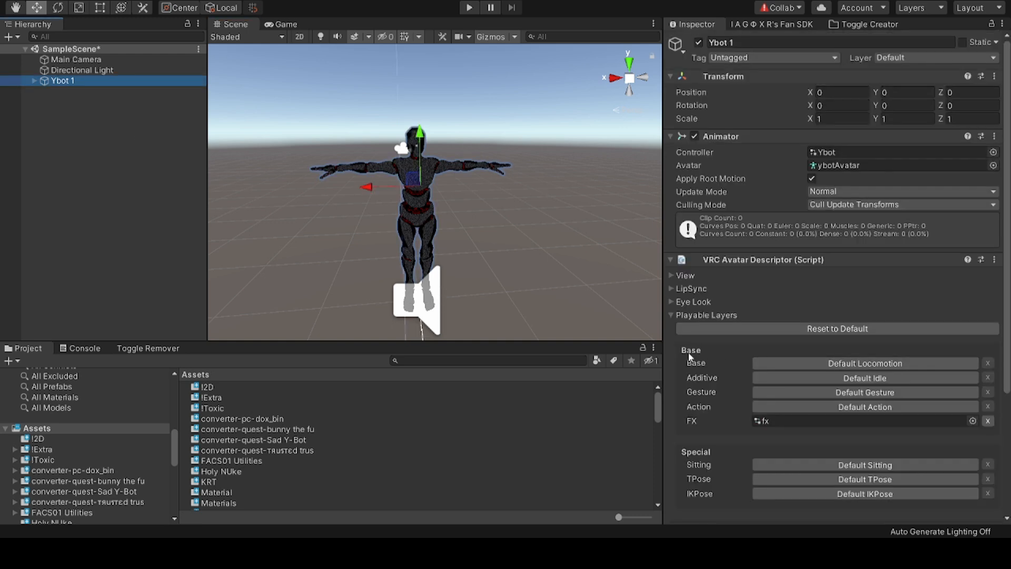
Step: Display the root assets as icons and assign the base controller to Ybot 1's Base playable layer
scroll(501, 421, down, 3)
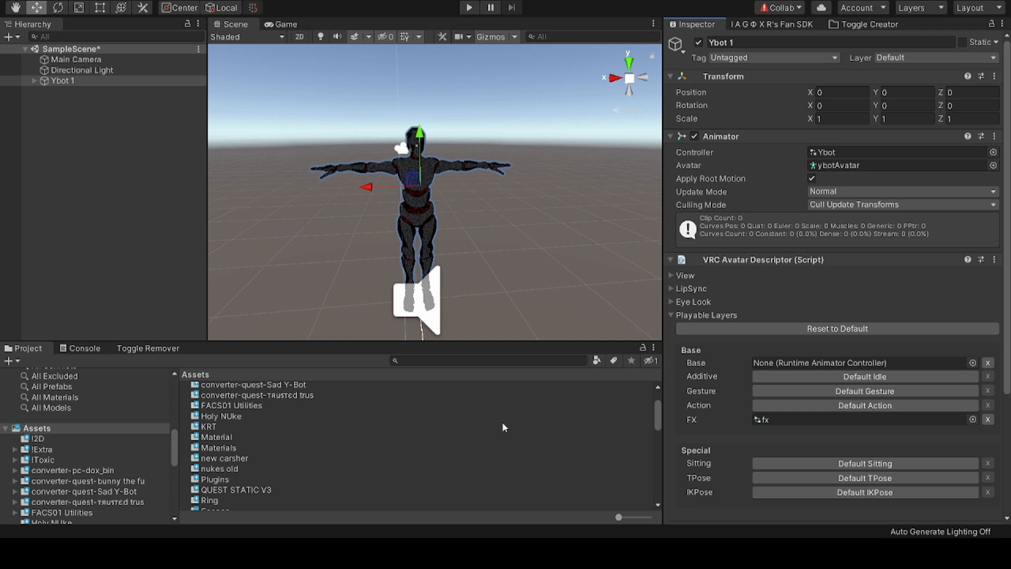
click(631, 517)
scroll(501, 466, down, 3)
scroll(502, 466, up, 1)
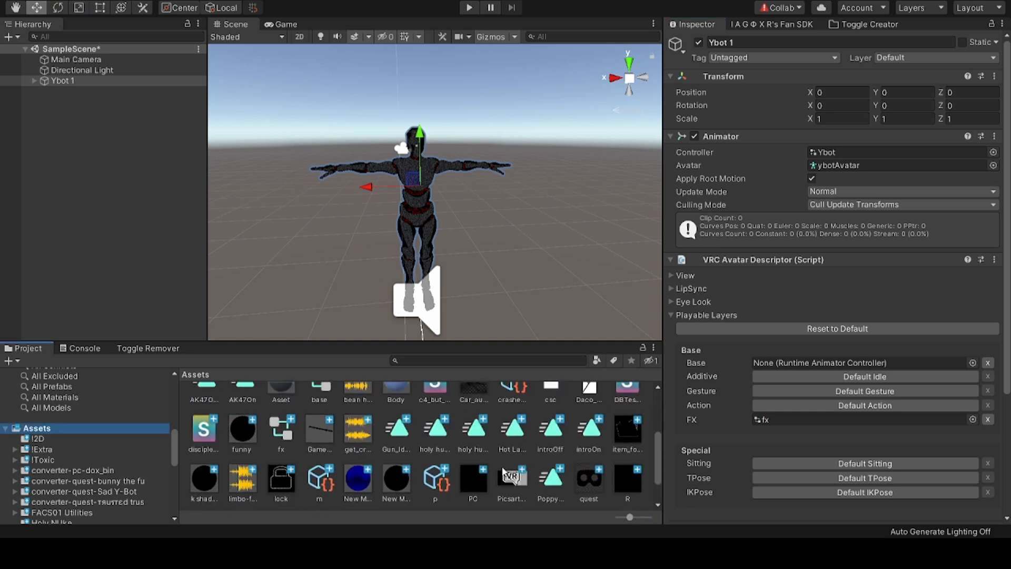
scroll(363, 462, down, 1)
scroll(425, 478, up, 1)
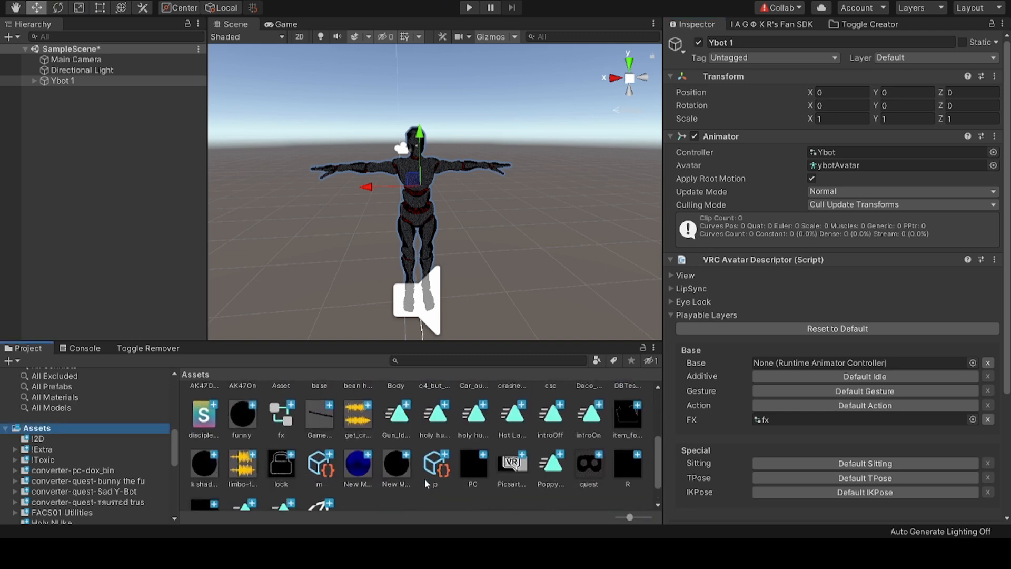
scroll(425, 482, up, 1)
drag(319, 406, 764, 362)
Step: Open the controller assigned to Ybot 1's Base playable layer in the Animator, showing its Locomotion layer
double_click(769, 363)
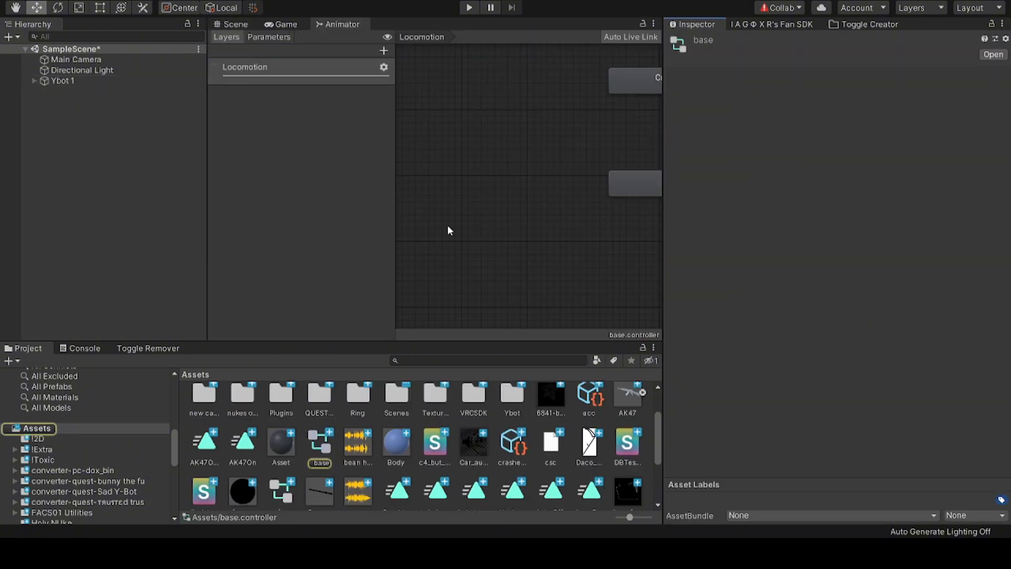
click(227, 25)
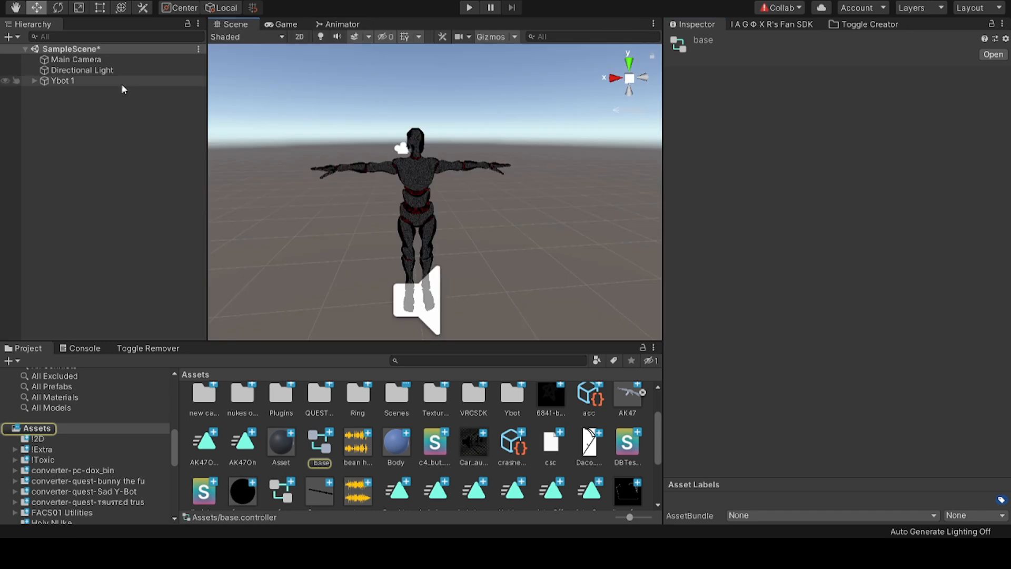
click(105, 81)
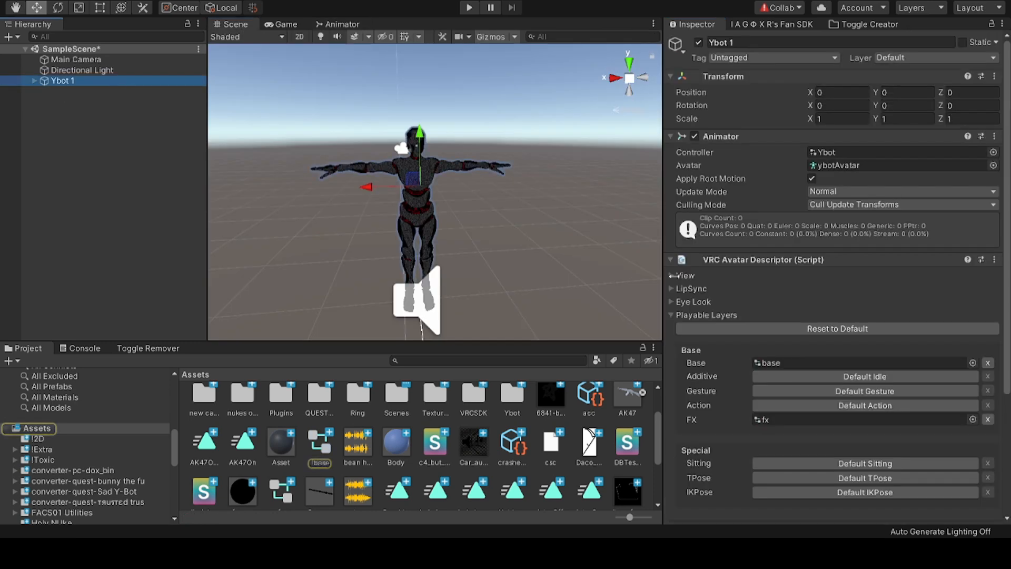
double_click(765, 362)
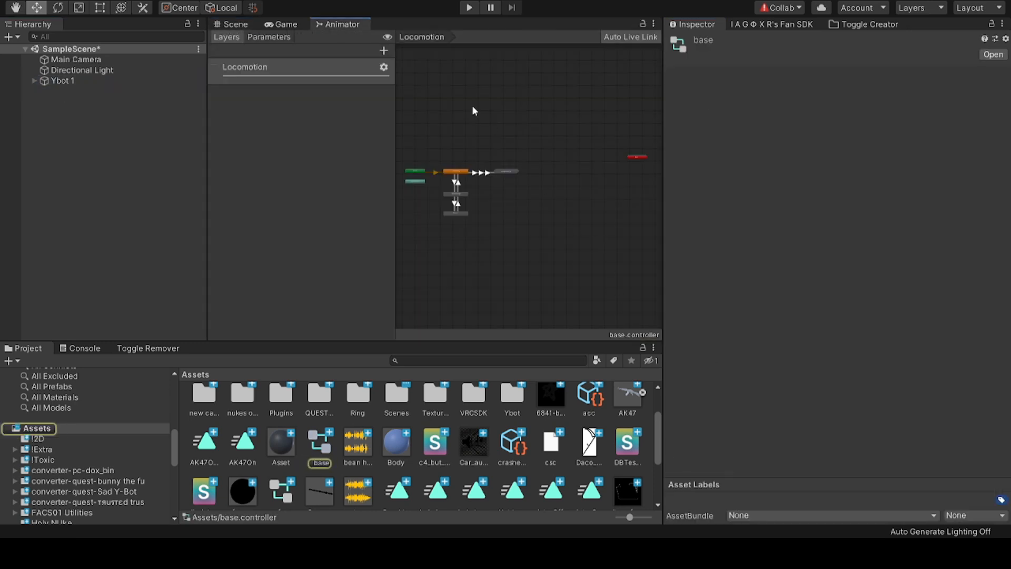
click(235, 24)
click(275, 24)
click(343, 24)
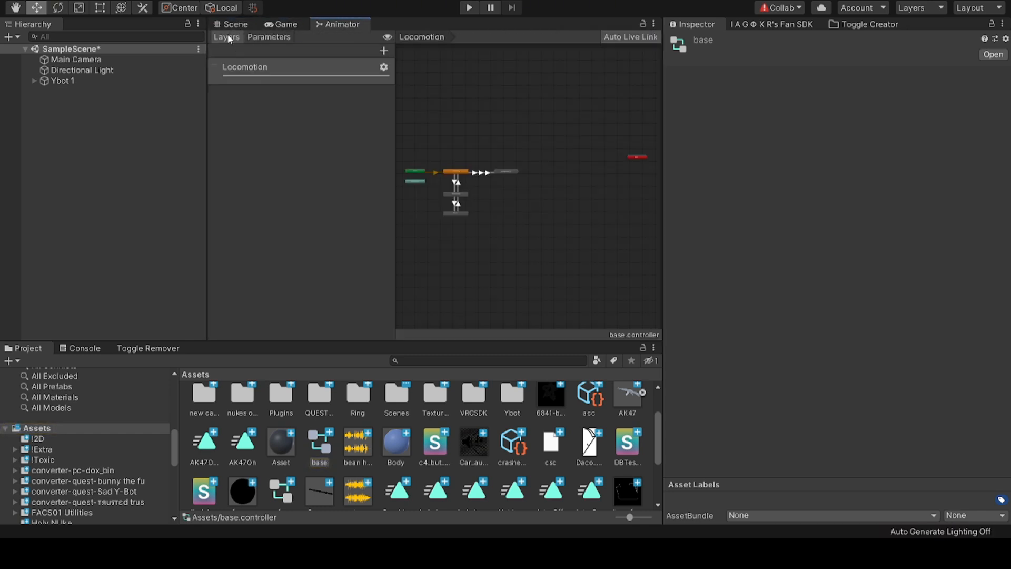
scroll(458, 207, up, 5)
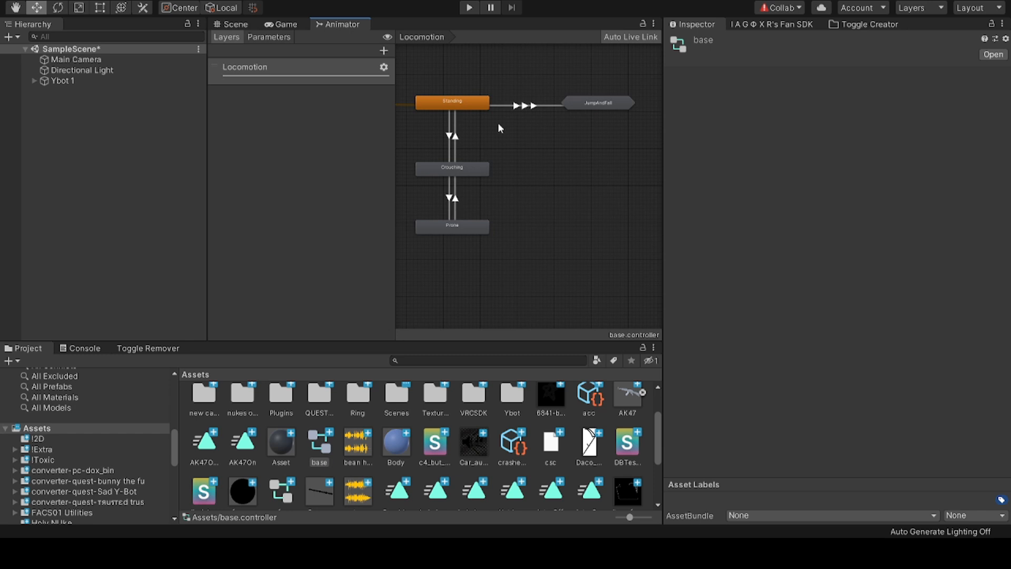
Step: In the Standing blend tree, replace the proxy_stand_still motion with Gun_Idle and set its speed to 1
double_click(467, 104)
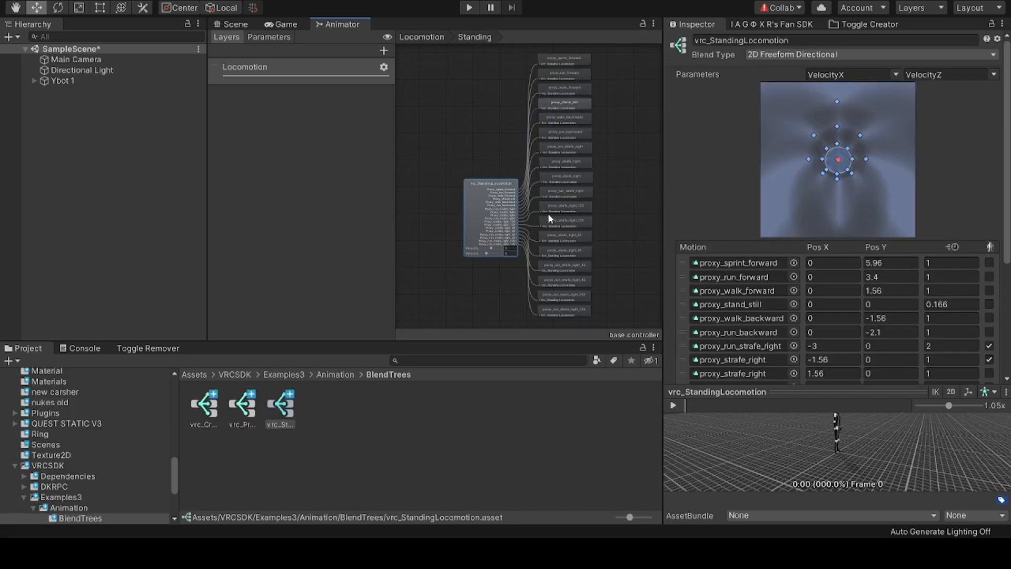
click(792, 304)
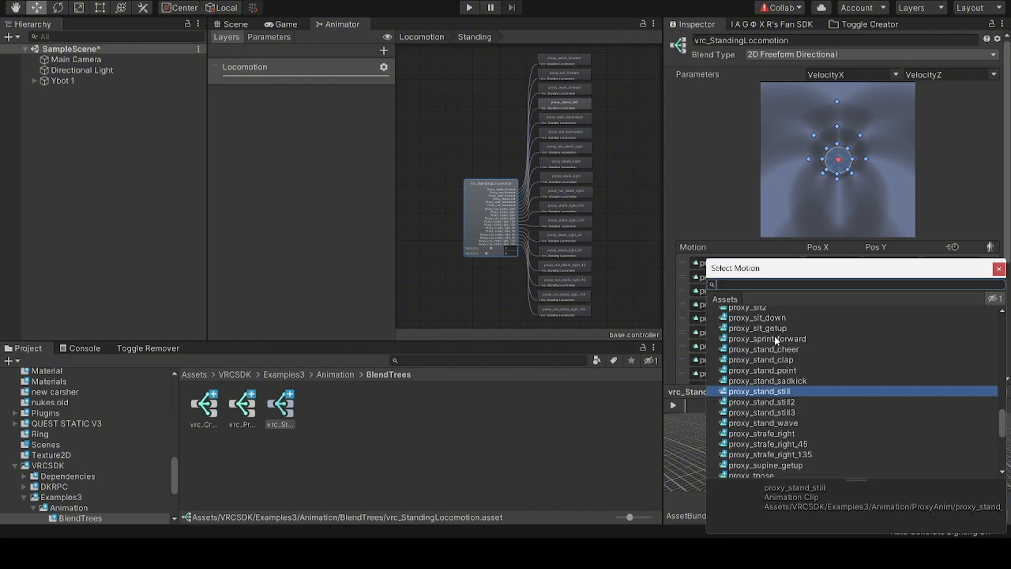
text(gun)
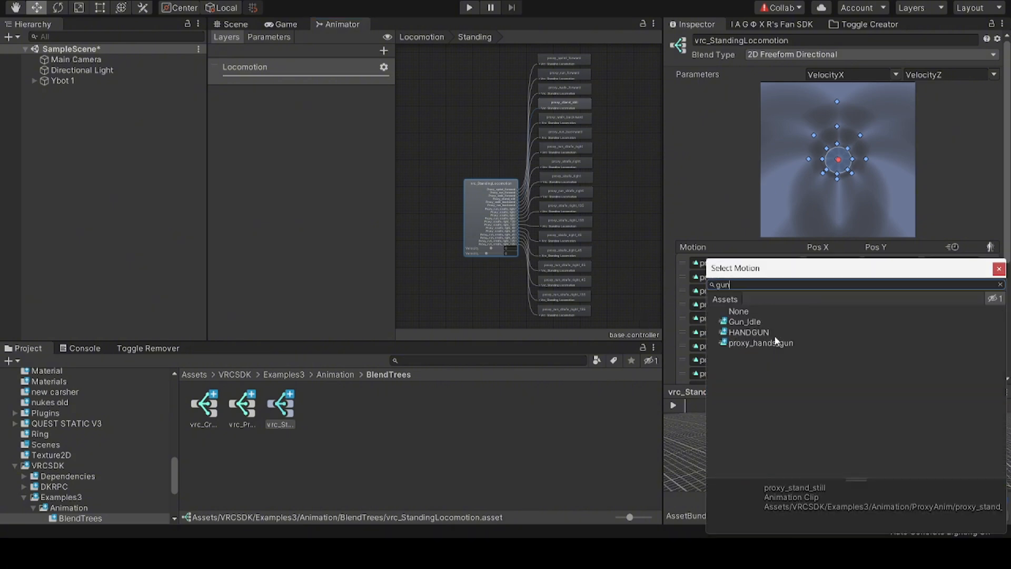
double_click(751, 321)
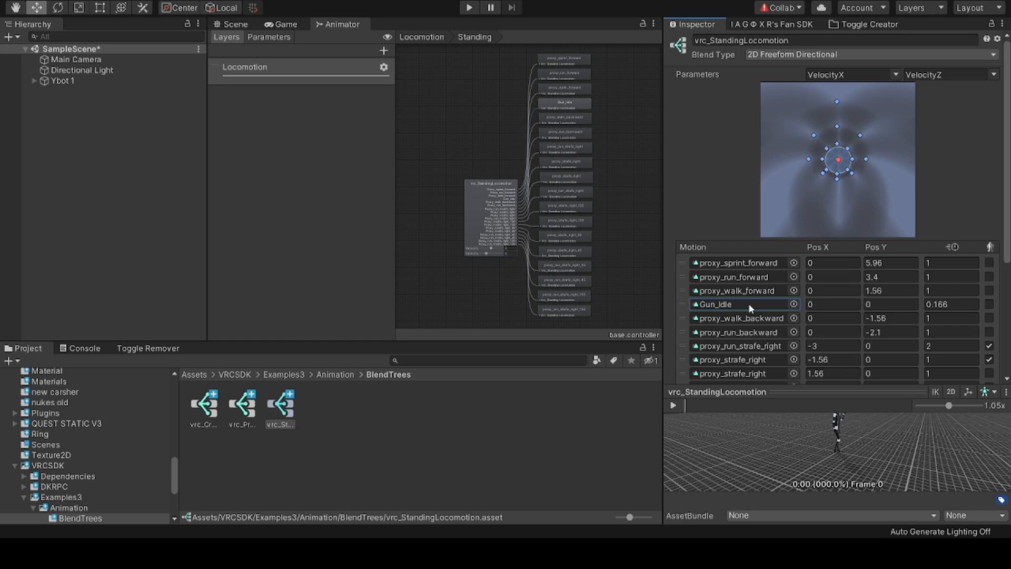
click(948, 304)
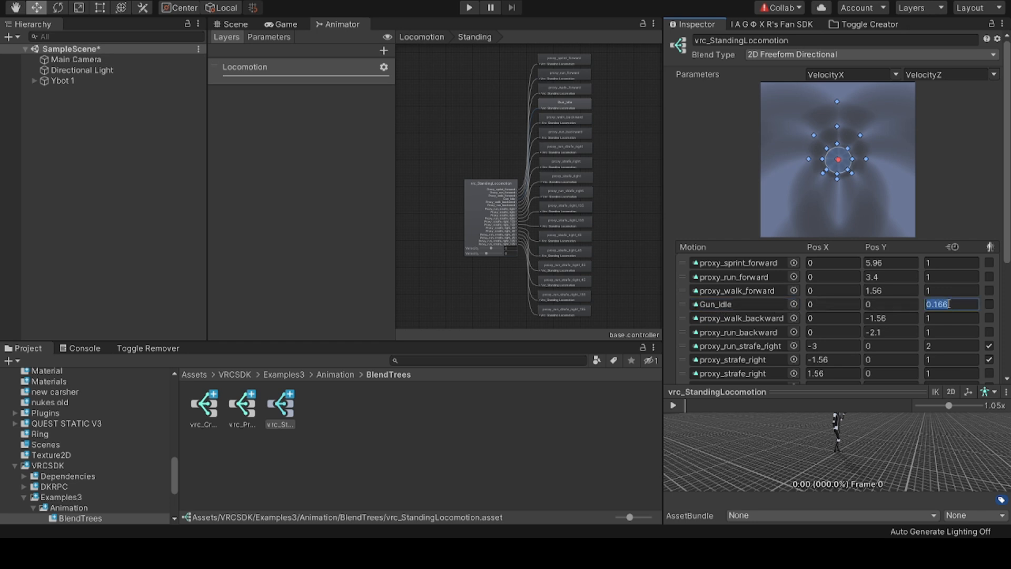
text(1)
Step: In the Crouching blend tree, replace the proxy_crouch_still motion with PoppyCrouch_1
click(423, 38)
double_click(471, 166)
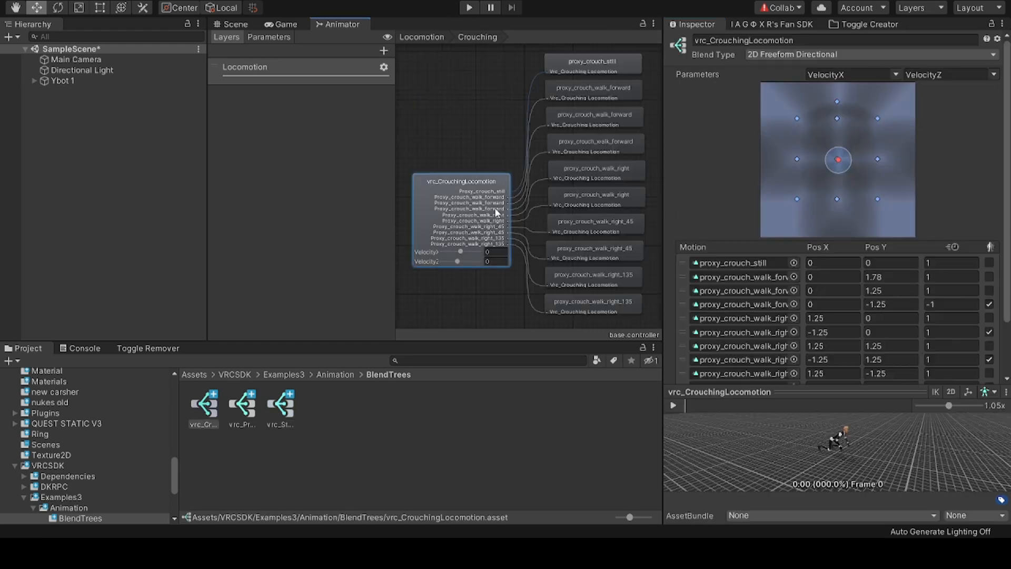
click(794, 262)
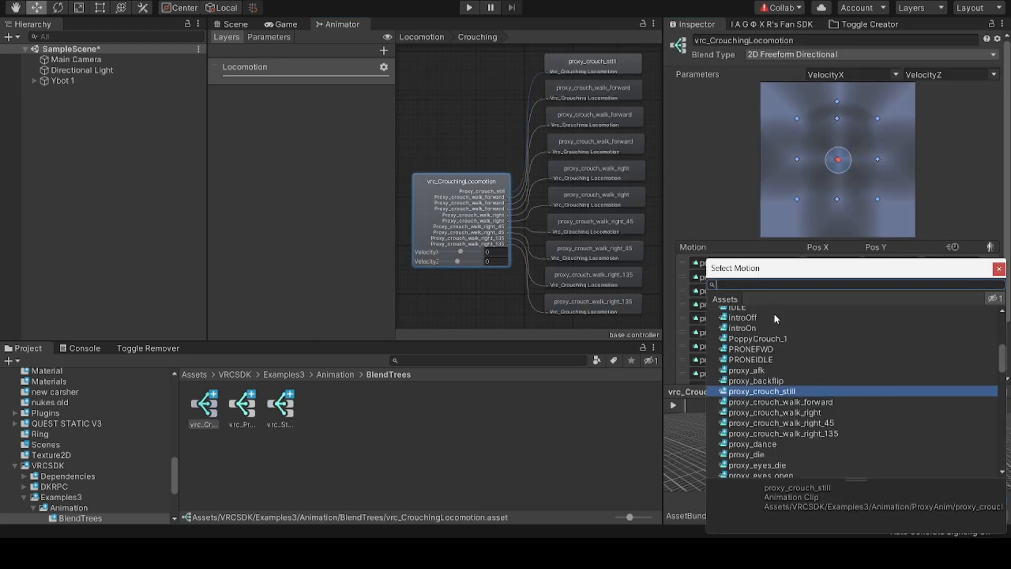
text(pop)
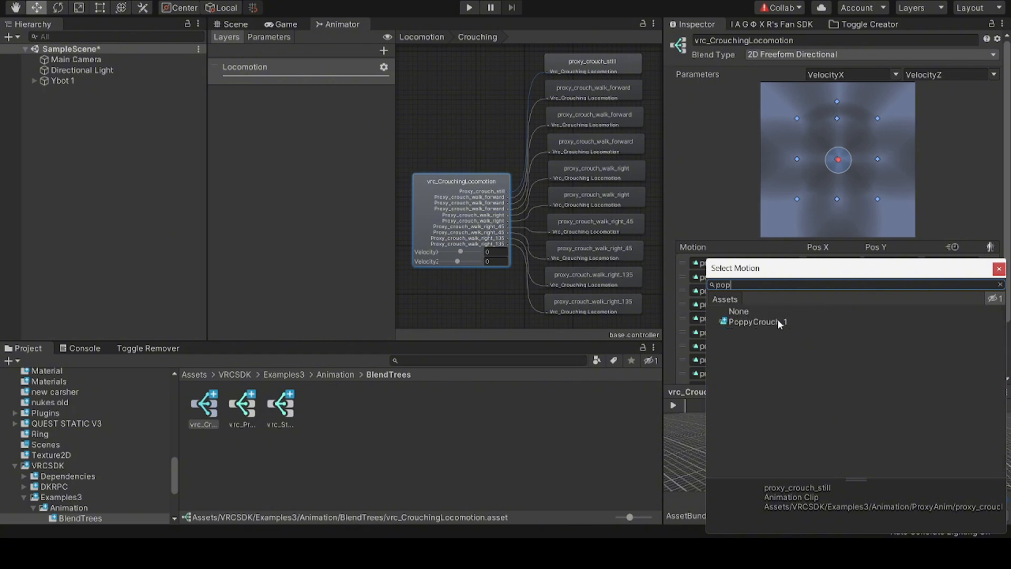
double_click(778, 321)
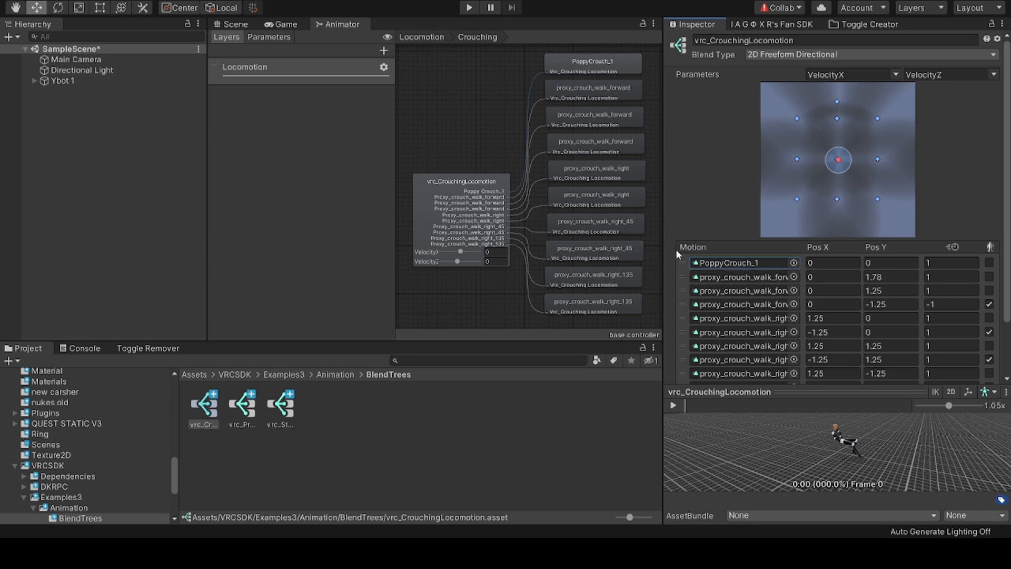
Step: Open the Prone state's blend tree and look through the animation clips in the root Assets folder
click(440, 36)
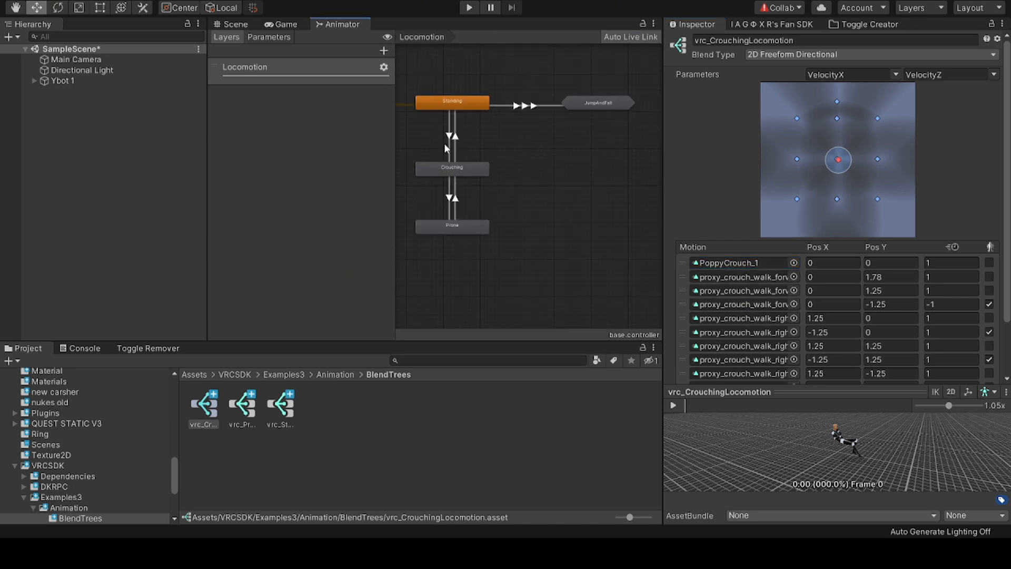
double_click(457, 226)
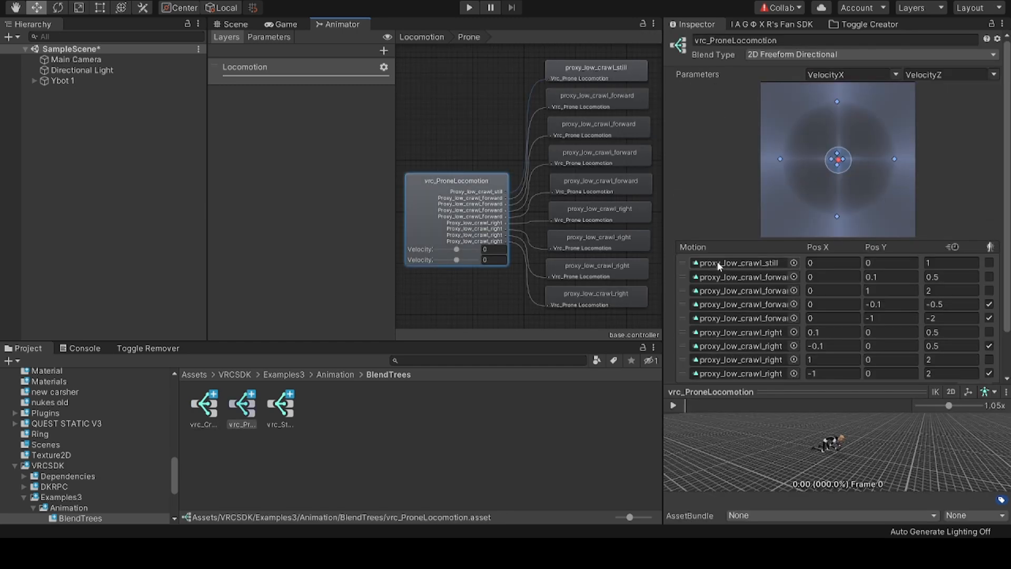
scroll(62, 425, up, 6)
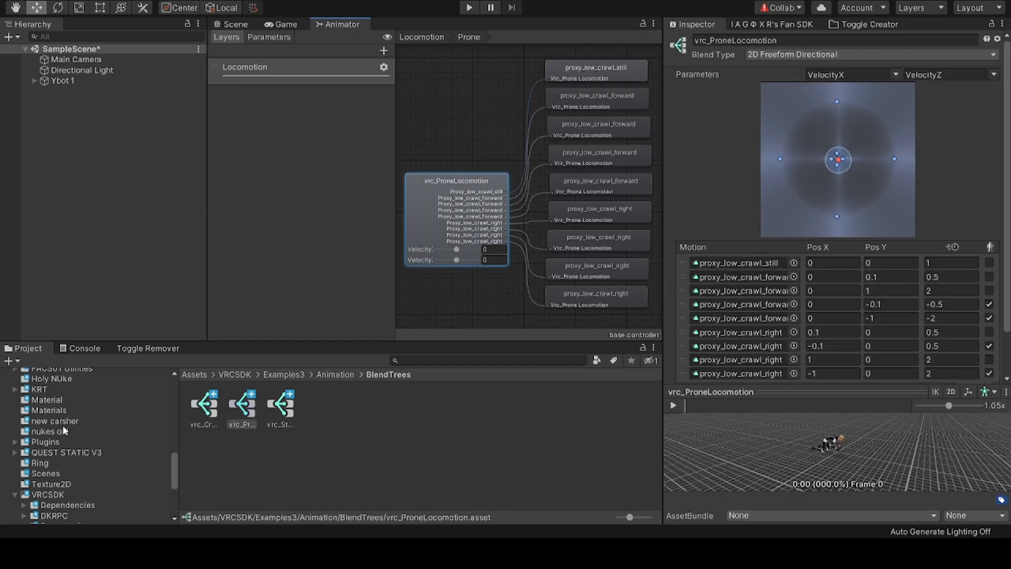
click(52, 397)
scroll(321, 474, down, 6)
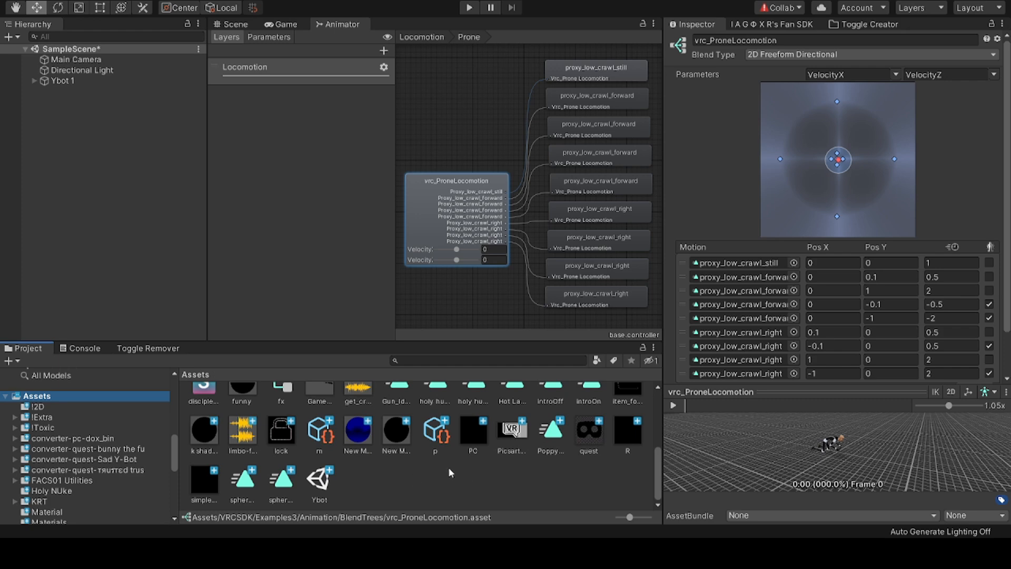
Step: In the Prone blend tree, replace the proxy_low_crawl_still motion with the Hot Lay Down Idle animation
click(793, 263)
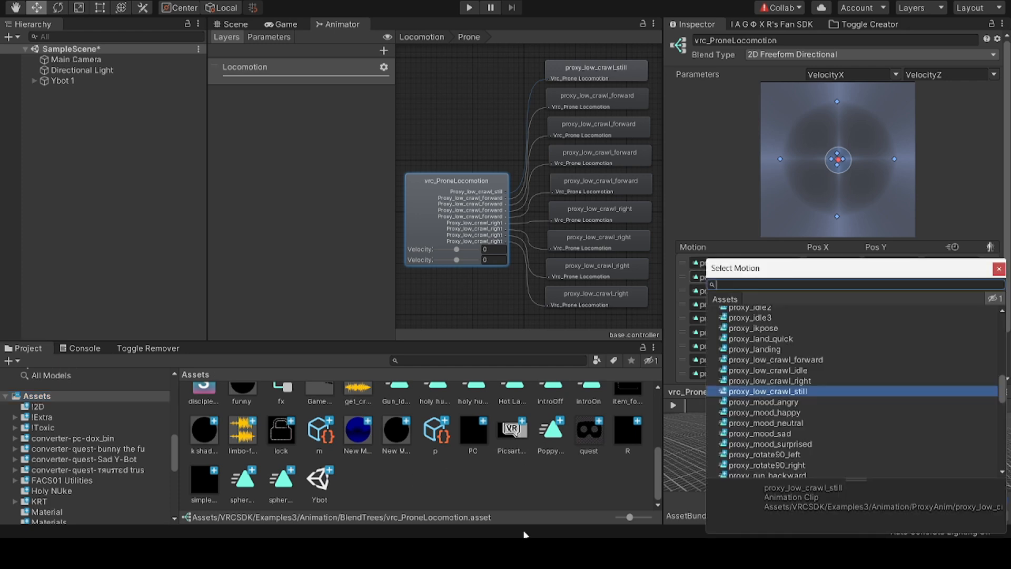
click(444, 481)
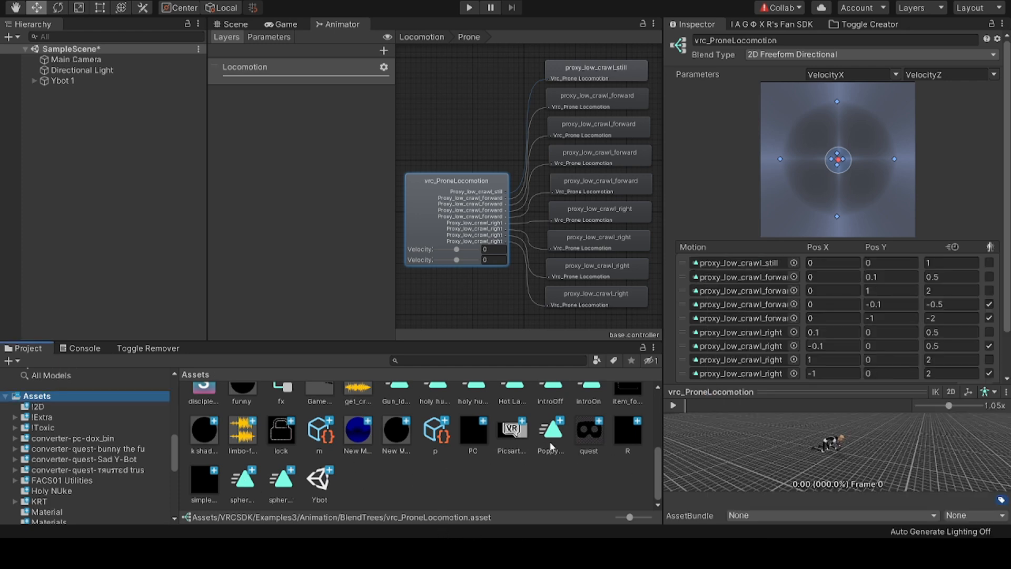
scroll(551, 447, up, 1)
scroll(484, 450, up, 2)
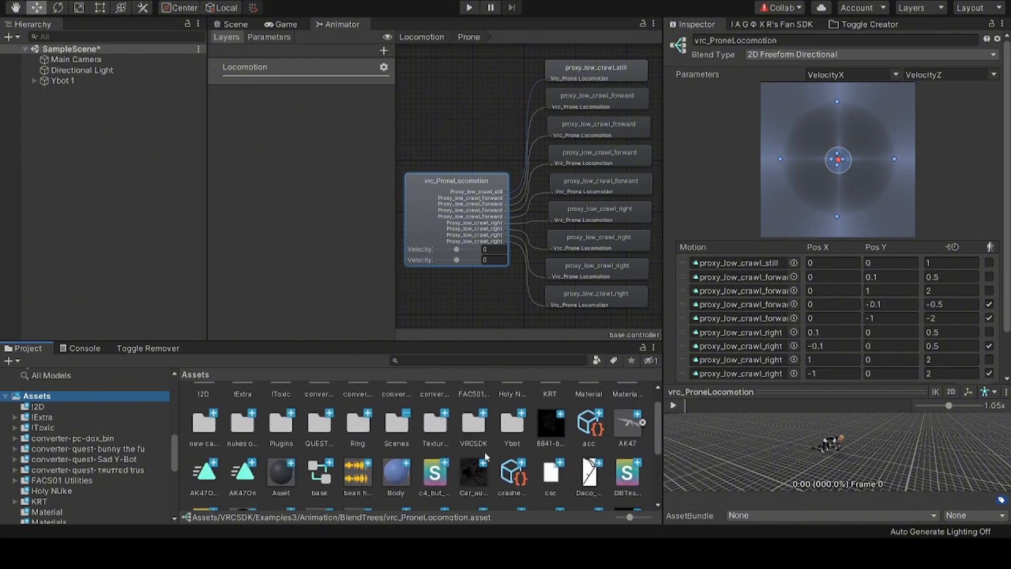
scroll(332, 481, down, 2)
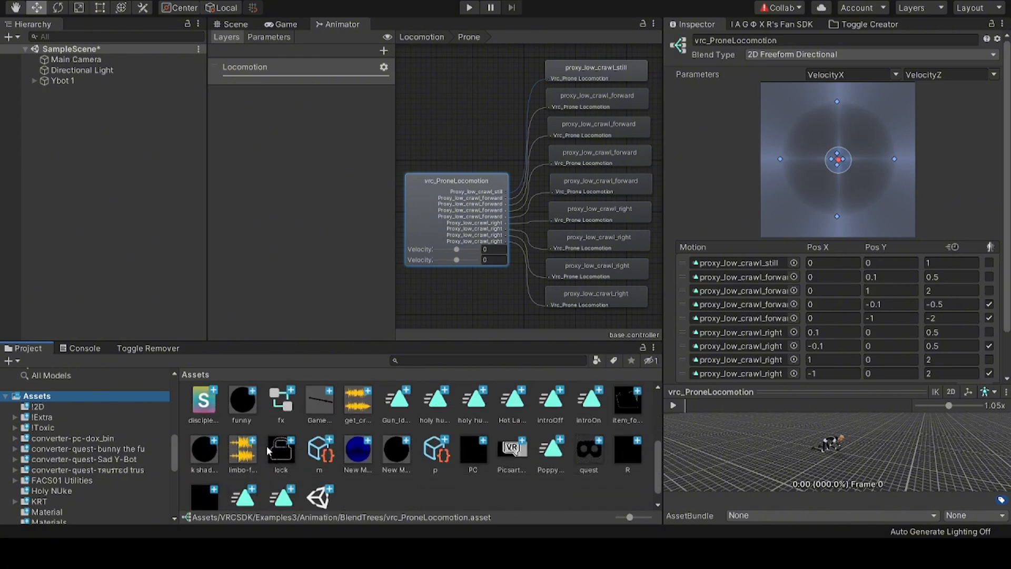
scroll(270, 453, down, 1)
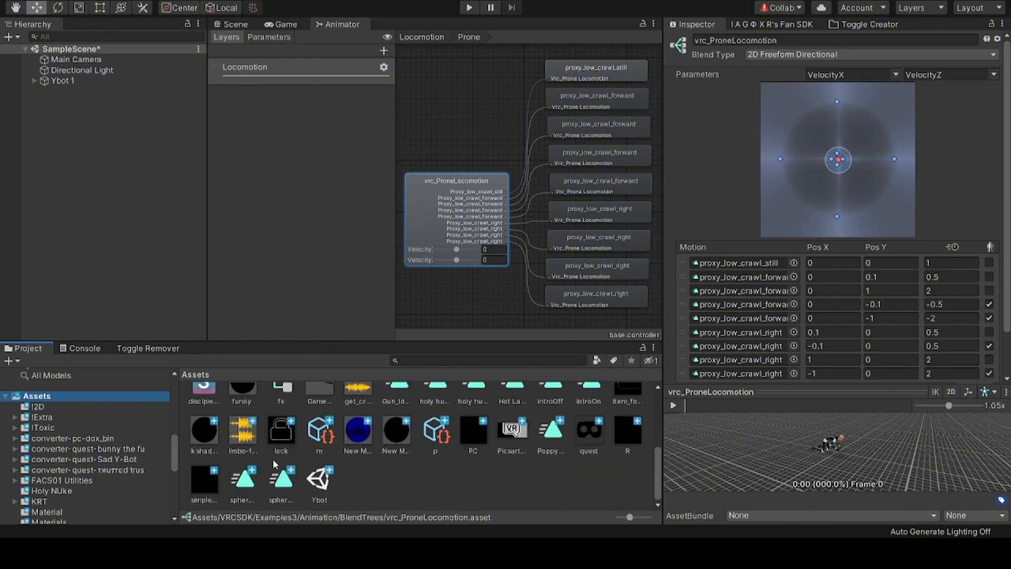
click(425, 360)
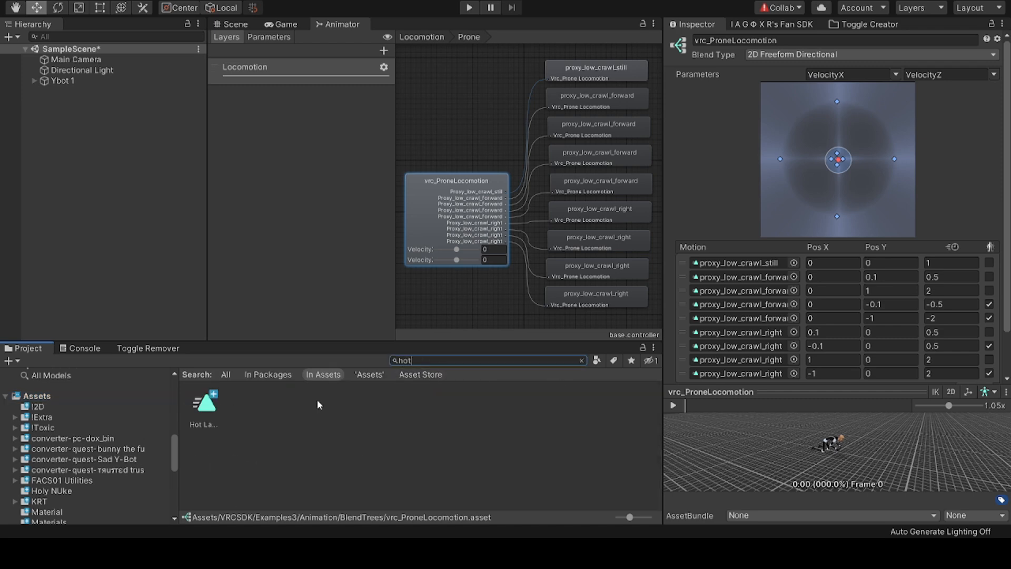
drag(205, 403, 706, 262)
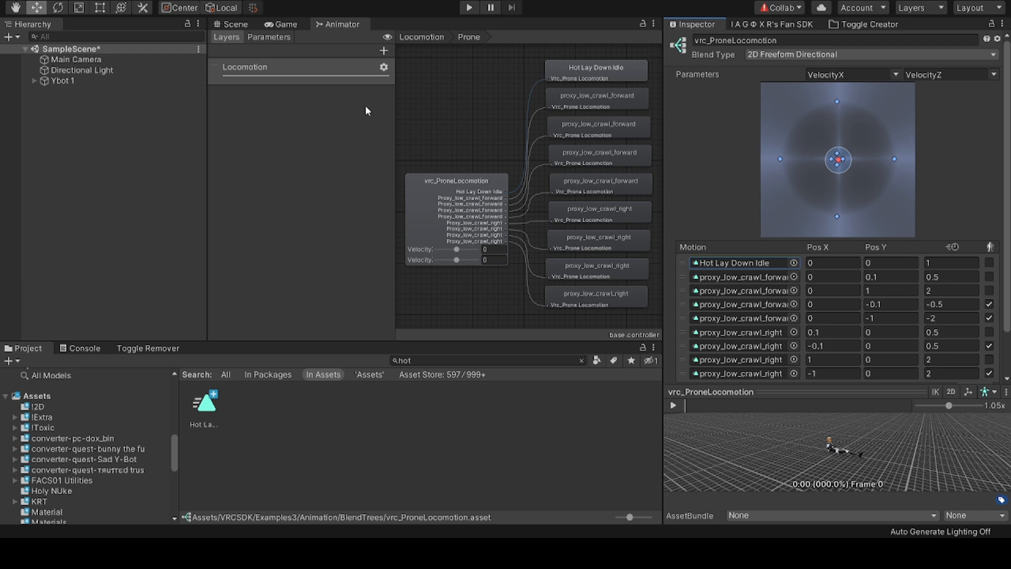
Step: Return to the Scene view, clear the selection and open the I A G Φ X R's Fan SDK window
click(422, 36)
click(234, 23)
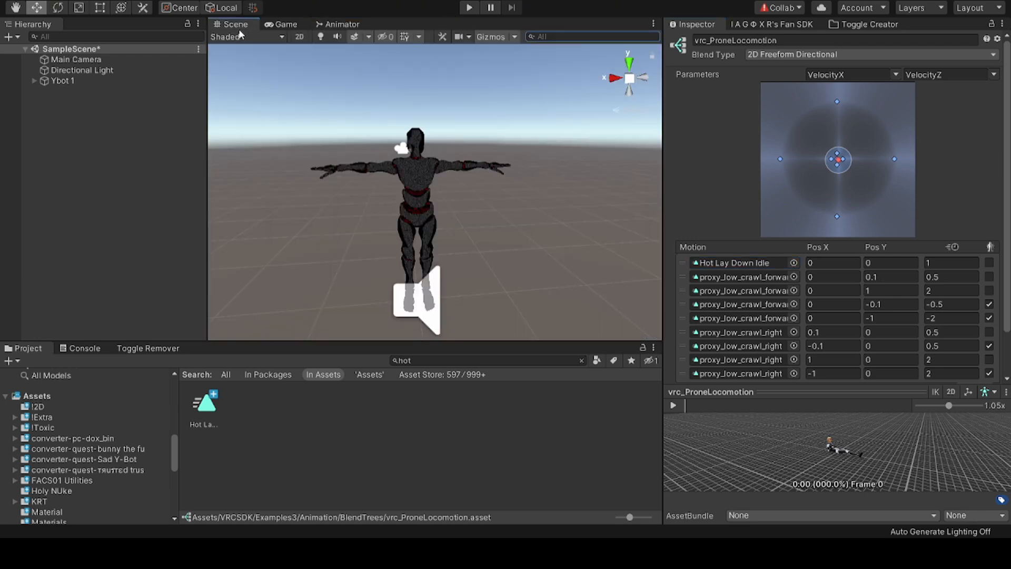
click(474, 175)
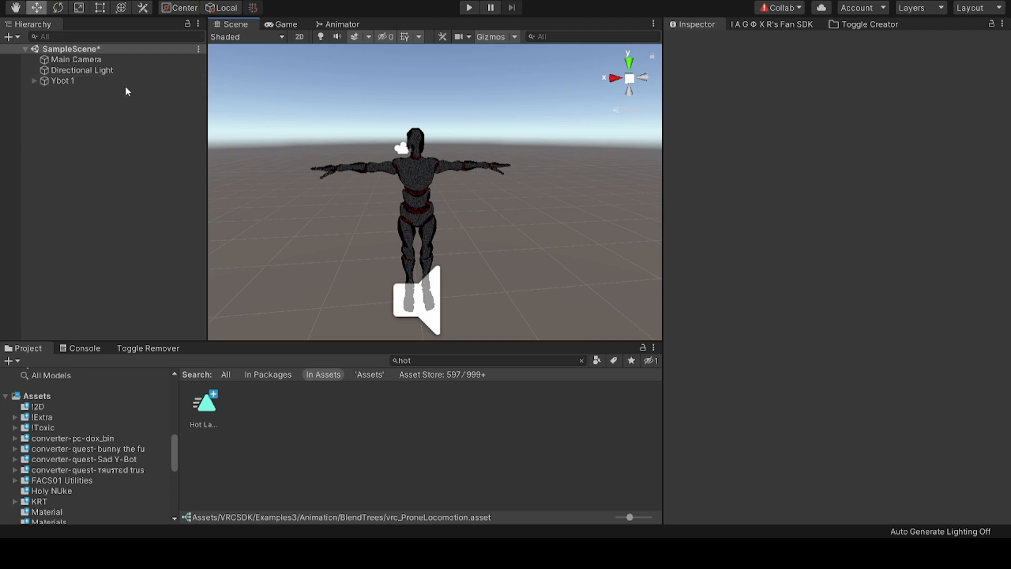
right_drag(292, 100, 334, 214)
click(786, 26)
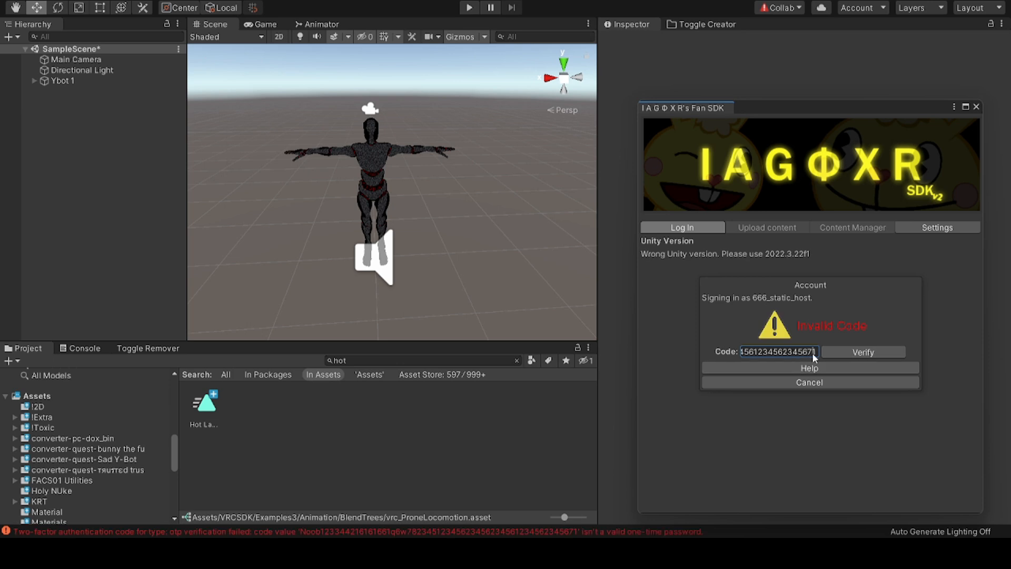
Step: Replace the rejected two-factor code with a fresh verification code from the 2 Factor Authenticator app and verify the SDK login
key(ctrl+a)
key(BackSpace)
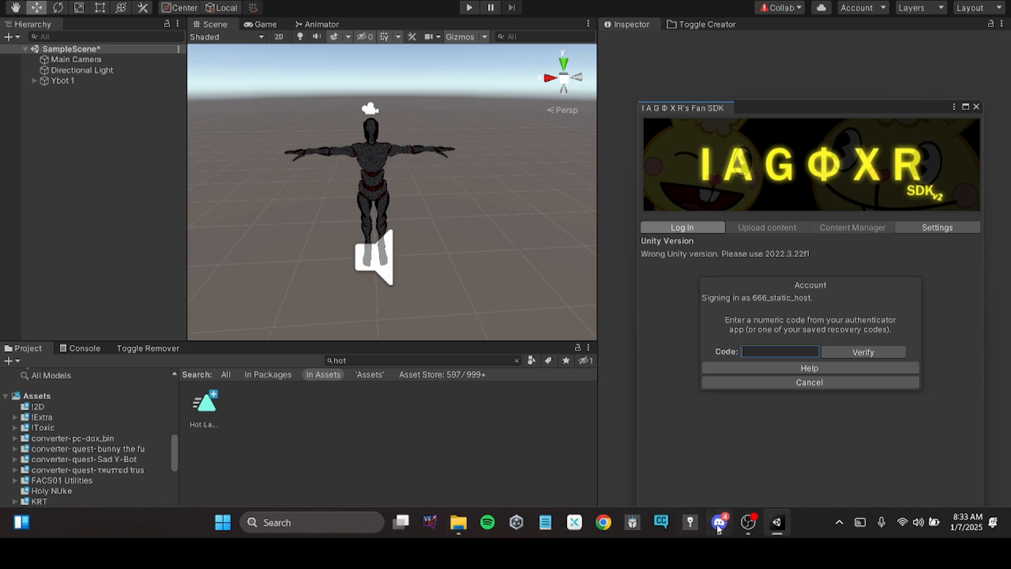
click(694, 514)
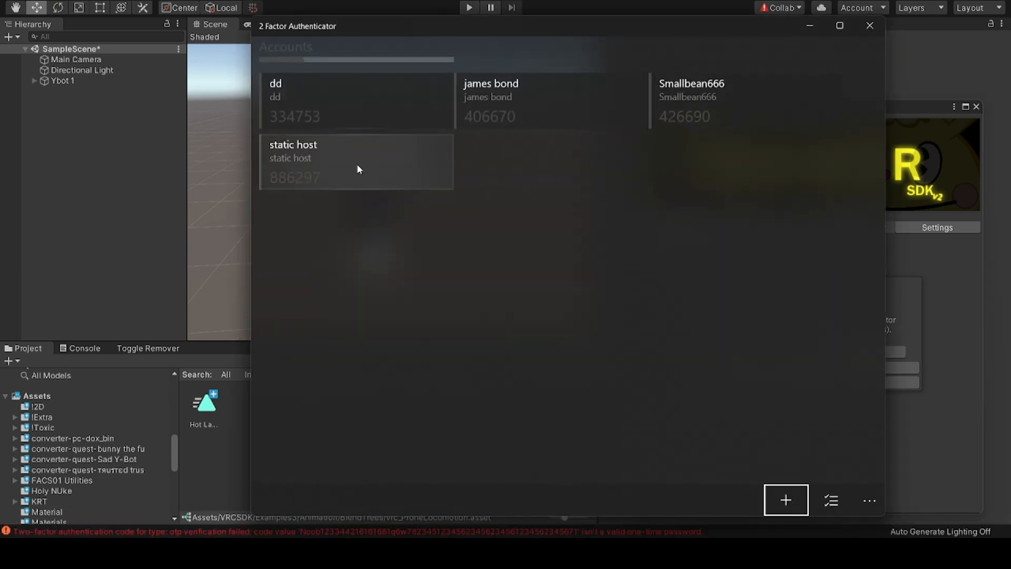
click(870, 25)
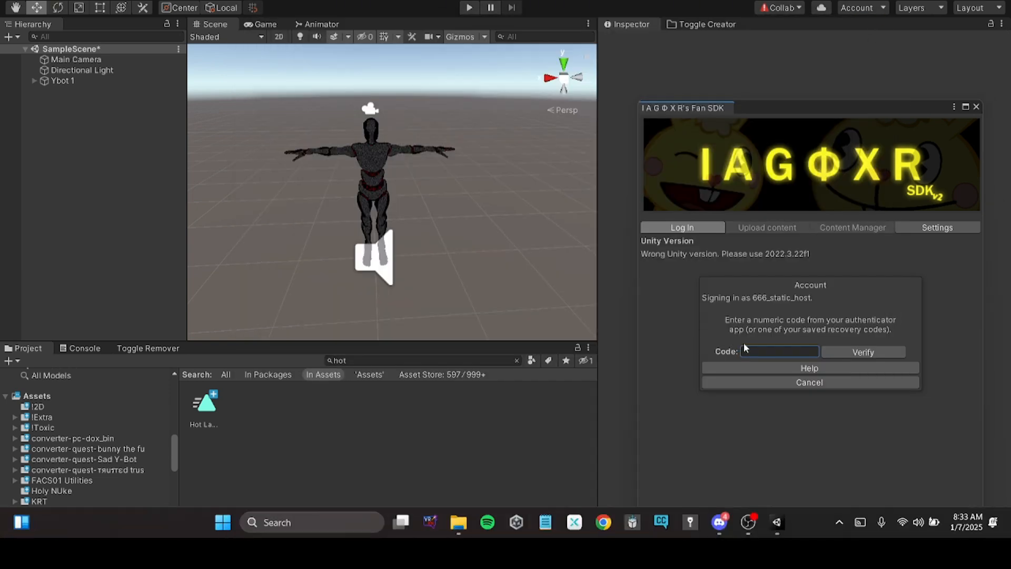
key(ctrl+v)
click(863, 351)
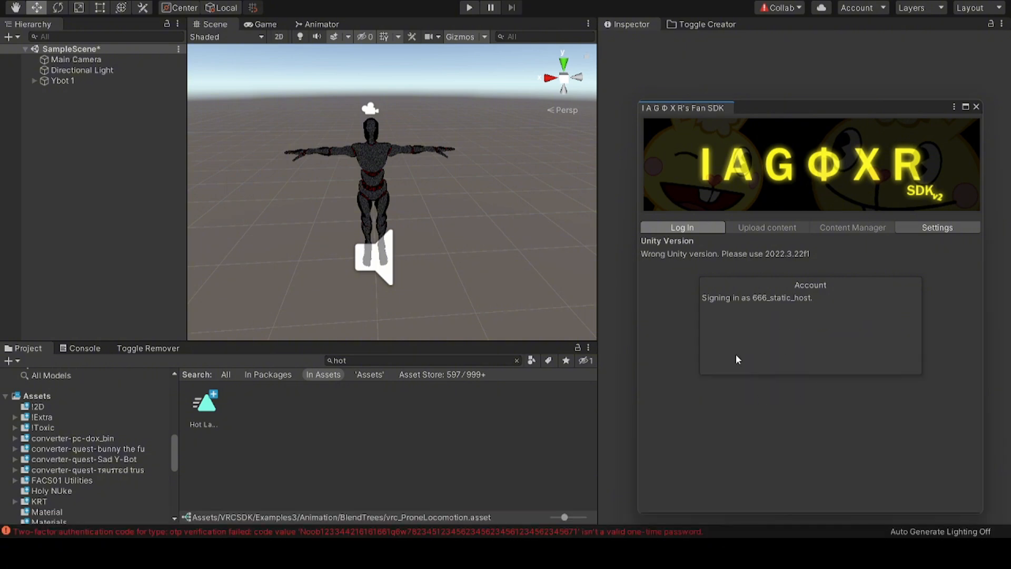
Step: Clear the console, dock the SDK window beside Toggle Creator and show its Upload content page
click(73, 348)
click(11, 360)
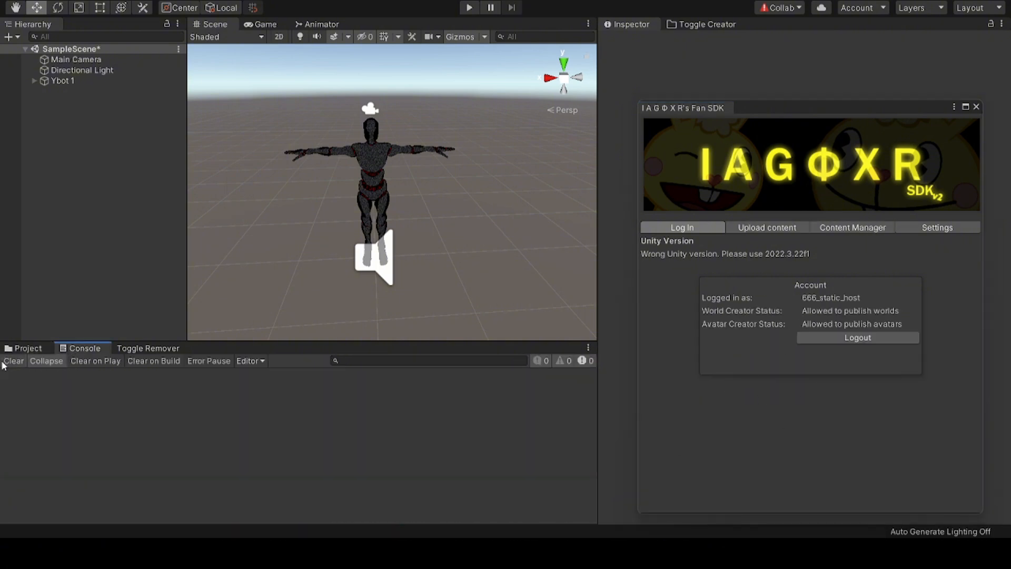
click(23, 348)
drag(700, 107, 774, 28)
click(750, 148)
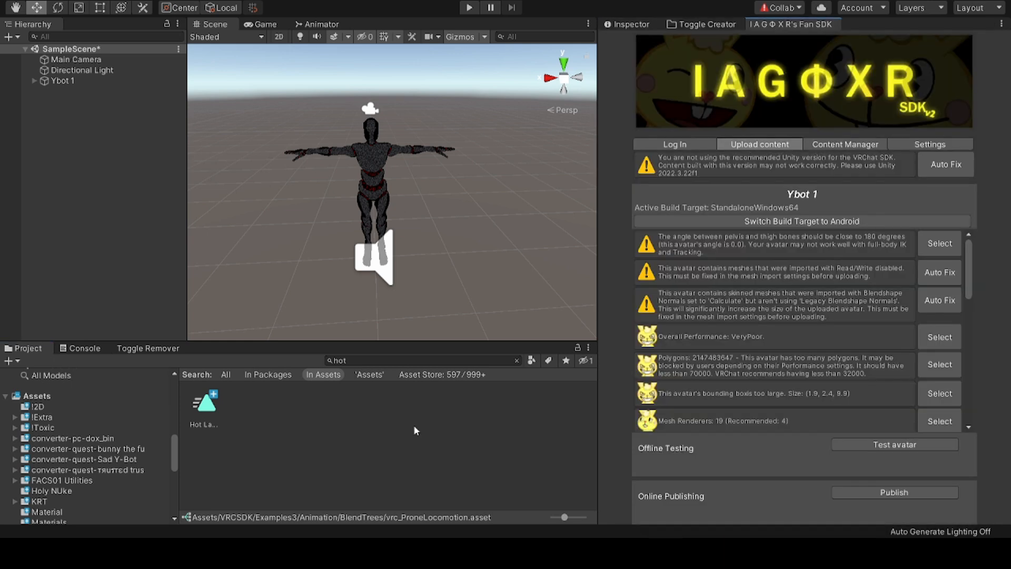
Step: Auto-fix Ybot 1's mesh Read/Write and blendshape normals warnings, and clear the console
click(940, 272)
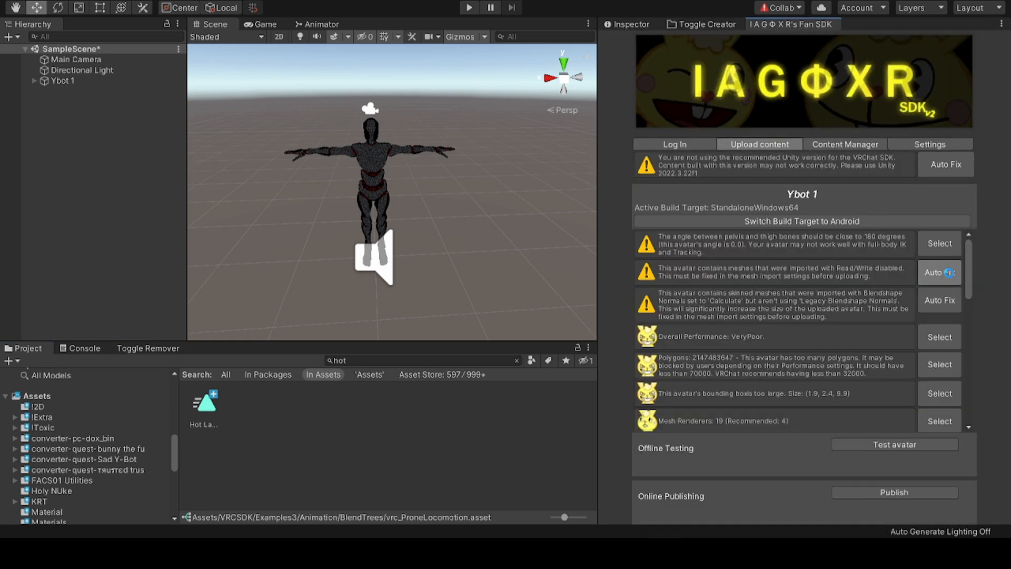
click(940, 272)
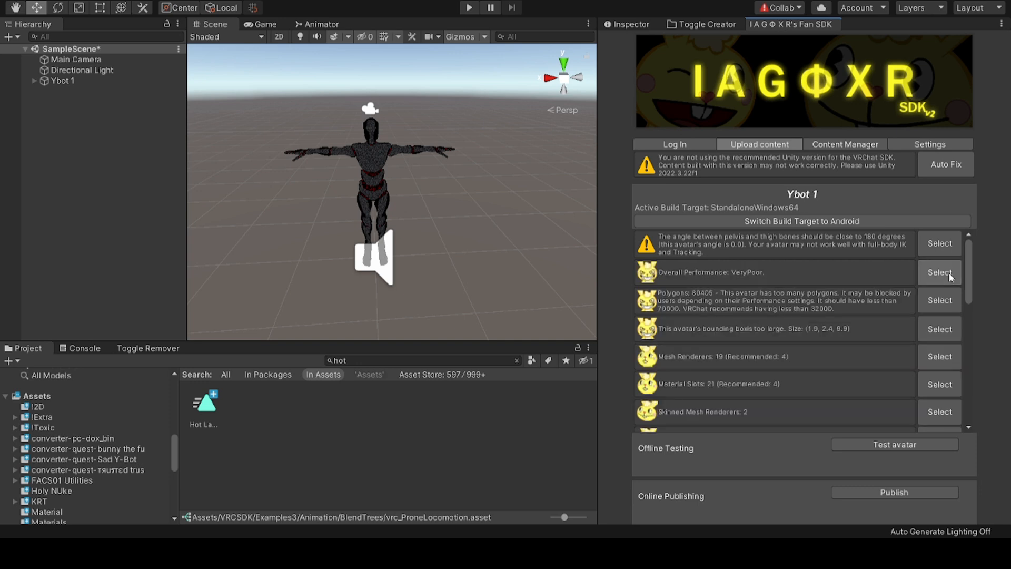
click(84, 348)
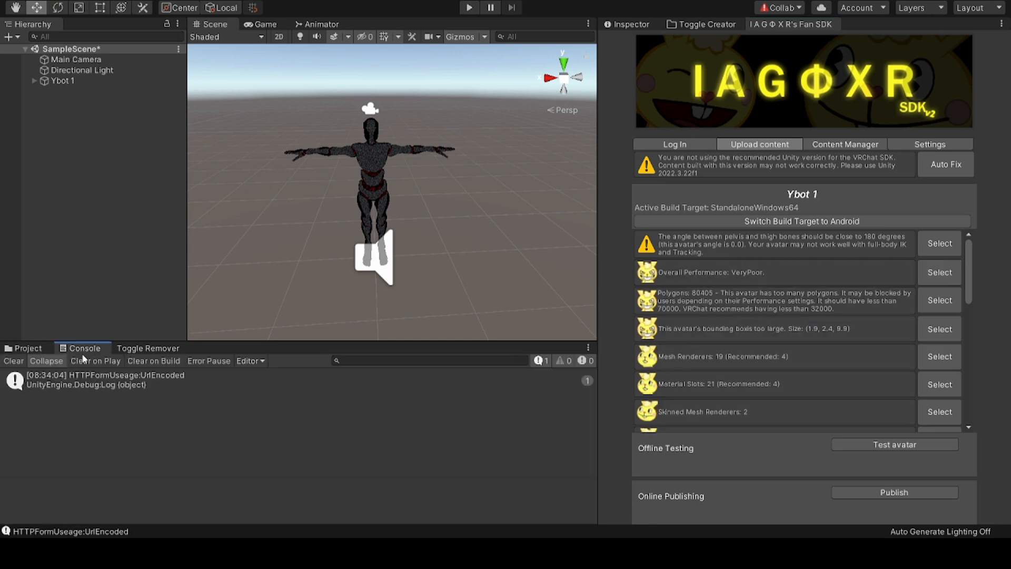
click(14, 361)
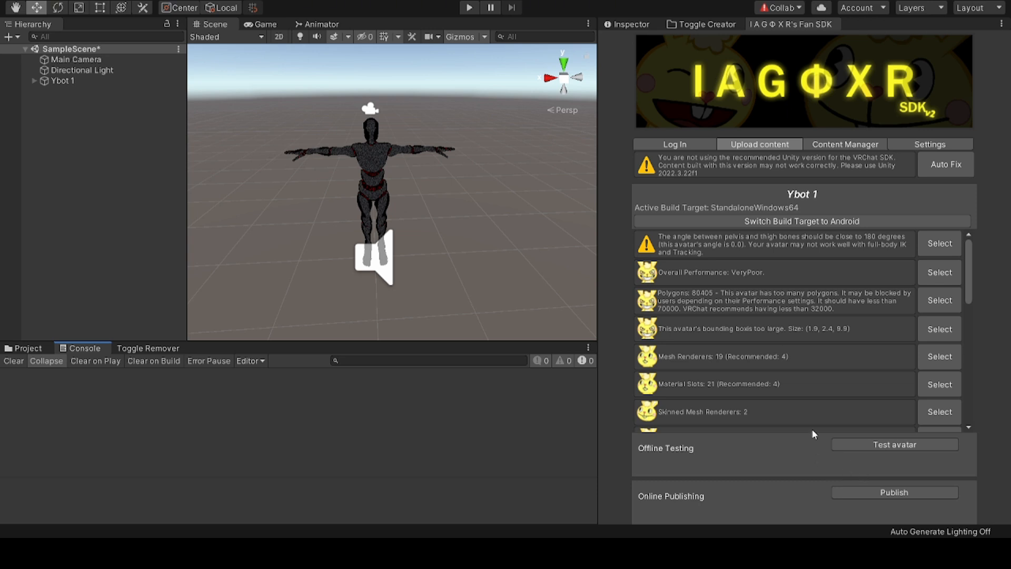
Step: Look through Ybot 1's remaining validation messages and view the avatar's head and upper body up close in the scene
scroll(798, 328, down, 5)
scroll(796, 346, up, 5)
right_drag(445, 232, 448, 193)
key(w)
key(q)
key(e)
key(d)
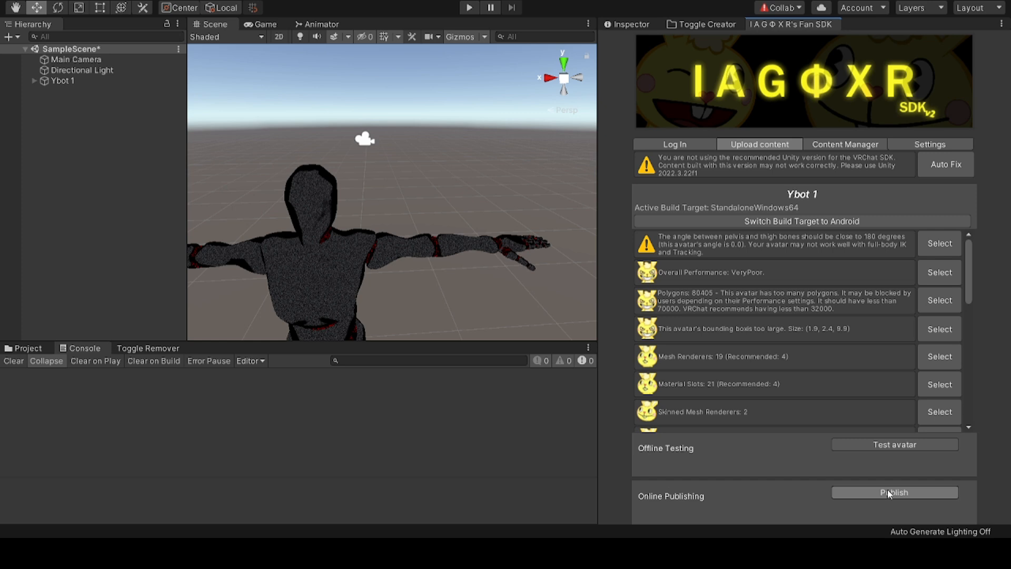
Step: Switch to OBS, unmute the Mic/Aux audio source and return to Unity
mouse_move(800, 535)
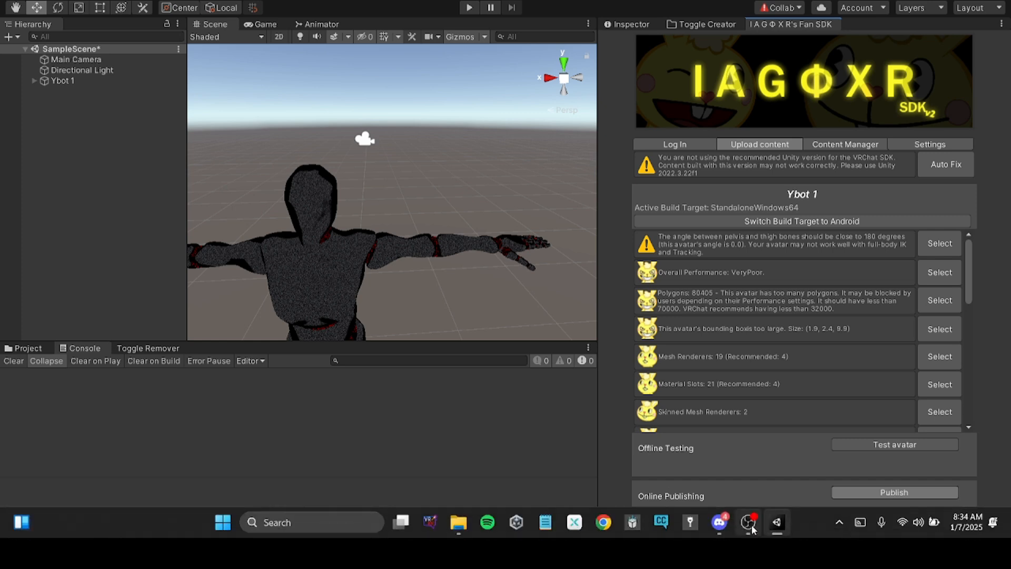
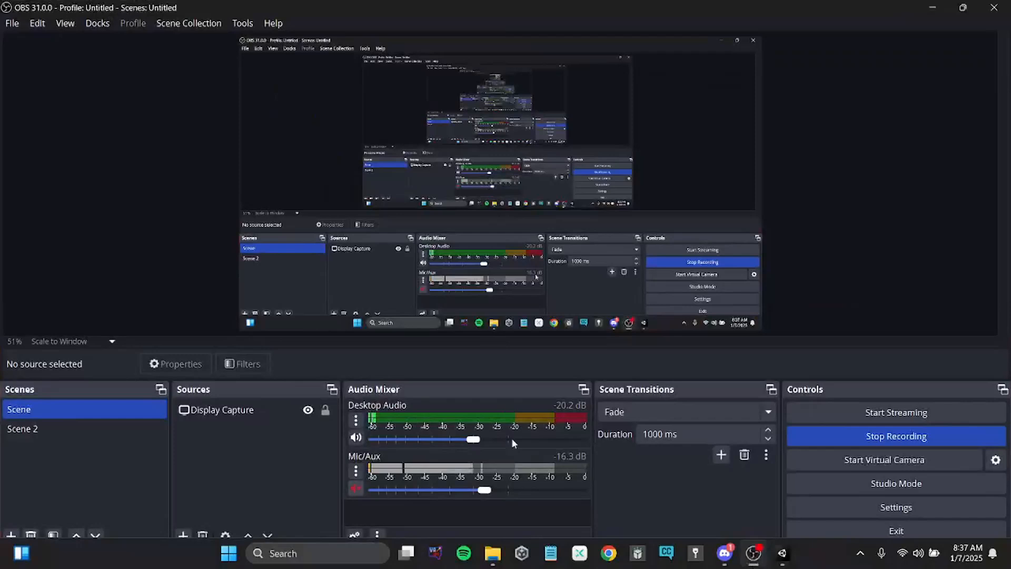
click(356, 488)
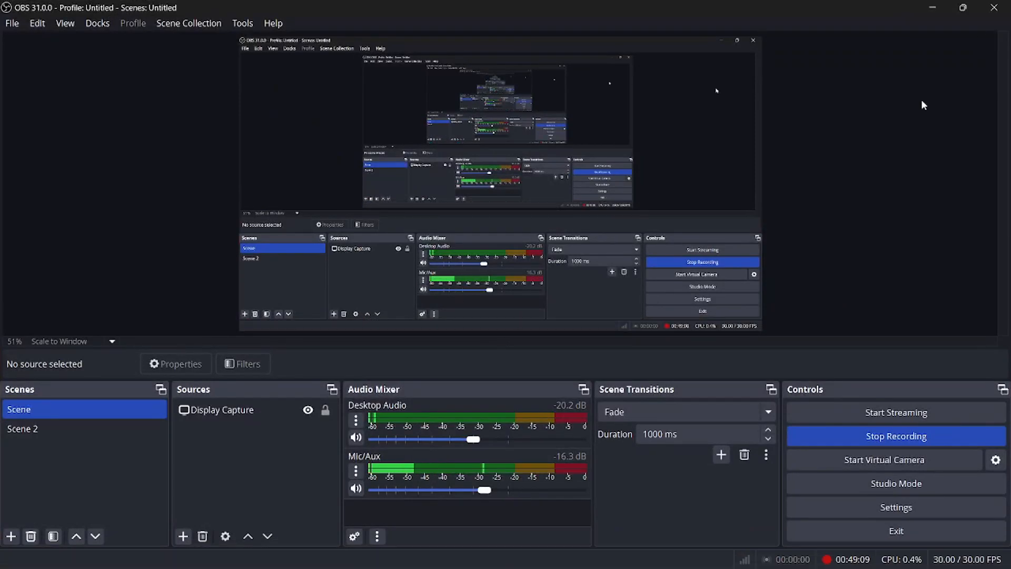
click(932, 7)
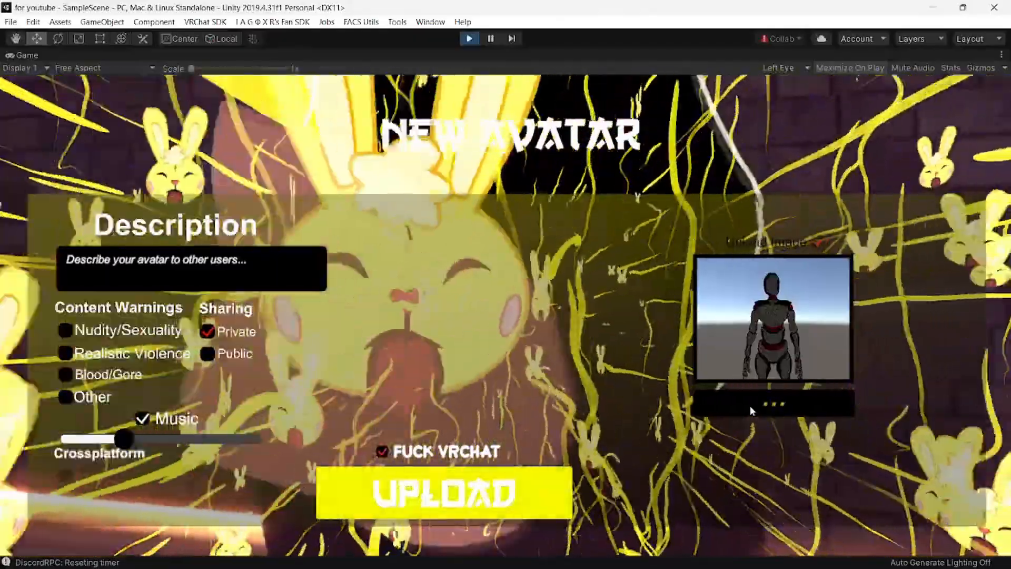
Step: Name the new avatar "for youtube bot" and enter a short creator credit as its description
text(for youtube)
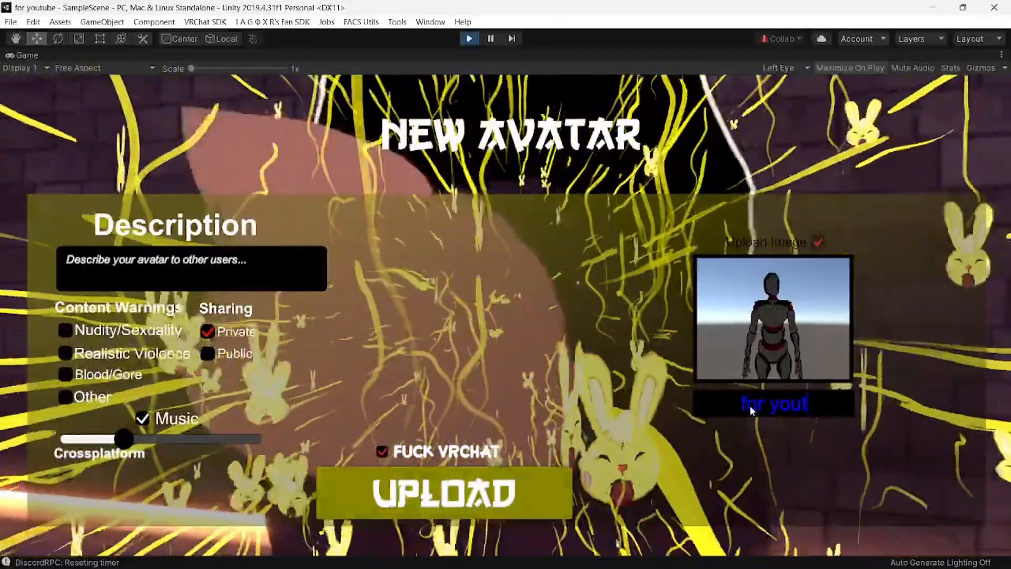
text( bot)
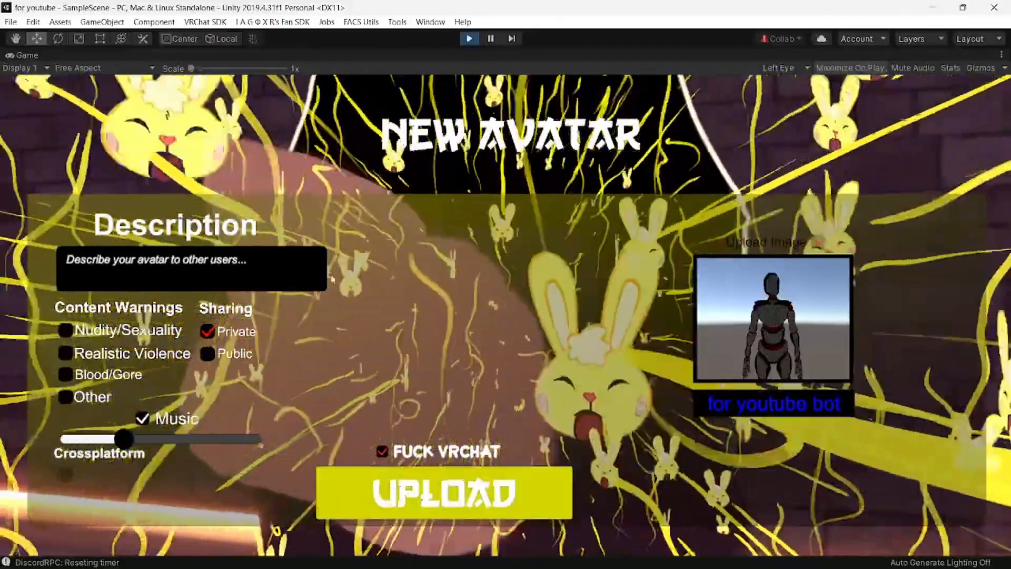
click(303, 271)
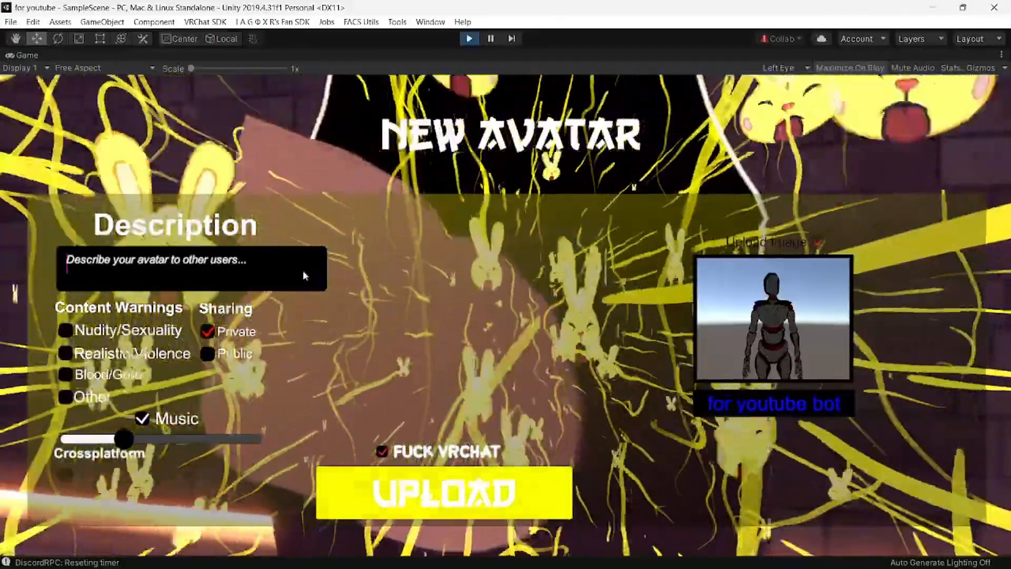
text(h)
key(BackSpace)
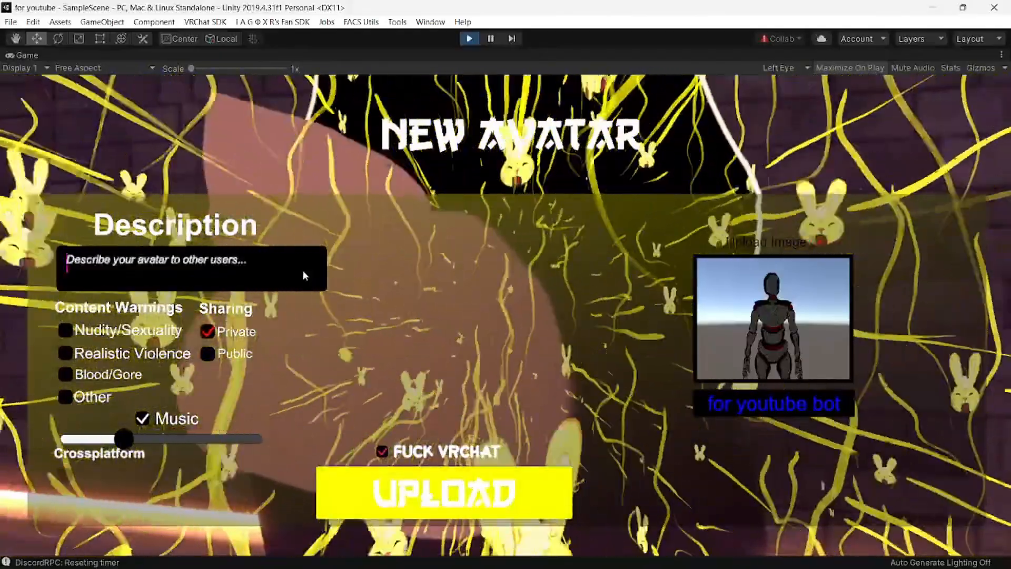
text(by bean)
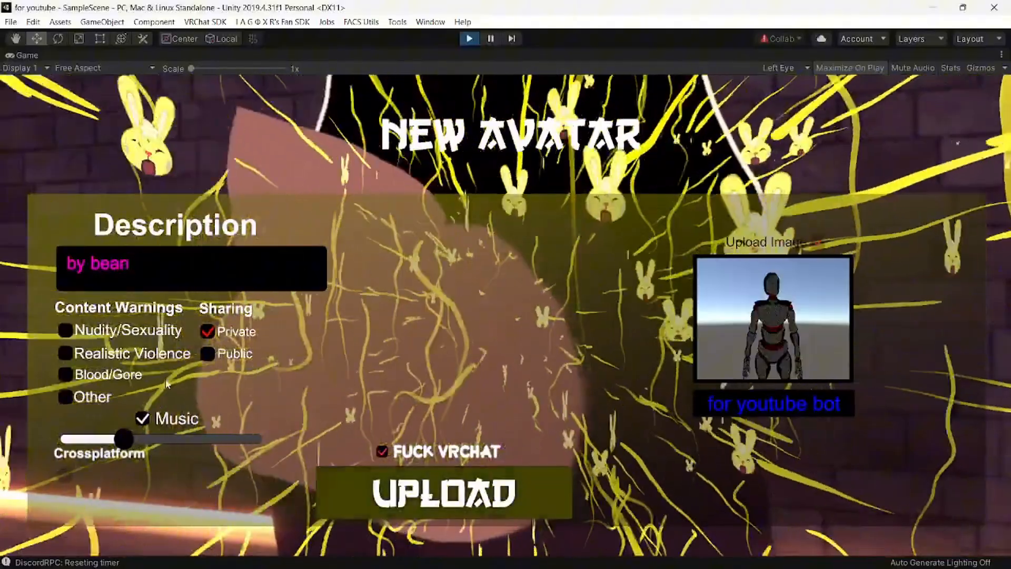
Step: Turn off the upload screen's music, set the avatar's sharing to Private and upload it
click(405, 453)
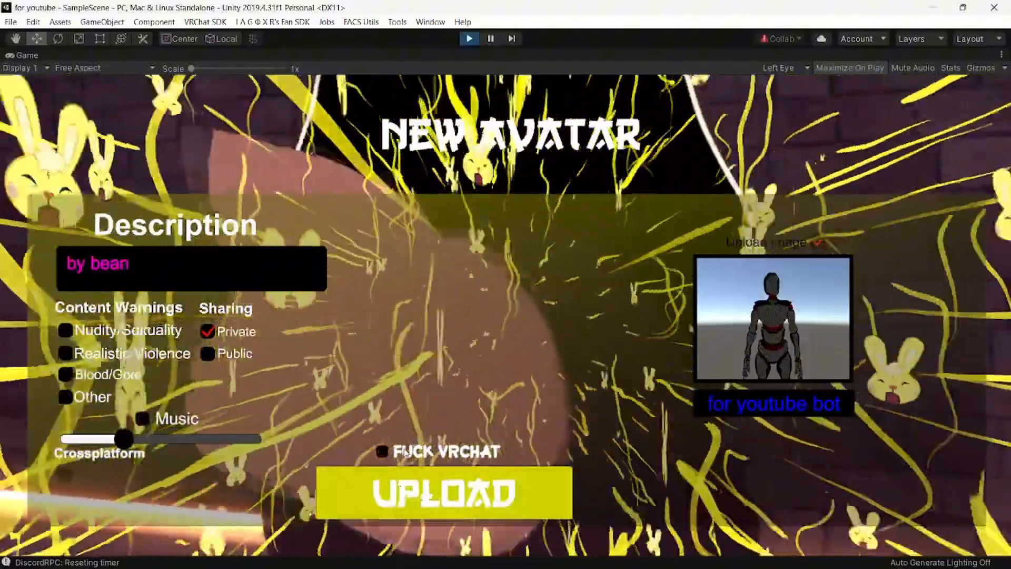
click(405, 453)
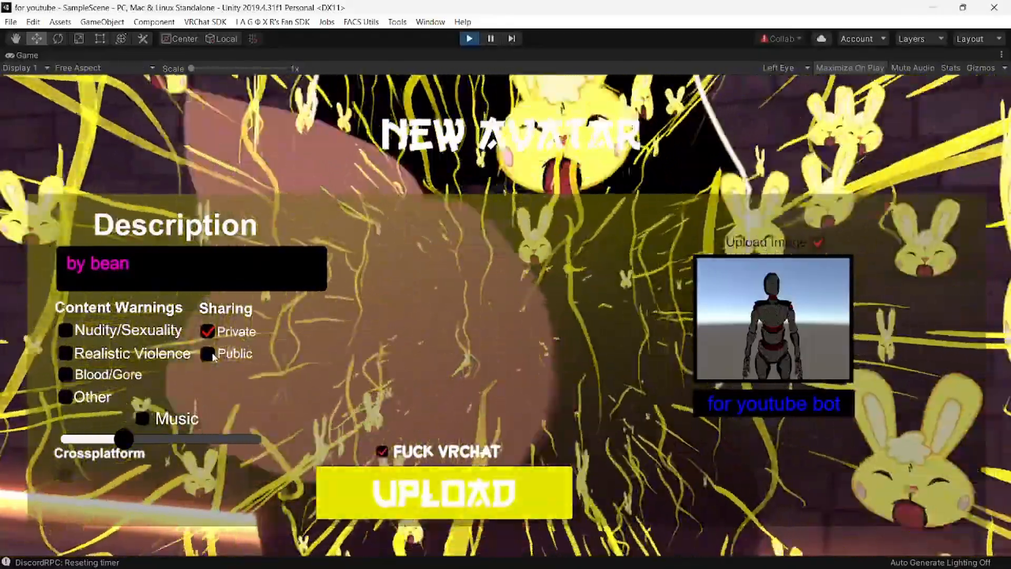
click(214, 356)
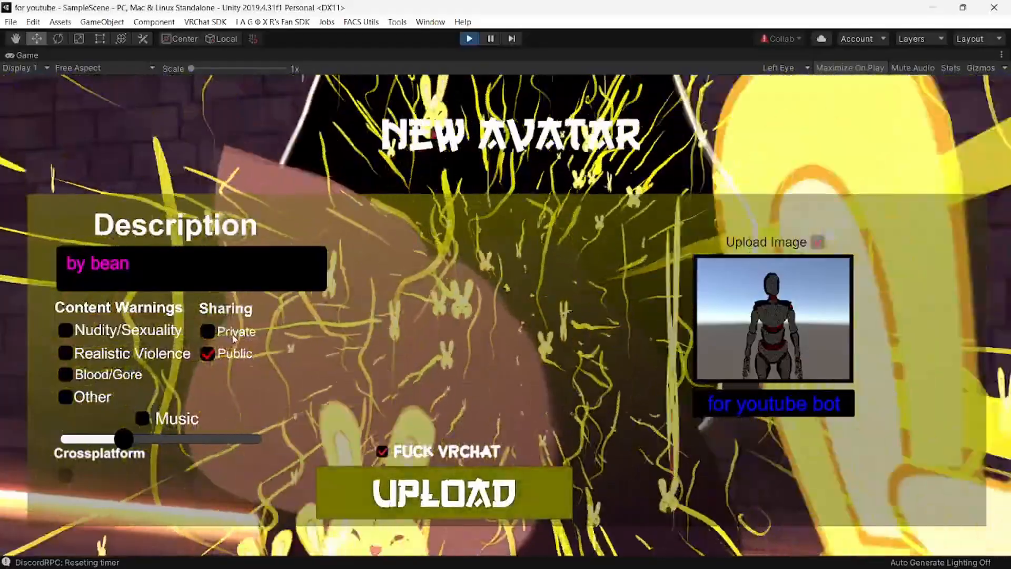
click(215, 330)
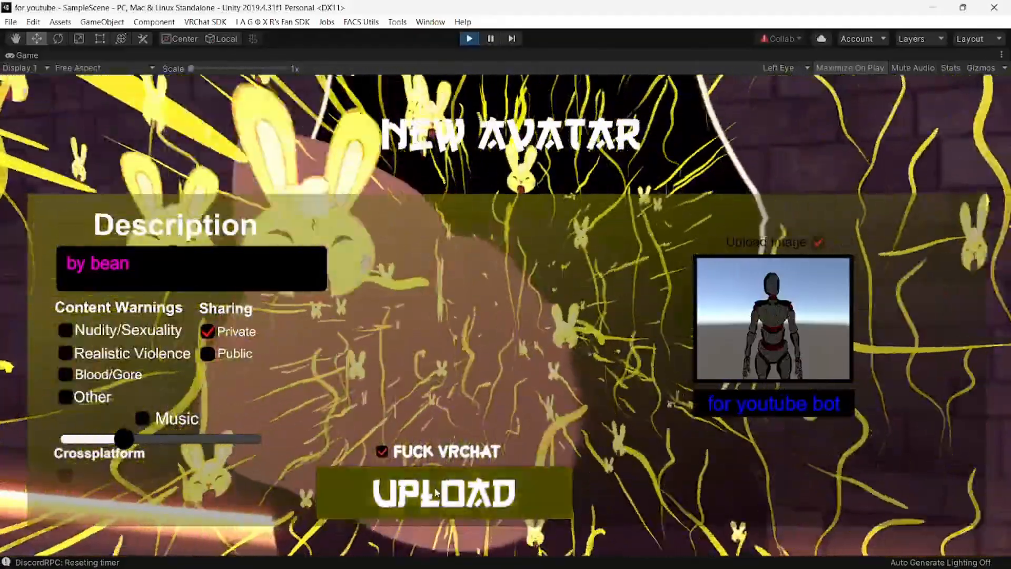
click(436, 492)
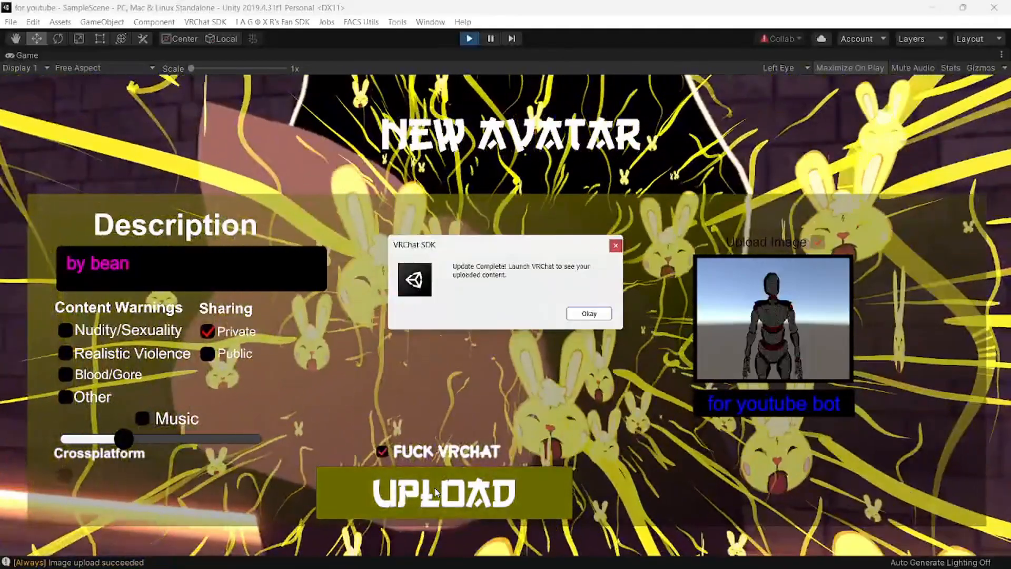
Step: Dismiss the completed upload's message, clear the console and duplicate the Ybot 1 avatar
click(598, 310)
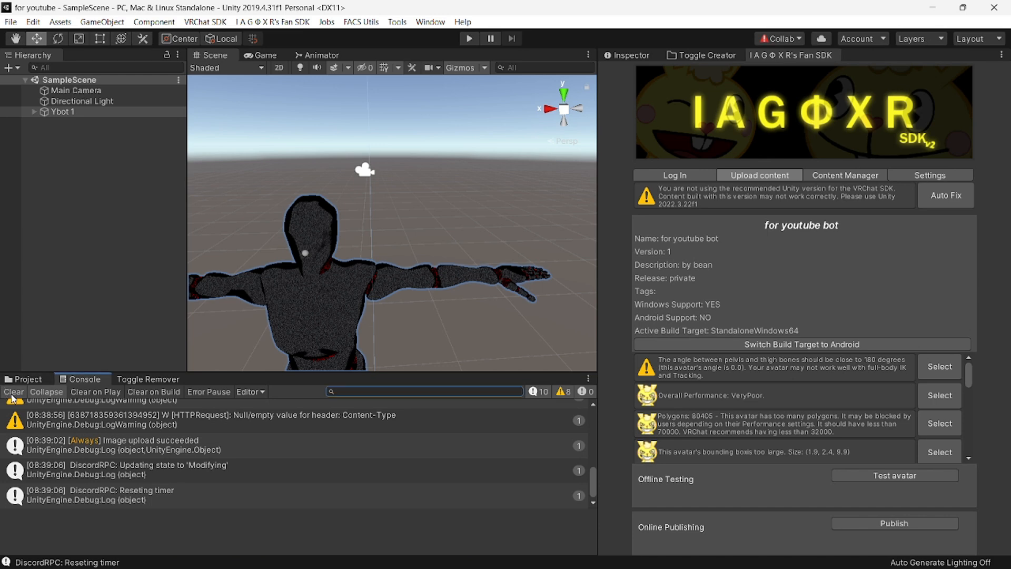
click(14, 391)
click(76, 113)
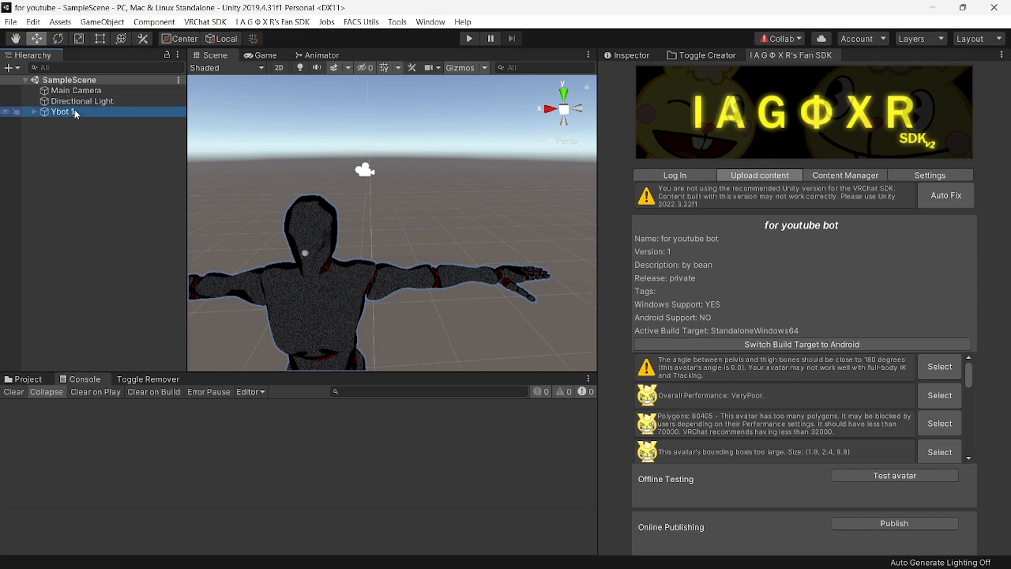
key(ctrl+d)
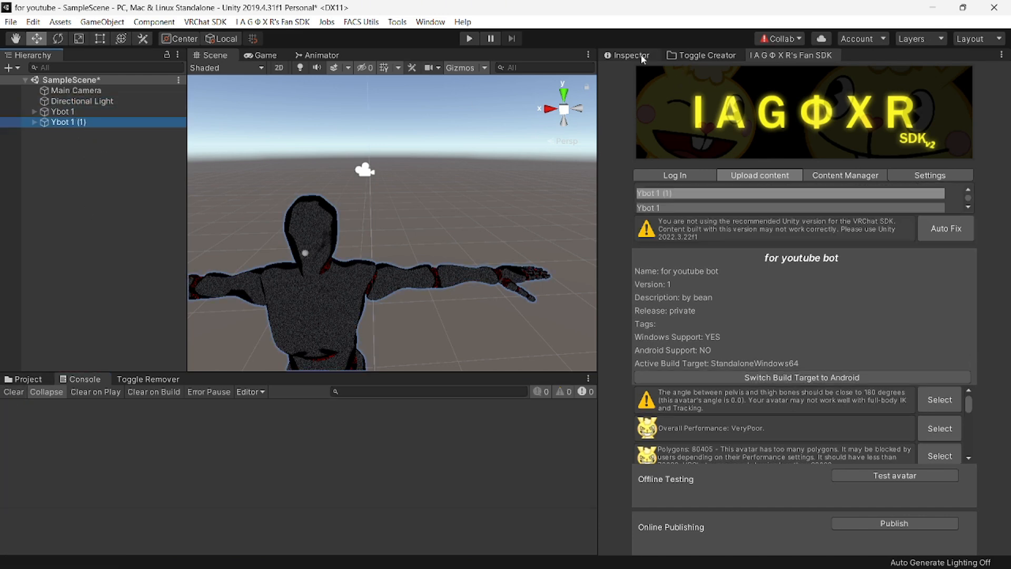
Step: Deactivate the original Ybot 1 avatar and rename it "Ybot pc"
click(623, 44)
click(622, 53)
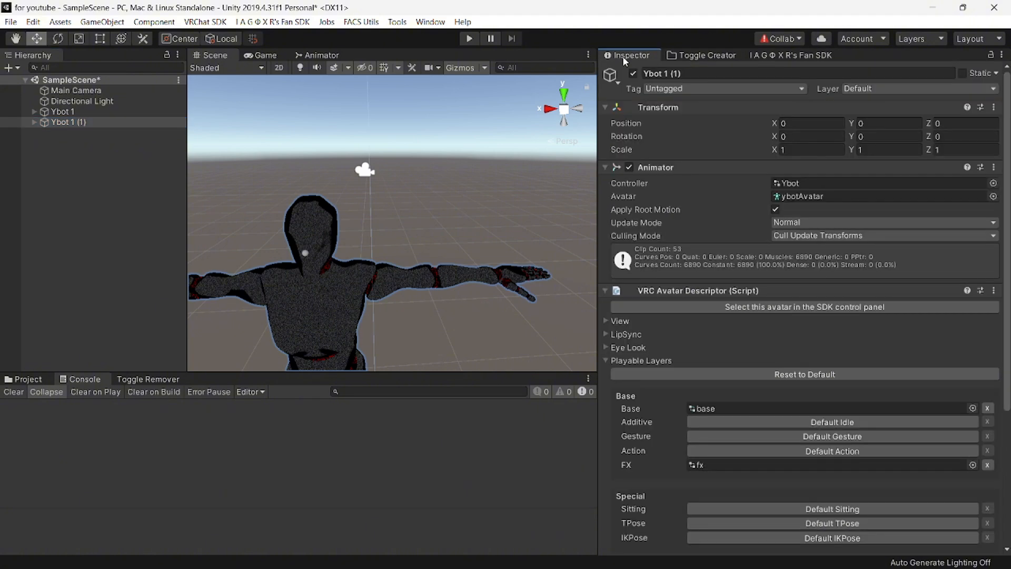
click(127, 123)
click(132, 111)
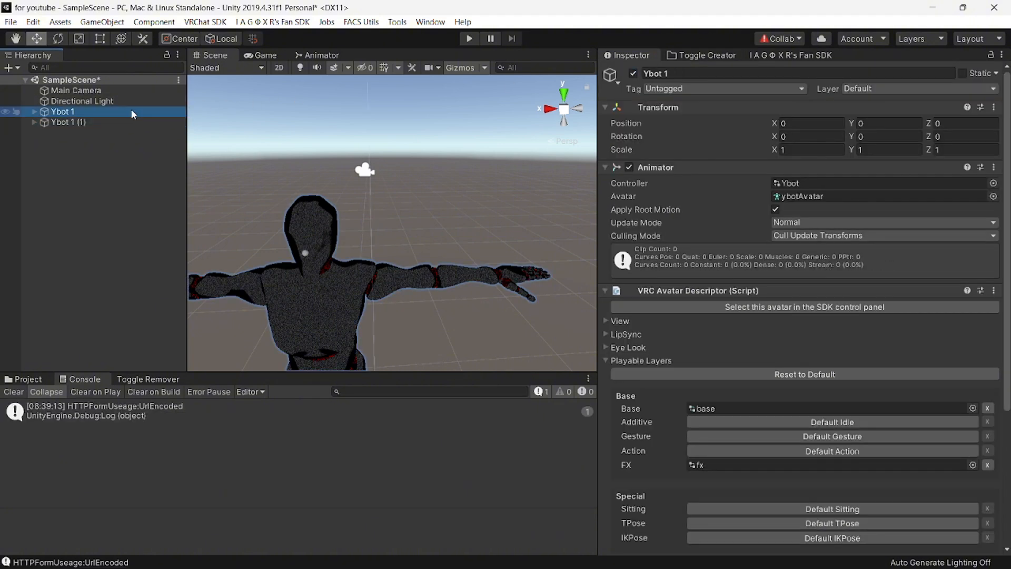
click(633, 73)
click(687, 74)
click(687, 73)
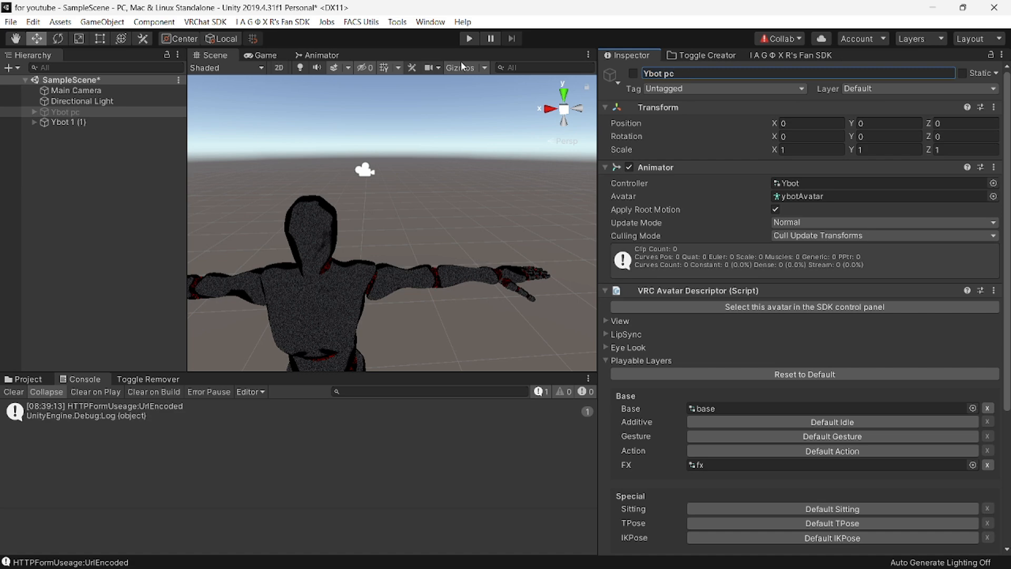
Step: Rename the duplicated avatar "Ybot 1 quest"
click(75, 122)
click(715, 71)
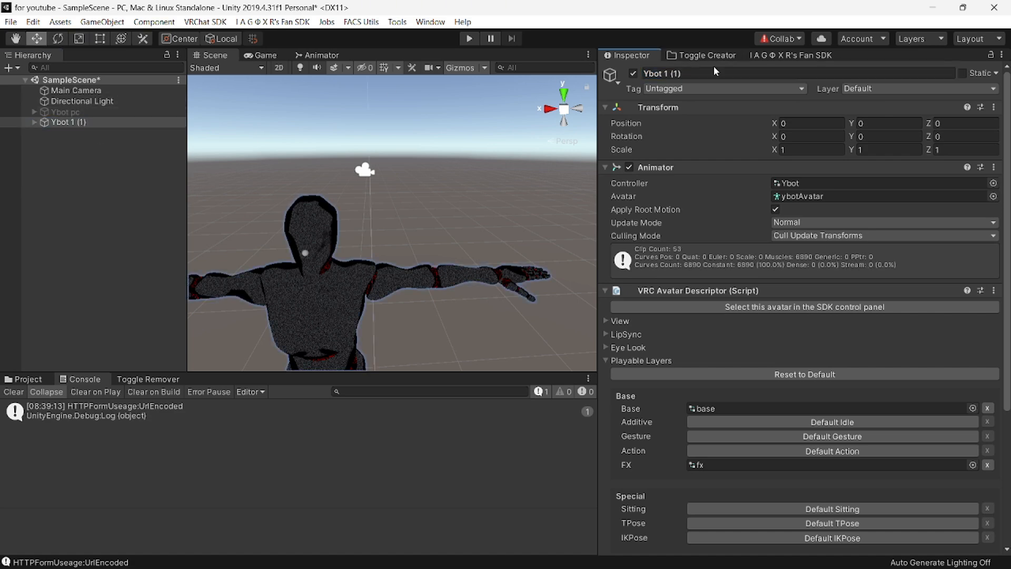
click(715, 72)
click(715, 72)
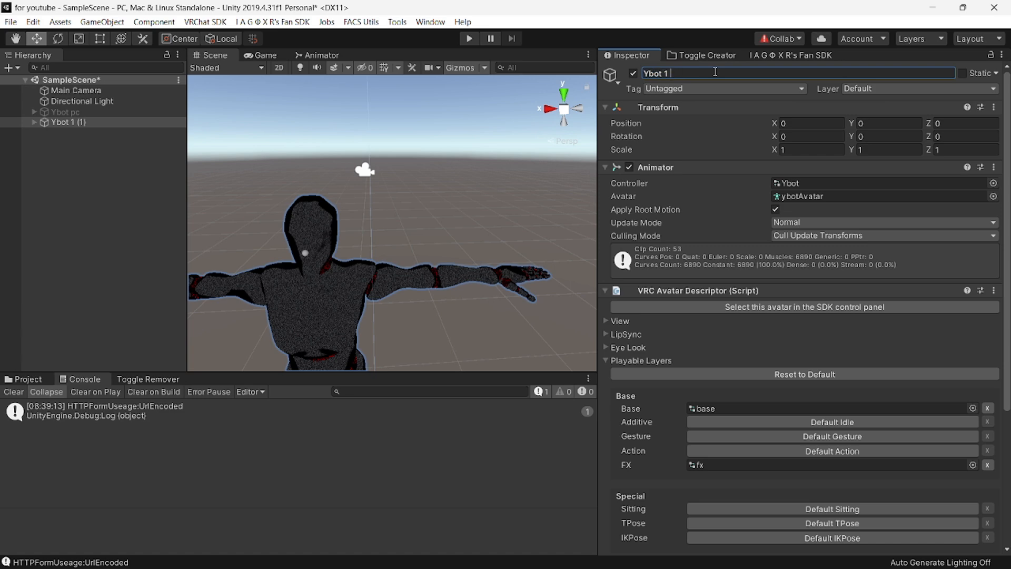
text(quest)
key(Return)
Step: Remove the Audio Source component from the "bean has came to cleanse you. (1)" object in Ybot 1 quest
click(35, 122)
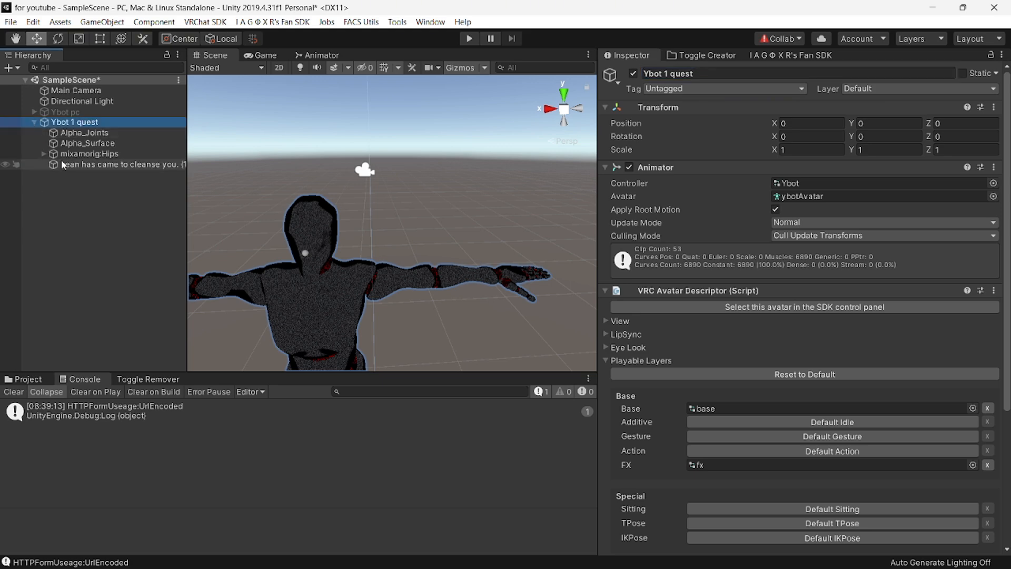
click(105, 164)
right_click(712, 171)
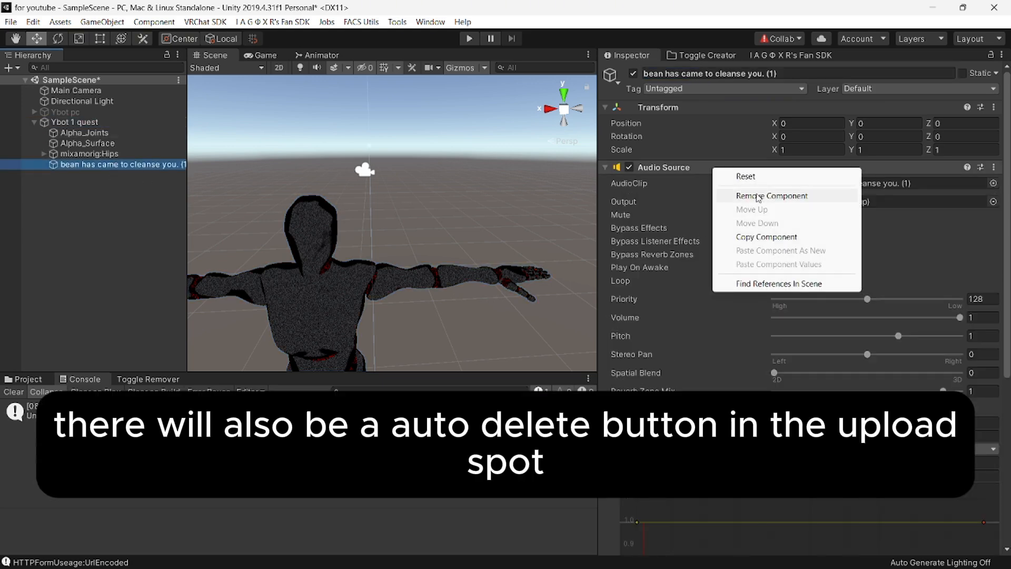
click(730, 195)
Step: Expand Ybot 1 quest's bones from mixamorig:Hips down to mixamorig:Head and examine the materials on the first Sphere children
click(44, 154)
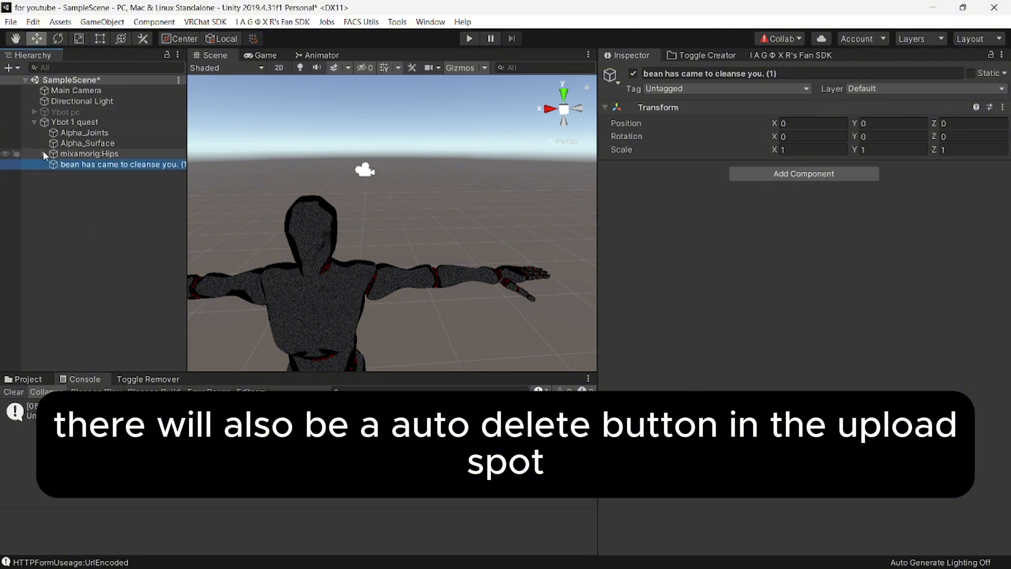
click(52, 185)
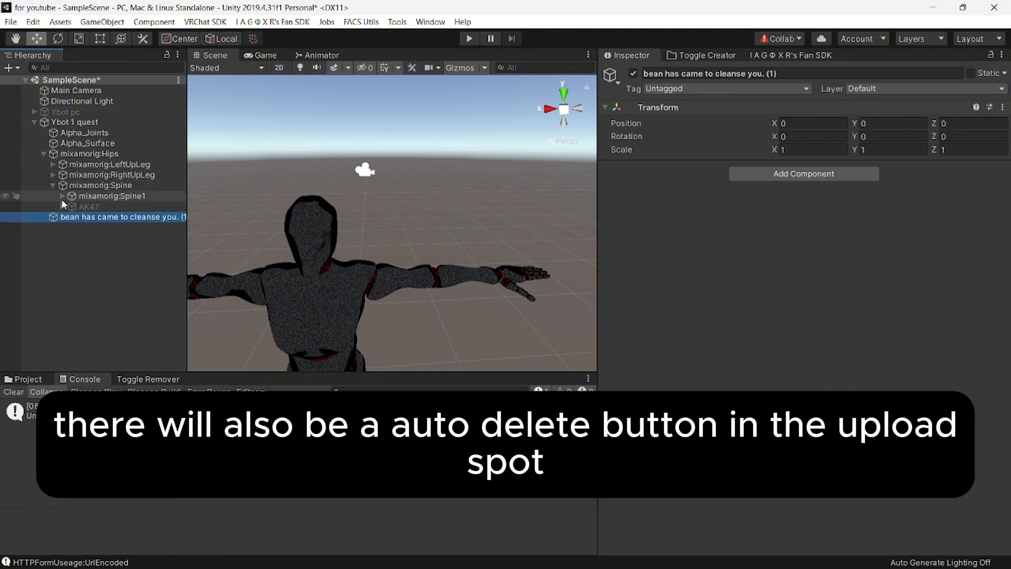
click(62, 196)
click(72, 206)
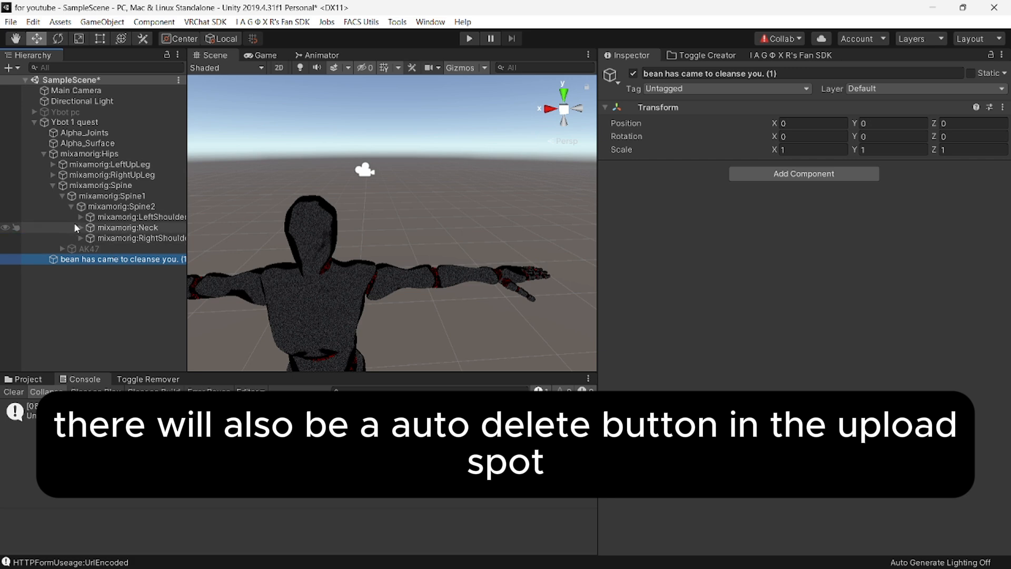
click(81, 228)
click(98, 238)
click(90, 238)
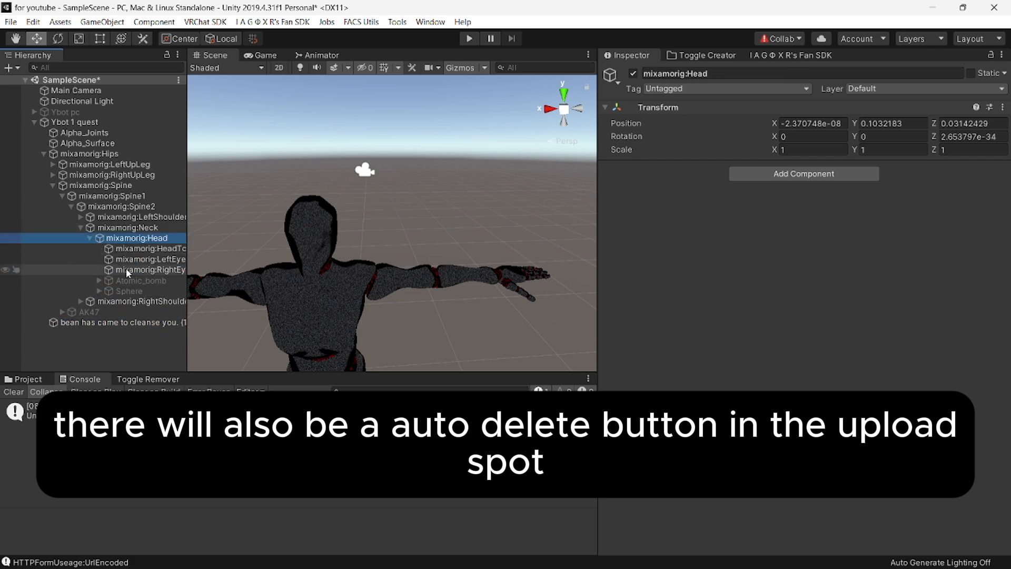
drag(188, 237, 212, 229)
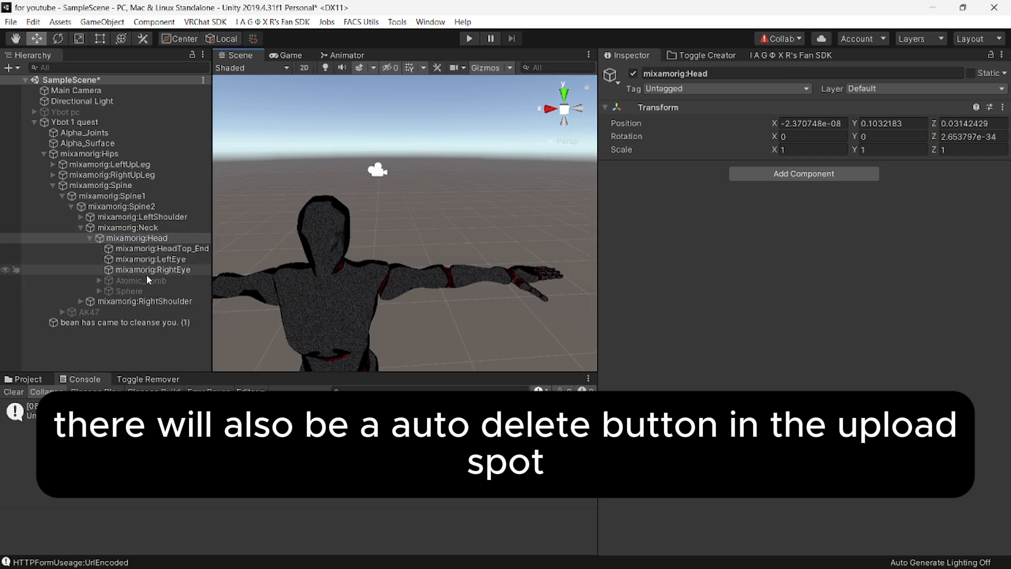
click(99, 290)
click(145, 302)
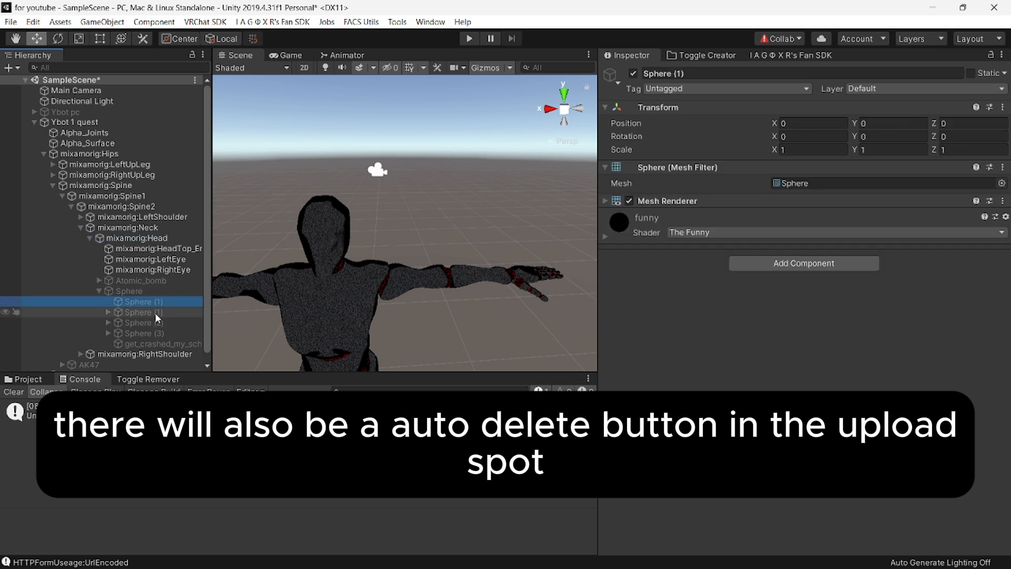
click(155, 312)
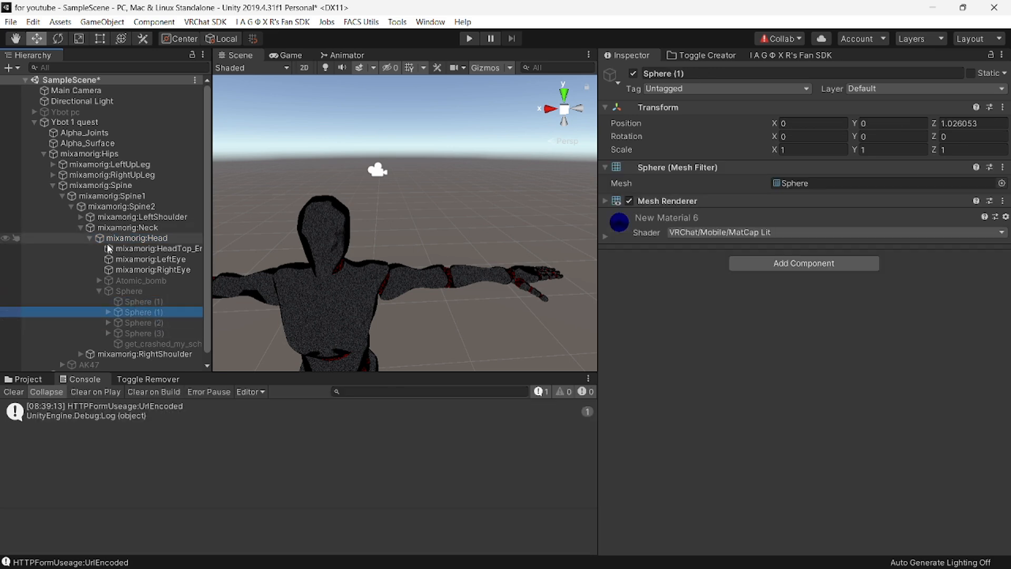
Step: Delete Atomic_bomb (1) and Atomic_bomb (2) from the Atomic_bomb object under mixamorig:Head
click(99, 289)
click(99, 281)
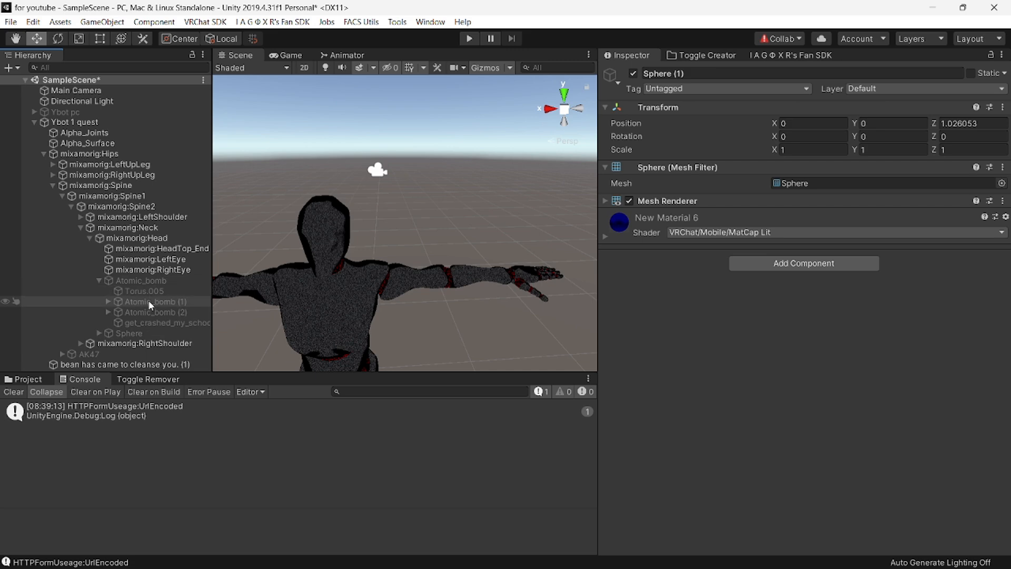
click(148, 301)
click(153, 312)
shift+click(160, 305)
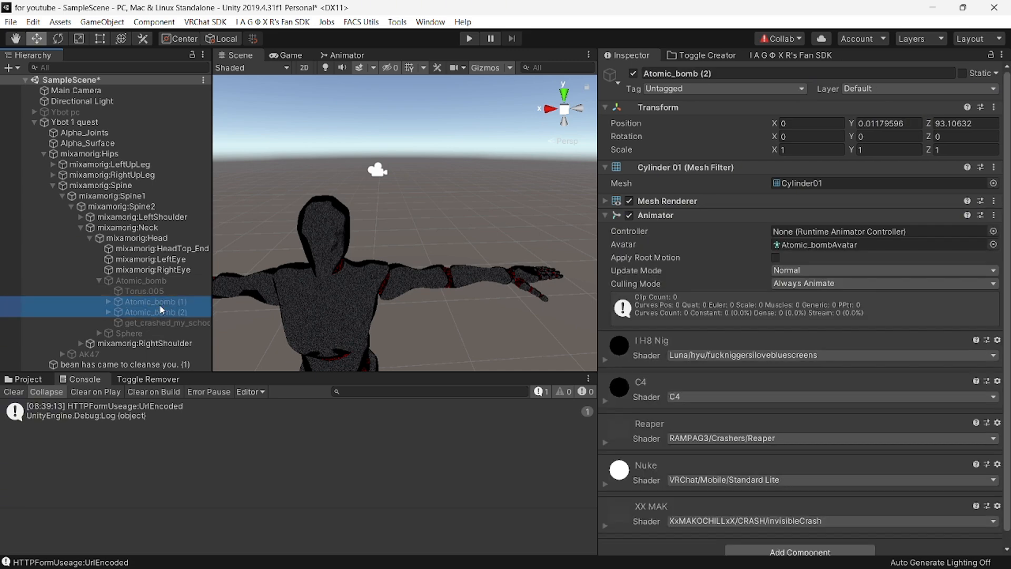
key(Delete)
Step: Set the material count of Atomic_bomb's Mesh Renderer to 1, leaving only the Nuke material
click(129, 282)
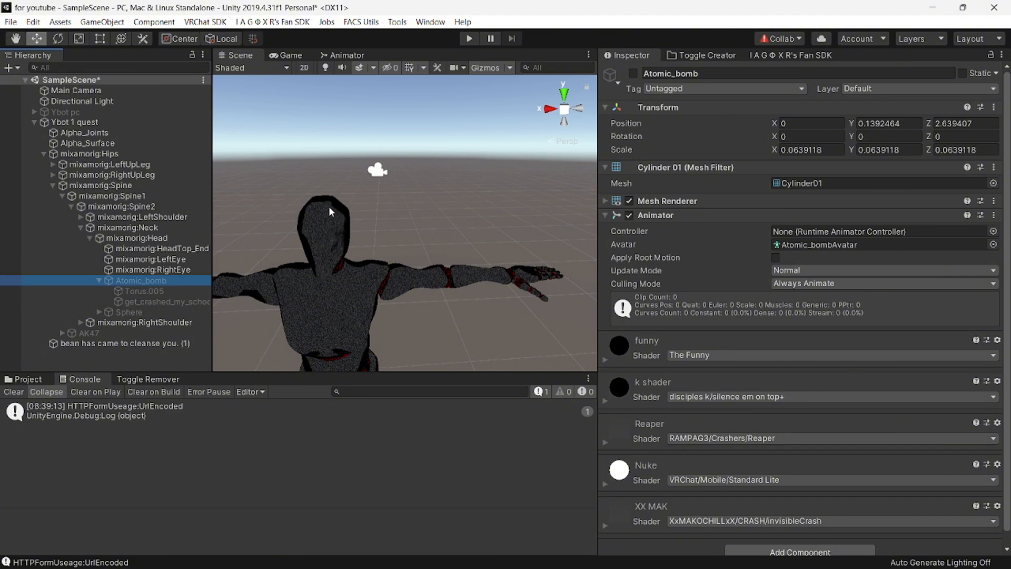
click(692, 201)
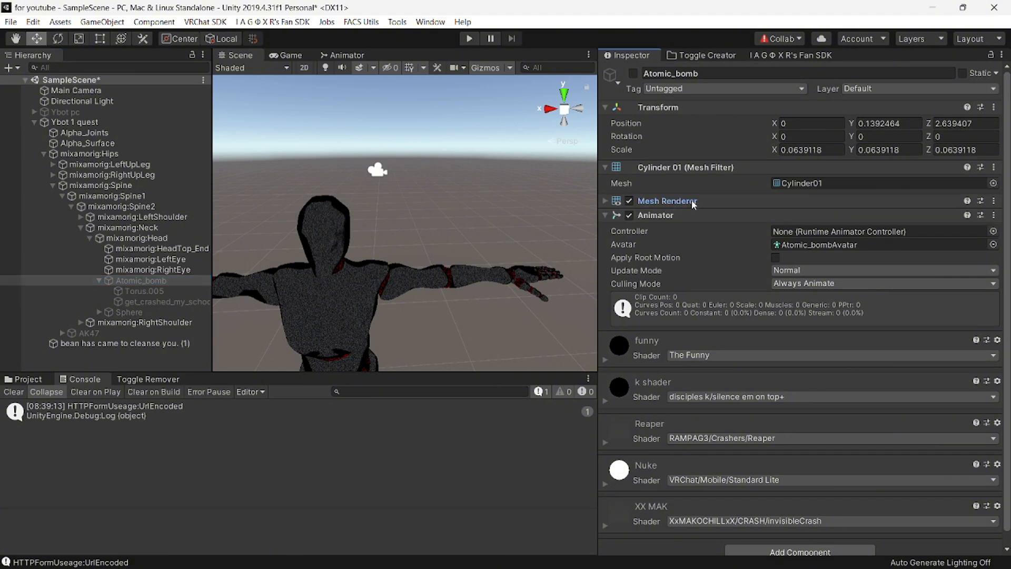
click(825, 228)
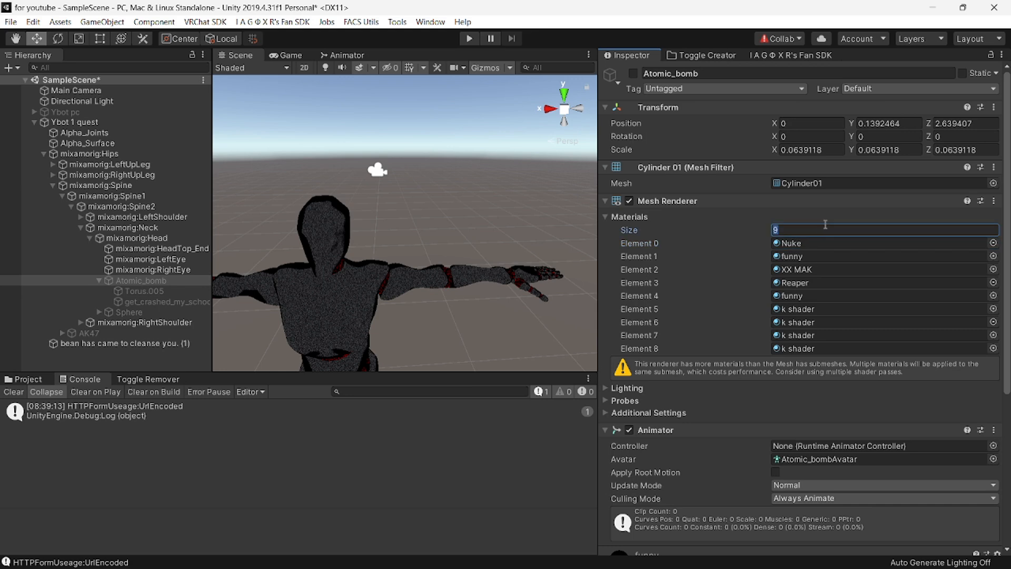
text(1)
key(Return)
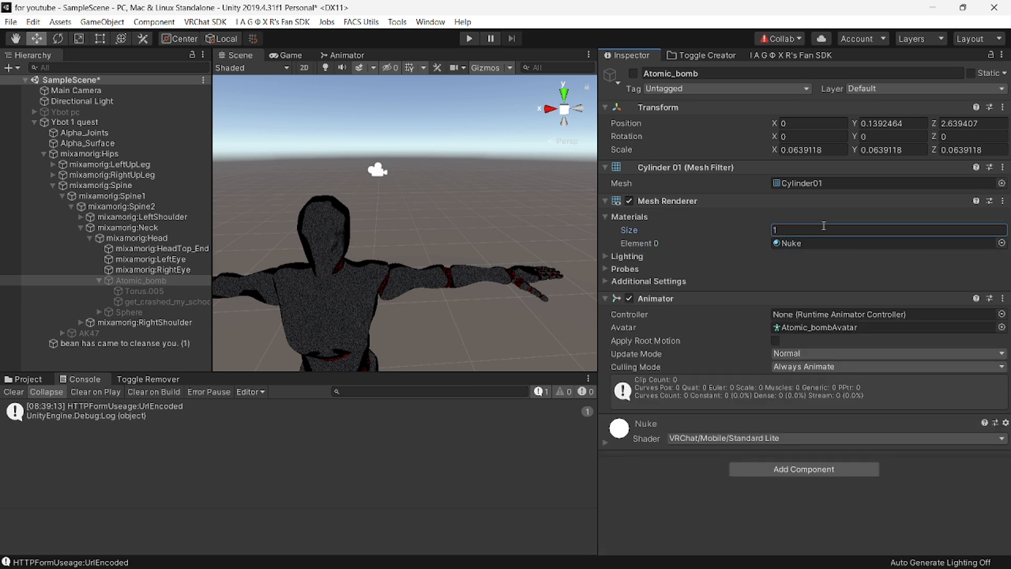
Step: Activate Atomic_bomb and view it beside the avatar in the scene
key(s)
right_drag(414, 259, 645, 245)
click(633, 74)
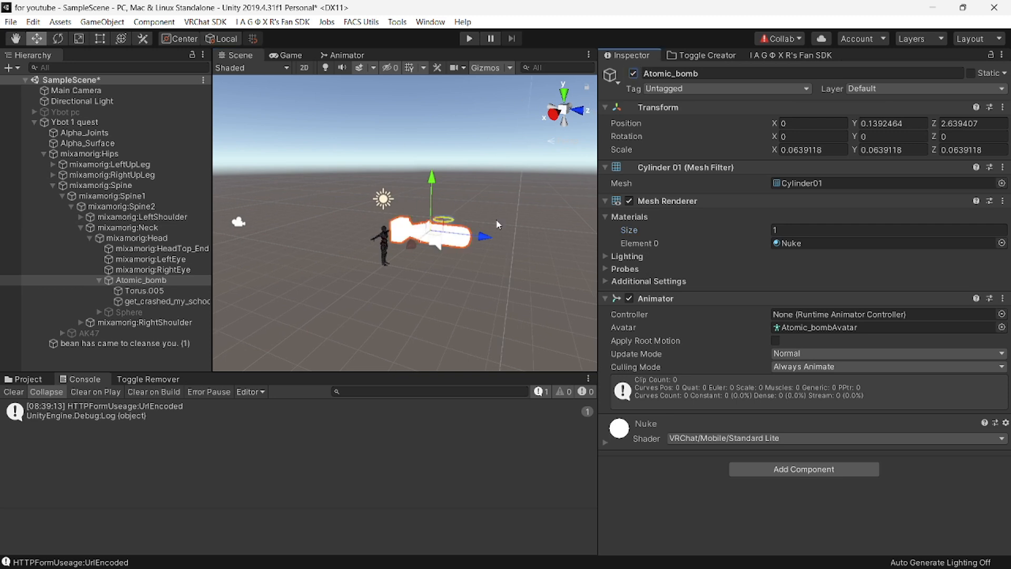
key(w)
right_drag(497, 226, 380, 292)
key(s)
key(w)
Step: Remove the Audio Source component from Atomic_bomb's sound child object and deactivate Atomic_bomb
click(131, 308)
click(132, 303)
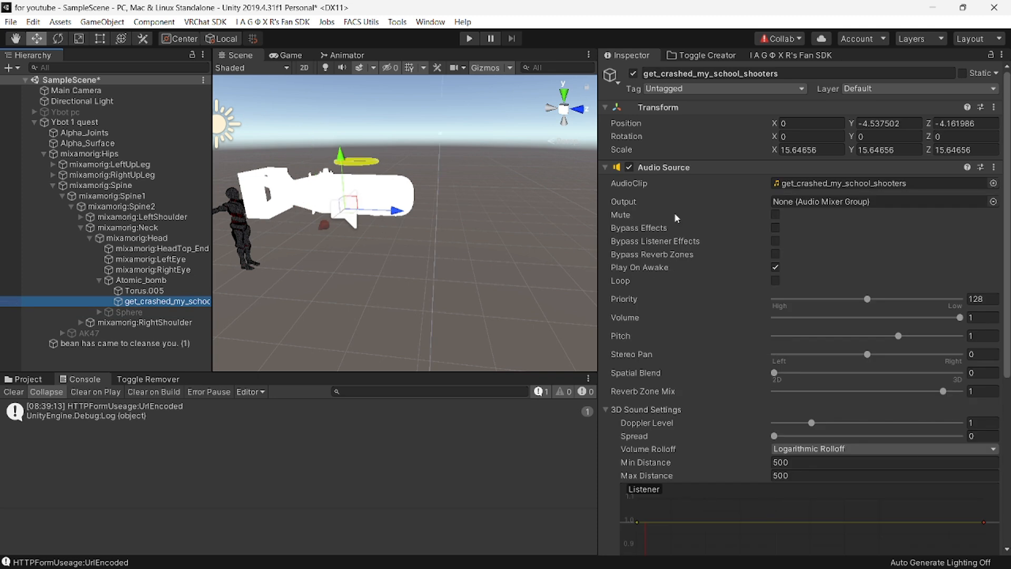
right_click(689, 168)
click(743, 198)
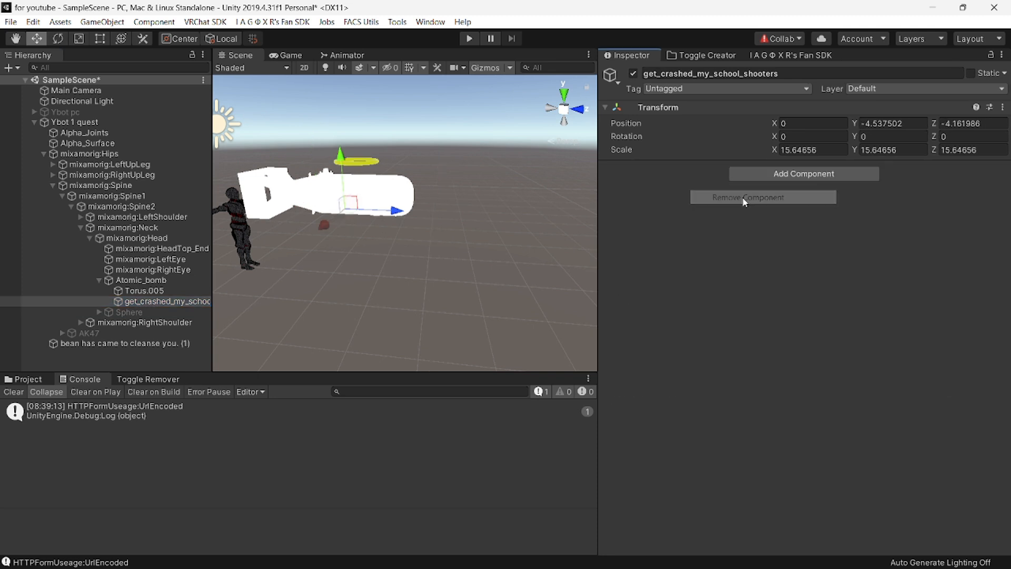
click(99, 280)
click(137, 283)
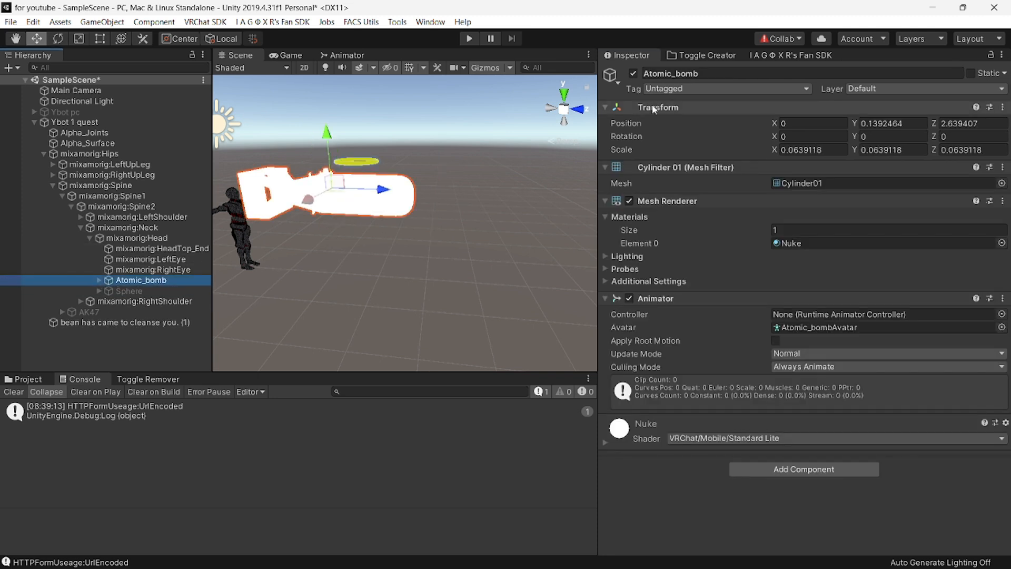
click(633, 73)
Step: Remove the Audio Source component from the sound child object under Sphere and select Sphere to check its material
click(100, 290)
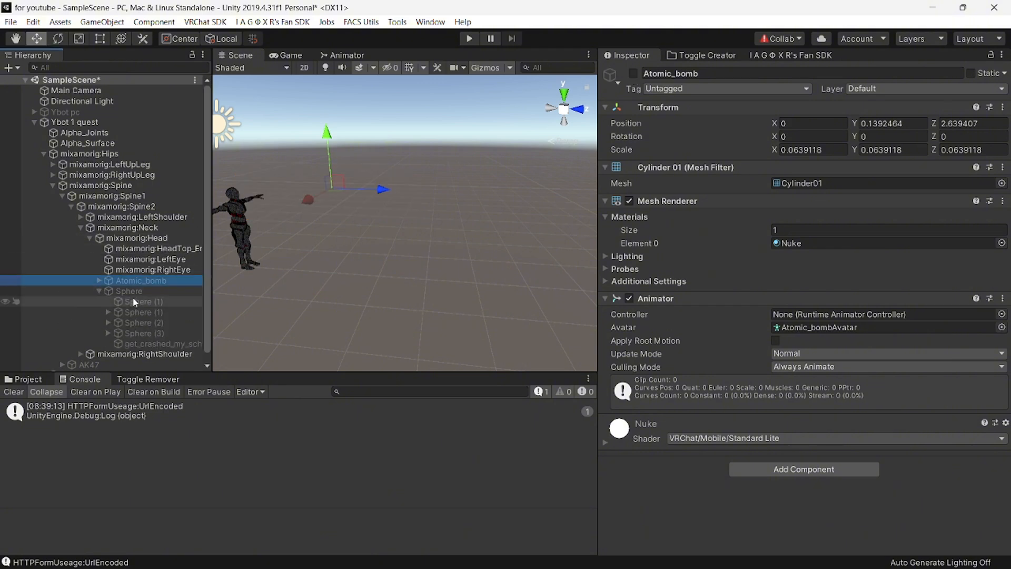
click(133, 299)
click(132, 292)
click(163, 344)
right_click(682, 166)
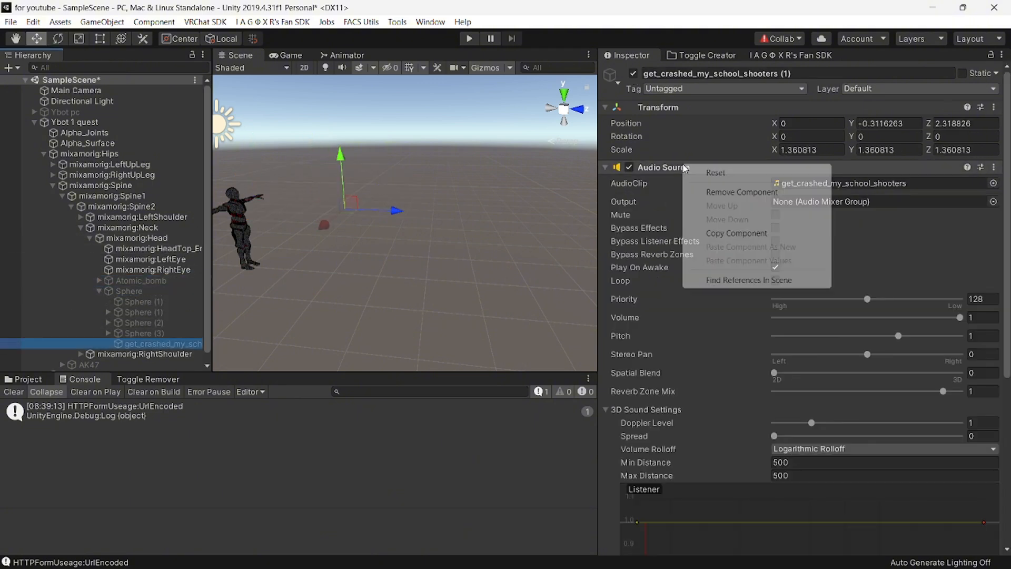
click(718, 191)
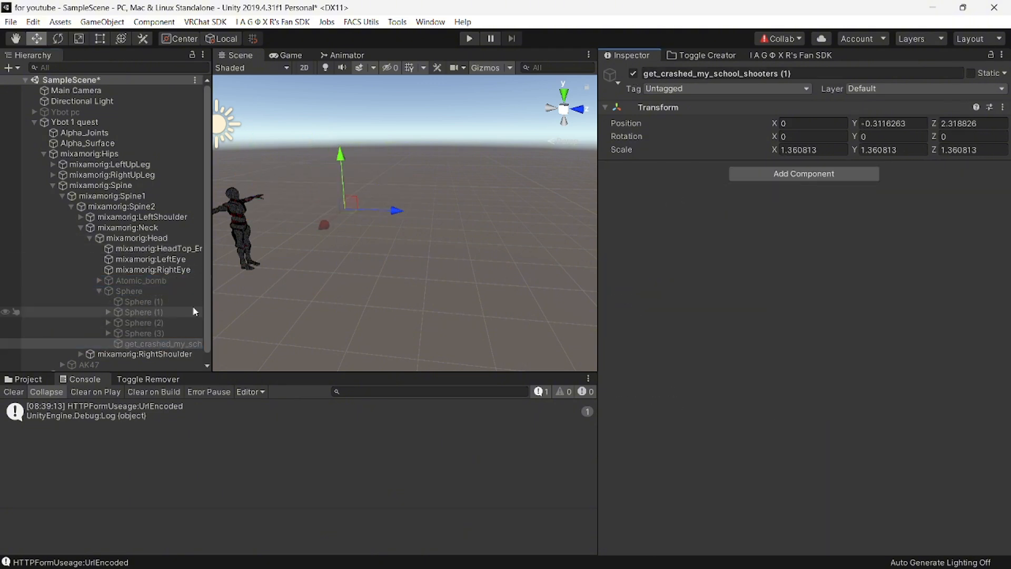
click(100, 290)
click(107, 290)
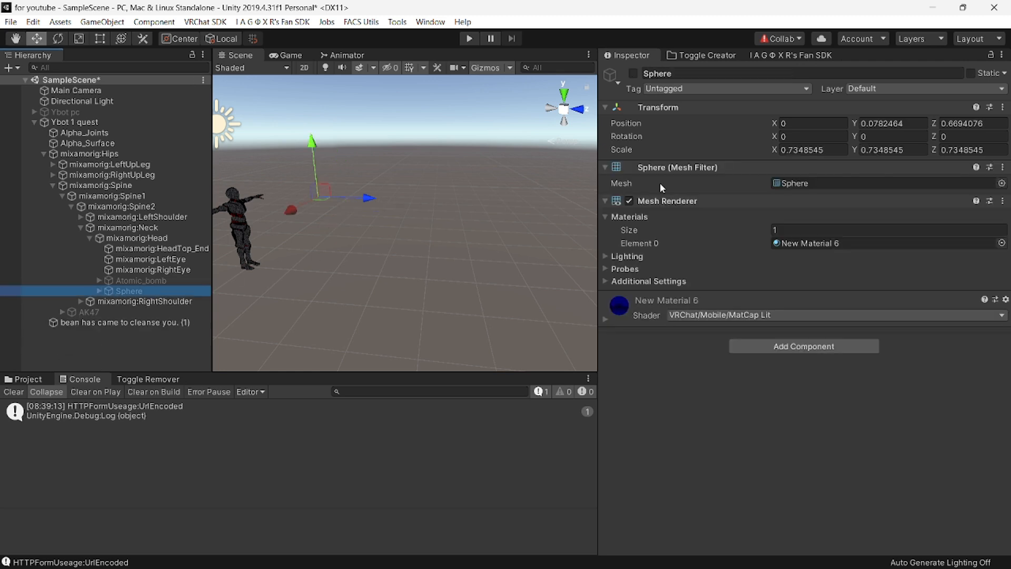
Step: Switch the project's build target to Android and confirm the switch
click(779, 56)
click(734, 345)
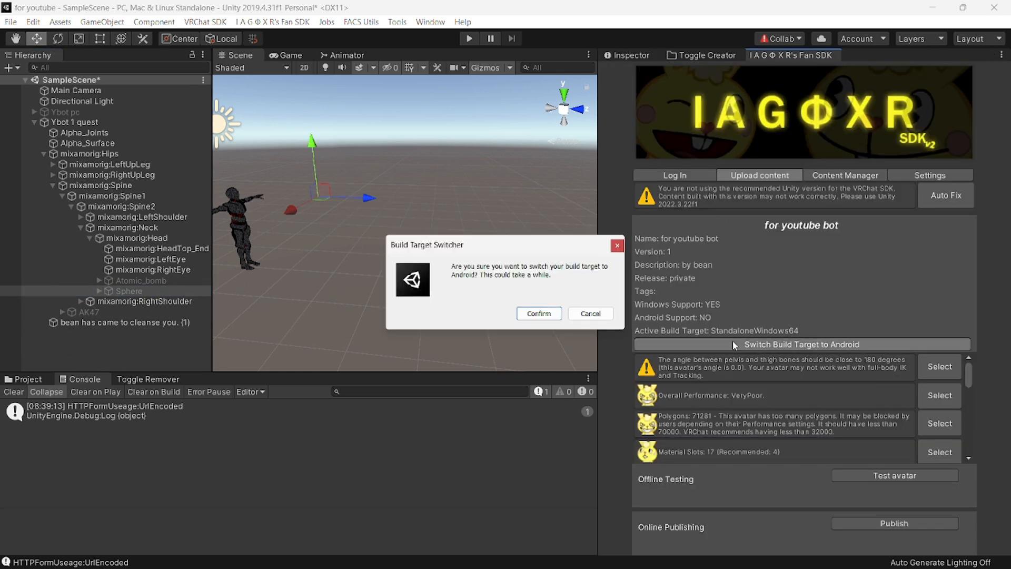
click(534, 314)
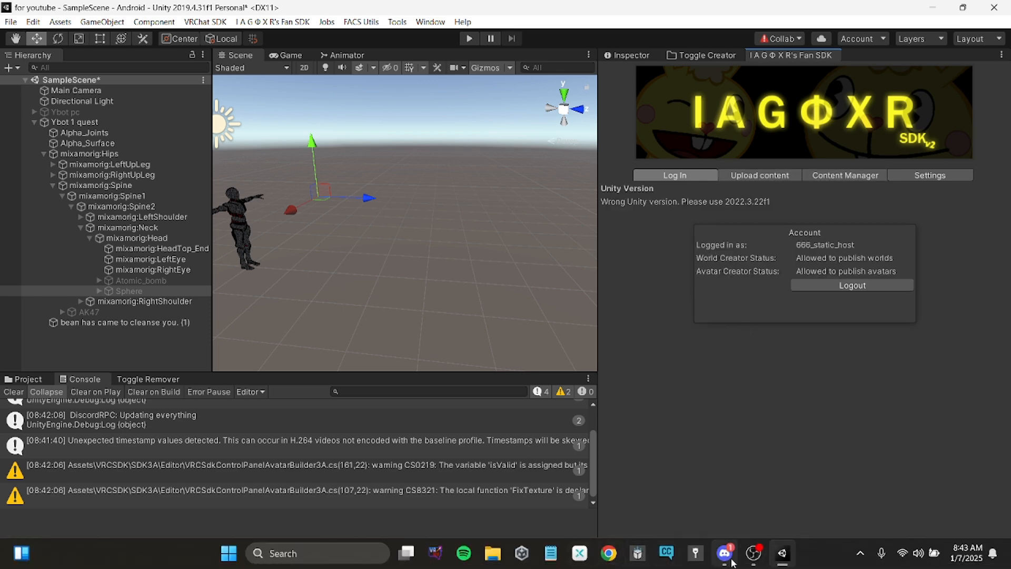
Step: Switch to OBS, unmute the Mic/Aux audio source and minimize OBS to return to Unity
click(729, 561)
click(729, 560)
click(753, 553)
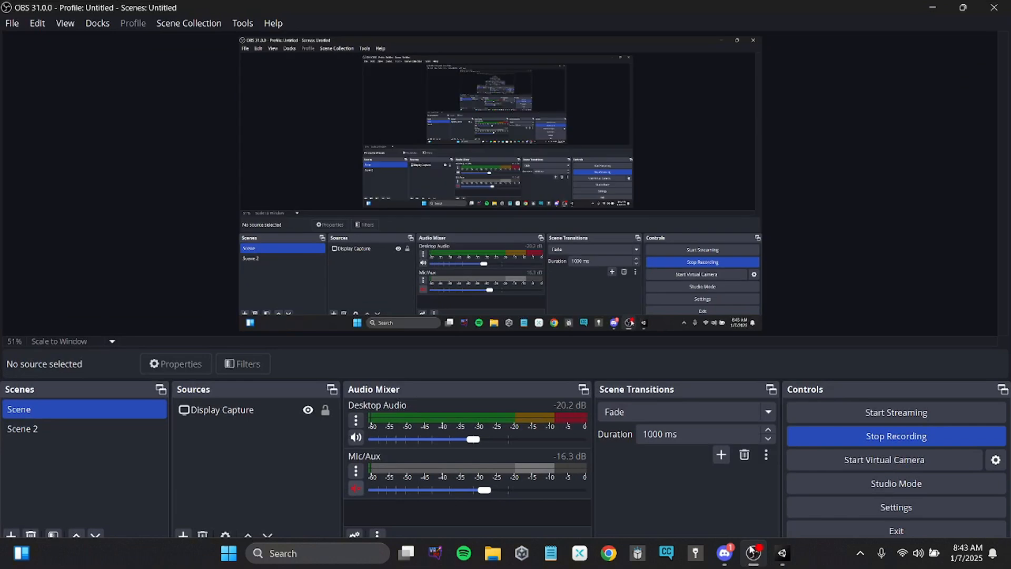
click(358, 488)
click(933, 8)
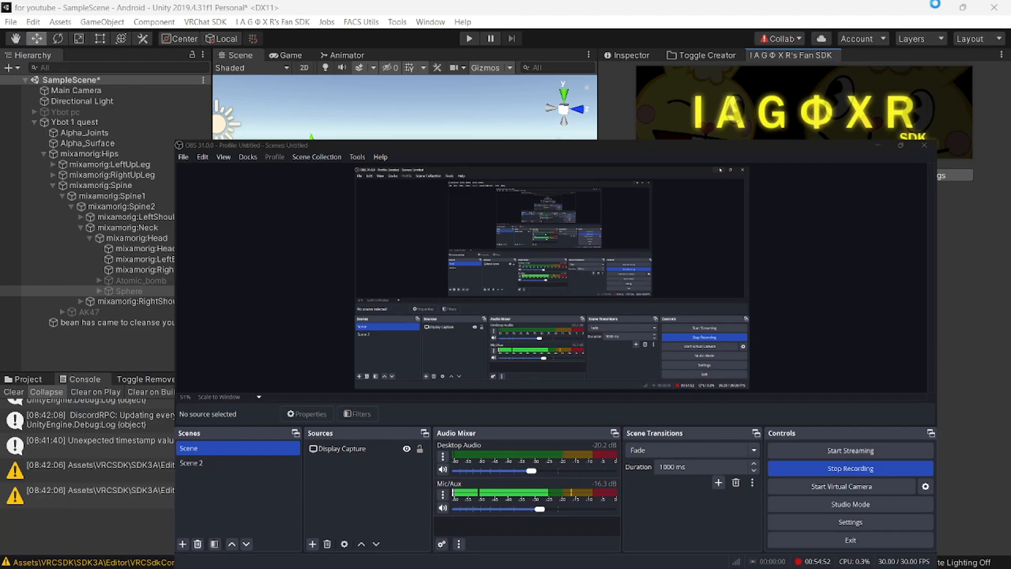
Step: Show the project assets, collapse the Ybot 1 quest hierarchy and open the SDK's upload content page
click(16, 381)
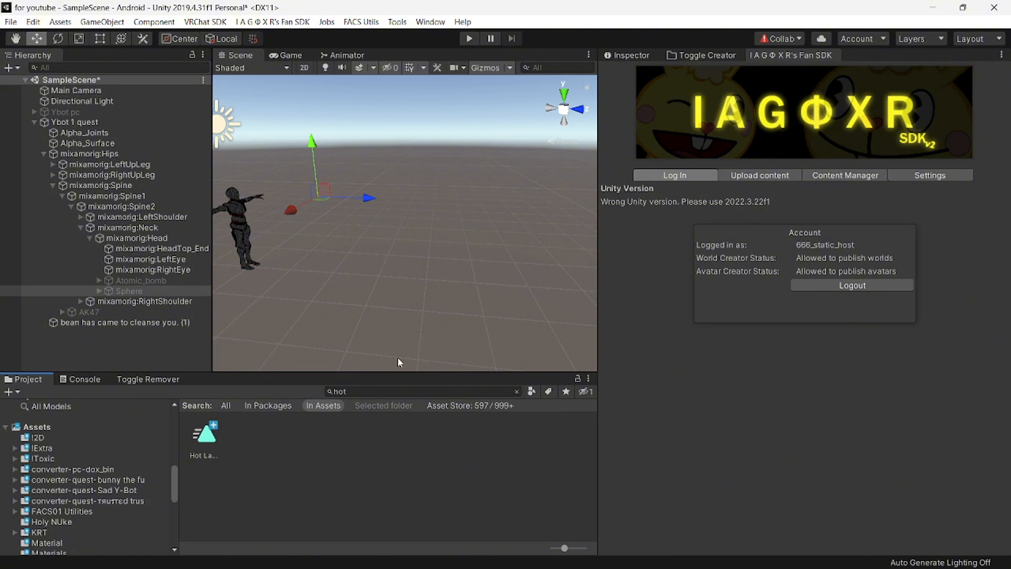
click(48, 291)
click(34, 122)
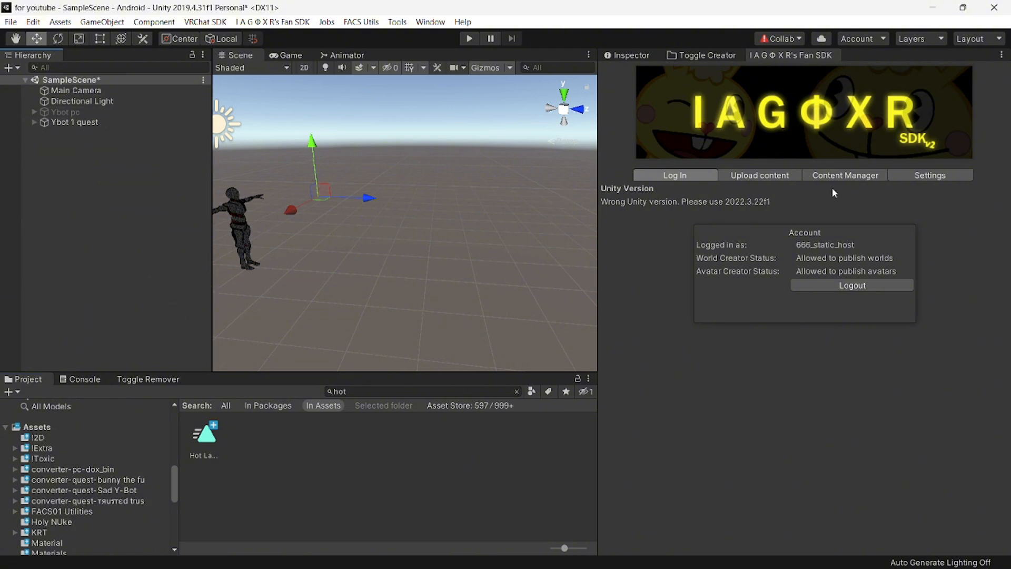
click(767, 176)
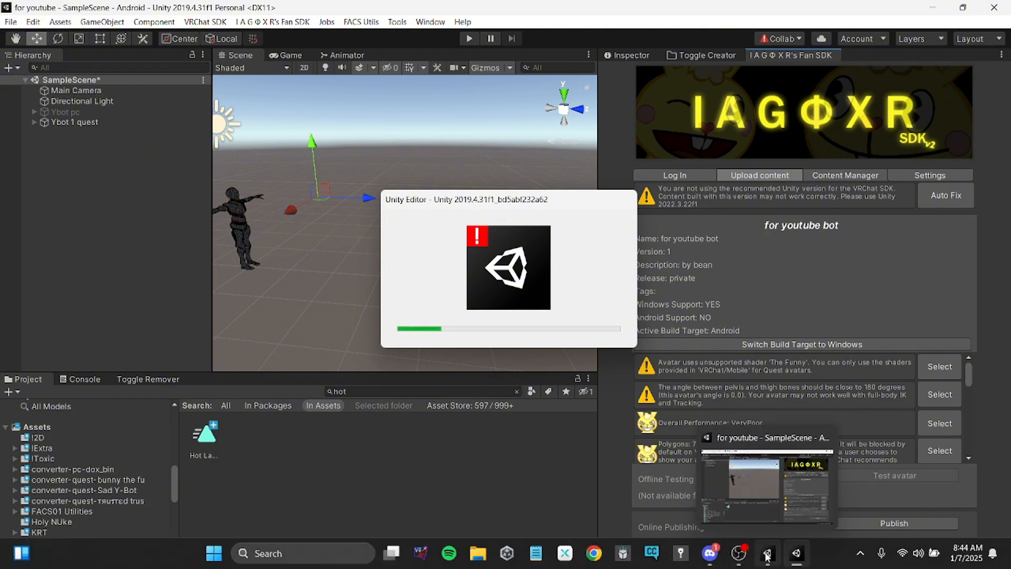
Step: Switch to Unity Hub and look through the projects list for the avatar project
mouse_move(736, 553)
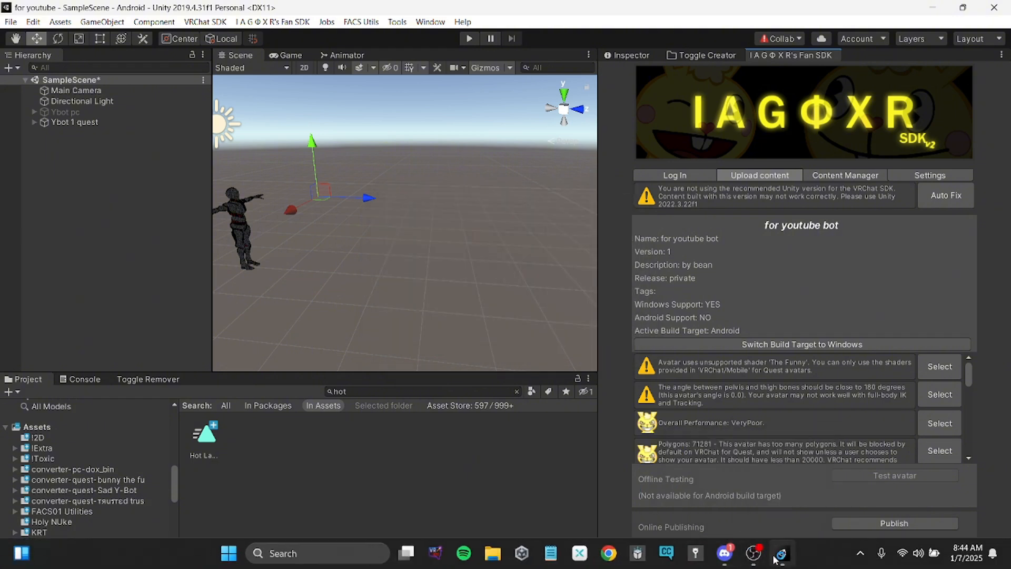
mouse_move(777, 557)
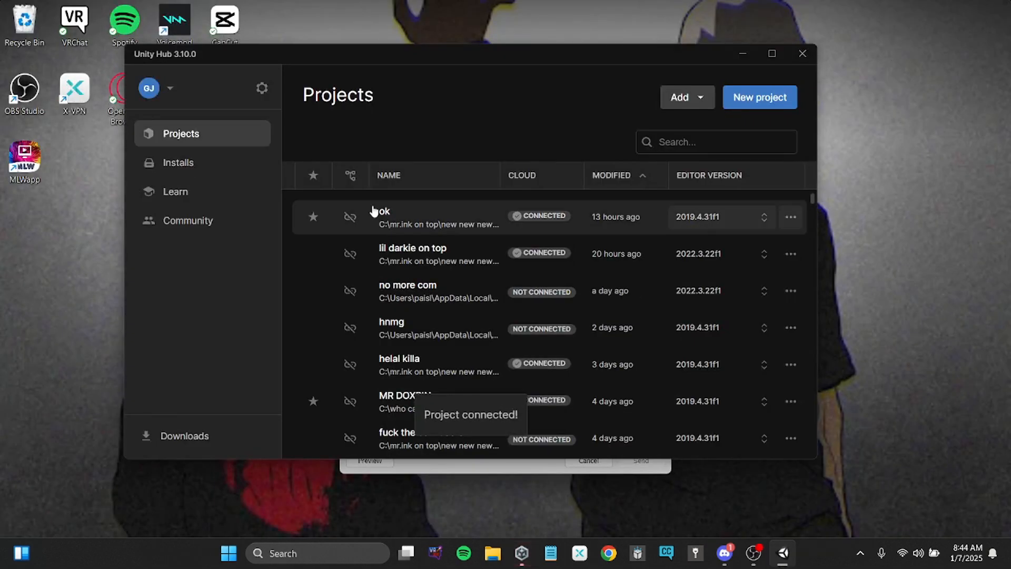
scroll(427, 311, down, 2)
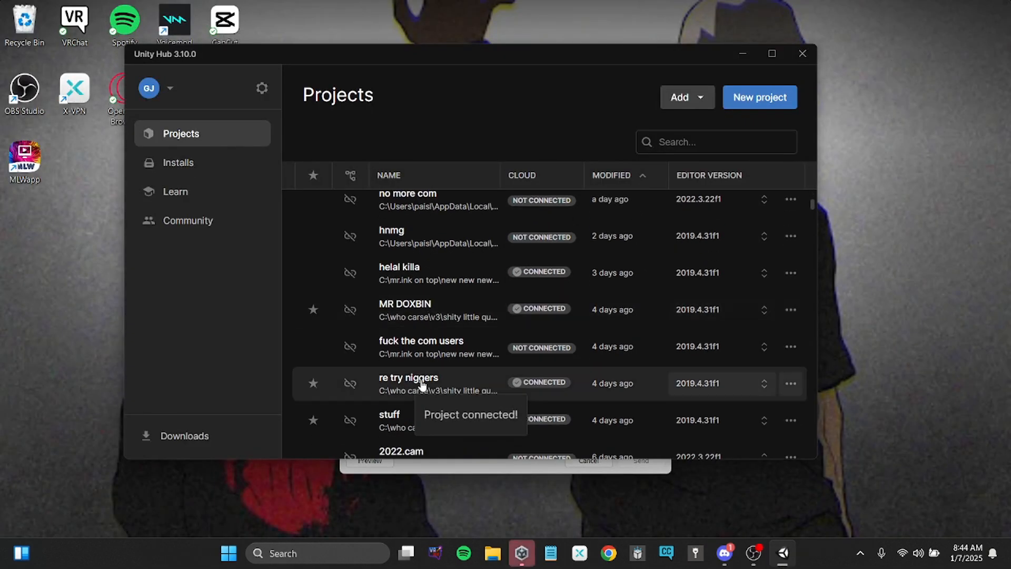
scroll(422, 384, up, 2)
scroll(451, 256, down, 5)
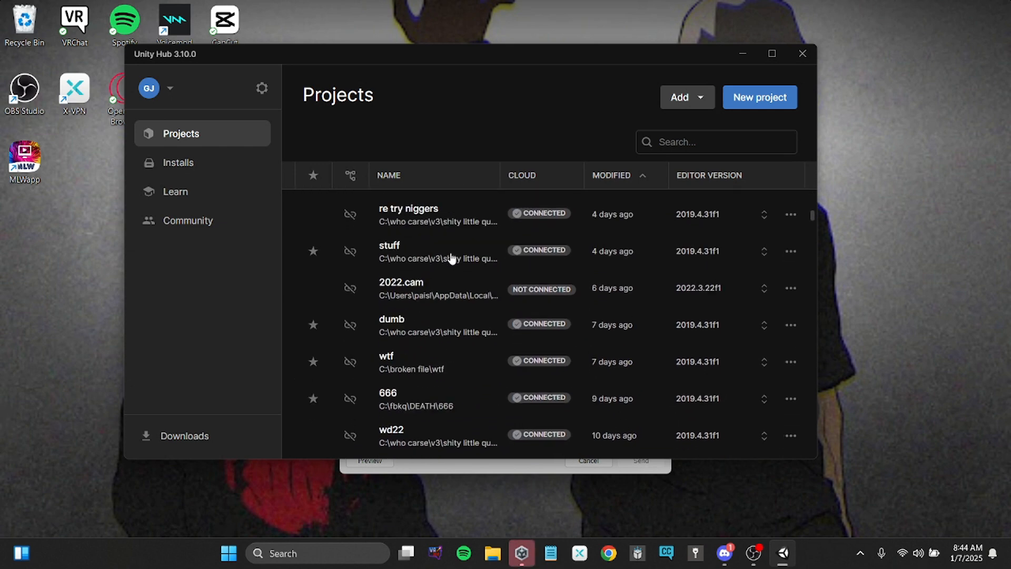
scroll(451, 258, down, 9)
scroll(452, 255, up, 5)
scroll(444, 373, down, 1)
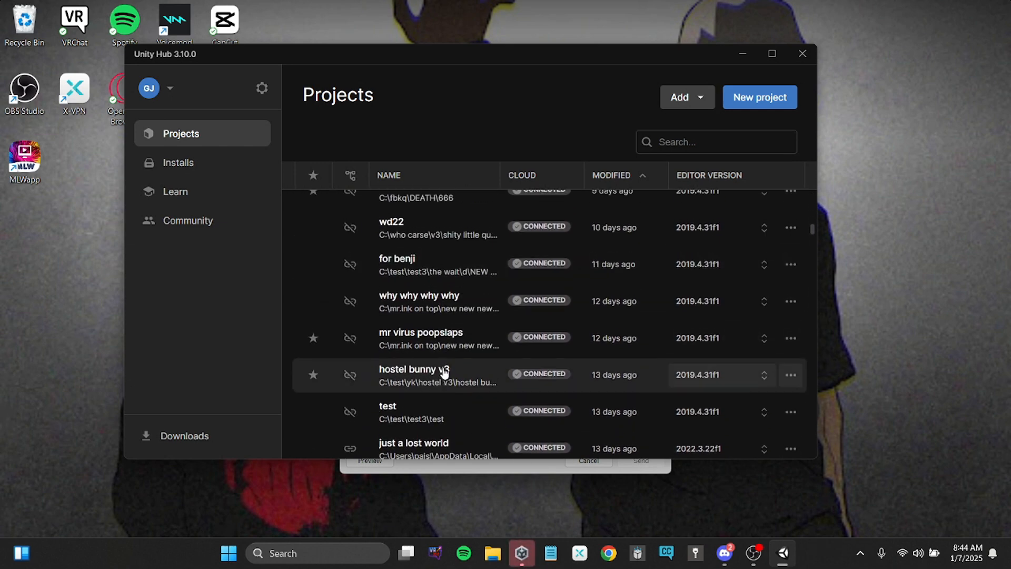
scroll(445, 373, up, 6)
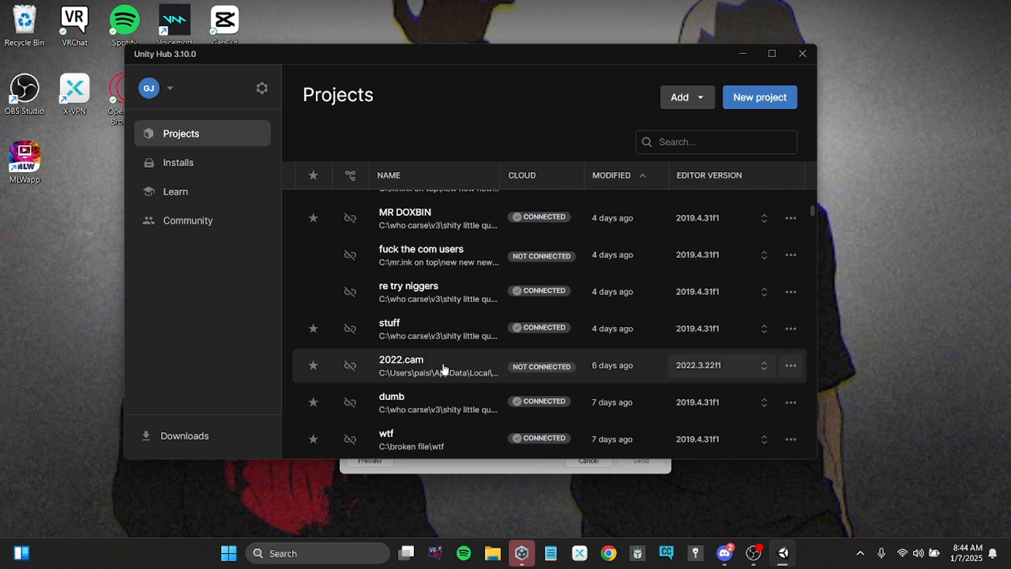
scroll(444, 369, up, 4)
Step: Sort the projects by favourites and look through the reordered list for the avatar project
click(314, 176)
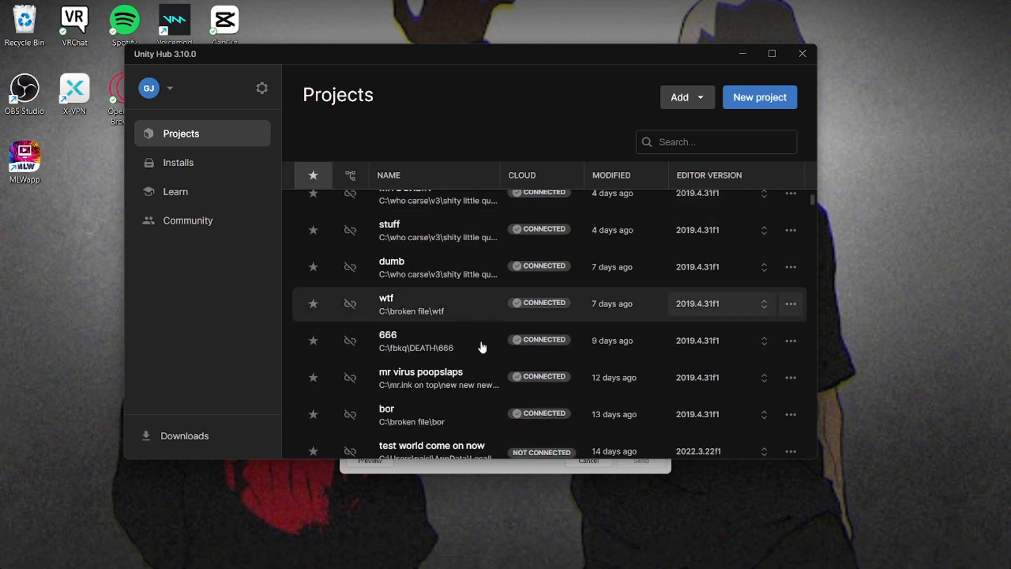
scroll(482, 346, down, 6)
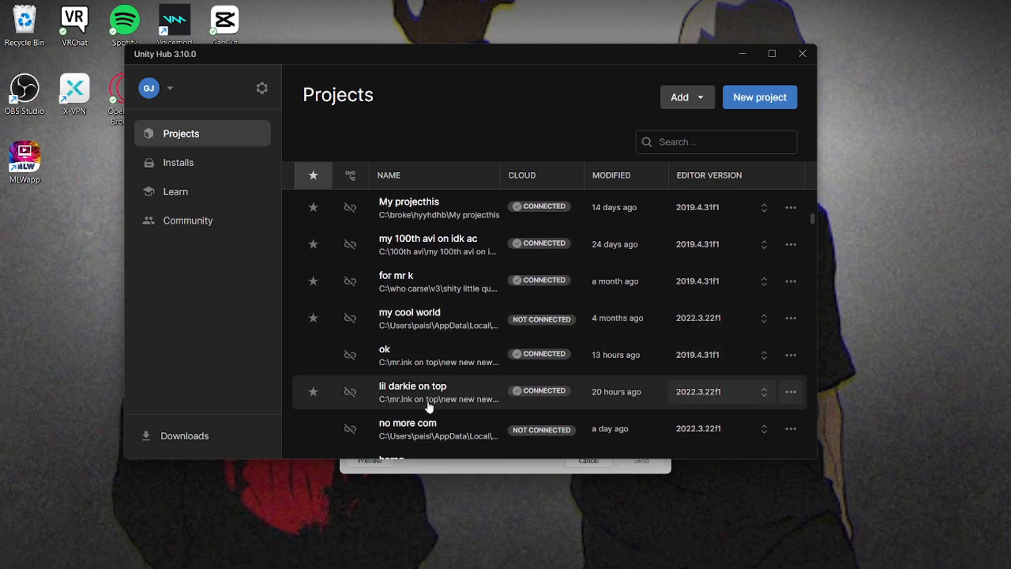
scroll(429, 405, down, 4)
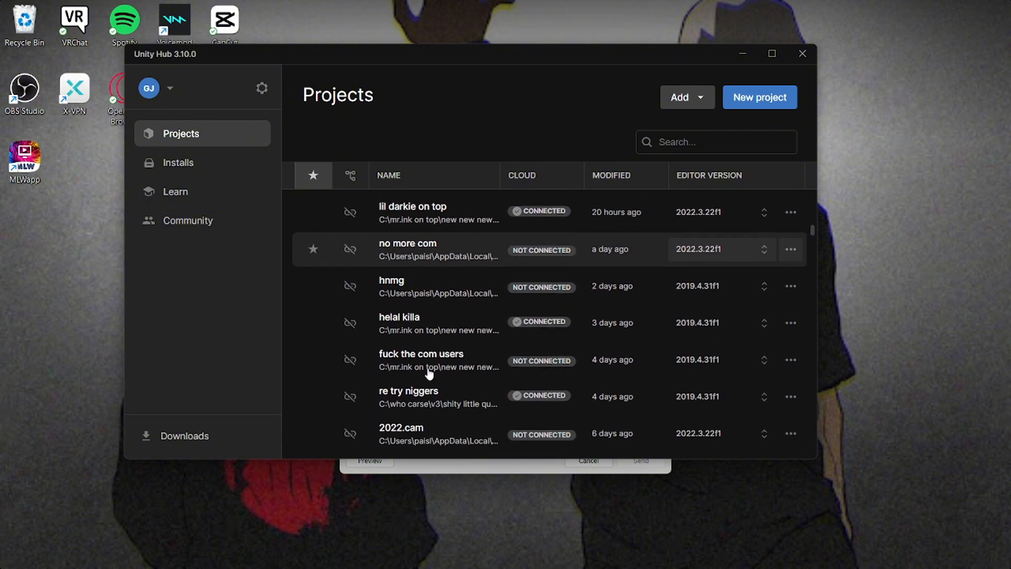
scroll(429, 373, down, 10)
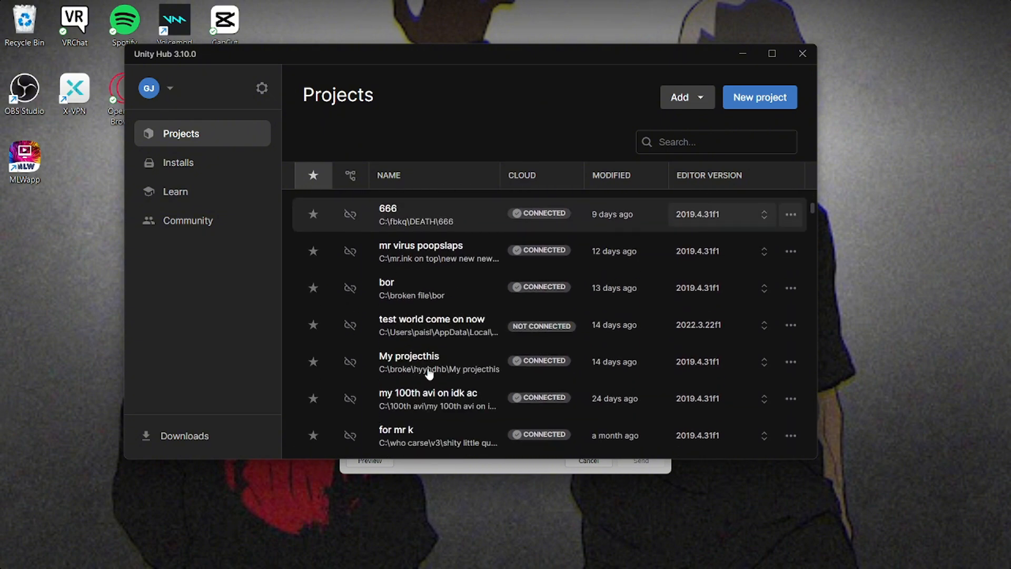
scroll(429, 373, down, 4)
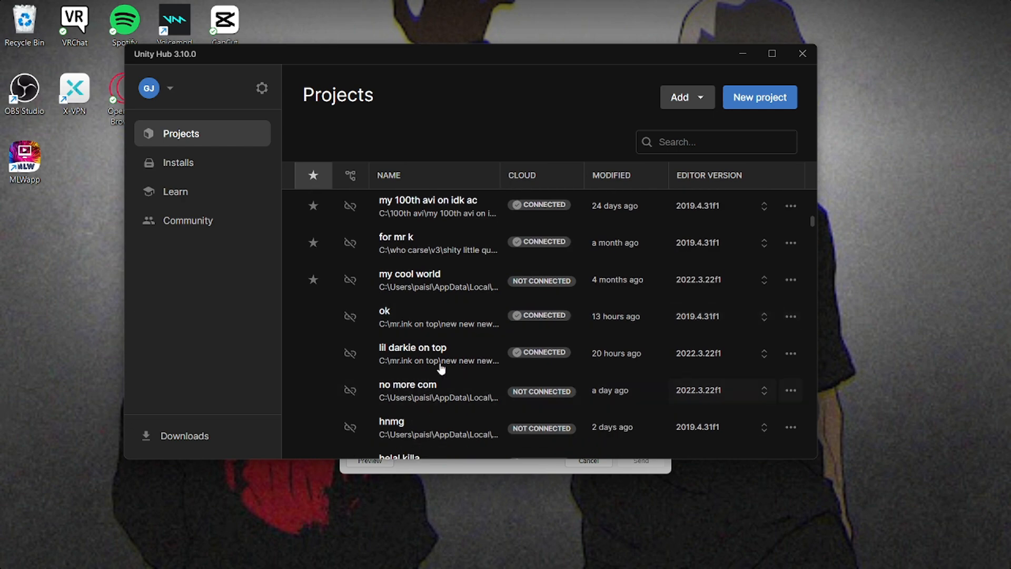
scroll(449, 338, up, 3)
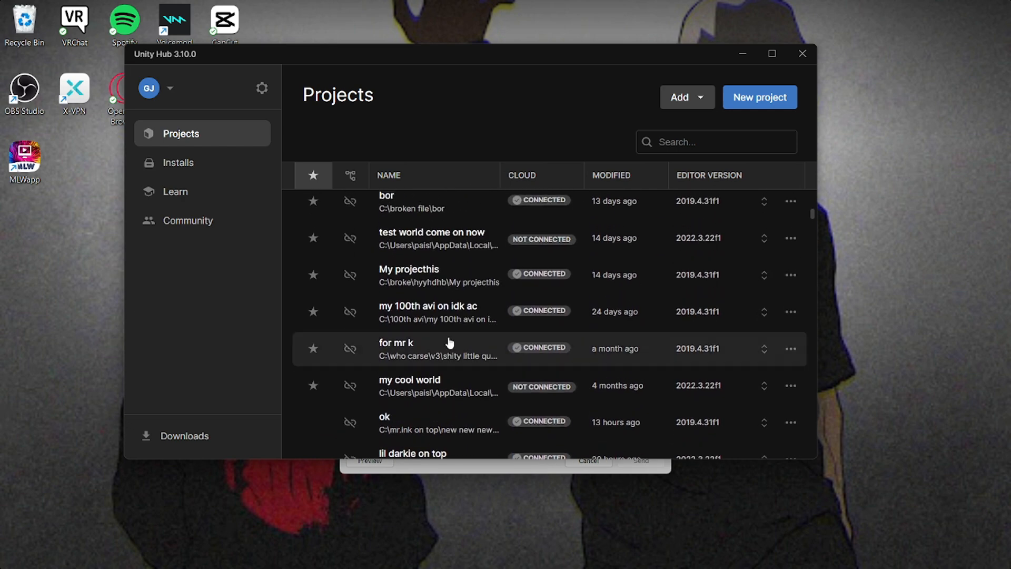
scroll(450, 343, up, 5)
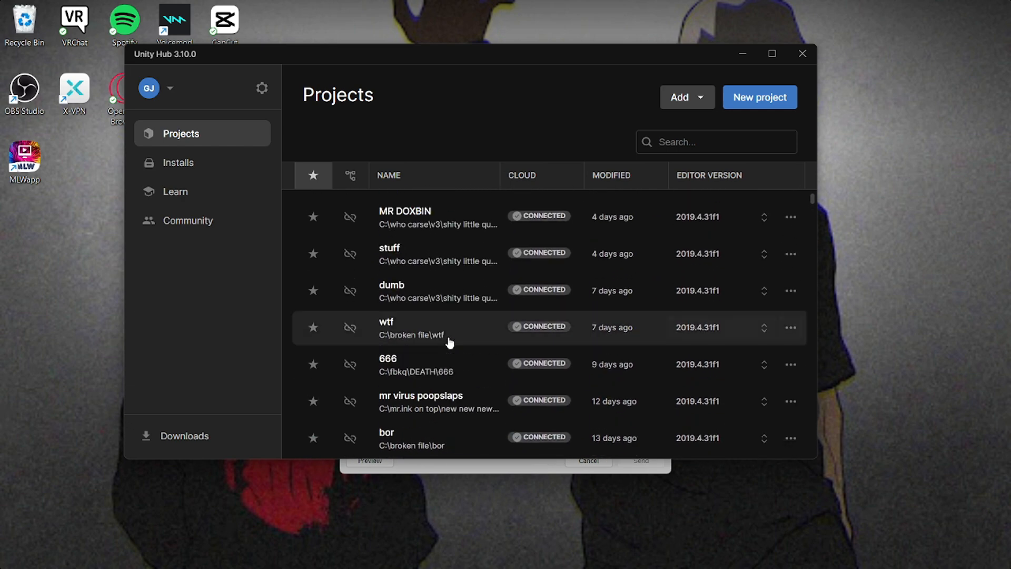
scroll(473, 214, down, 8)
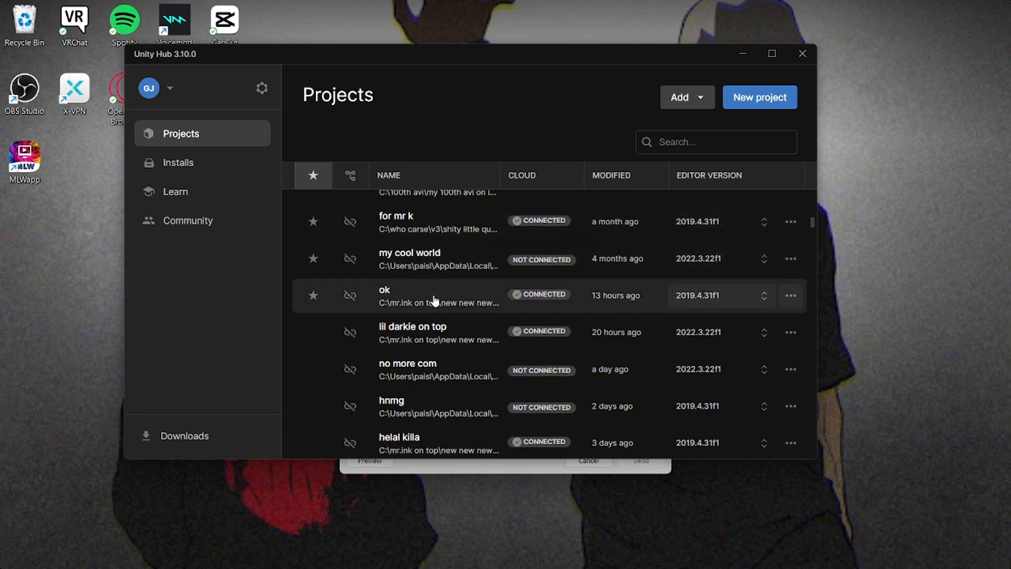
scroll(433, 334, down, 2)
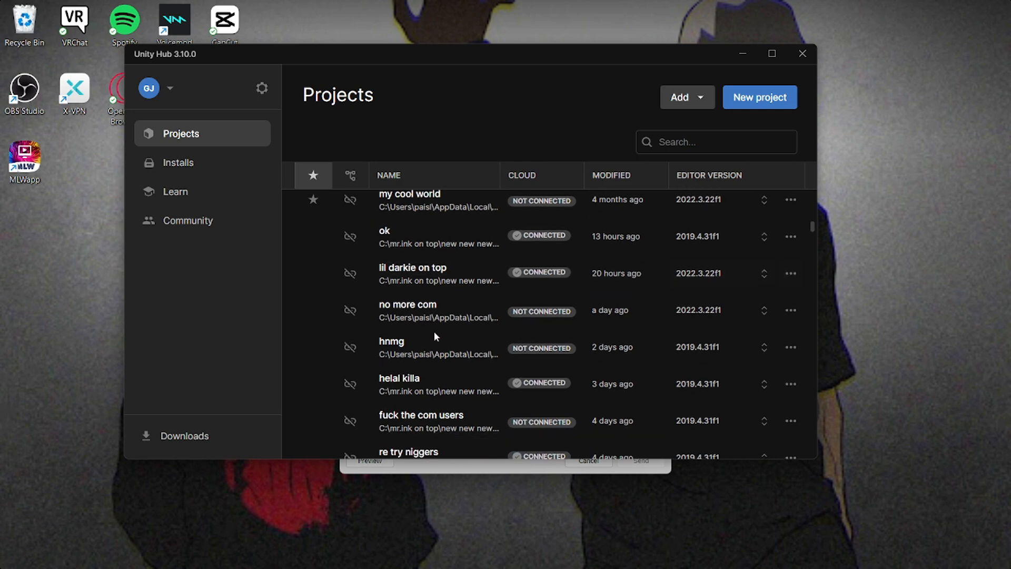
scroll(473, 405, down, 2)
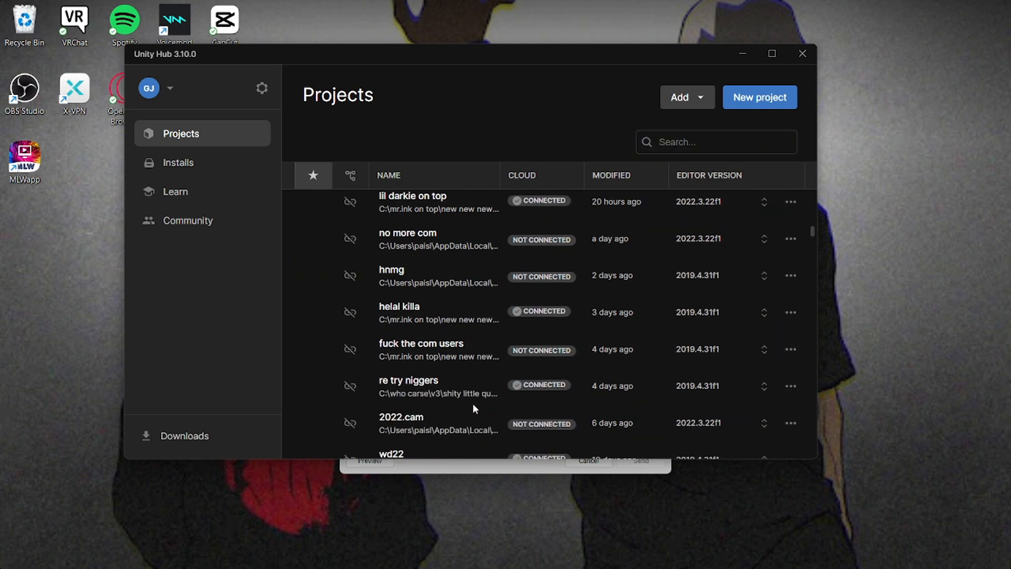
scroll(472, 409, down, 8)
Step: Search the projects for "for y", check the matches, and close Unity Hub and the report dialog behind it
click(719, 144)
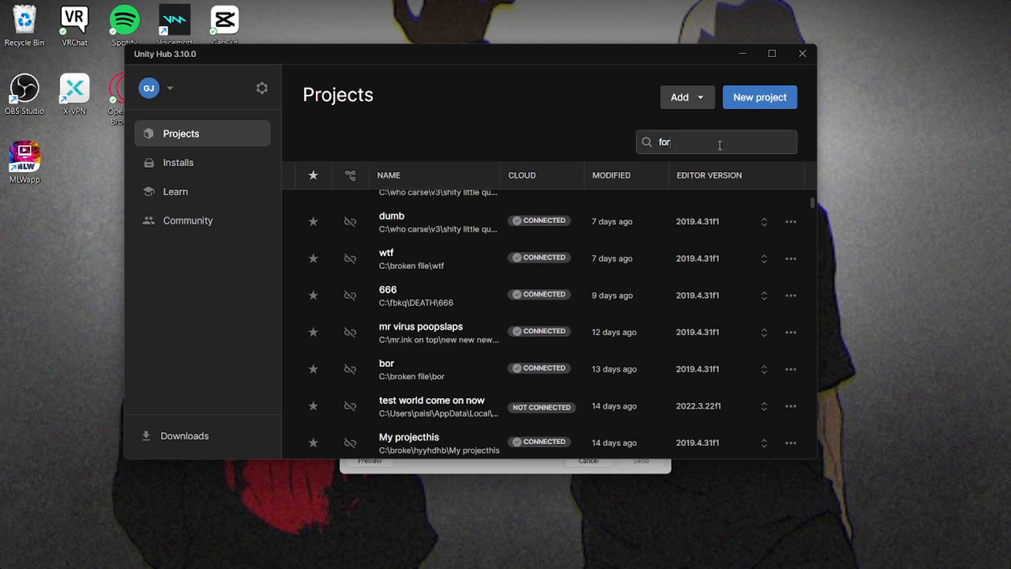
scroll(444, 289, up, 2)
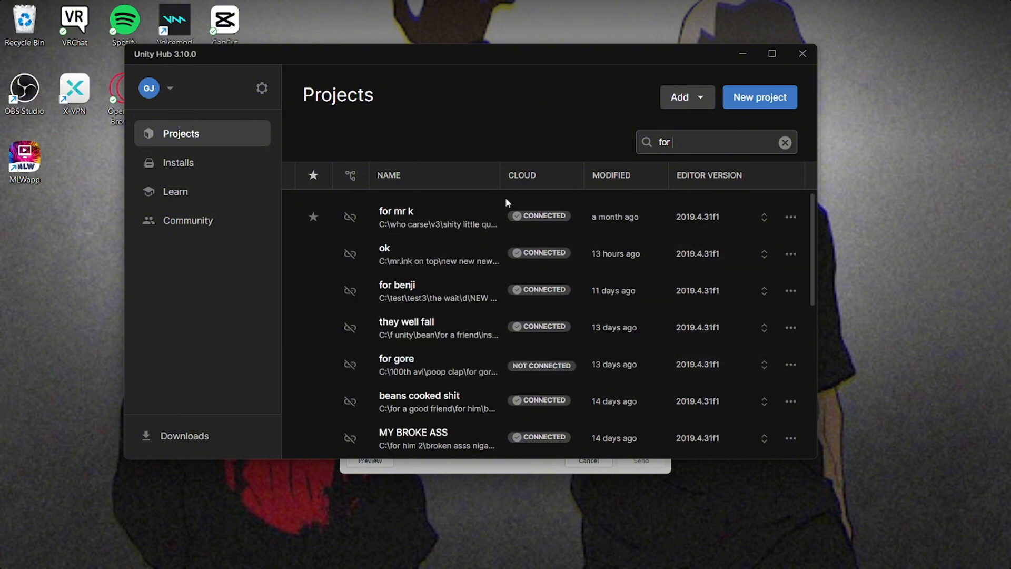
text(y)
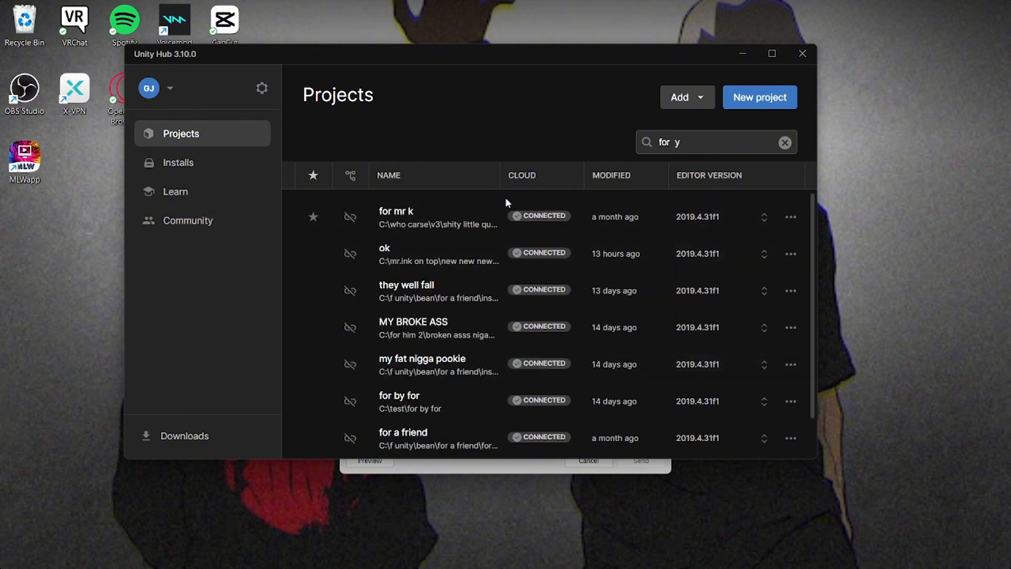
scroll(470, 252, down, 1)
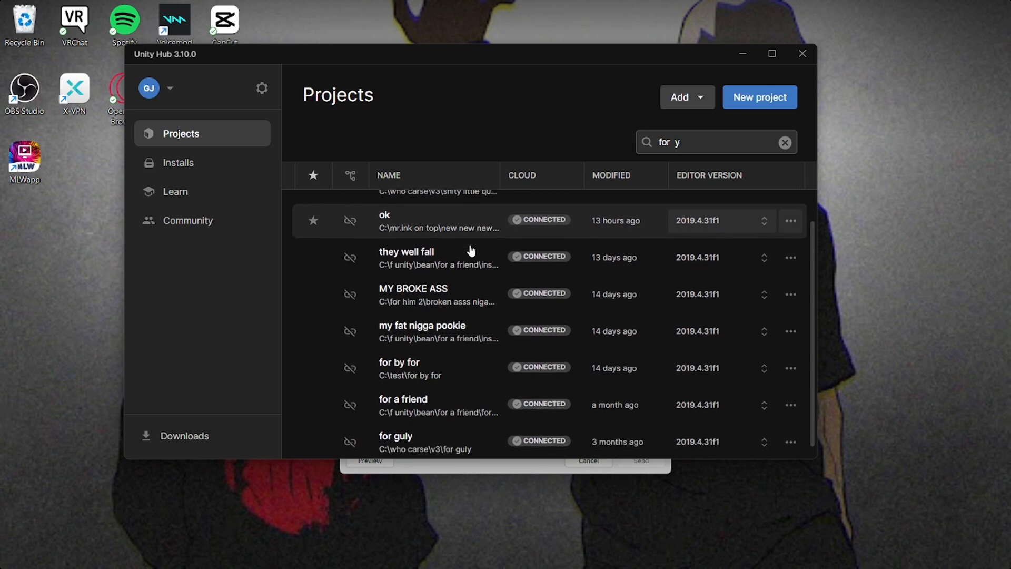
scroll(391, 447, up, 1)
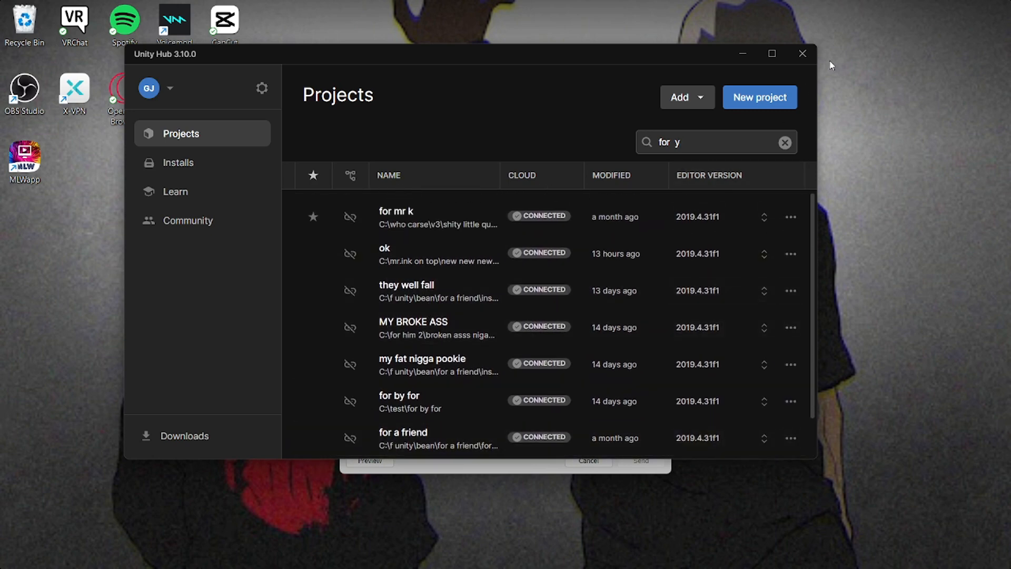
click(802, 53)
click(655, 86)
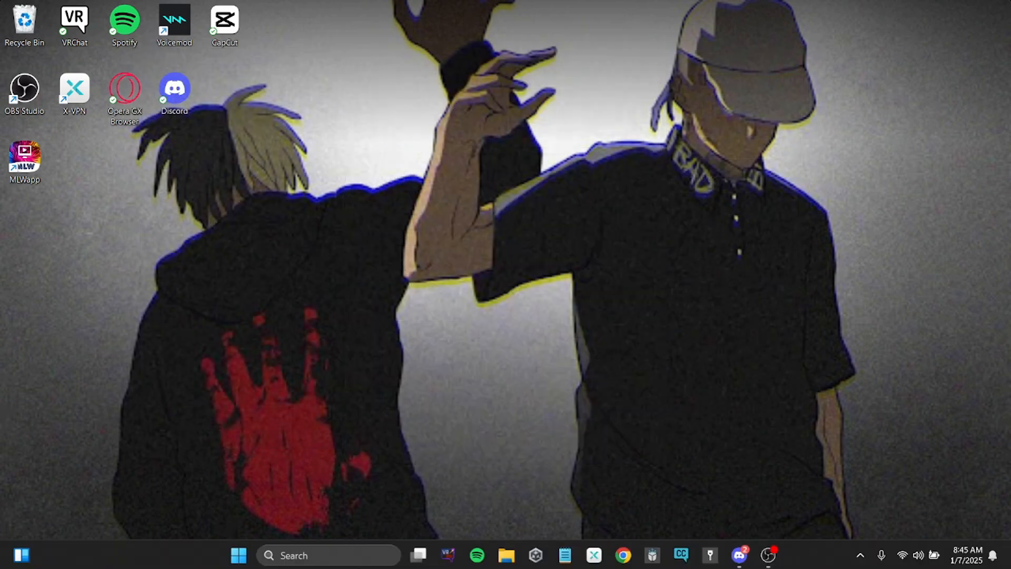
Step: Reopen Unity Hub, recheck the filtered projects and search for "you" instead
click(536, 553)
scroll(496, 333, down, 1)
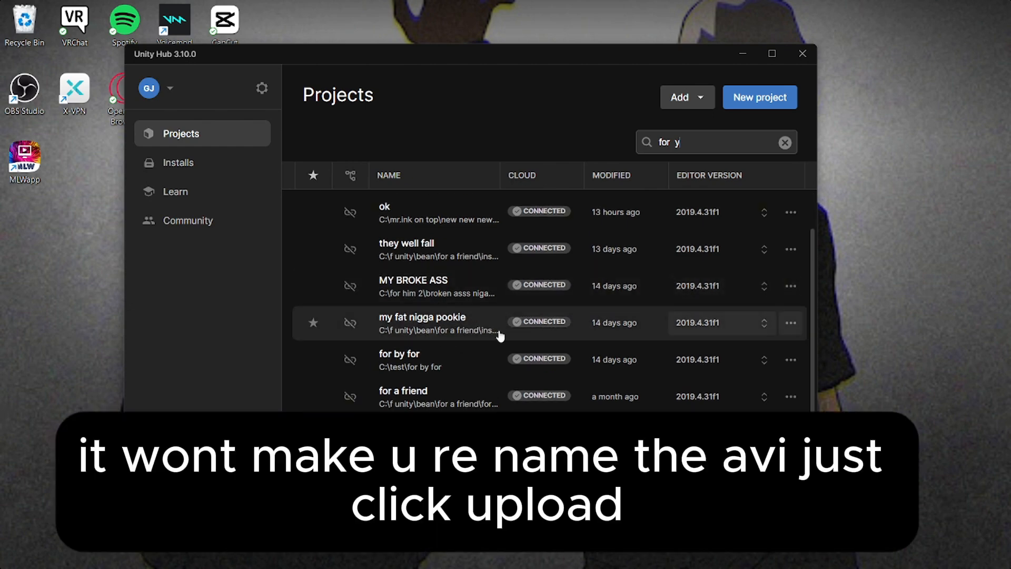
scroll(500, 306, up, 1)
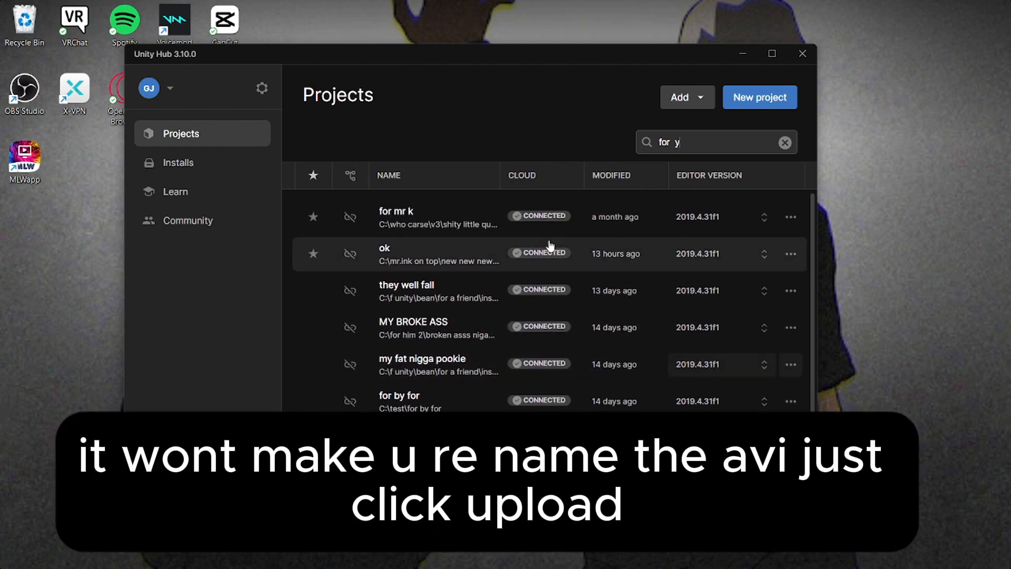
scroll(458, 290, down, 1)
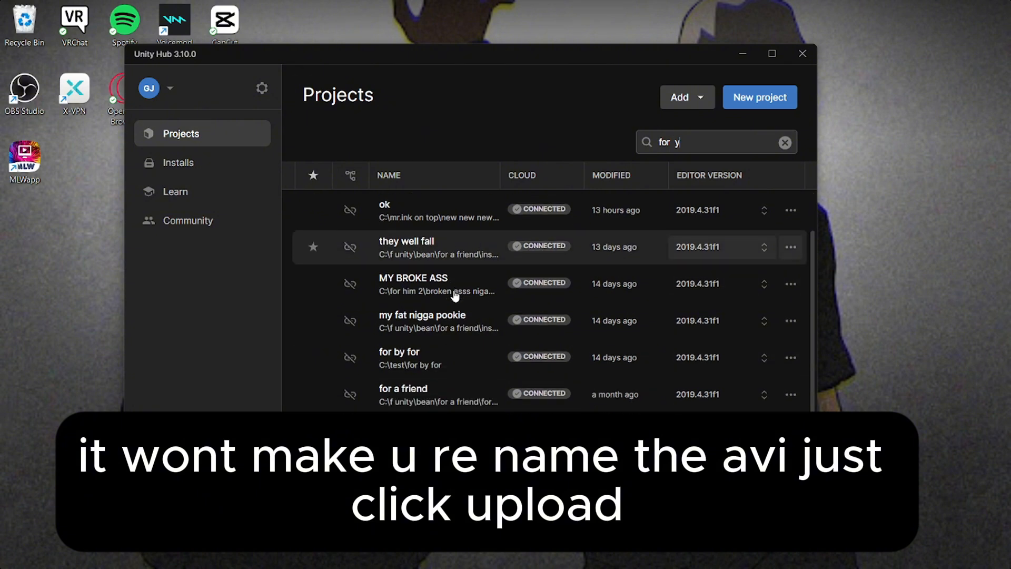
scroll(390, 296, up, 1)
key(BackSpace)
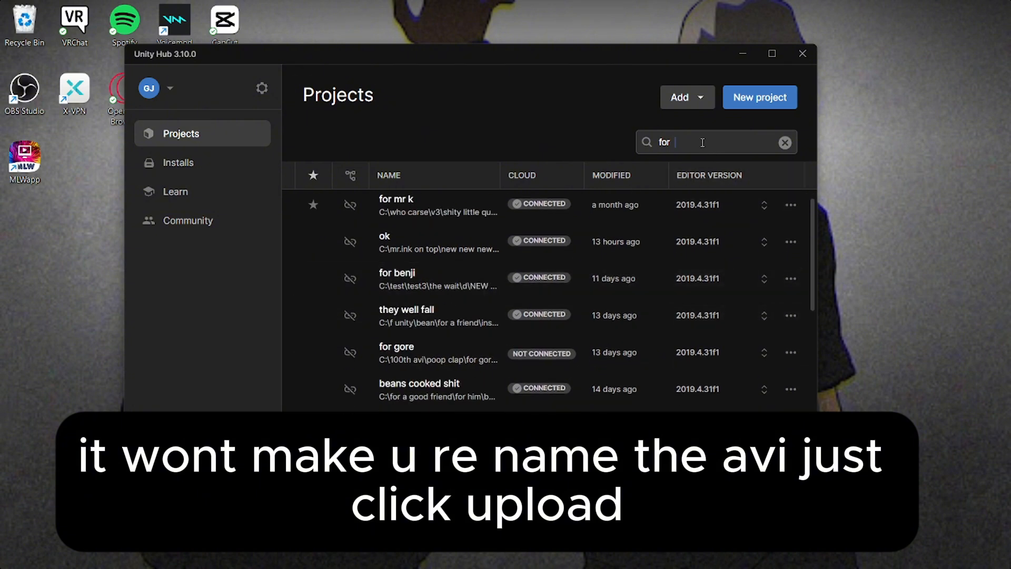
text(you)
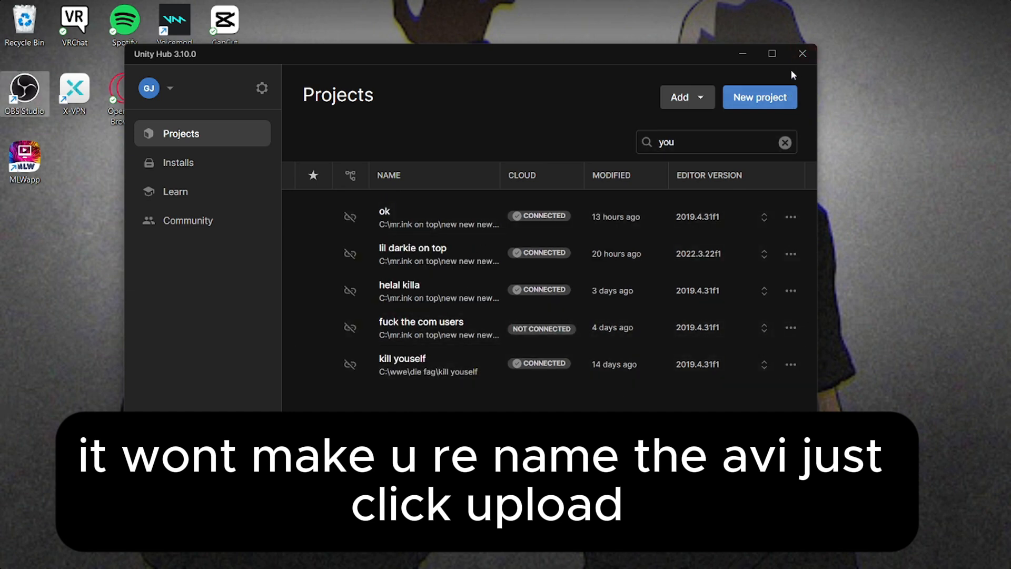
Step: Close Unity Hub and switch to OBS
click(801, 54)
click(768, 557)
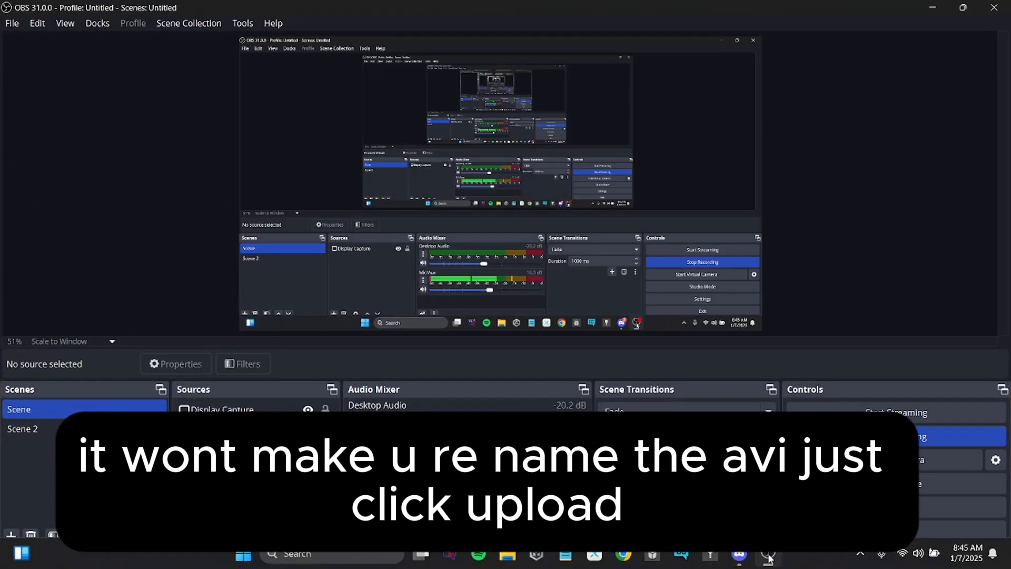